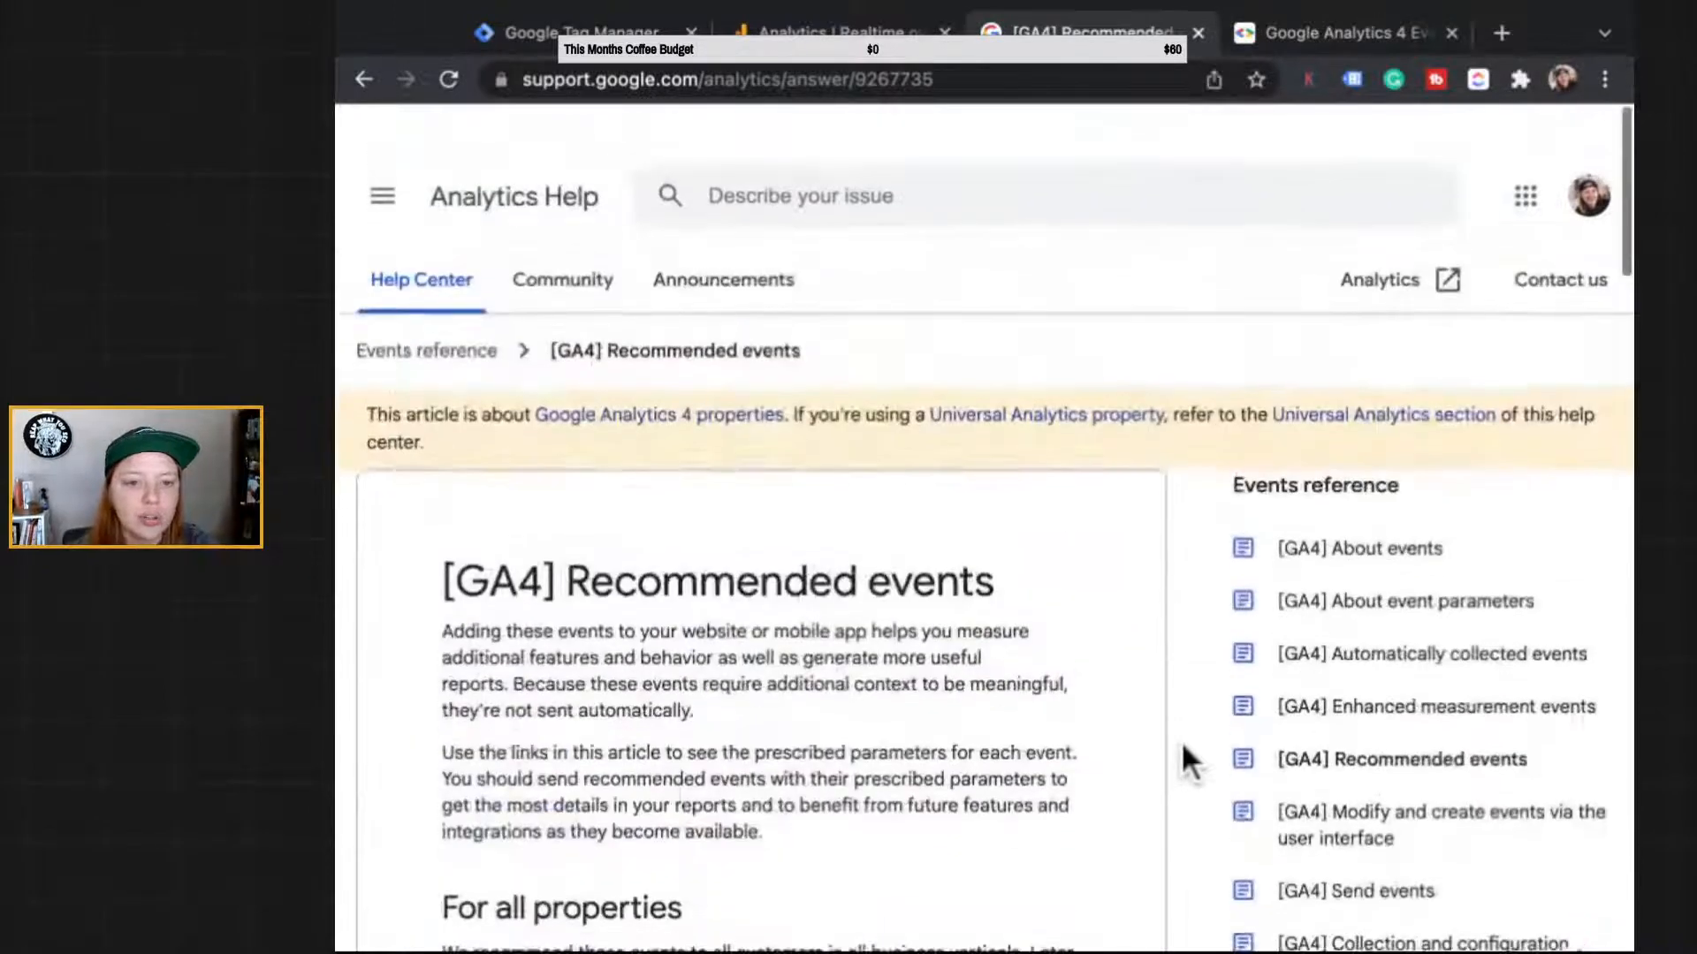
Step: Scroll up and down through the current page to review its contents
scroll(1181, 740, "down", 3)
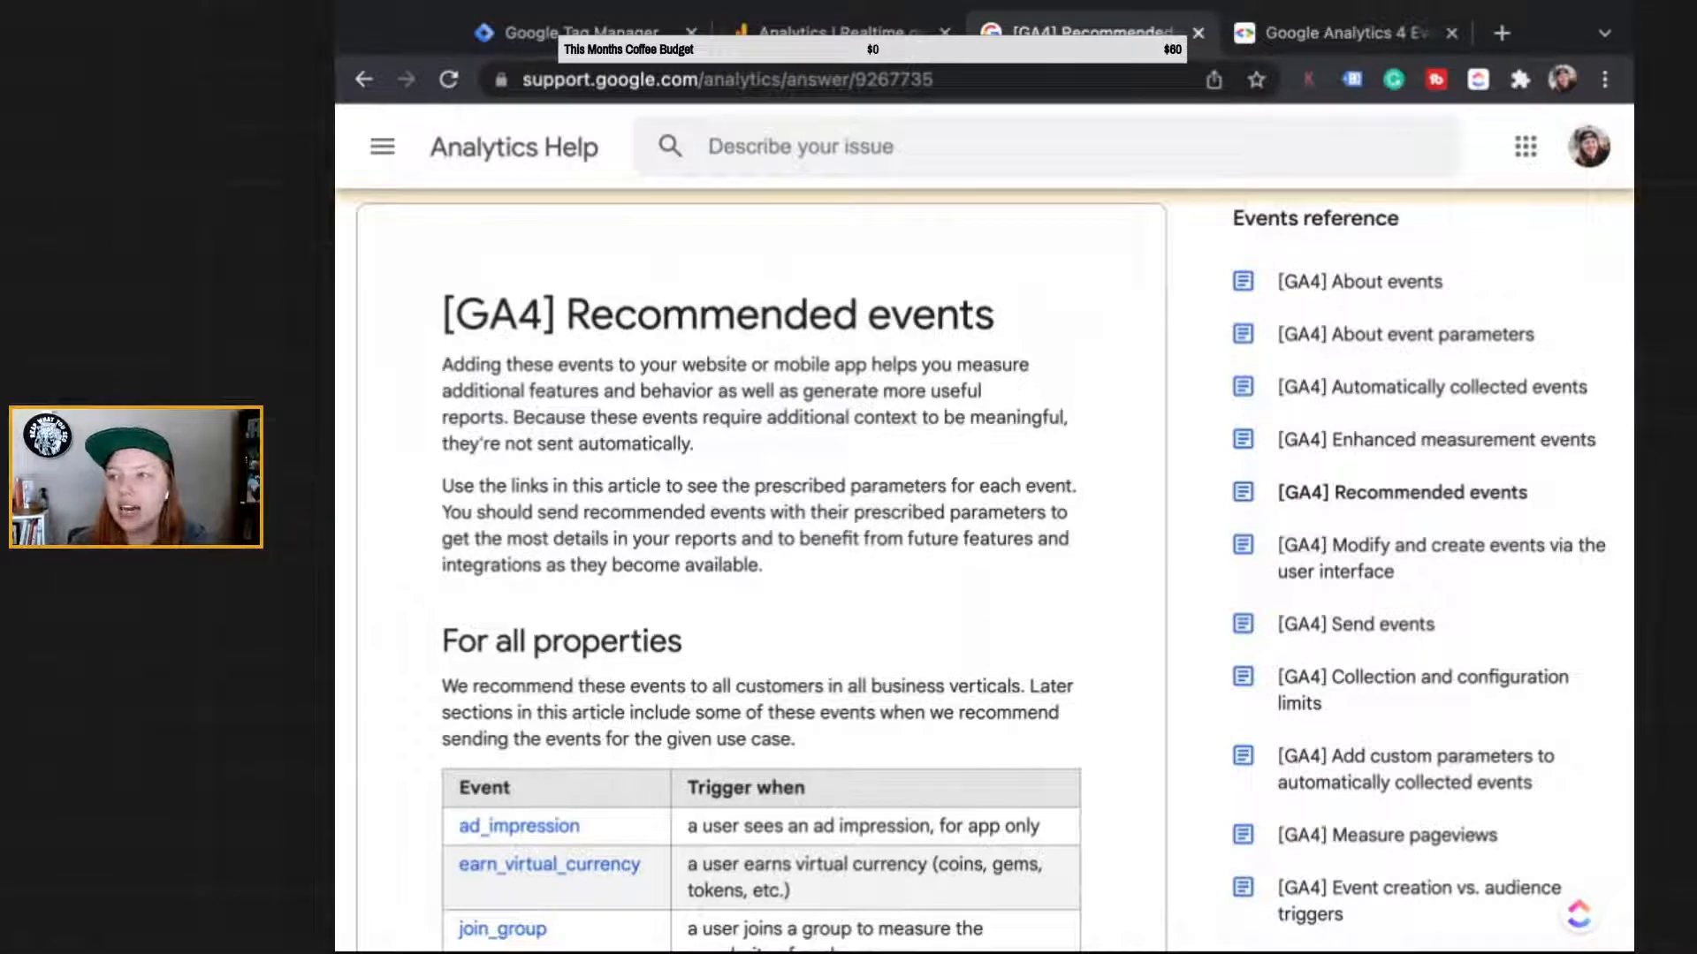
scroll(989, 733, "down", 3)
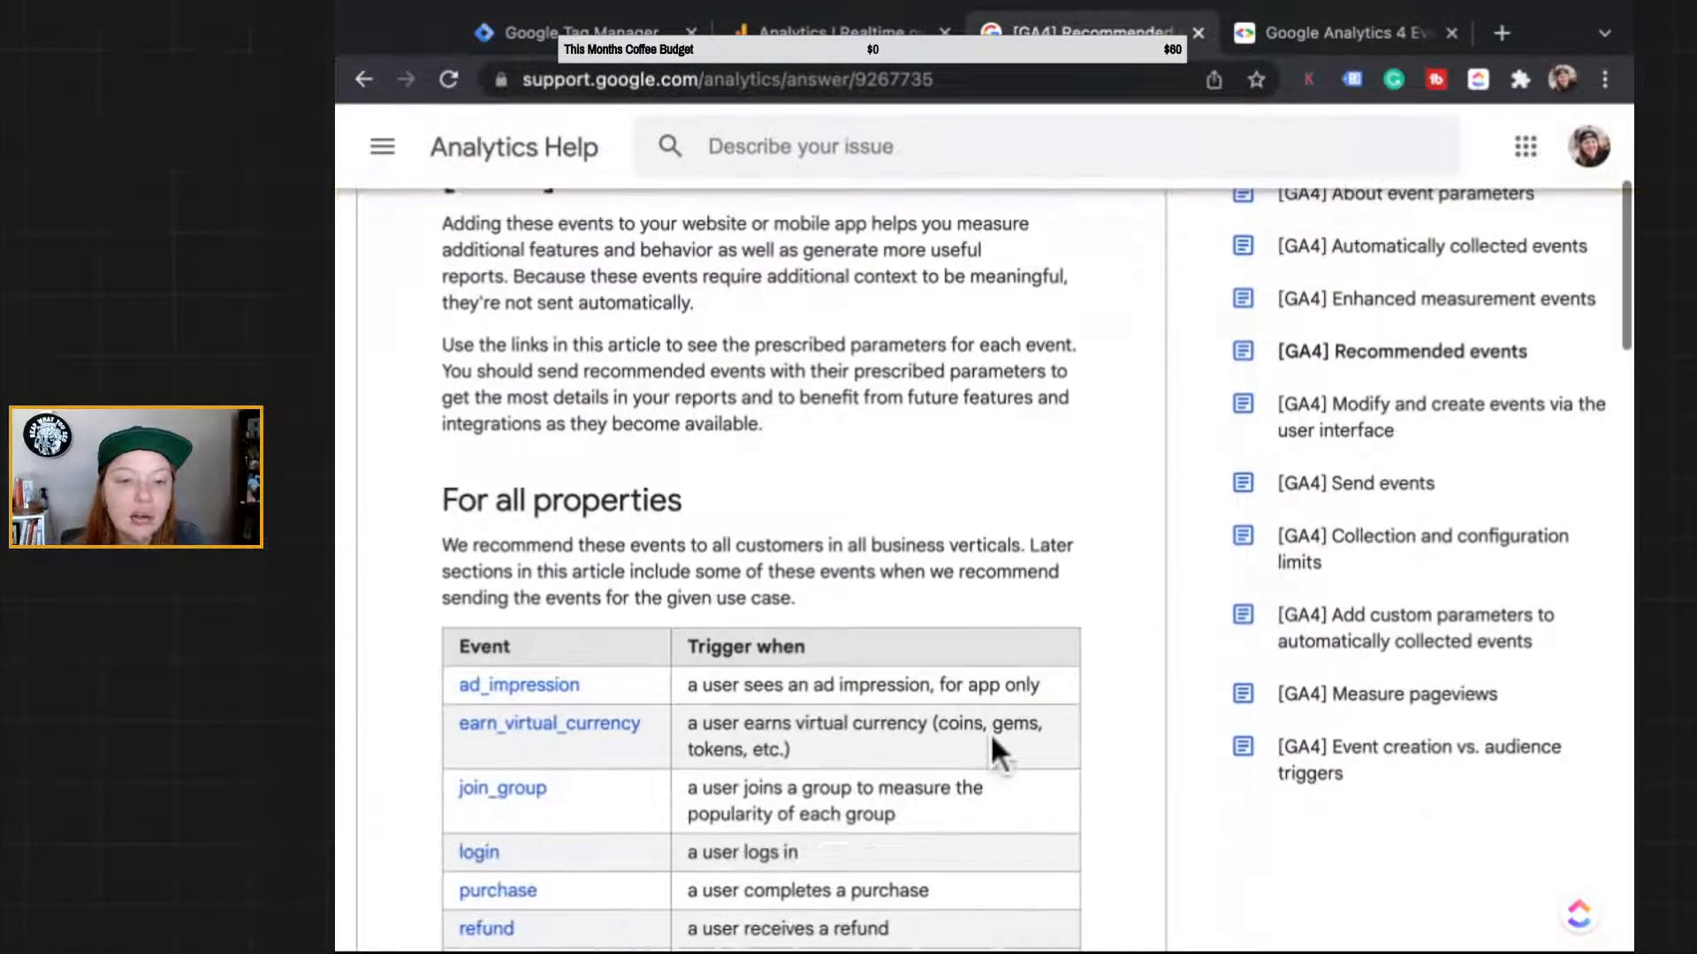
scroll(542, 636, "down", 6)
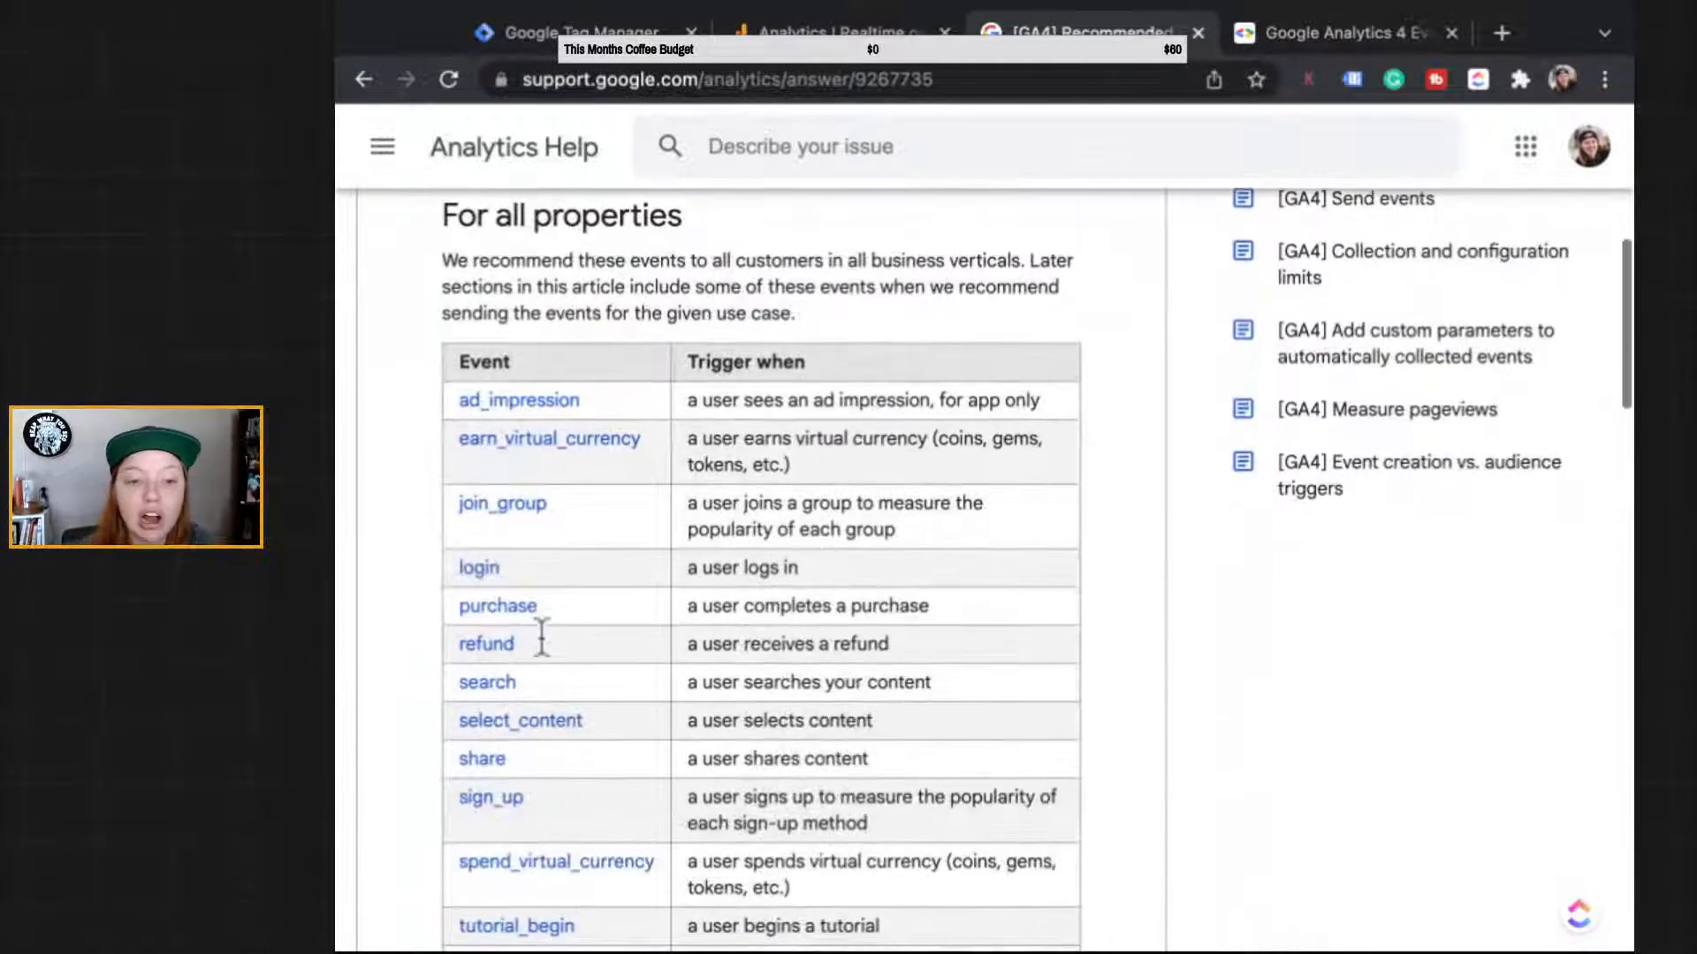
scroll(541, 636, "down", 3)
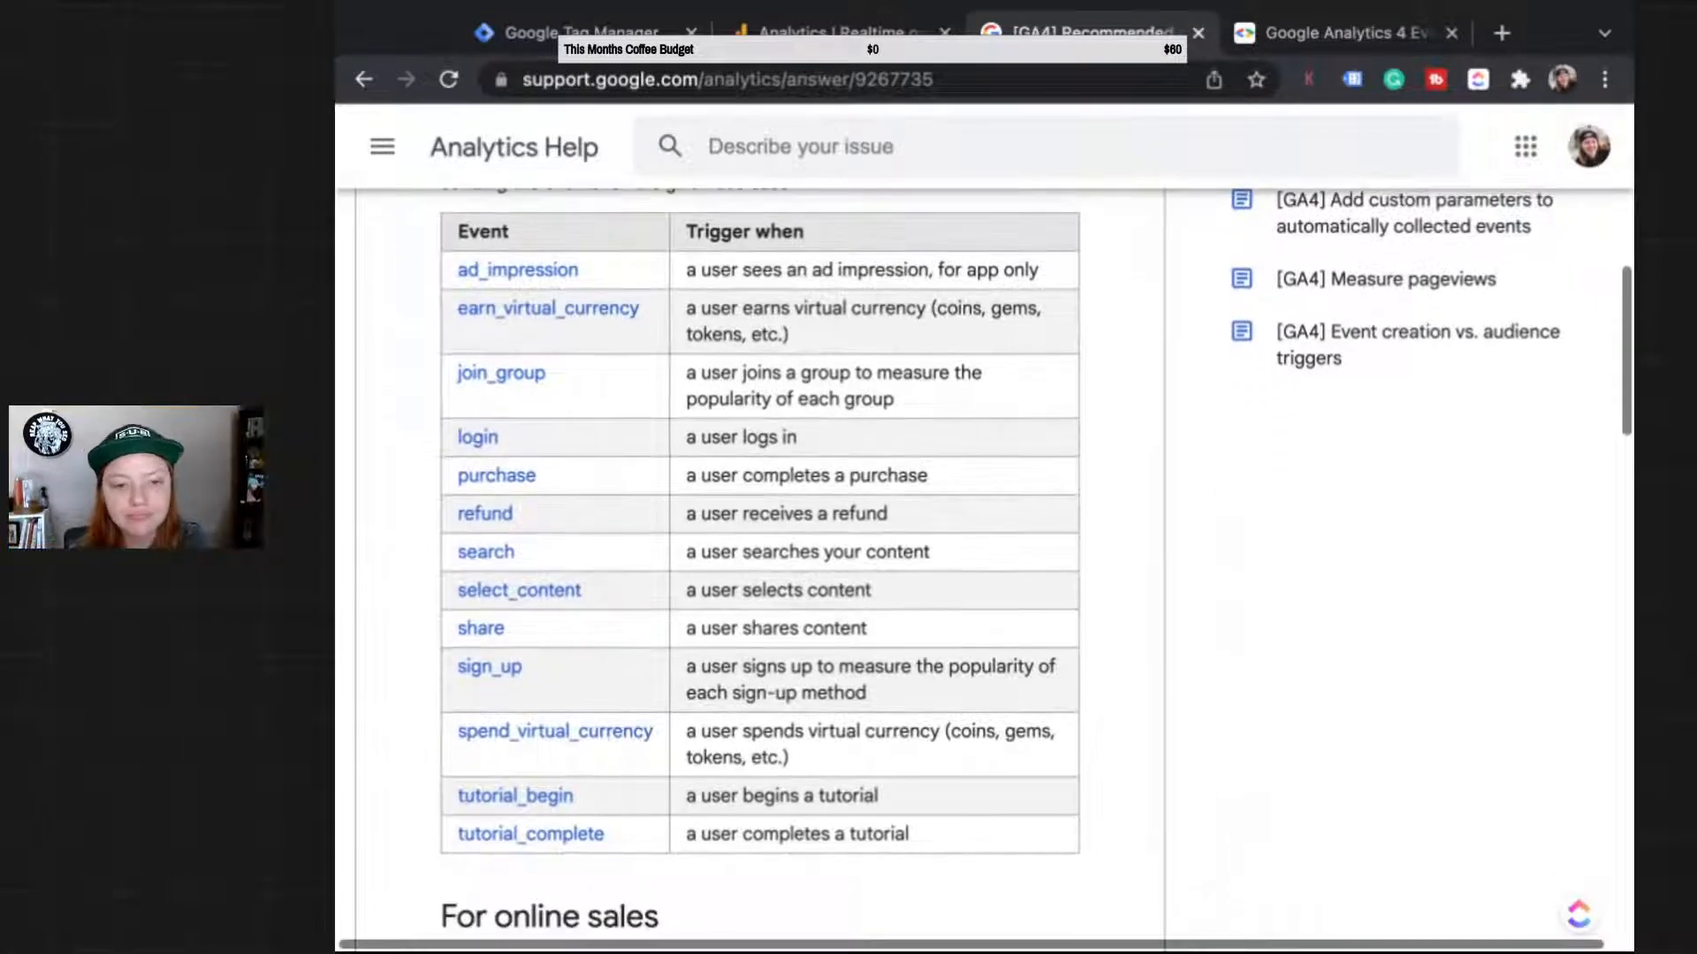
scroll(542, 636, "up", 1)
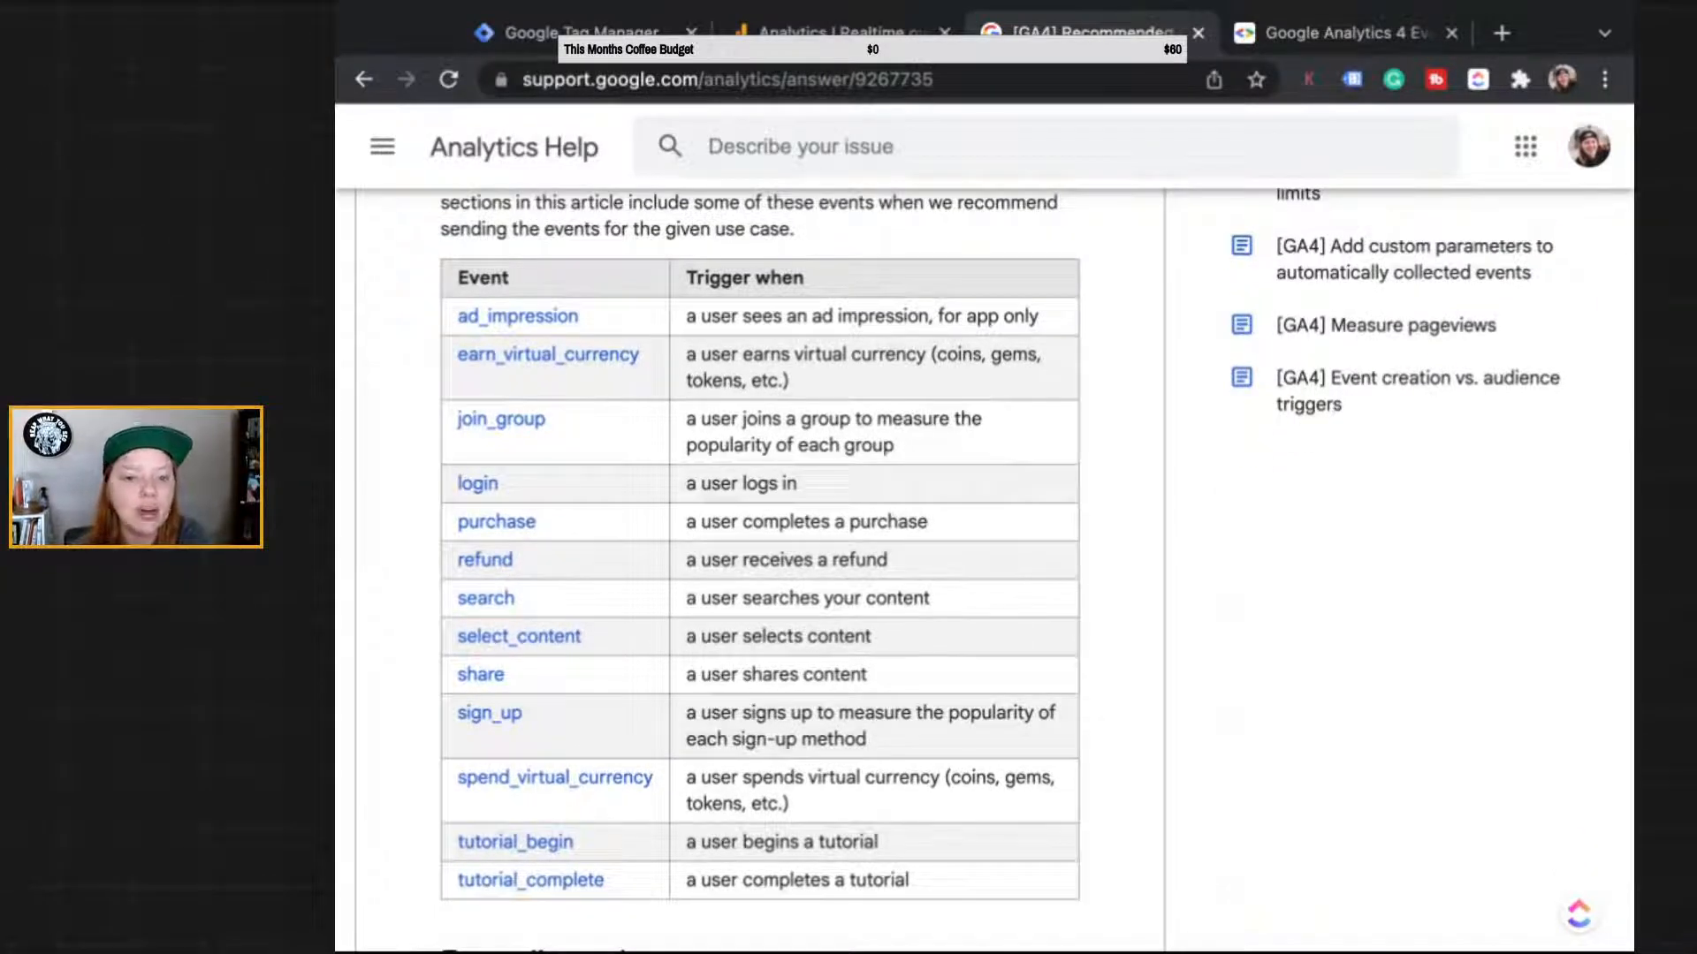
scroll(541, 636, "up", 5)
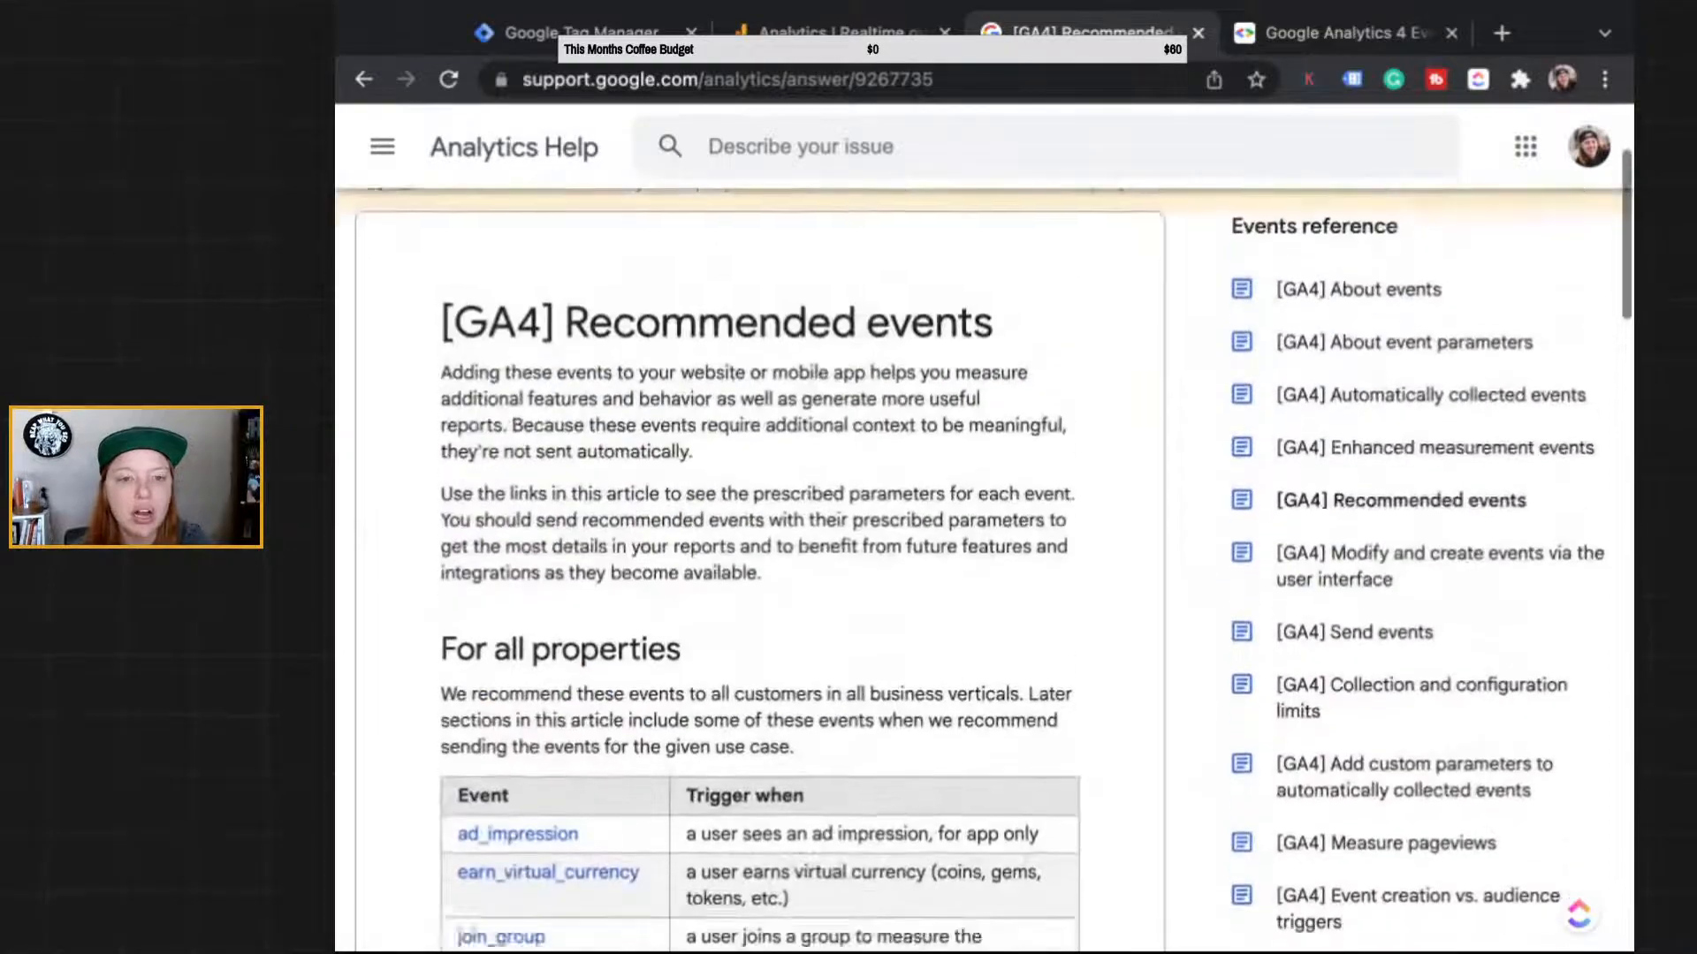
scroll(542, 637, "down", 5)
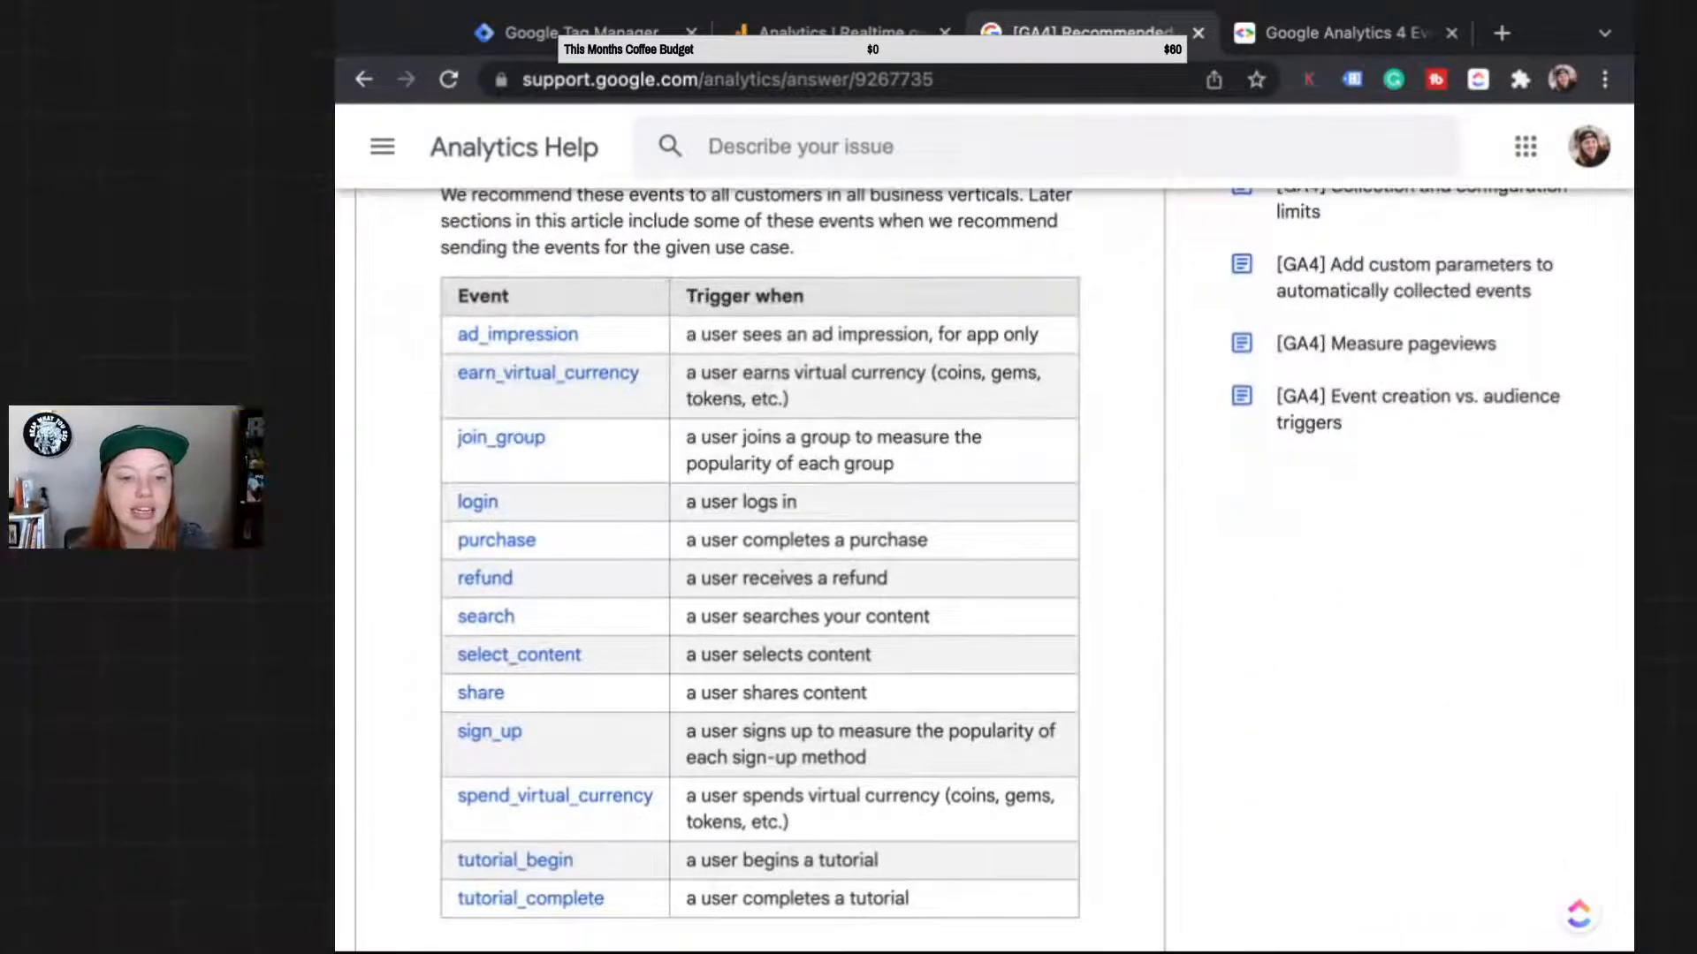
scroll(566, 835, "down", 1)
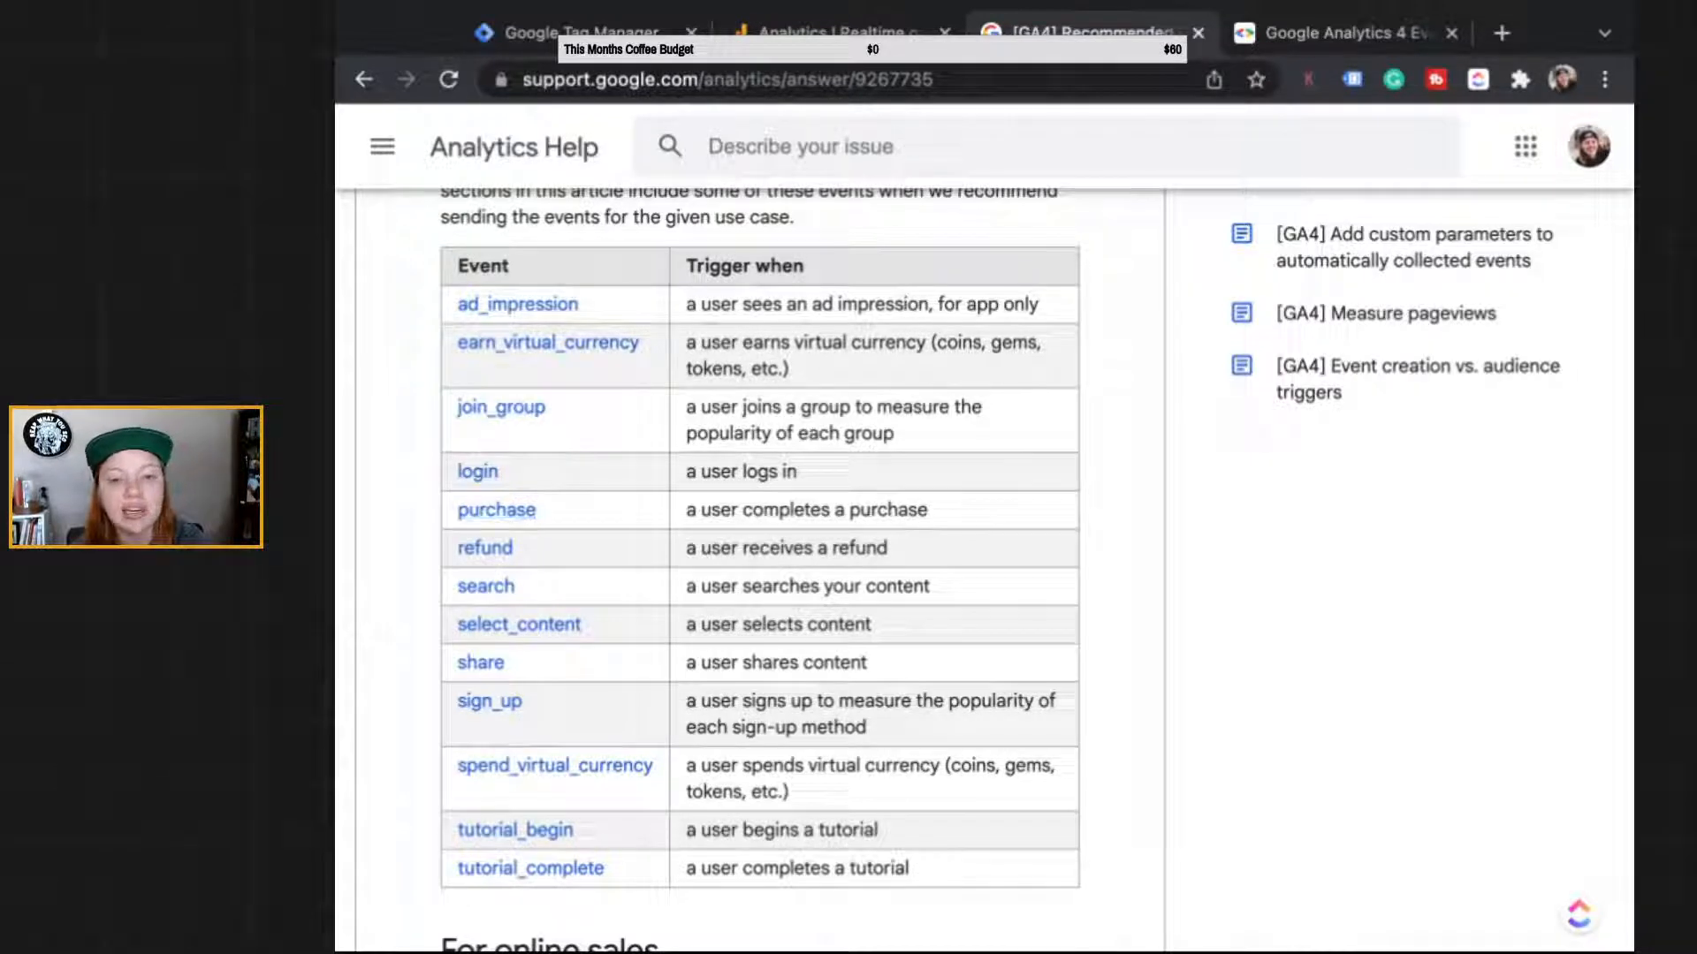
scroll(760, 548, "down", 1)
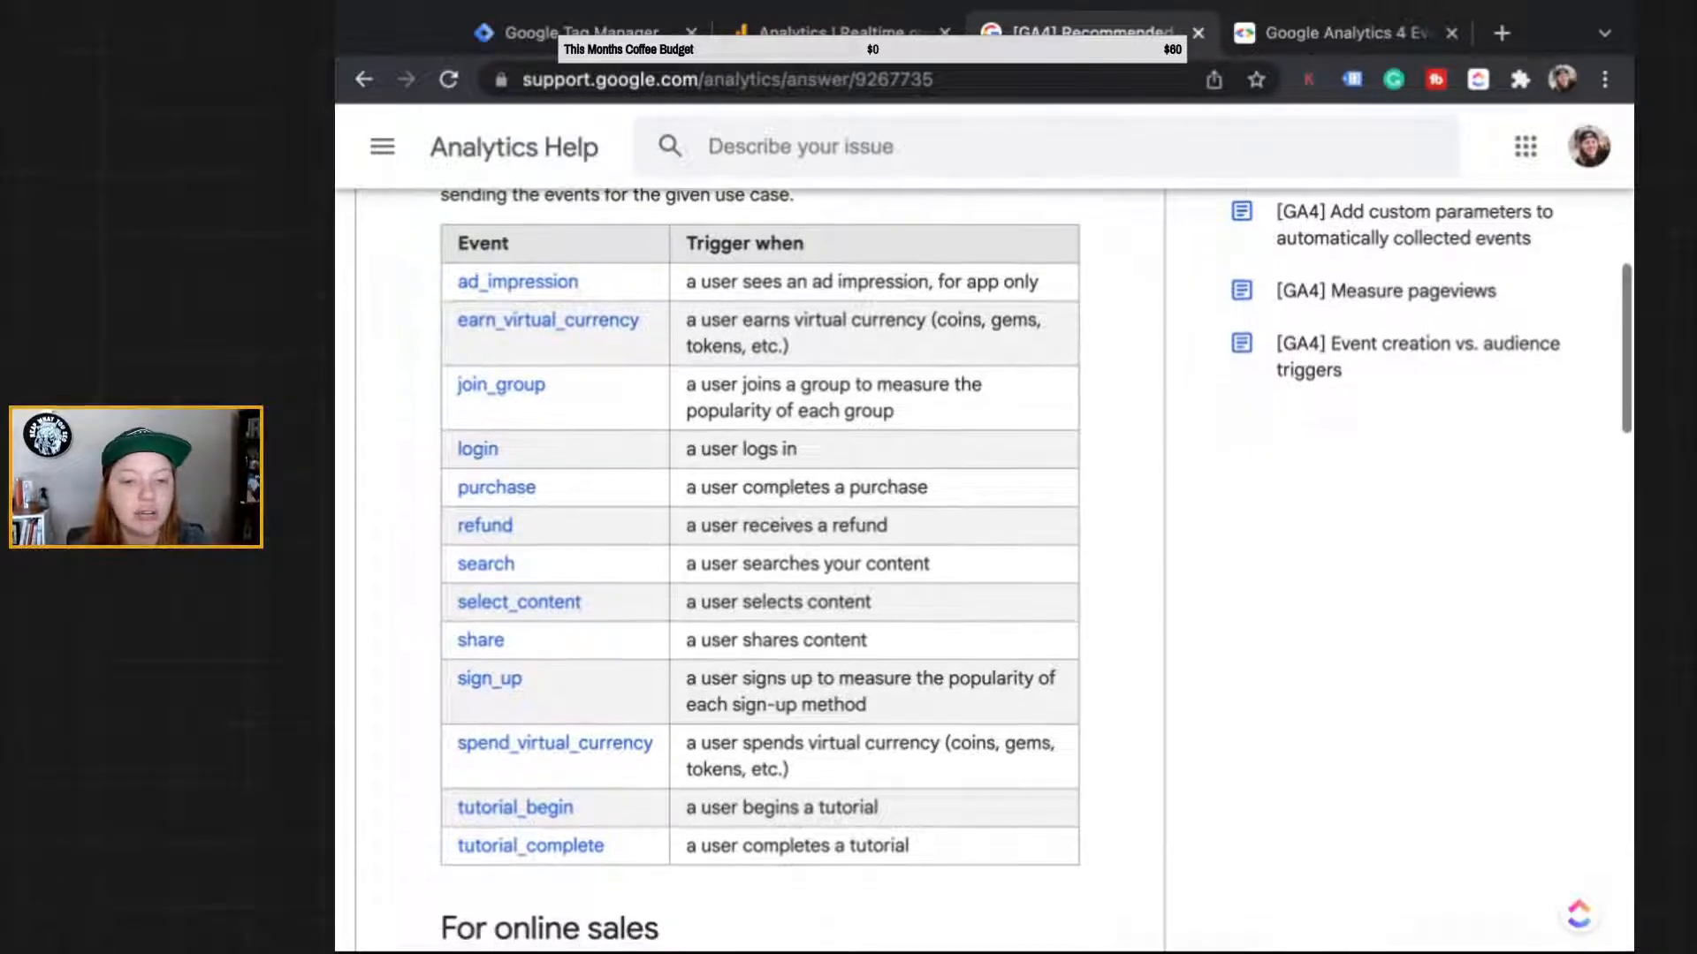
scroll(760, 548, "down", 1)
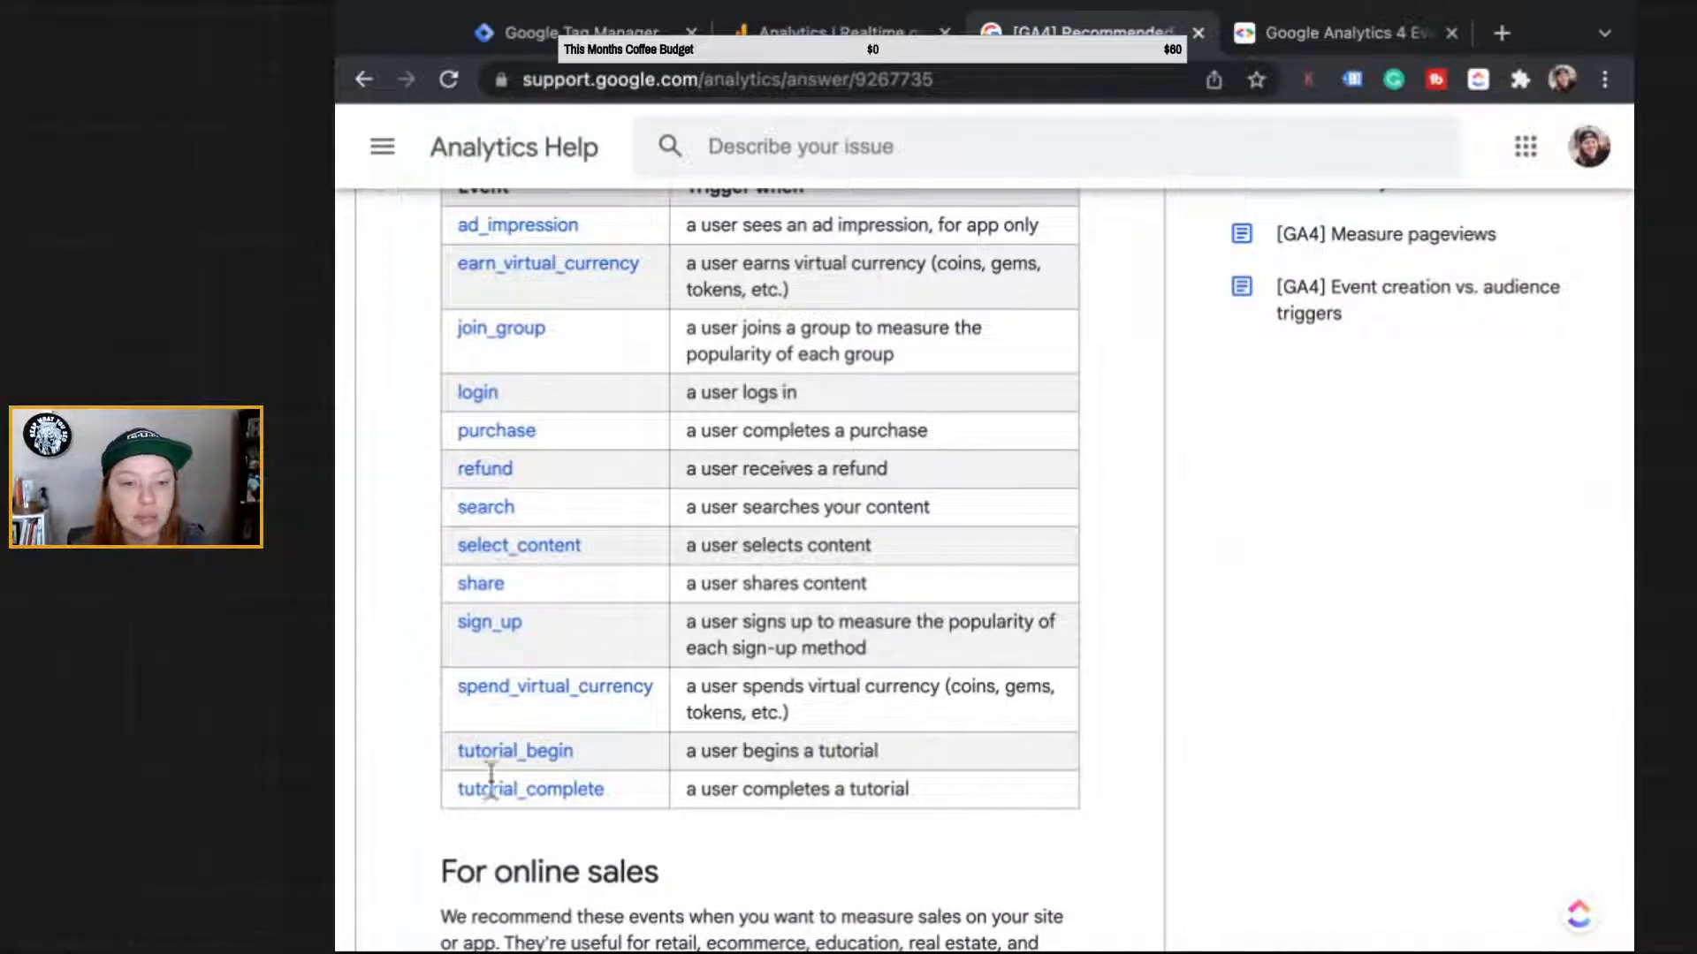
scroll(499, 809, "down", 10)
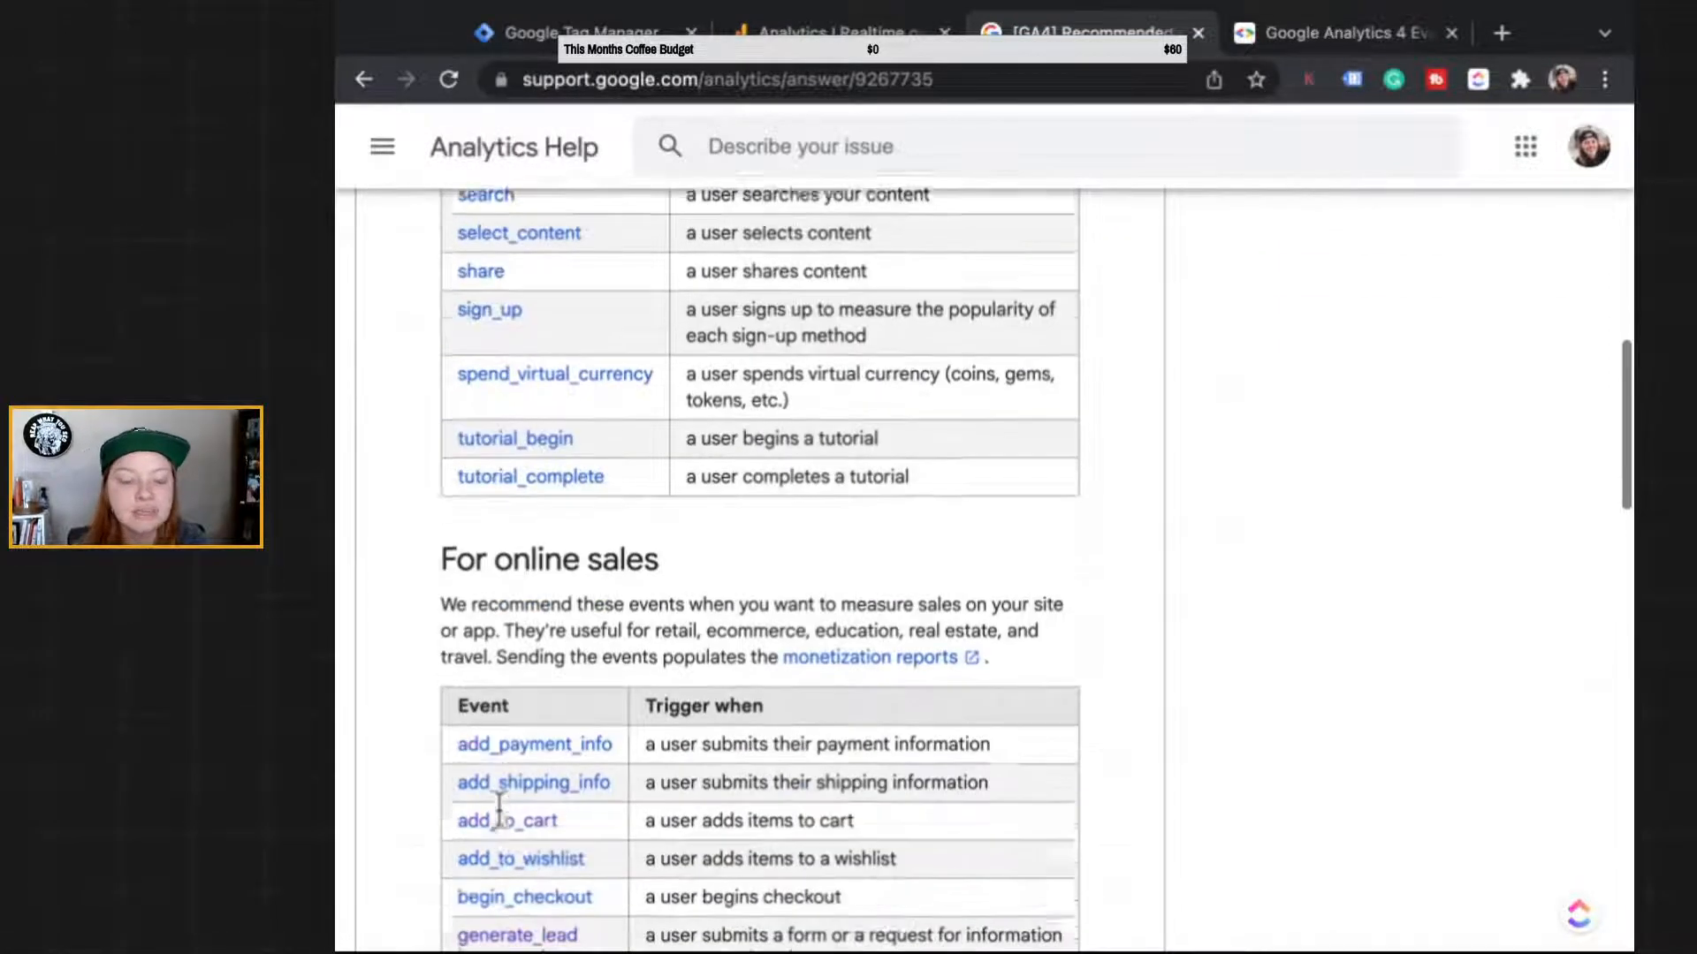
scroll(760, 566, "down", 2)
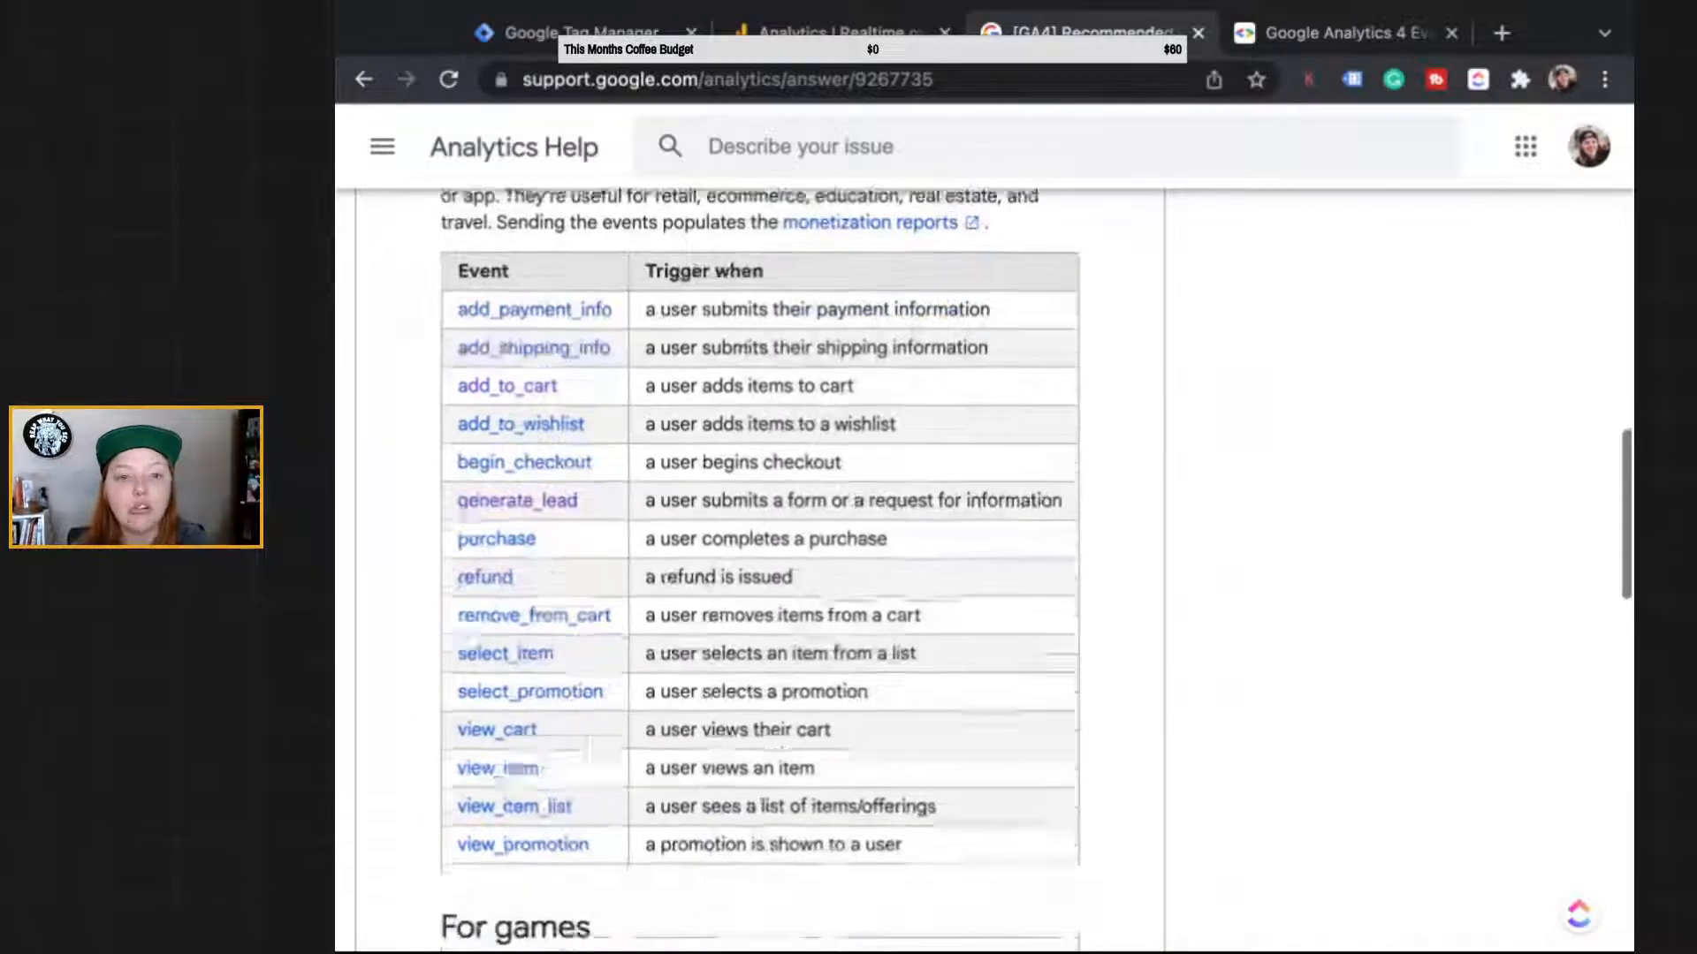
scroll(760, 565, "up", 3)
scroll(530, 566, "down", 11)
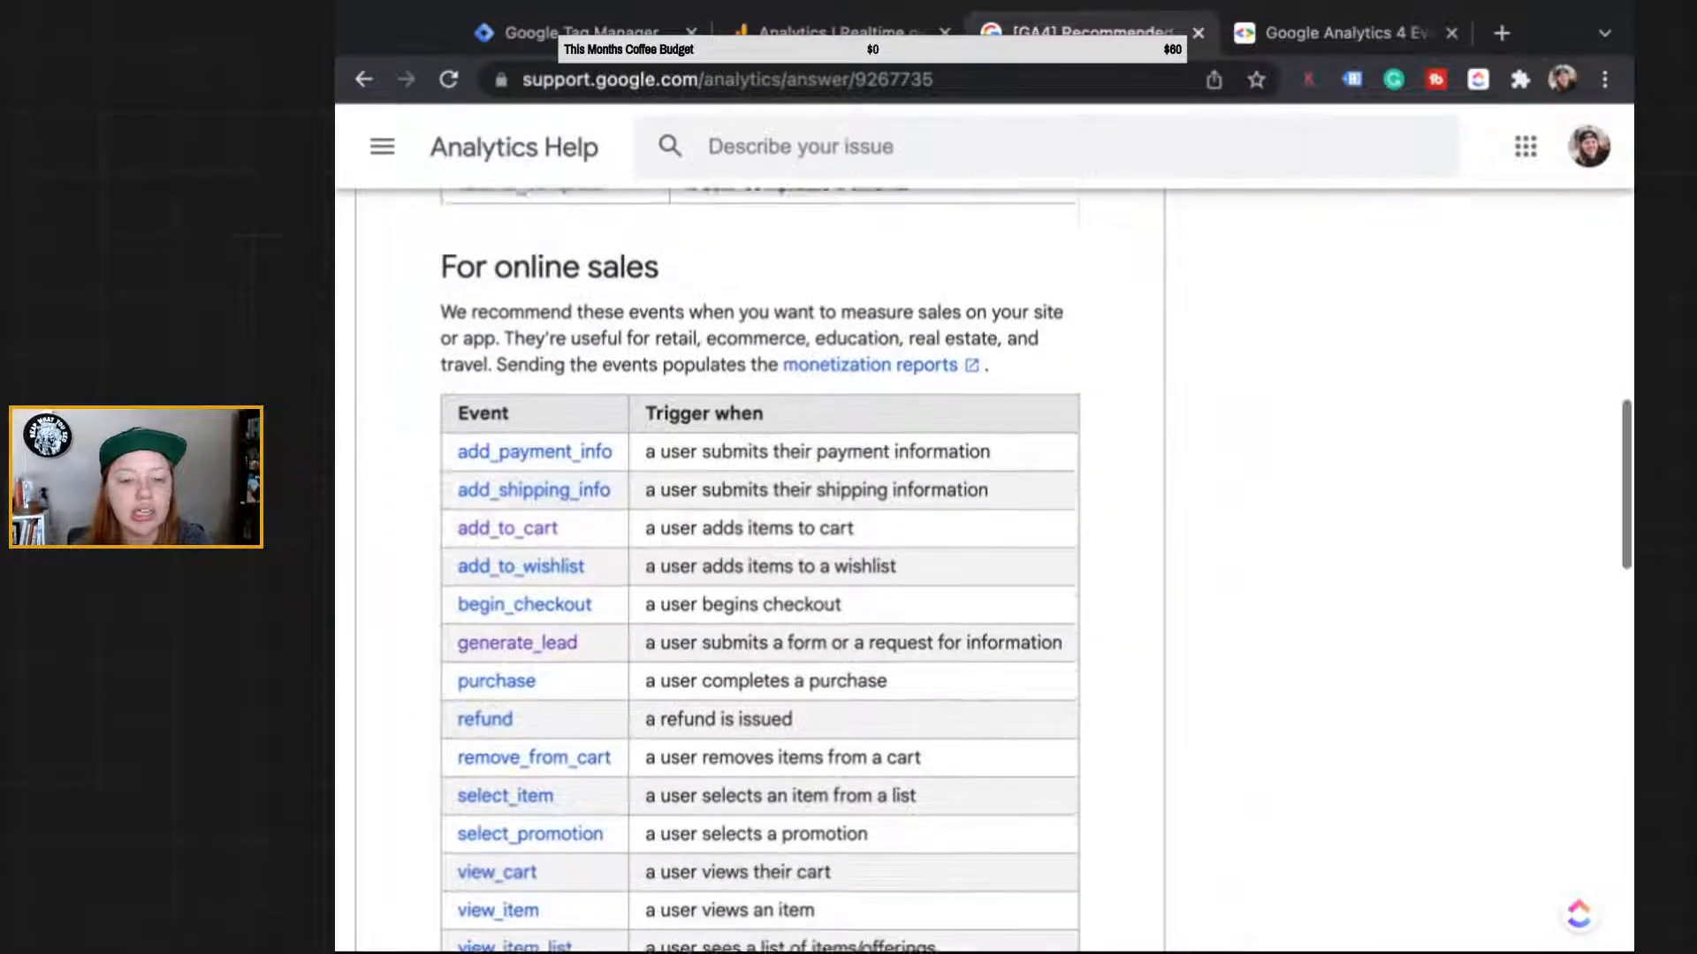
scroll(760, 566, "down", 2)
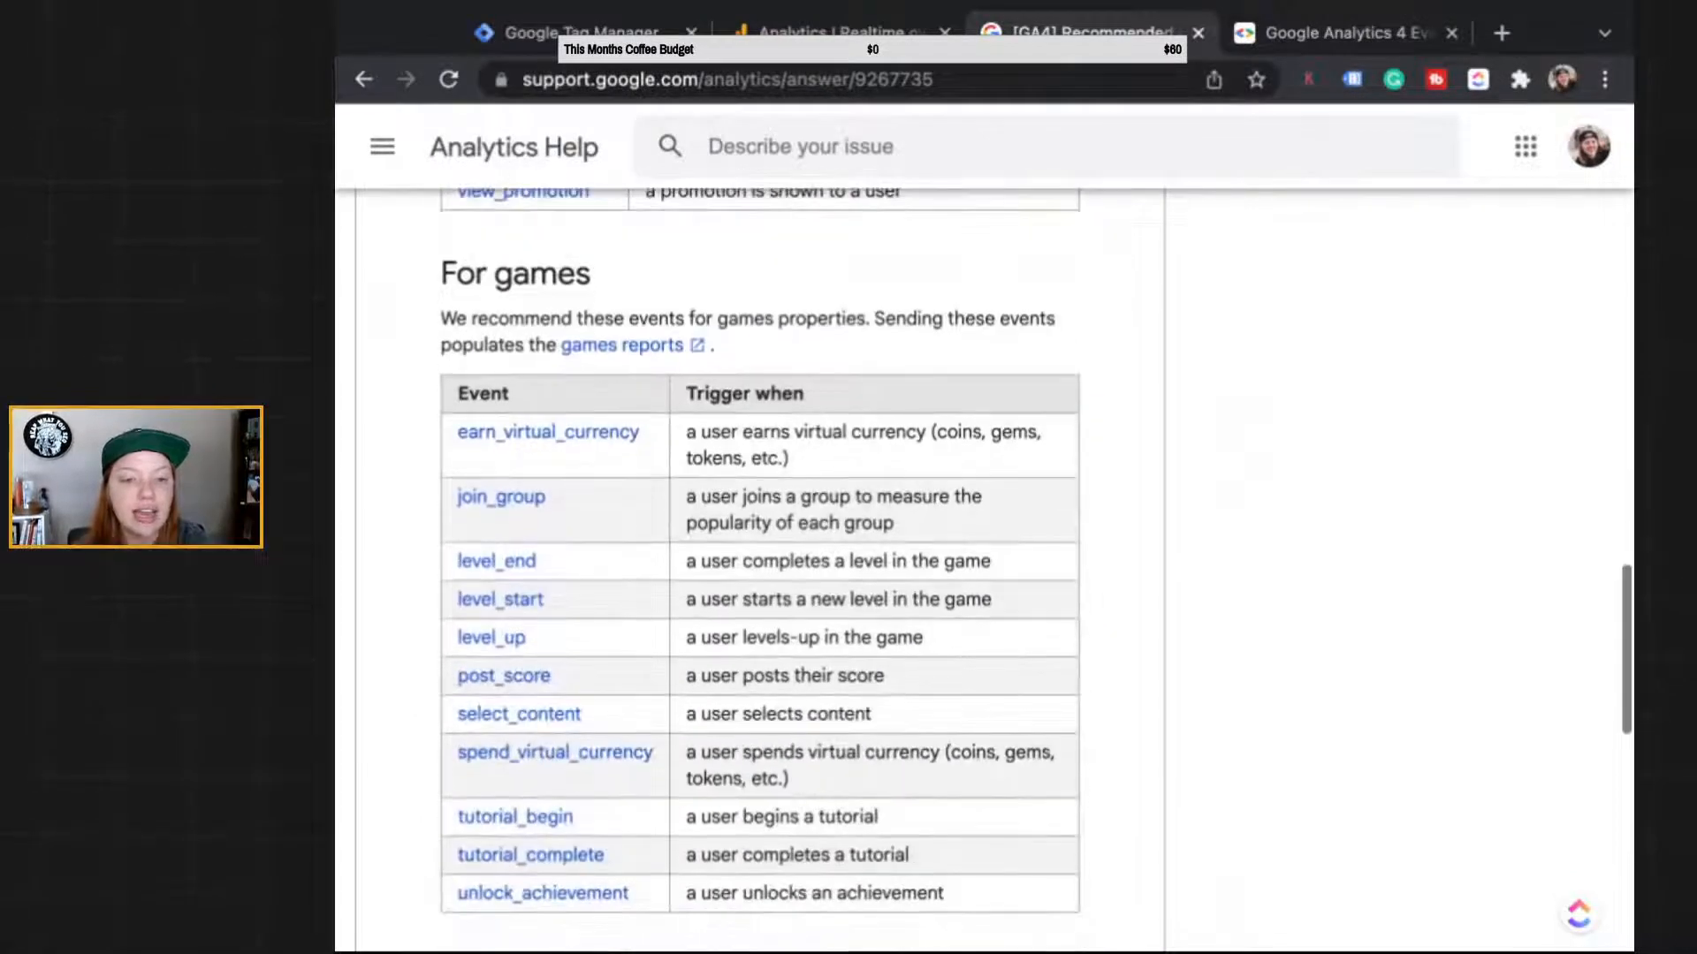
scroll(760, 565, "down", 5)
scroll(760, 565, "down", 1)
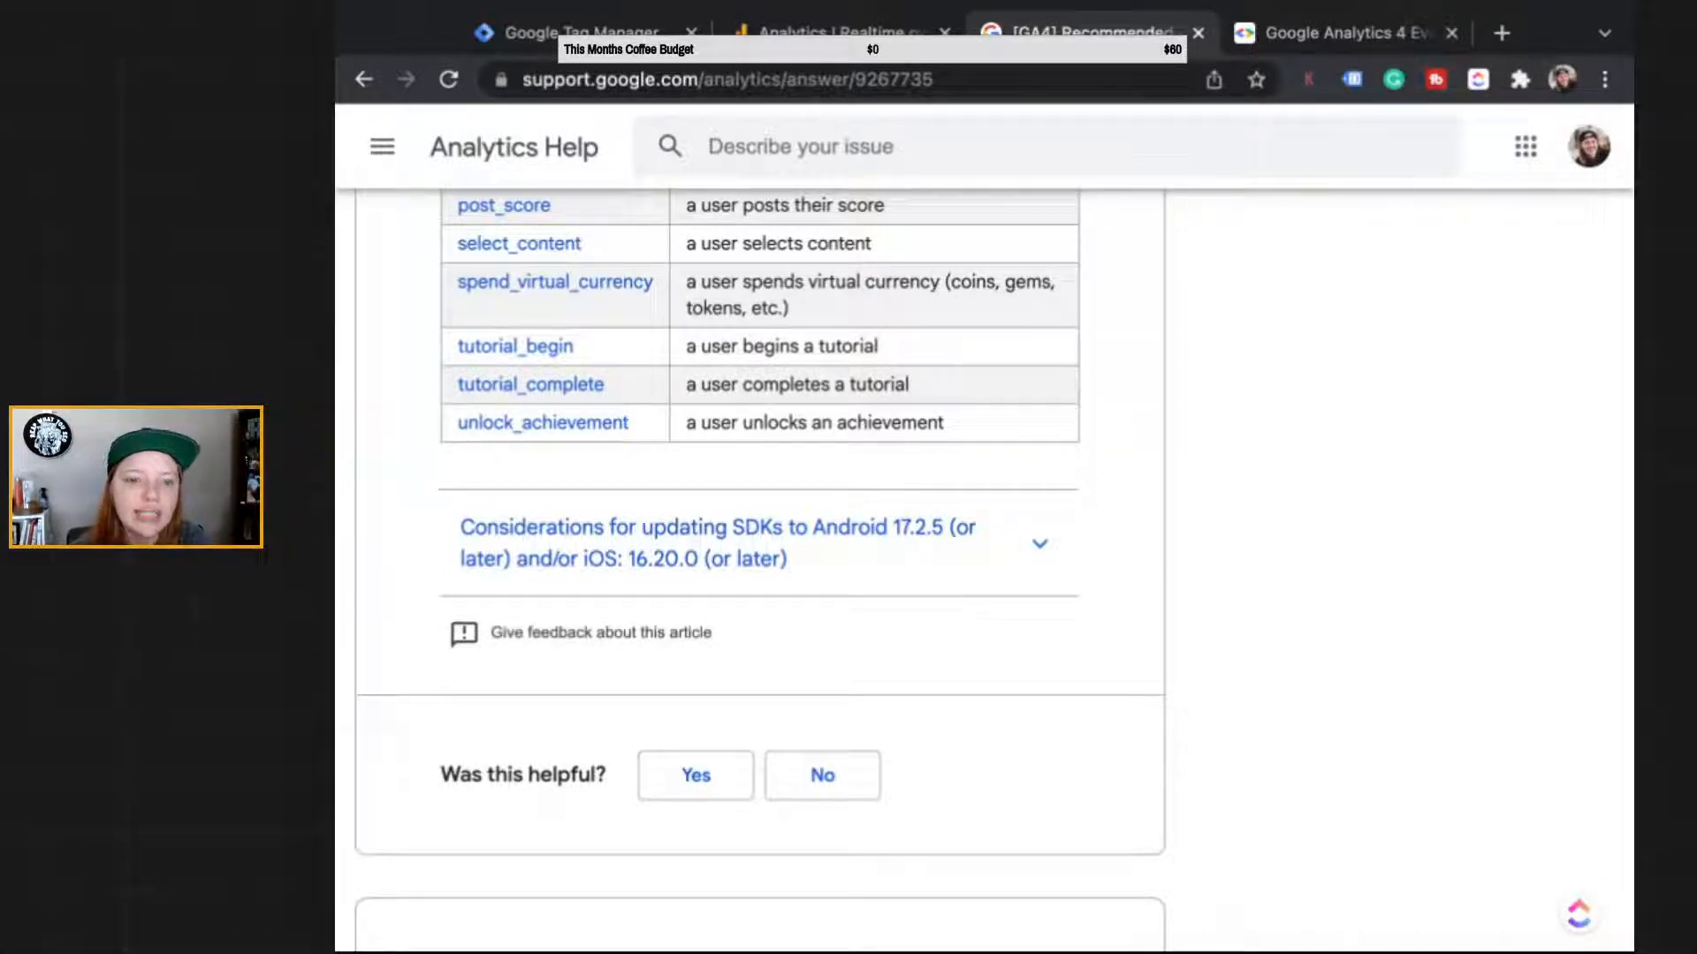
scroll(411, 795, "up", 6)
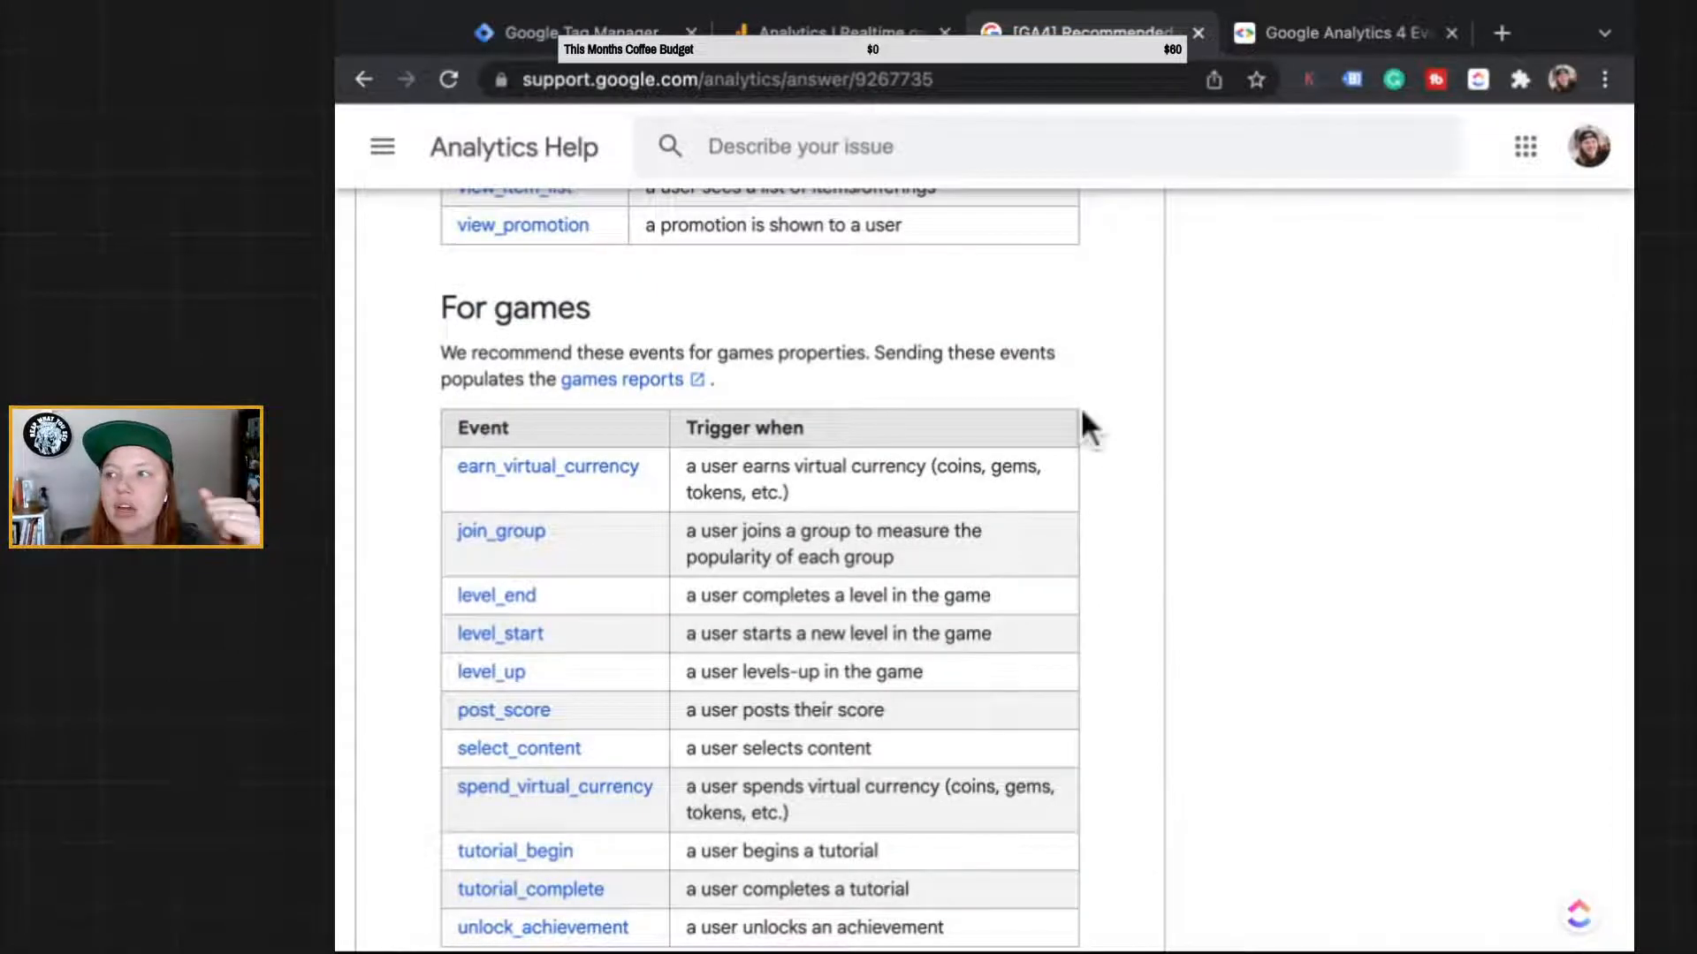
scroll(1009, 772, "up", 15)
scroll(1009, 772, "down", 3)
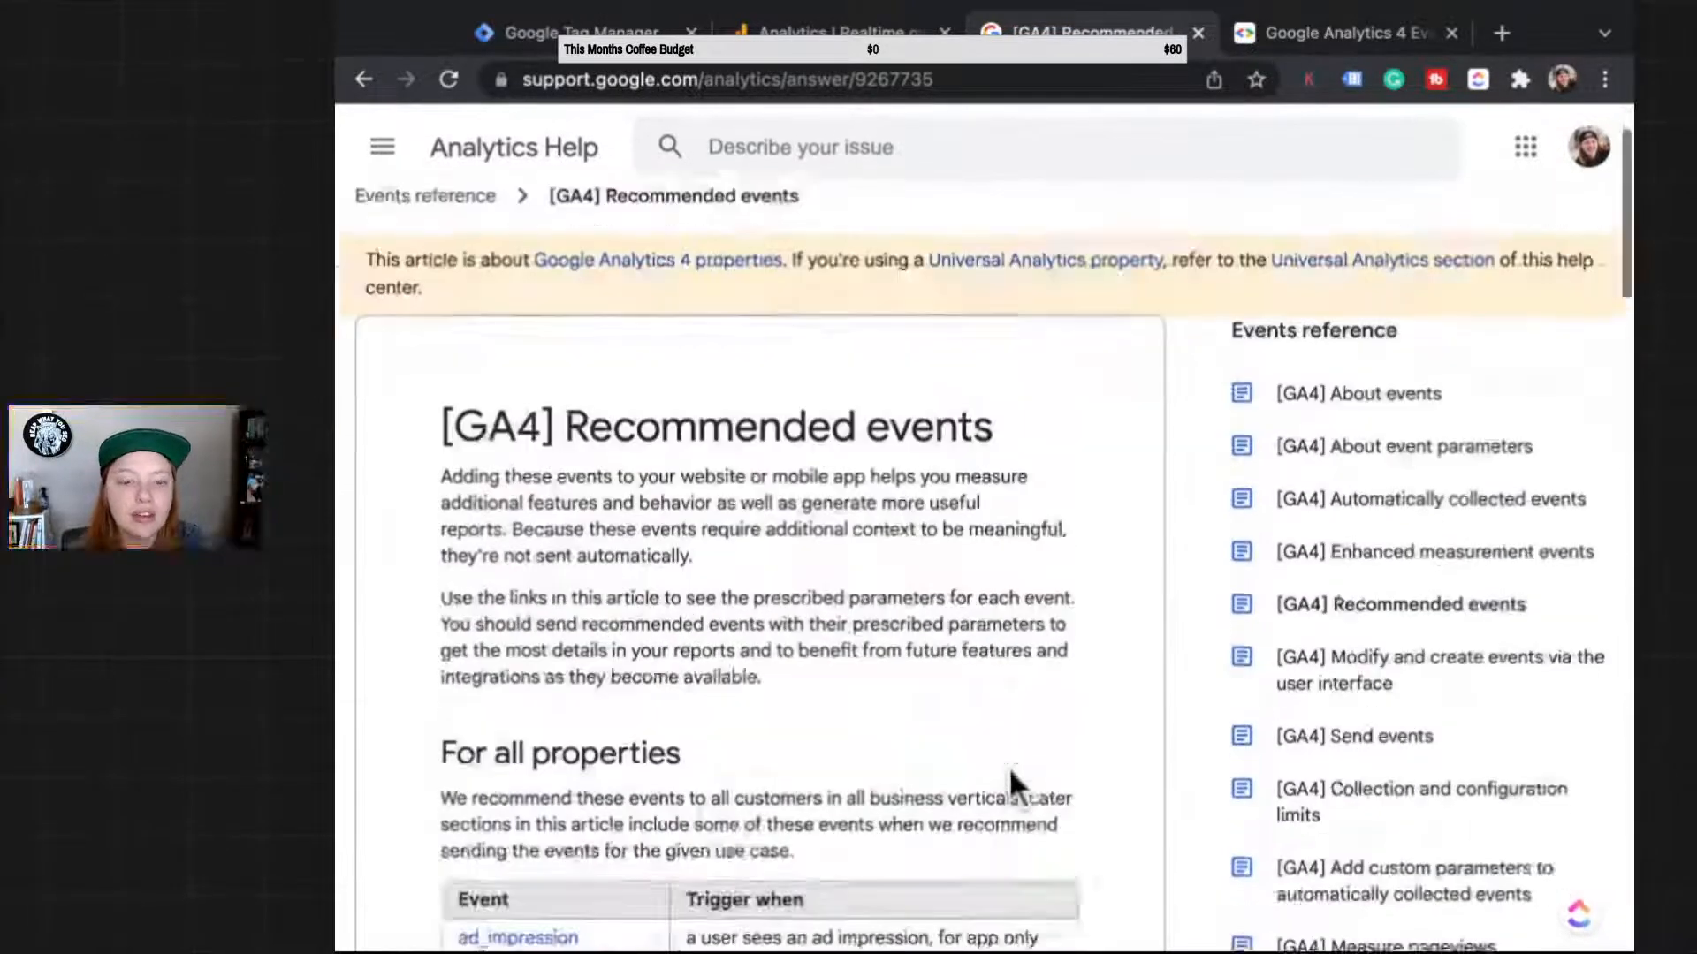
scroll(1009, 767, "down", 1)
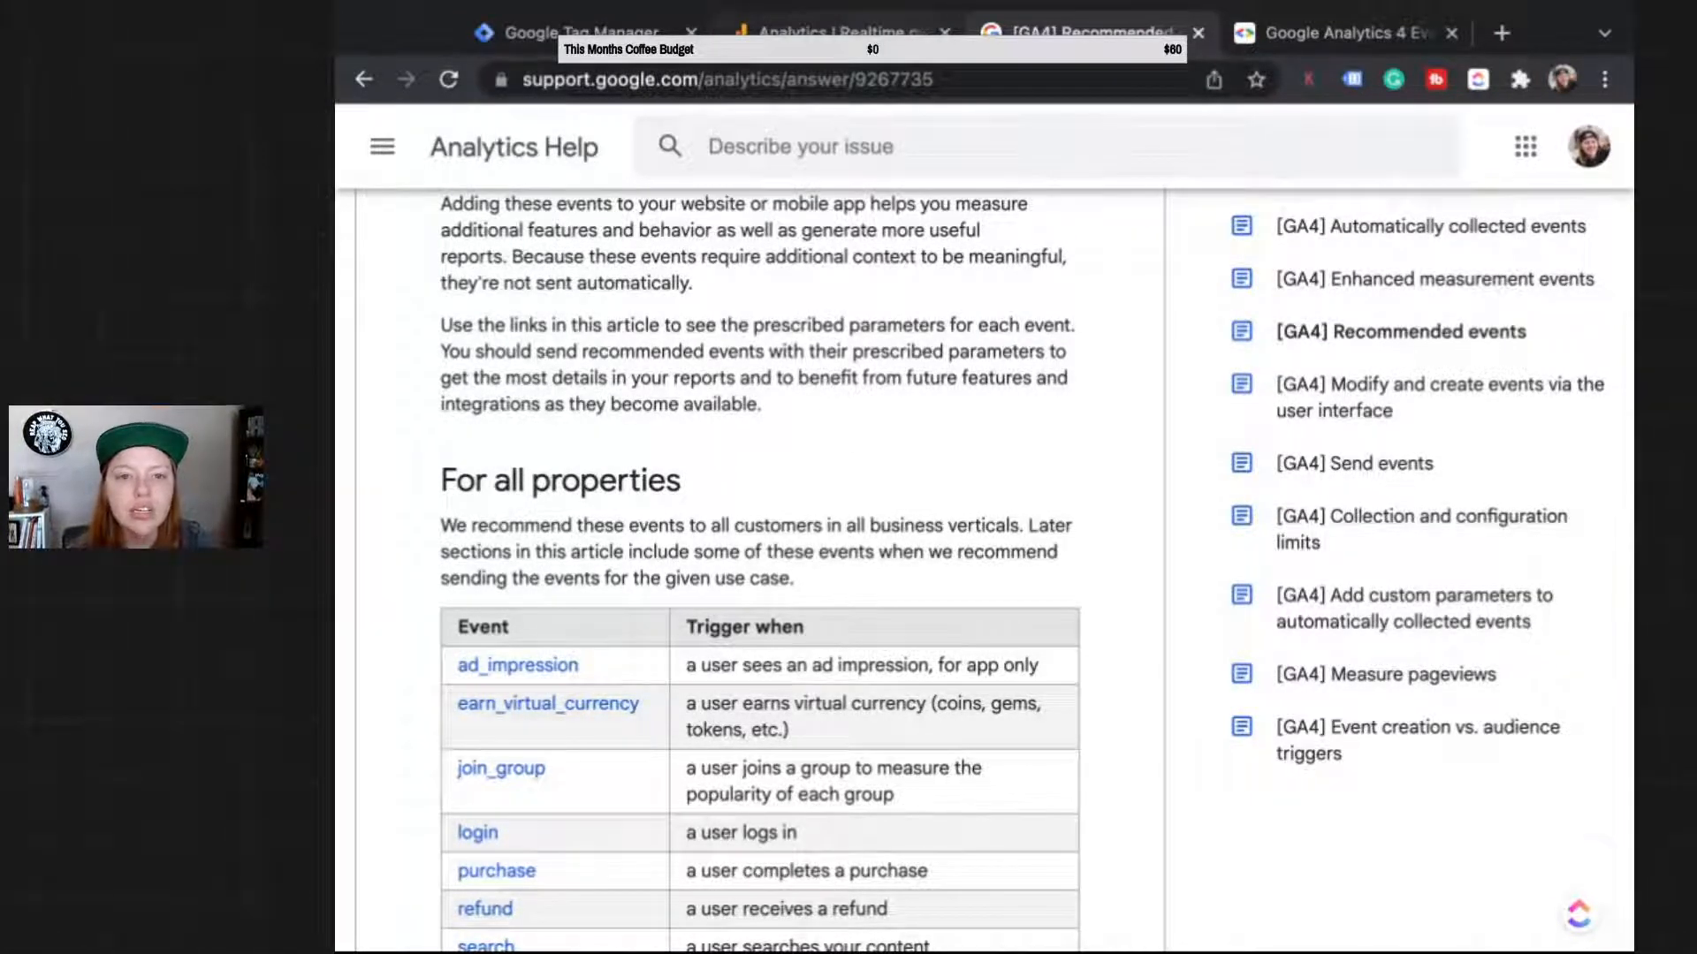
Step: In Analytics, open Configure > Events to view existing events click, file_download, page_view and scroll
left_click(833, 33)
mouse_move(389, 357)
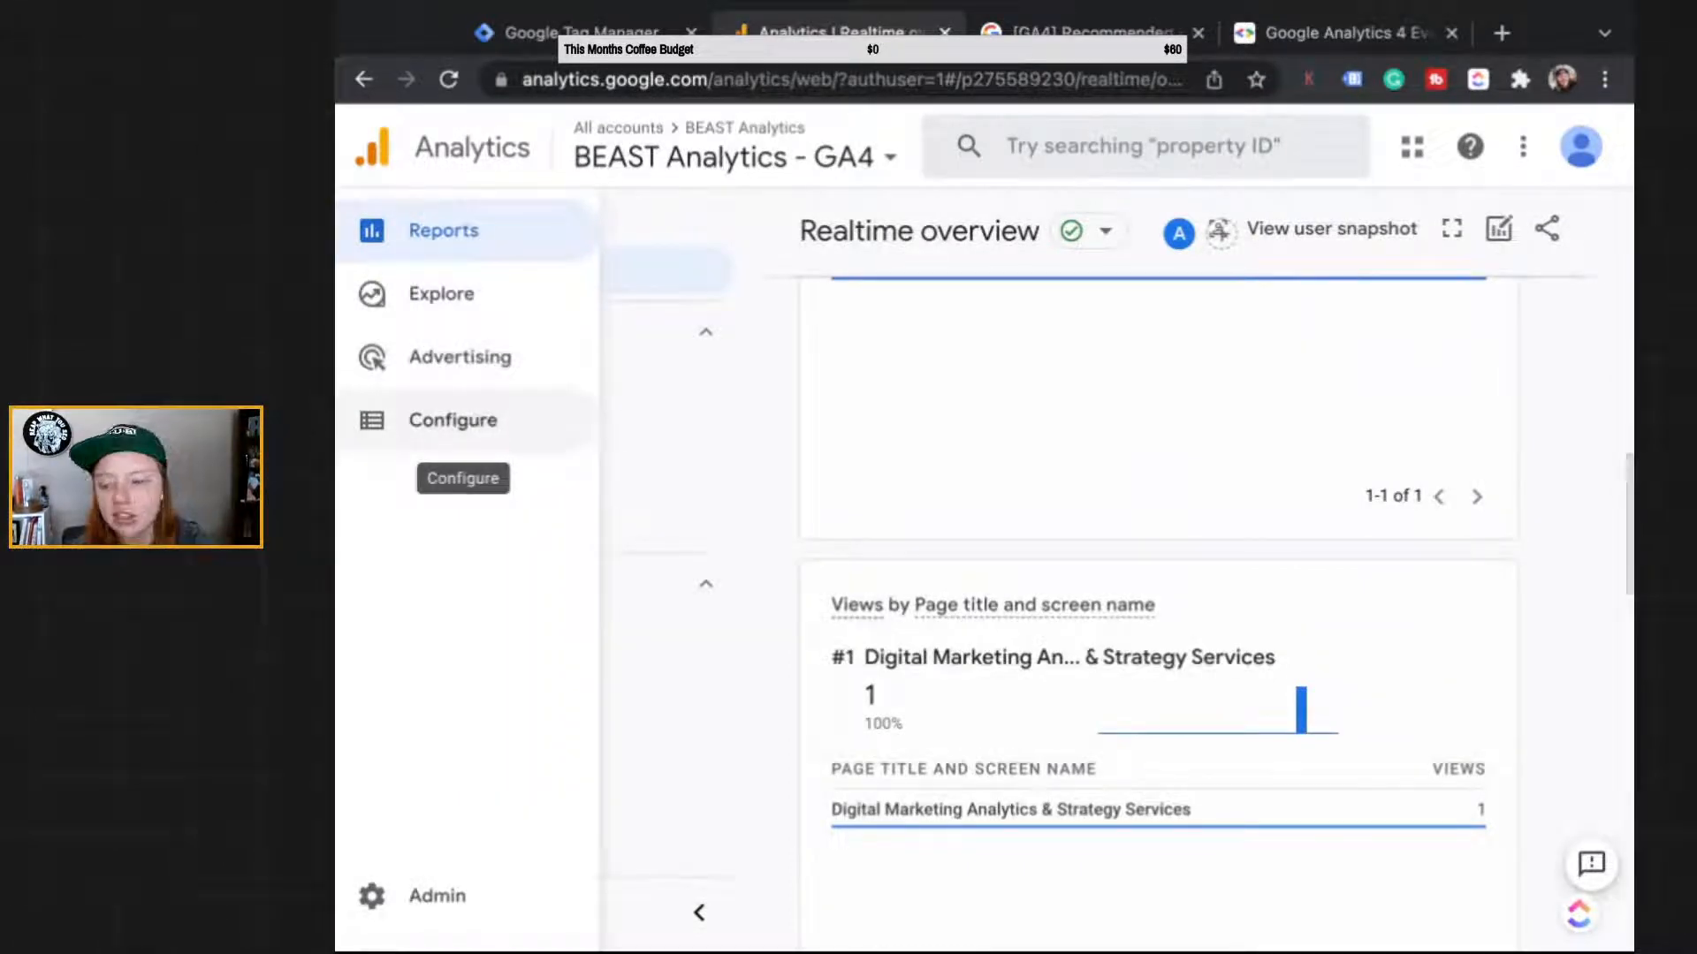
left_click(452, 420)
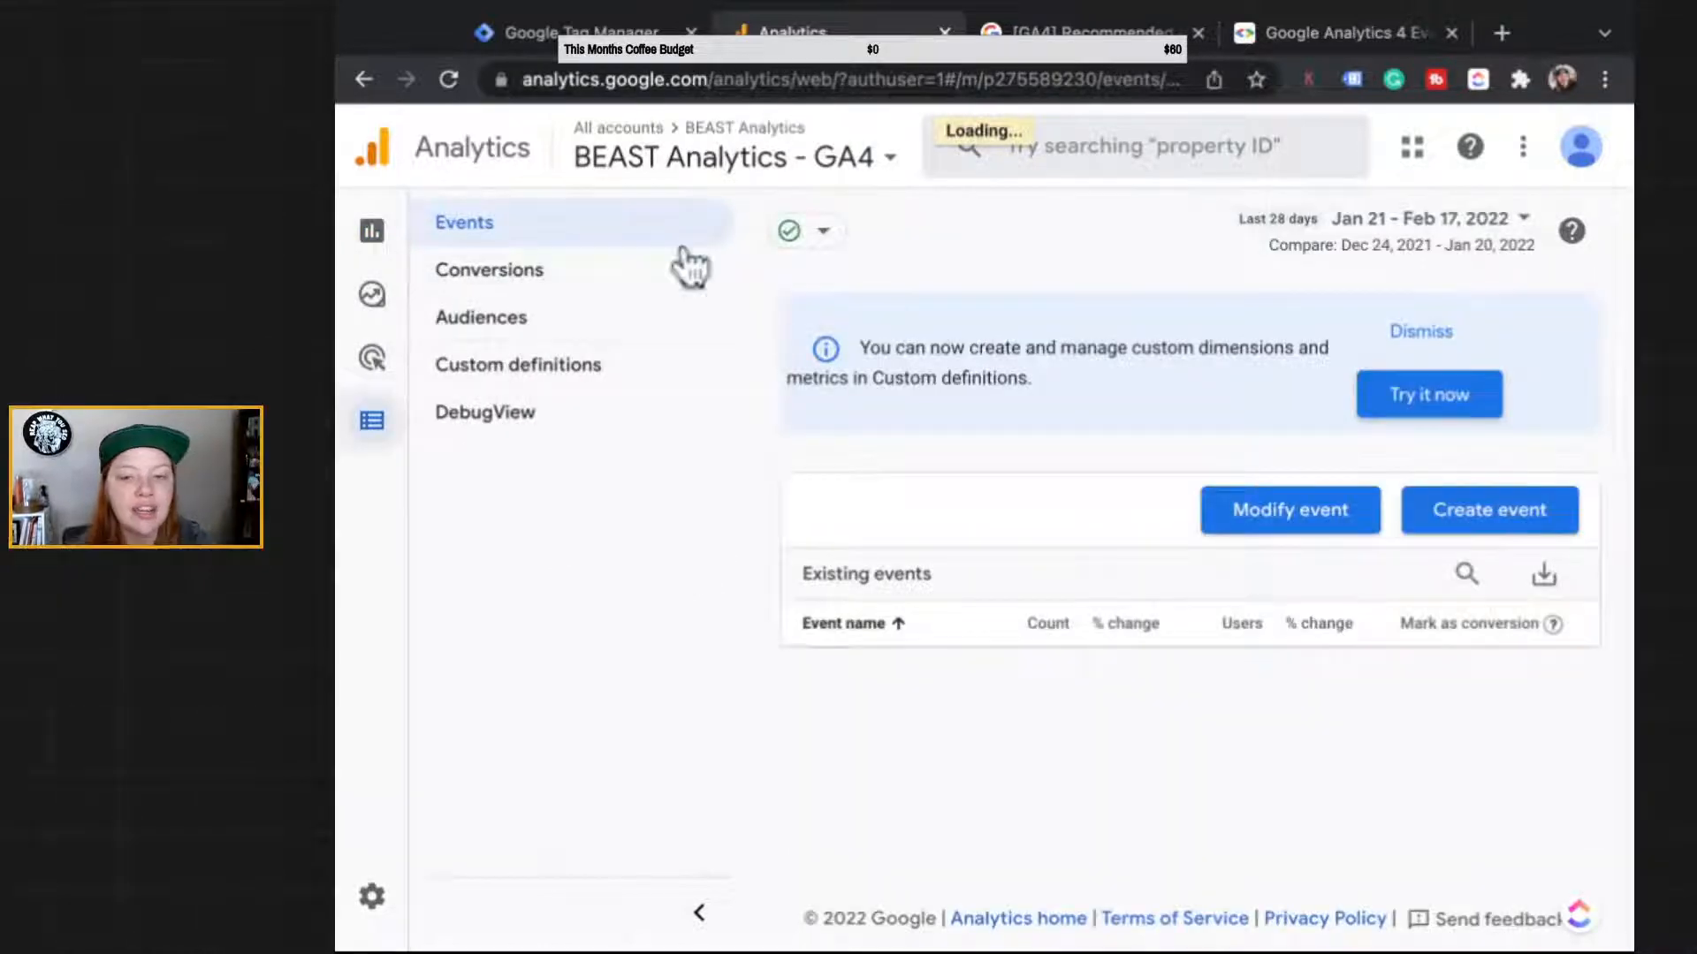
scroll(795, 341, "down", 2)
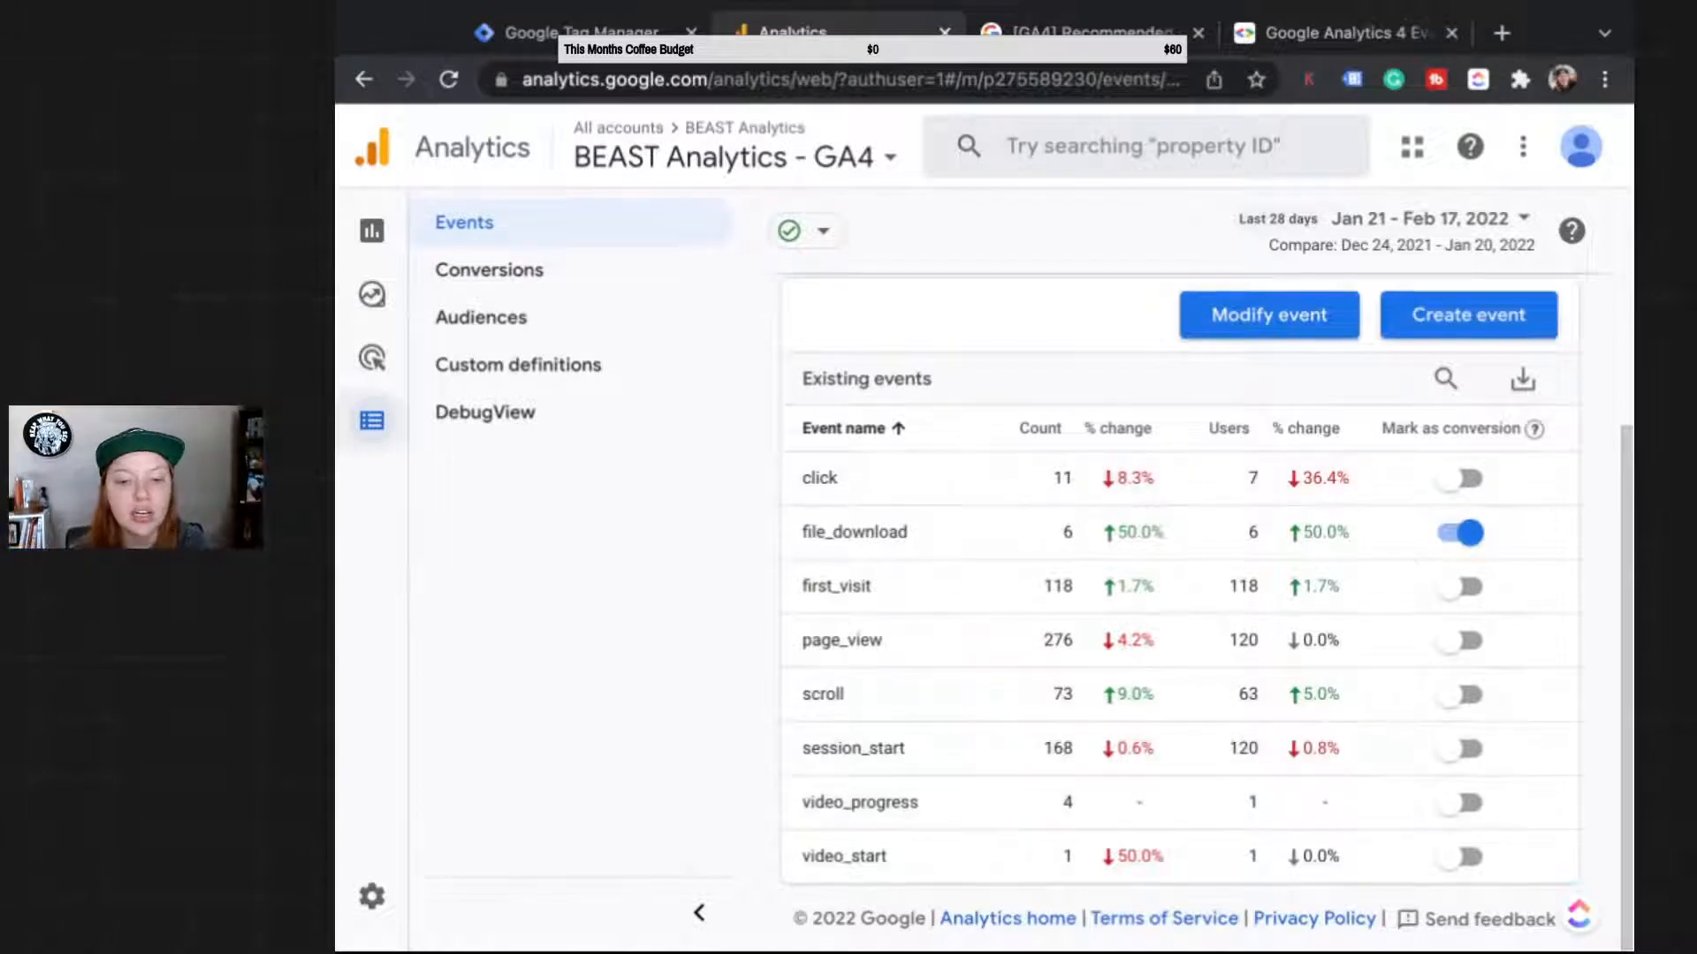
mouse_move(372, 896)
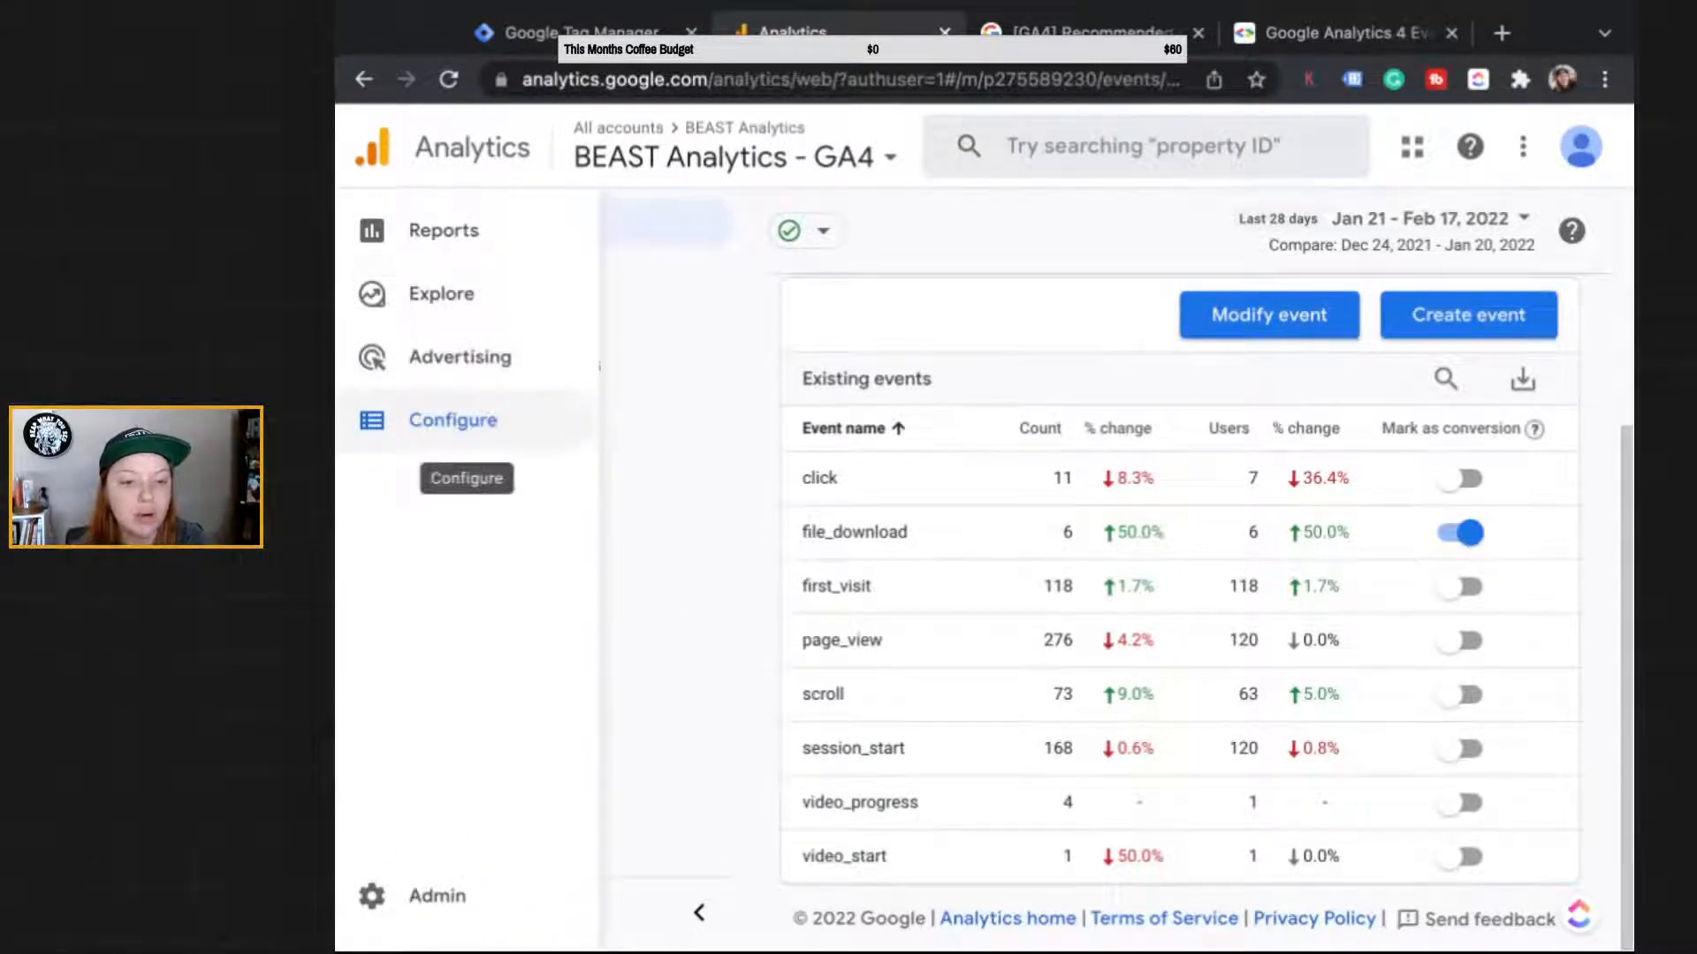
left_click(415, 896)
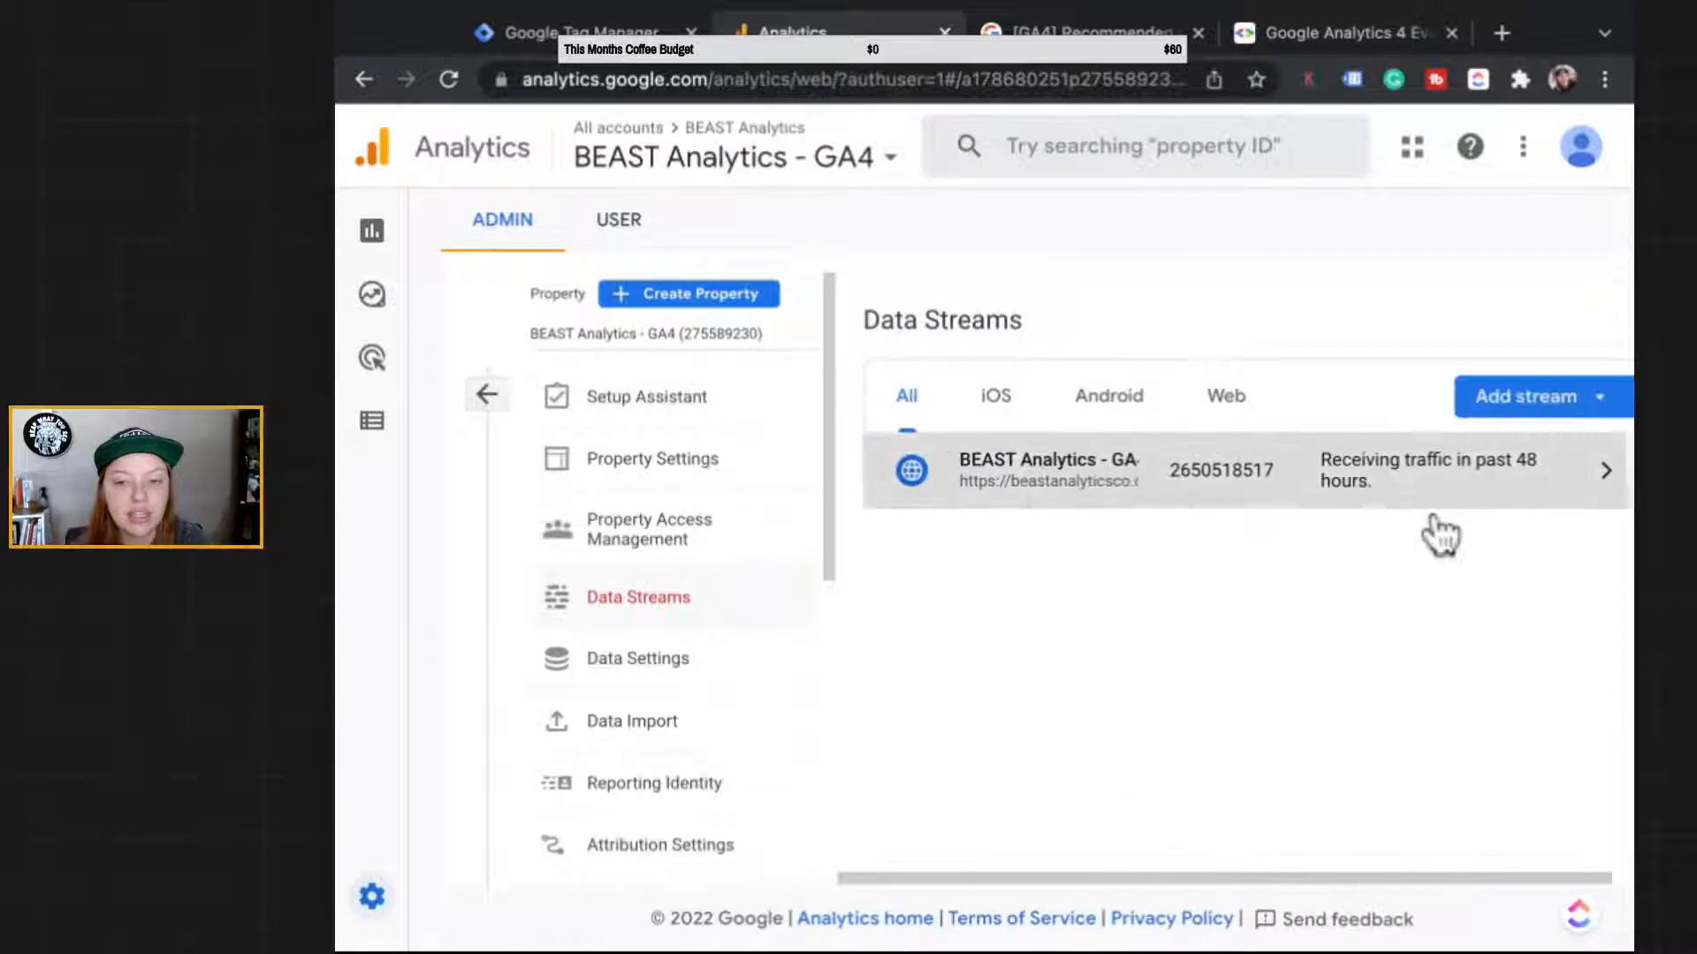
Step: Review the BEAST Analytics web stream's enhanced measurement events and settings, closing them unchanged
left_click(1435, 503)
scroll(1121, 855, "down", 1)
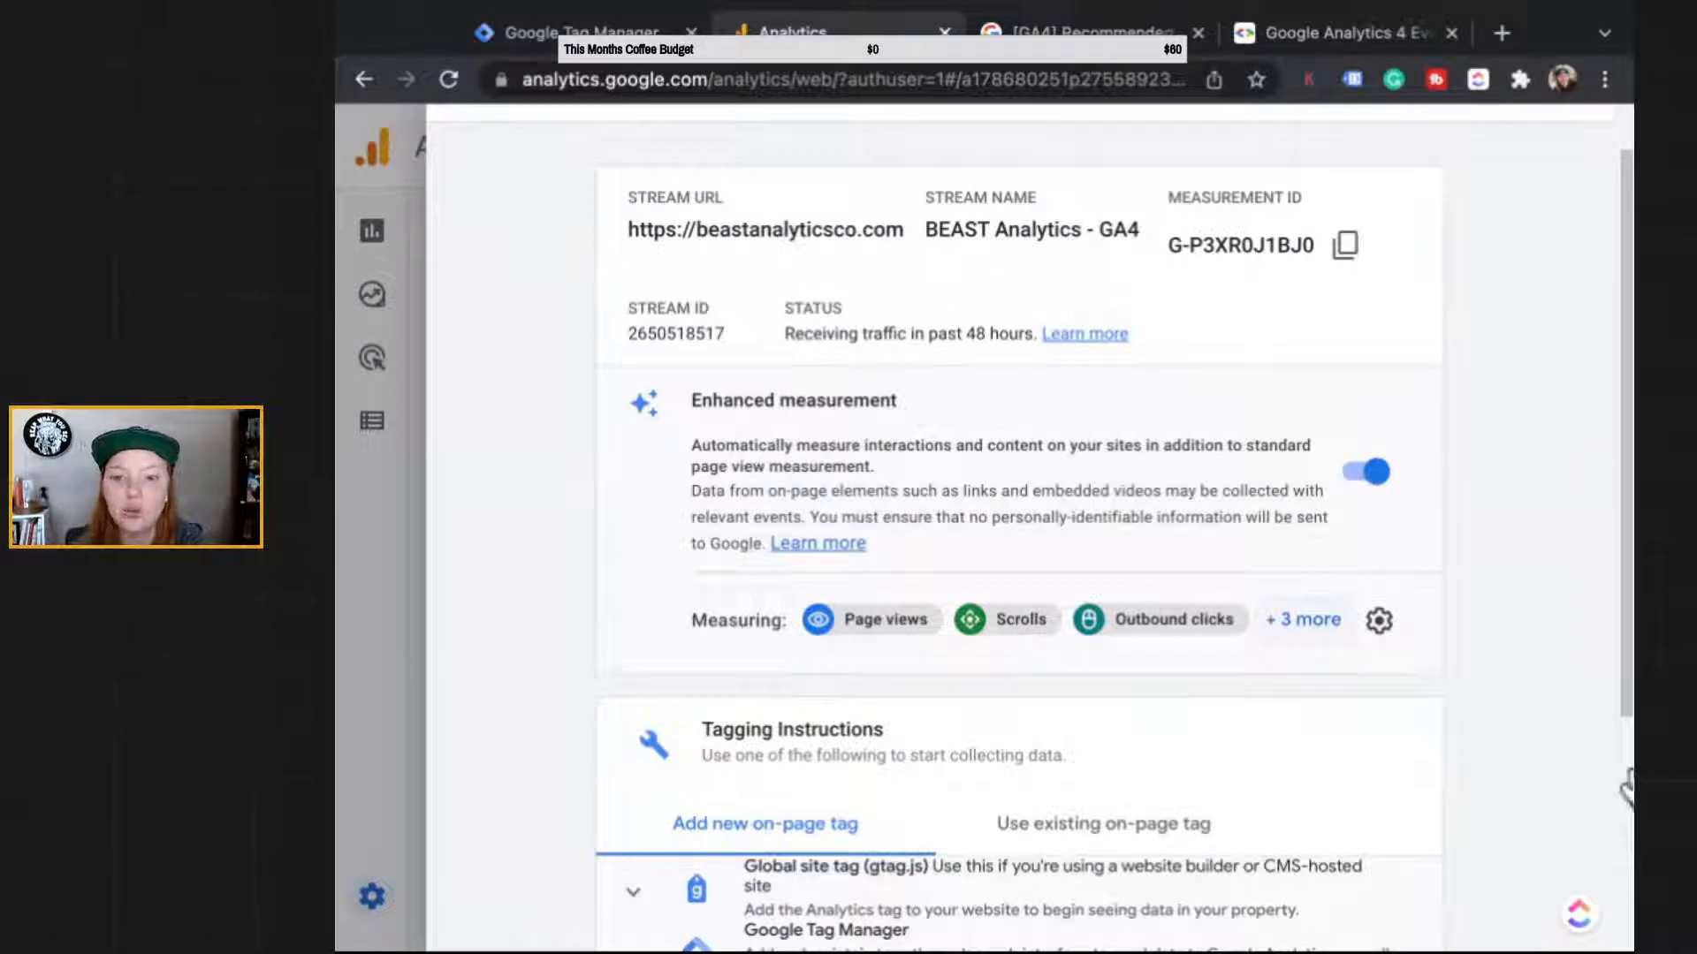
left_click(1304, 619)
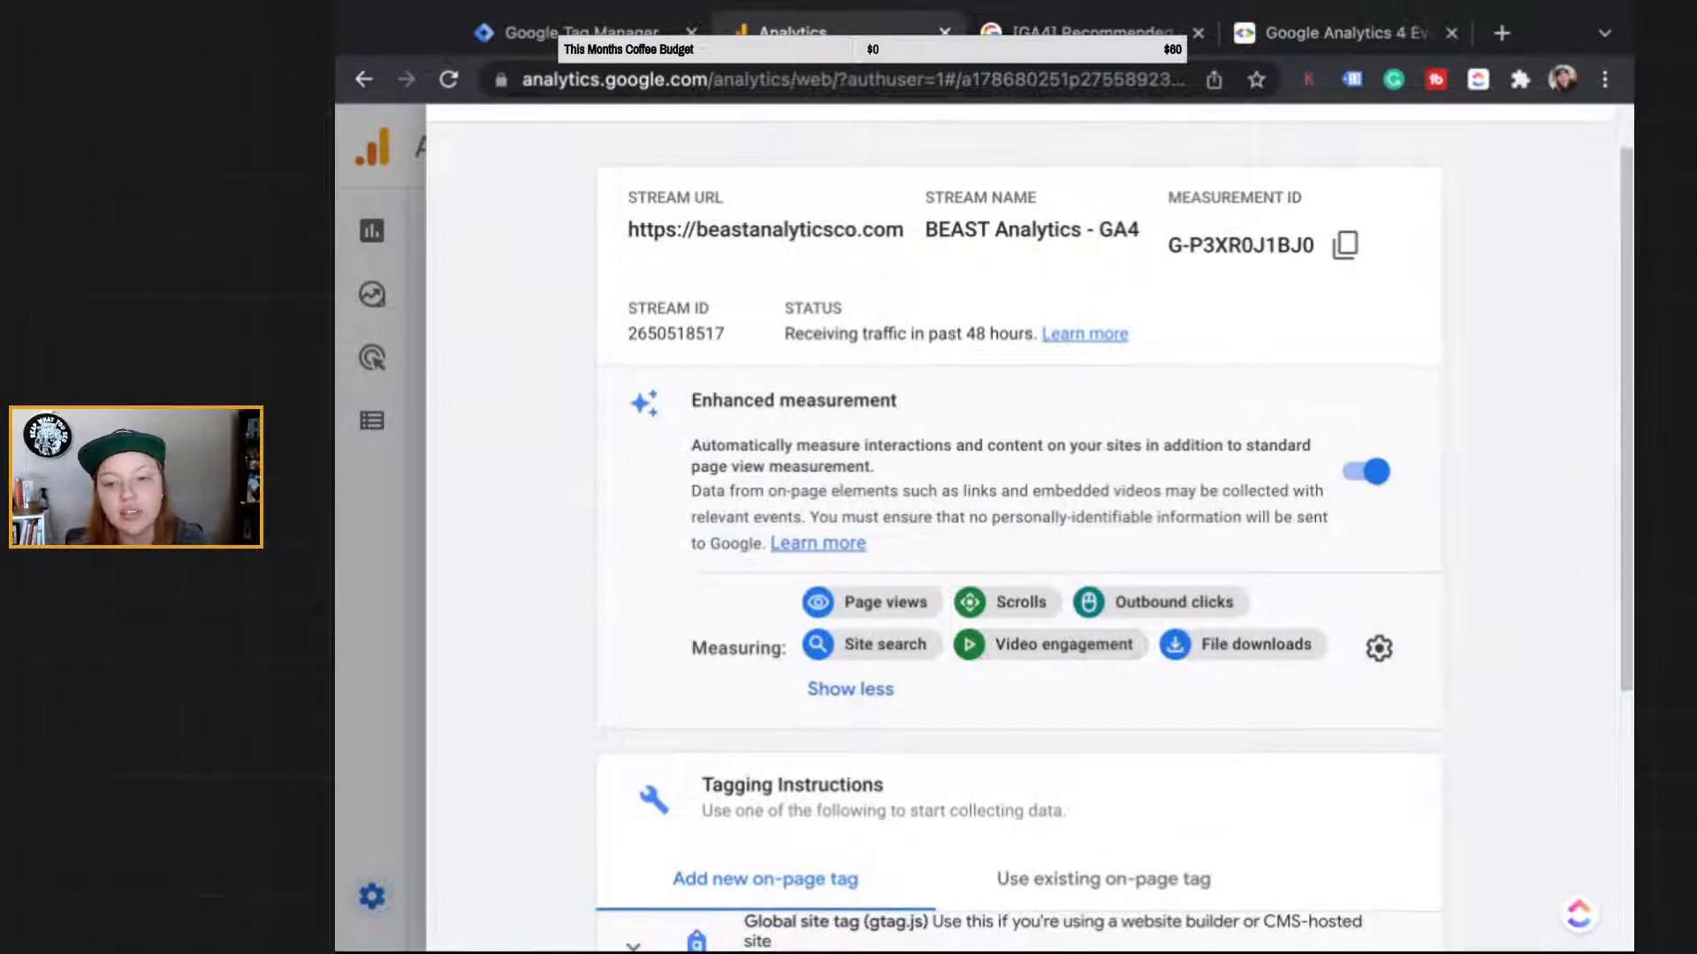
scroll(1114, 531, "down", 1)
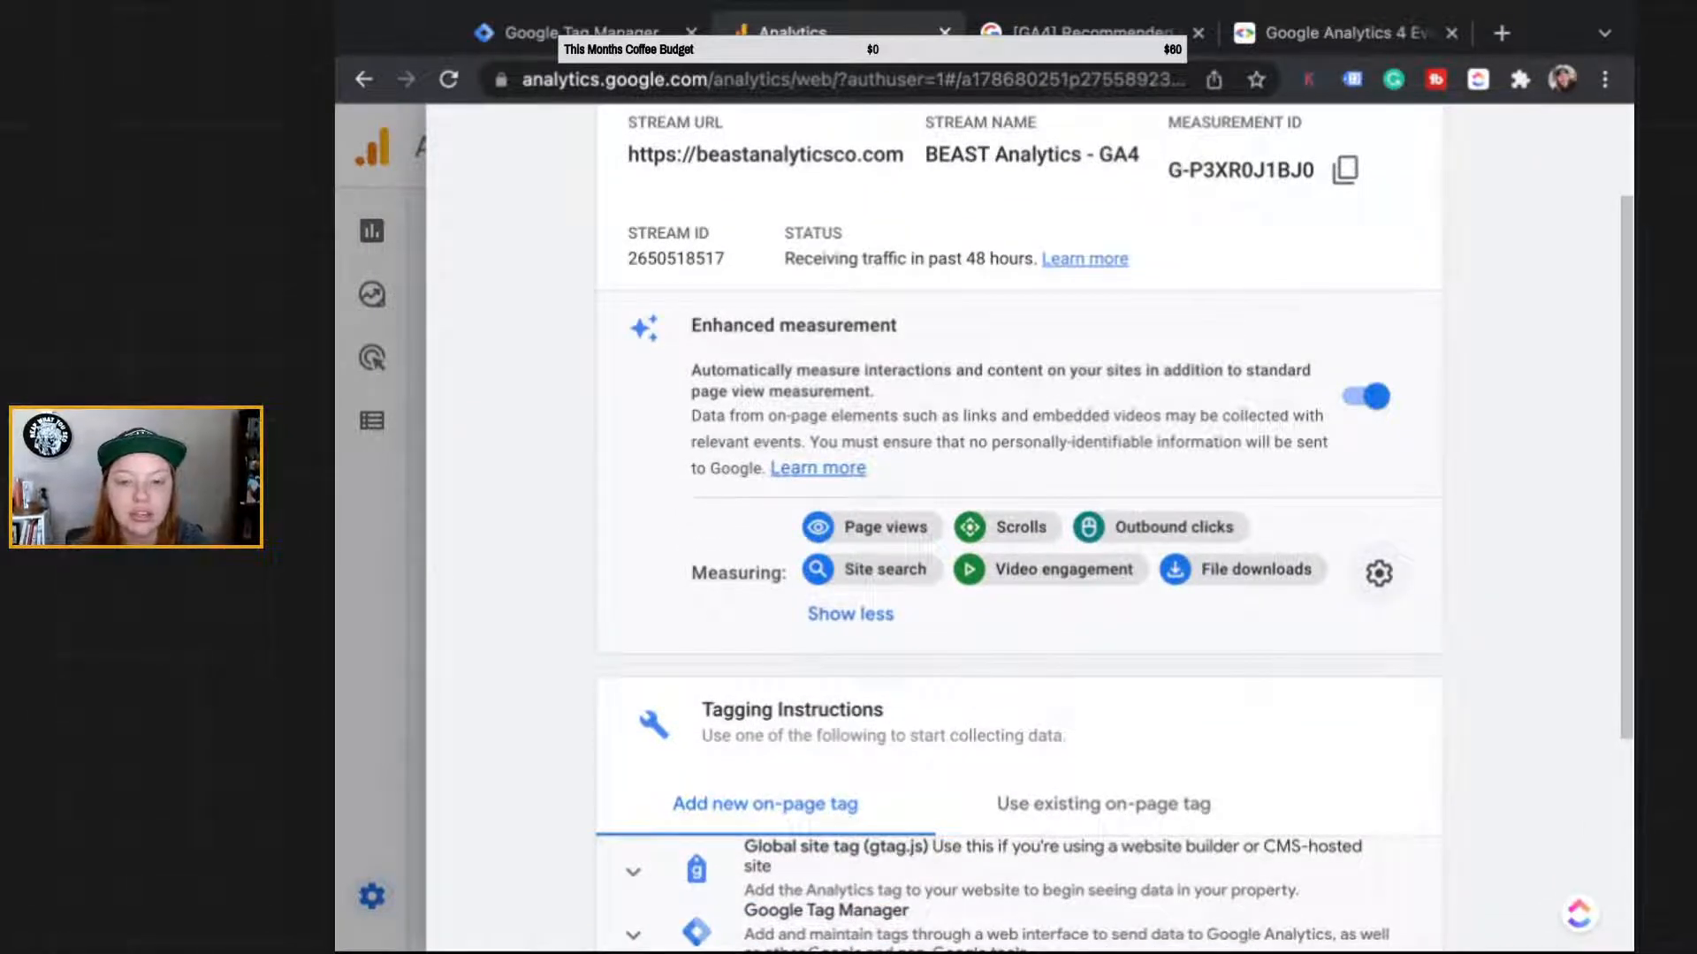
left_click(1379, 573)
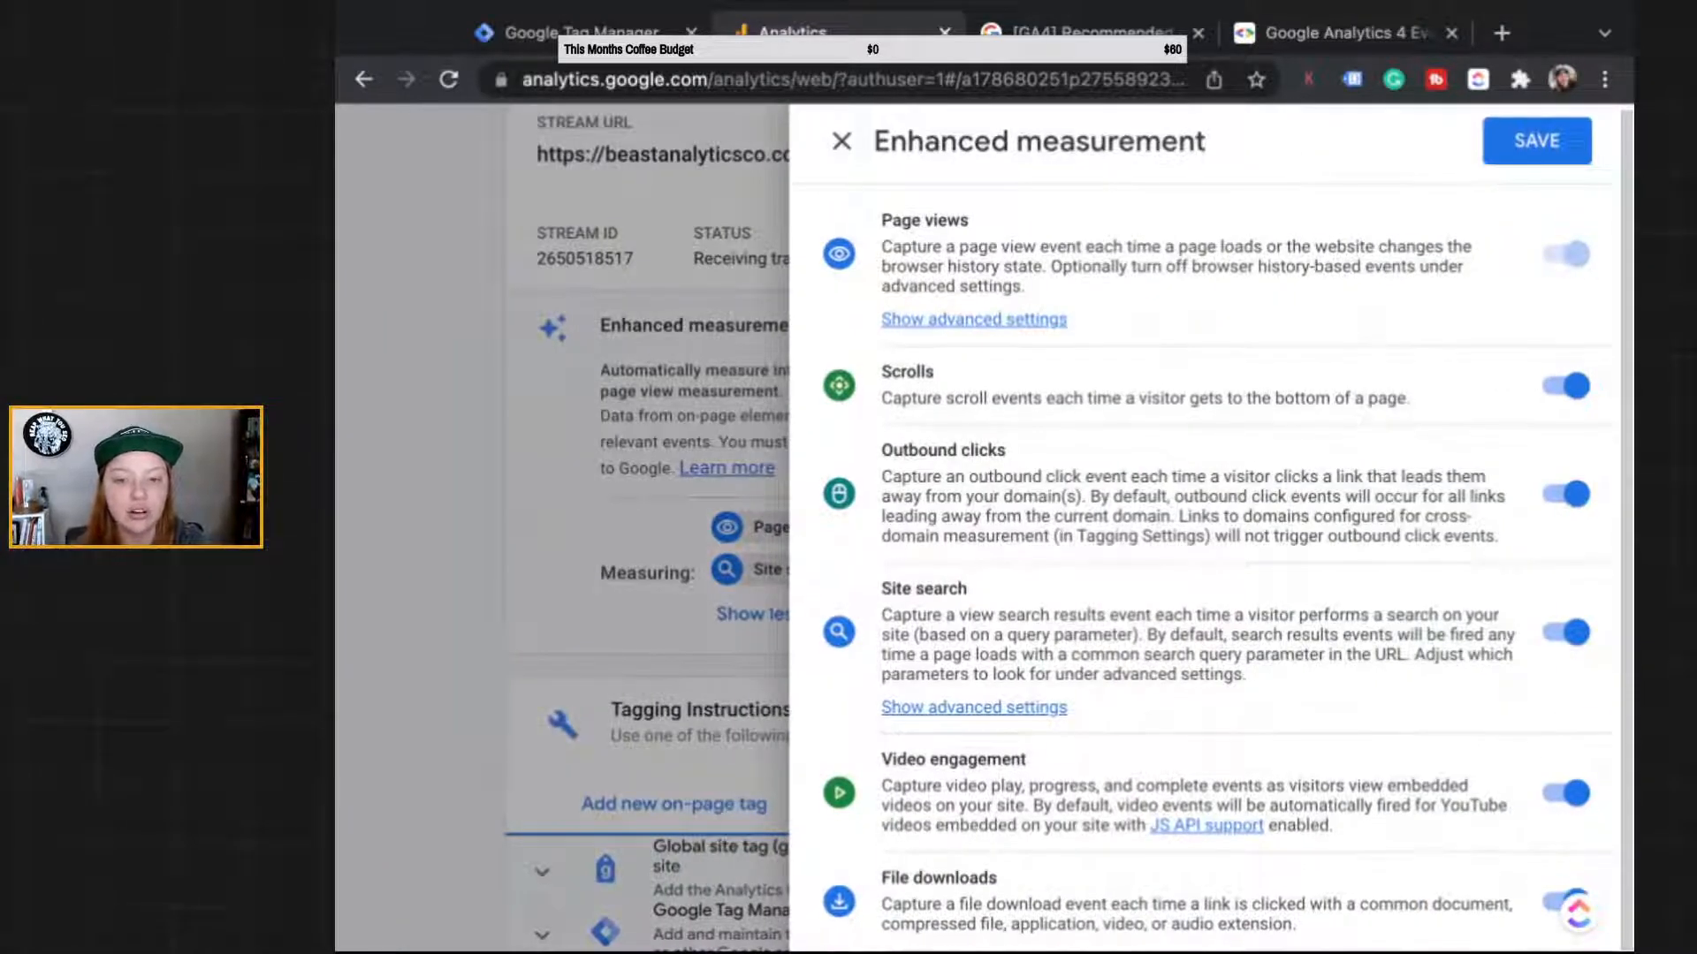
left_click(841, 140)
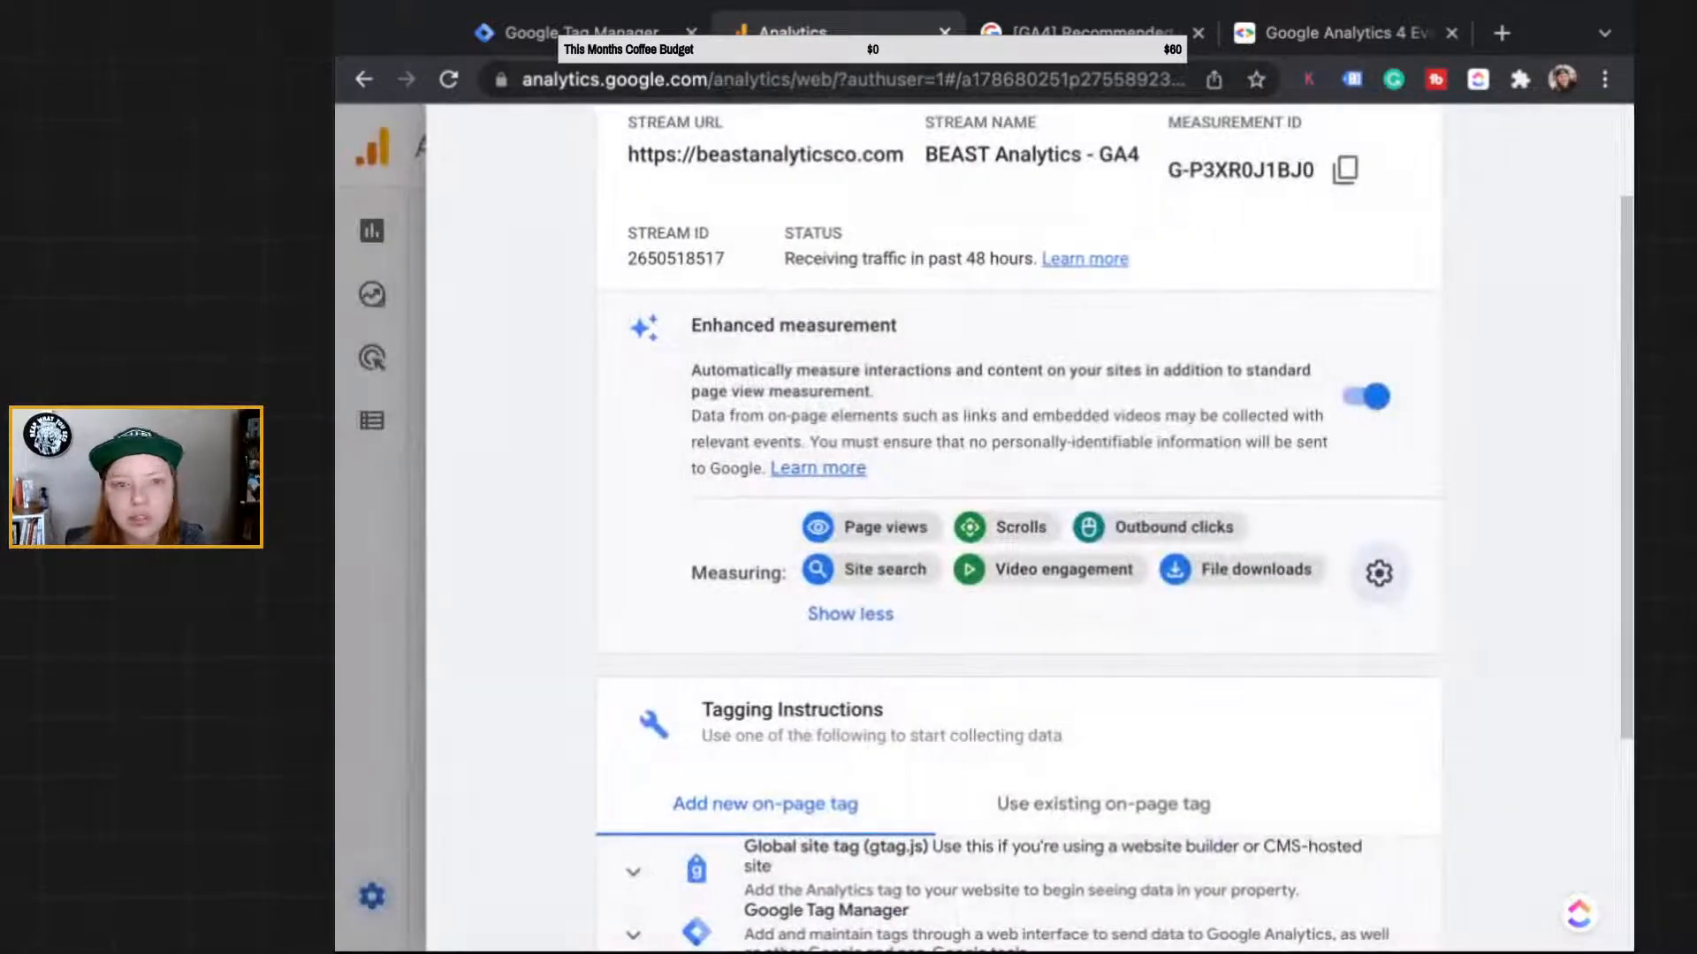
left_click(380, 357)
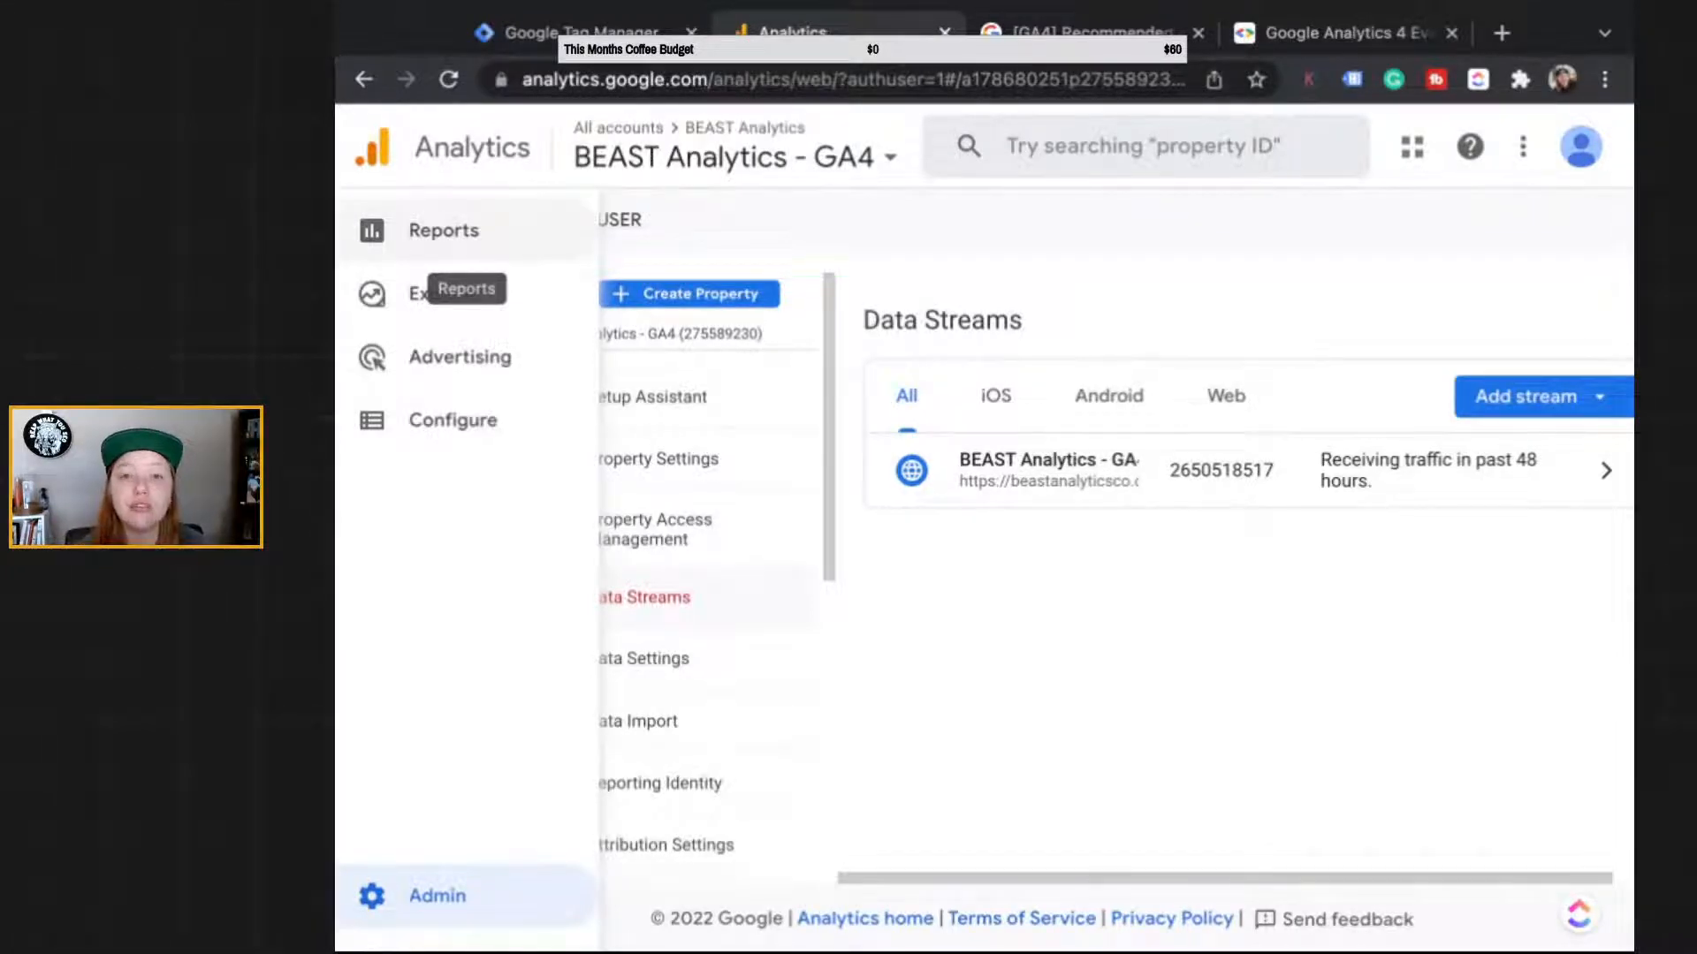
Step: Review the GA - Form Fill tag's configuration and triggering in Tag Manager, then close it
left_click(566, 32)
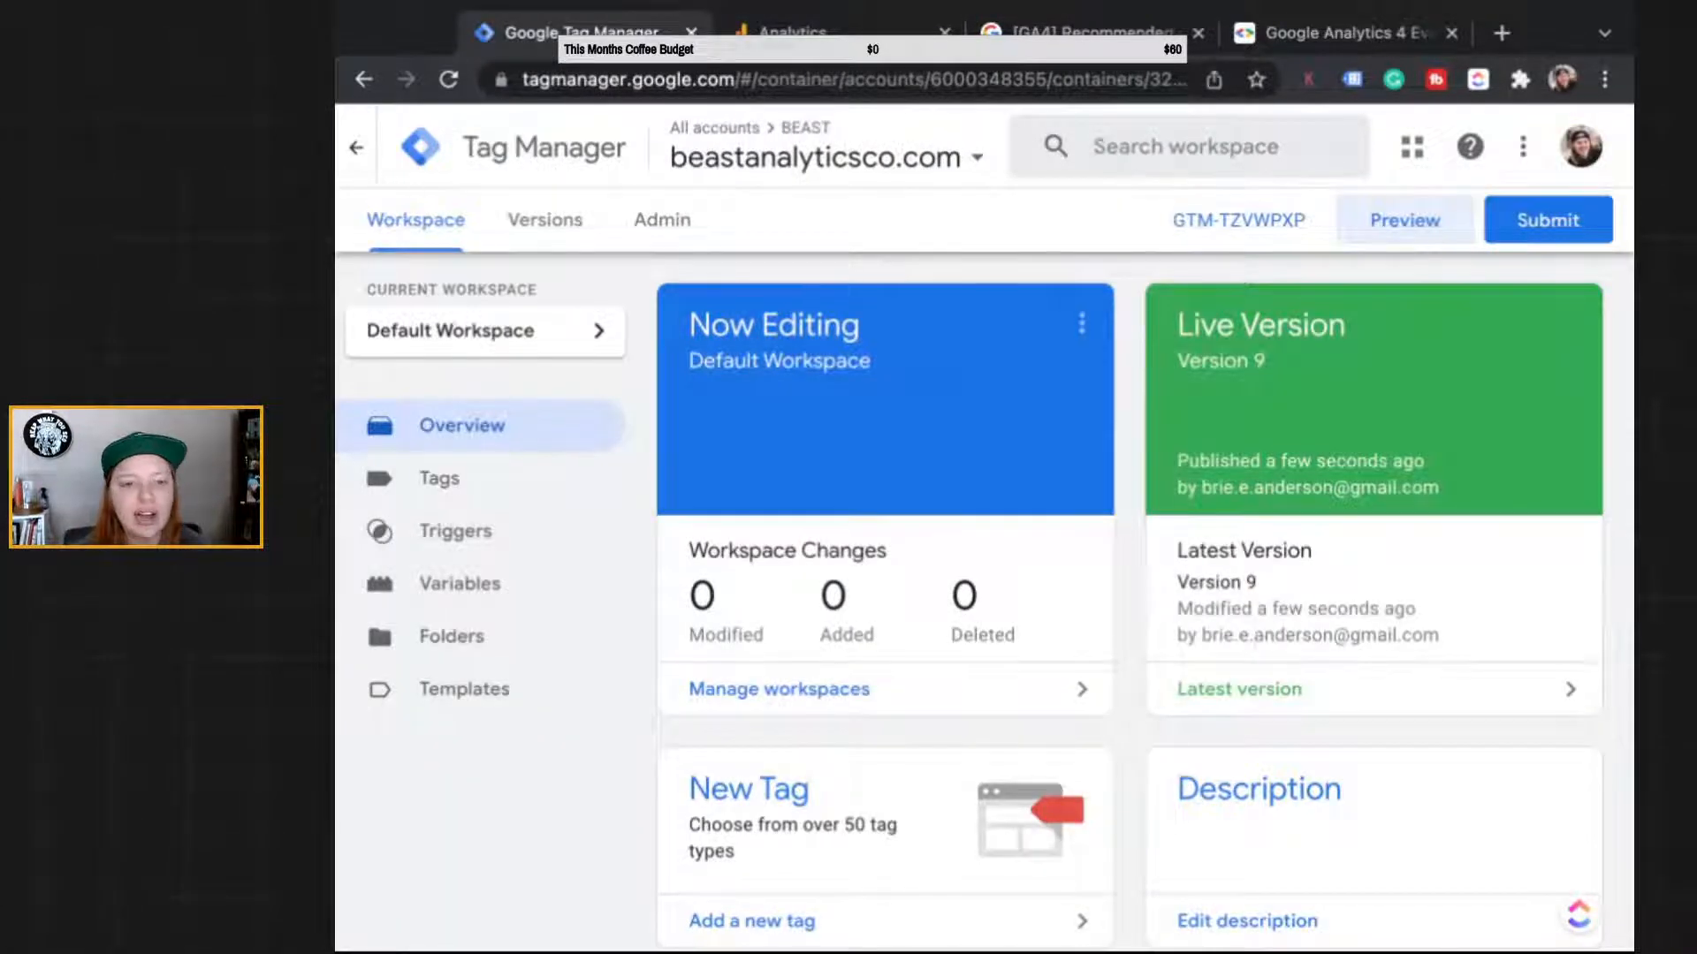
left_click(439, 478)
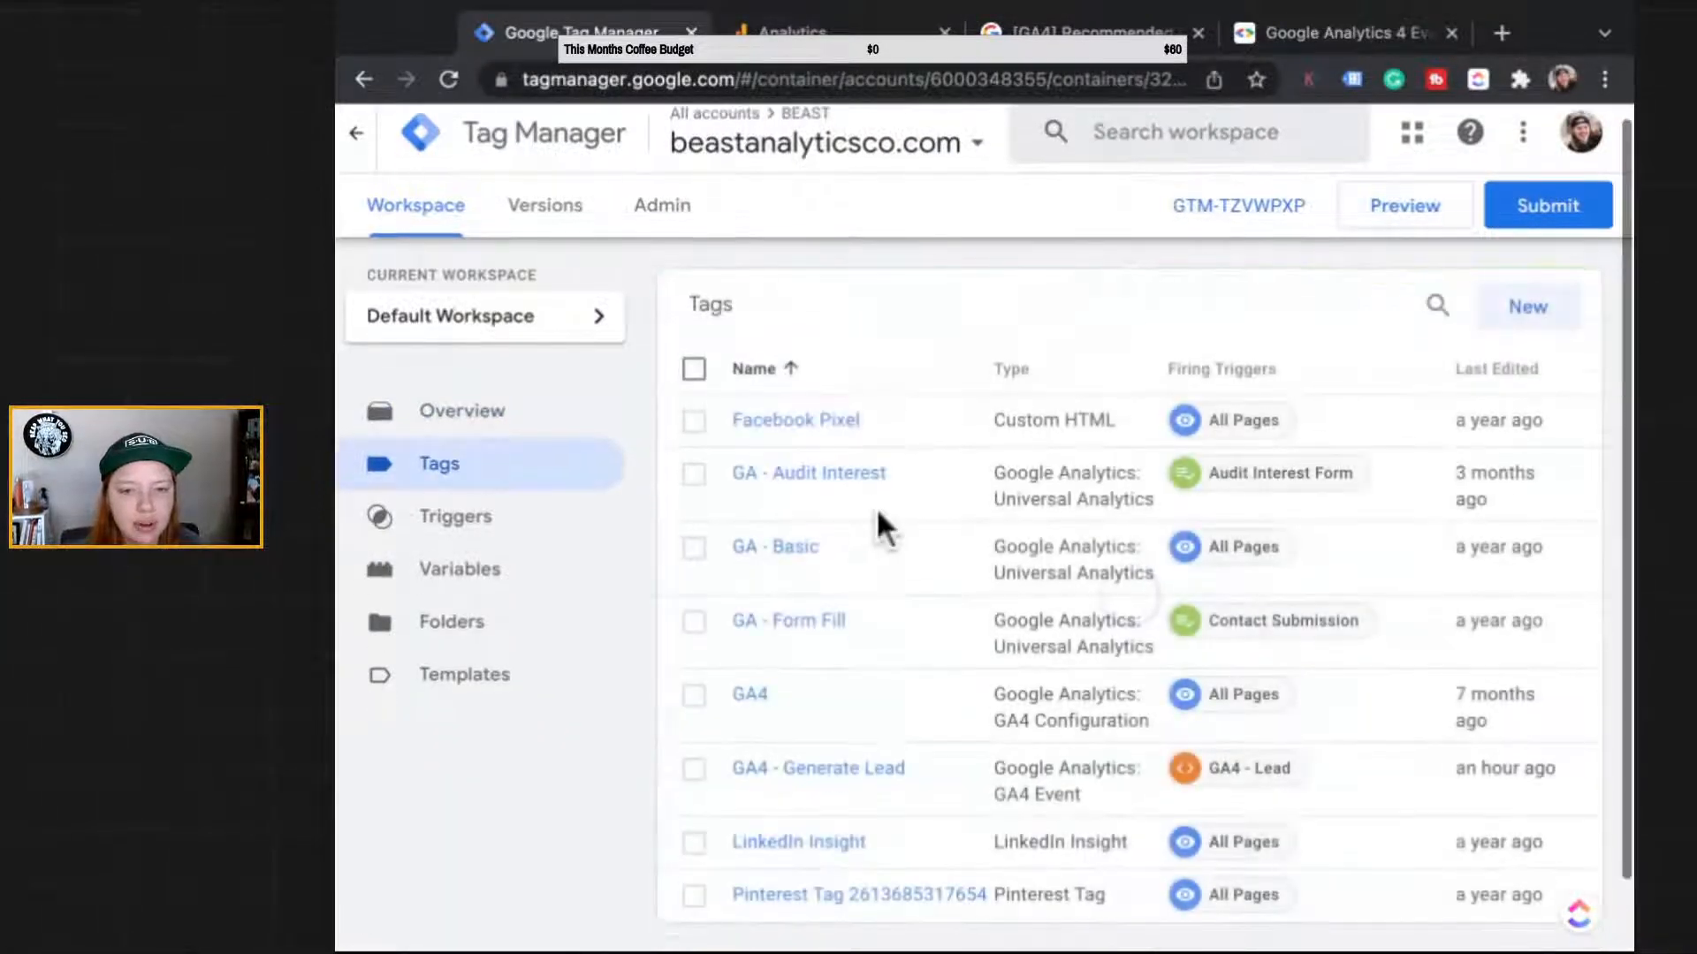
scroll(879, 525, "down", 2)
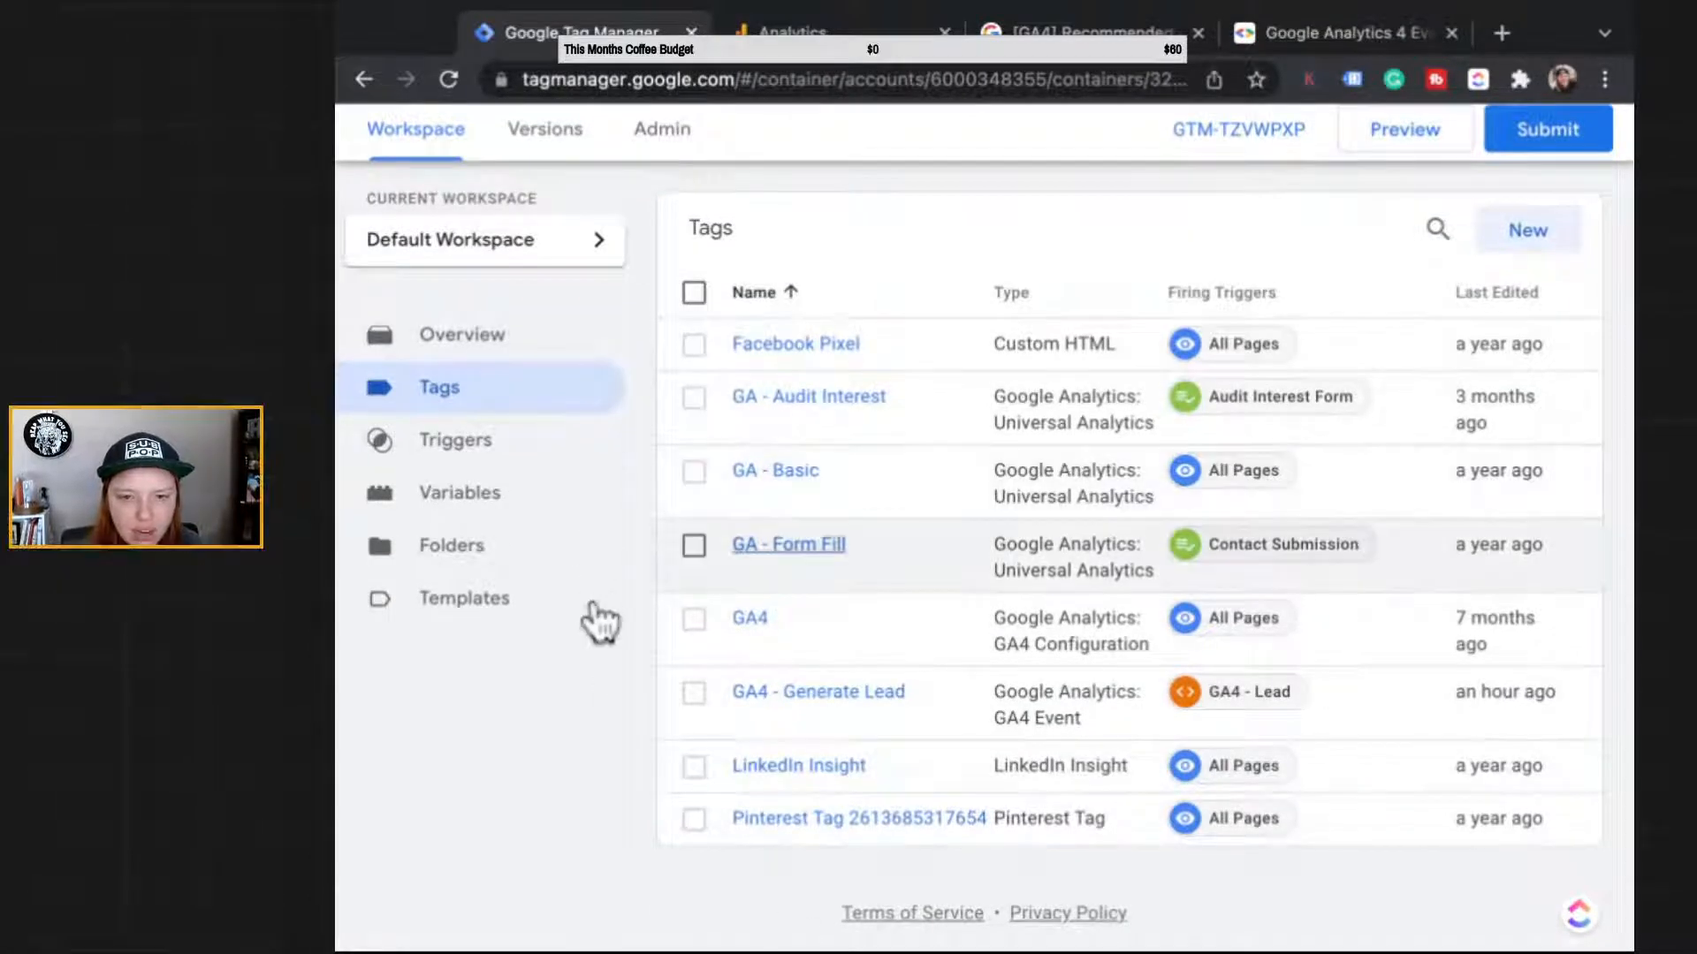
left_click(788, 544)
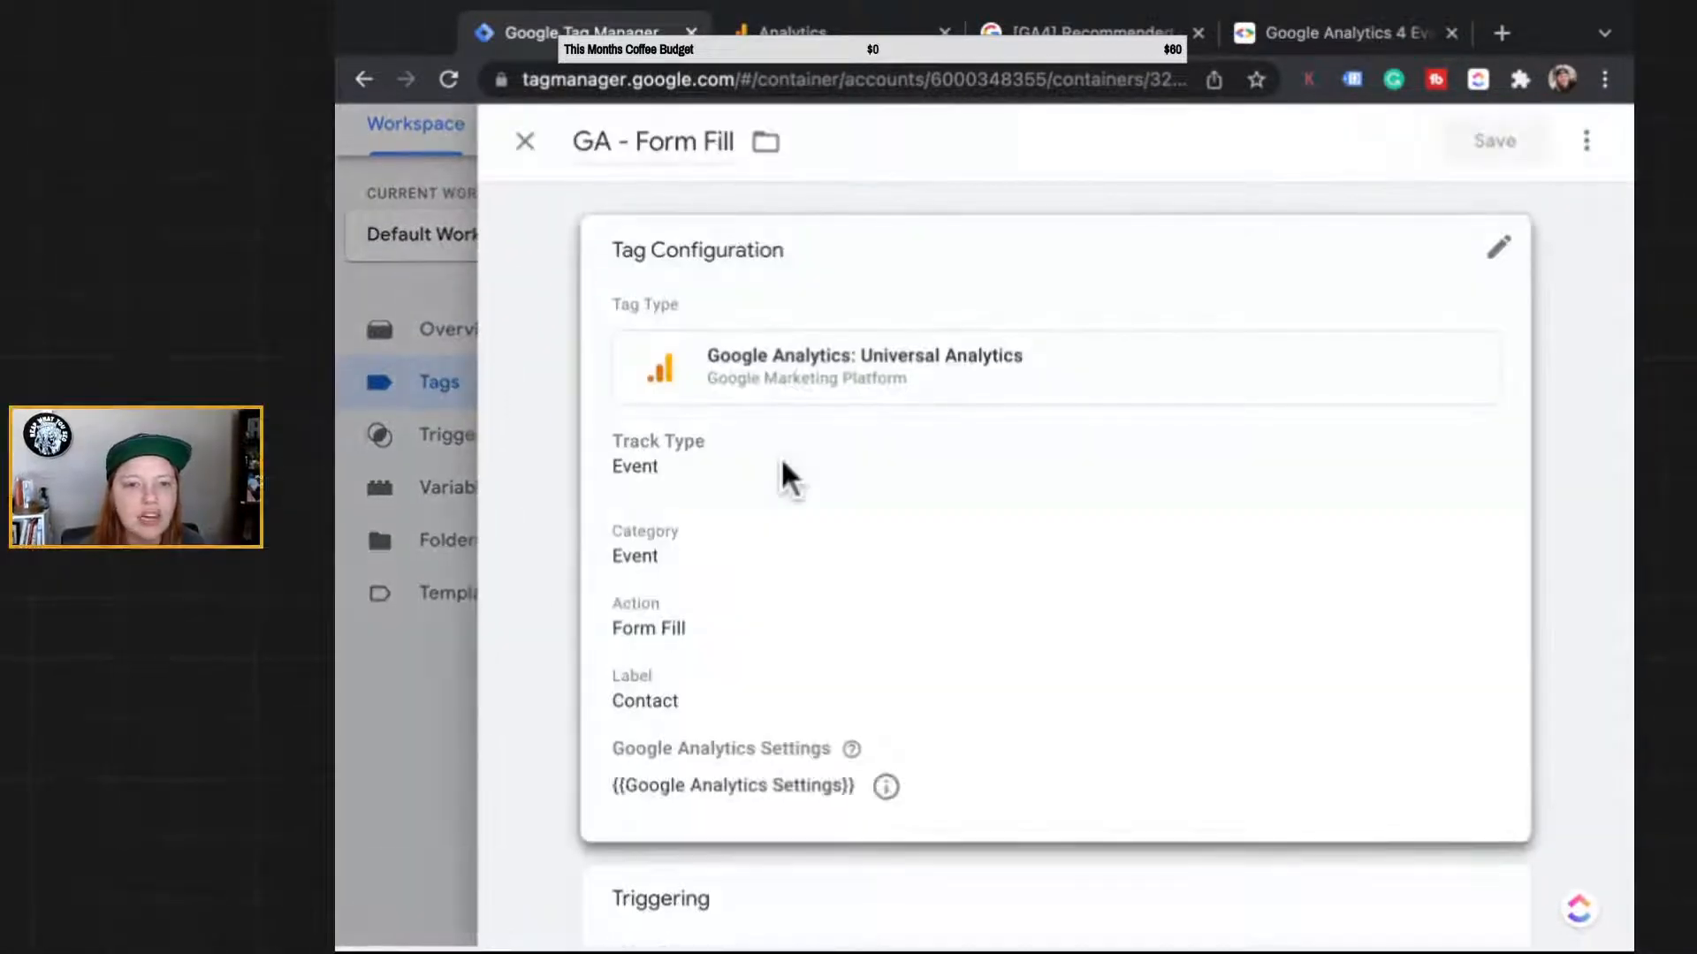
scroll(781, 458, "down", 3)
scroll(757, 480, "up", 1)
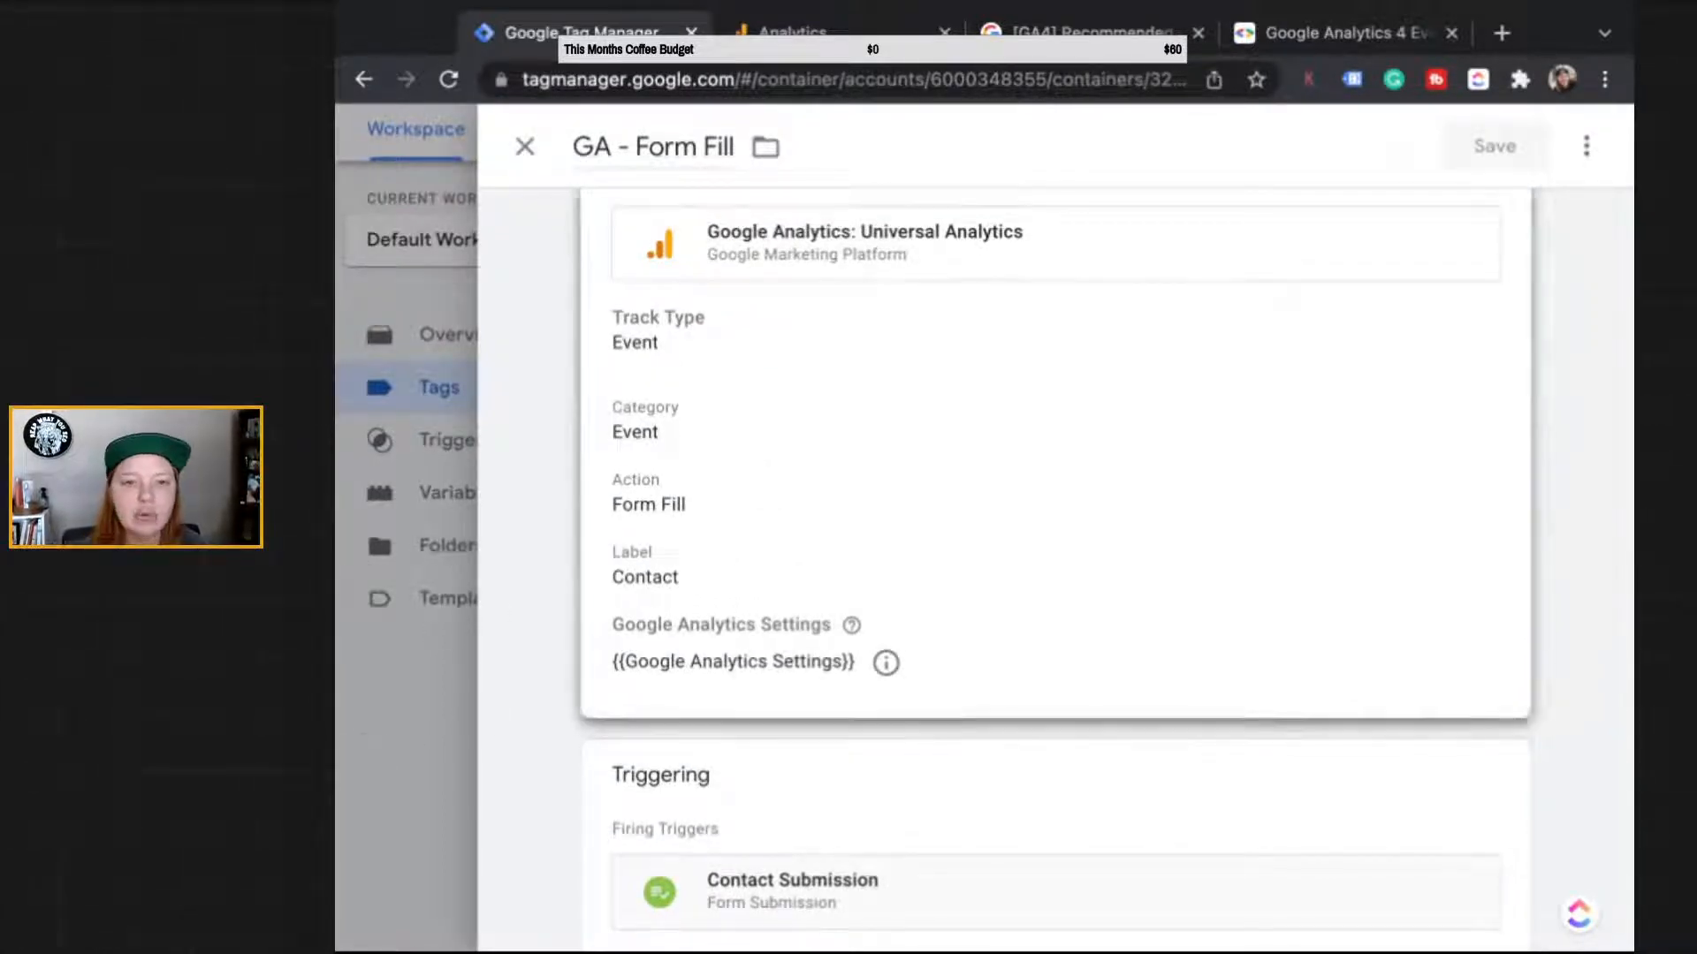
left_click(821, 33)
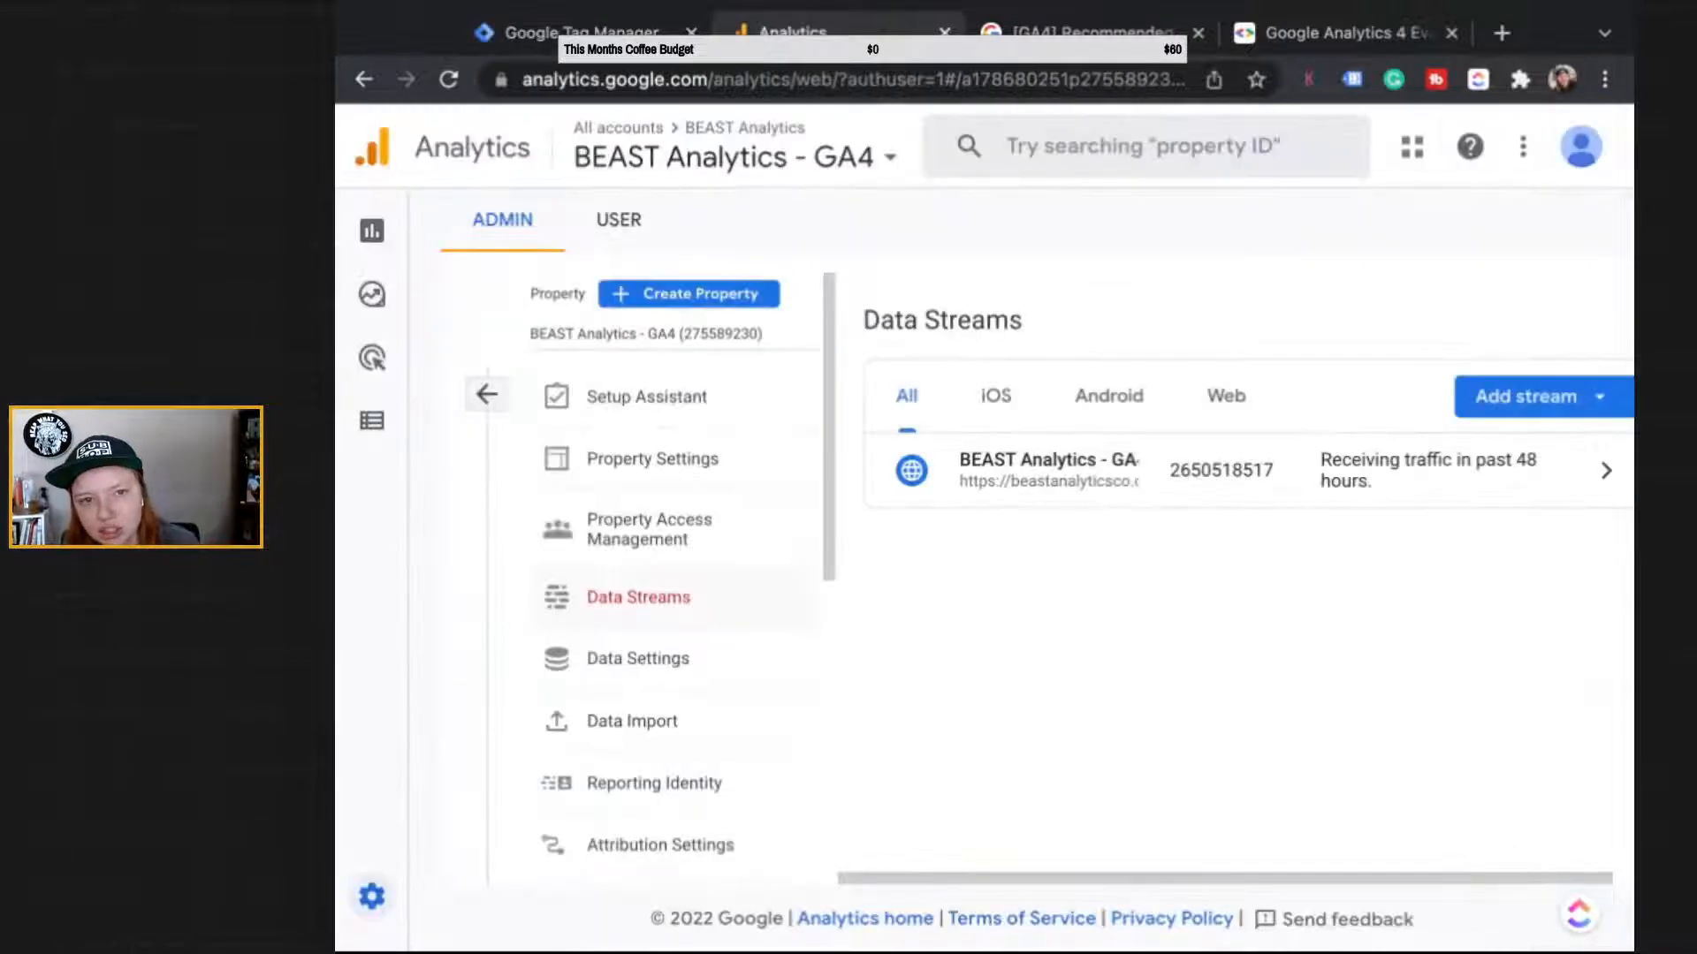
left_click(575, 33)
left_click(524, 146)
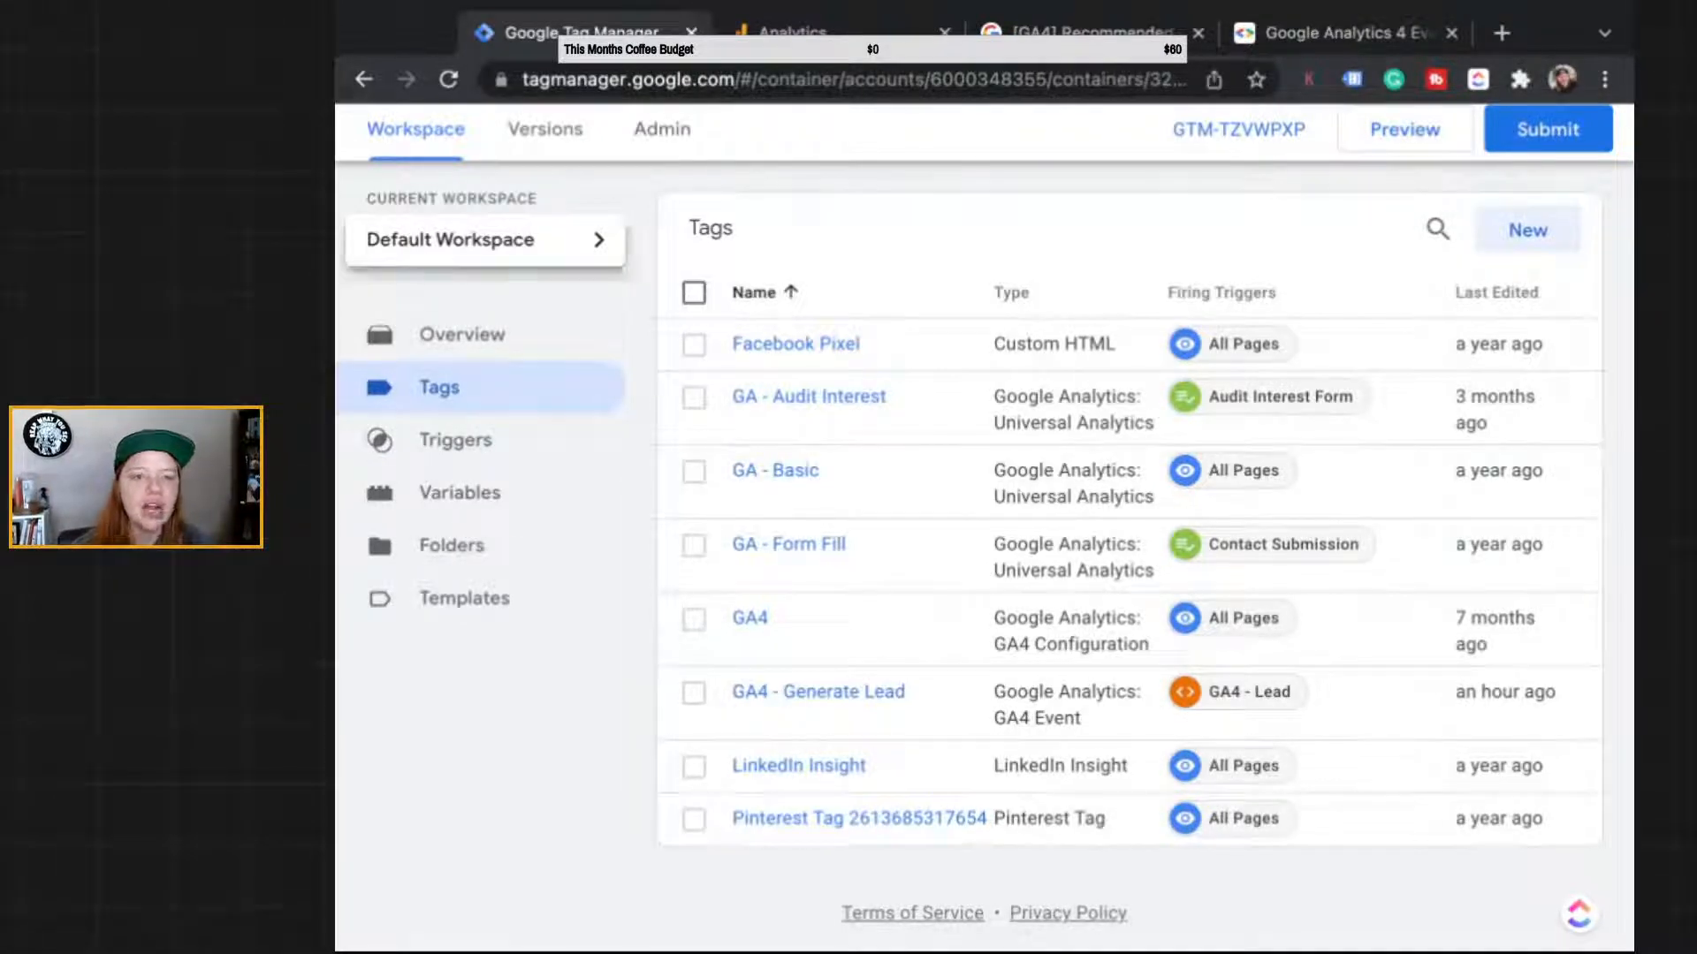
left_click(792, 31)
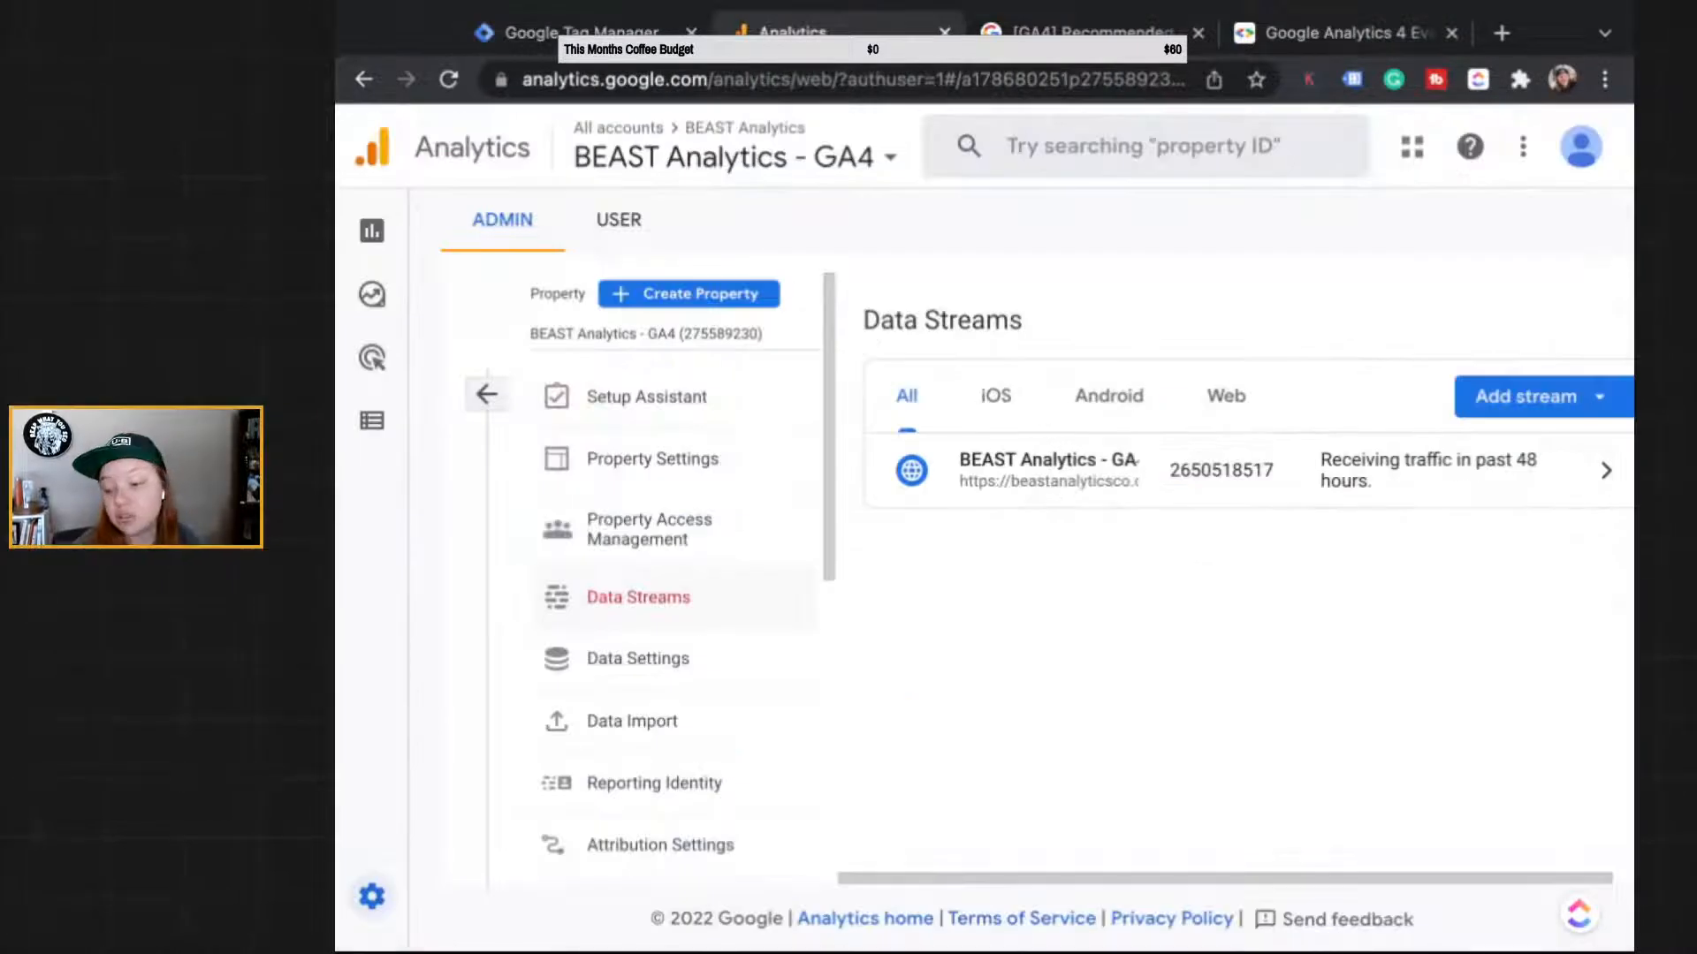
Step: Open Configure > Events > Create event to see the sign_up custom event
mouse_move(372, 495)
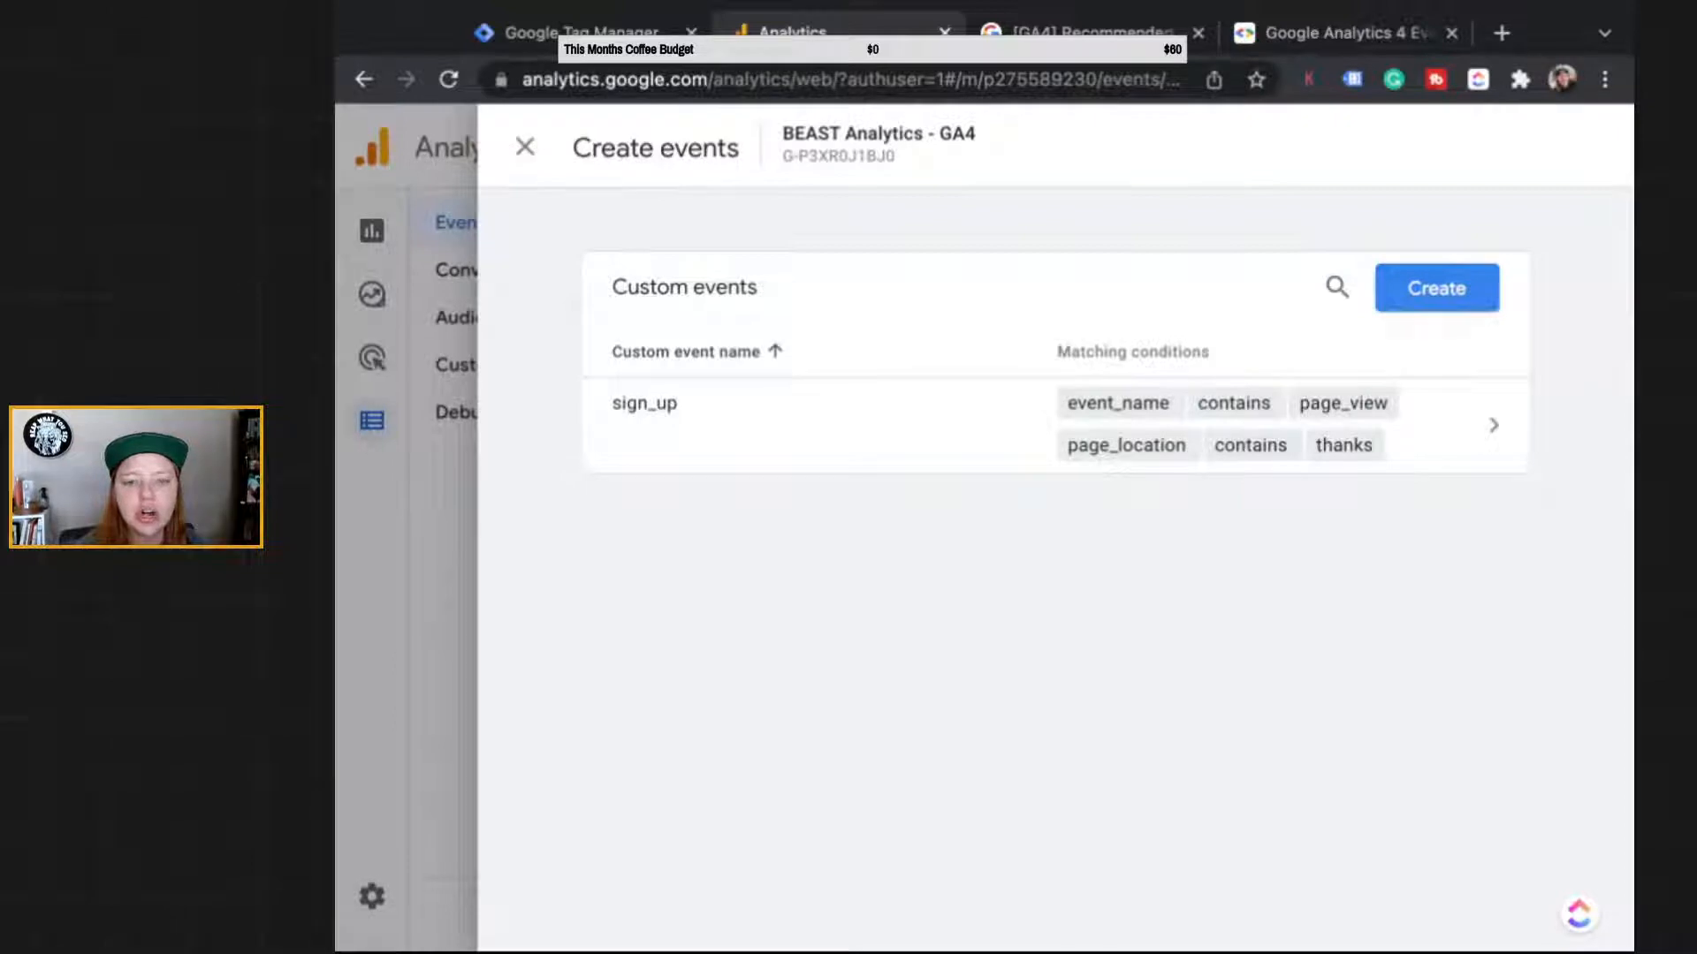
Step: Load beastanalyticsco.com in a new tab and go to its Services page
left_click(1501, 33)
type("beast")
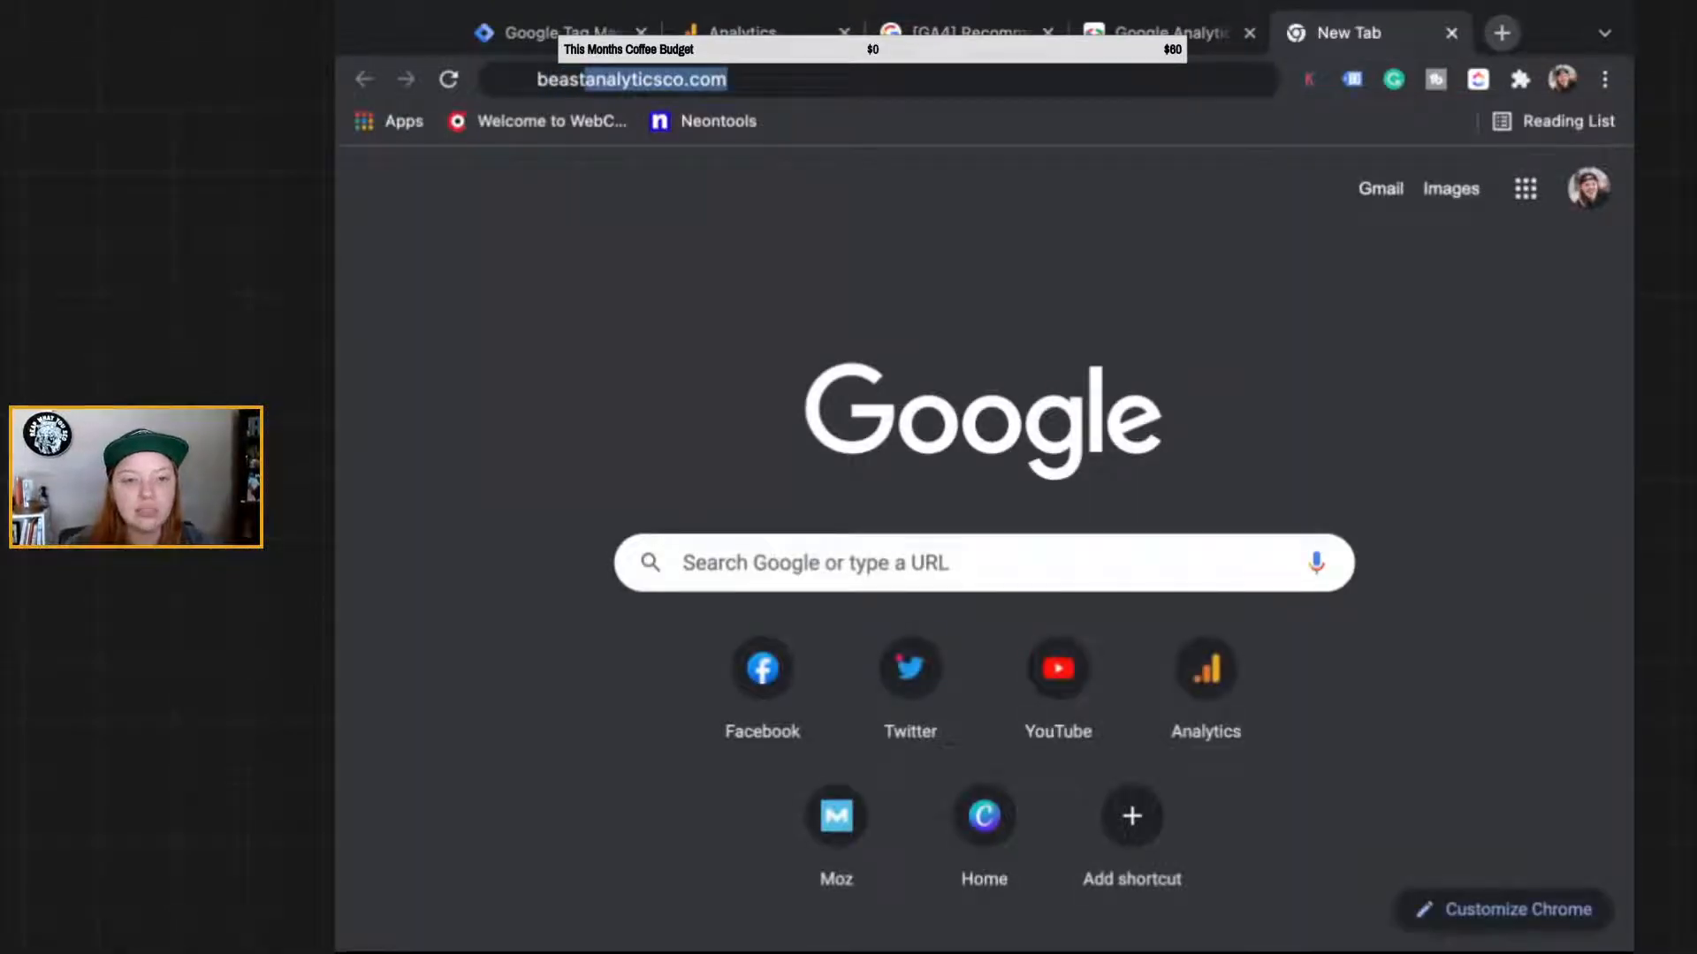
key("Down")
key("Return")
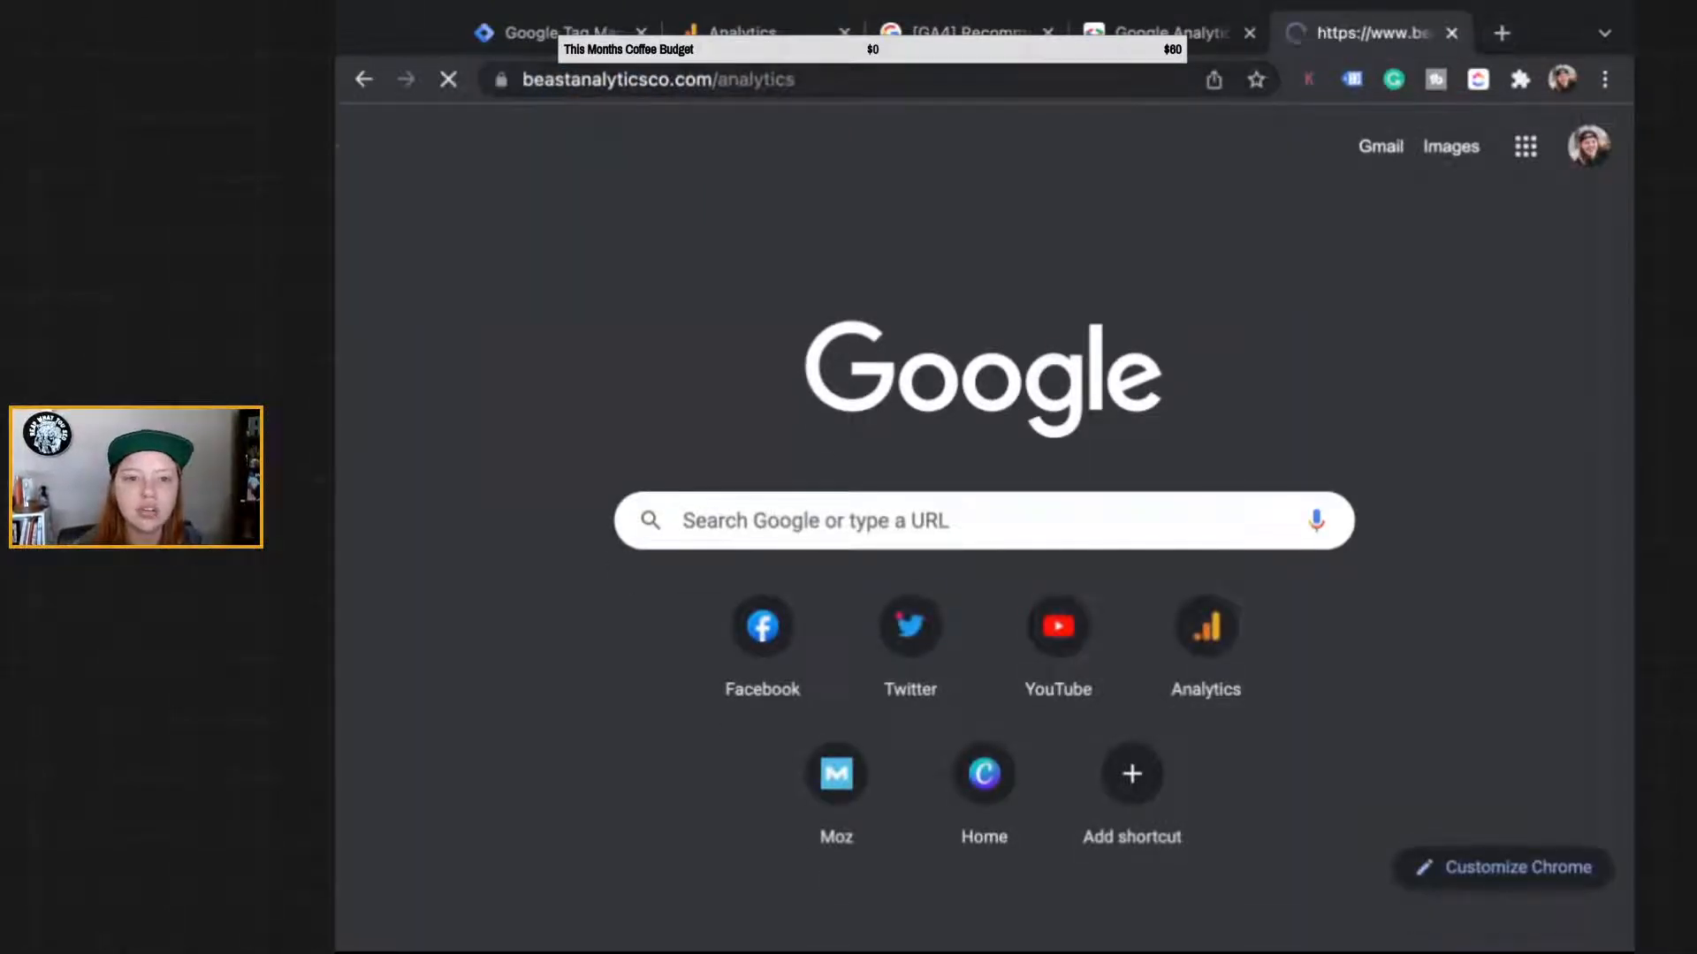
scroll(682, 397, "down", 2)
scroll(682, 398, "up", 2)
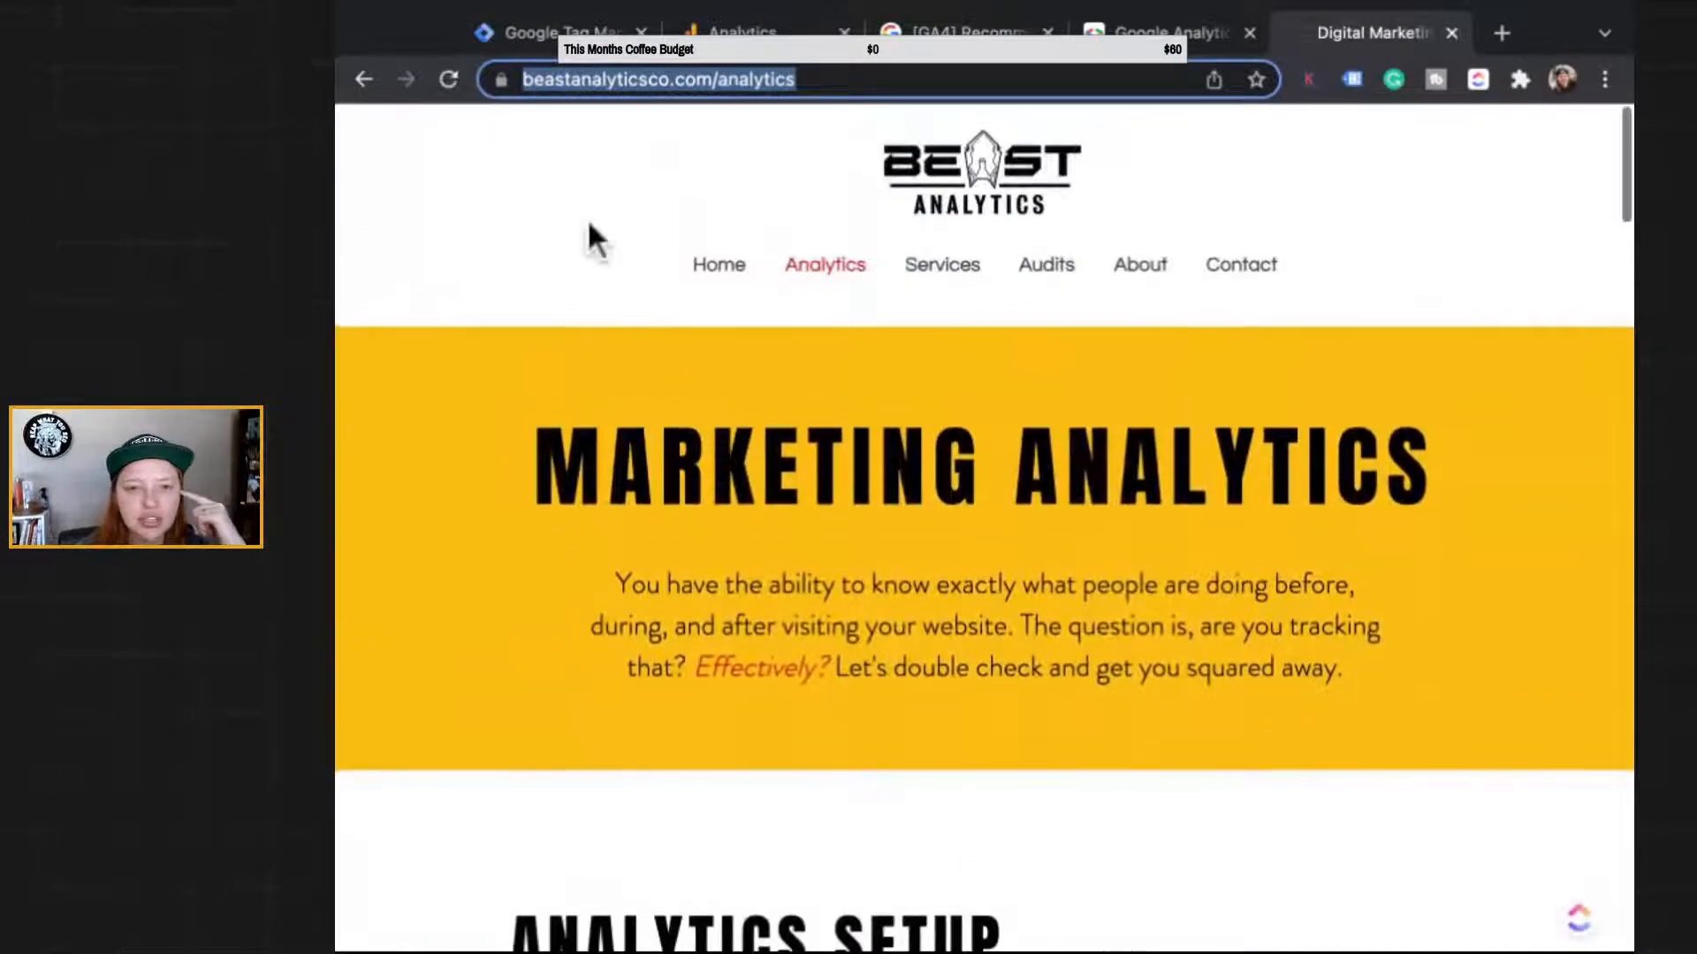
left_click(942, 261)
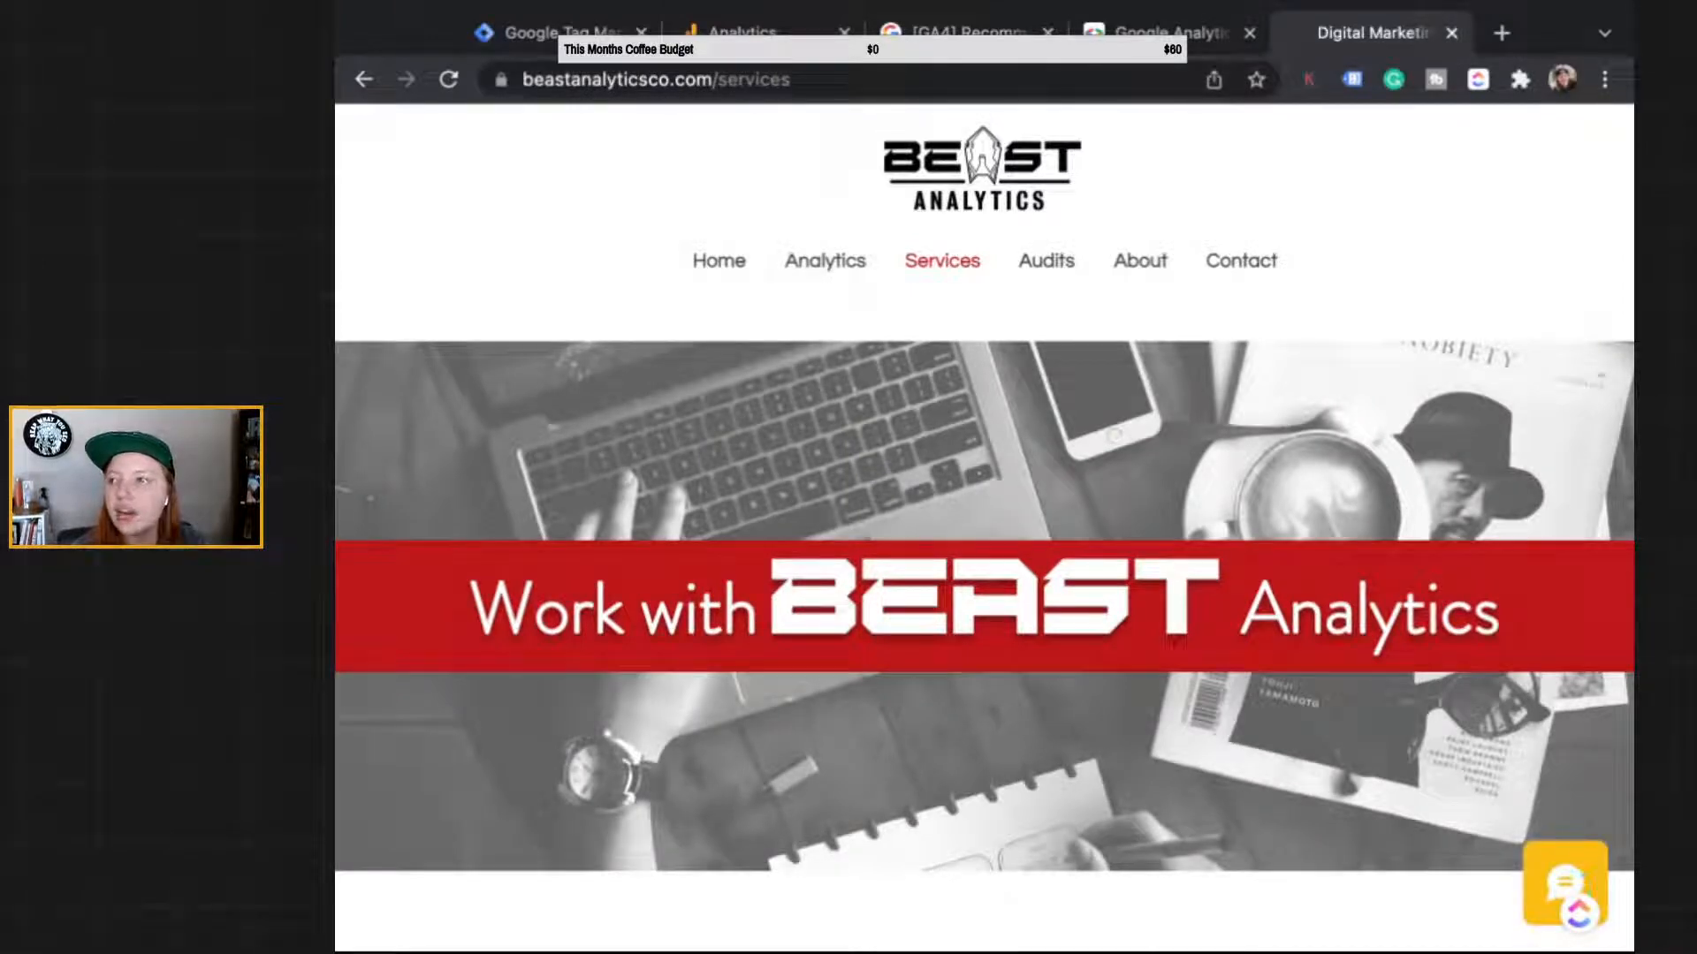
Step: Scroll down the Services page to the four service cards with their prices
key("super+Tab")
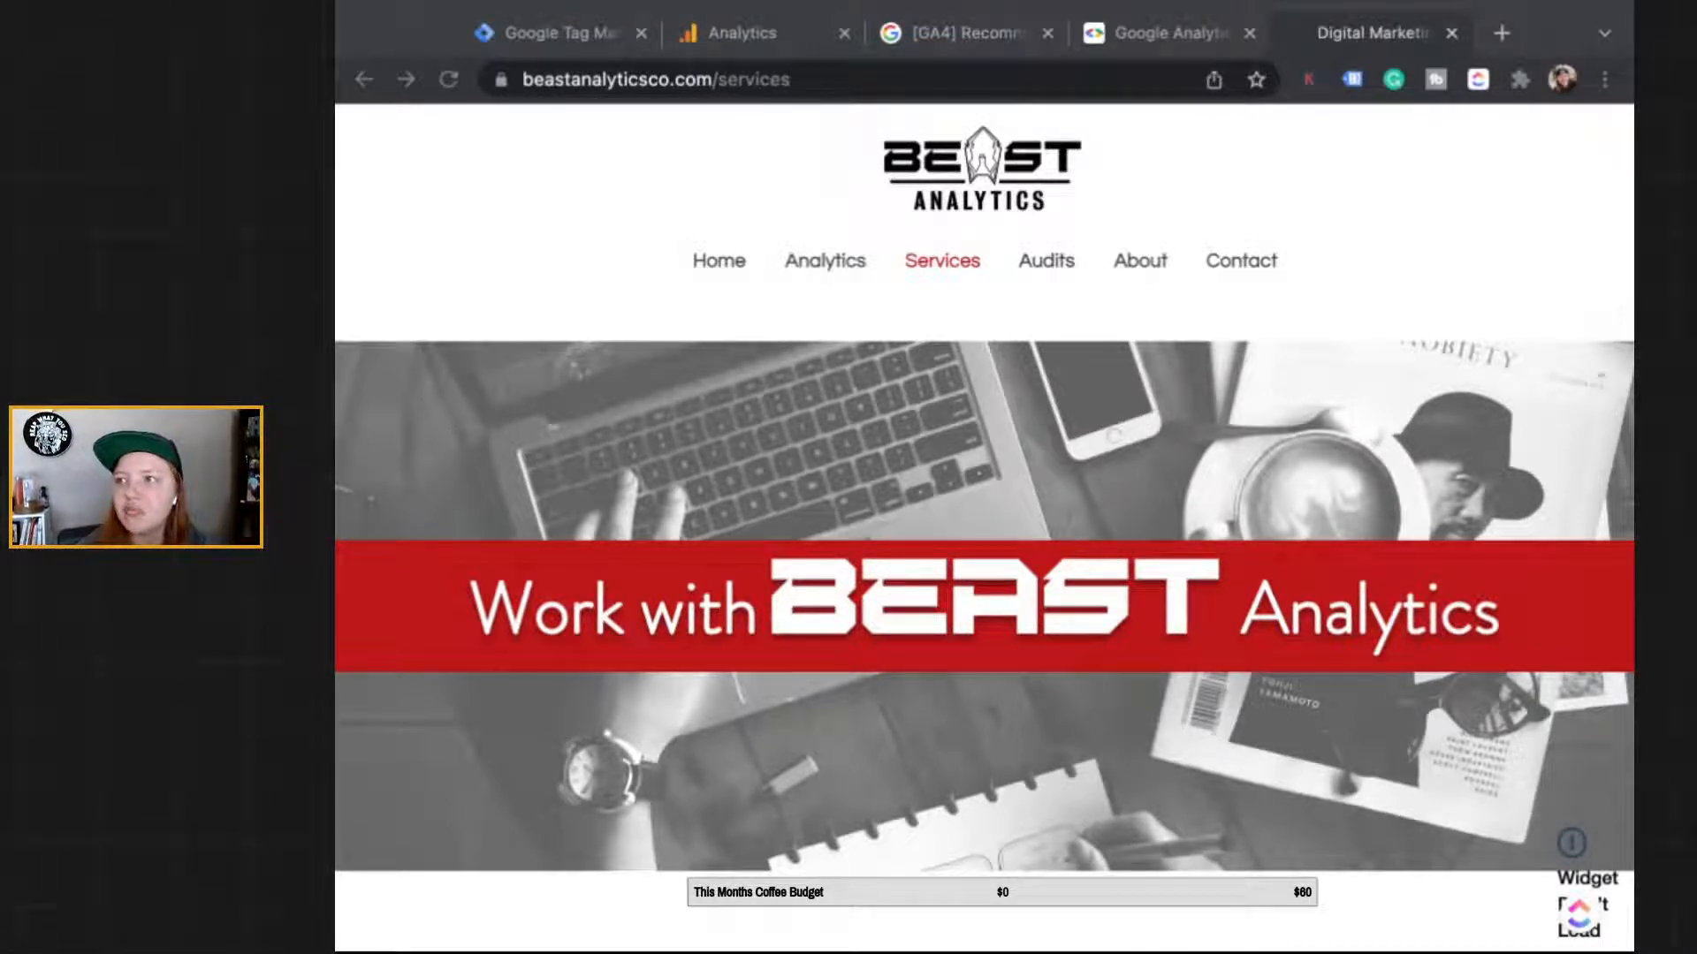
left_click(1015, 443)
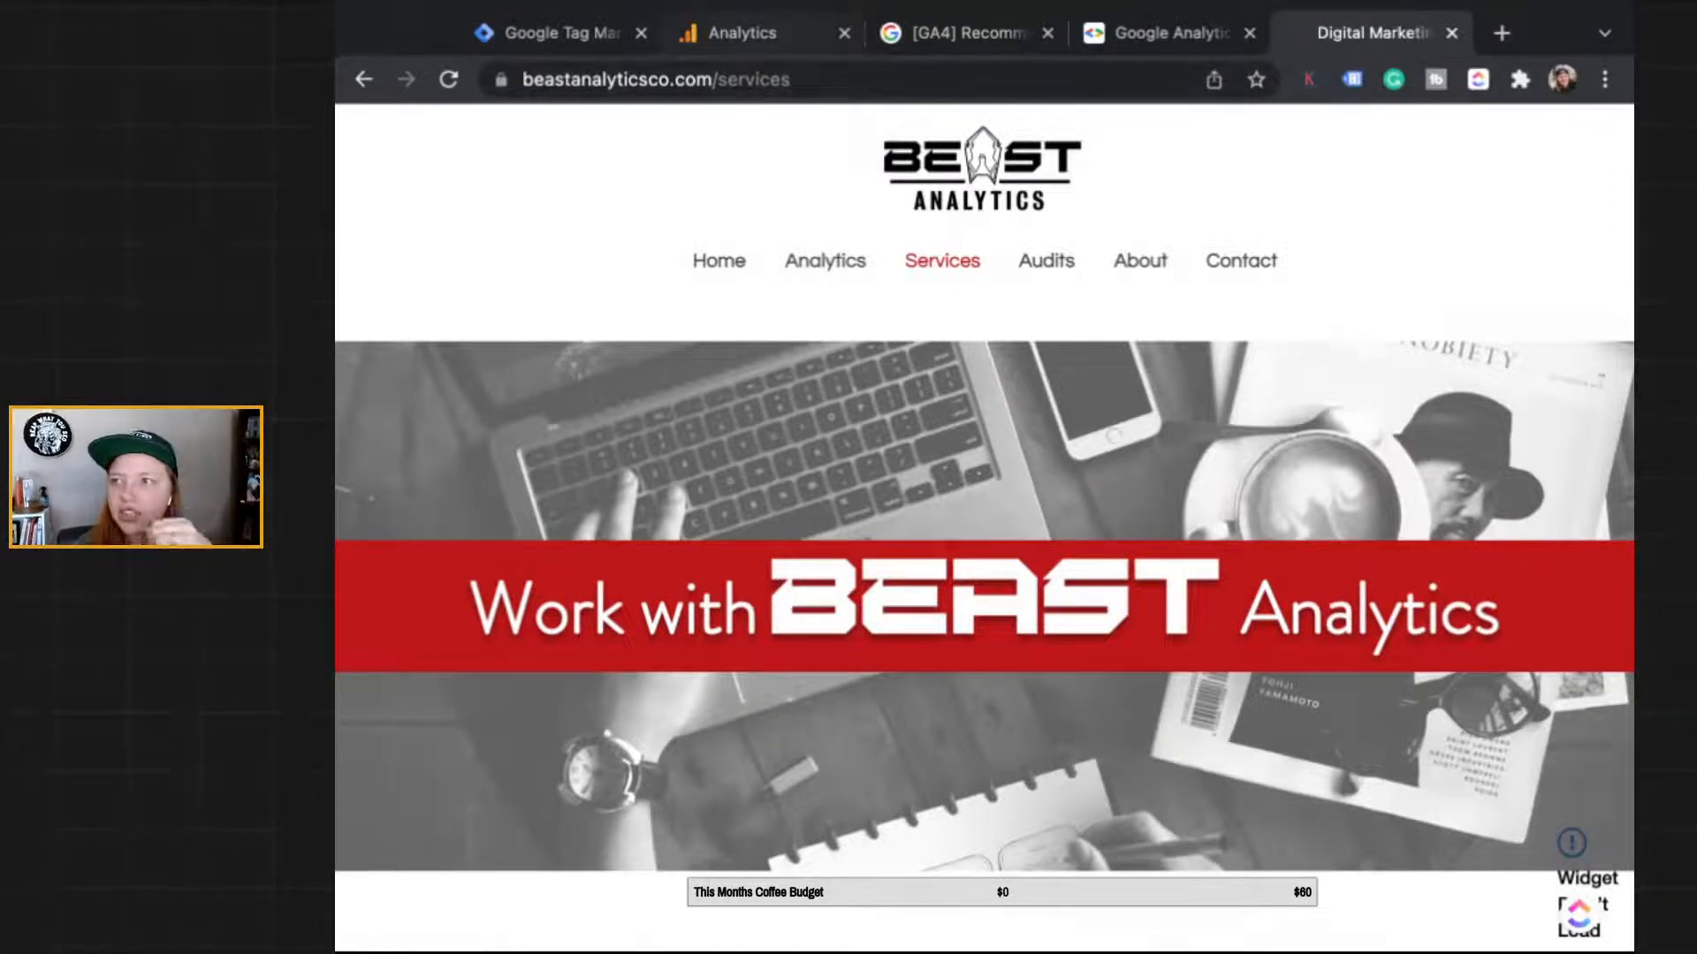
left_click(680, 80)
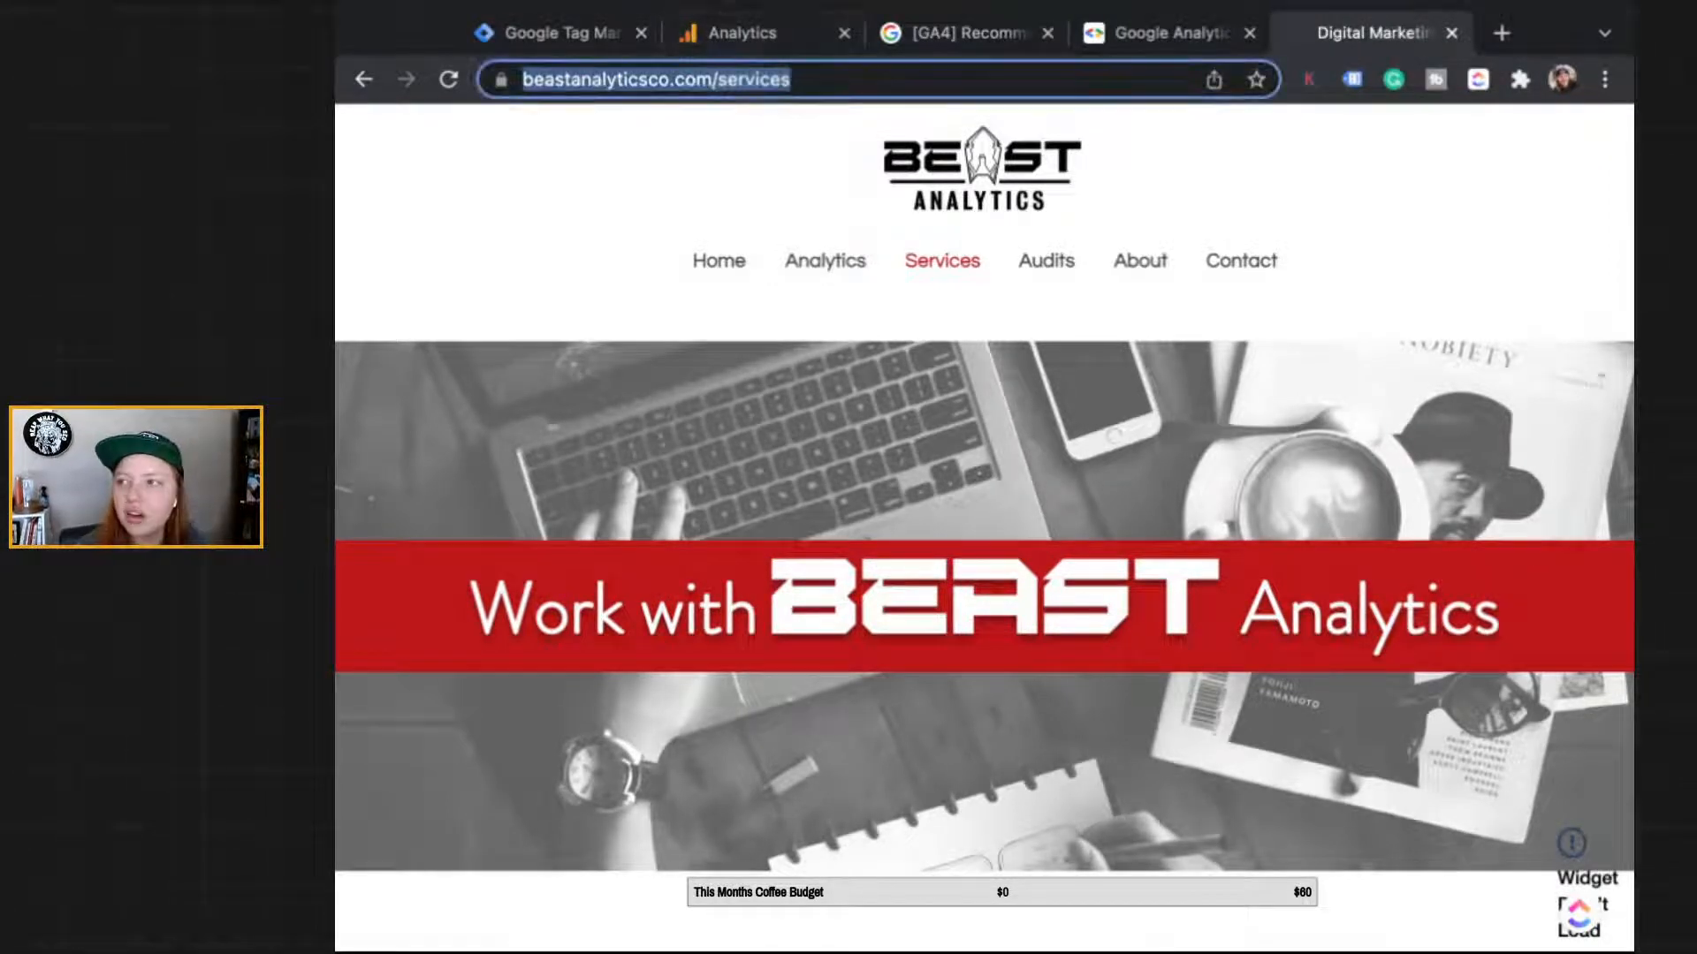
left_click(519, 249)
scroll(520, 249, "down", 3)
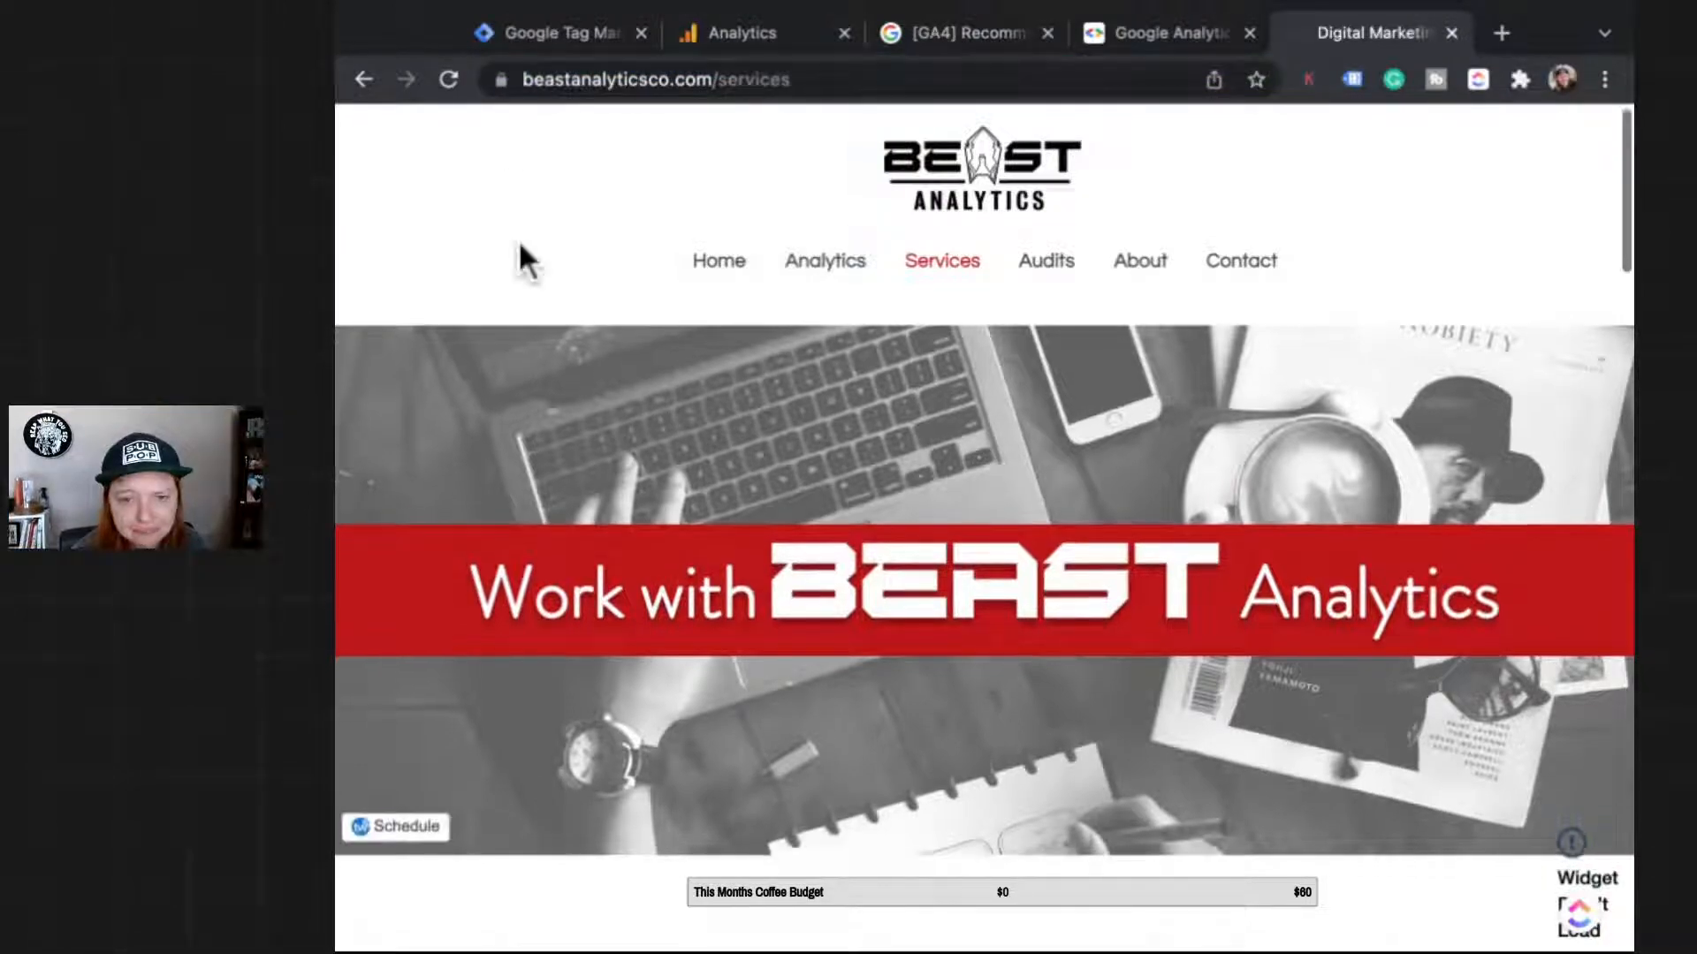
scroll(520, 245, "down", 10)
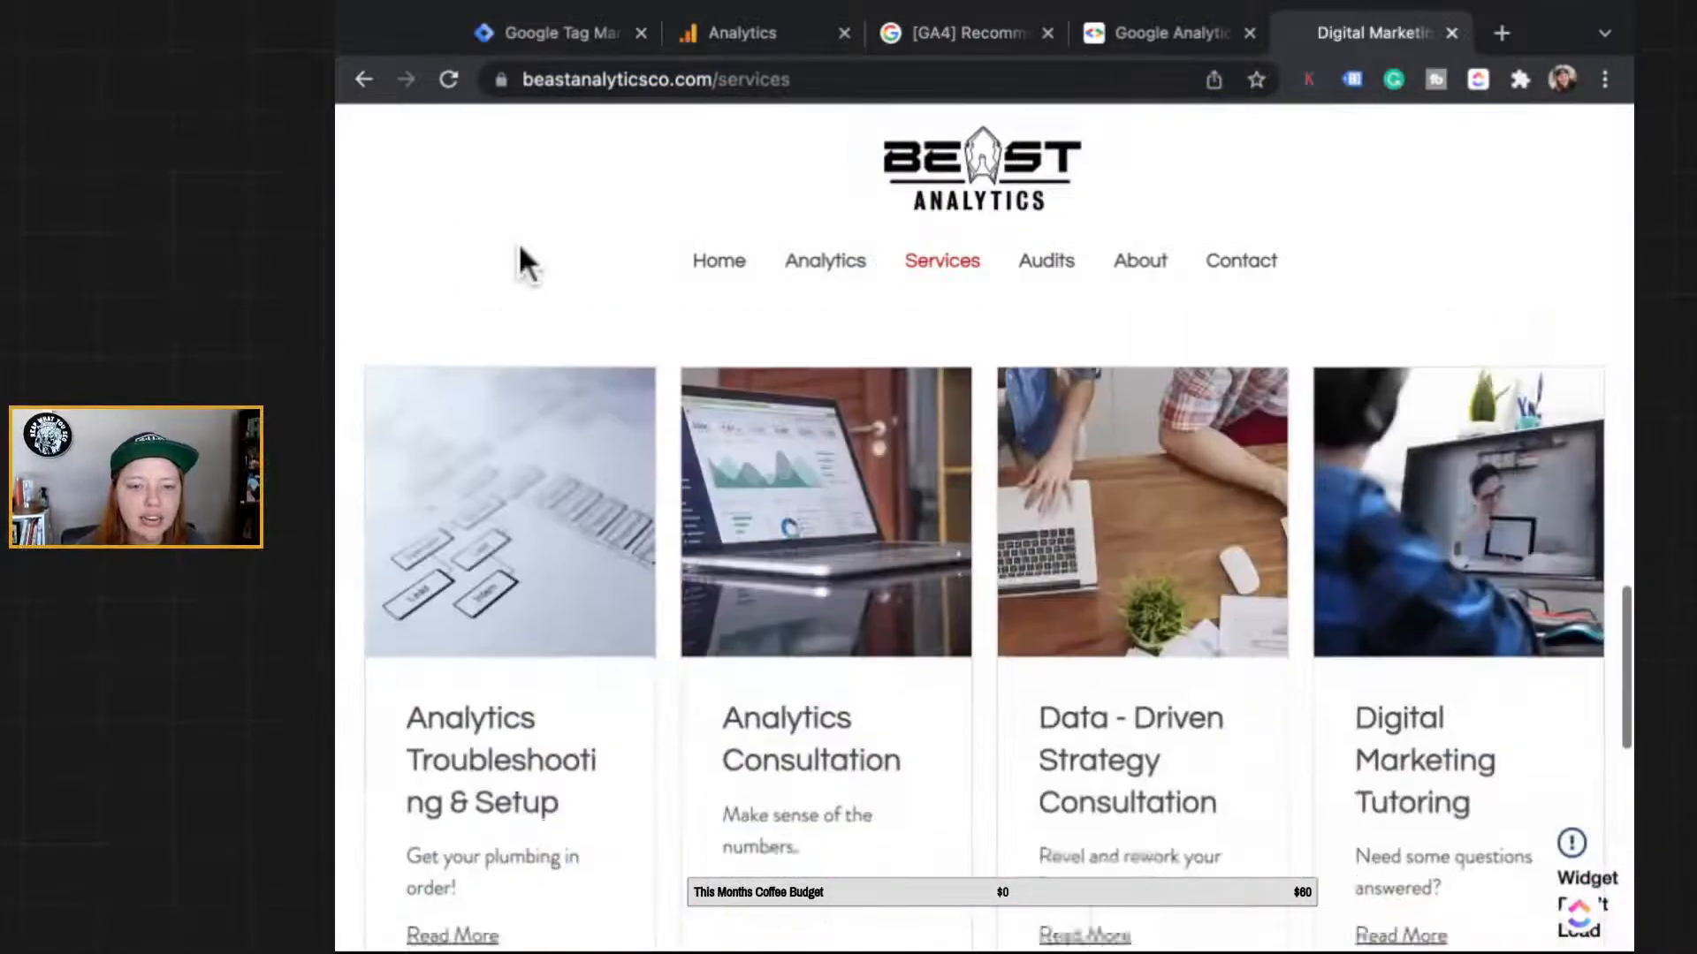
scroll(518, 242, "down", 2)
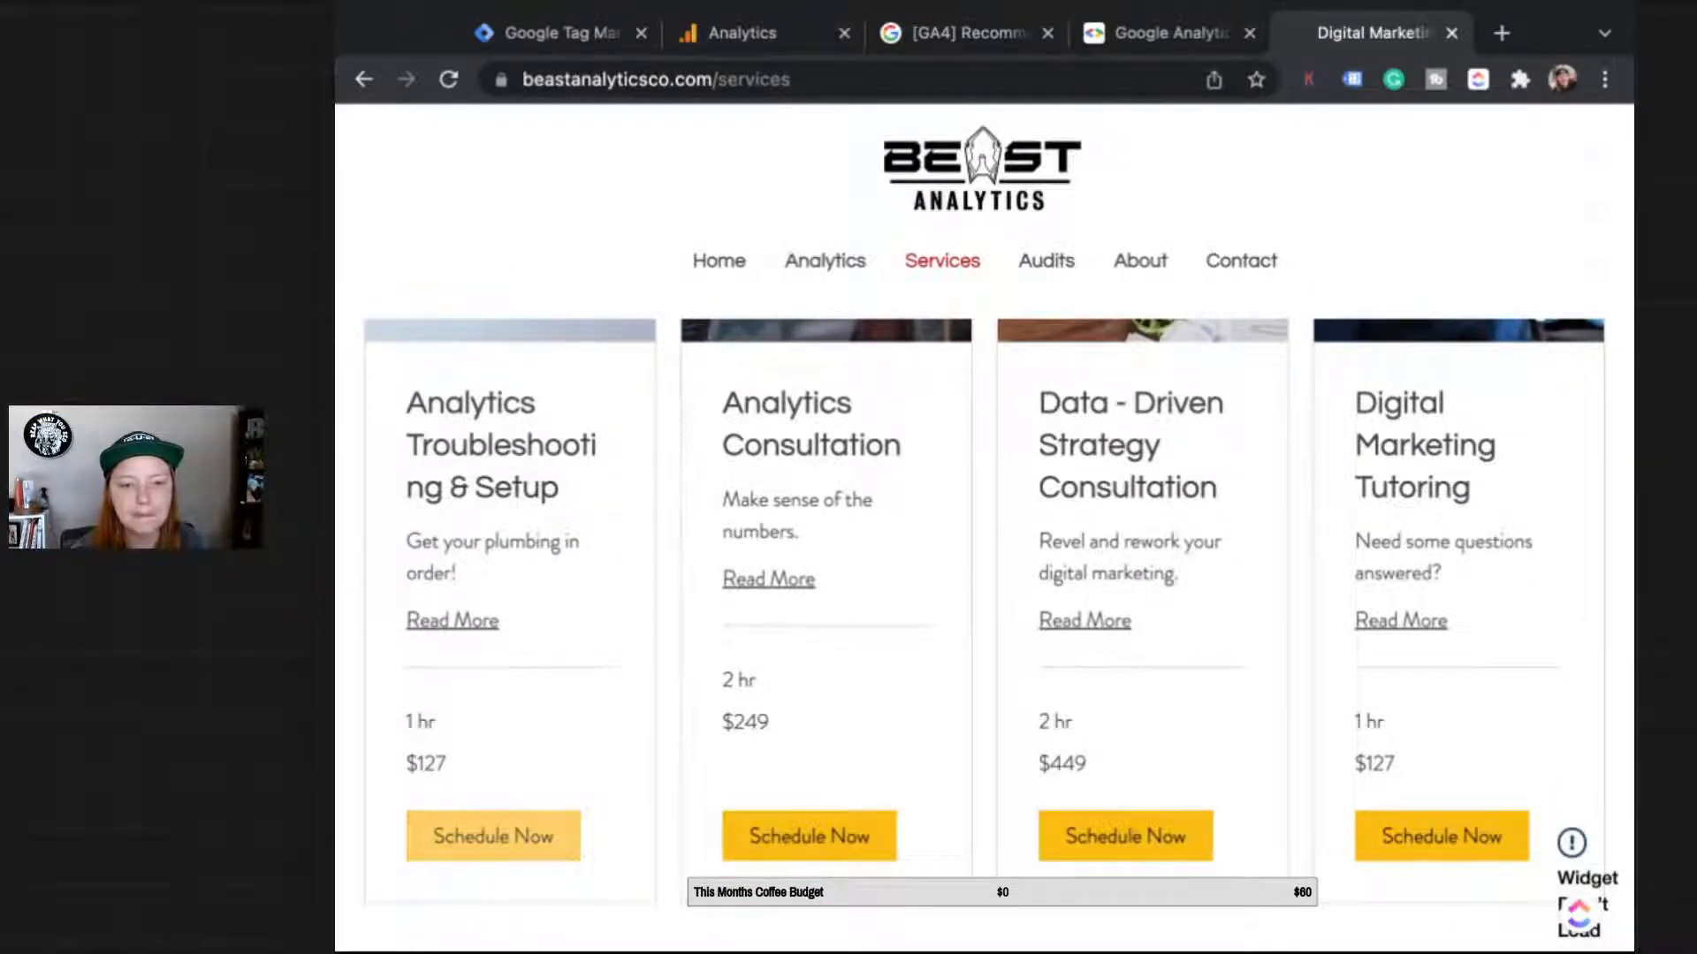
Step: Open the Analytics Troubleshooting & Setup booking page and inspect the referral value in its URL
left_click(493, 836)
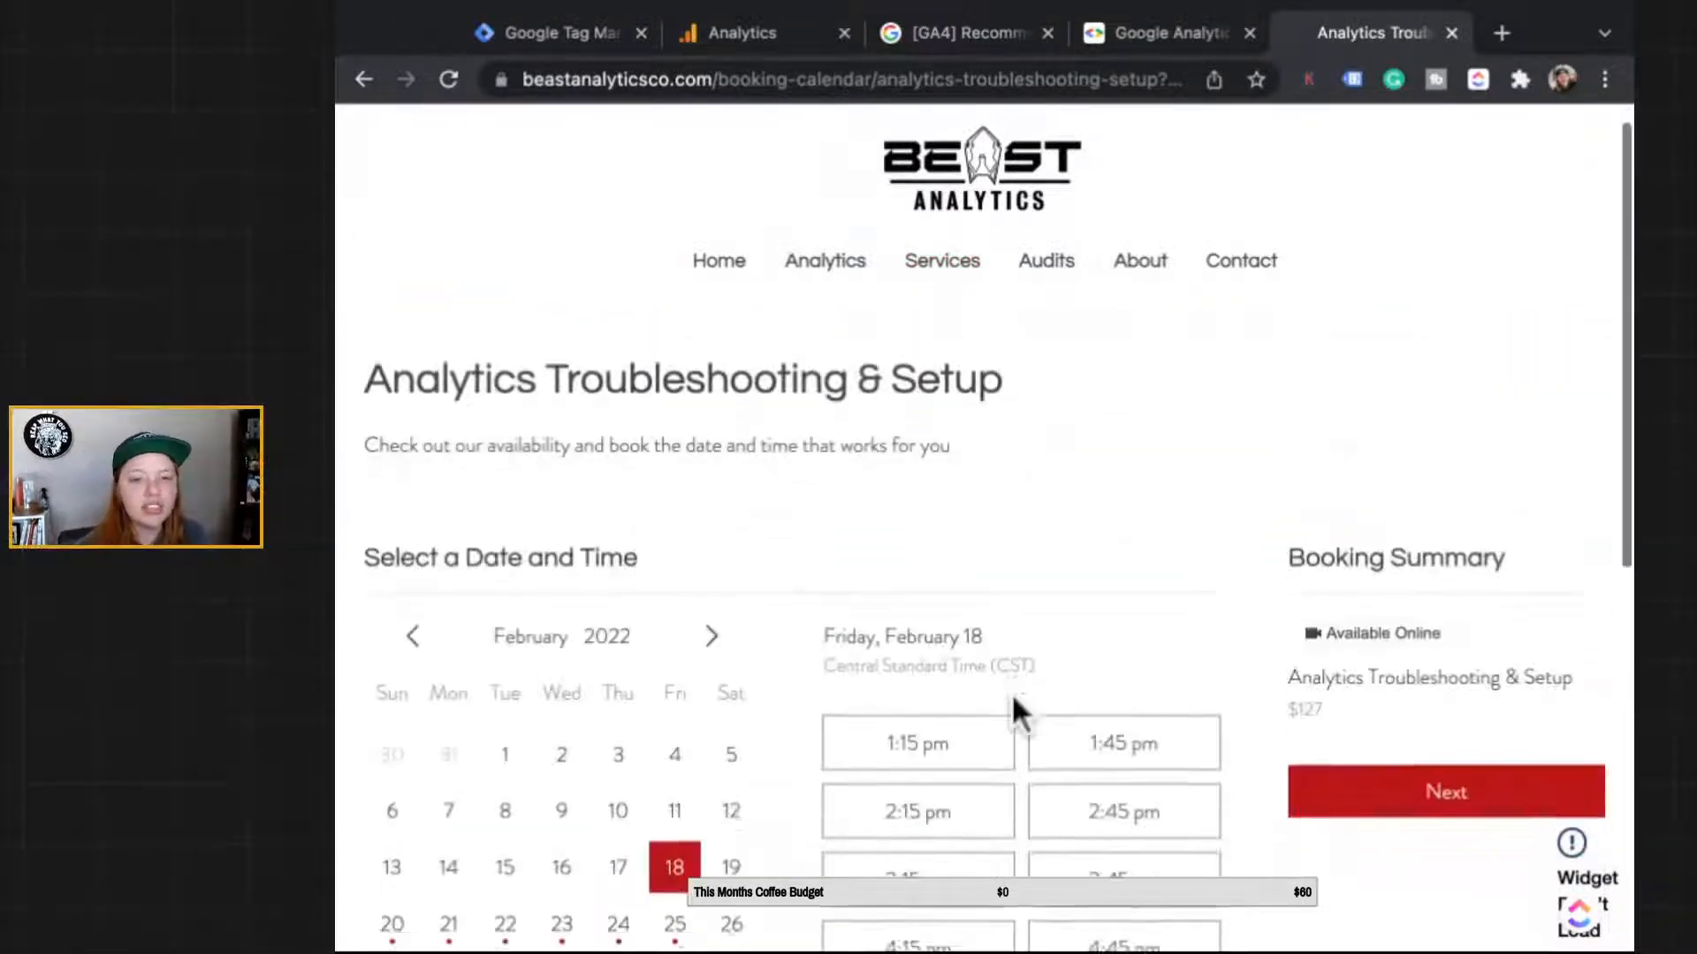
scroll(1014, 698, "down", 1)
scroll(1011, 693, "up", 1)
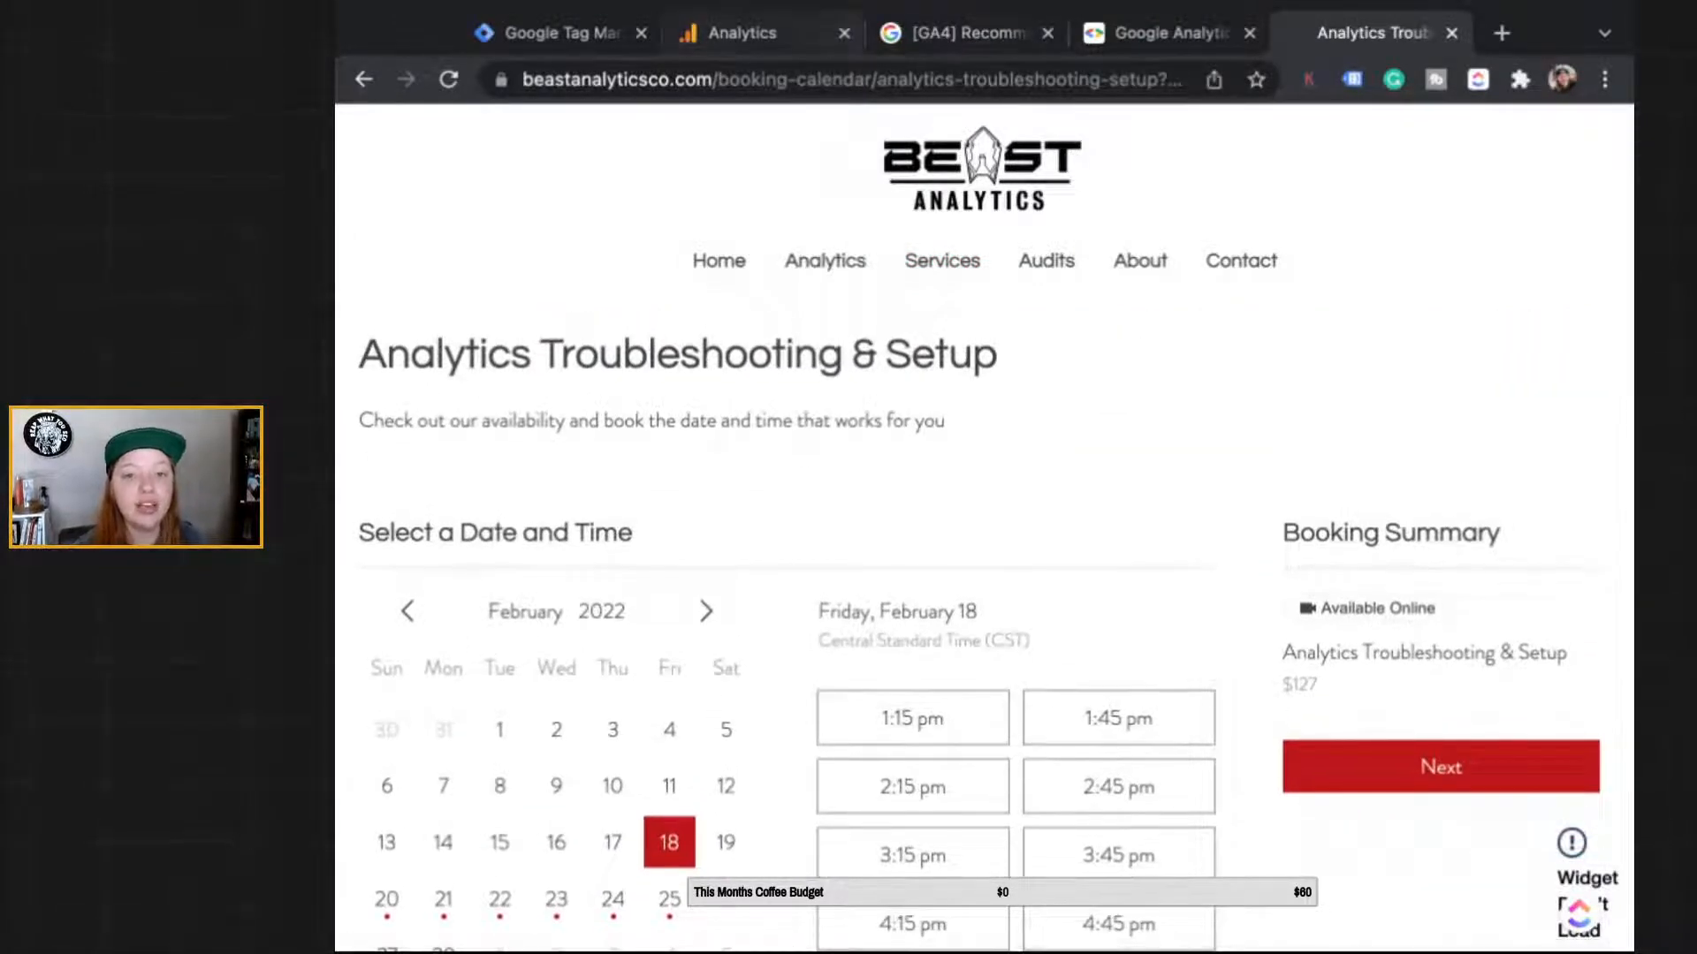
scroll(669, 727, "down", 2)
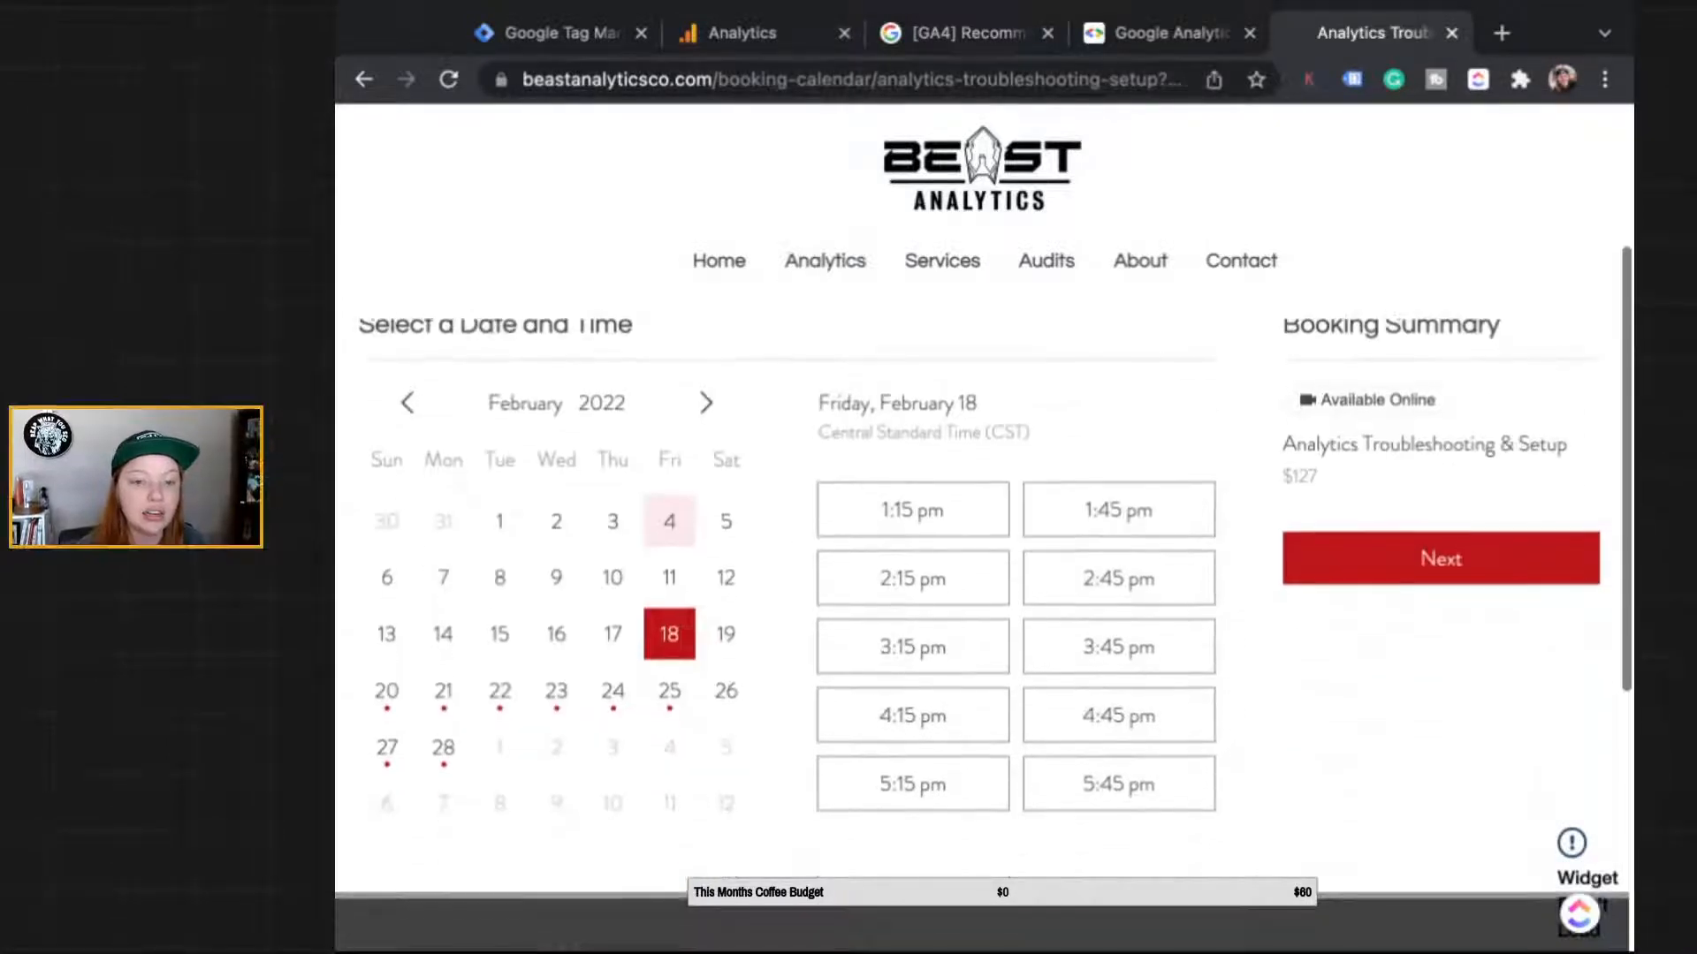
left_click_drag(1045, 79, 1189, 80)
left_click_drag(994, 80, 1049, 79)
left_click(1075, 79)
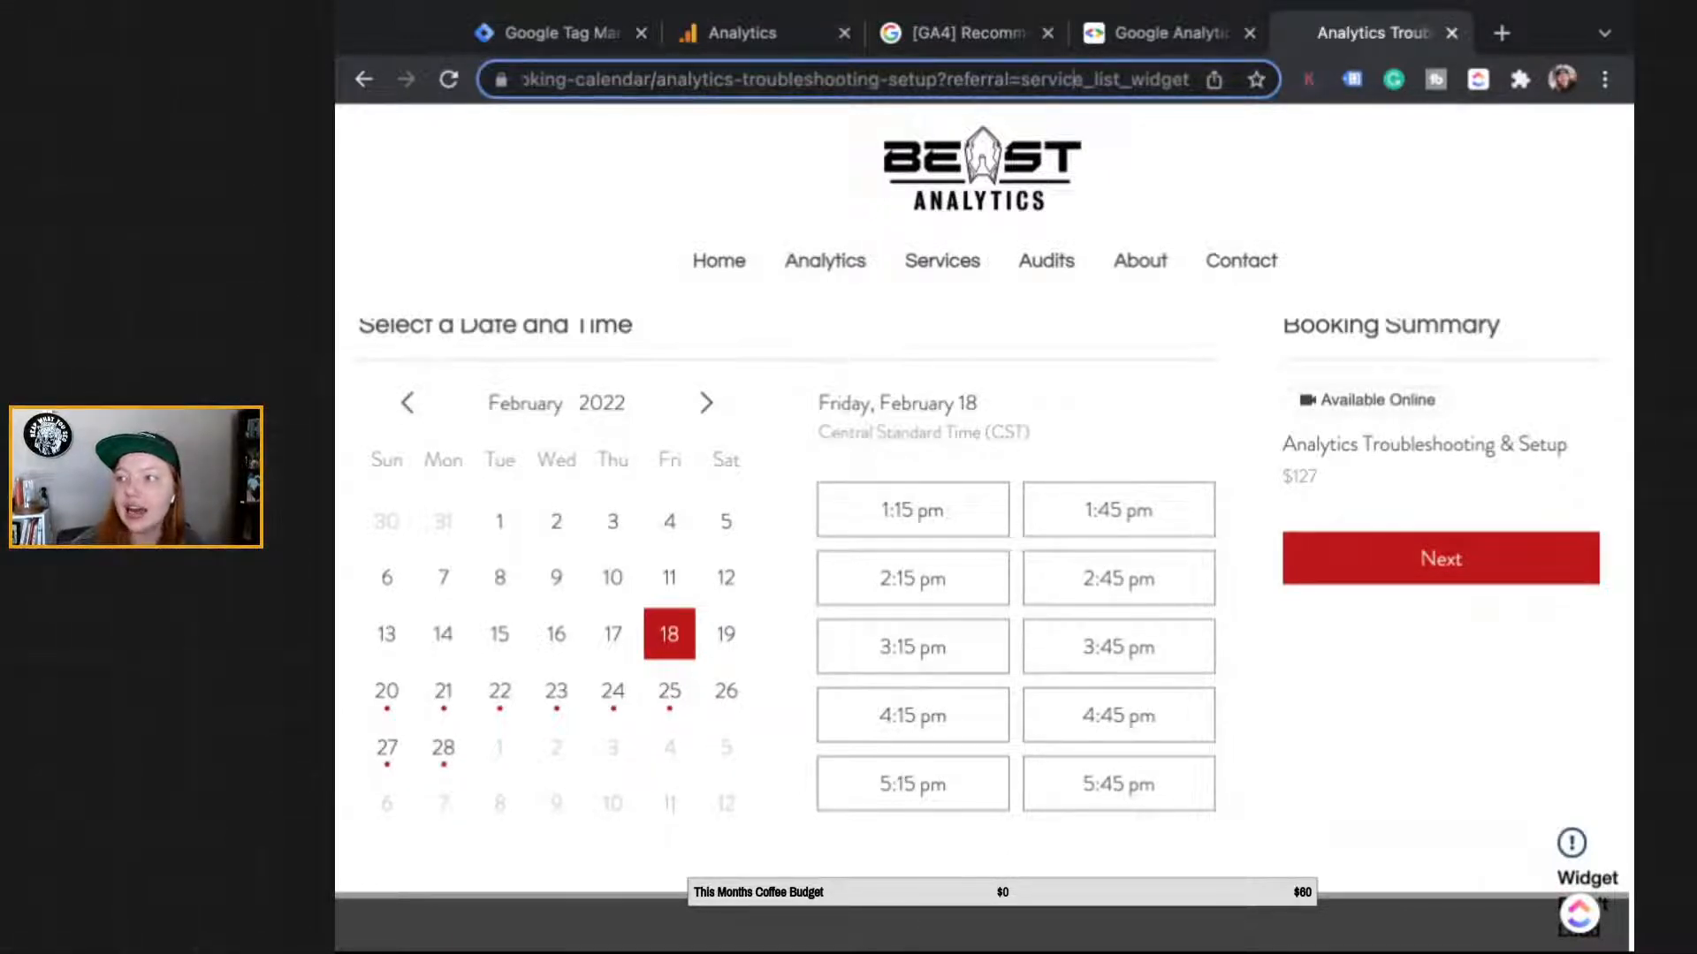
key("super+Tab")
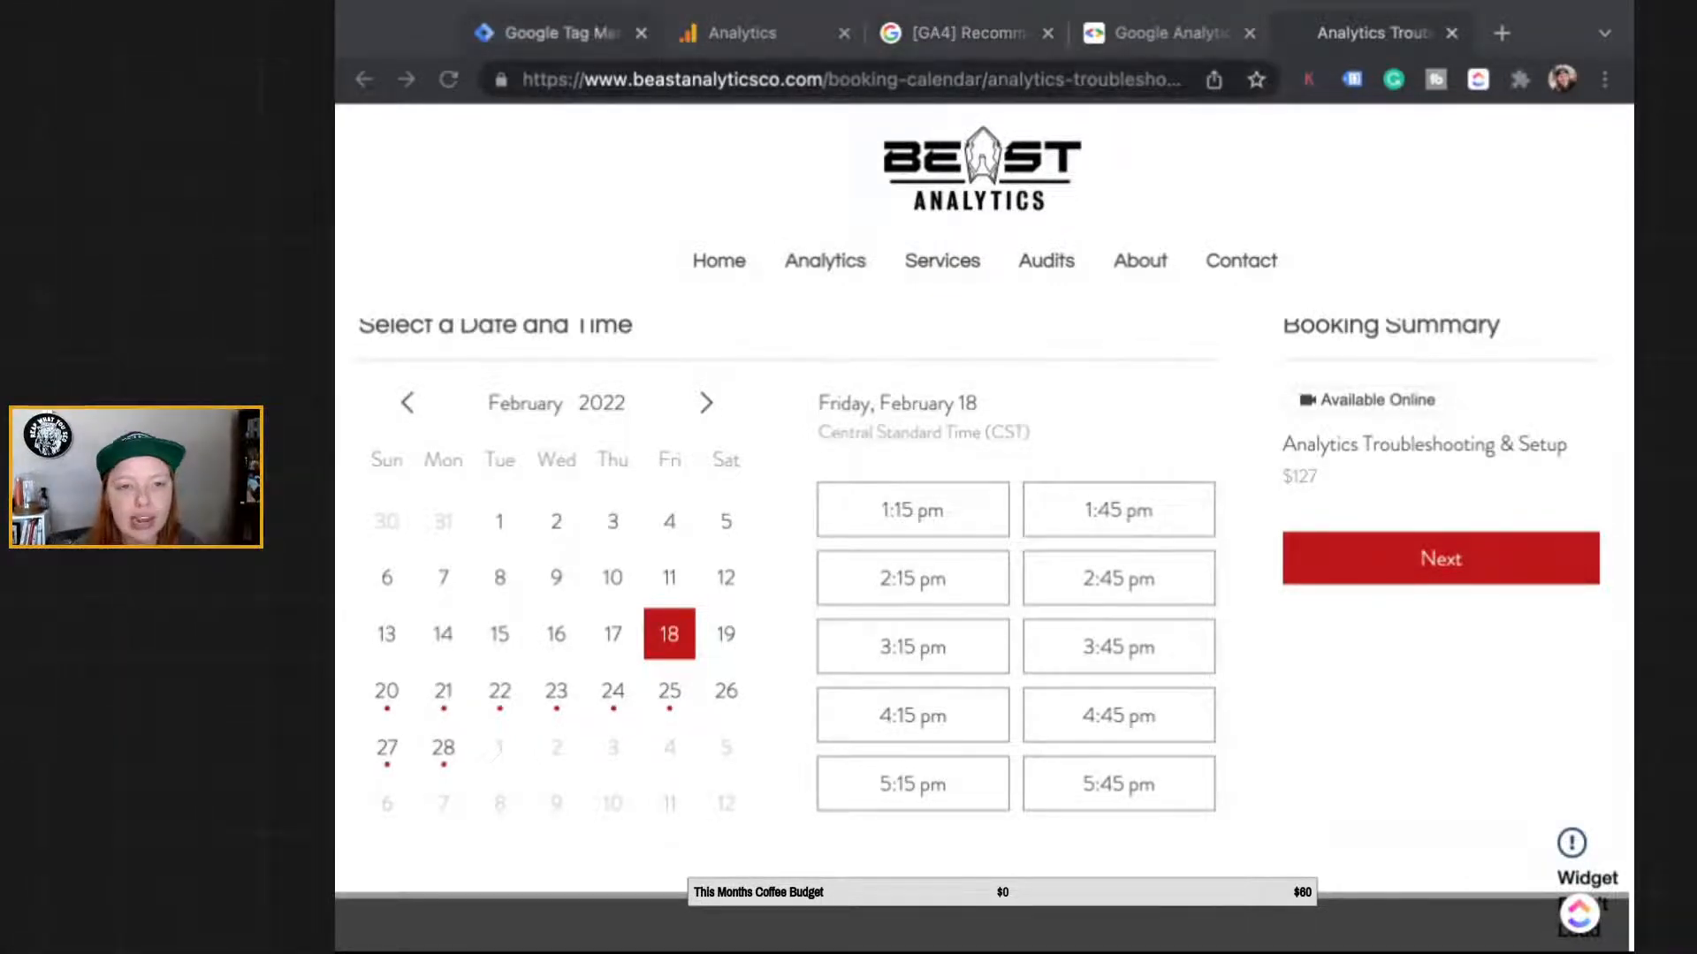
left_click(560, 33)
left_click(744, 34)
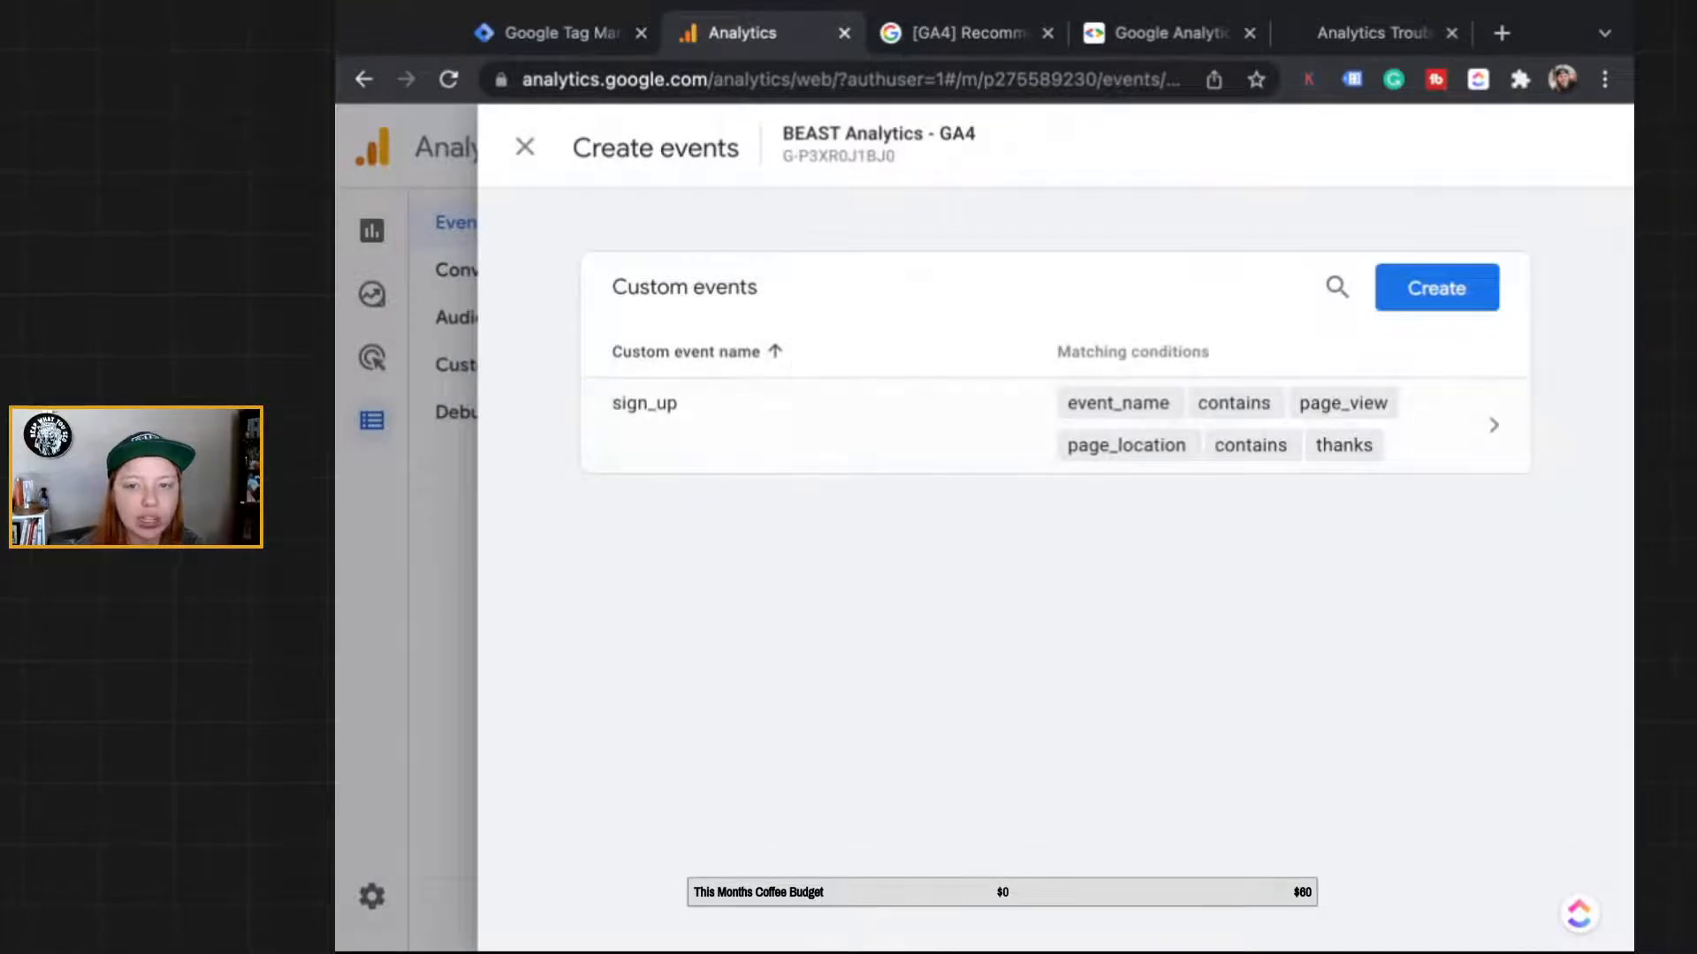
Step: Start a new custom event named begin_checkout
left_click(1436, 288)
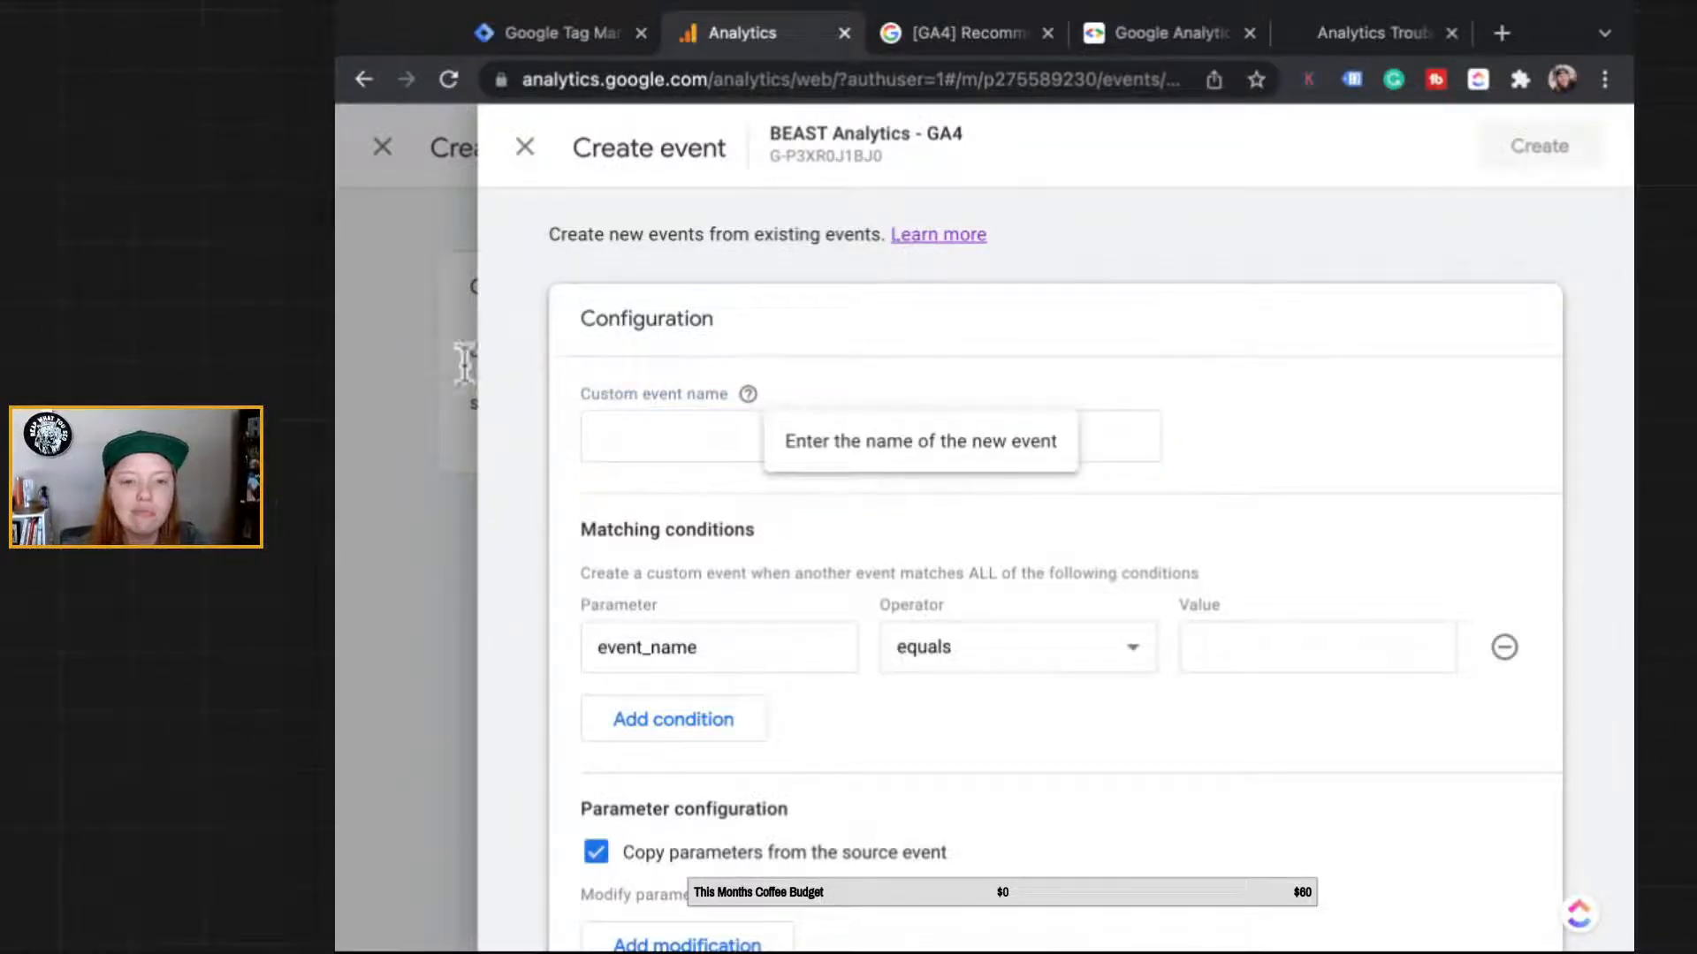
scroll(417, 580, "down", 1)
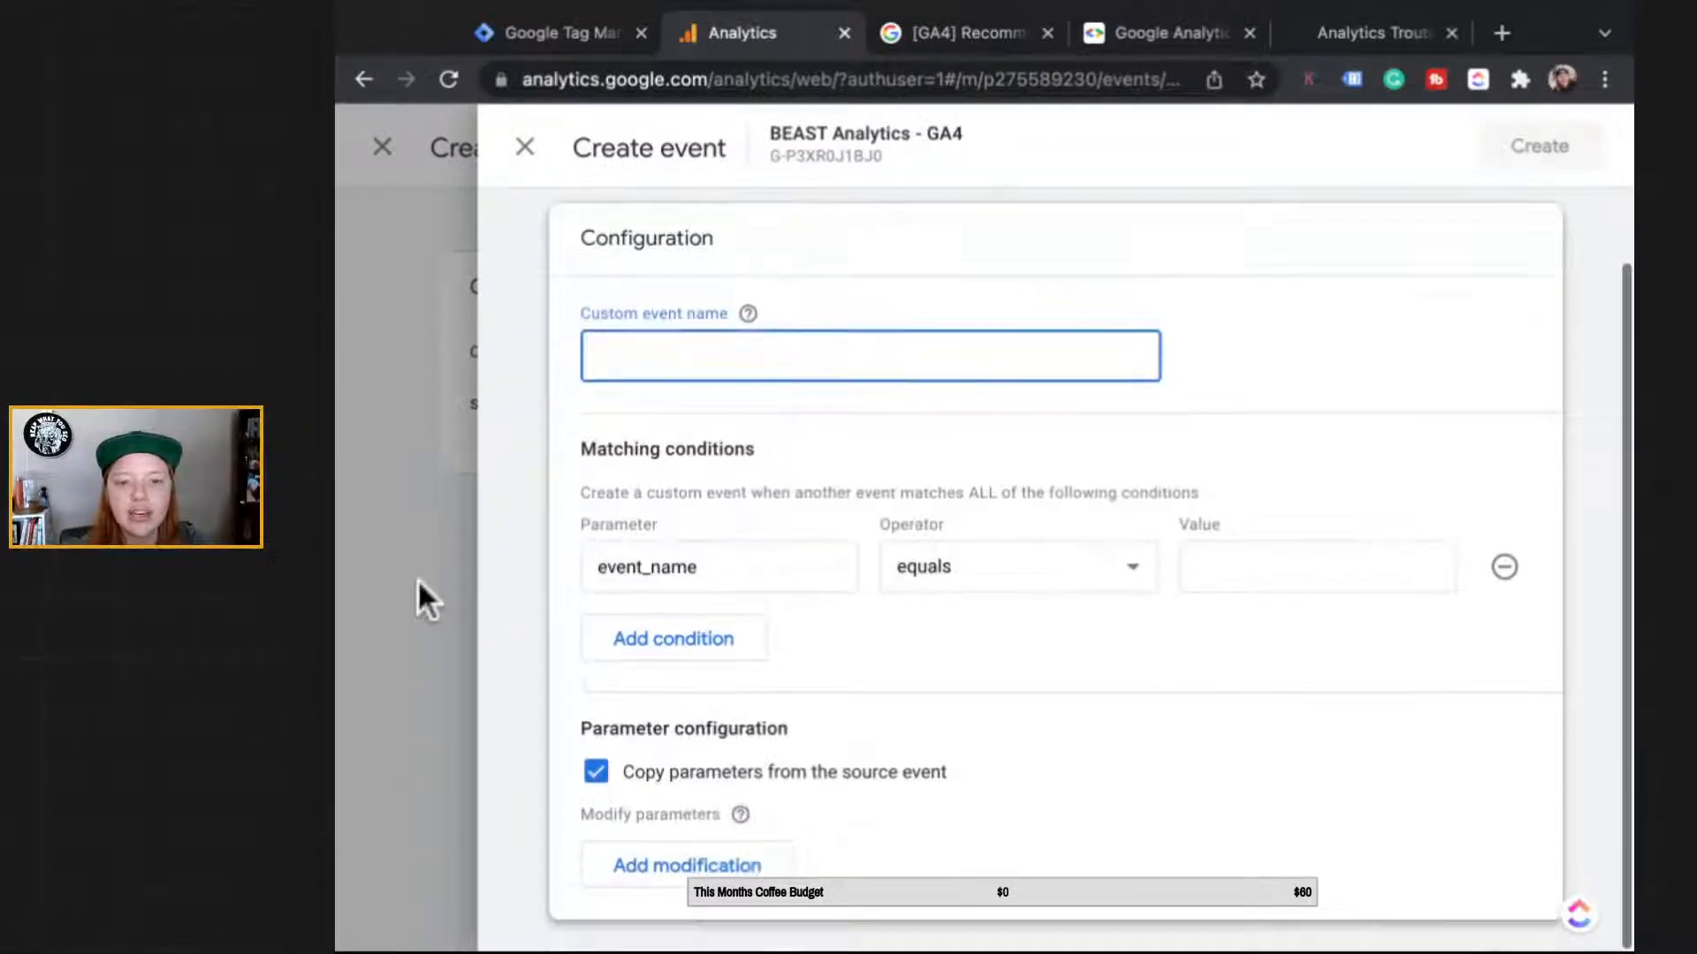
left_click(645, 364)
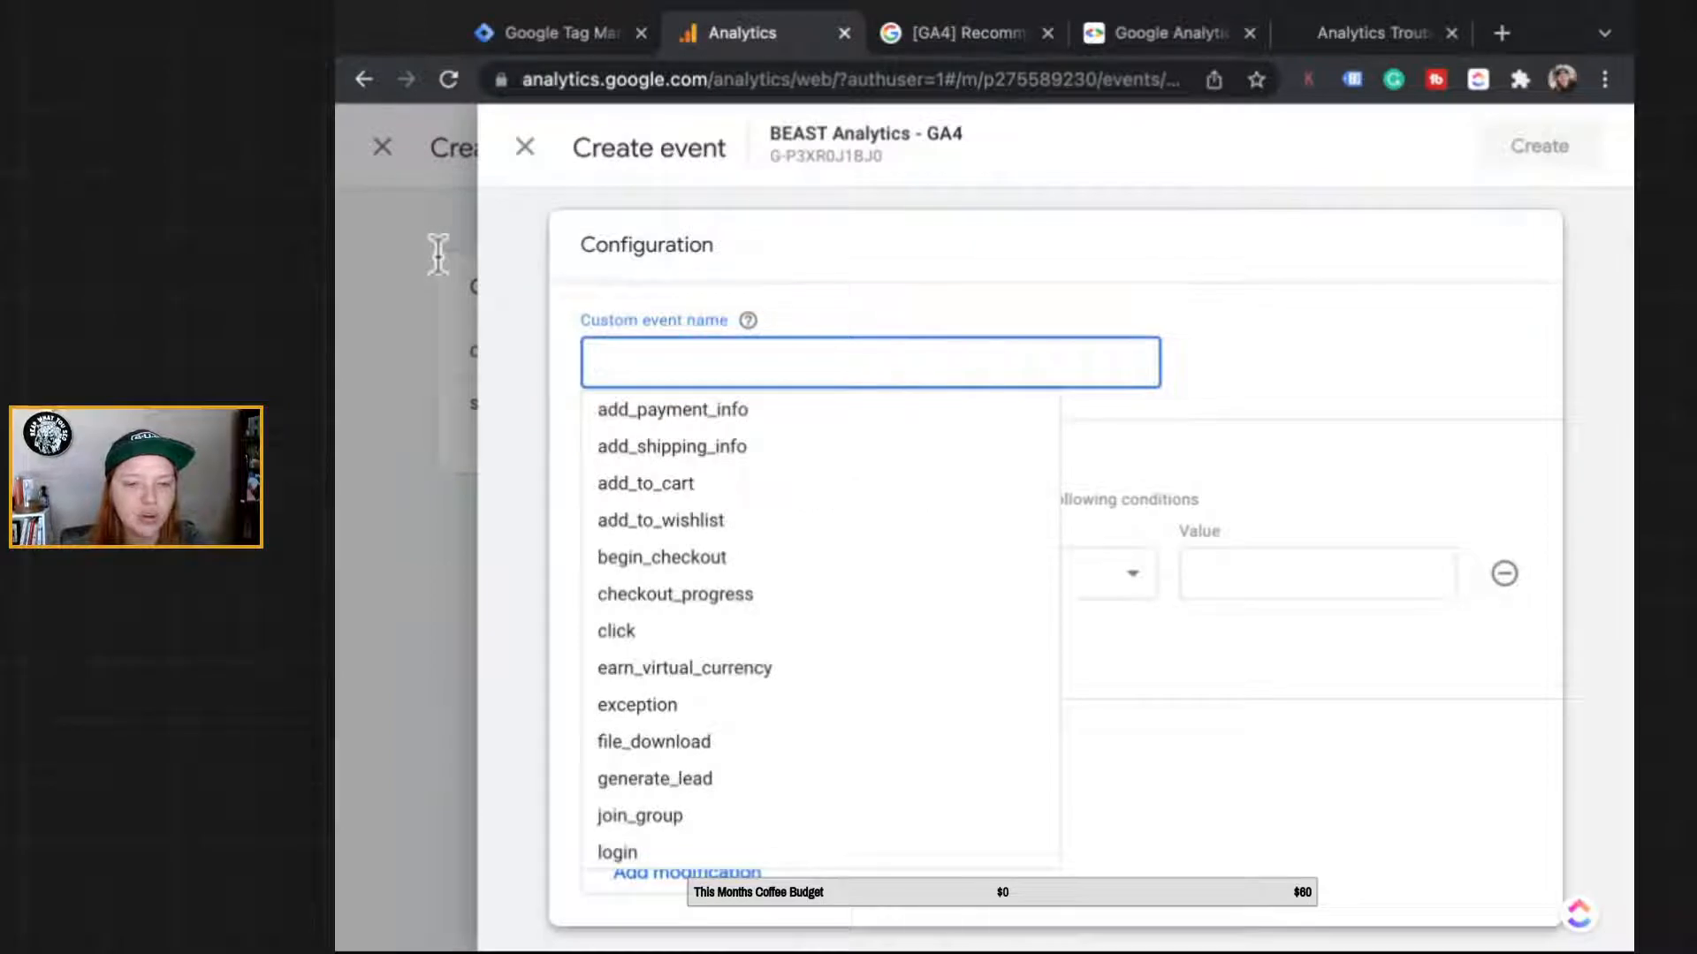
scroll(624, 583, "down", 1)
scroll(671, 565, "up", 1)
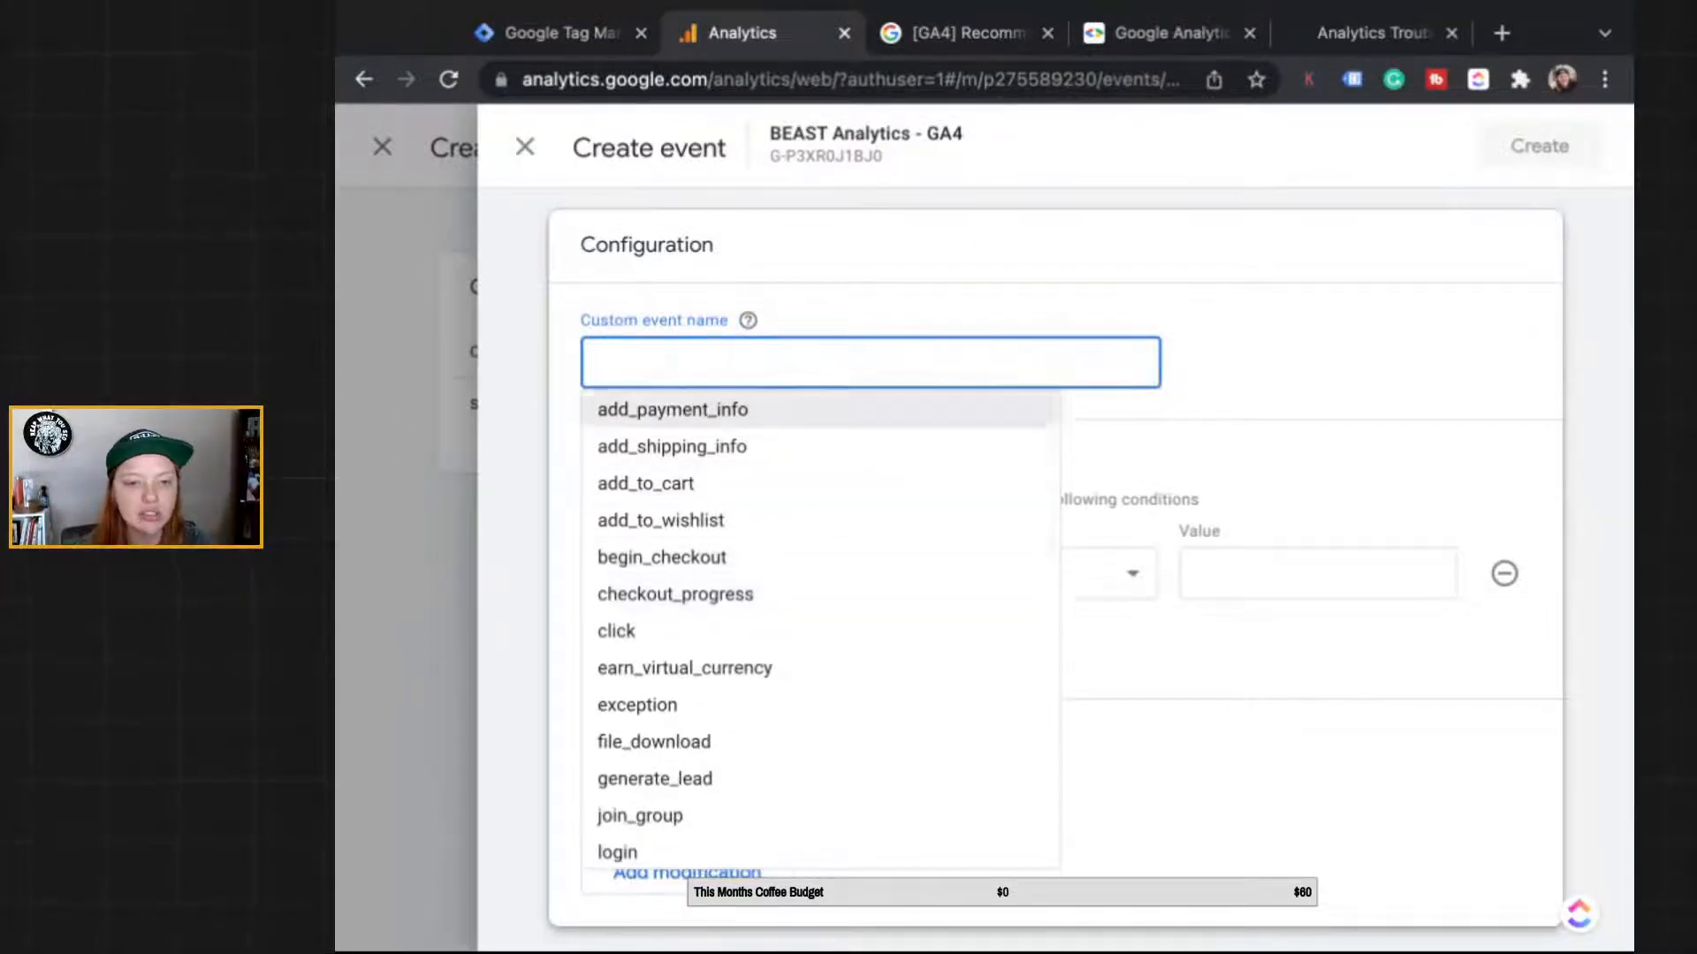
scroll(672, 668, "down", 1)
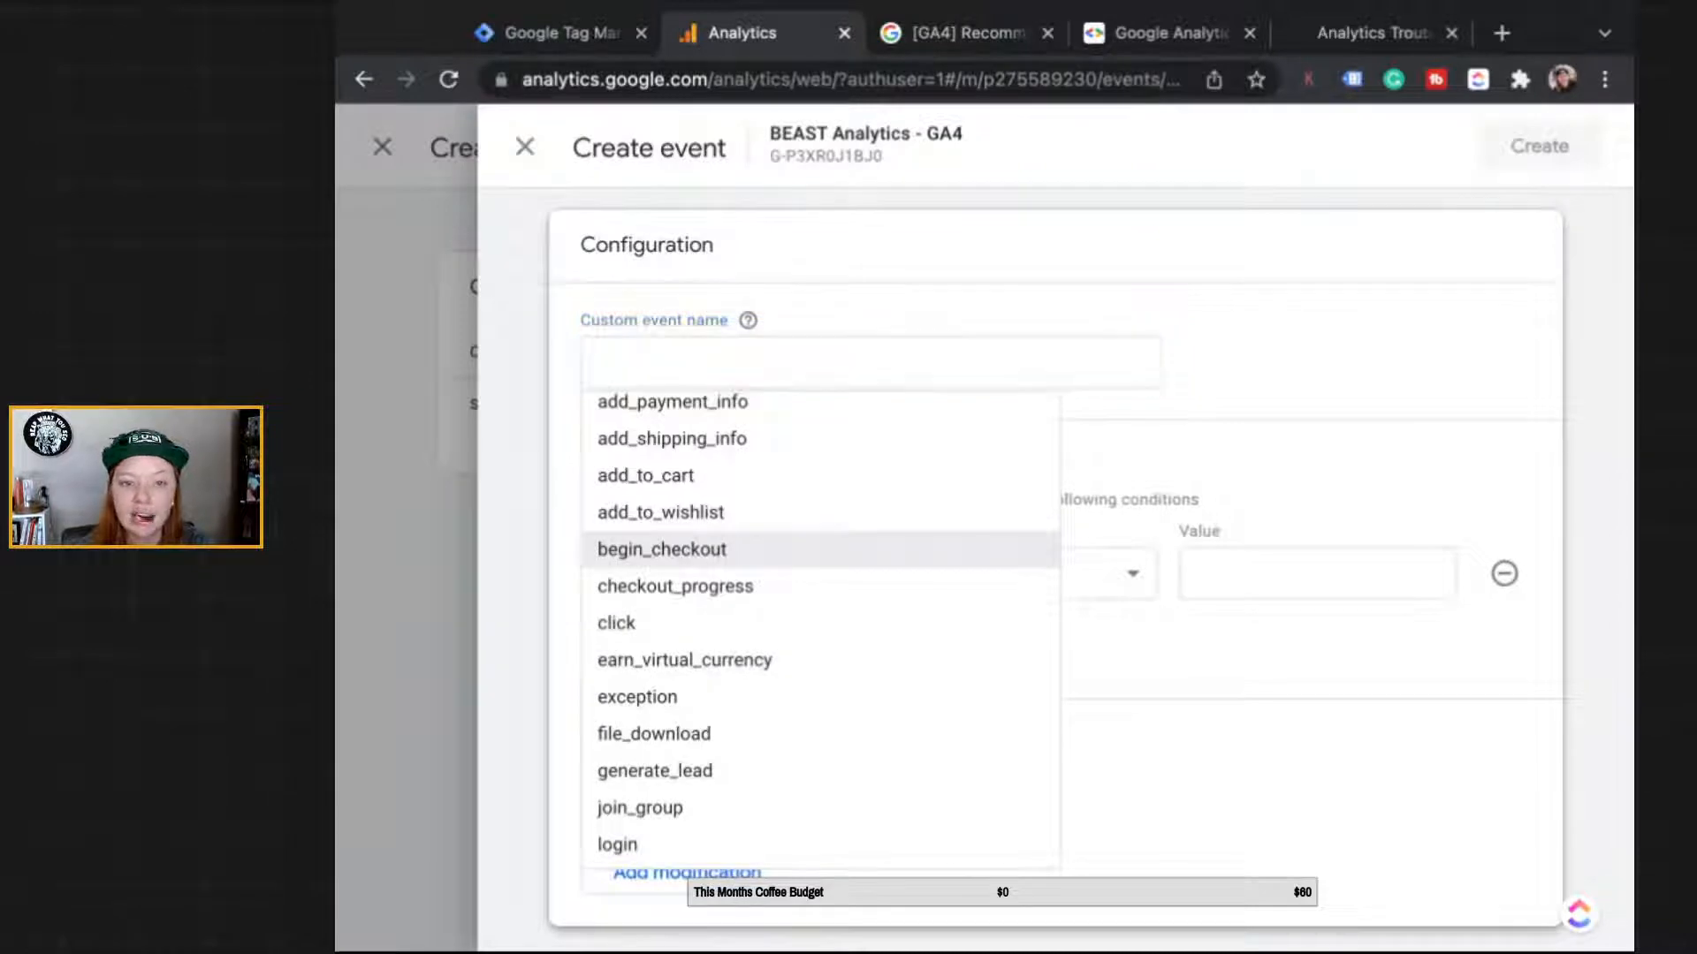
left_click(663, 548)
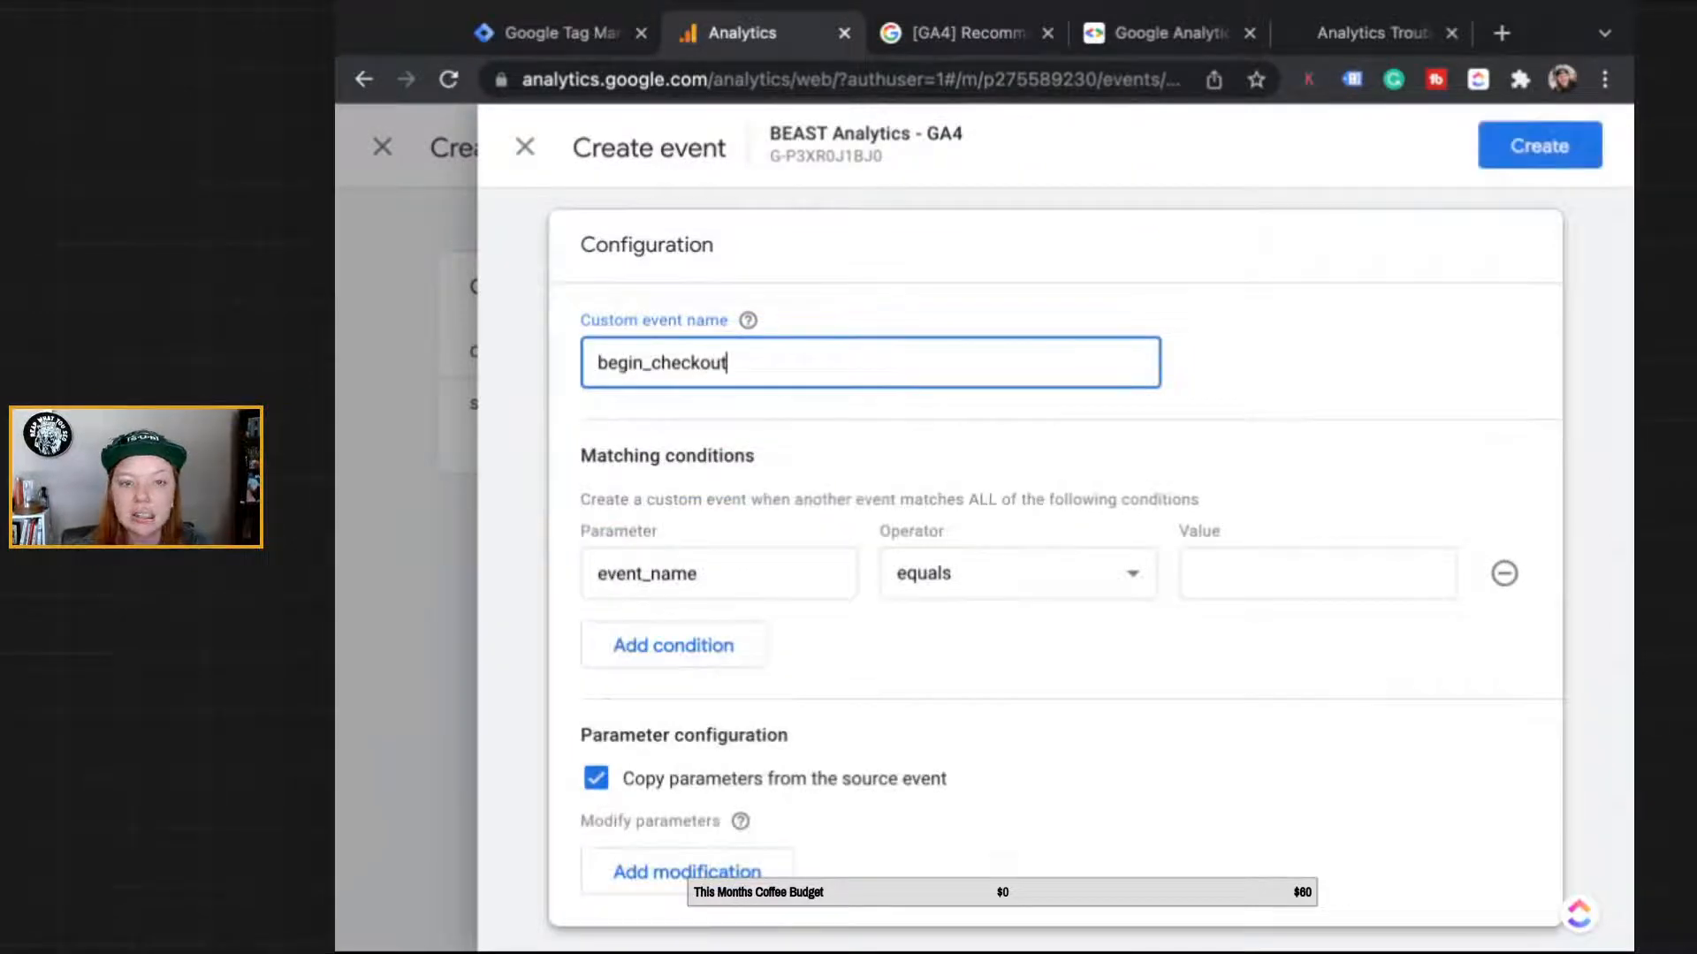
Step: Set the matching condition to page_location contains, leaving the value to fill
left_click(598, 566)
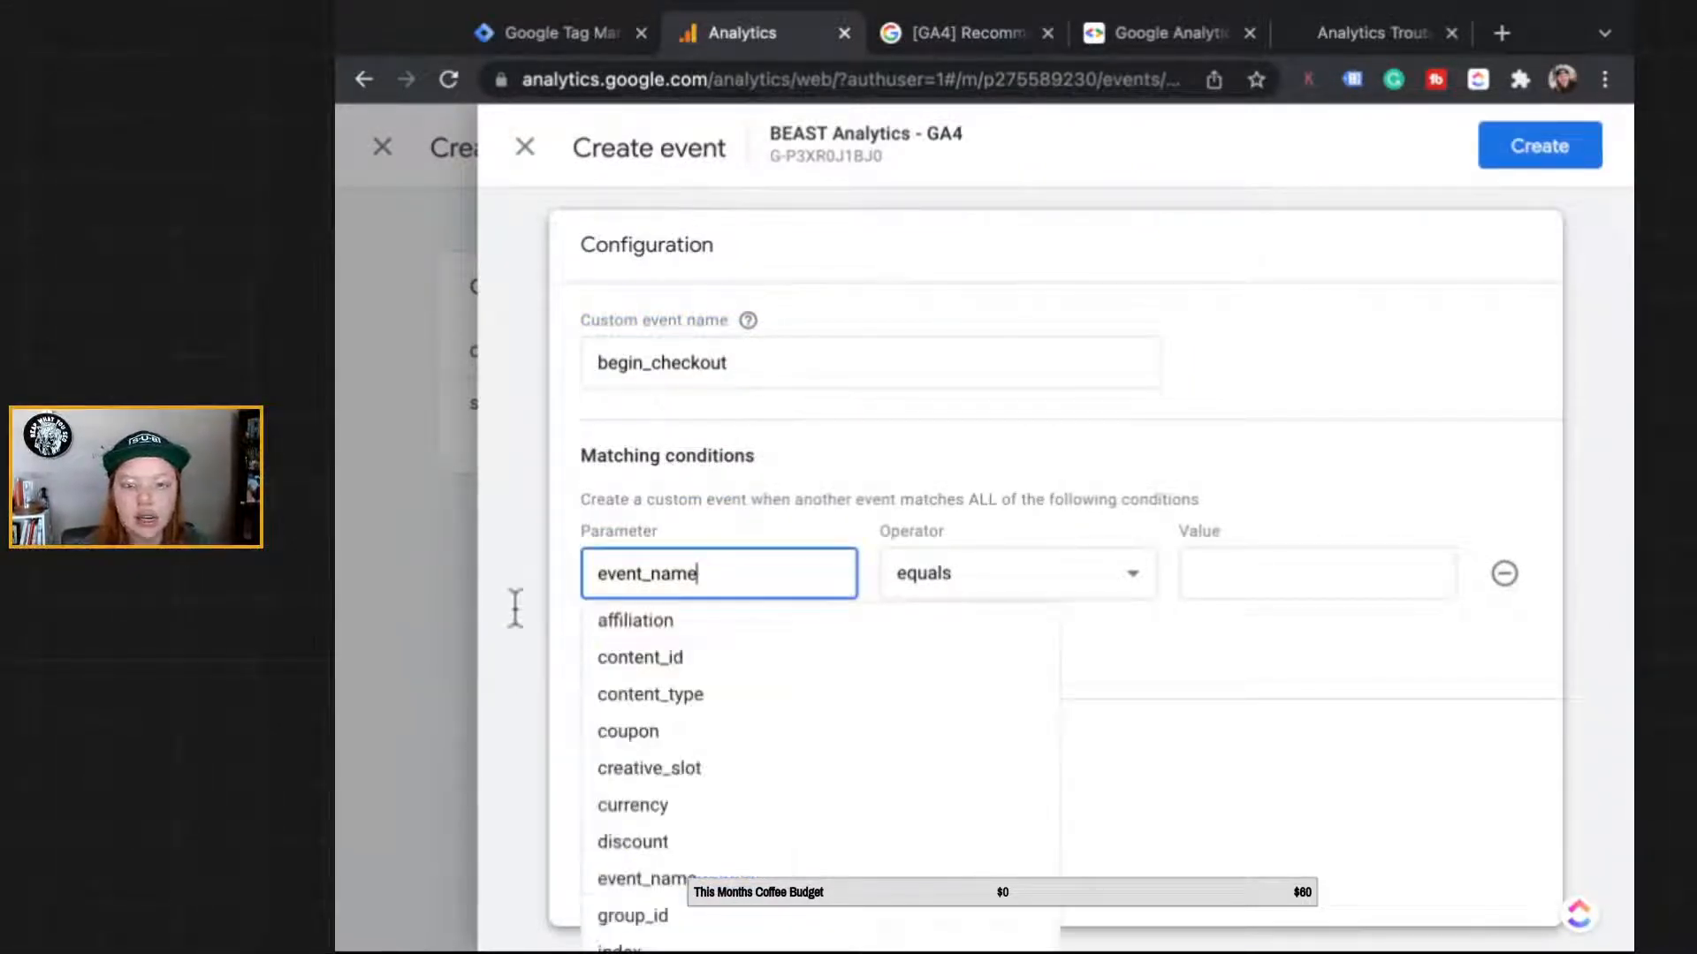
scroll(518, 507, "down", 1)
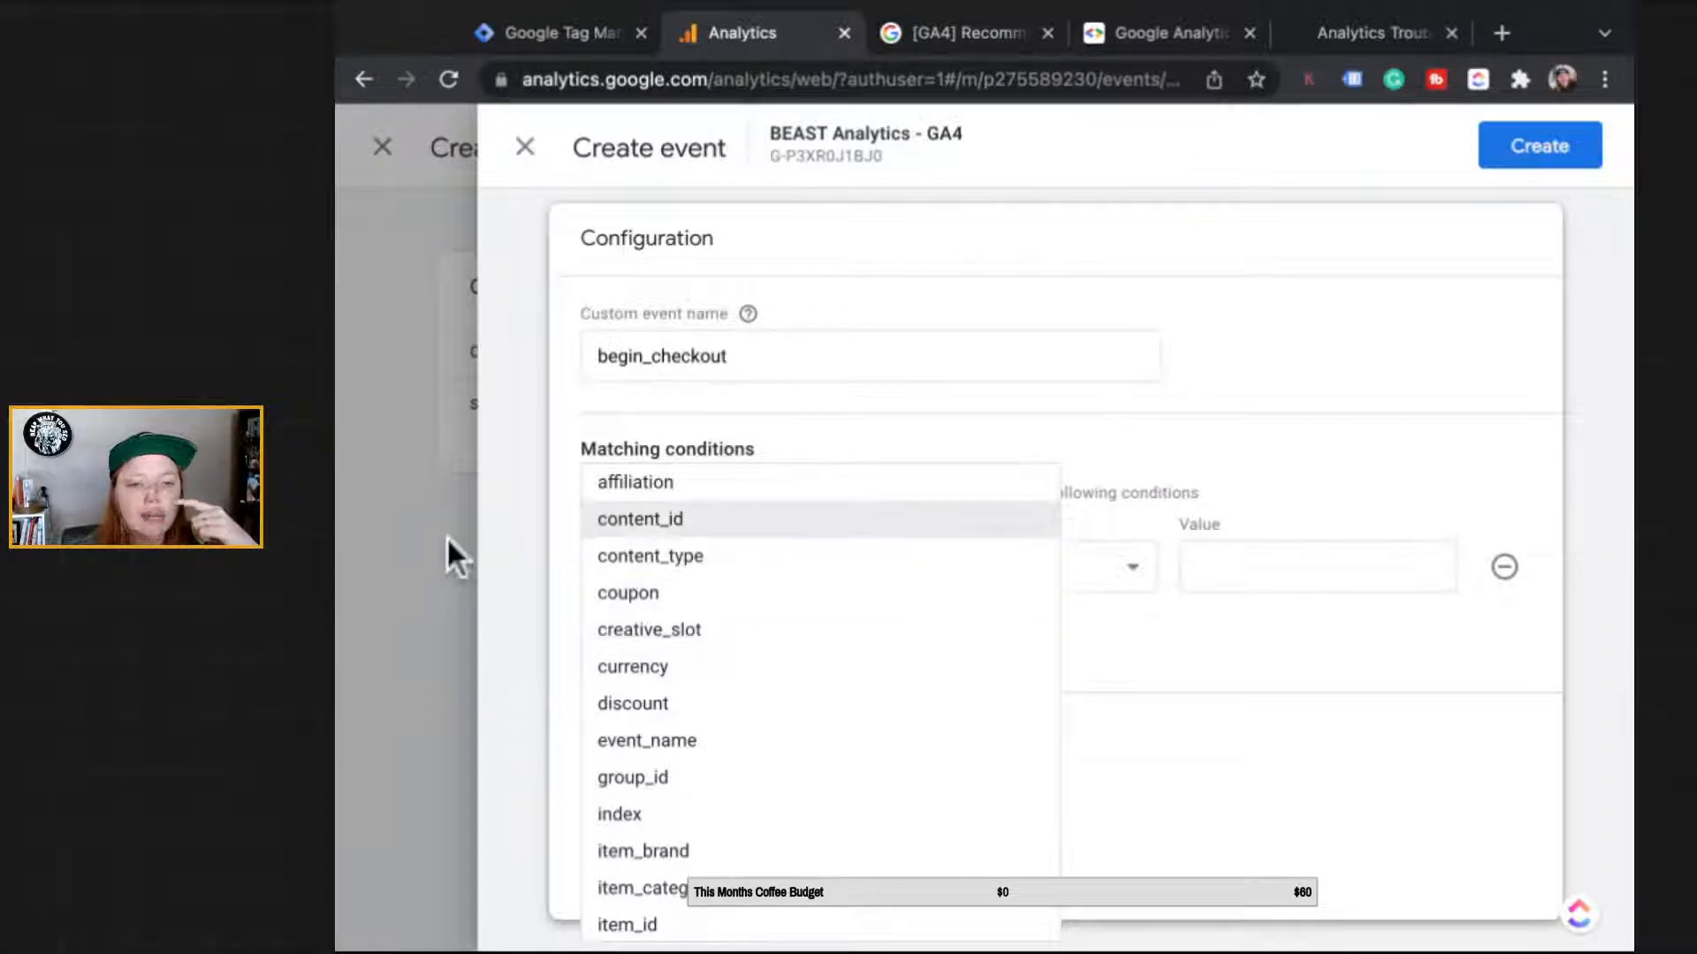
scroll(633, 693, "down", 1)
key("Down")
key("Down")
key("Down")
key("Down")
key("Down")
key("Down")
key("Down")
key("Down")
key("Down")
key("Down")
key("Down")
key("Down")
key("Down")
key("Down")
key("Down")
key("Down")
key("Down")
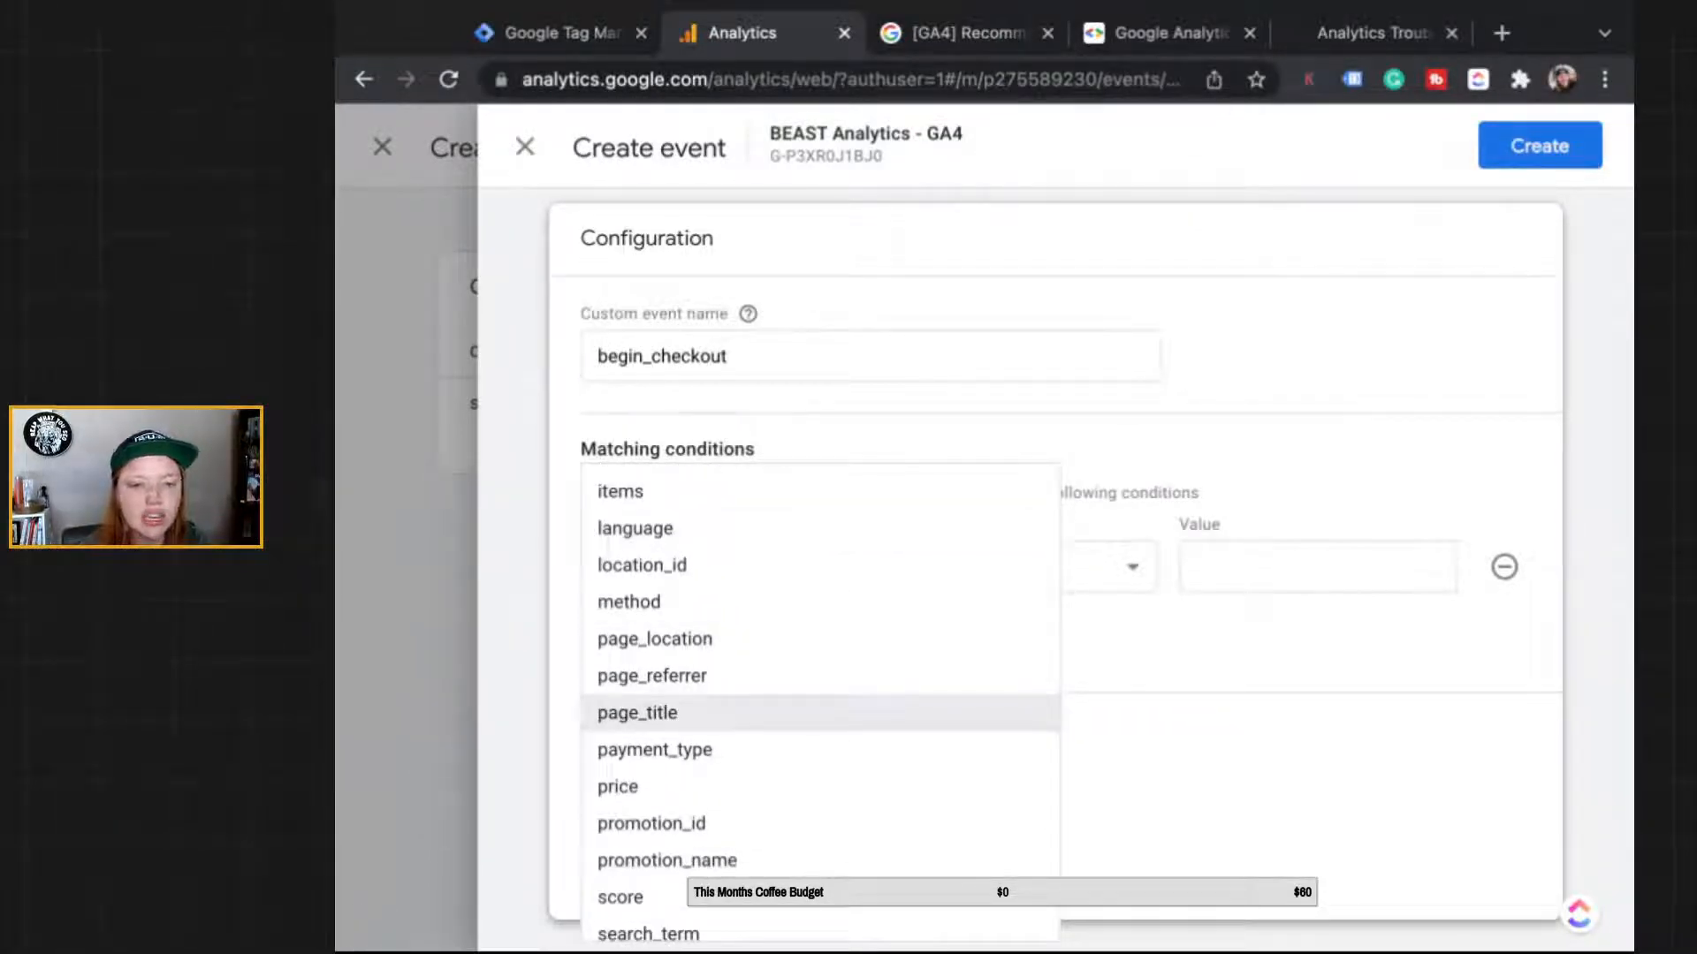
key("Down")
key("Up")
key("Up")
key("Up")
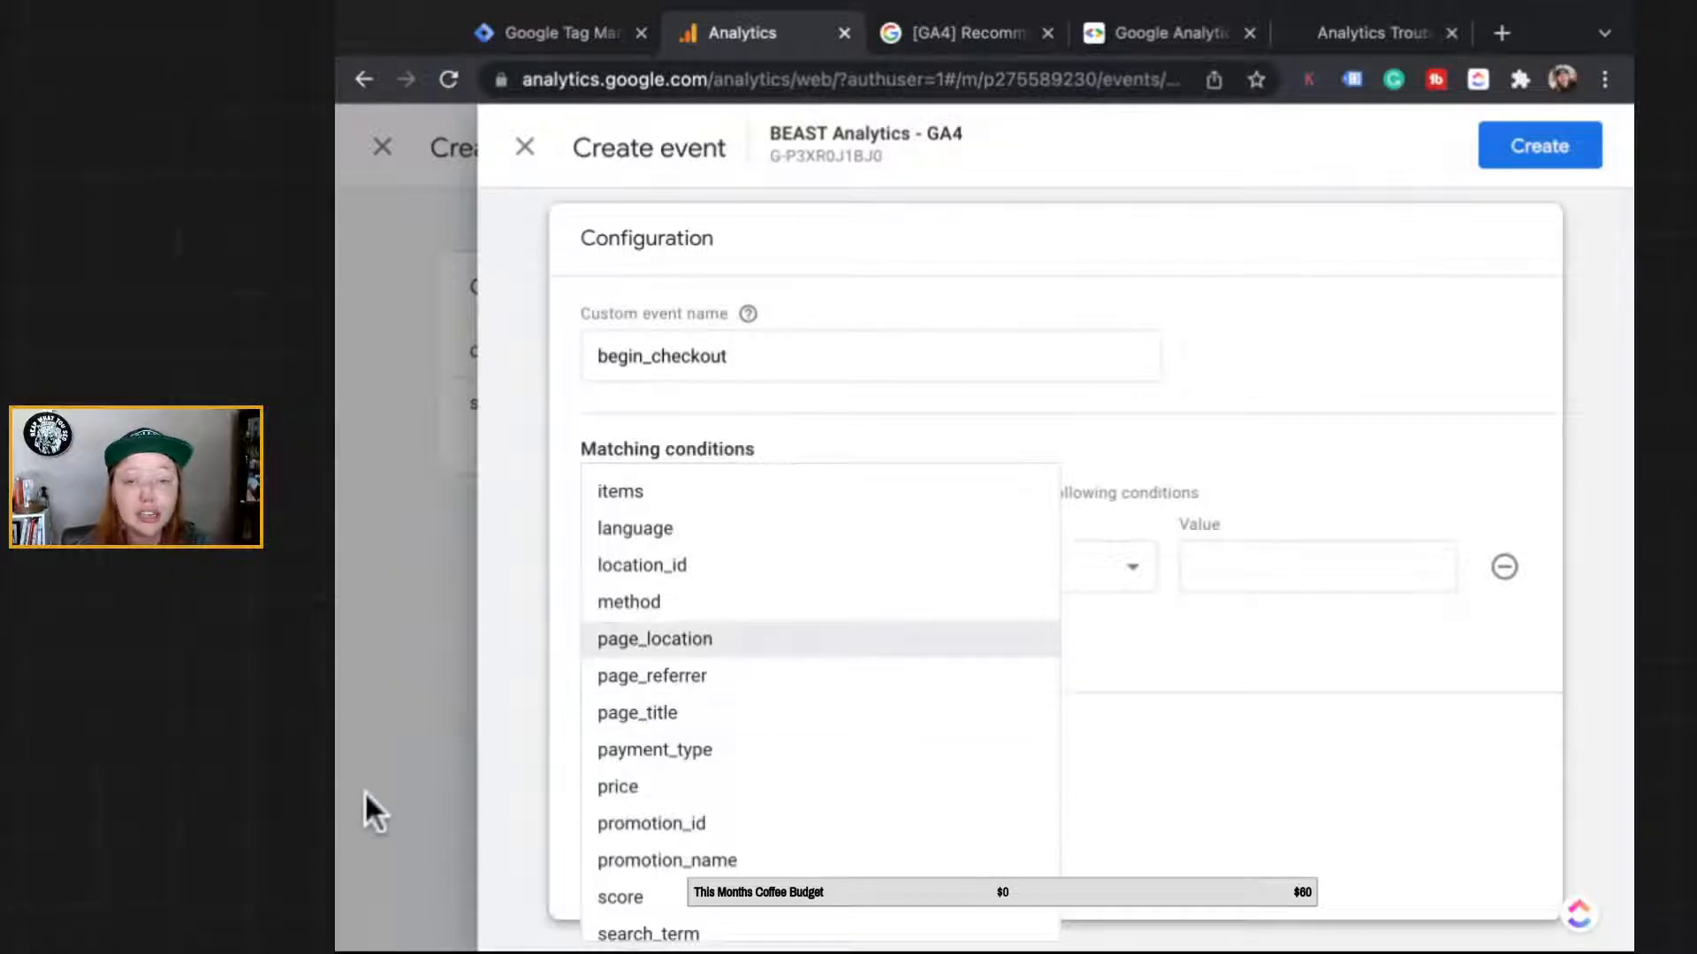
key("Return")
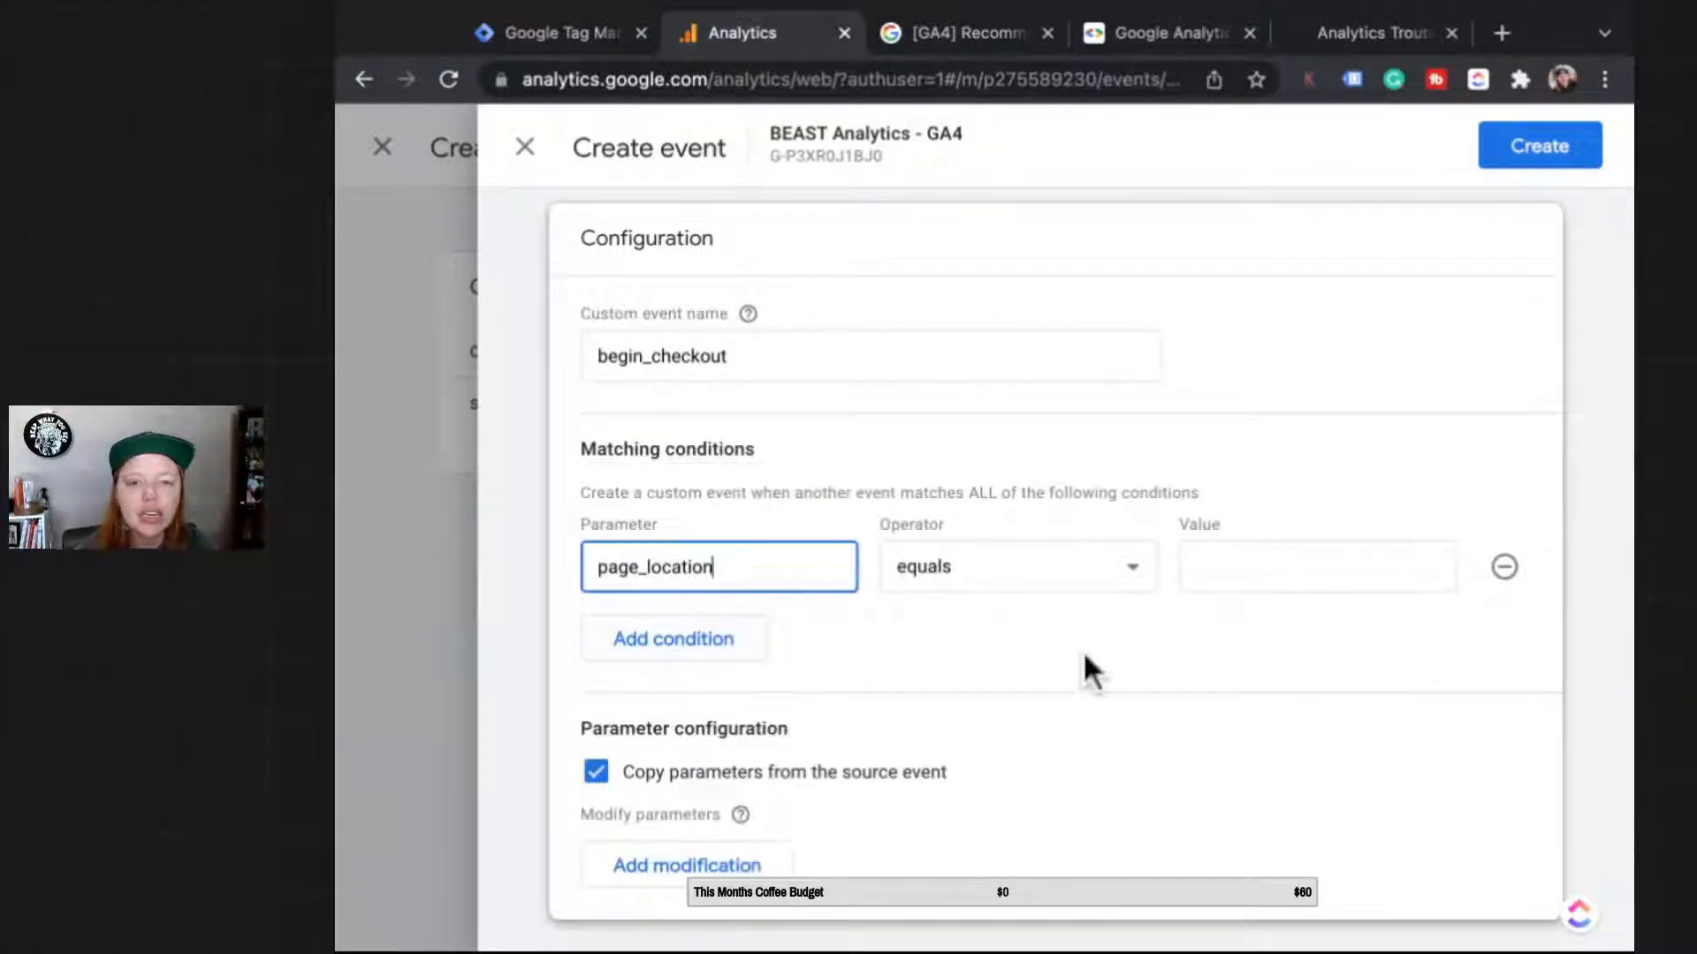
key("Tab")
key("Down")
key("Tab")
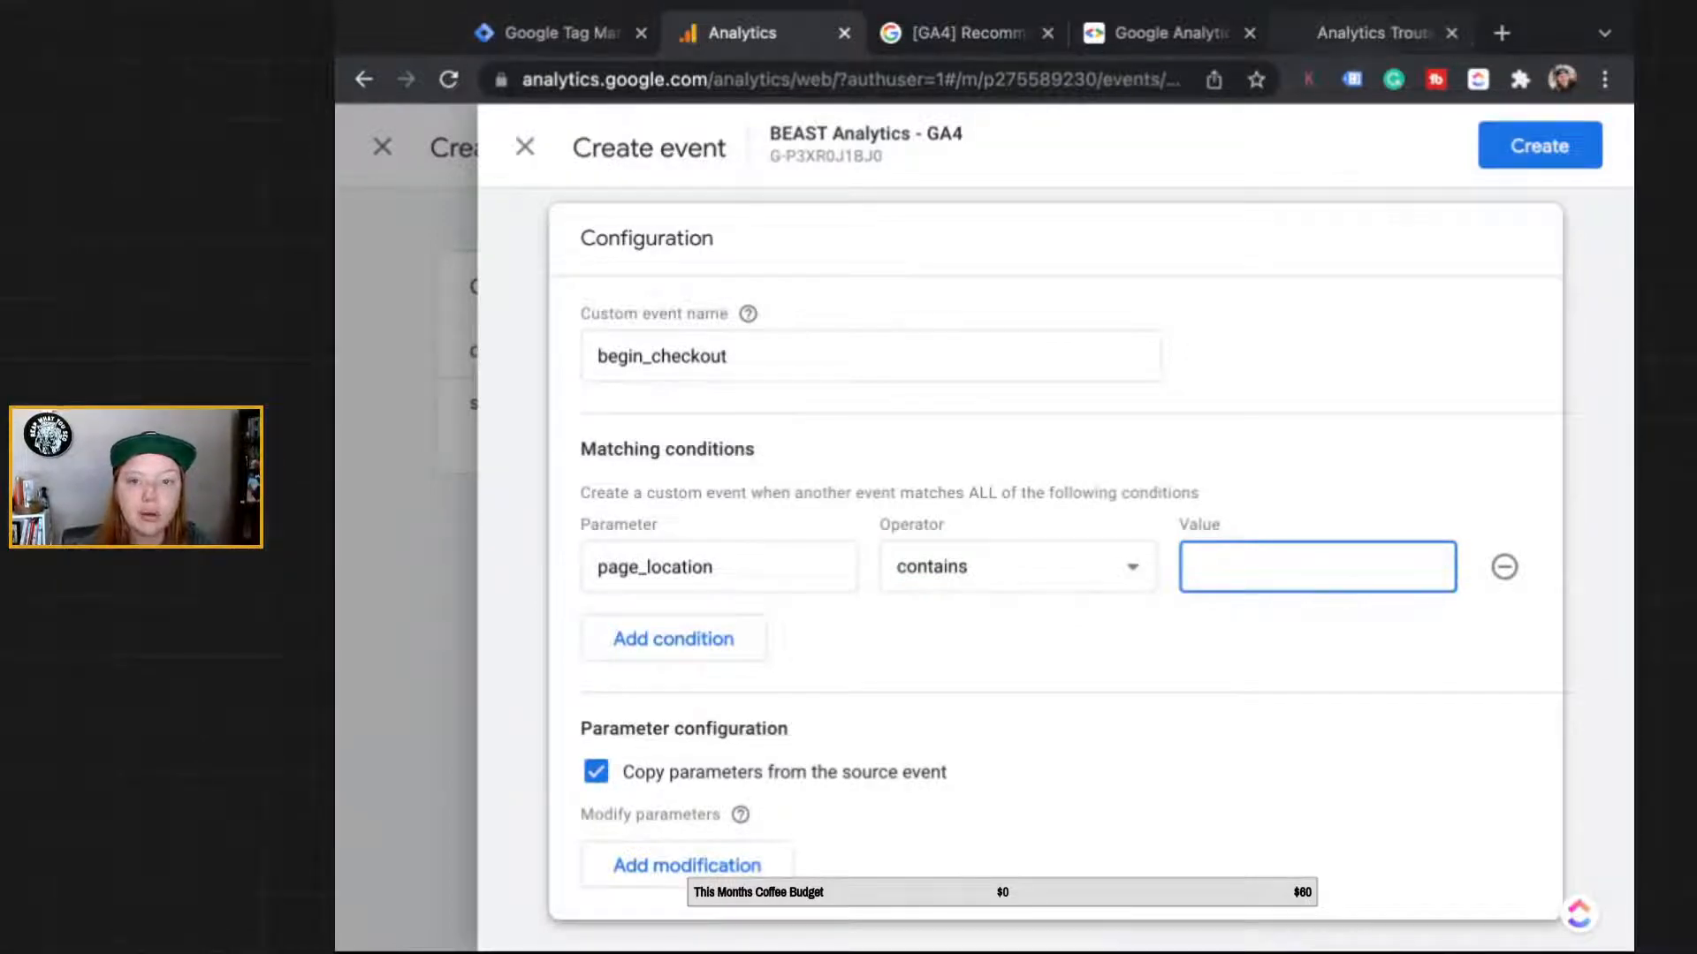
Step: On the booking page, select the referral part of the URL, reloading the page
left_click(1371, 33)
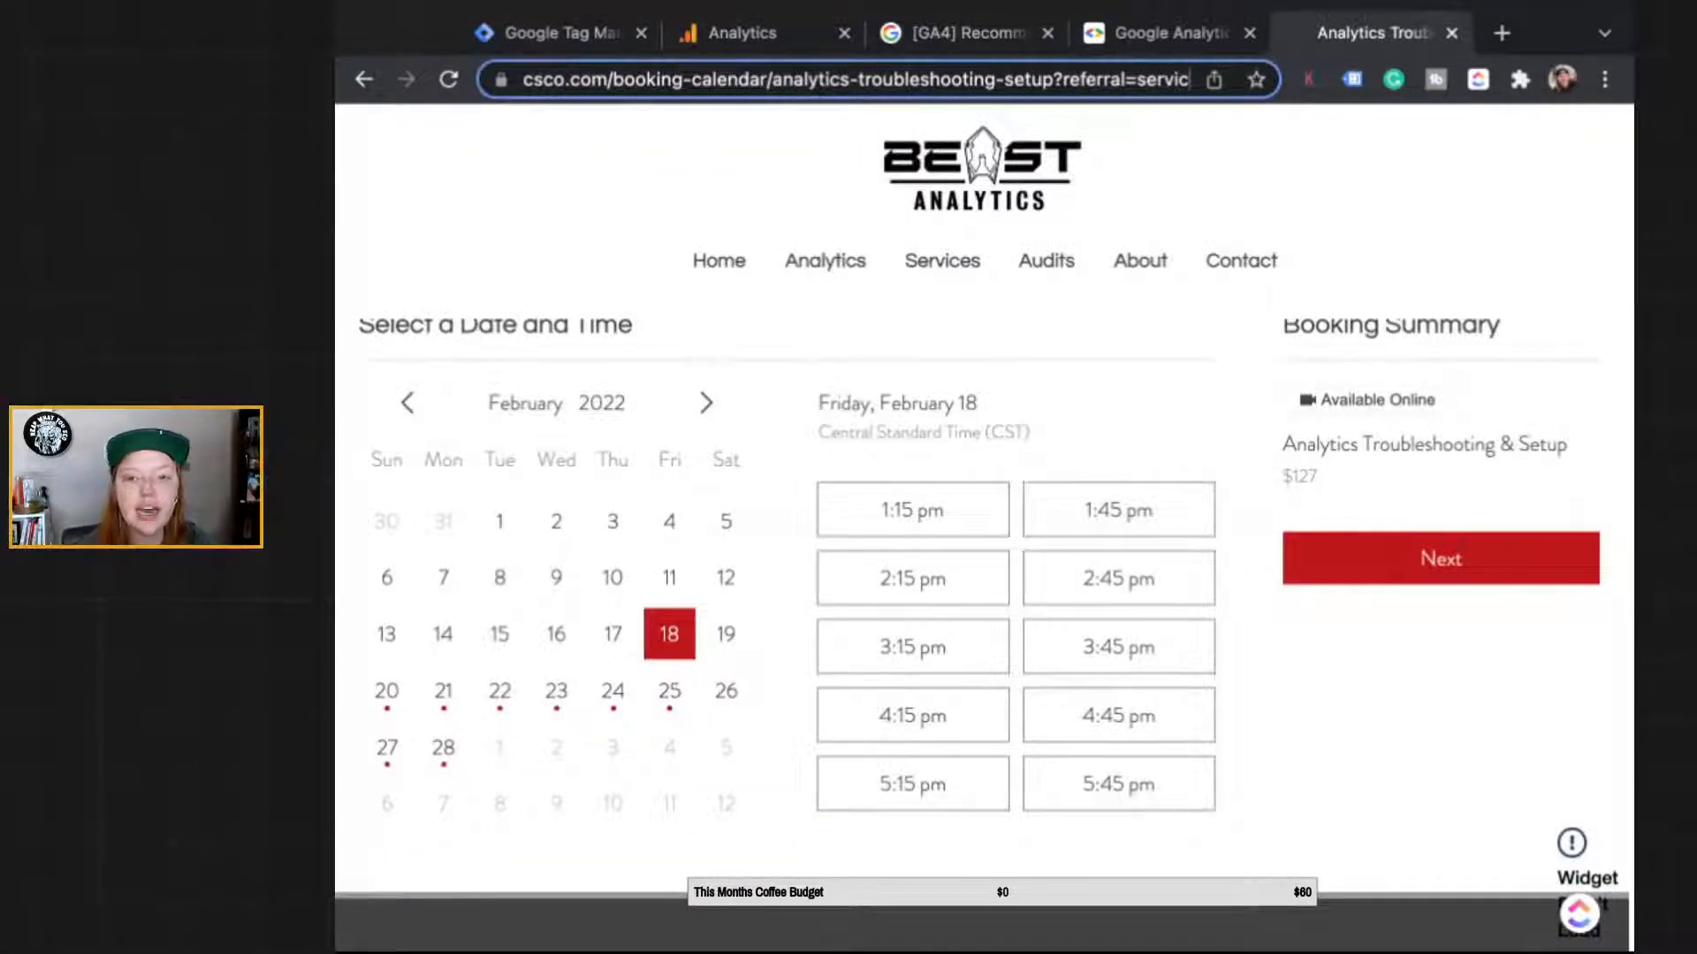
left_click_drag(1055, 79, 1191, 80)
left_click(1077, 79)
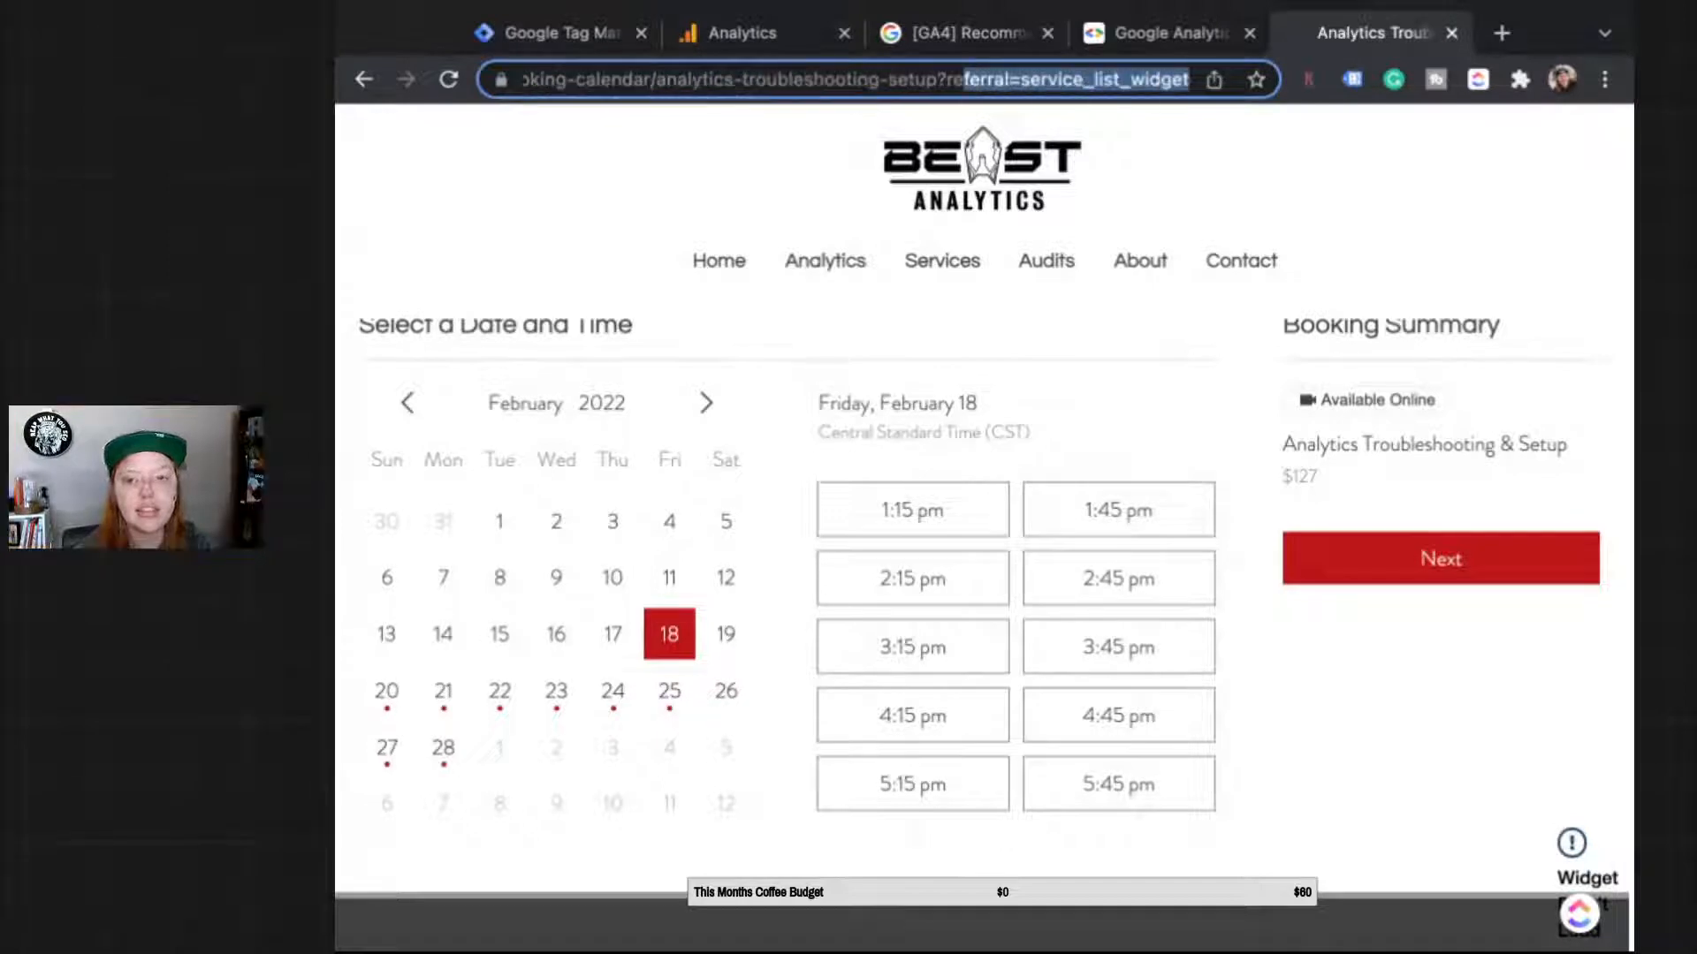
left_click(1022, 79)
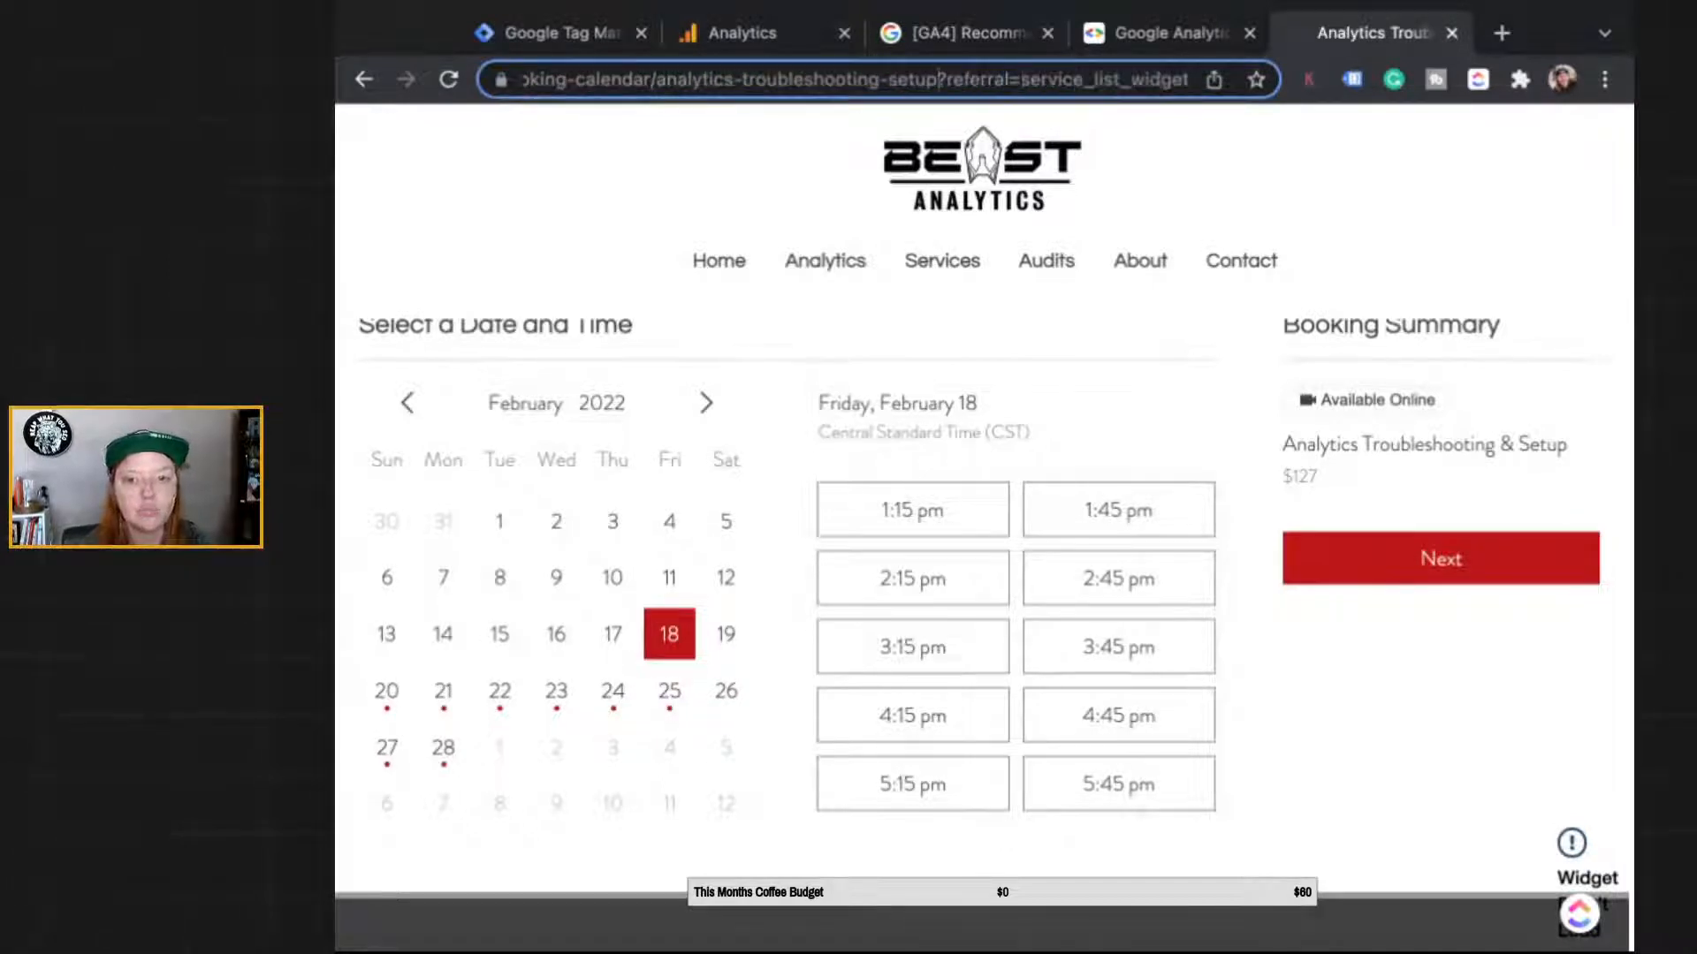
left_click_drag(938, 80, 1189, 79)
type("v")
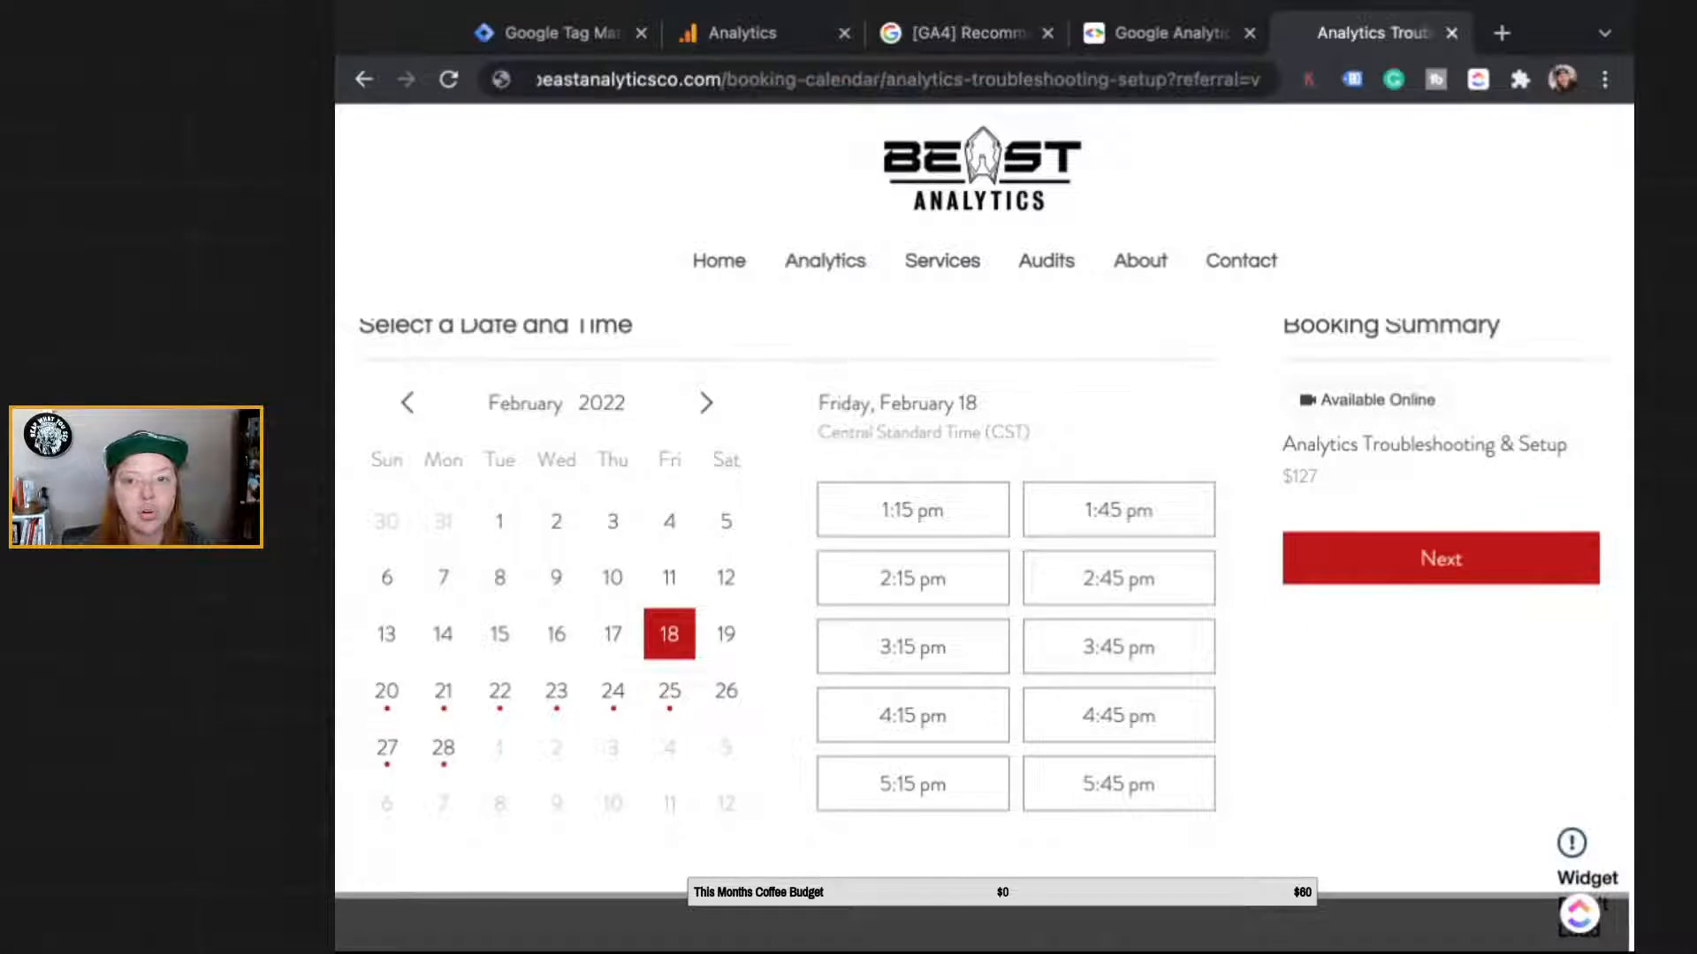
key("BackSpace")
type("v")
key("Return")
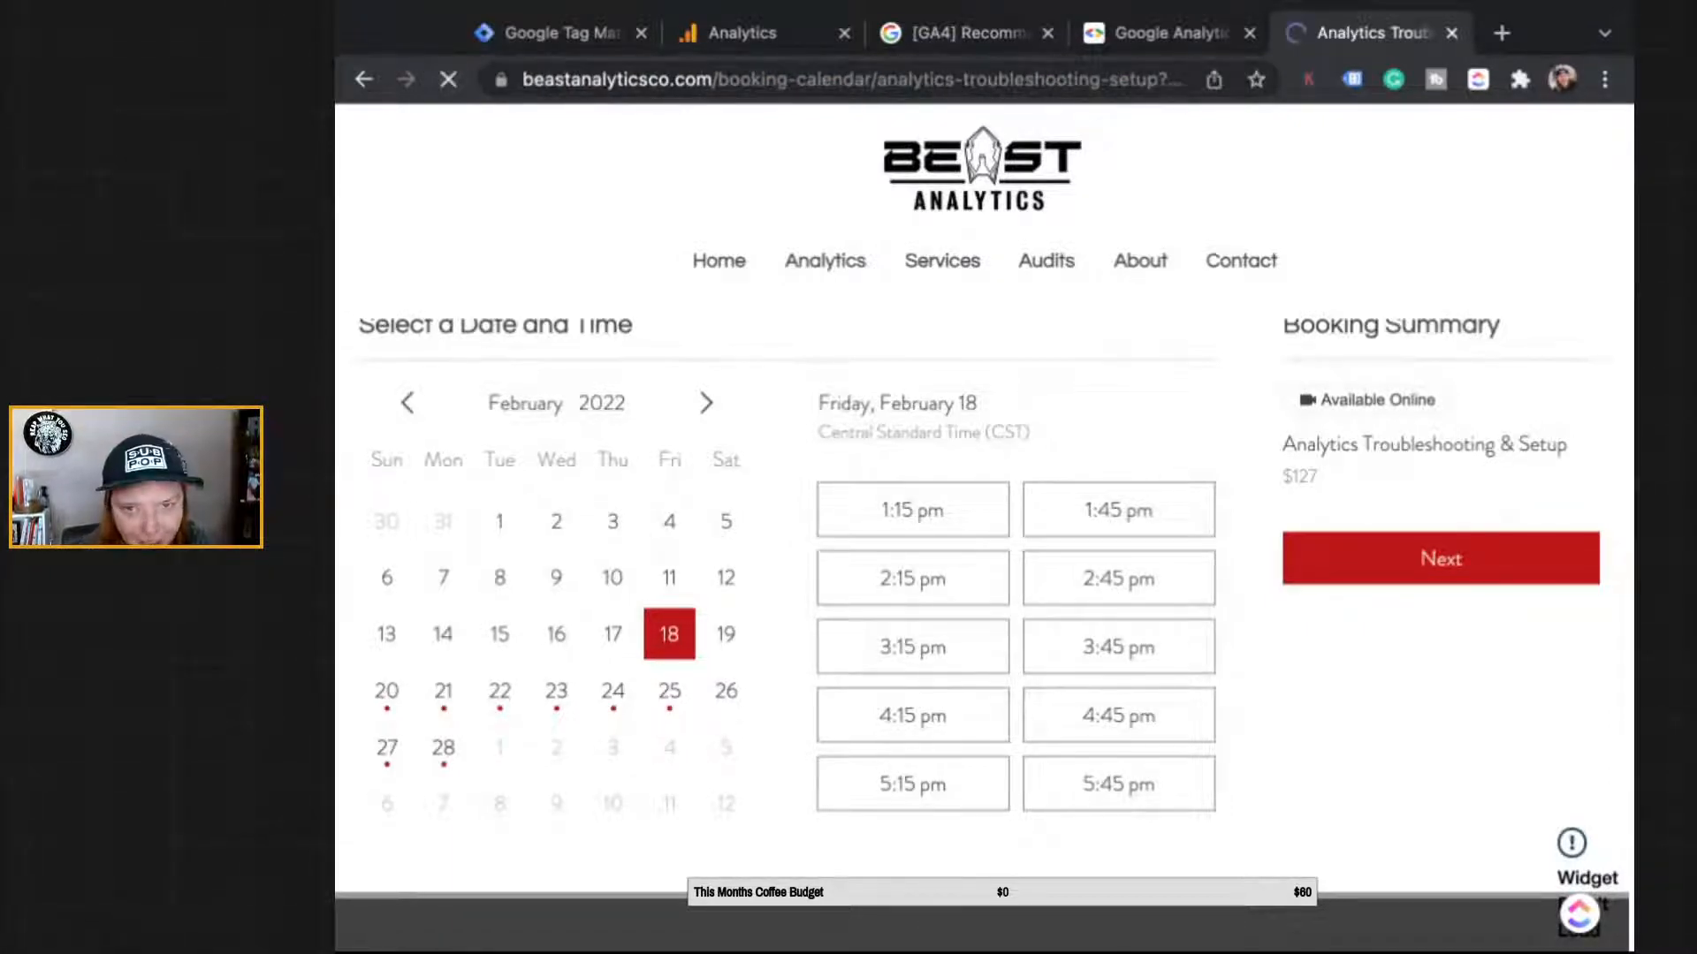
Step: Select and copy service_list_widget from the address bar and return to Analytics
left_click(1037, 80)
left_click(1036, 80)
left_click_drag(1057, 80, 1229, 79)
left_click(1032, 79)
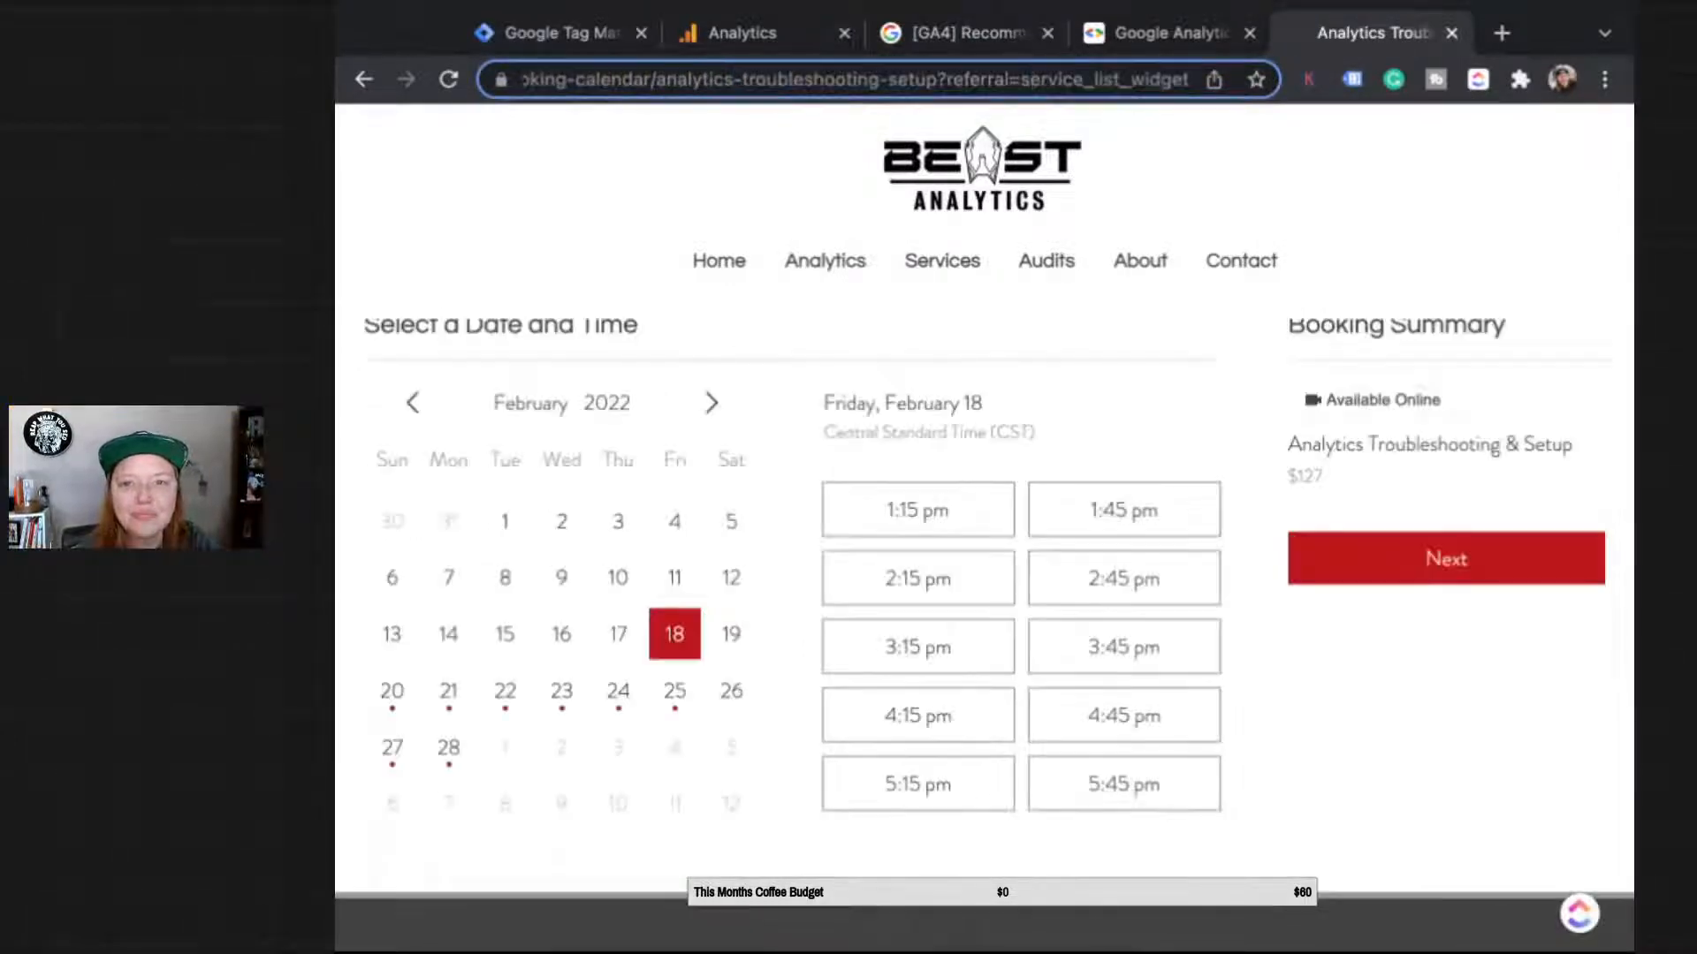
left_click_drag(1020, 80, 1189, 80)
key("ctrl+c")
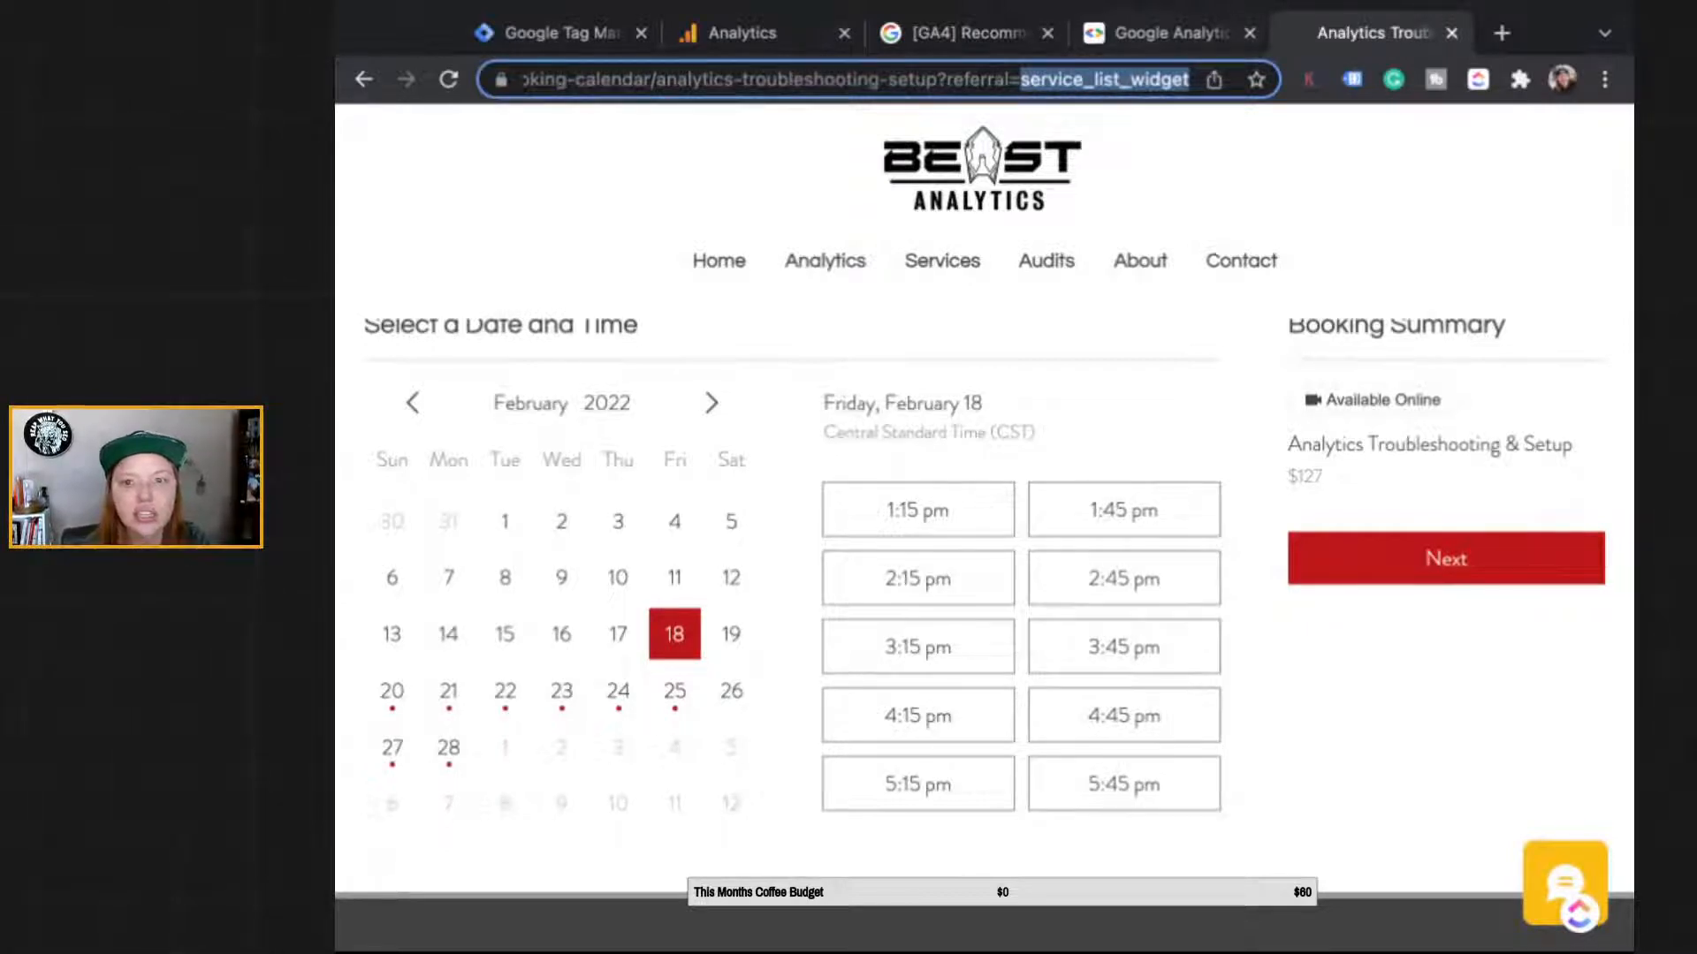
left_click(751, 34)
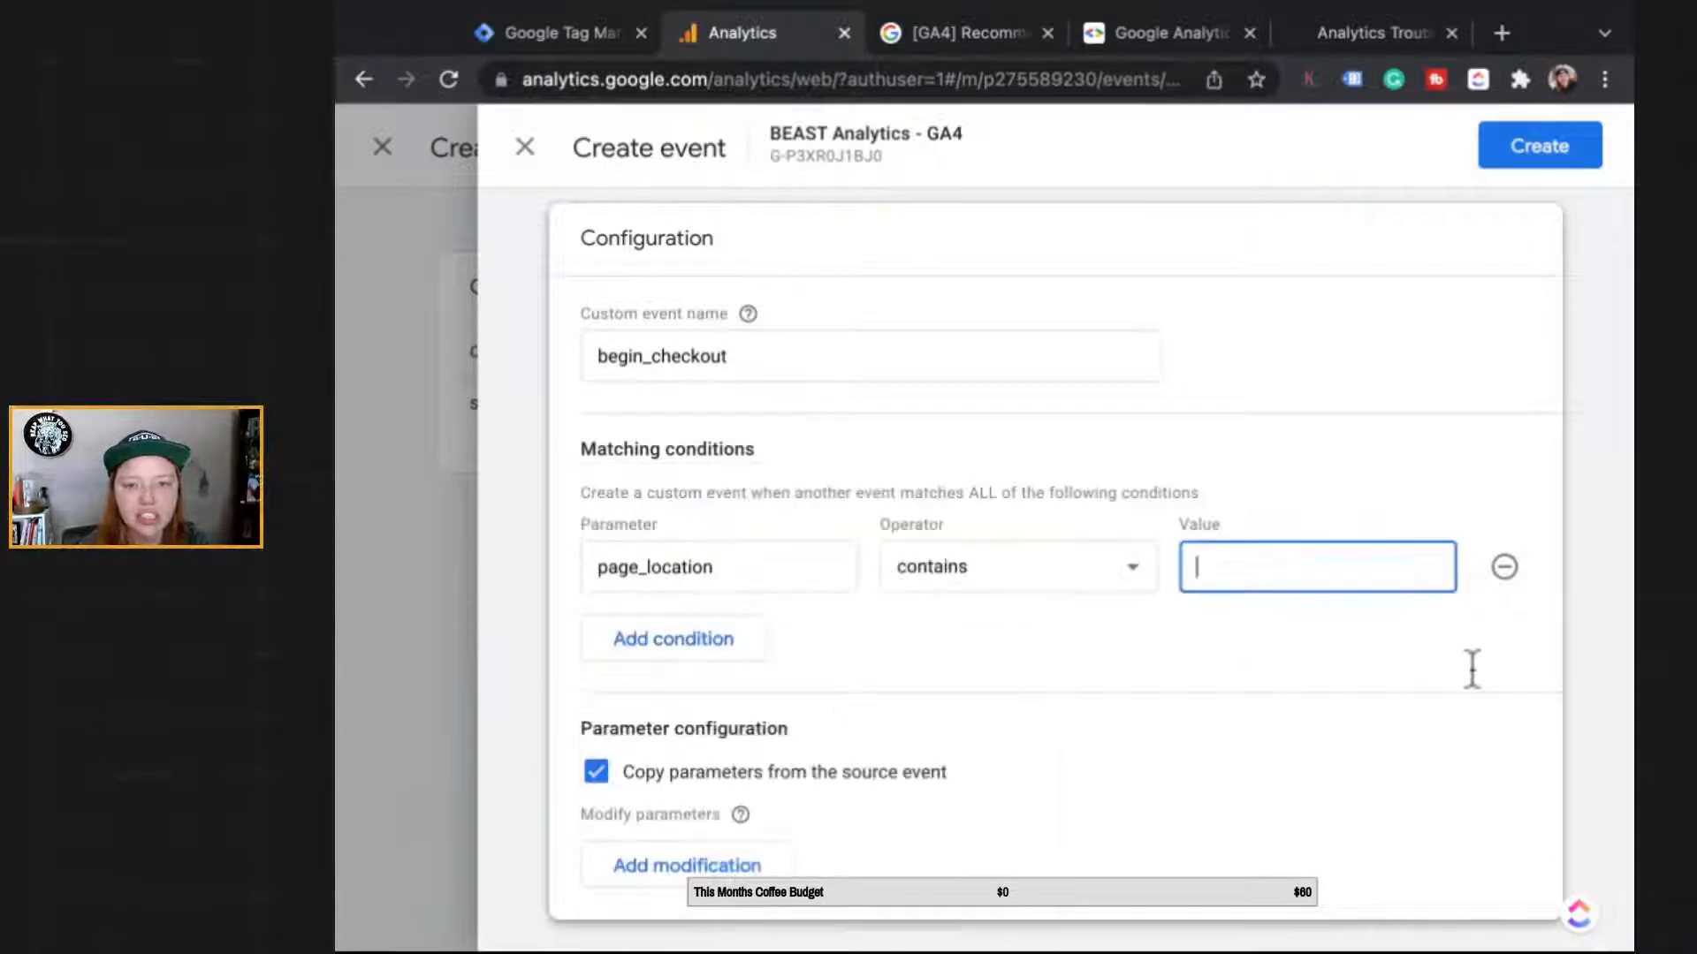
Step: Paste service_list_widget as the page_location value and save the begin_checkout event
key("ctrl+v")
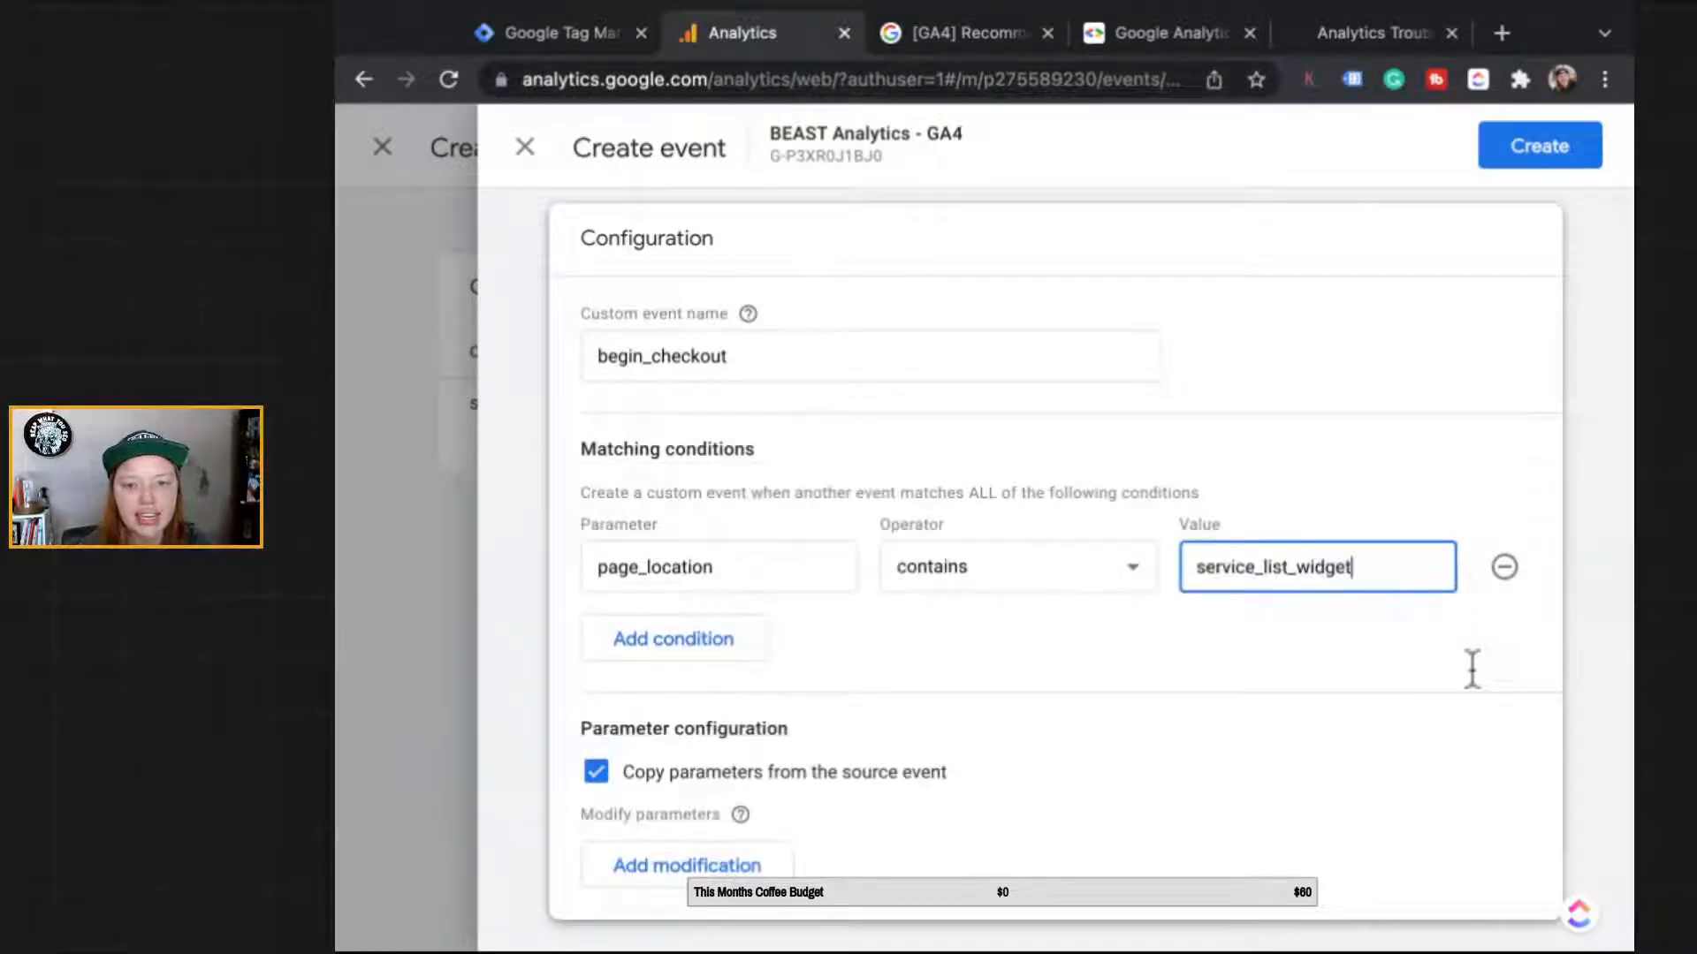
left_click(1475, 766)
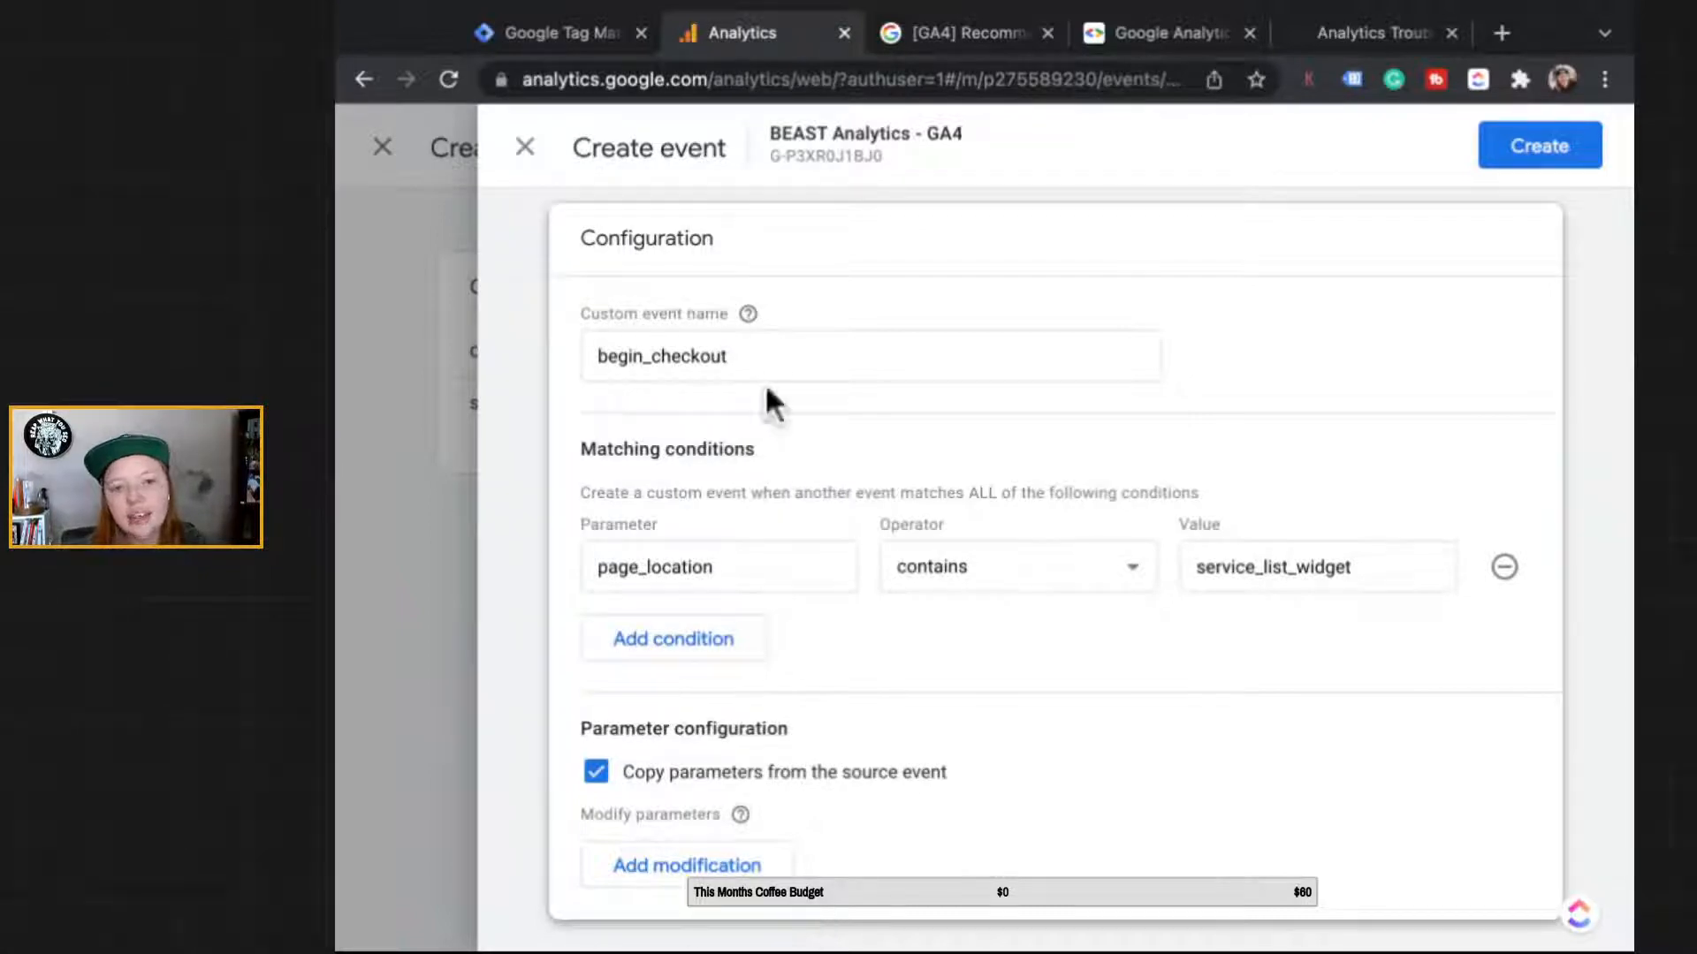
left_click(795, 356)
left_click(1559, 154)
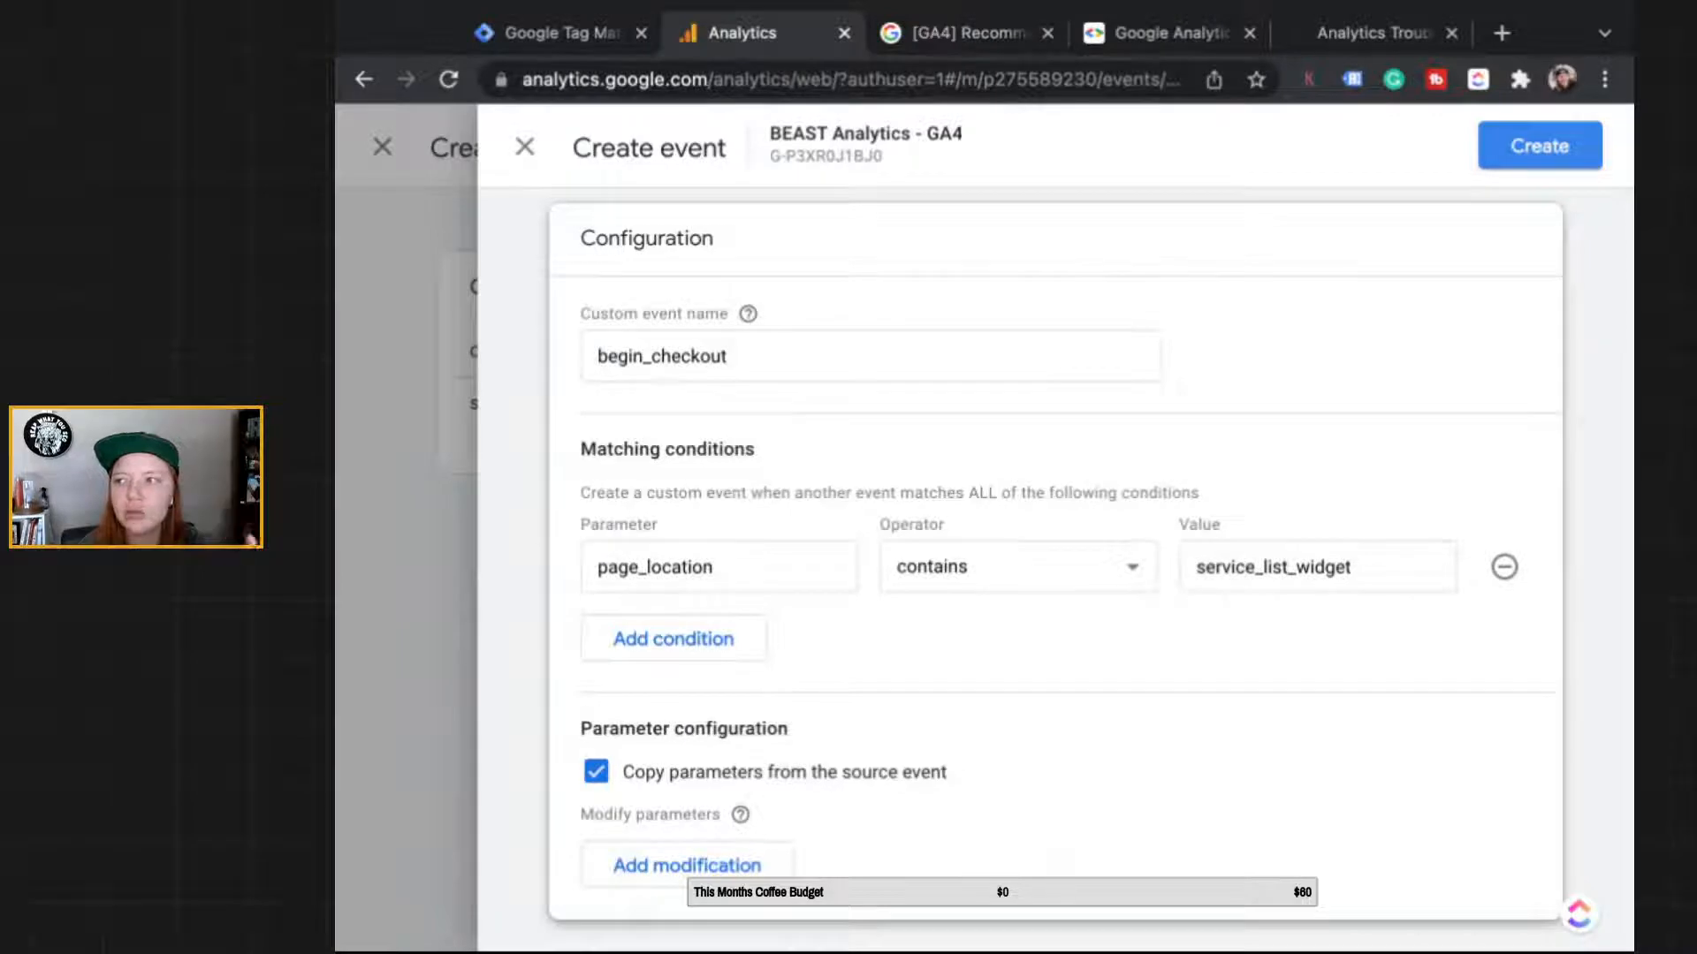
left_click(1539, 145)
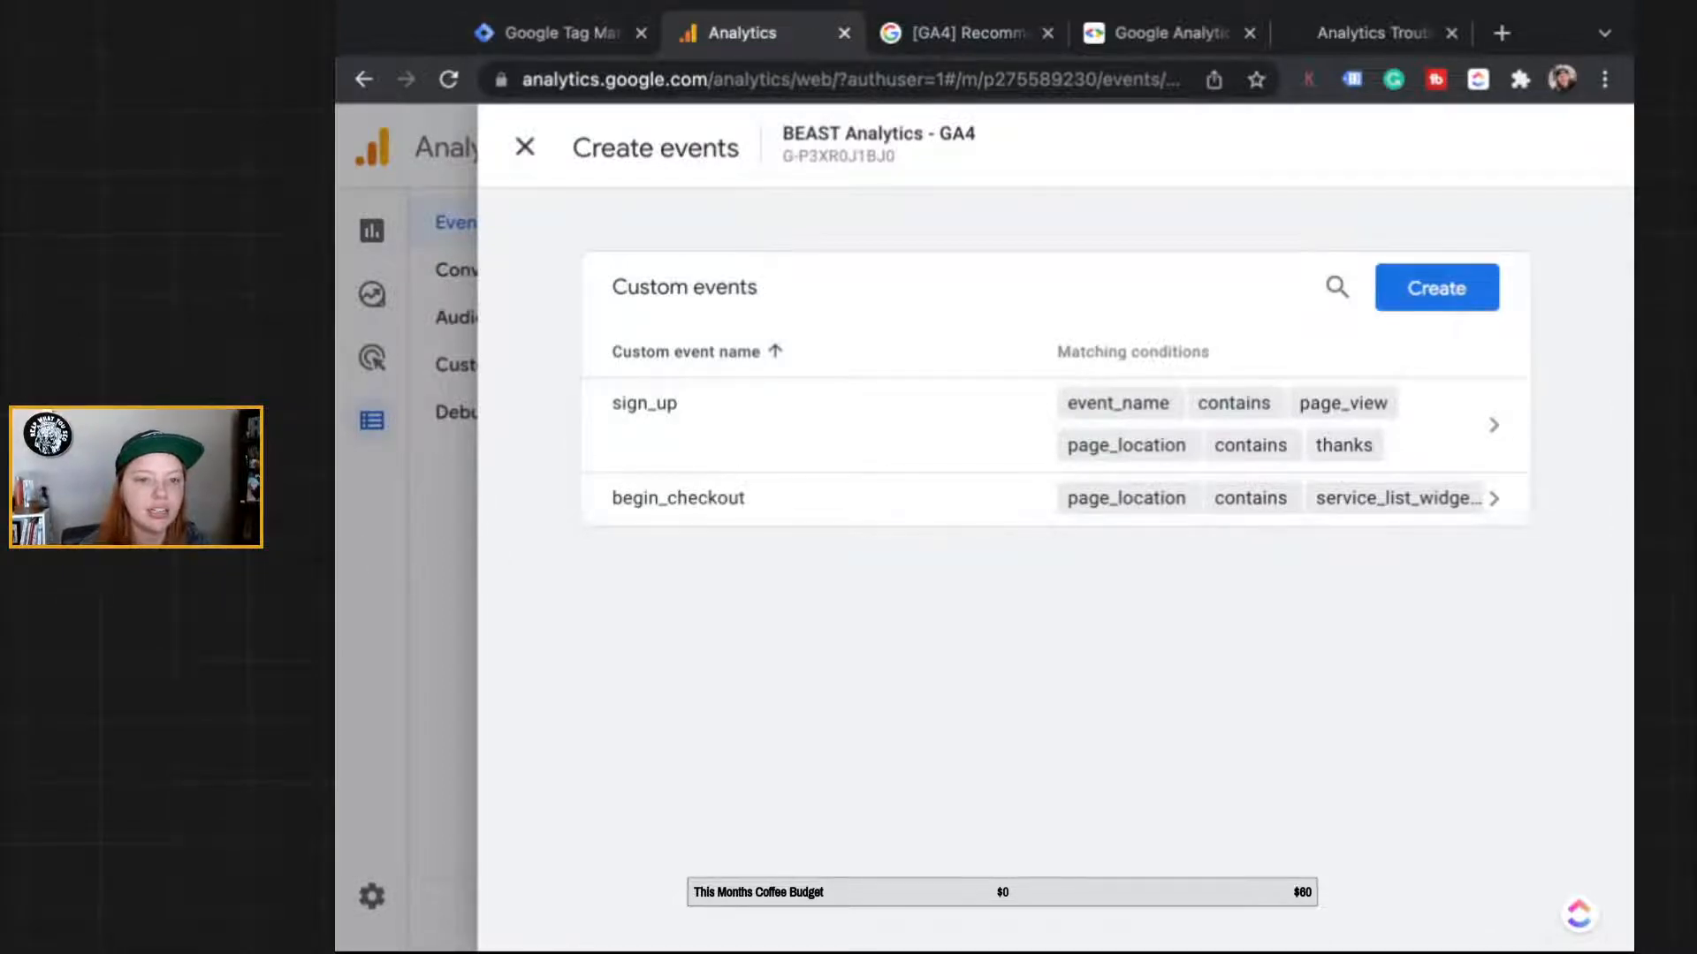
Step: Close the custom events panel and open the Realtime overview report
left_click(525, 147)
mouse_move(372, 231)
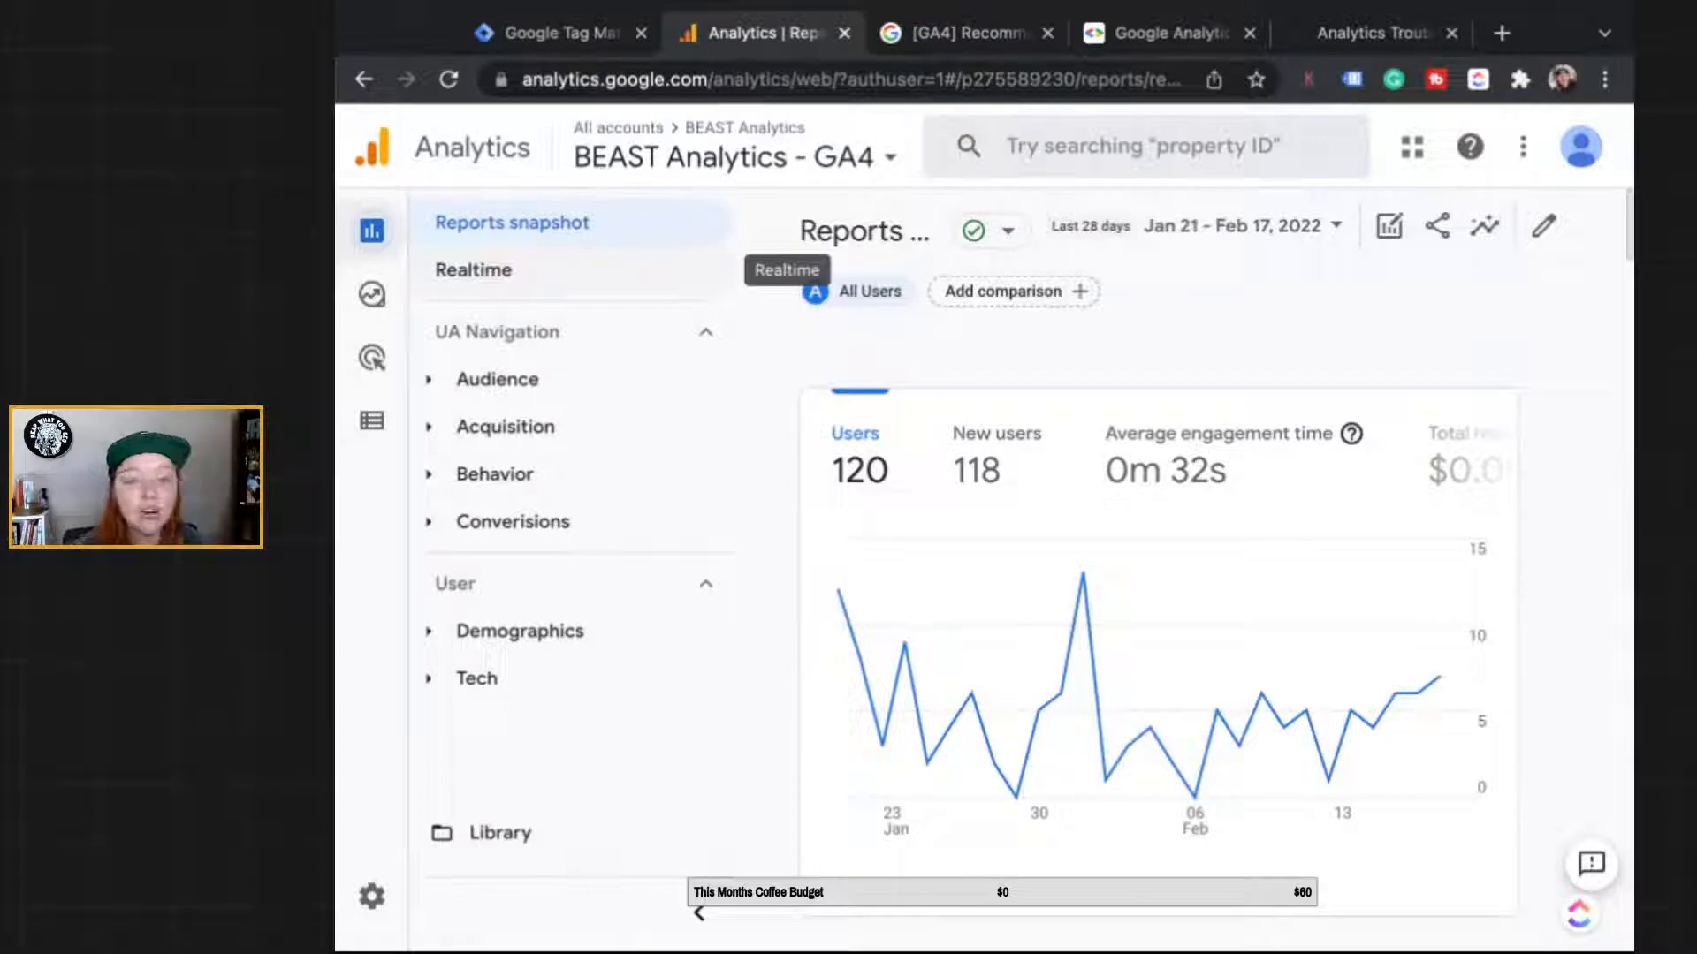
left_click(689, 269)
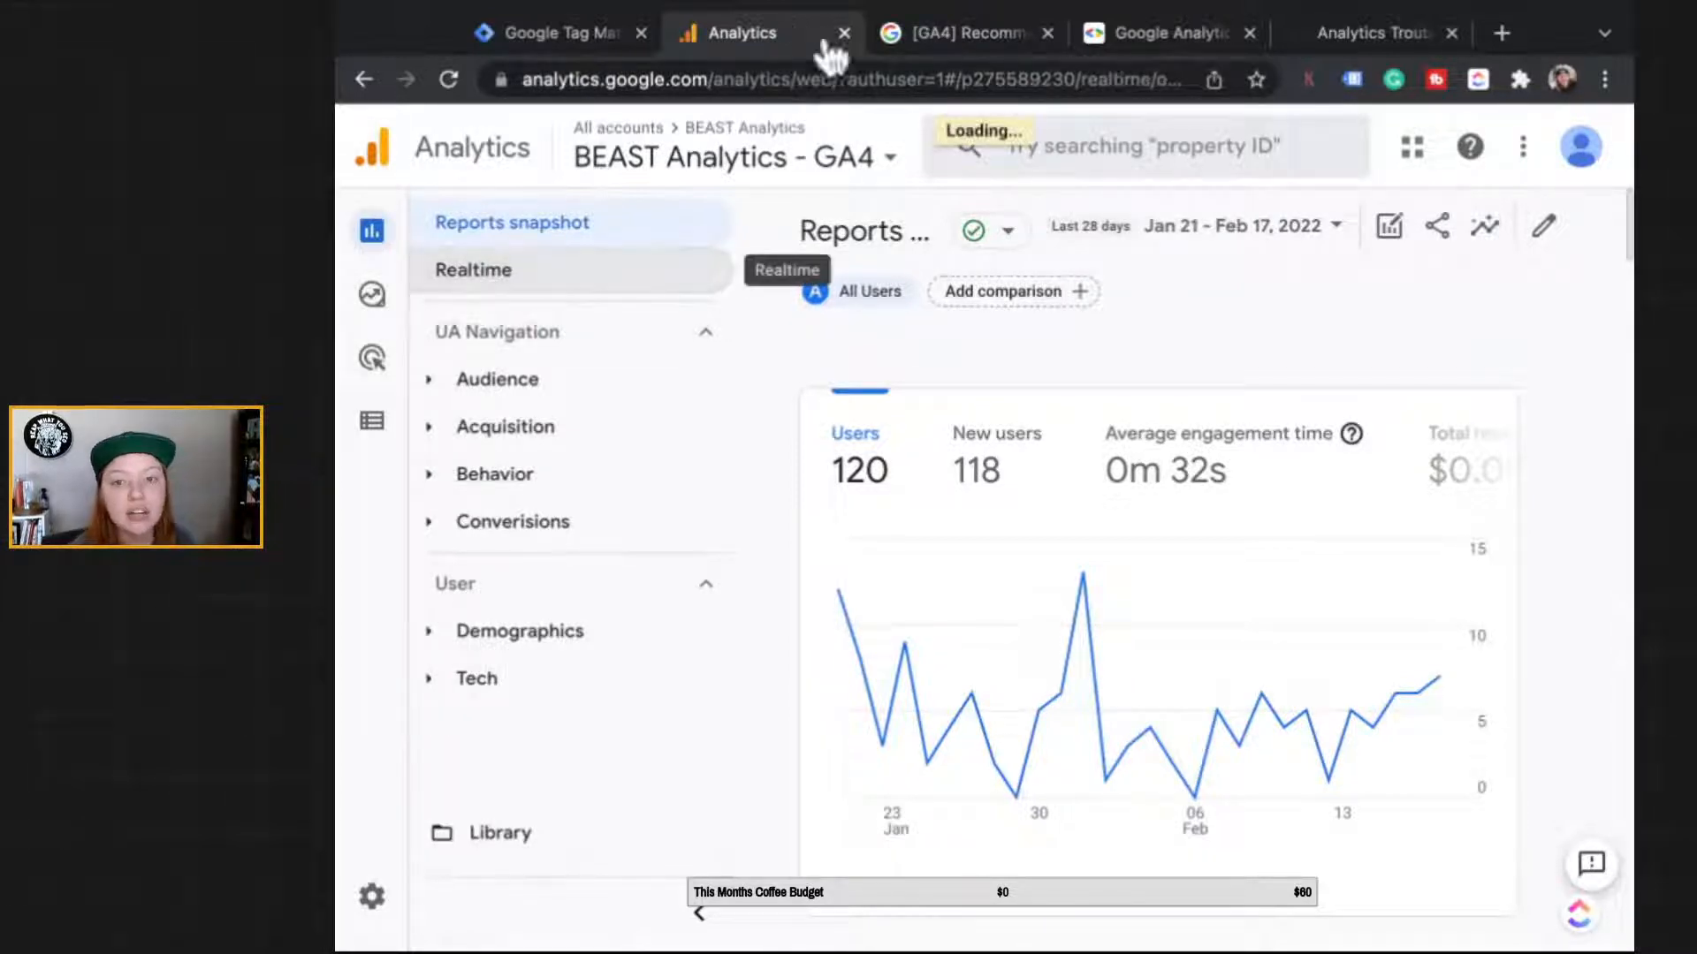
Step: Load the site homepage as a test visit and check Realtime event counts, including 5 page_view
left_click(1372, 34)
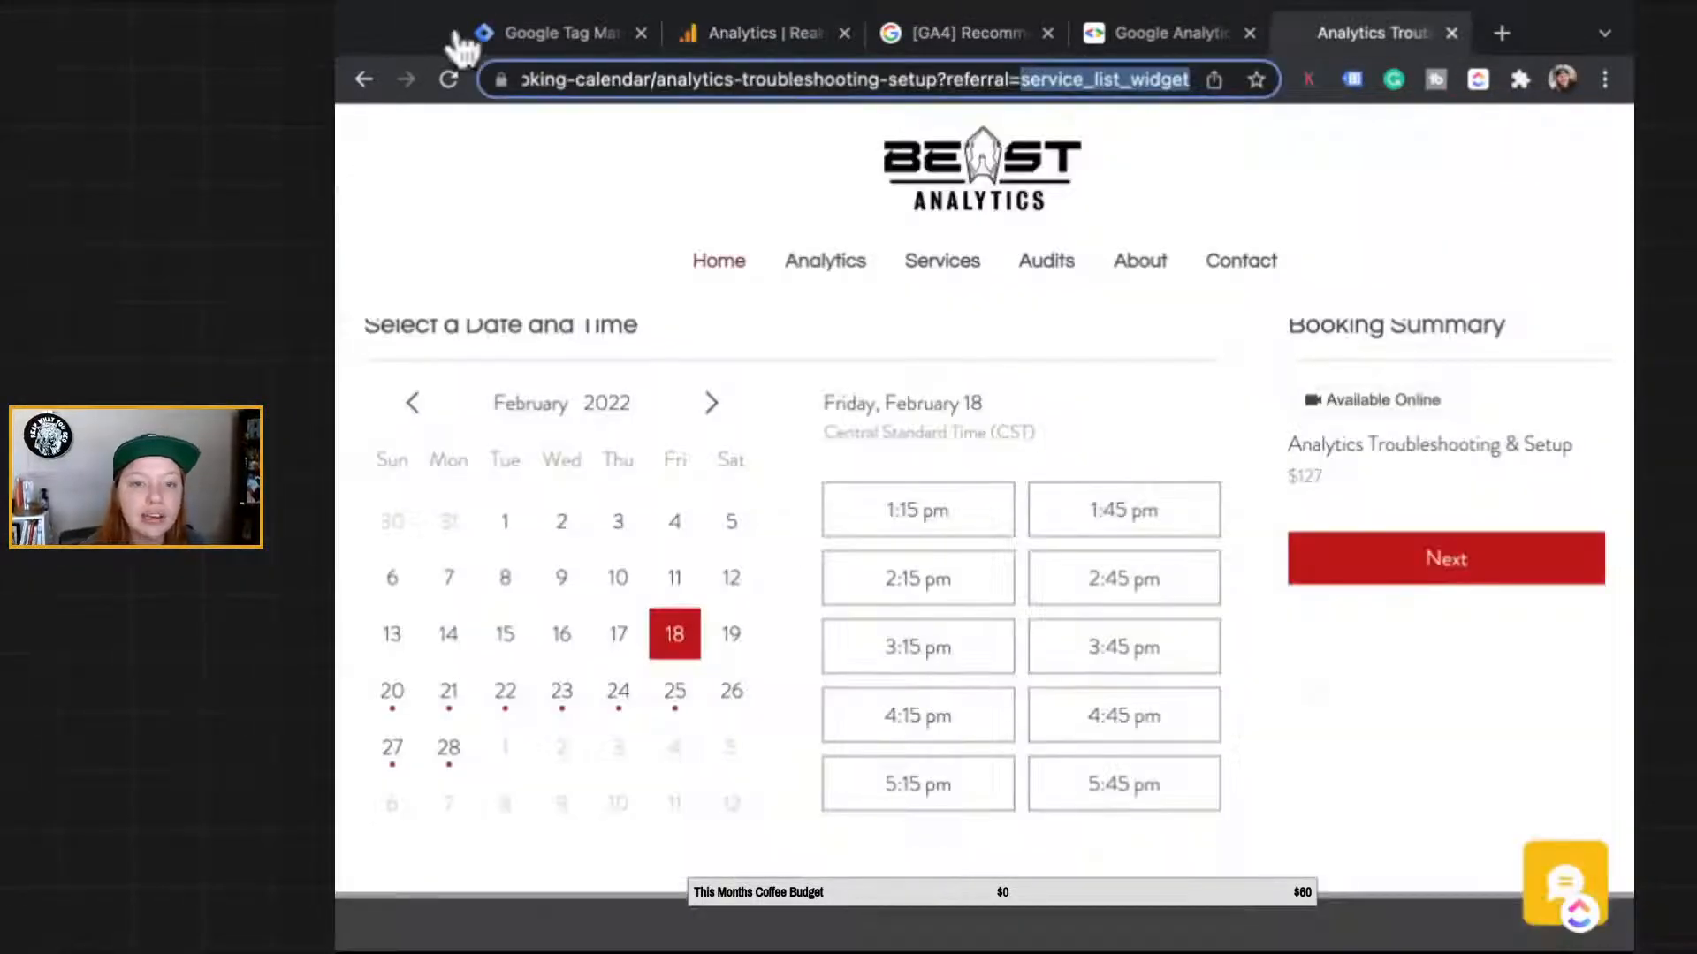
key("BackSpace")
key("Return")
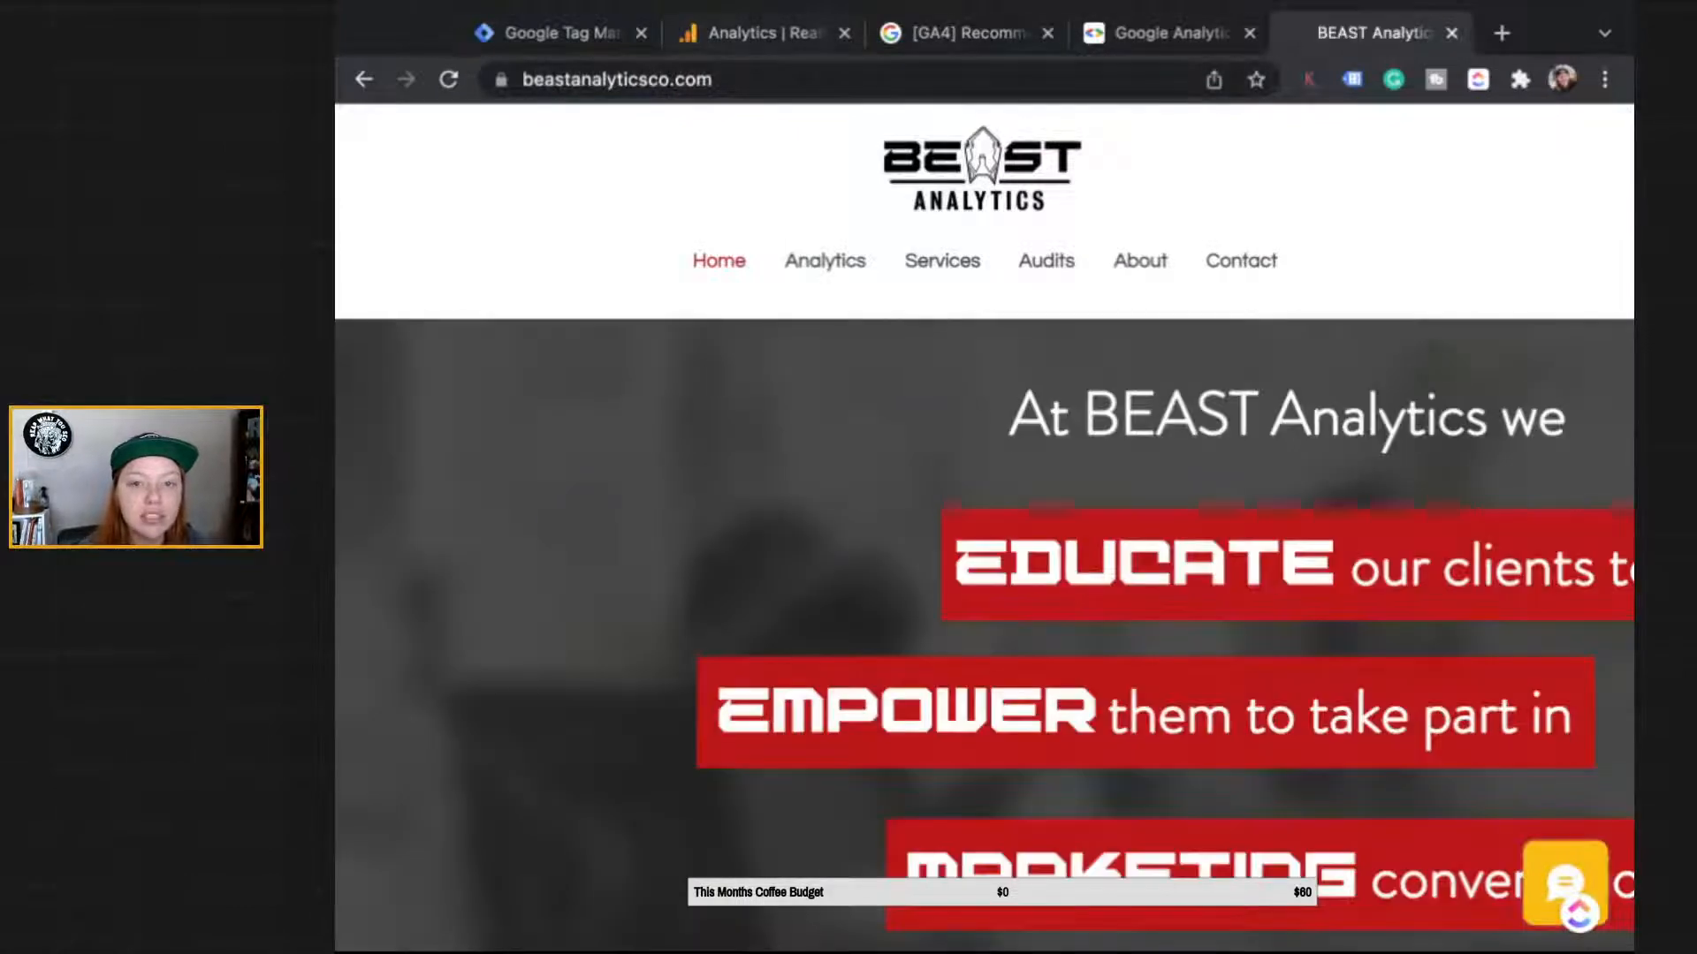
left_click(758, 32)
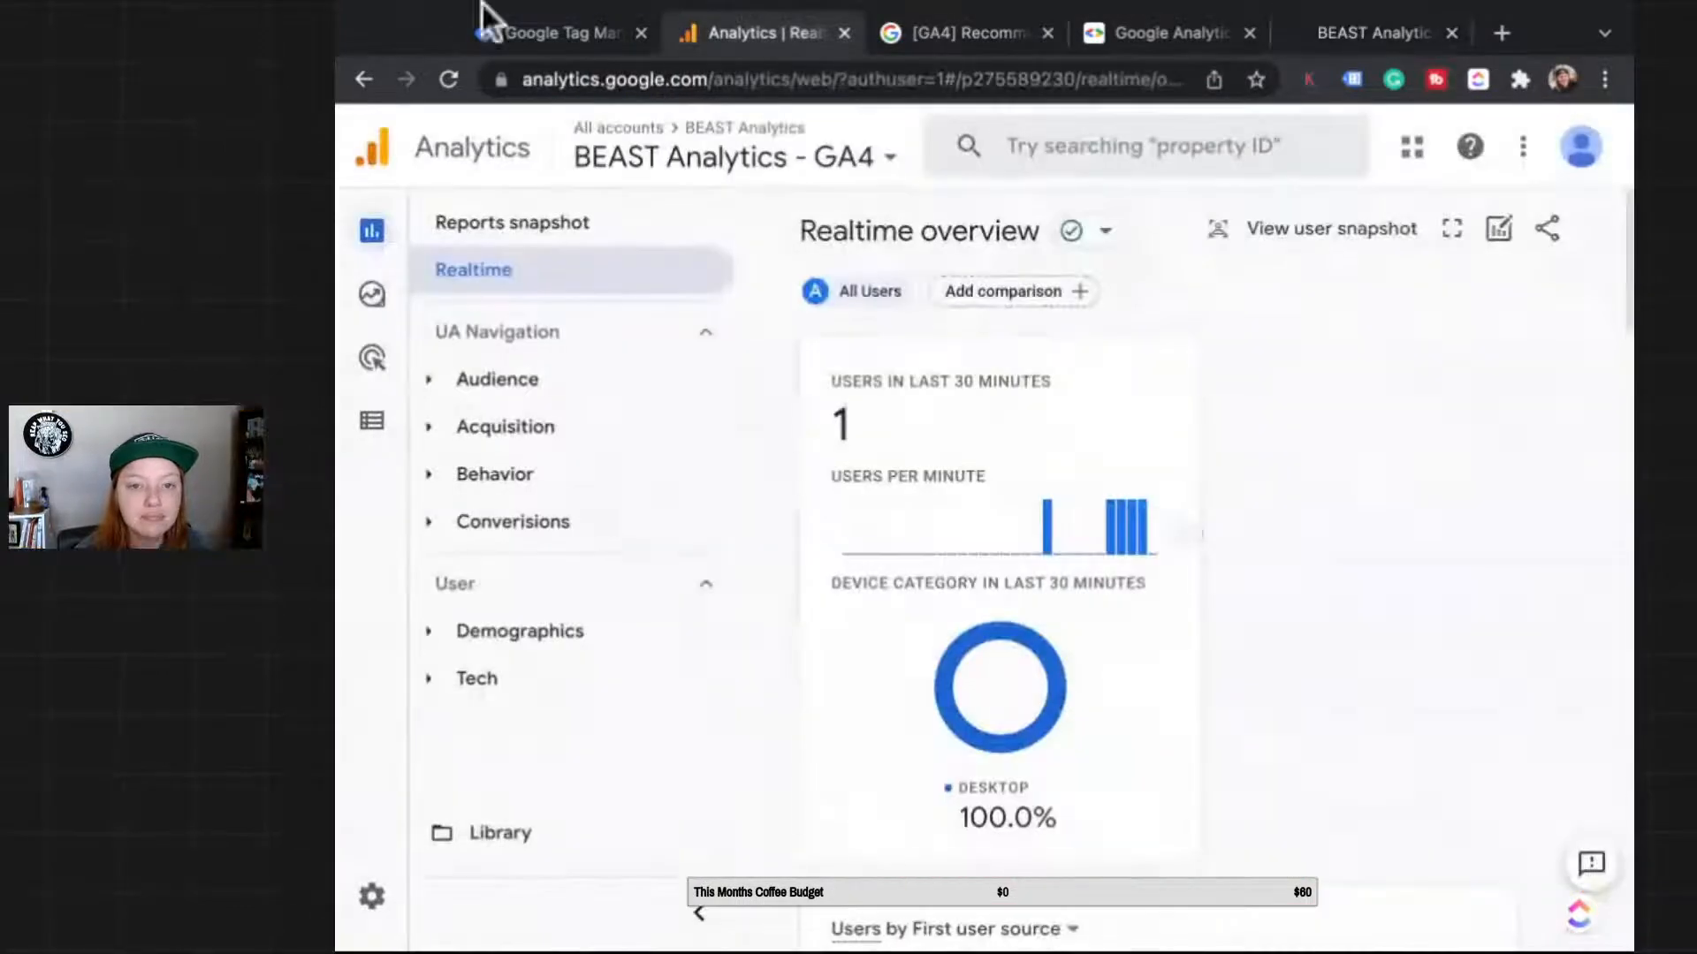
scroll(1212, 629, "down", 1)
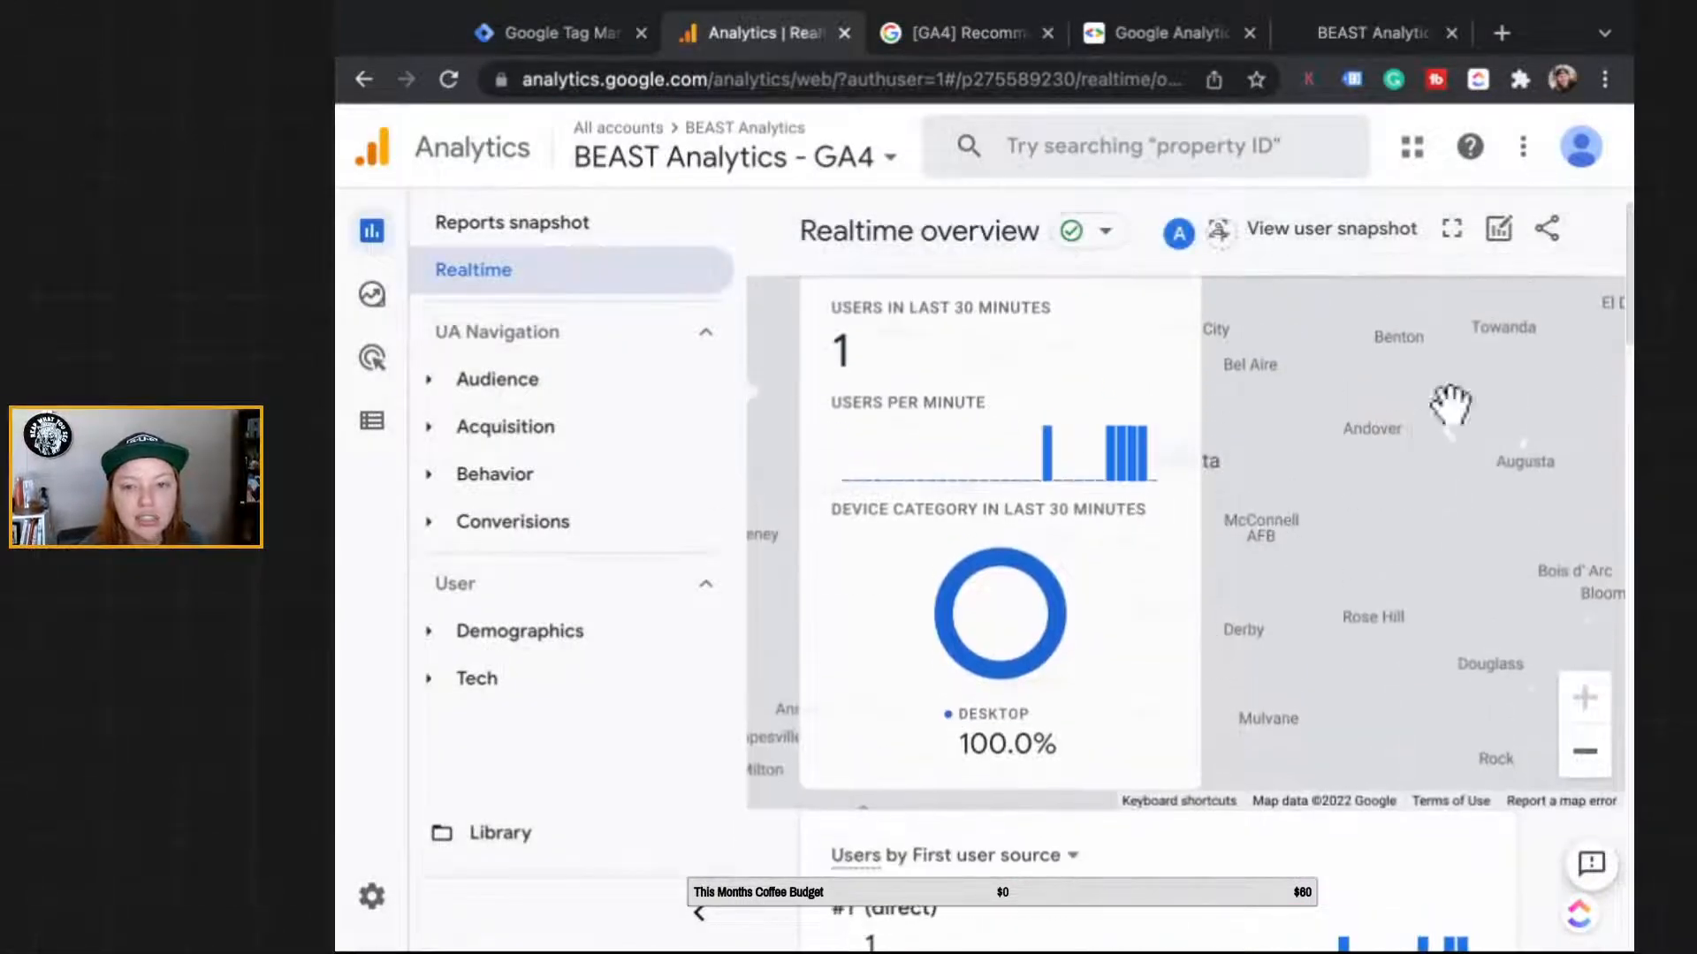
scroll(1436, 500, "up", 1)
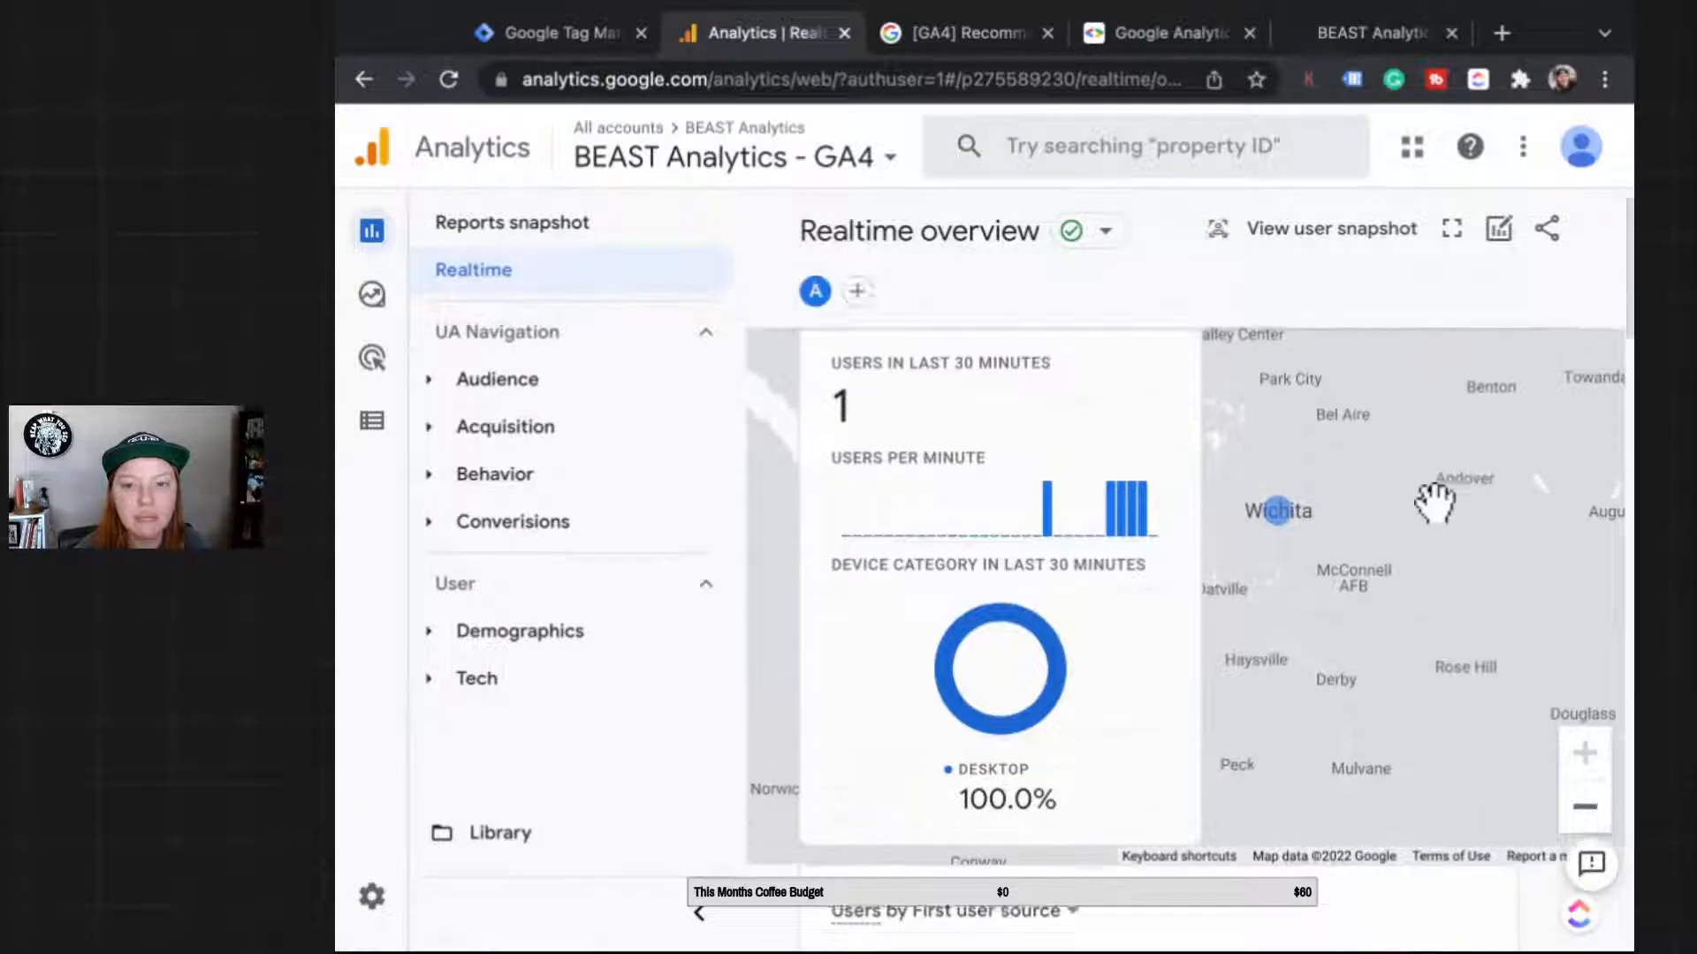
scroll(1436, 501, "down", 6)
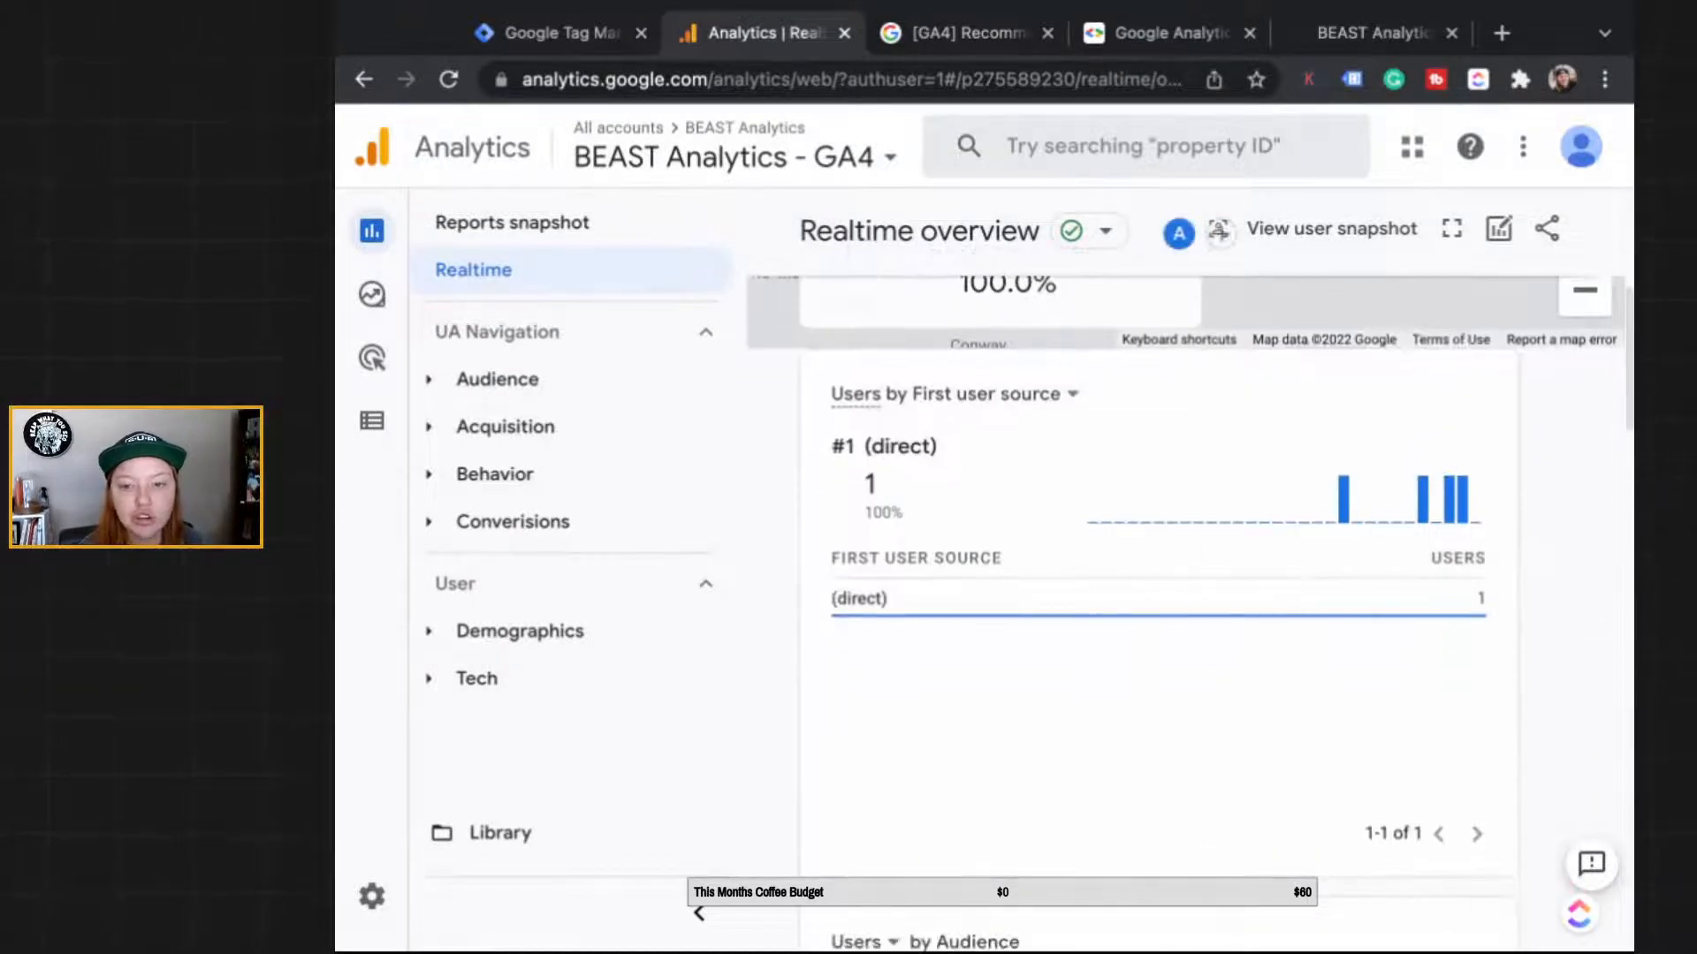
scroll(1280, 652, "down", 8)
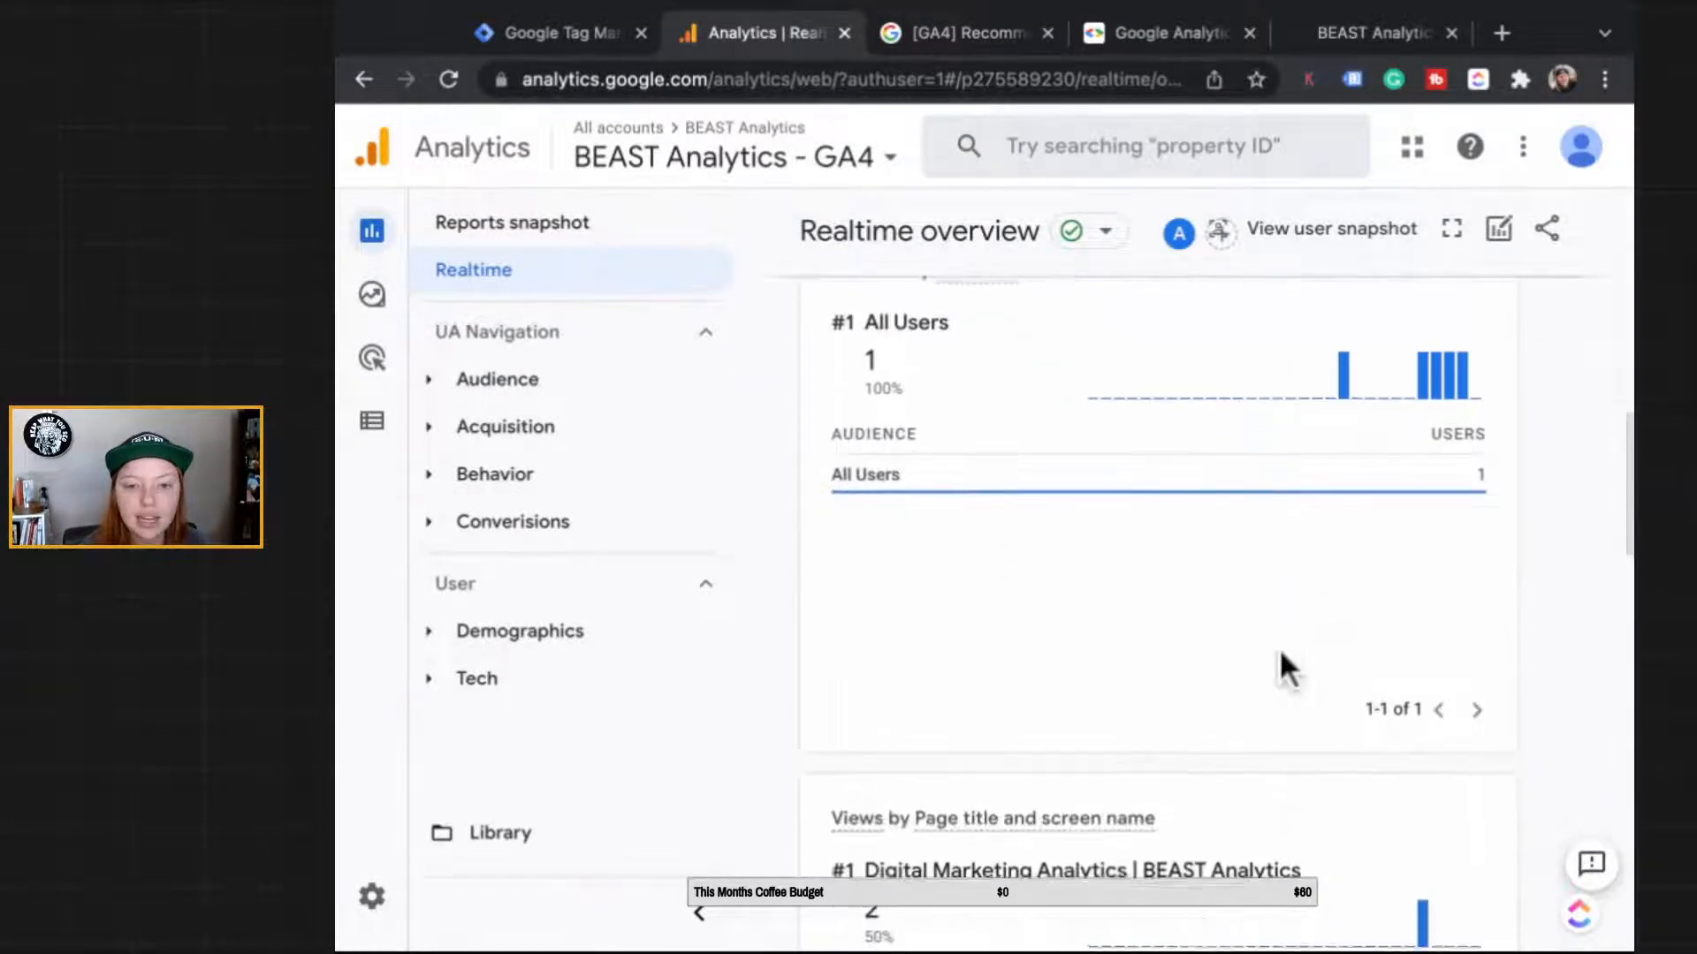
scroll(1283, 669, "down", 6)
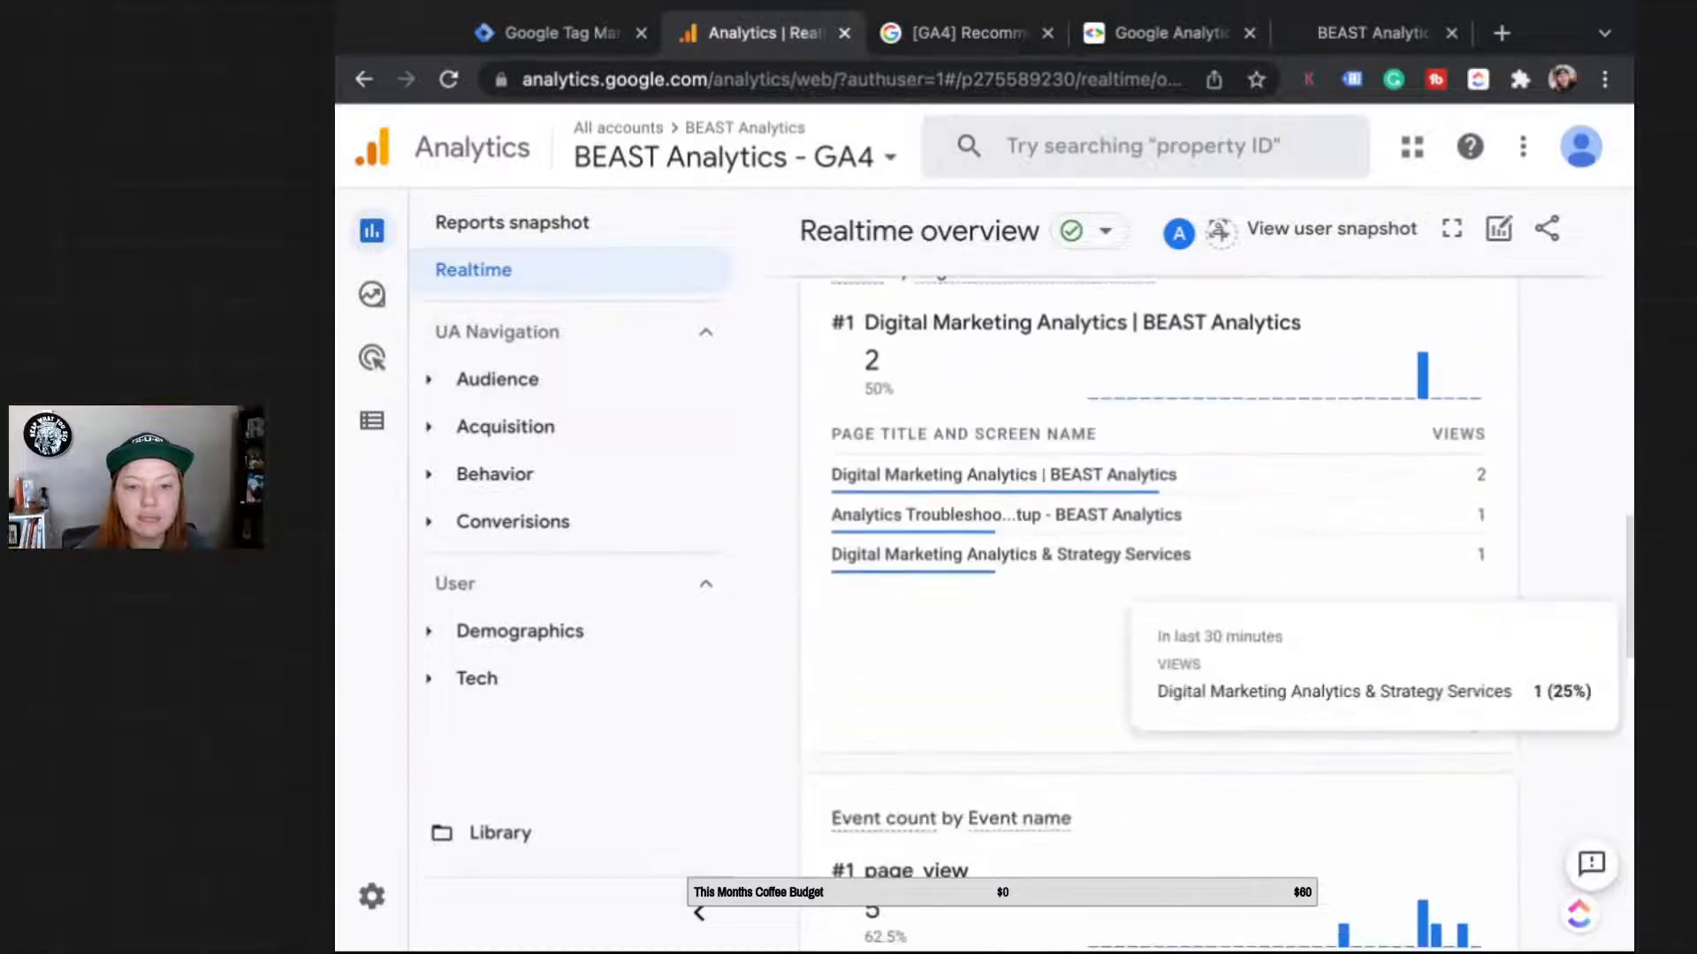
scroll(914, 458, "down", 6)
scroll(913, 458, "up", 1)
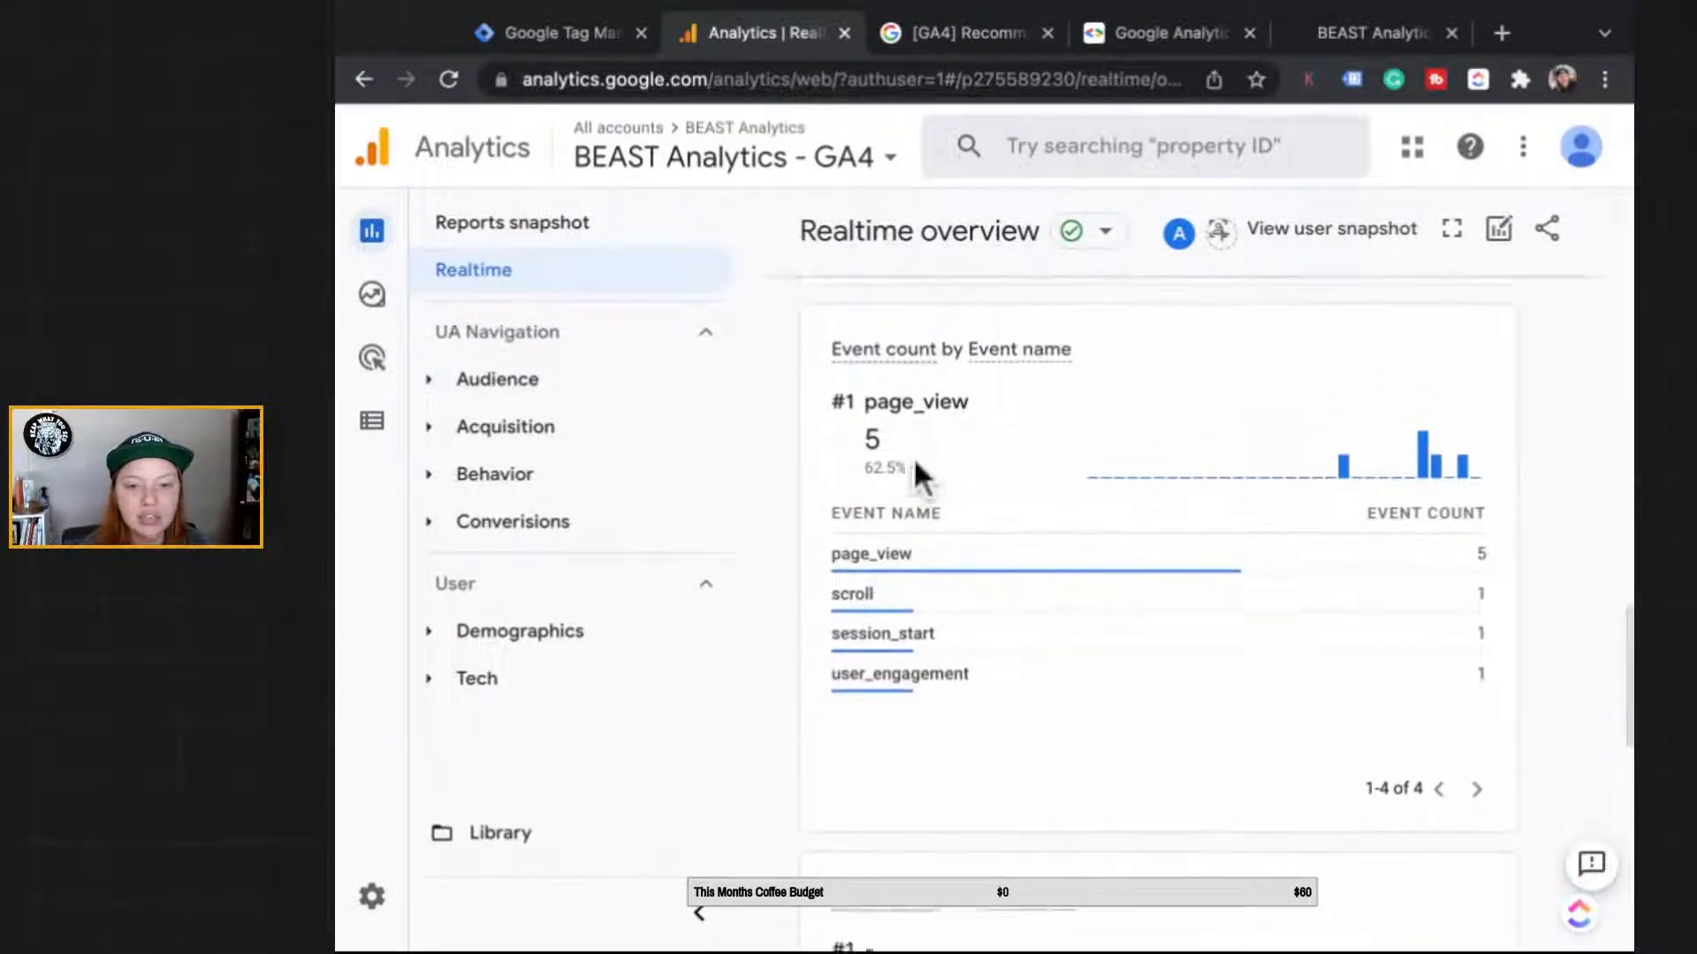
scroll(915, 458, "up", 1)
Step: Test-visit the BEAST Analytics Troubleshooting & Setup booking page, then return to GA4 Realtime
left_click(1372, 33)
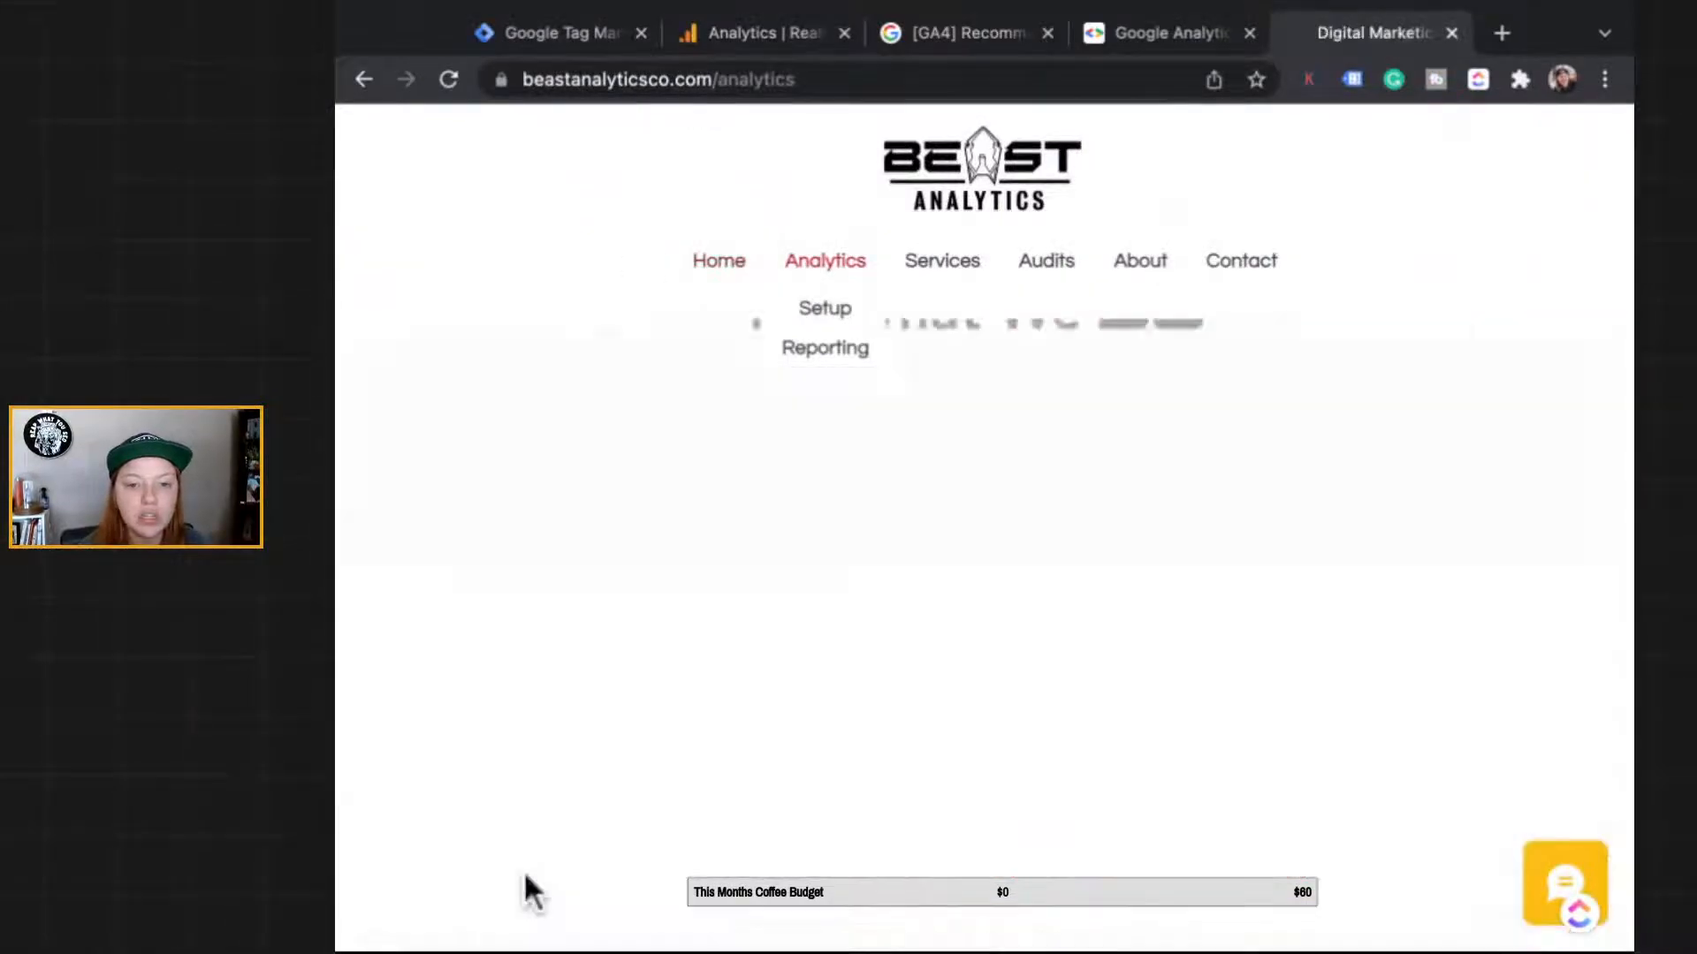
scroll(525, 886, "down", 15)
scroll(526, 886, "up", 5)
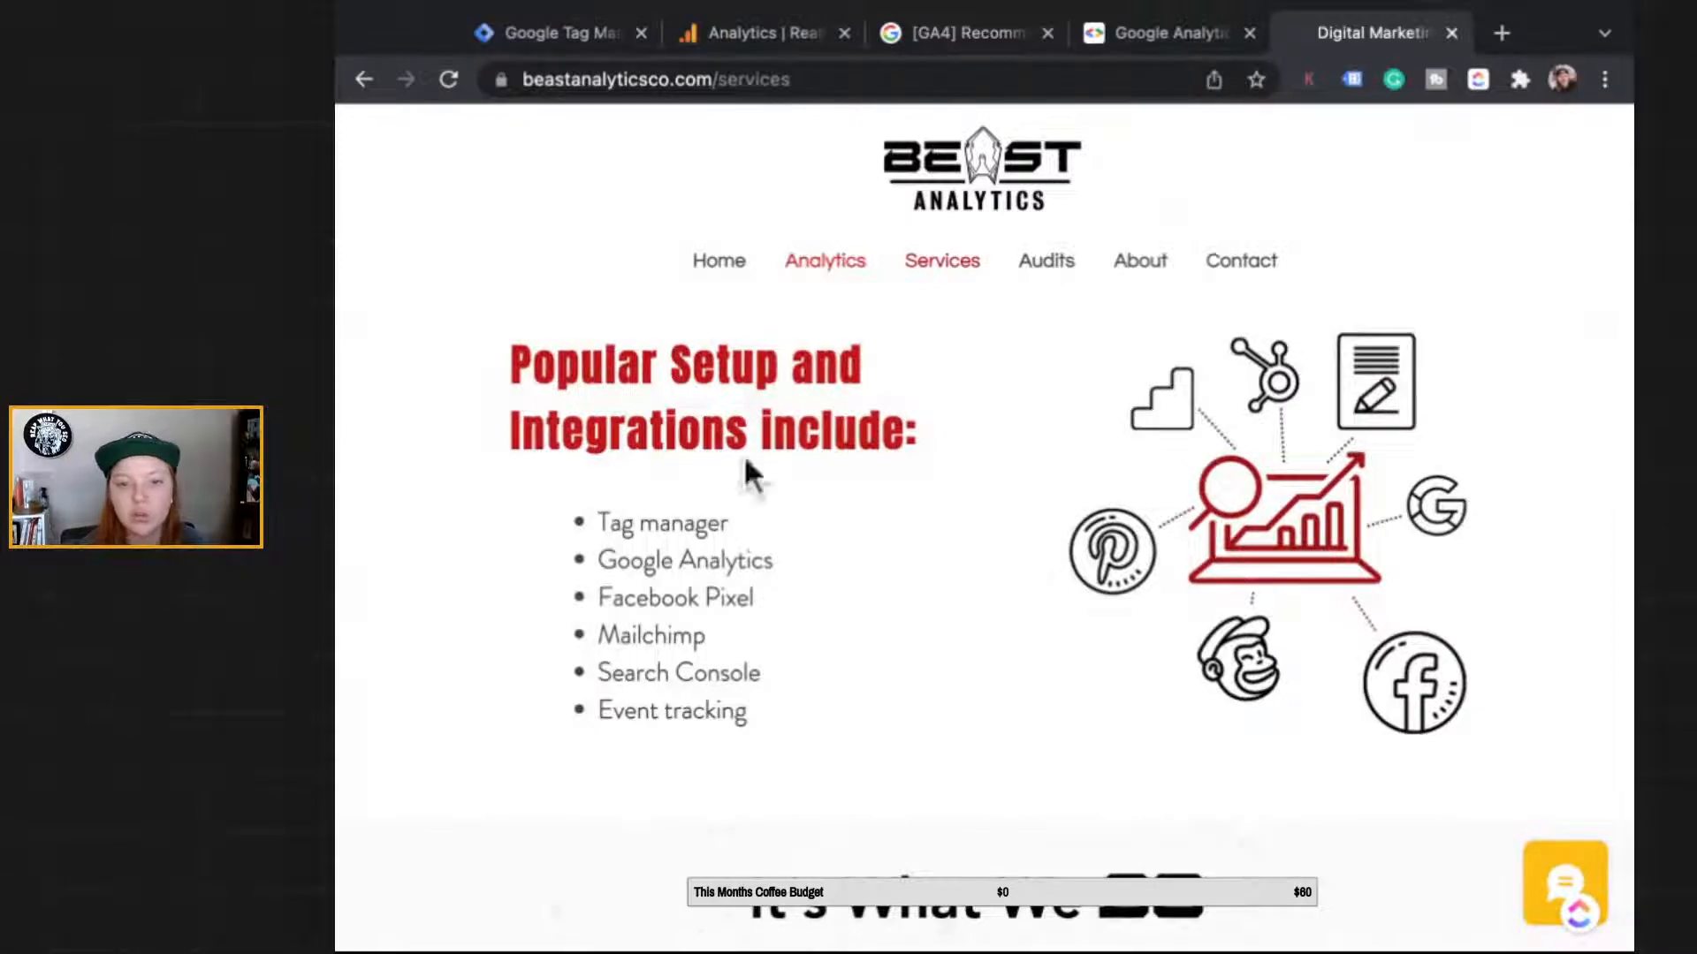
scroll(811, 399, "down", 15)
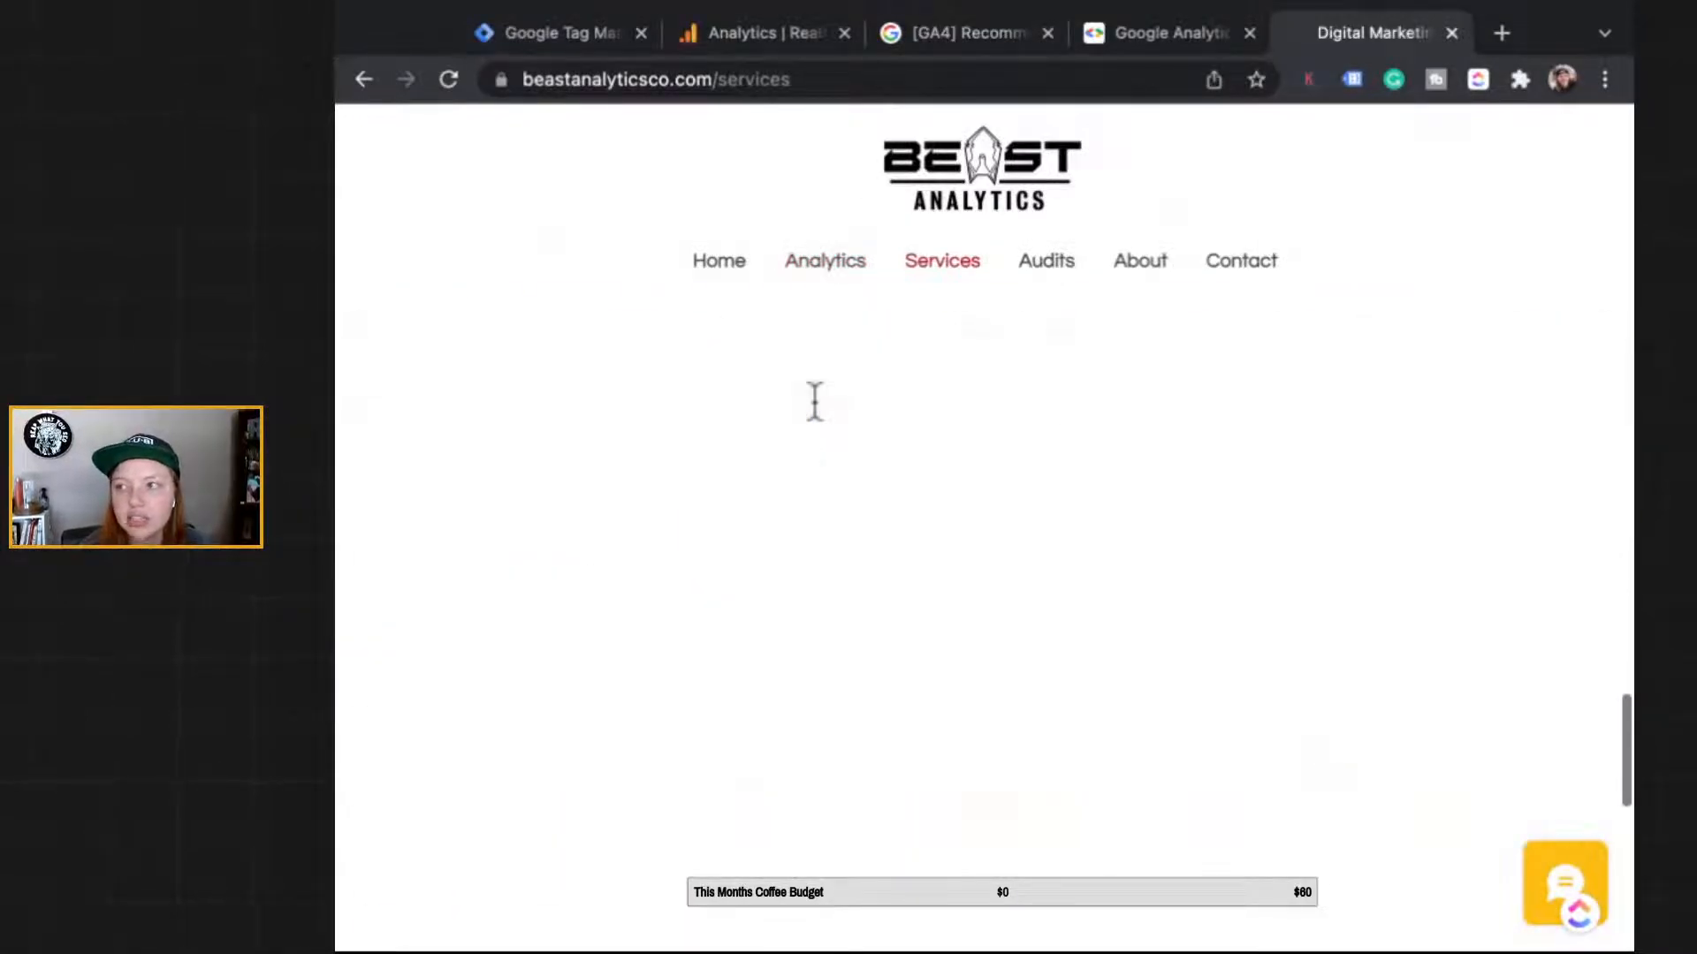
scroll(815, 402, "down", 9)
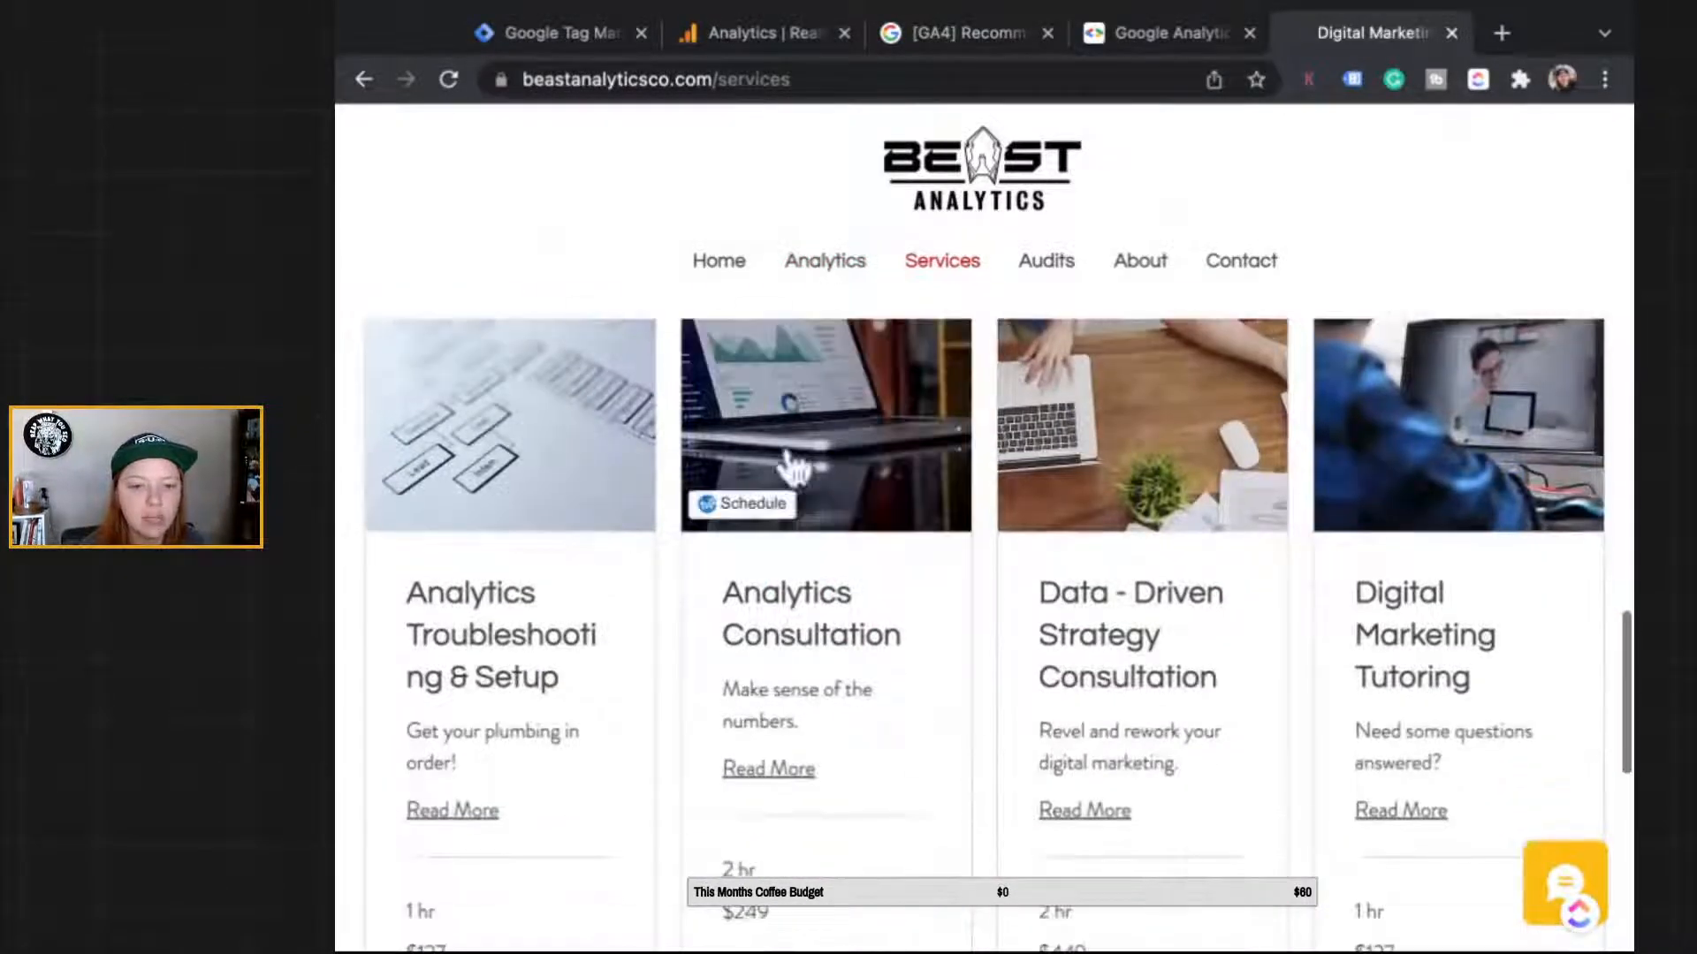
scroll(793, 468, "down", 3)
left_click(493, 807)
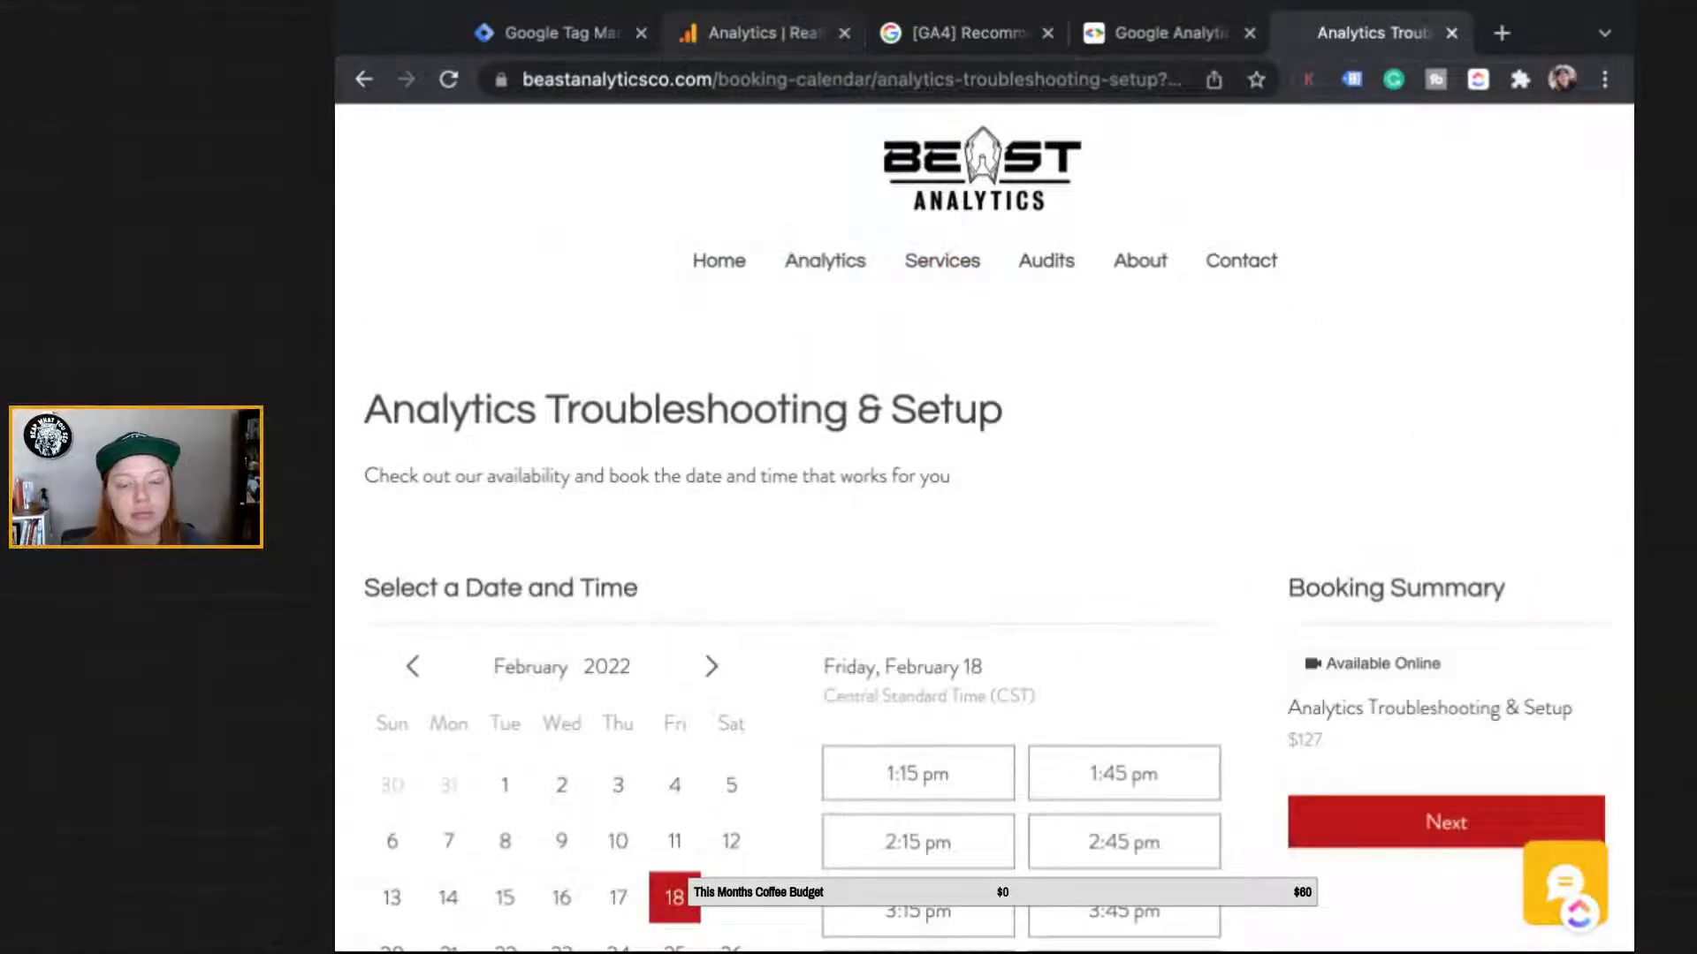
left_click(762, 34)
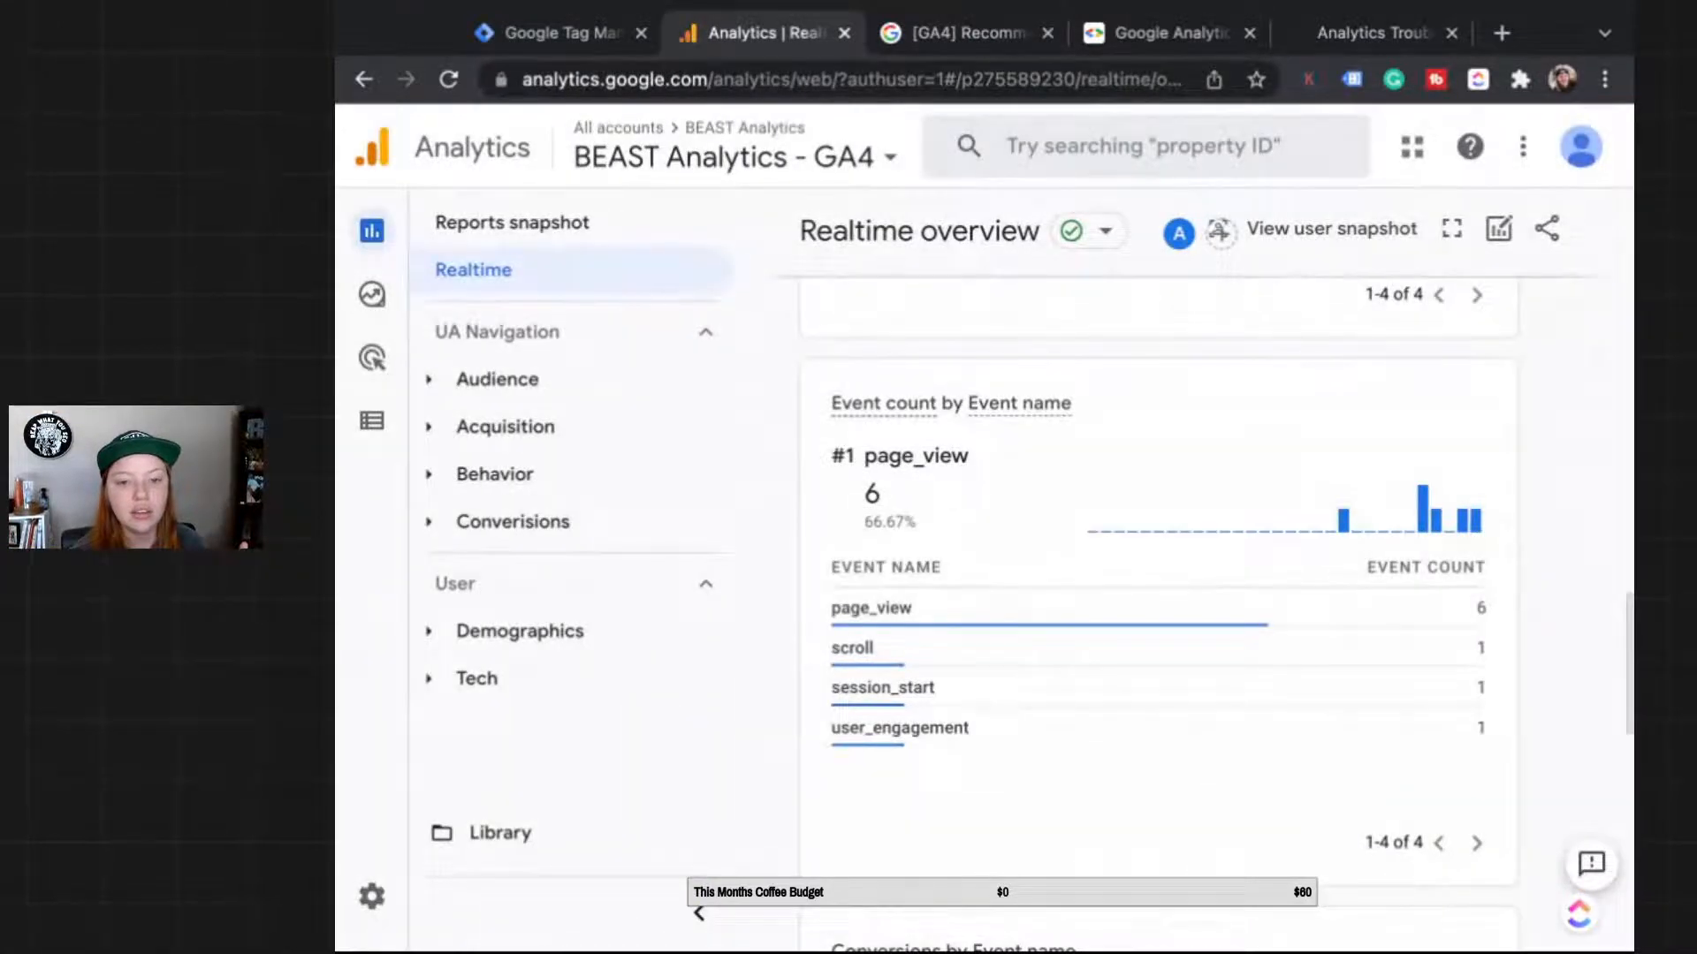
Step: In Realtime's Event count by Event name card, break user_engagement down into its parameter keys
scroll(1158, 574, "down", 5)
scroll(1157, 574, "up", 5)
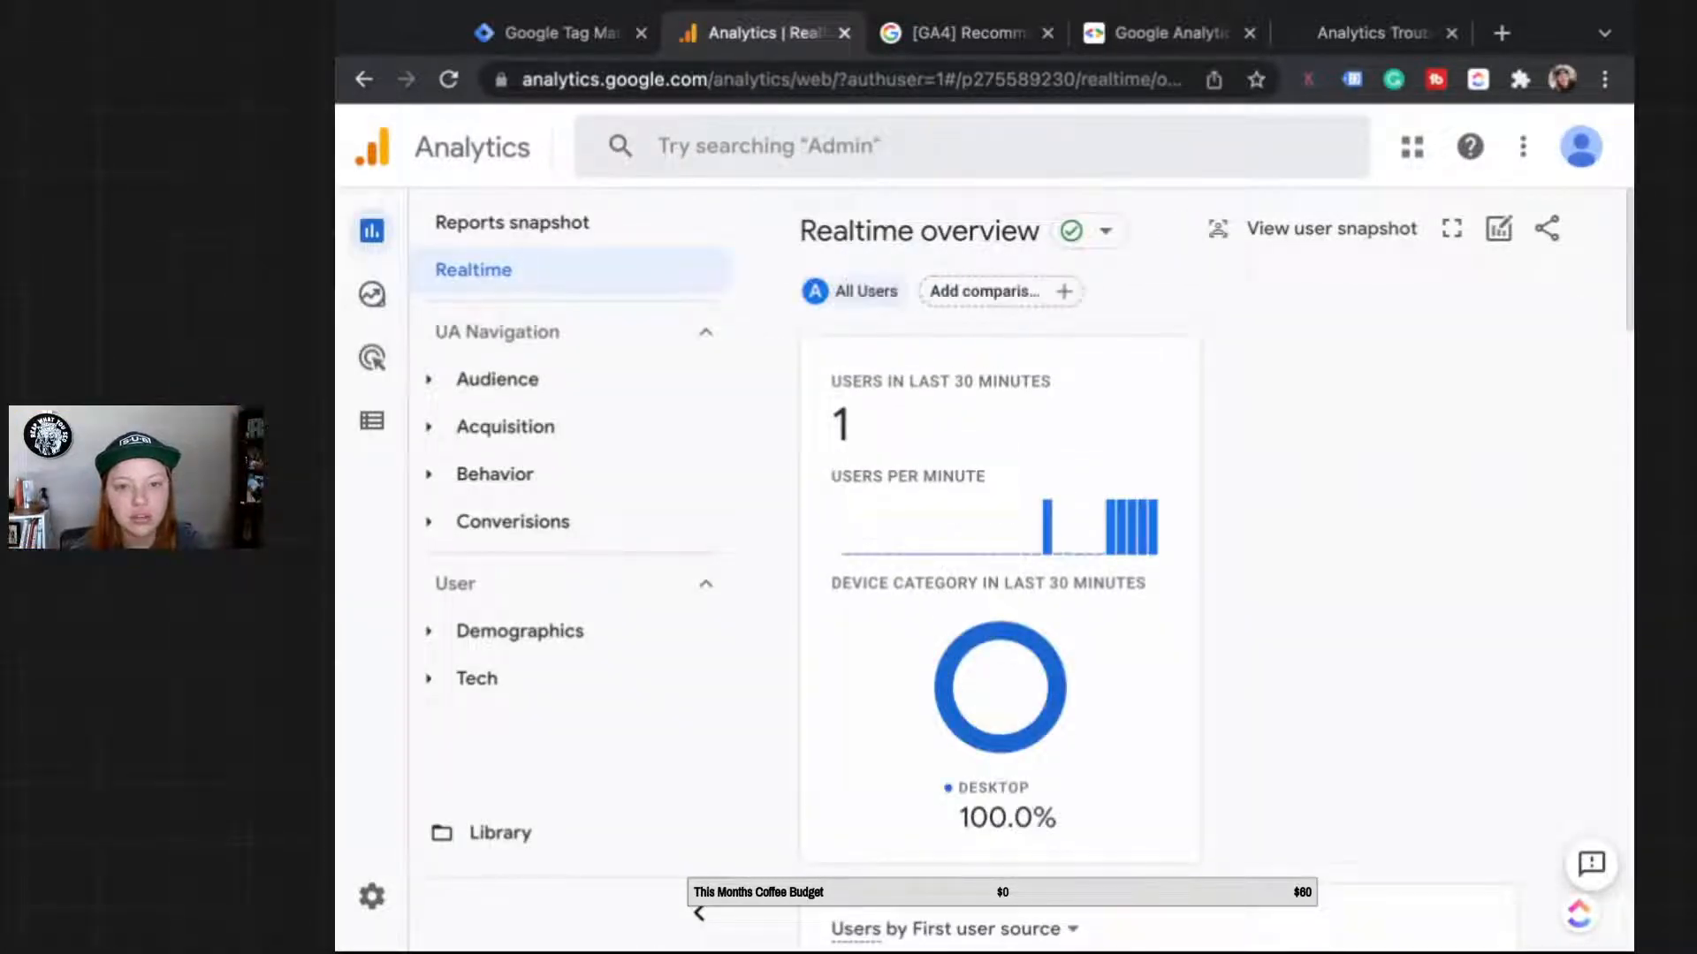
scroll(1158, 610, "down", 10)
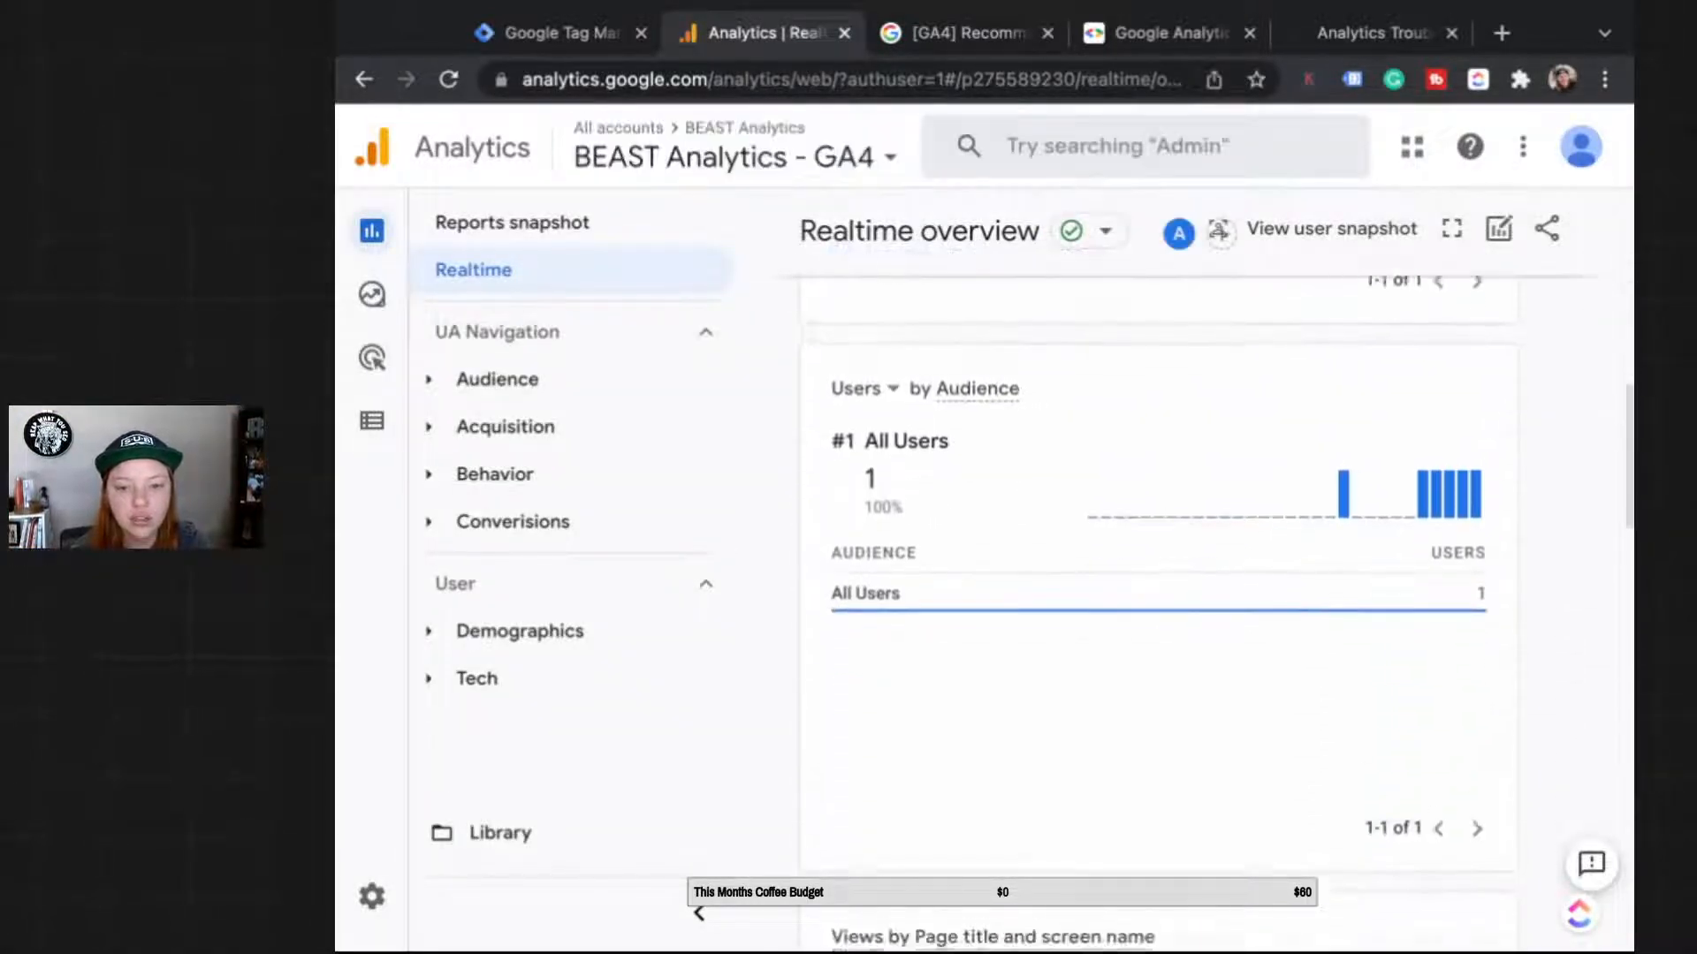
scroll(1157, 609, "down", 10)
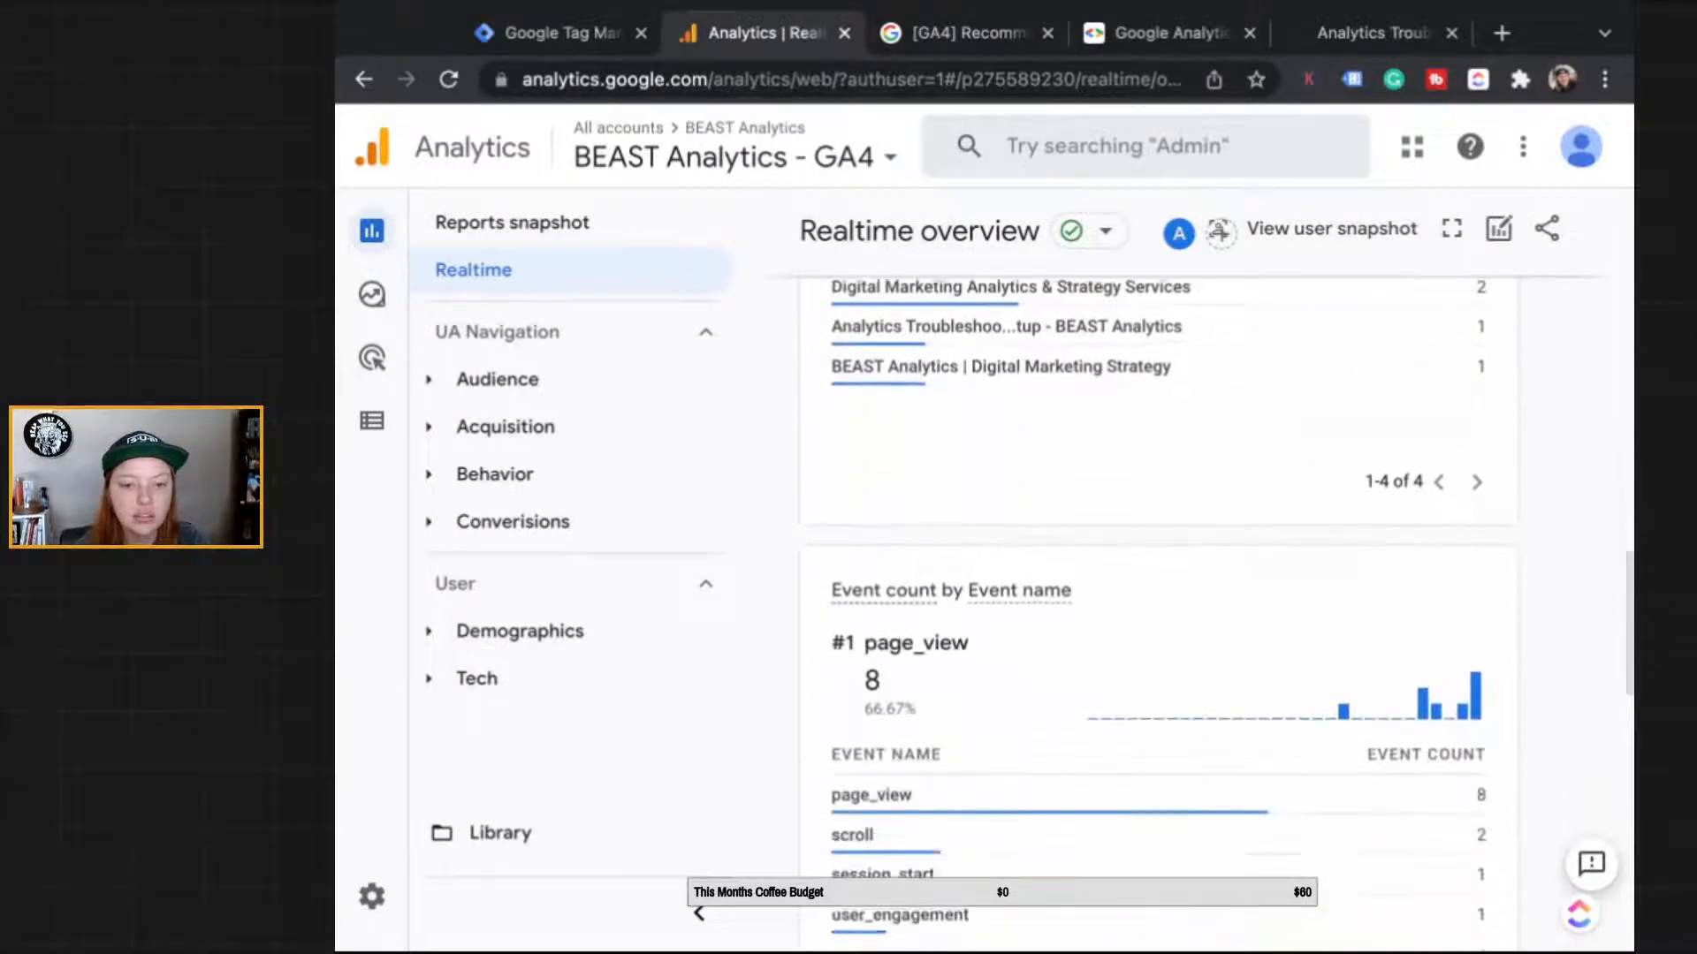
scroll(1325, 619, "down", 2)
left_click(1379, 720)
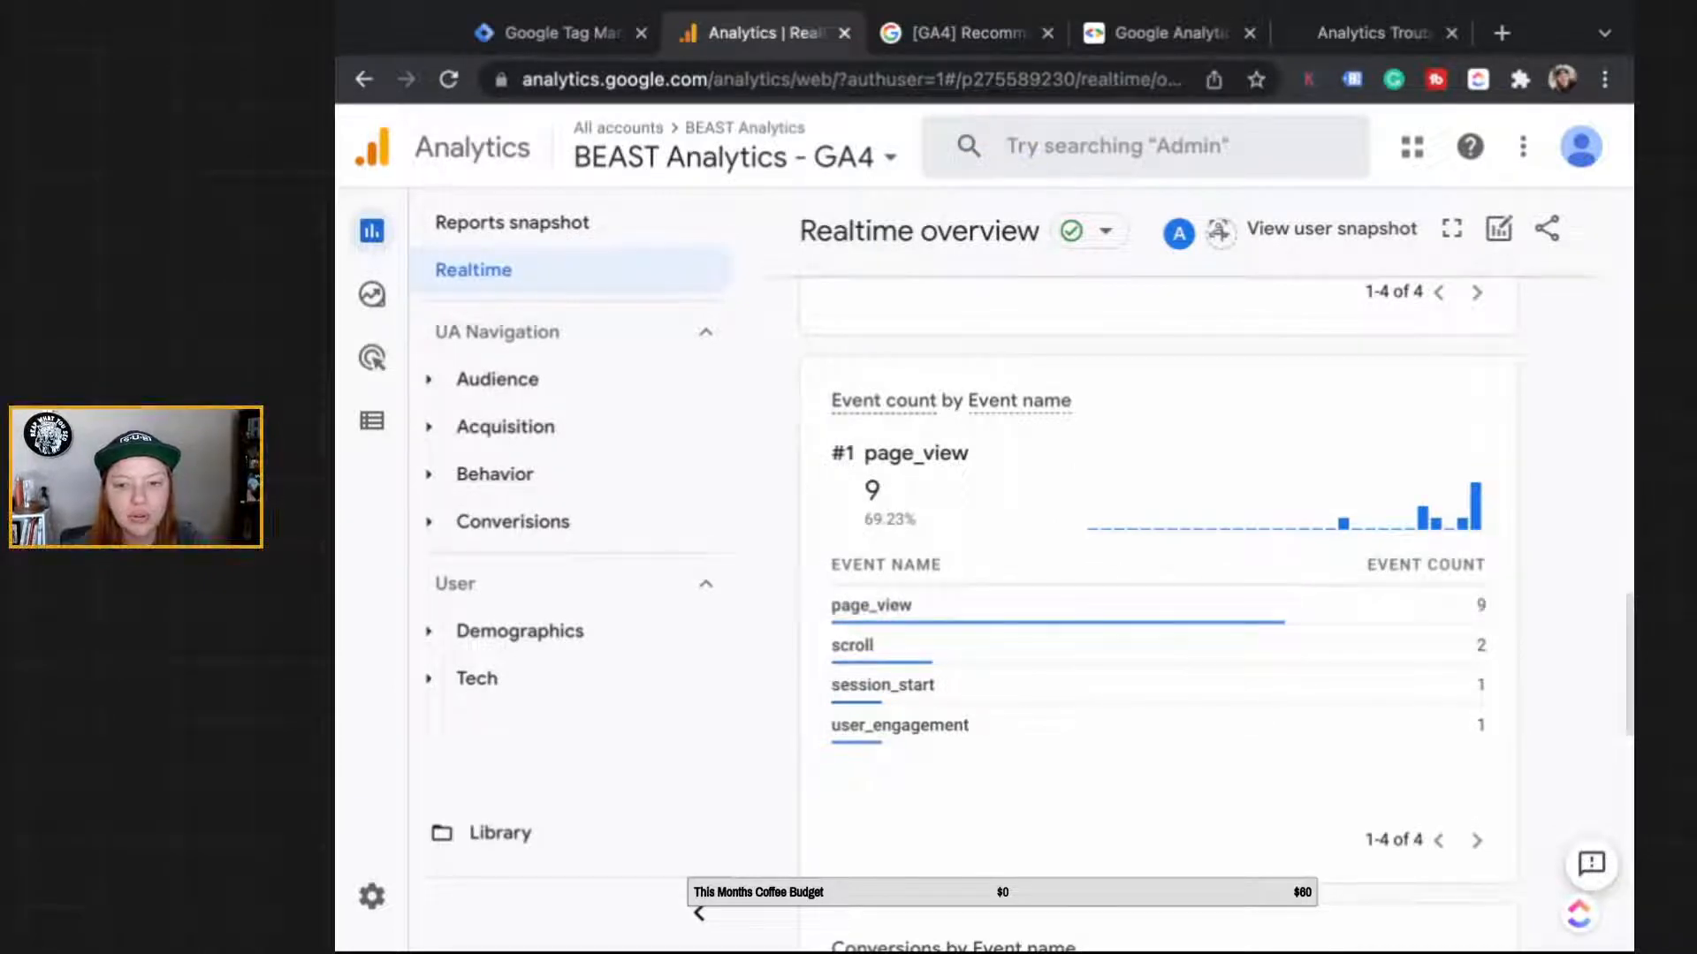
mouse_move(1474, 514)
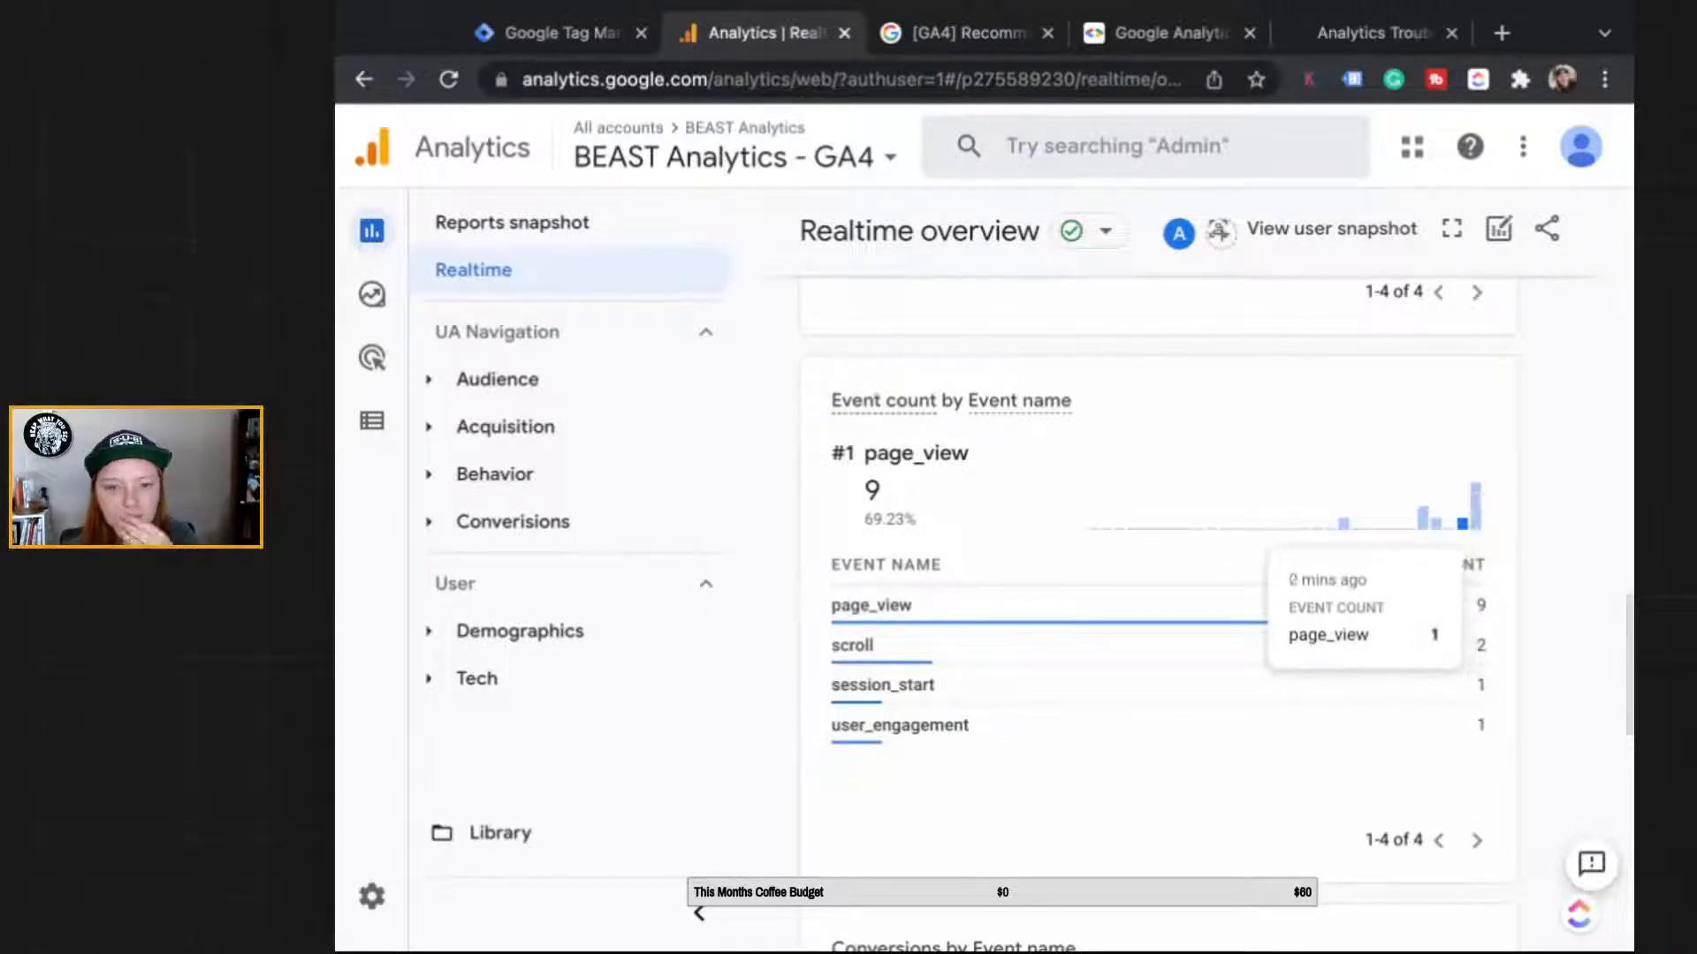
left_click(972, 723)
scroll(946, 627, "down", 1)
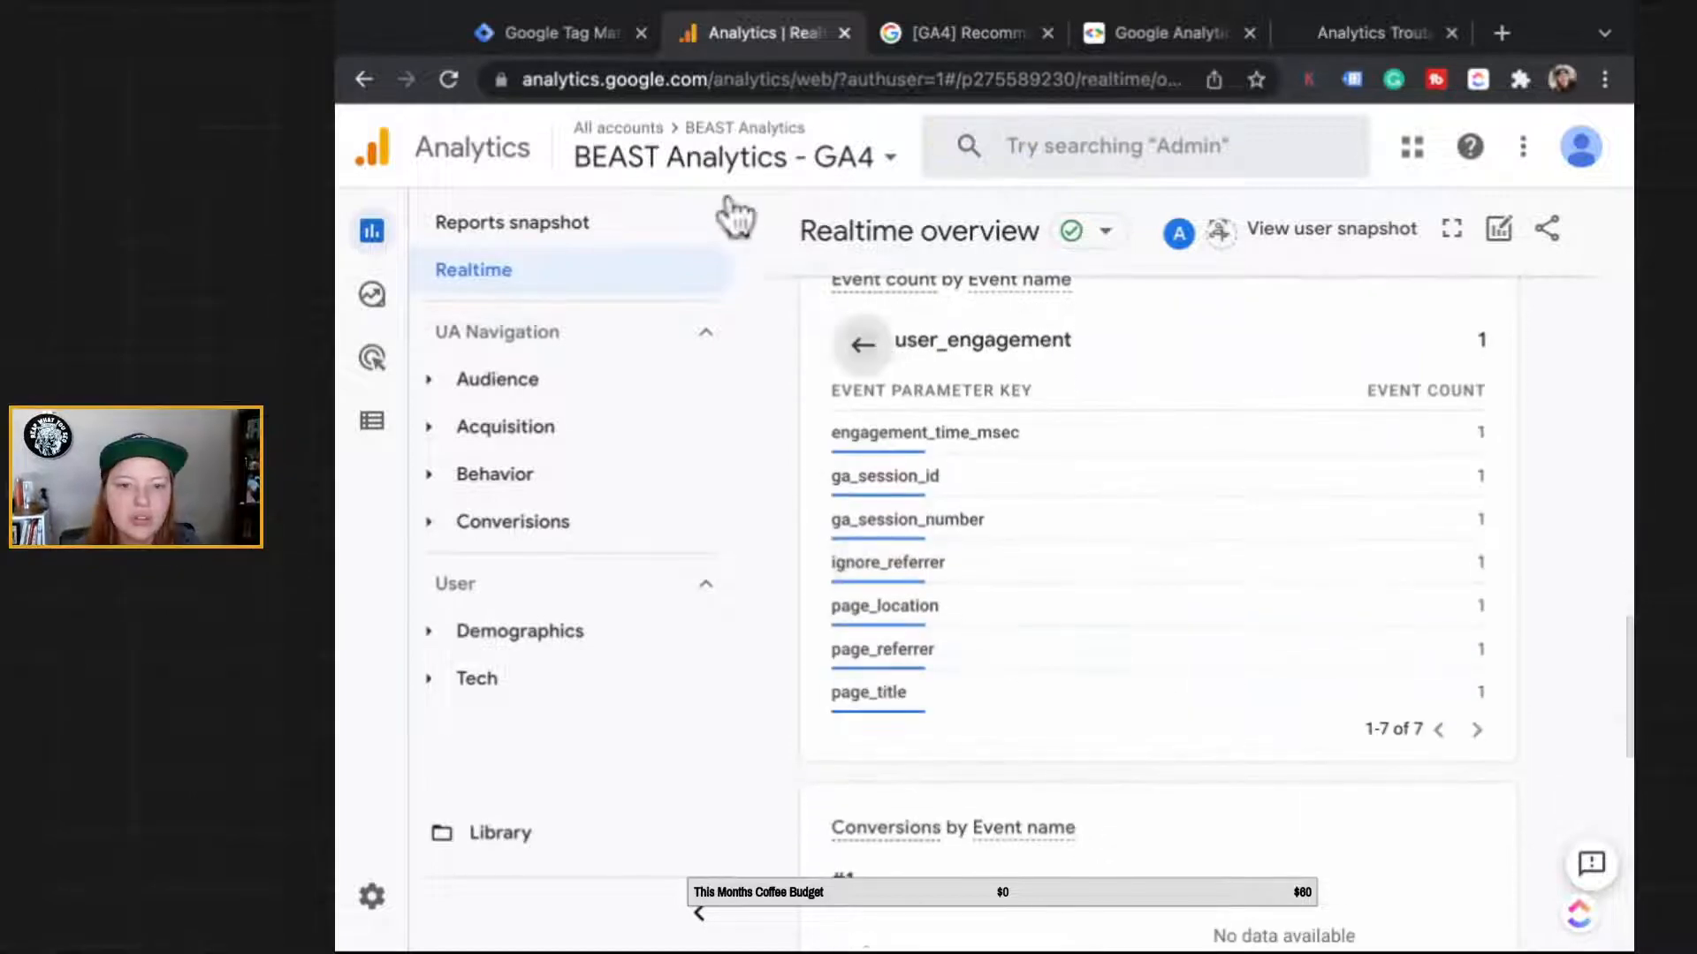
scroll(1383, 901, "down", 1)
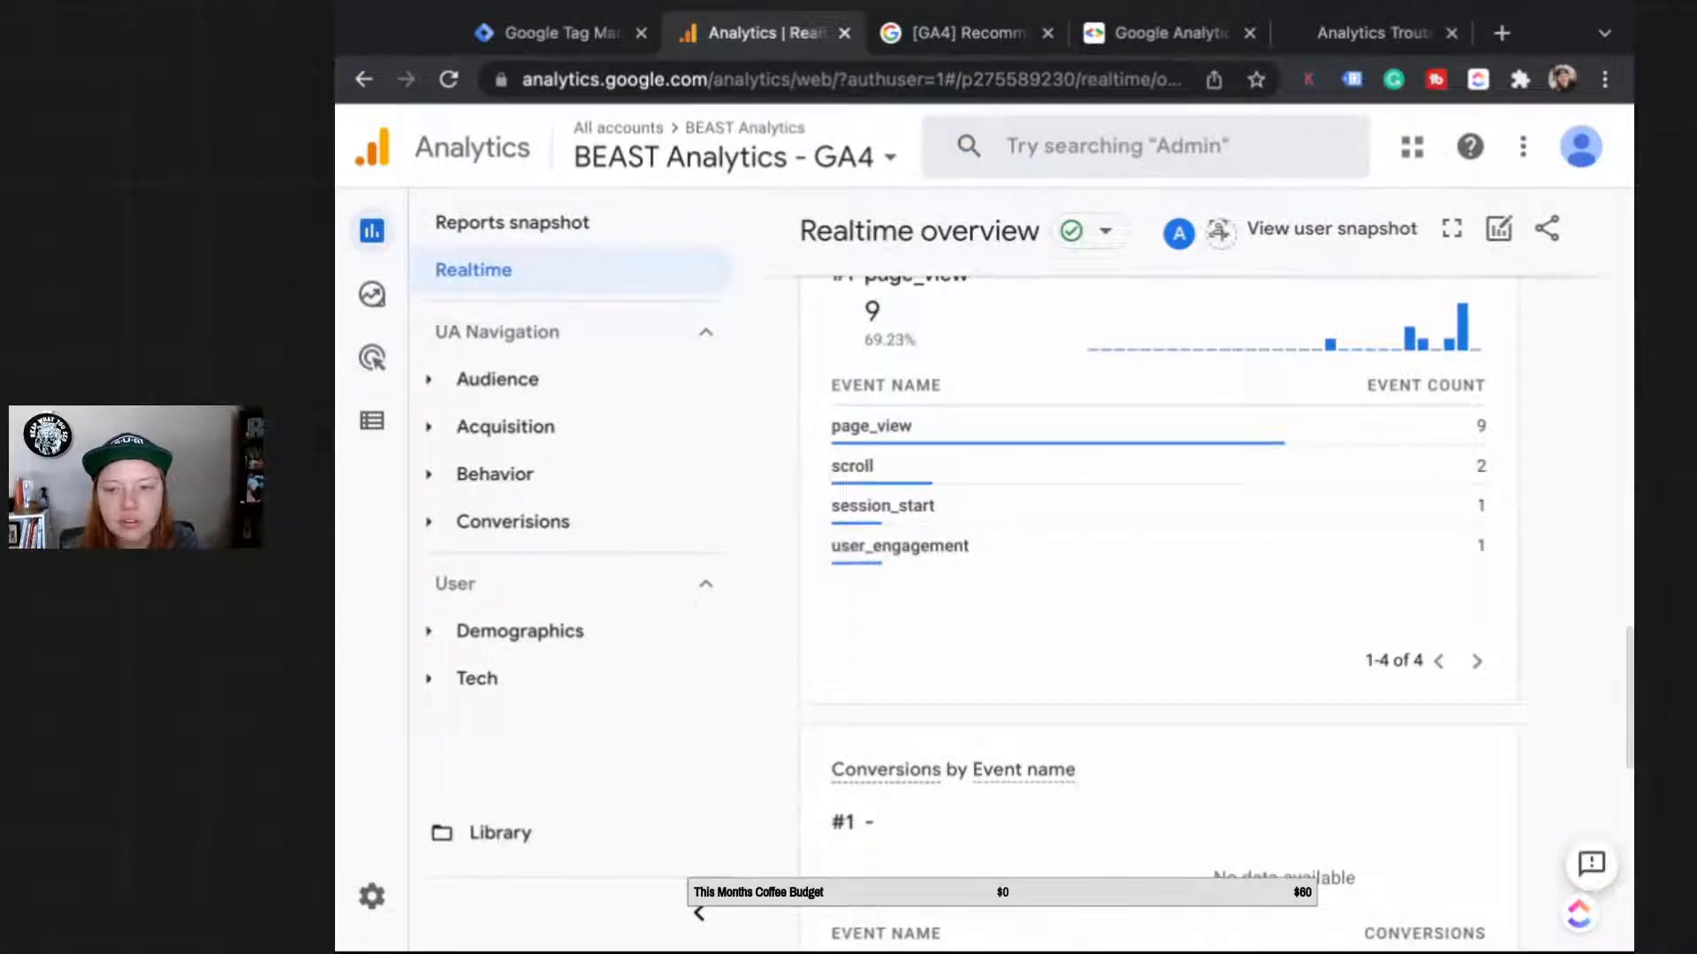
scroll(1131, 636, "up", 1)
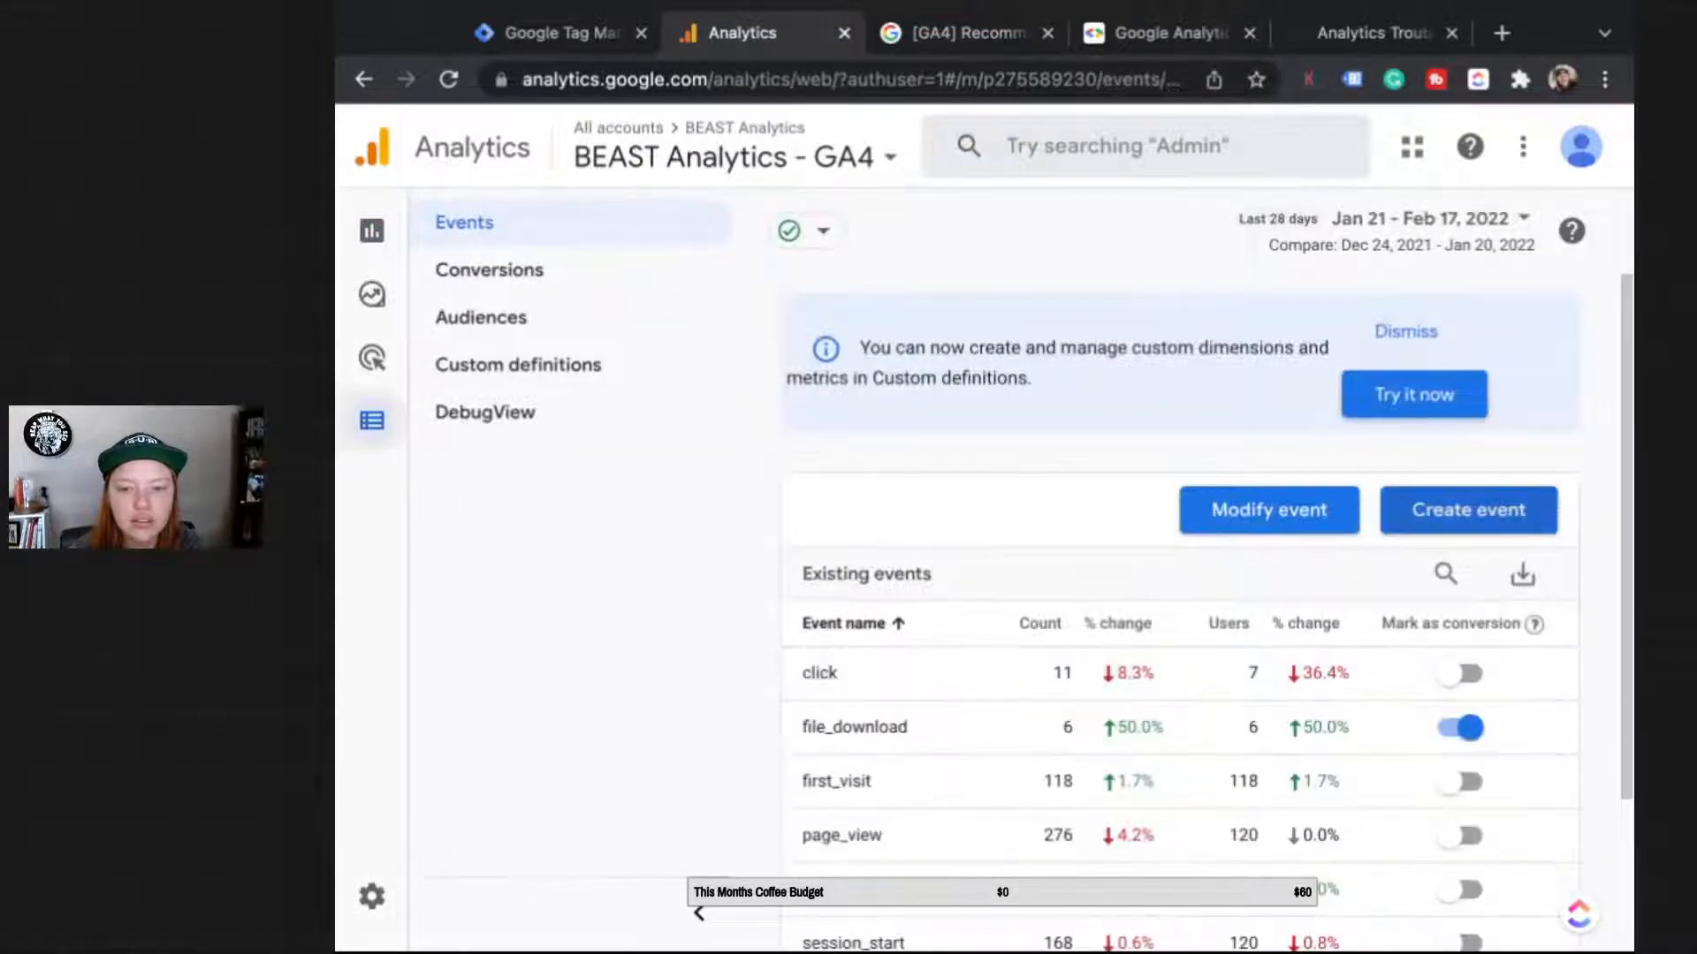
Step: Review the existing custom events list, close it, and open DebugView
left_click(1467, 510)
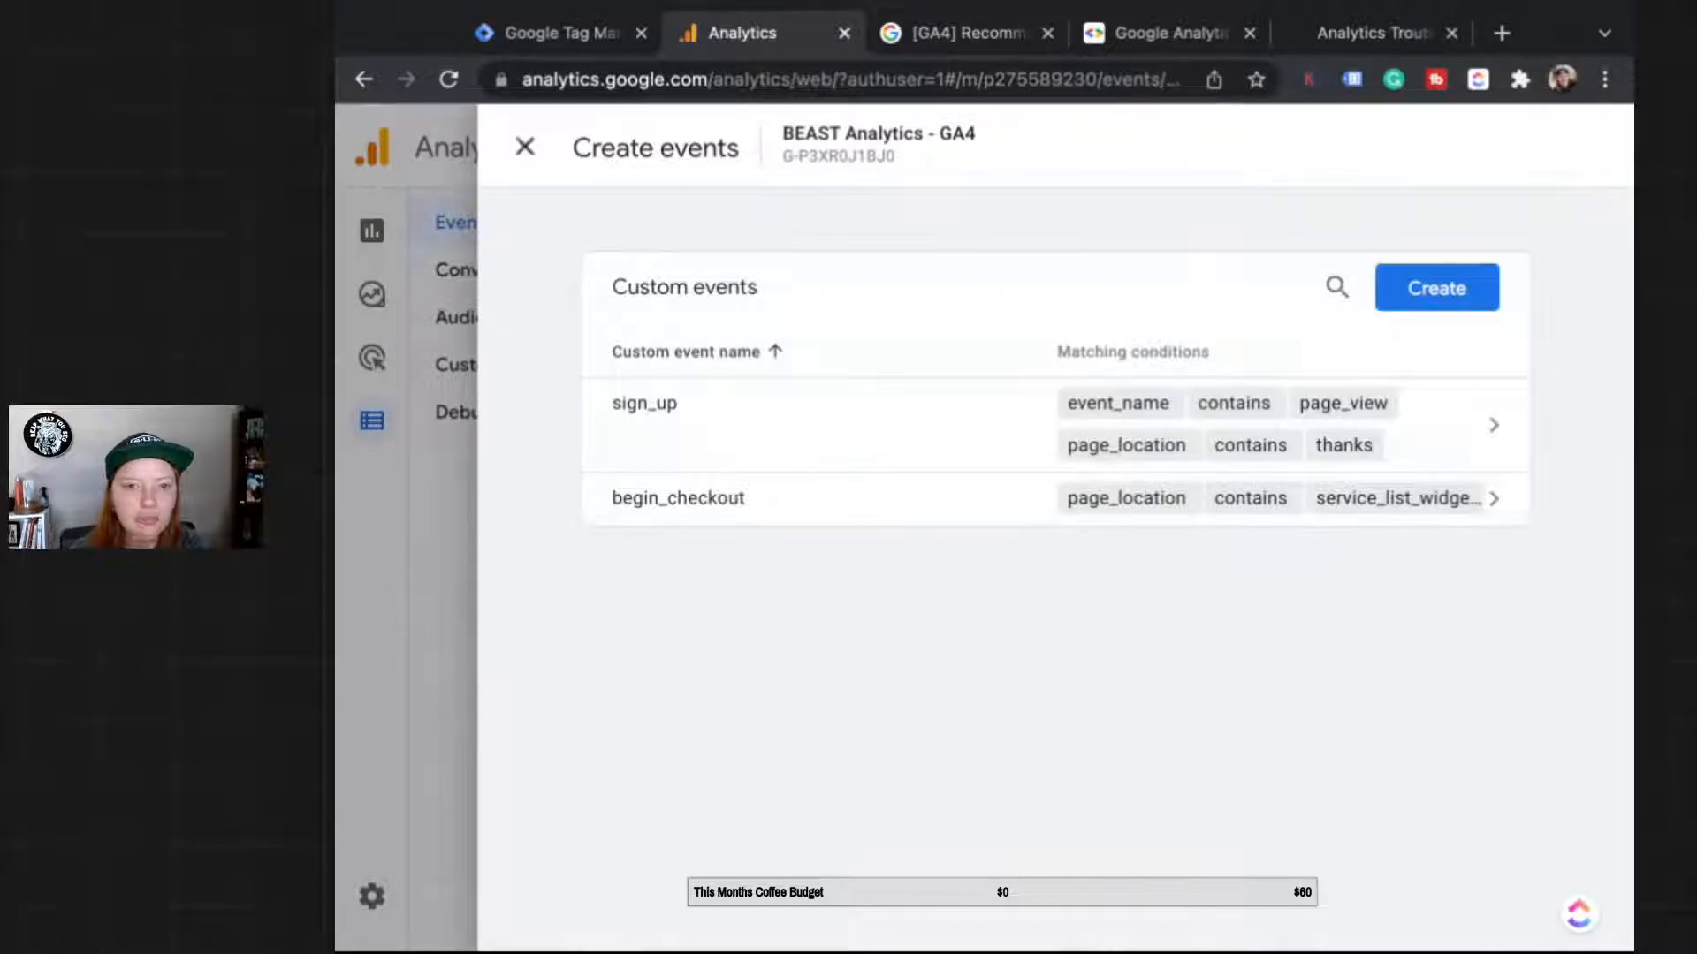
left_click(525, 147)
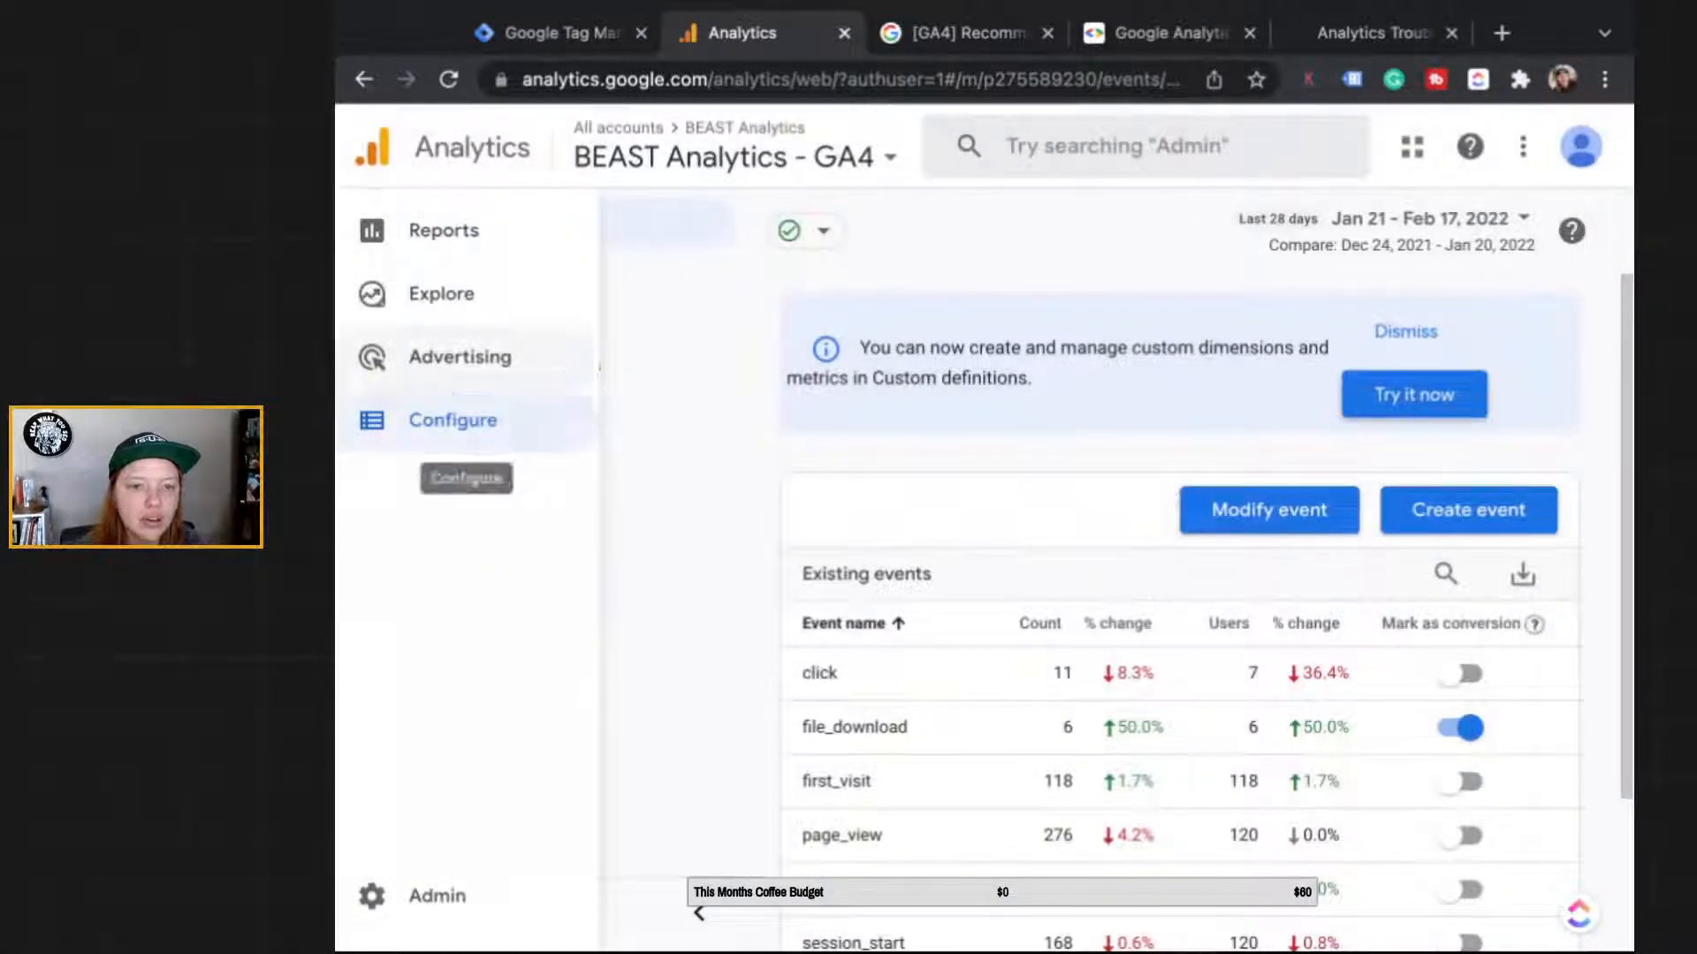
left_click(485, 412)
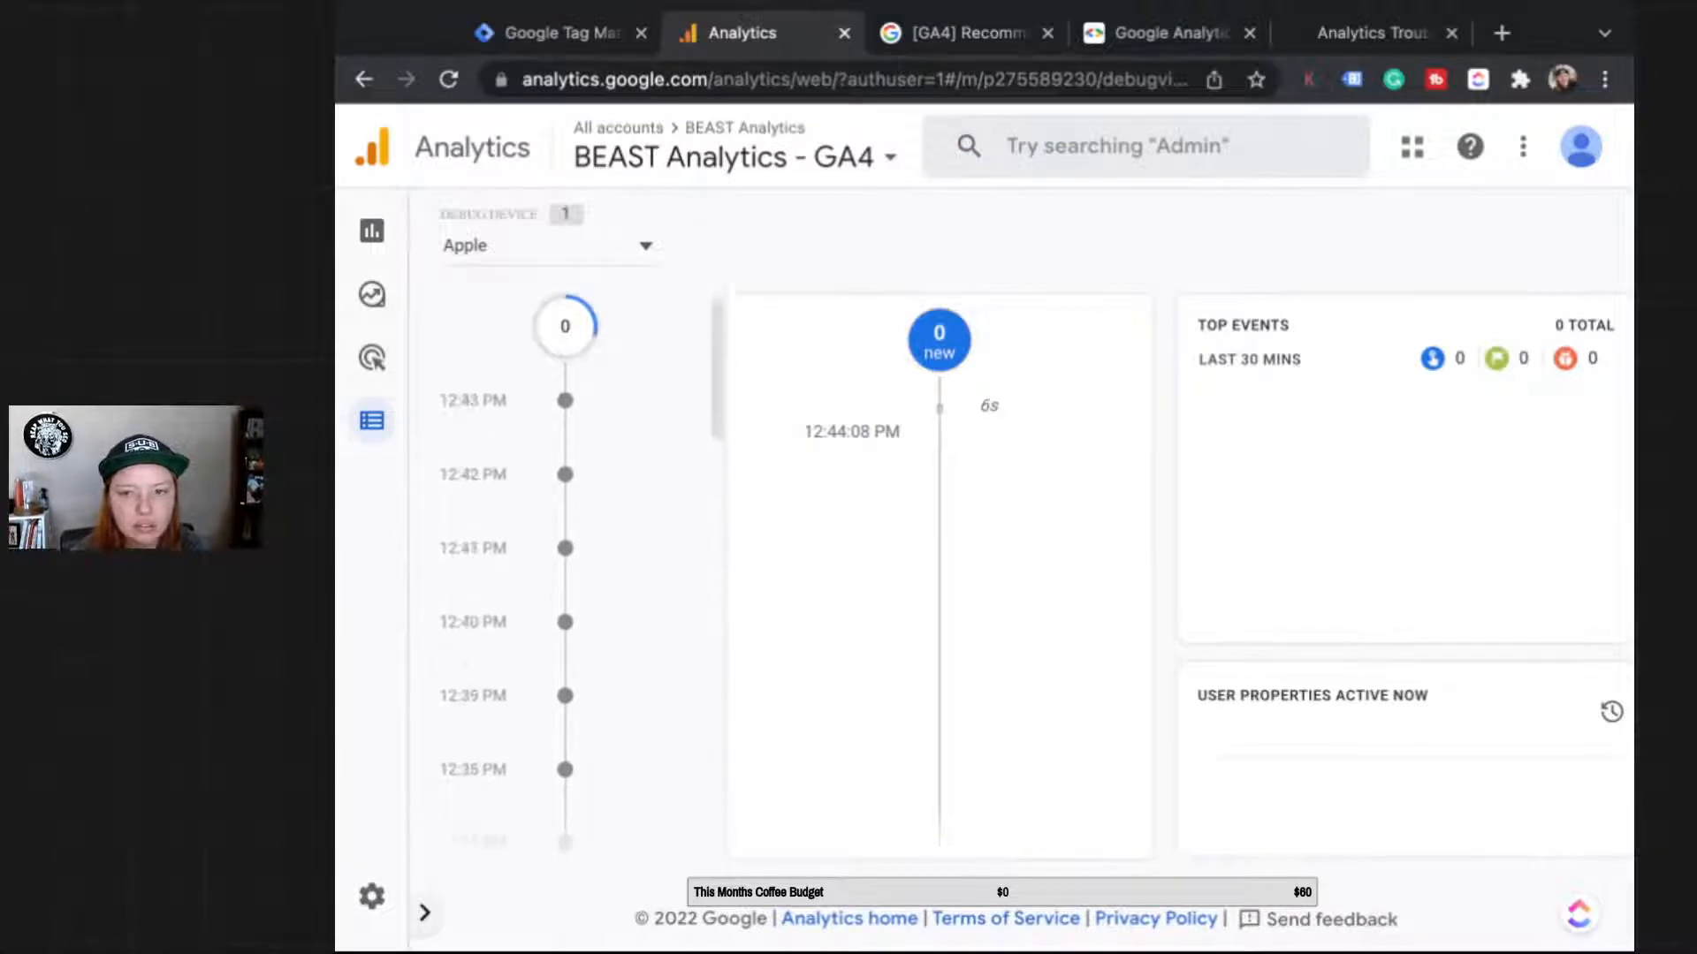
Step: Resume DebugView's seconds stream, load the site's Analytics > Setup page, then return to GA4
left_click(983, 676)
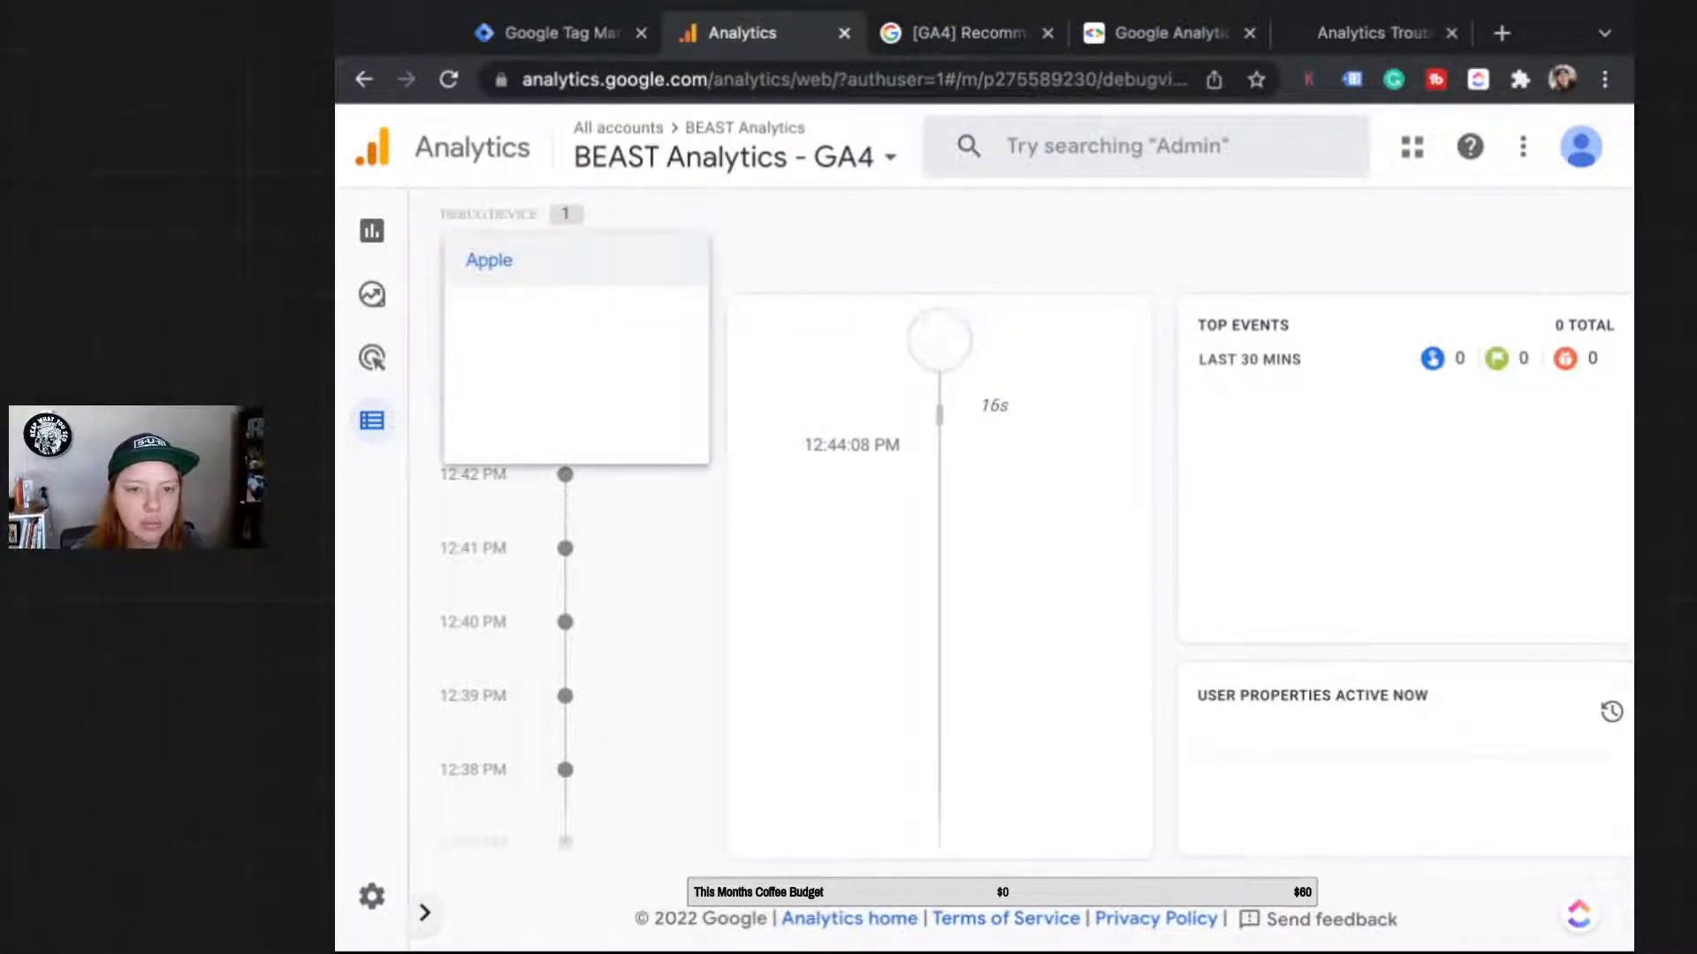
left_click(1374, 33)
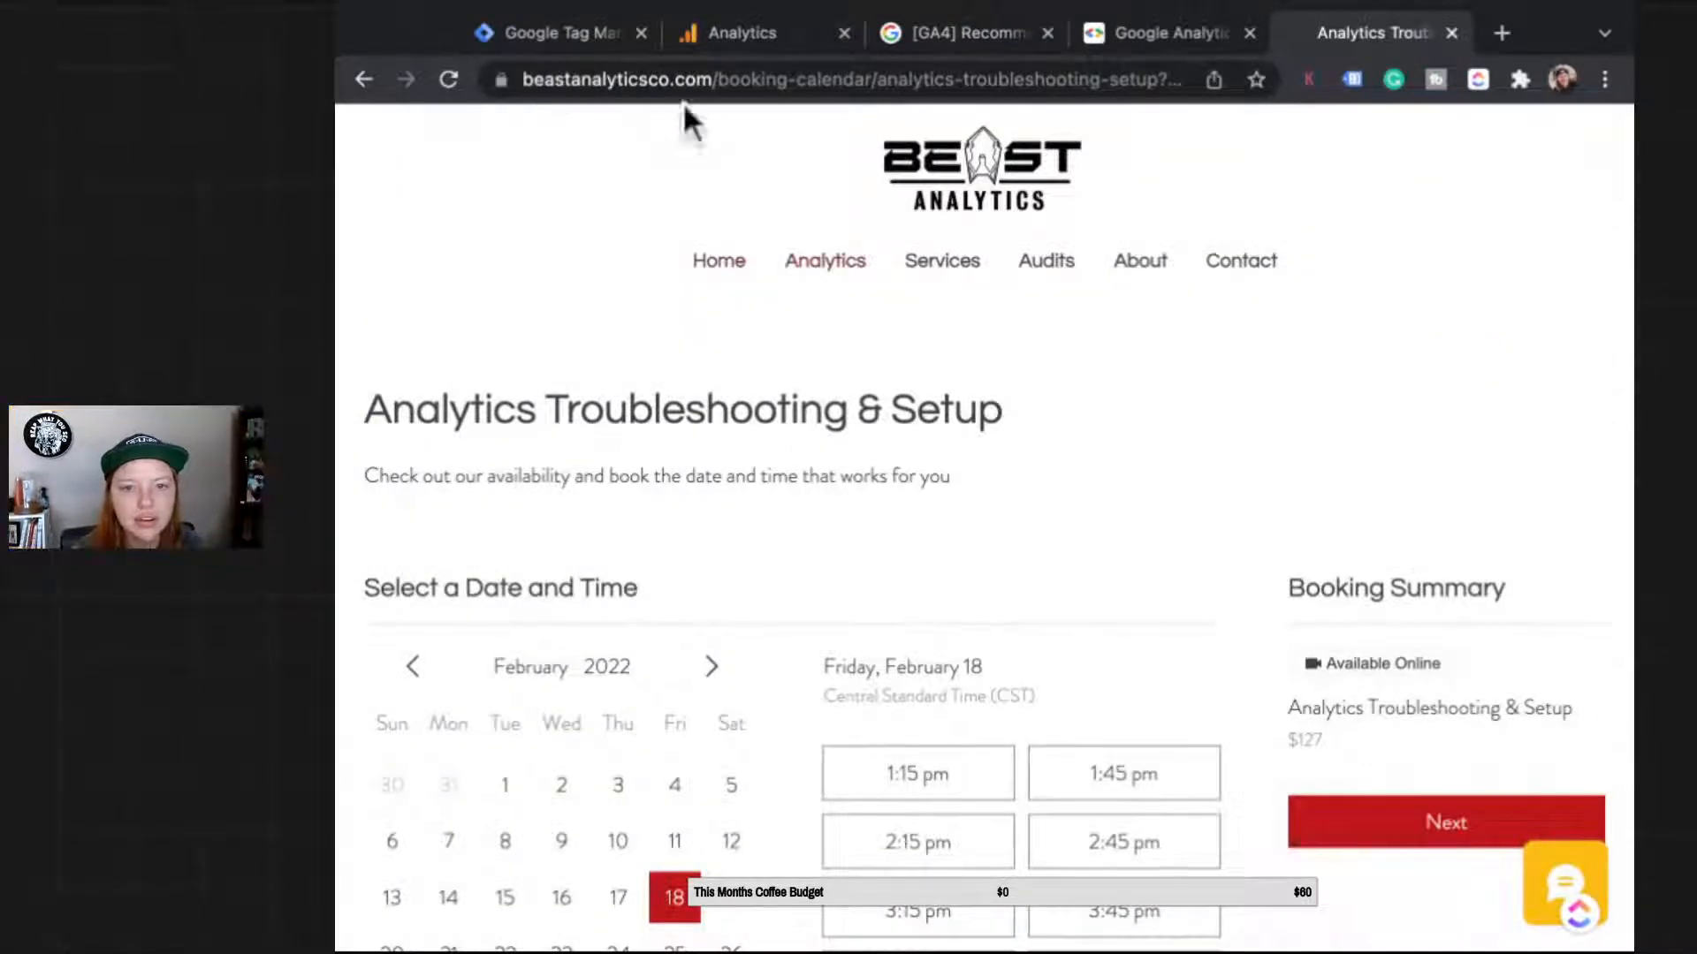
mouse_move(825, 260)
left_click(826, 305)
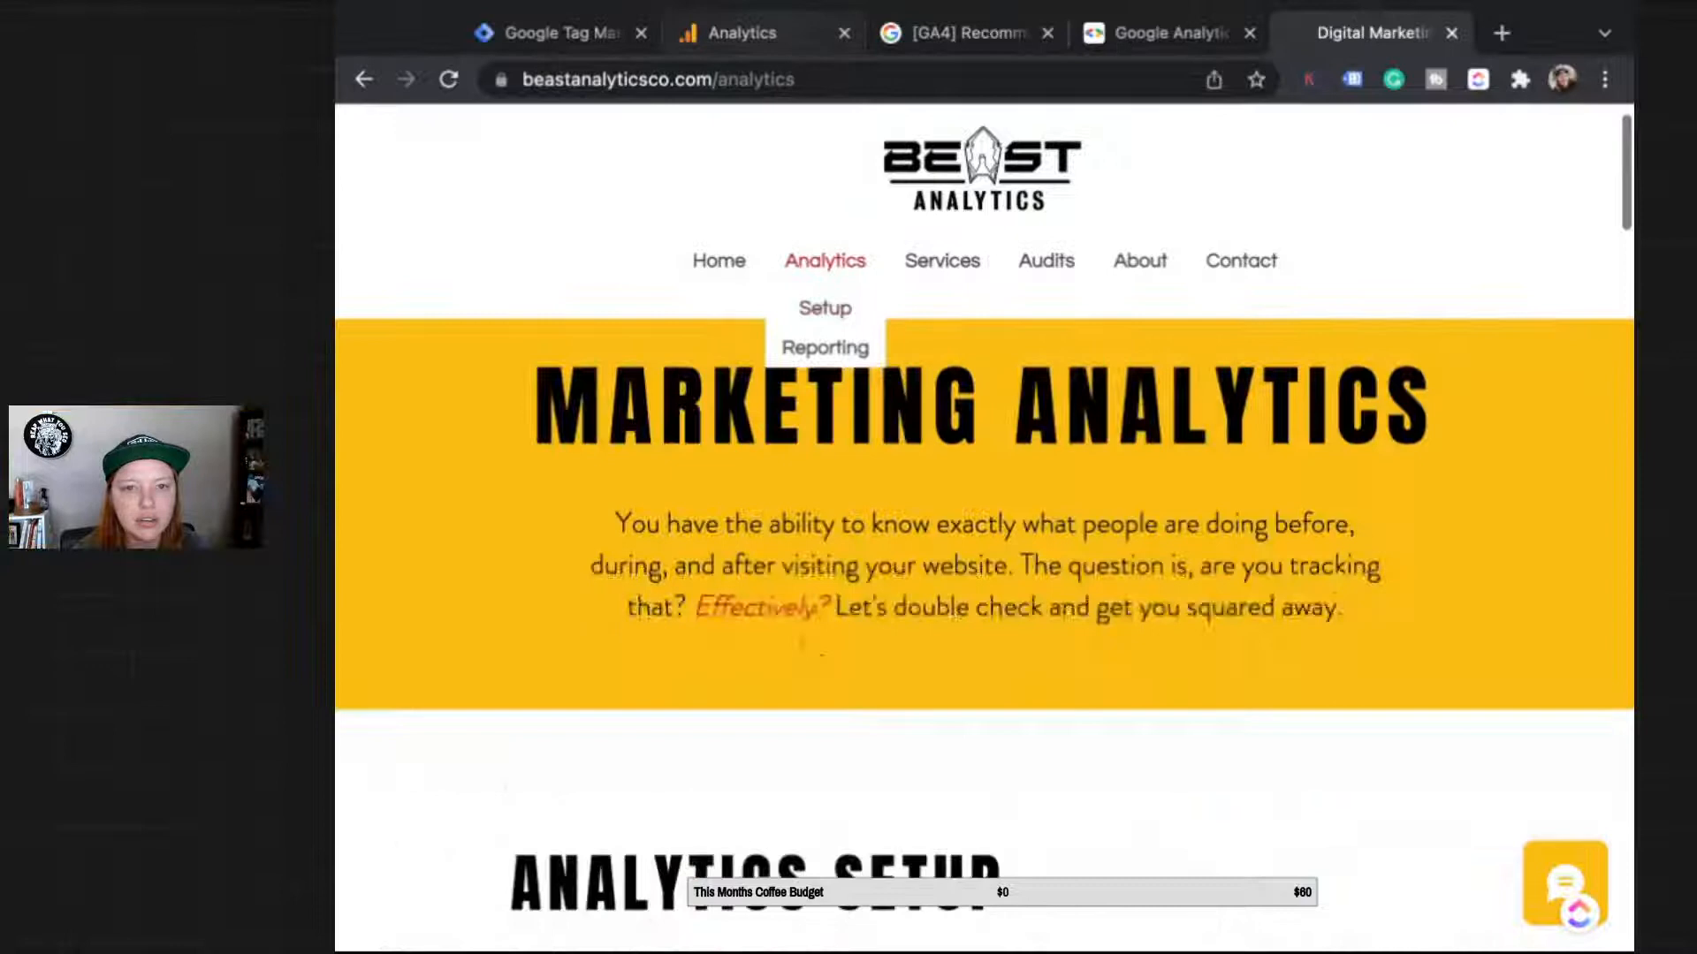
left_click(742, 34)
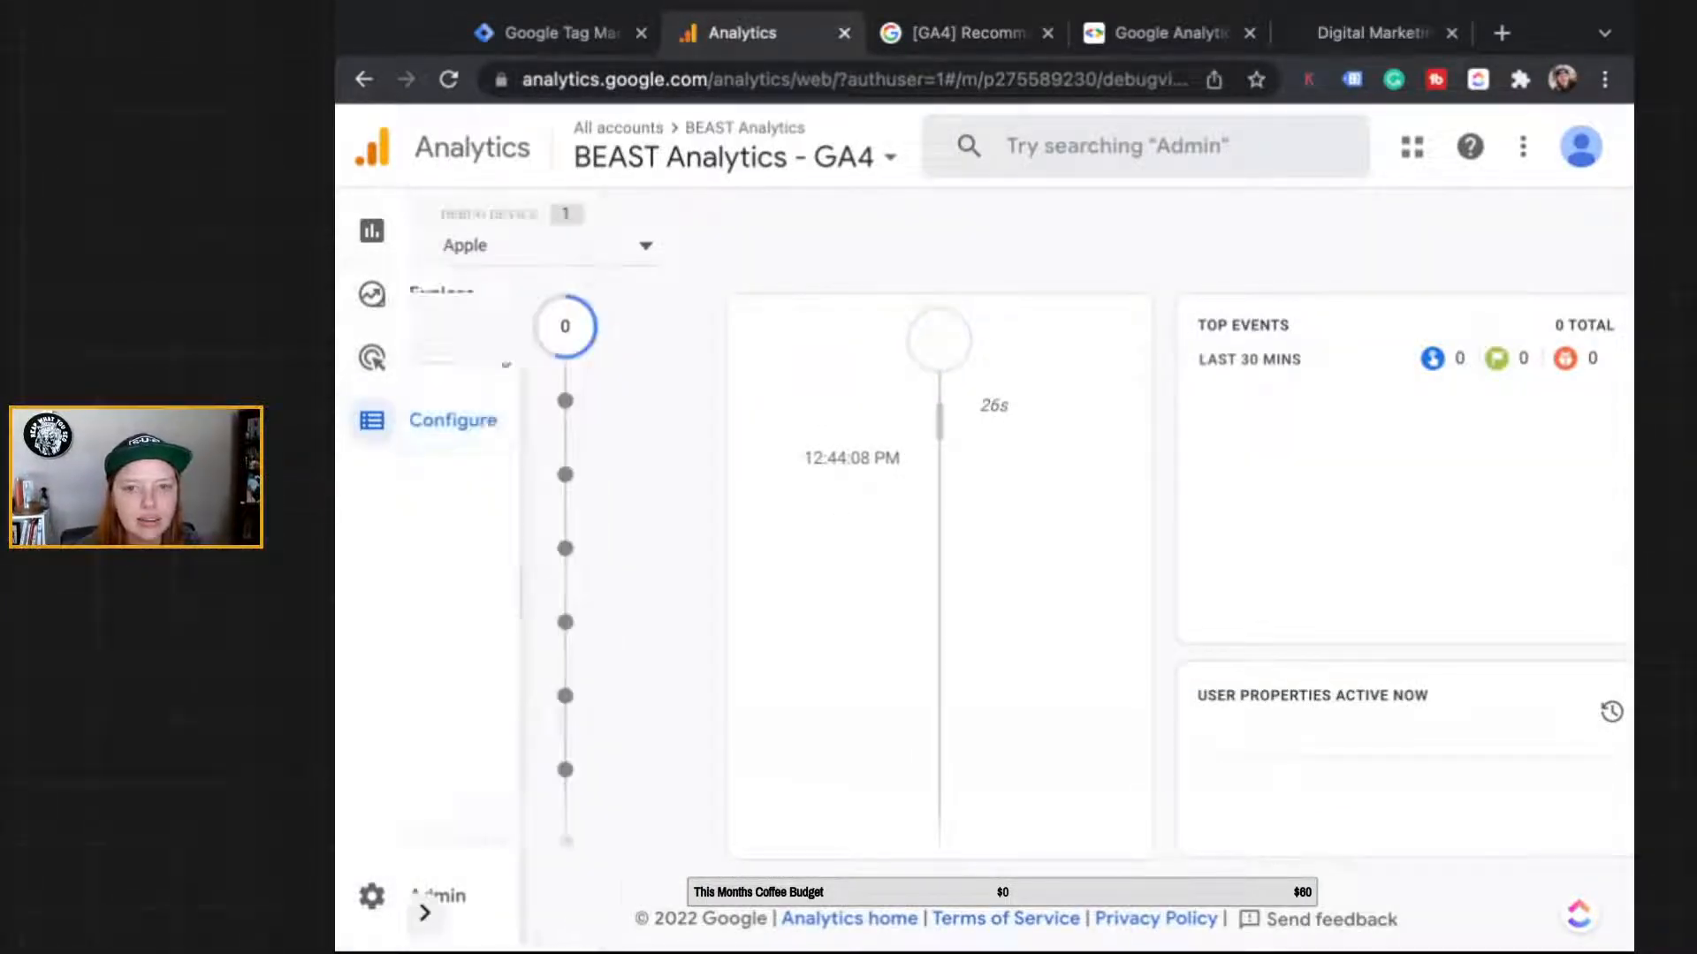
Step: From the site's Services page, pick a Digital Marketing Tutoring slot on February 25 at 3:15 pm
left_click(1372, 33)
scroll(1016, 608, "down", 15)
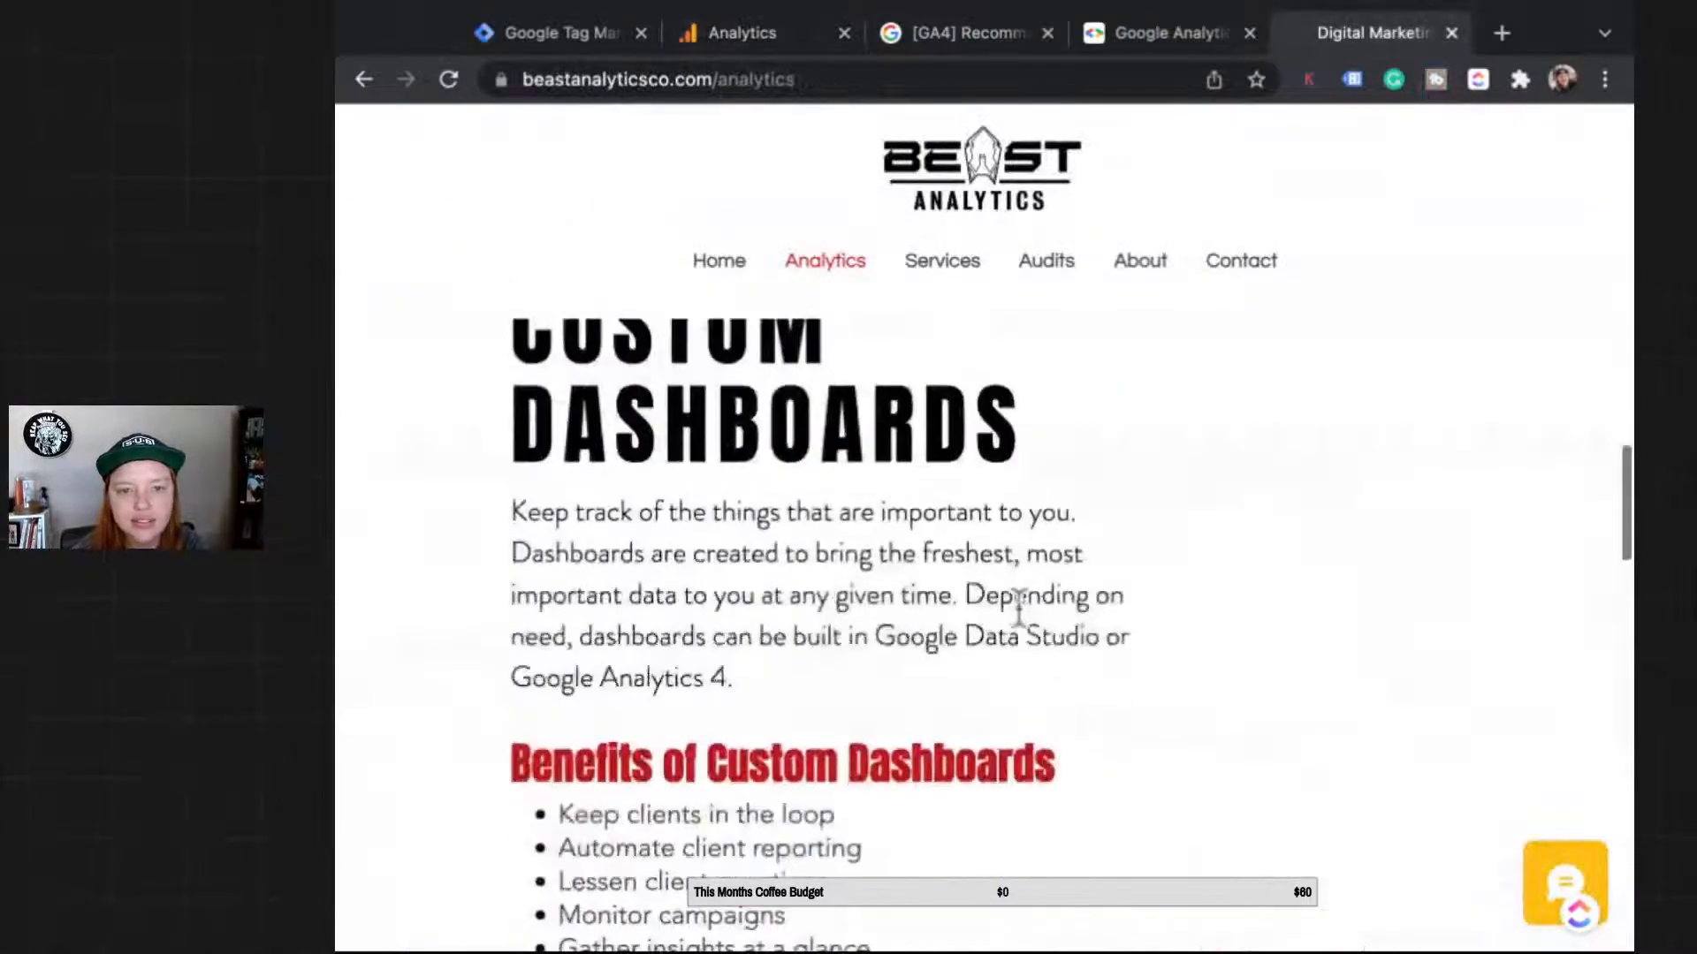
scroll(1018, 608, "up", 4)
left_click(942, 260)
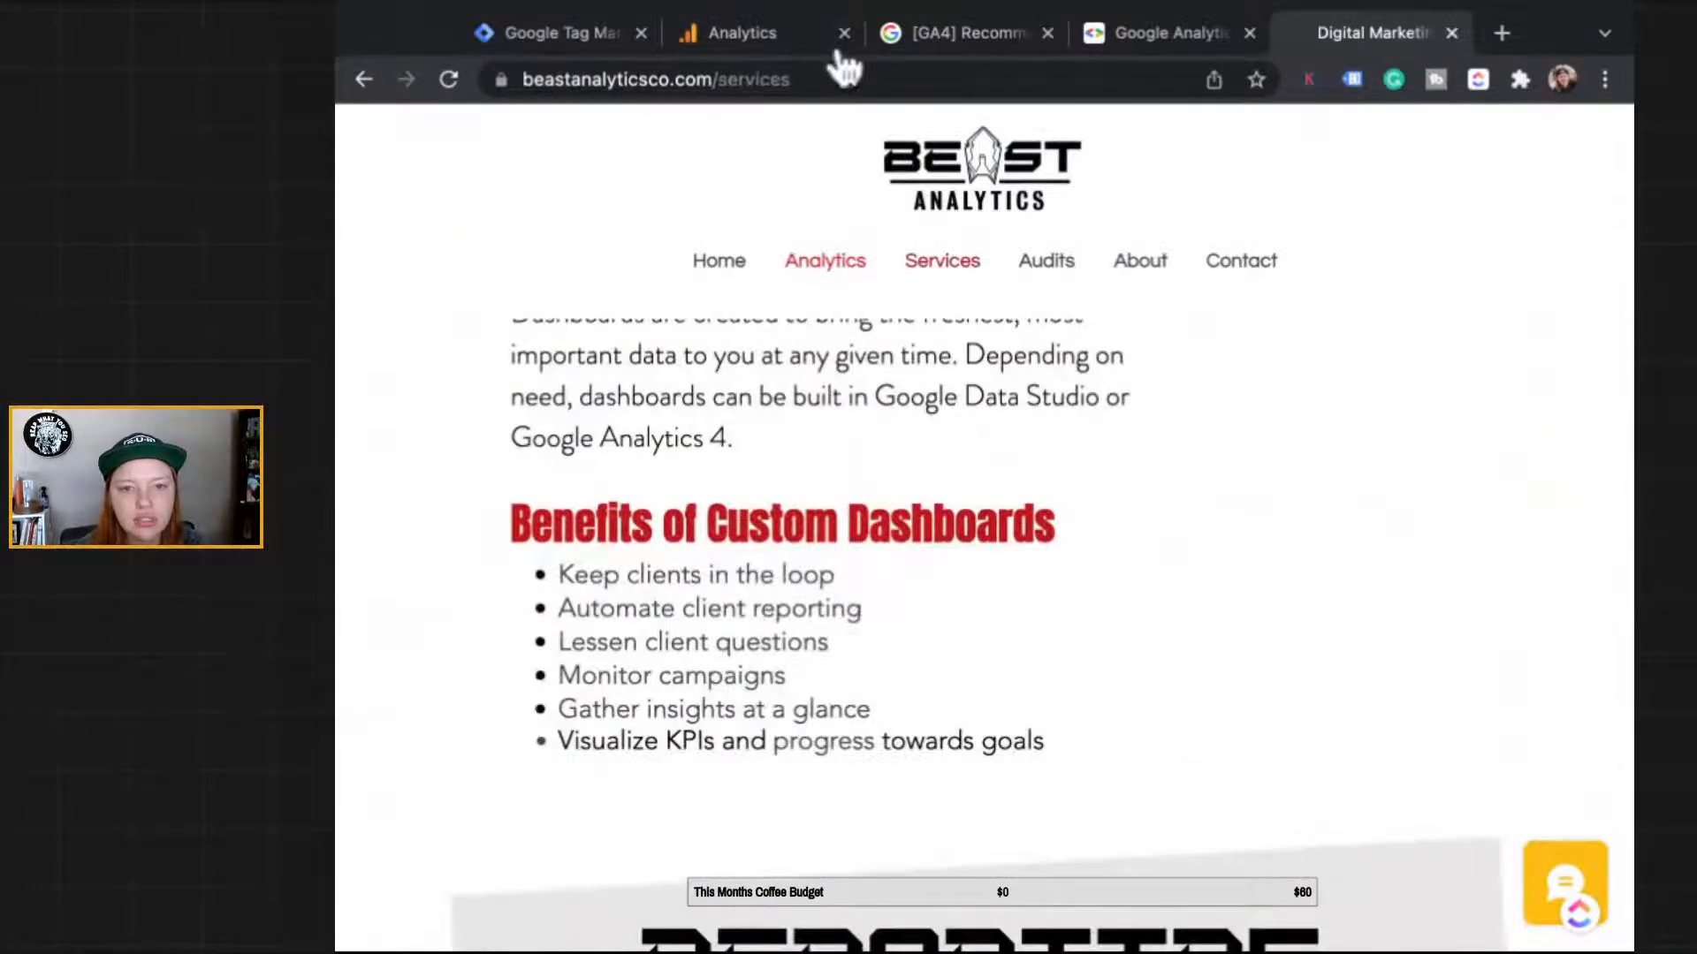
scroll(361, 674, "down", 10)
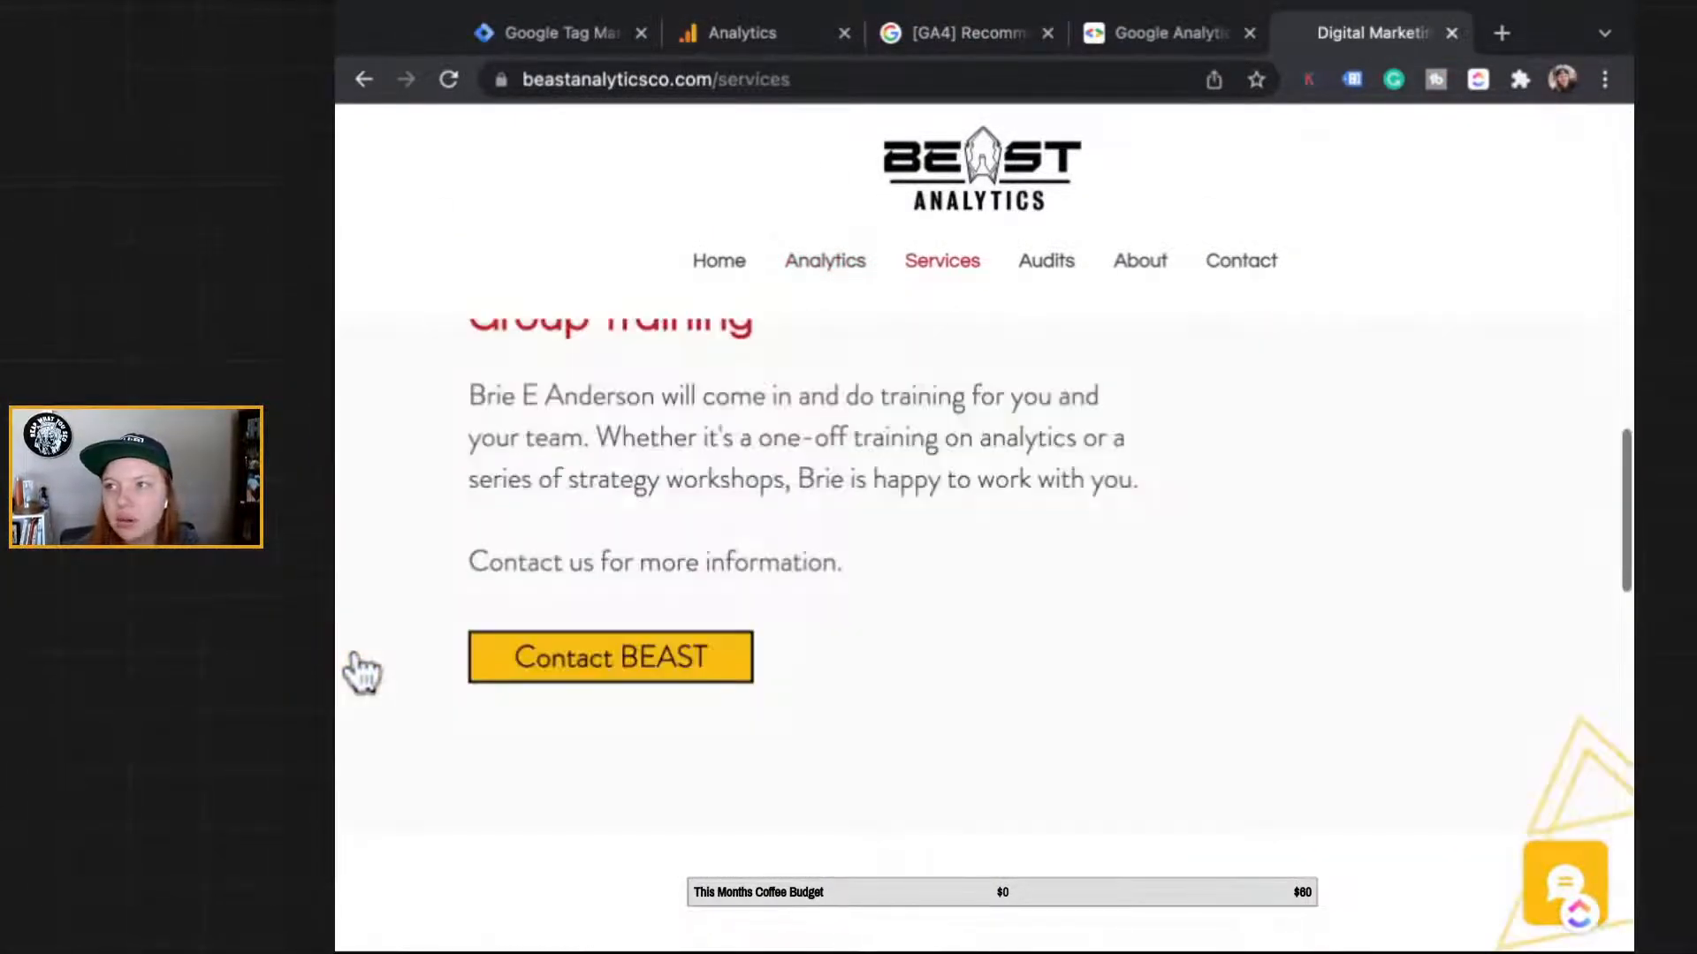
scroll(361, 673, "up", 6)
scroll(348, 614, "down", 10)
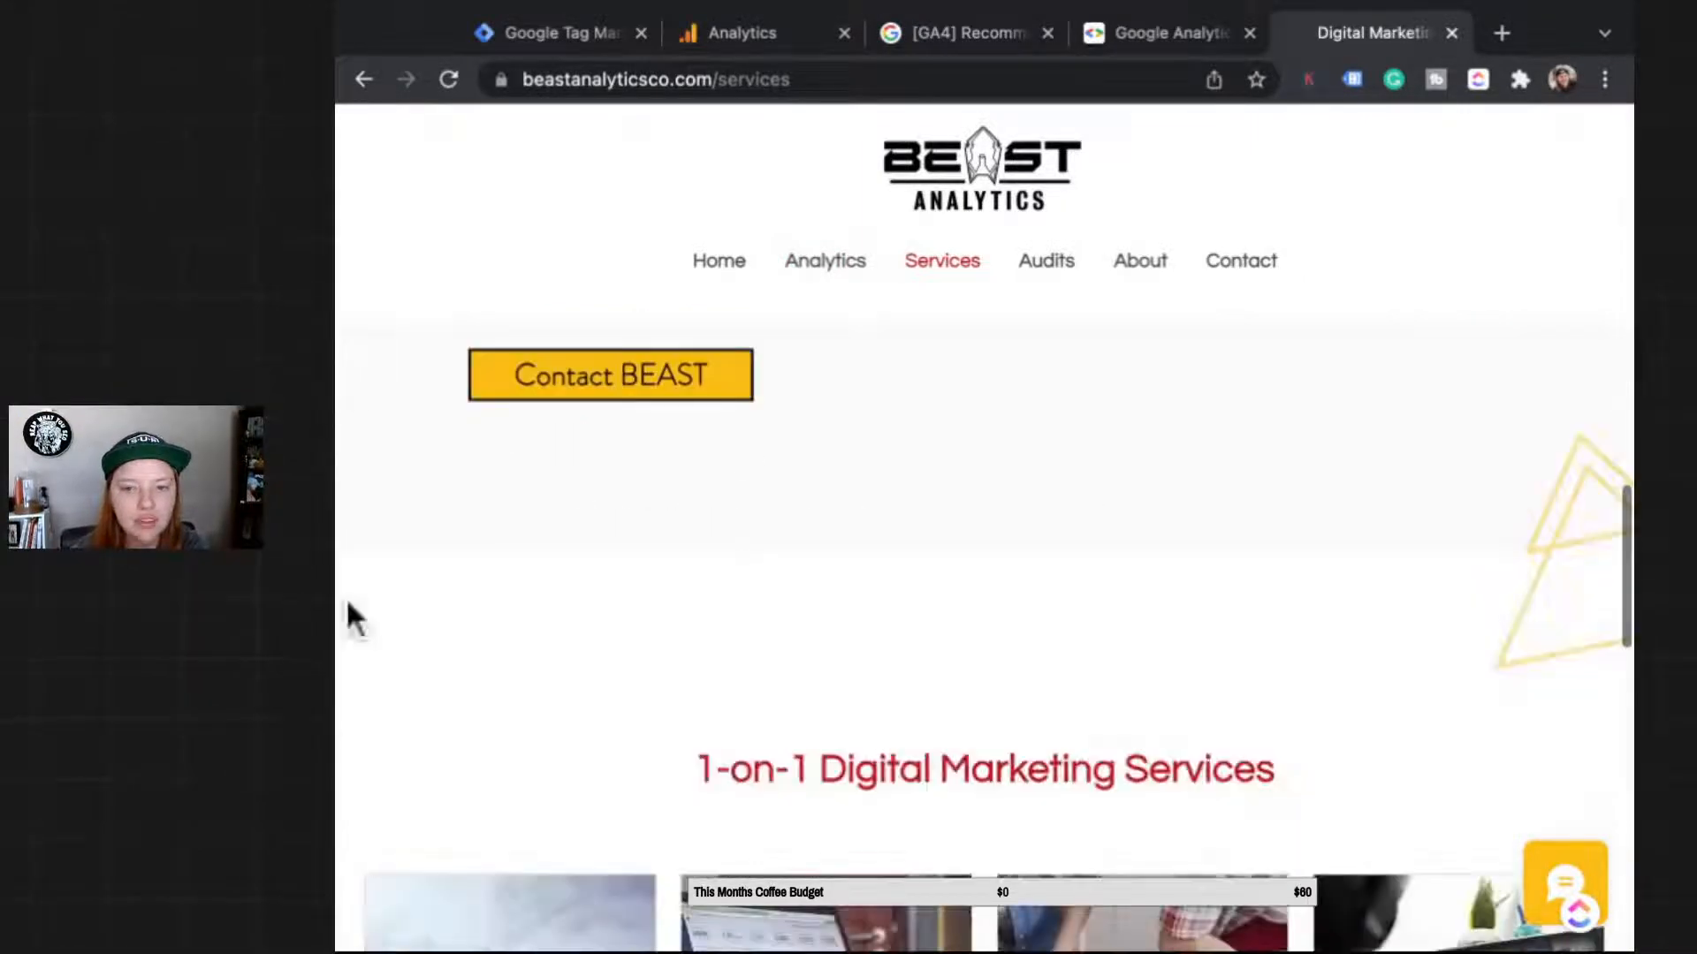
scroll(349, 401, "down", 8)
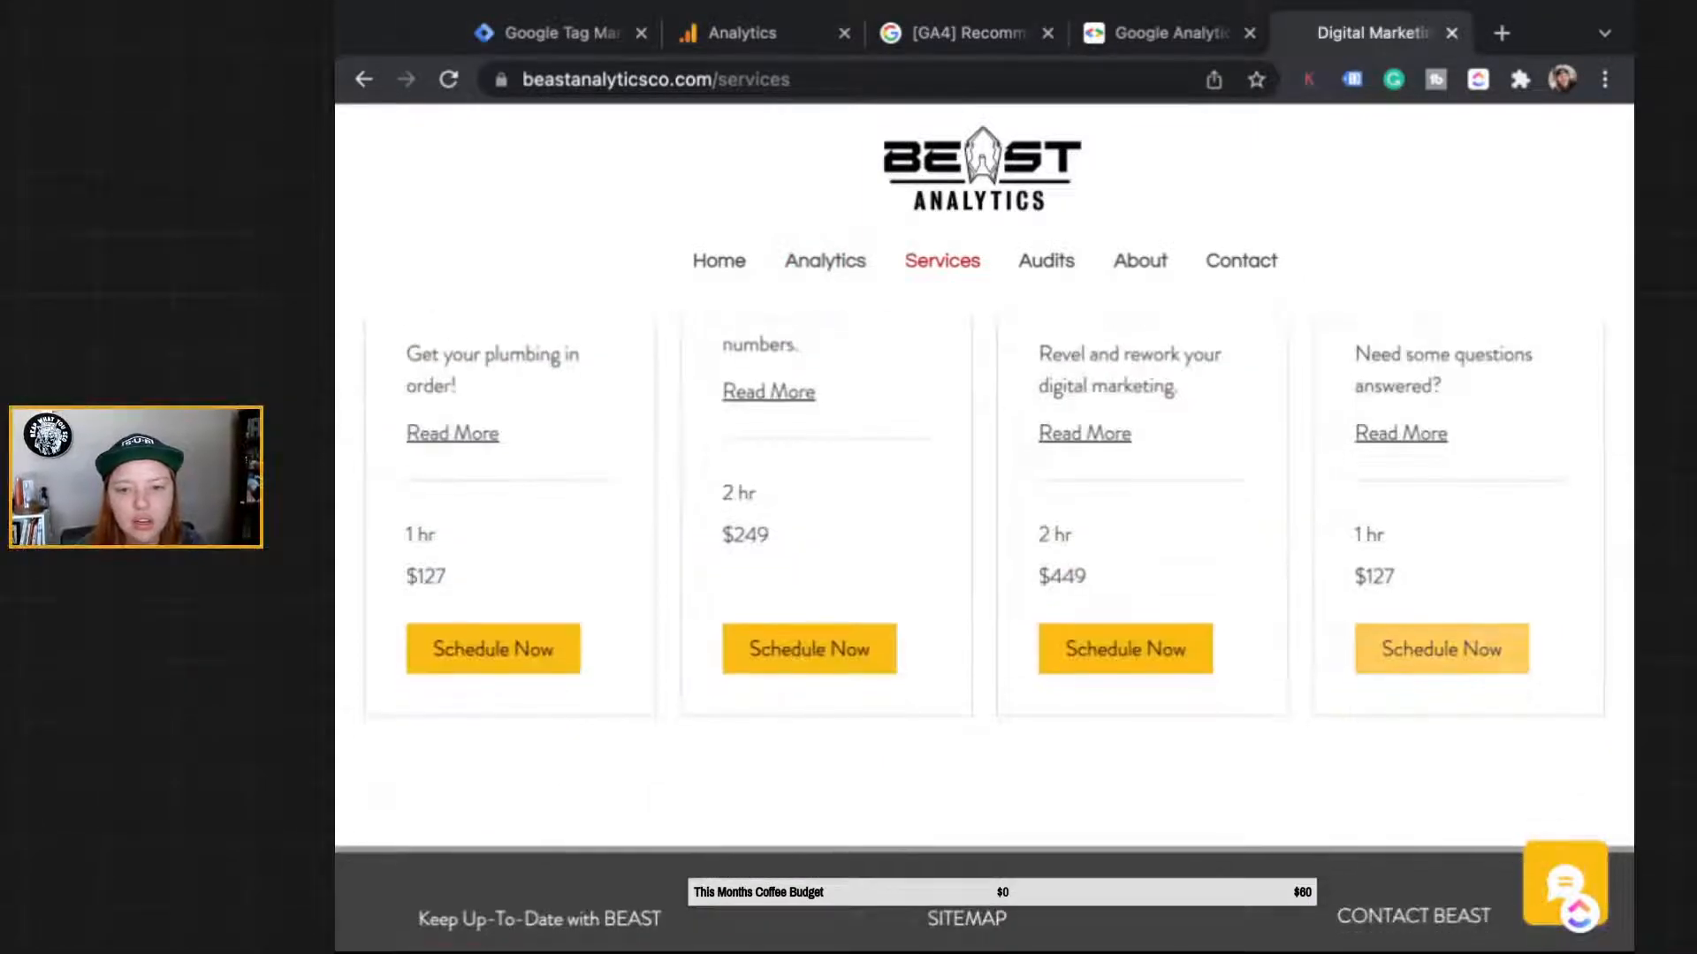
left_click(1441, 650)
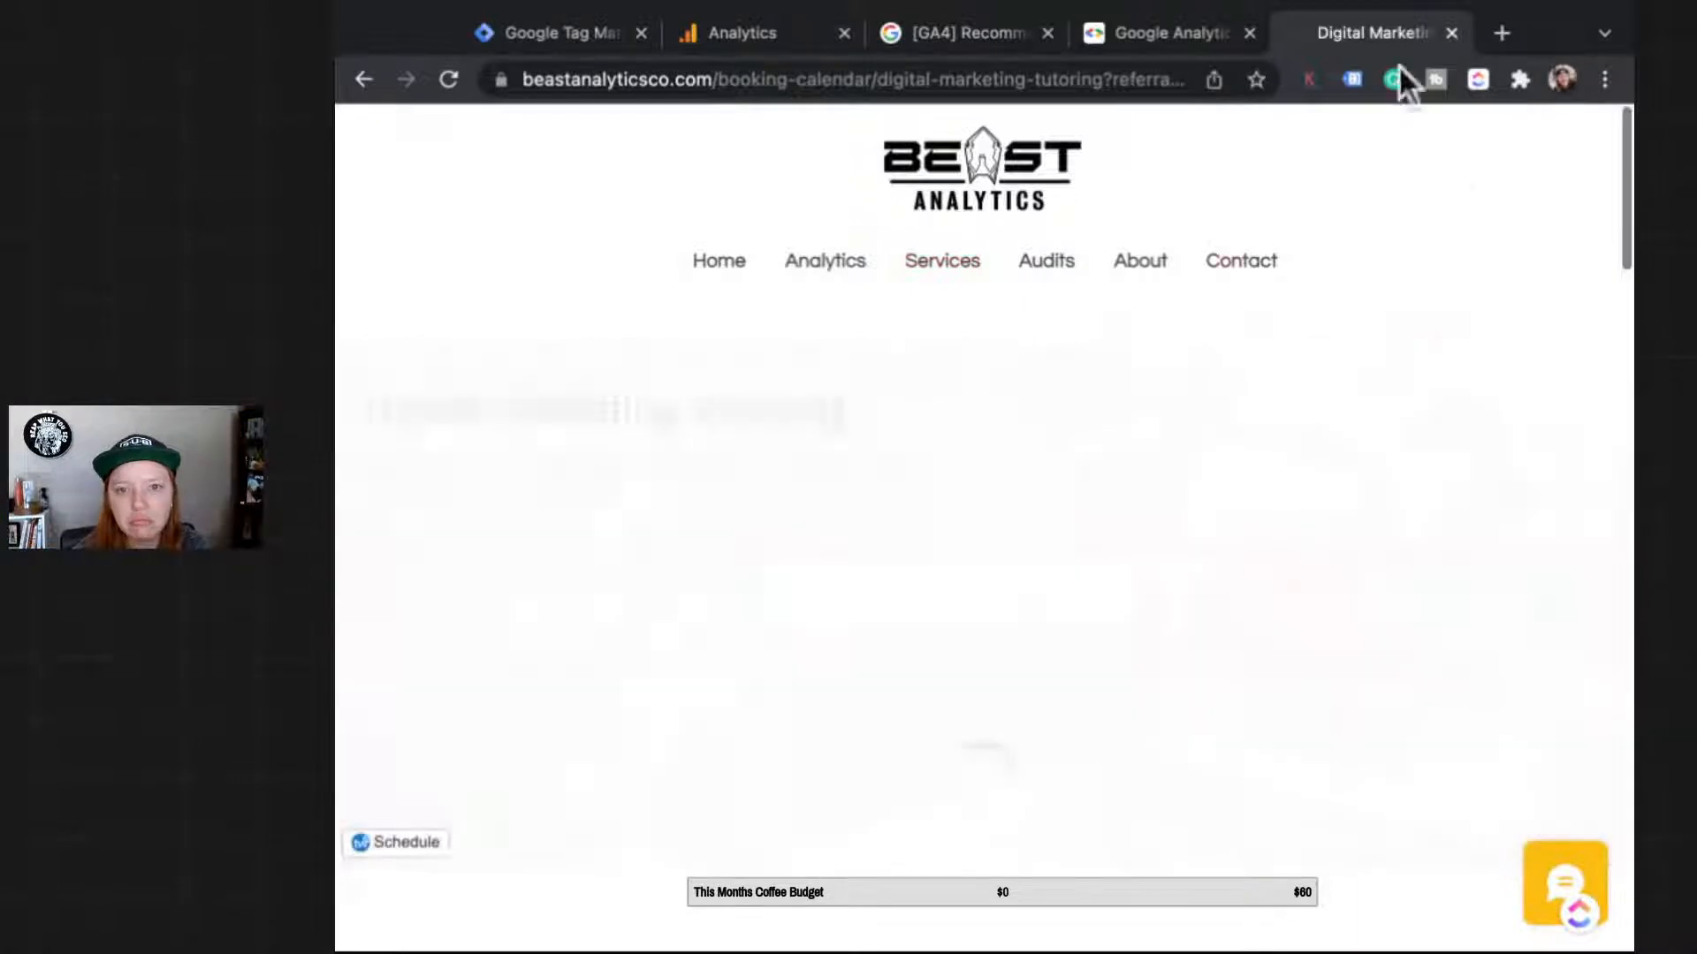
scroll(1202, 484, "down", 3)
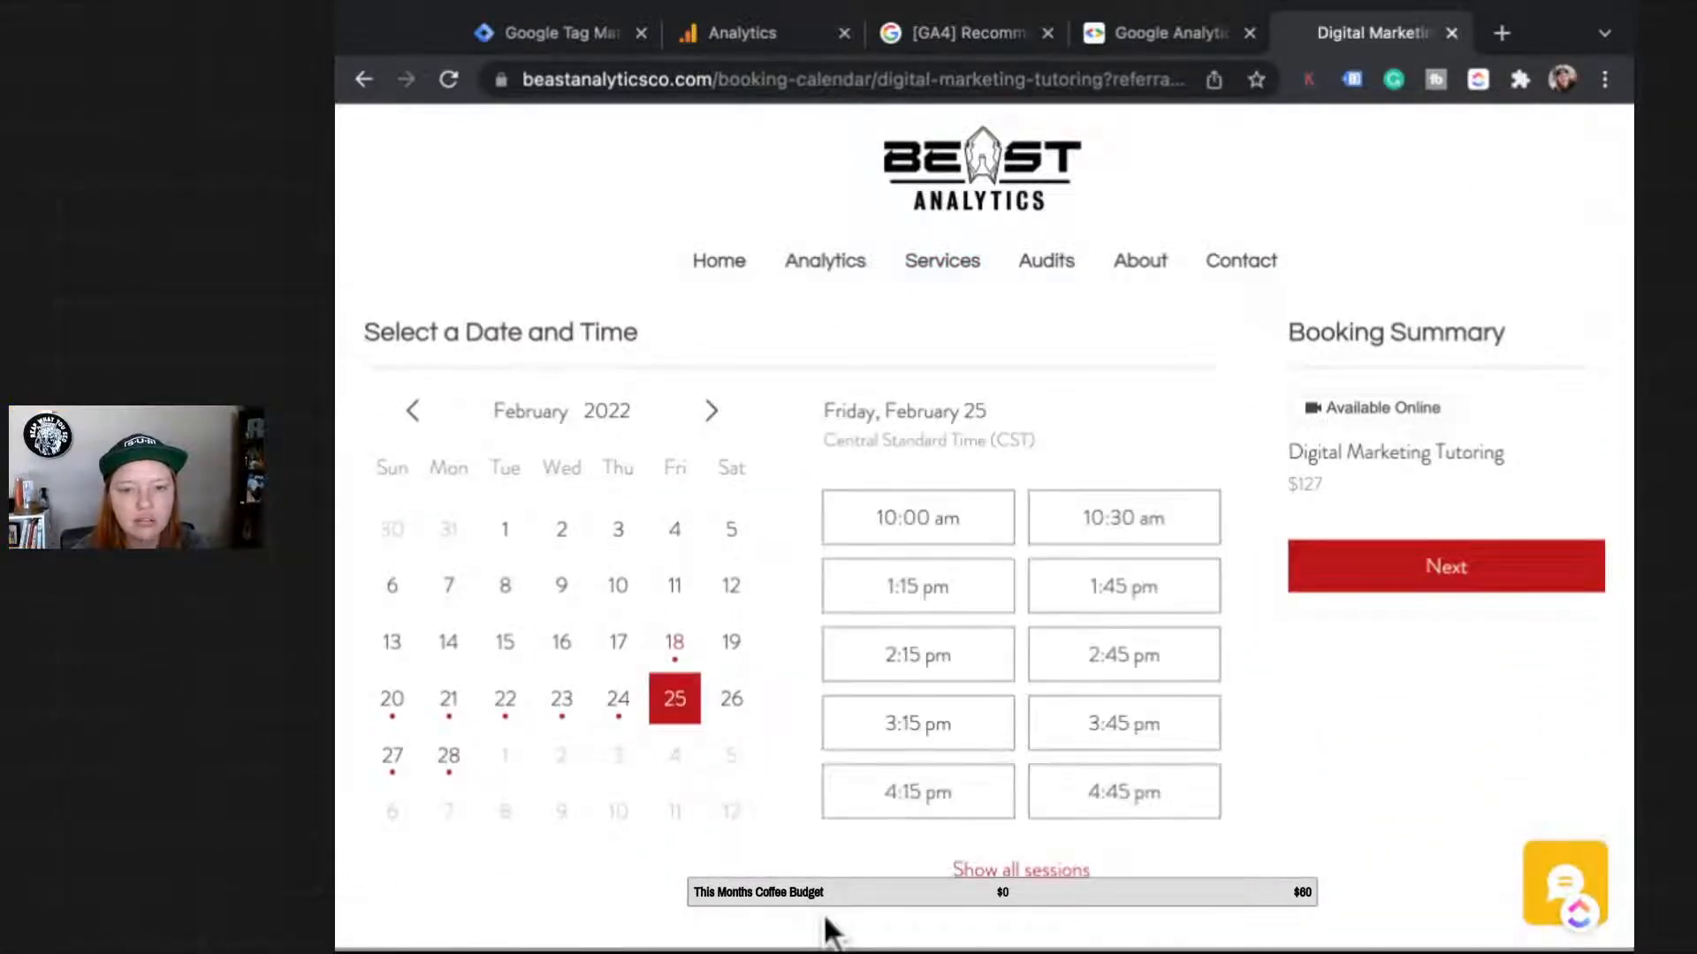
left_click(918, 724)
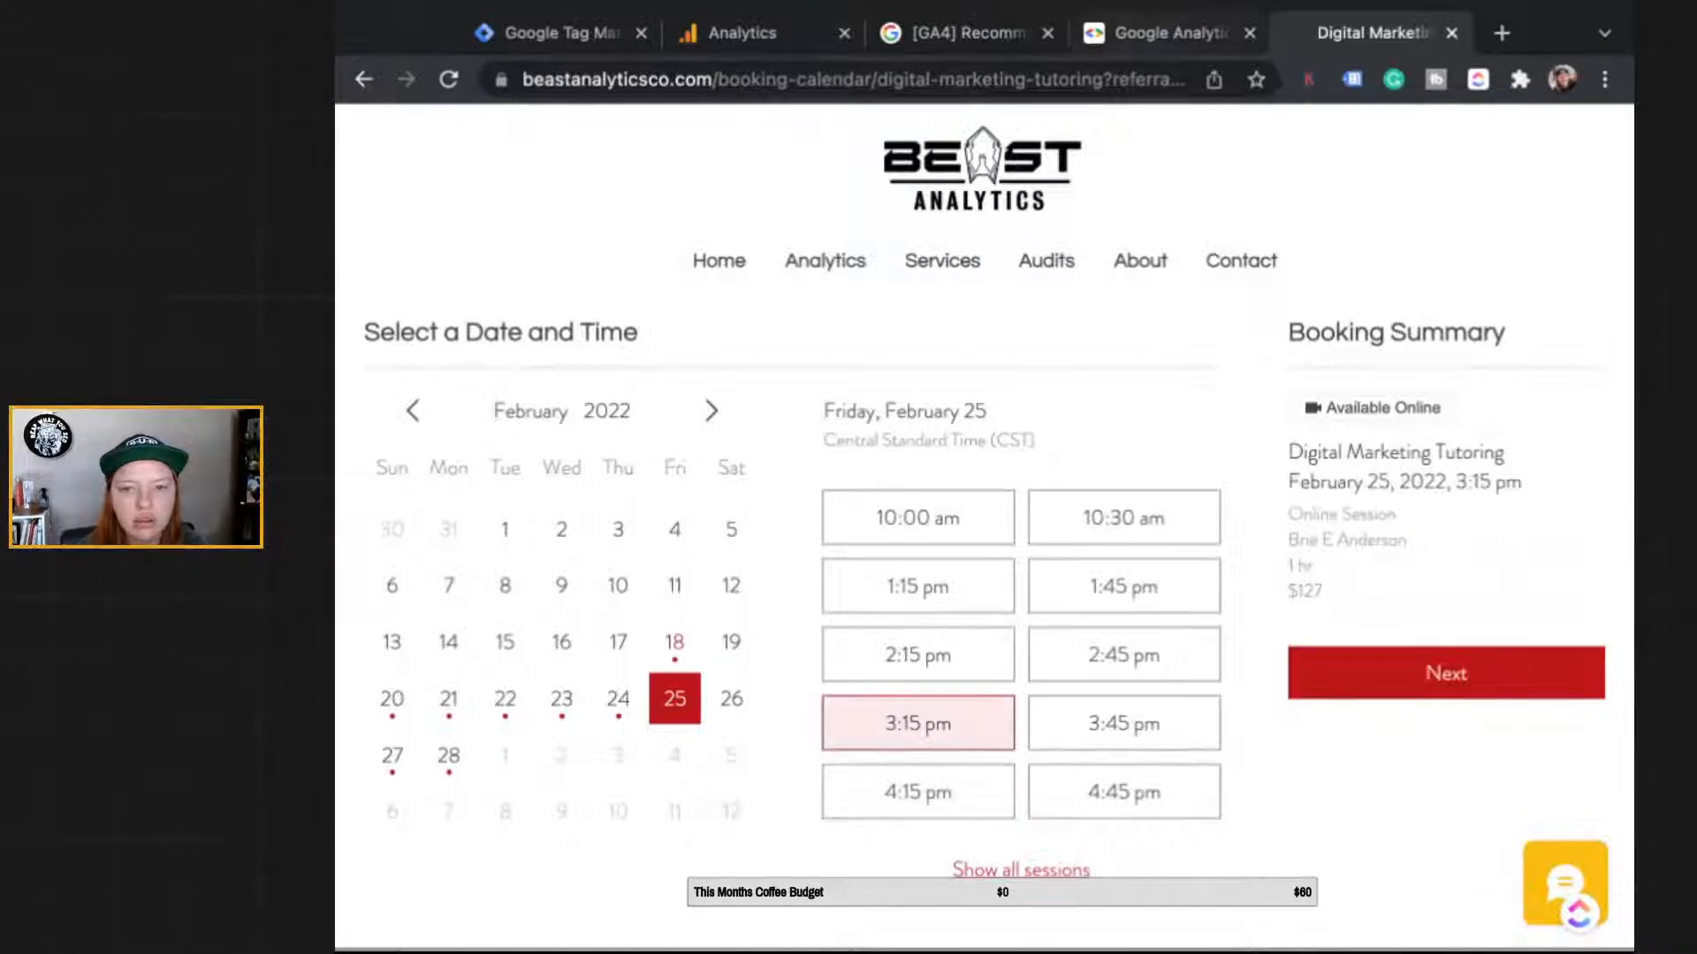
left_click(761, 33)
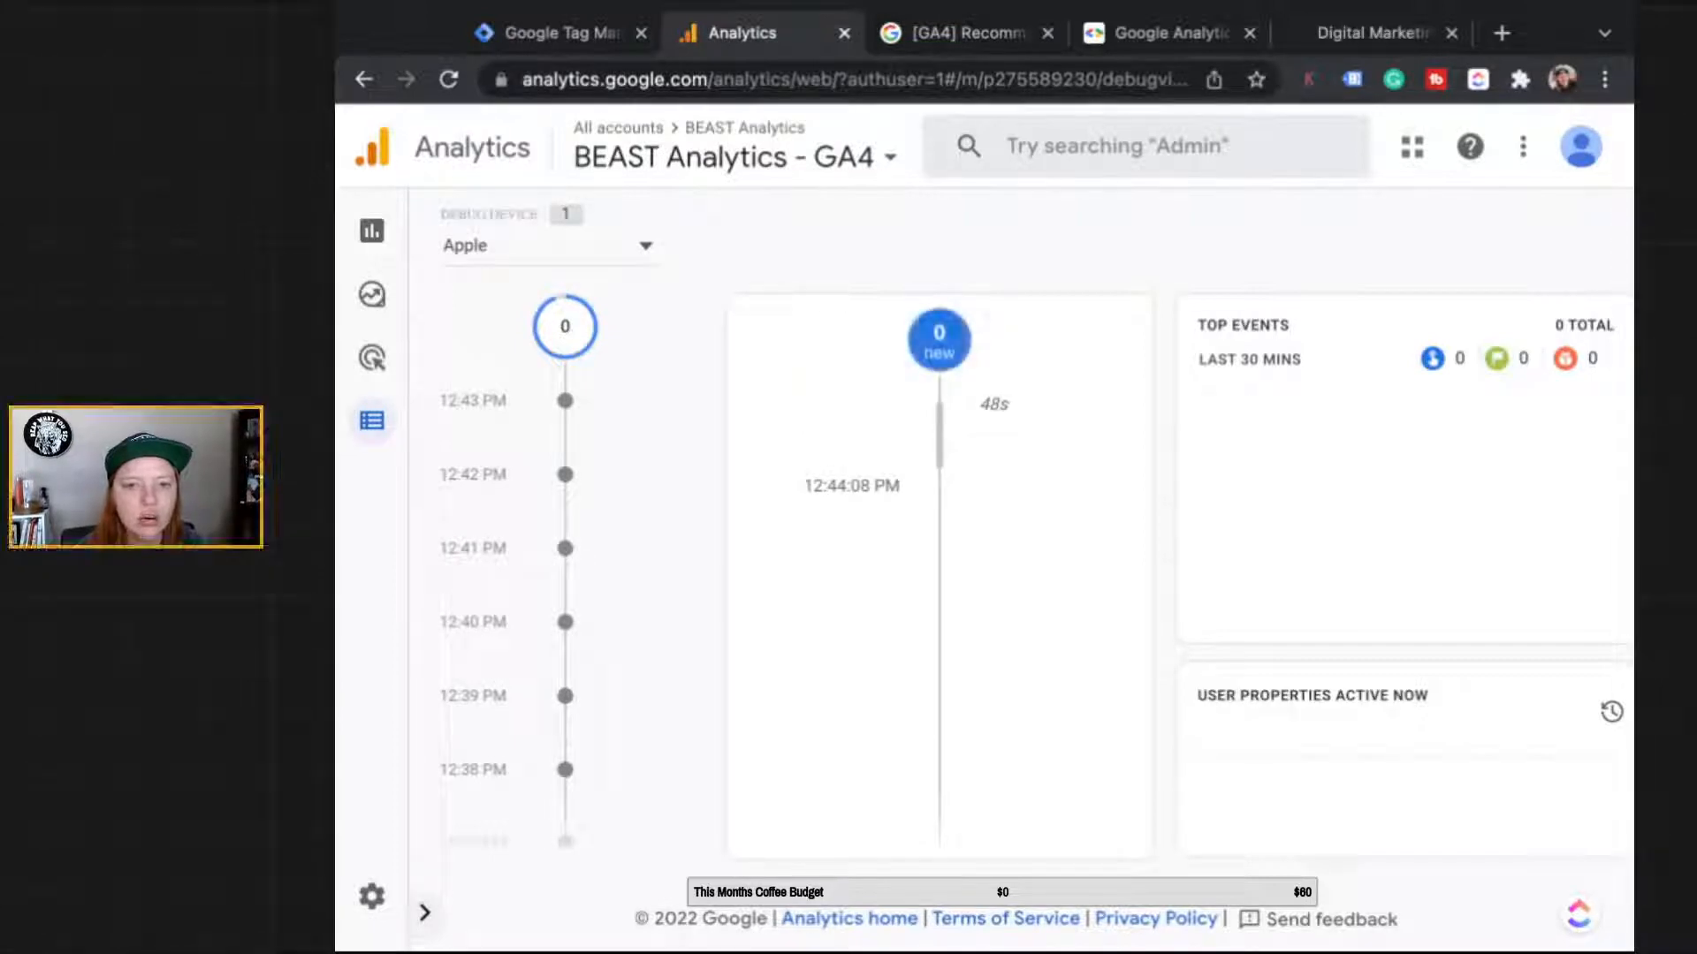
Step: Go from the Reports snapshot to the Realtime overview report
mouse_move(380, 233)
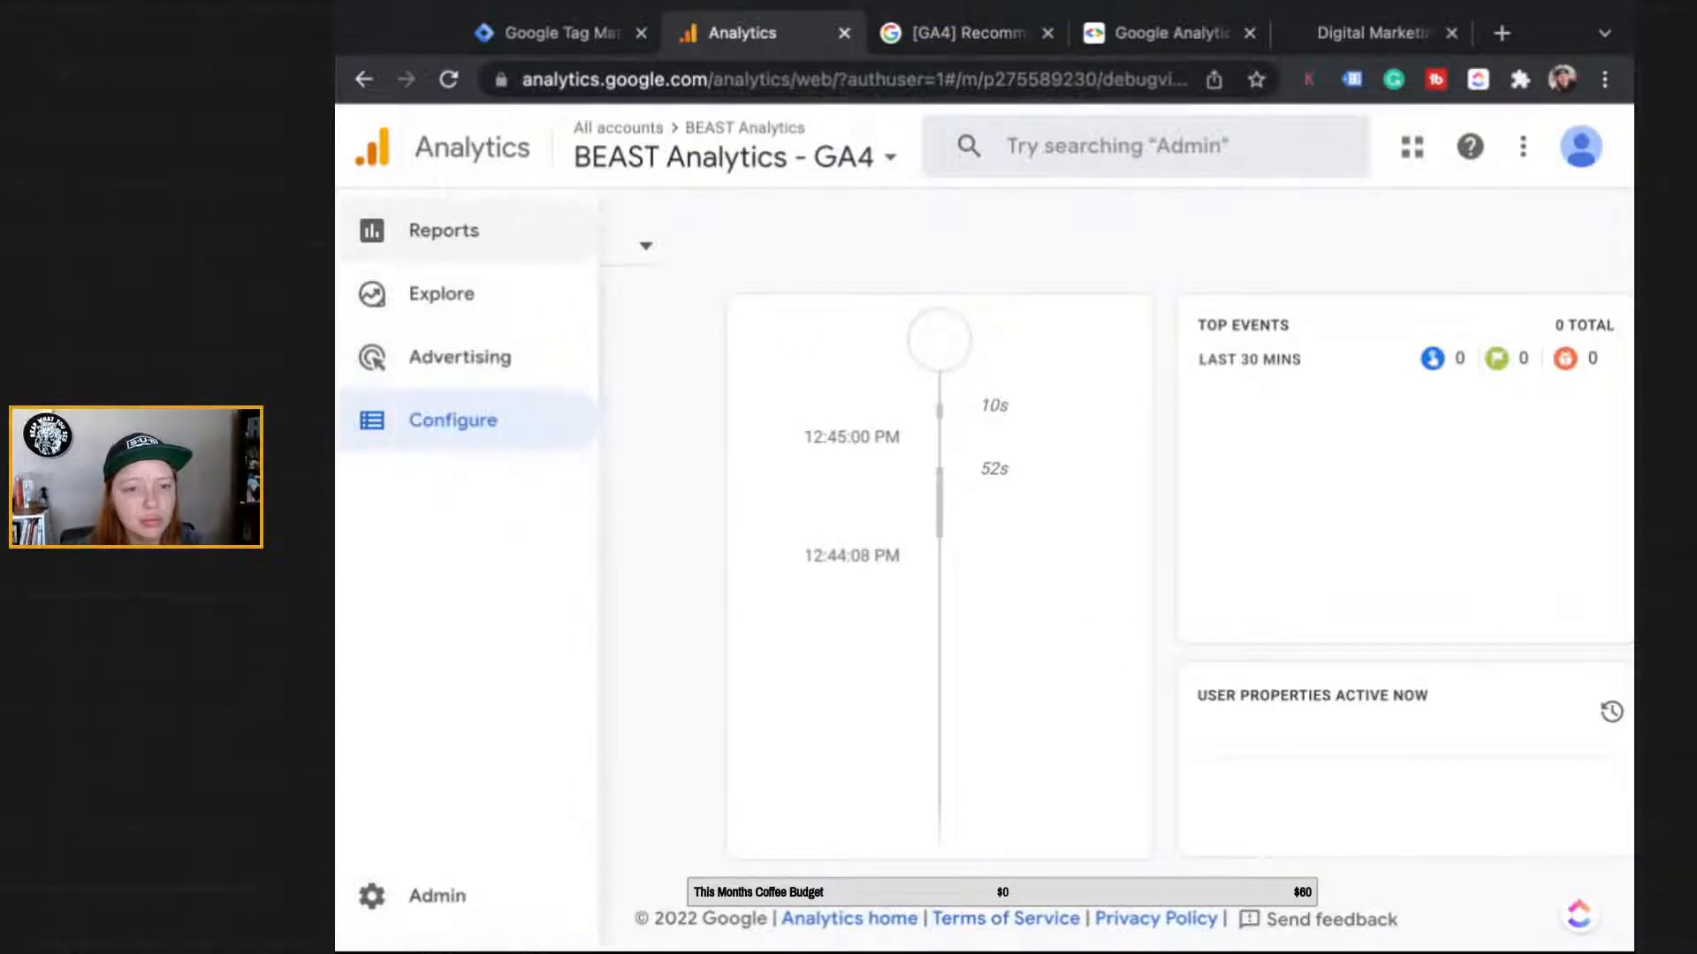
left_click(372, 231)
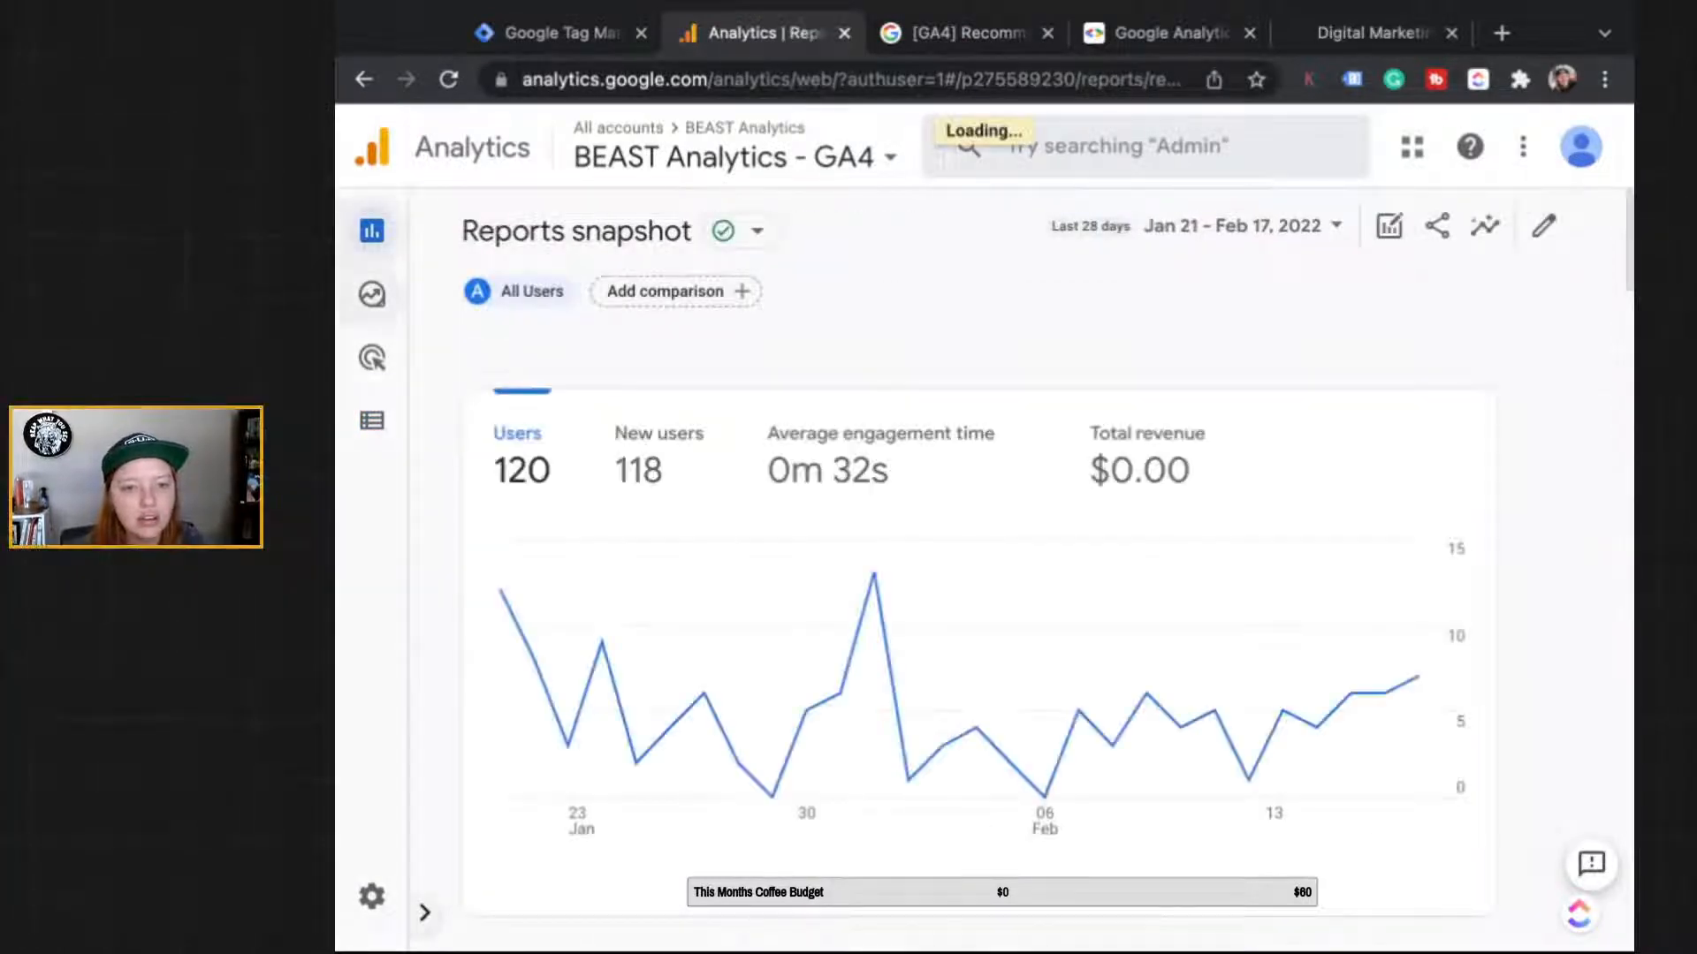
mouse_move(372, 230)
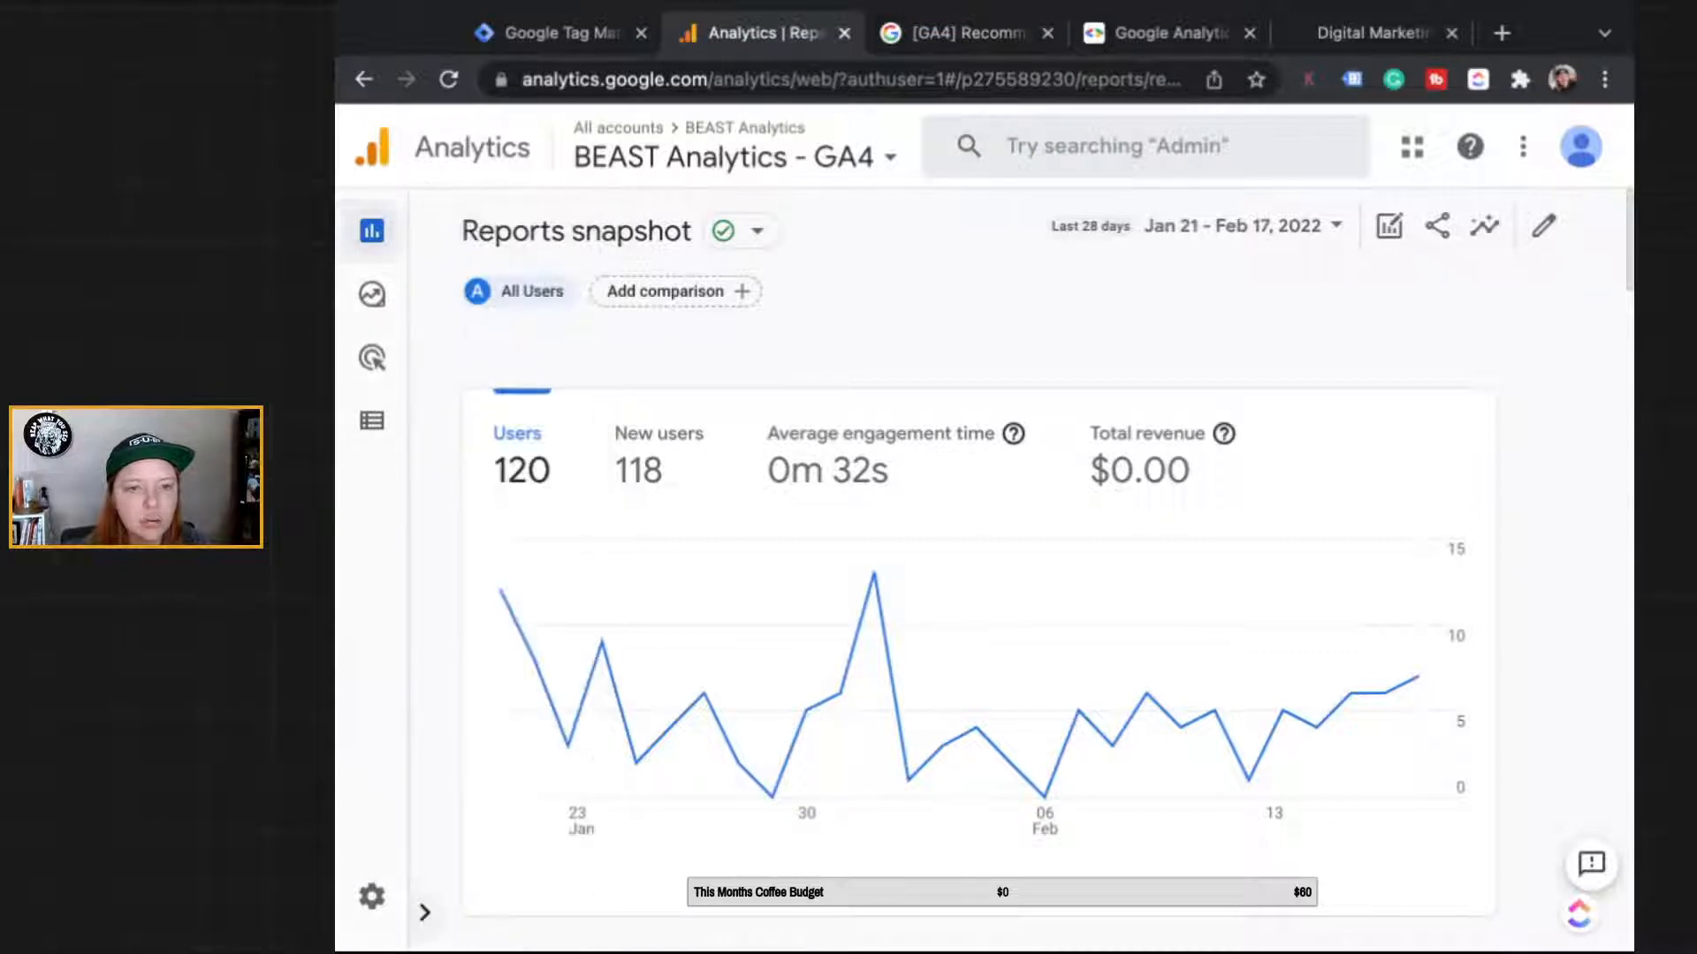
left_click(425, 913)
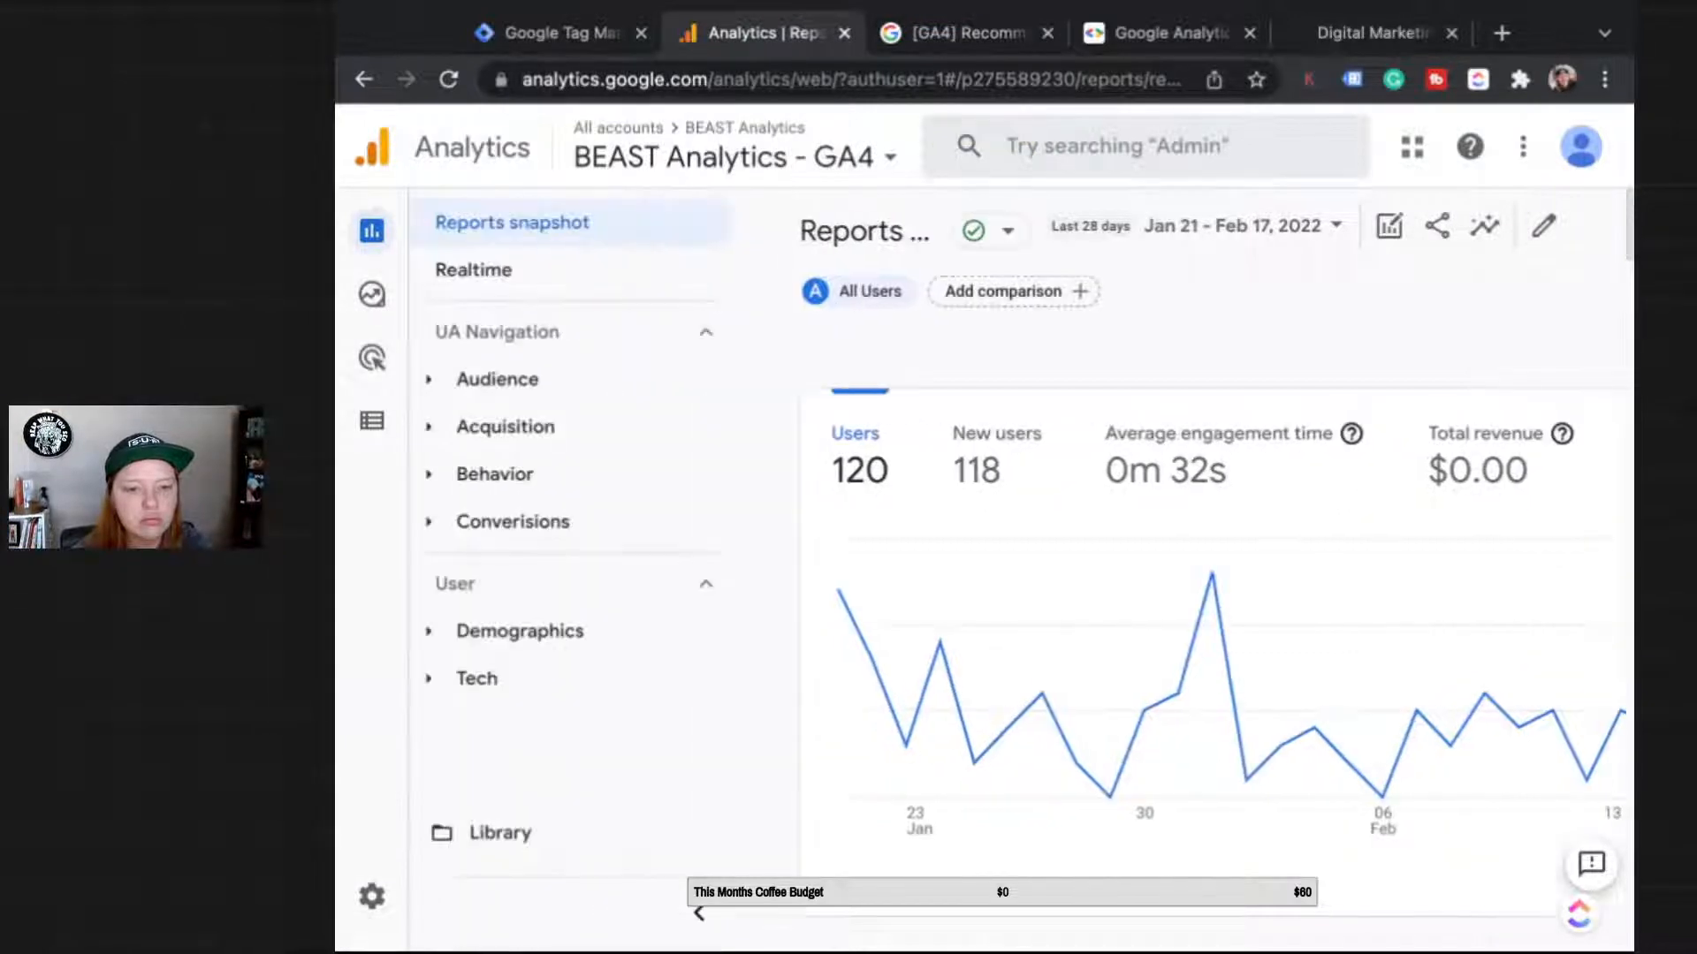
left_click(509, 272)
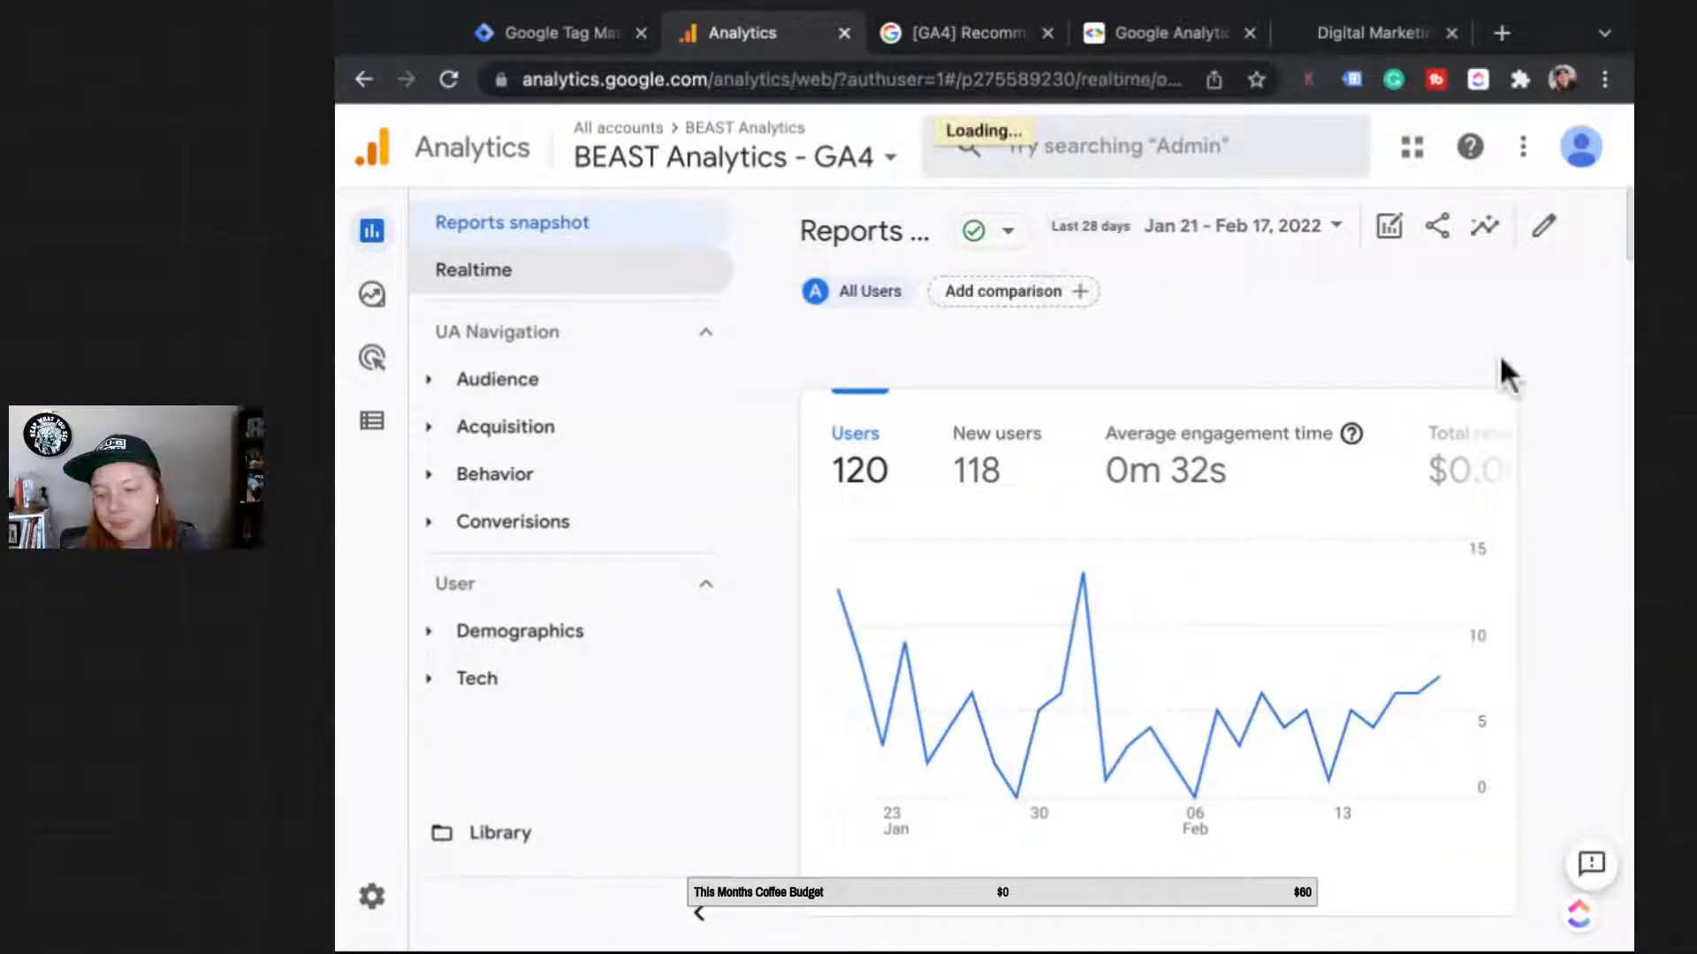
Step: Break user_engagement down by its parameters in Realtime's event count card
scroll(1500, 358, "down", 1)
scroll(1499, 354, "down", 15)
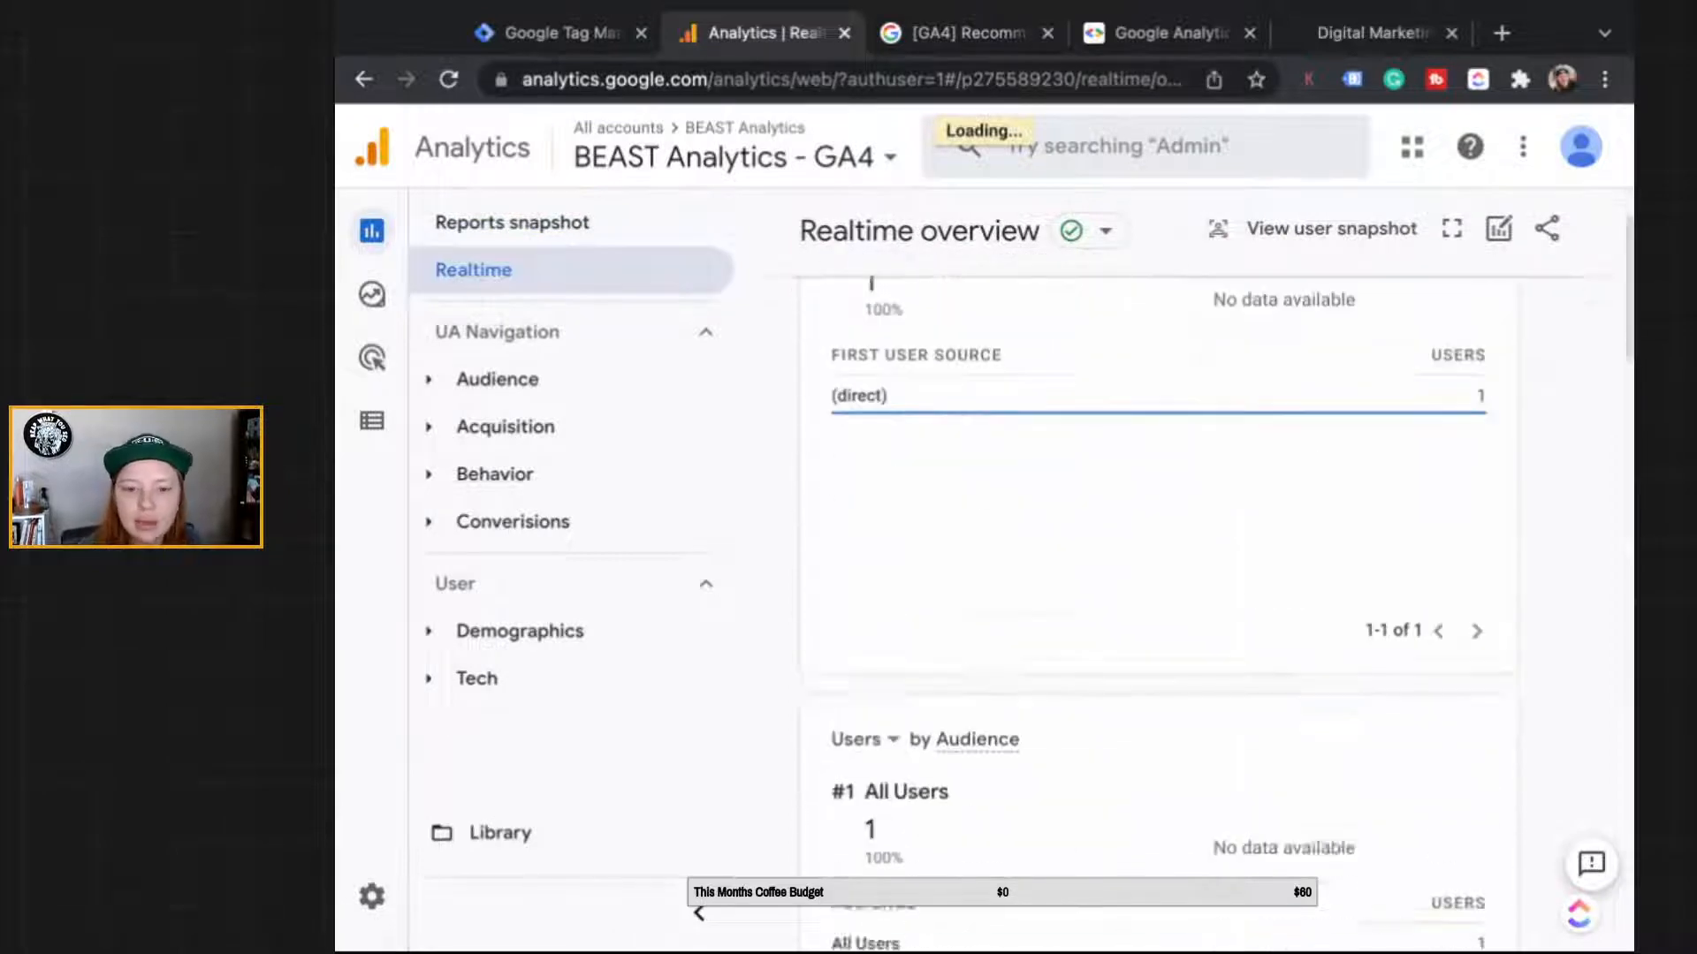
scroll(1449, 442, "down", 3)
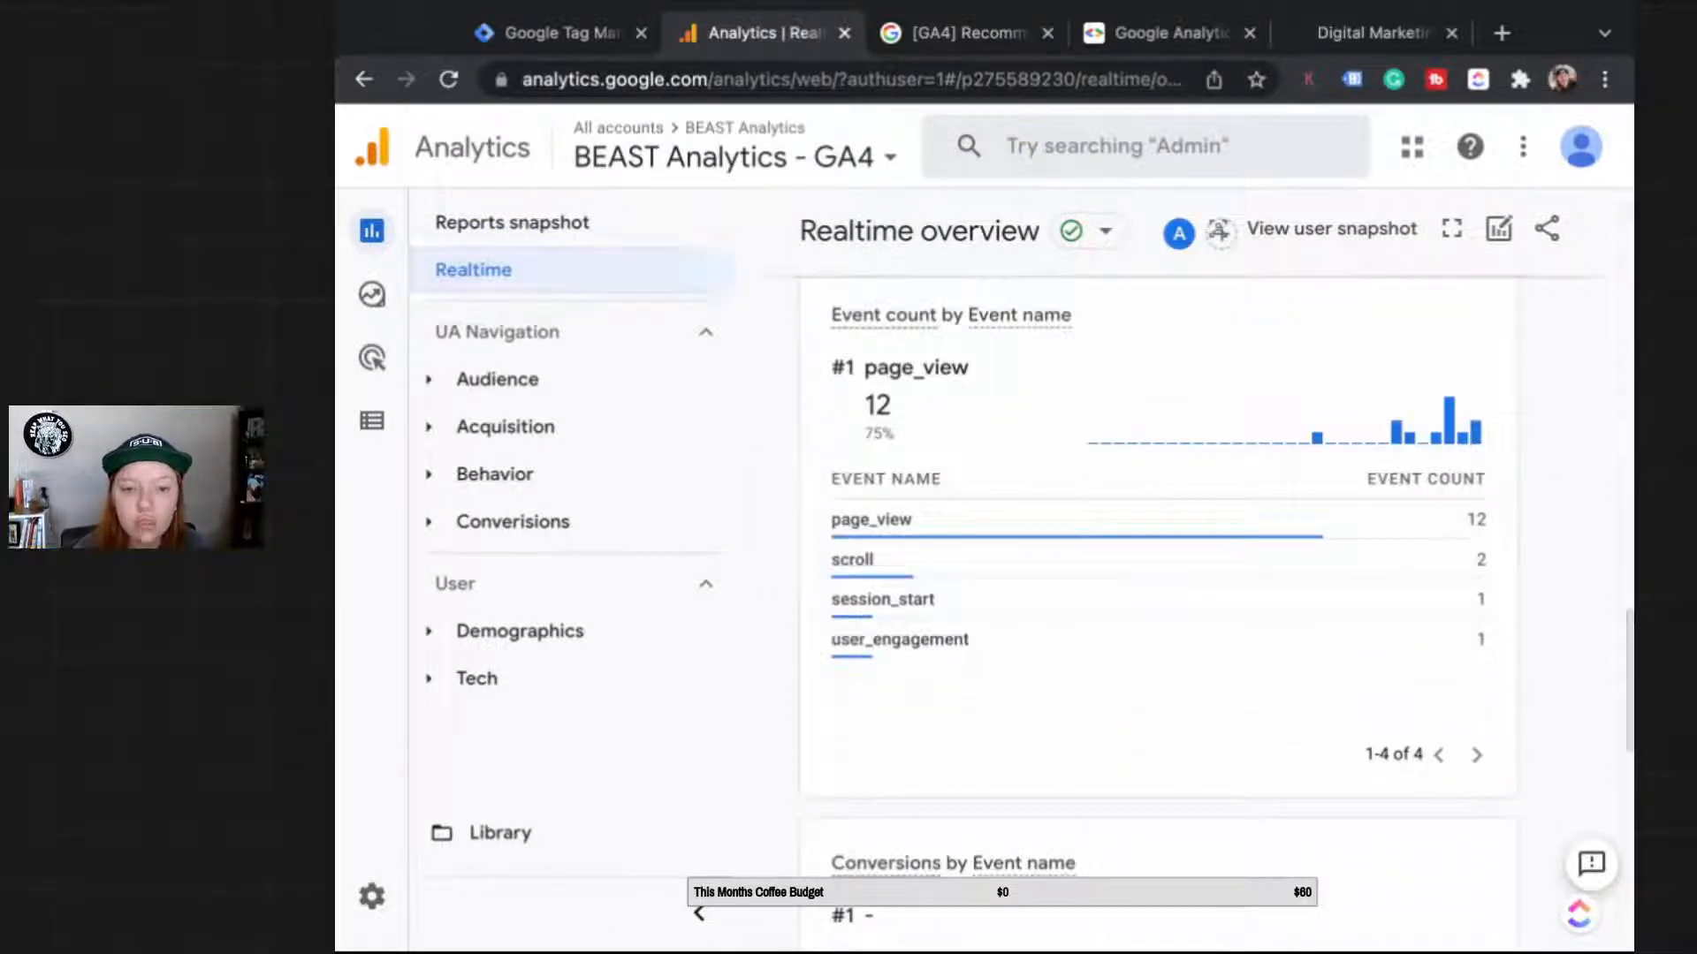
scroll(1157, 539, "down", 1)
scroll(1158, 530, "down", 13)
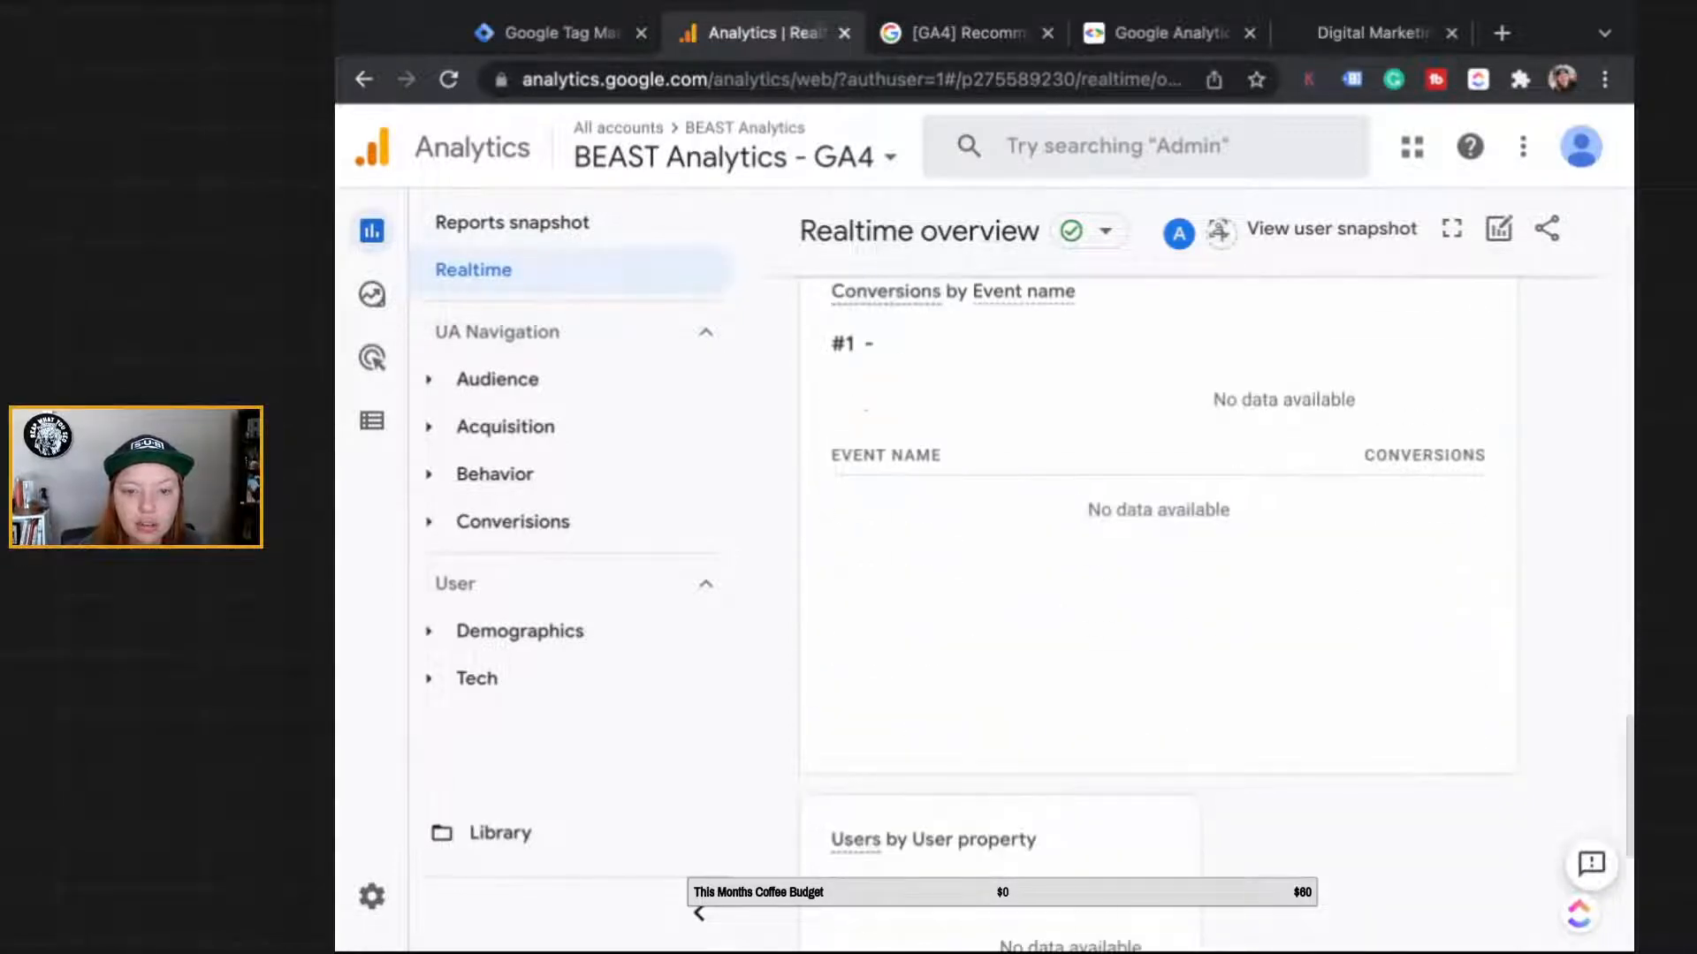
scroll(1157, 530, "up", 9)
scroll(1158, 610, "up", 3)
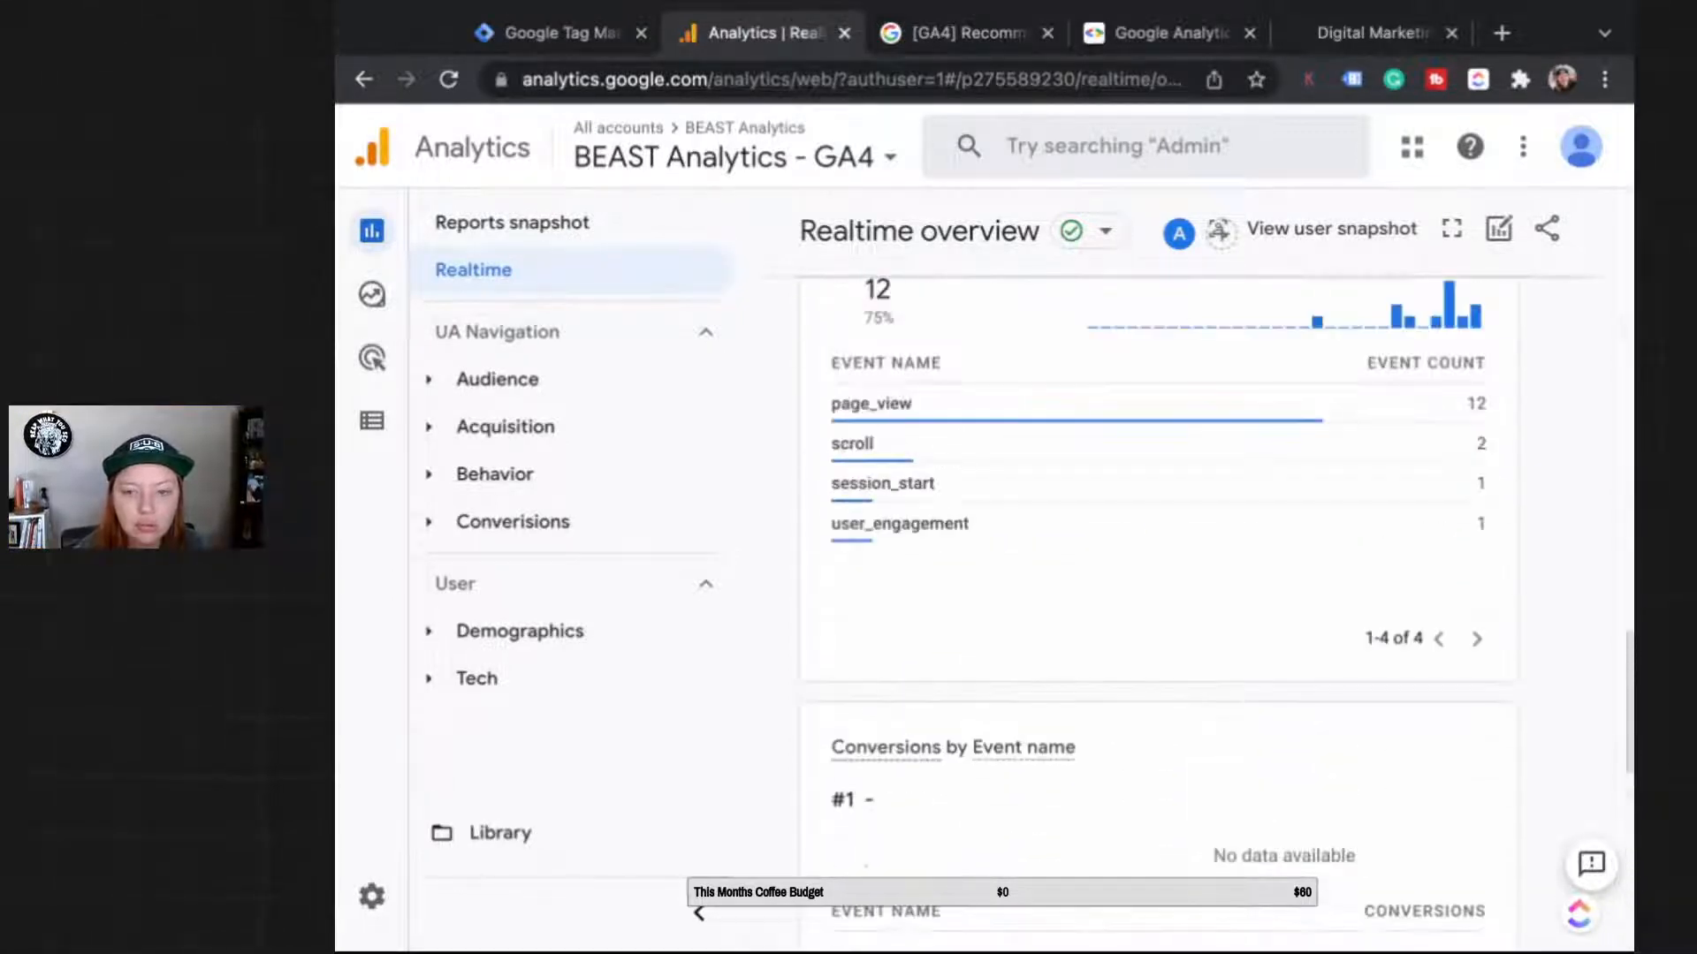
left_click(1338, 547)
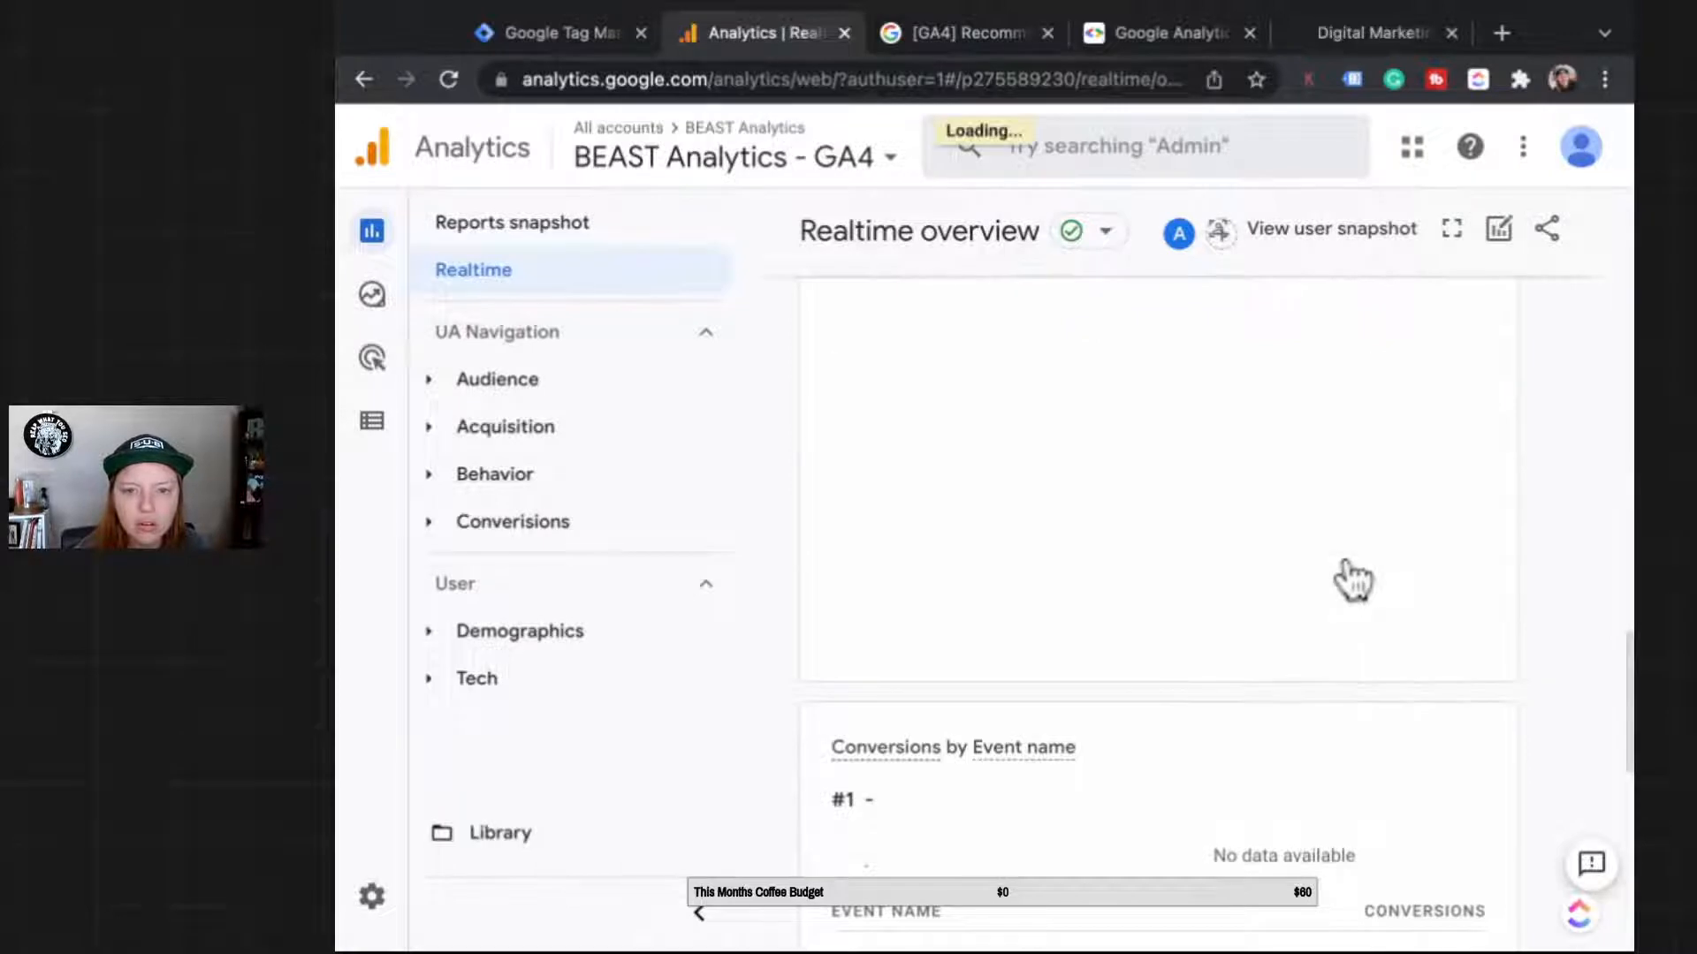
Step: Inspect user_engagement's page_location URL, marking its service_list_widget part, then go back
scroll(1084, 640, "down", 2)
scroll(1083, 640, "up", 2)
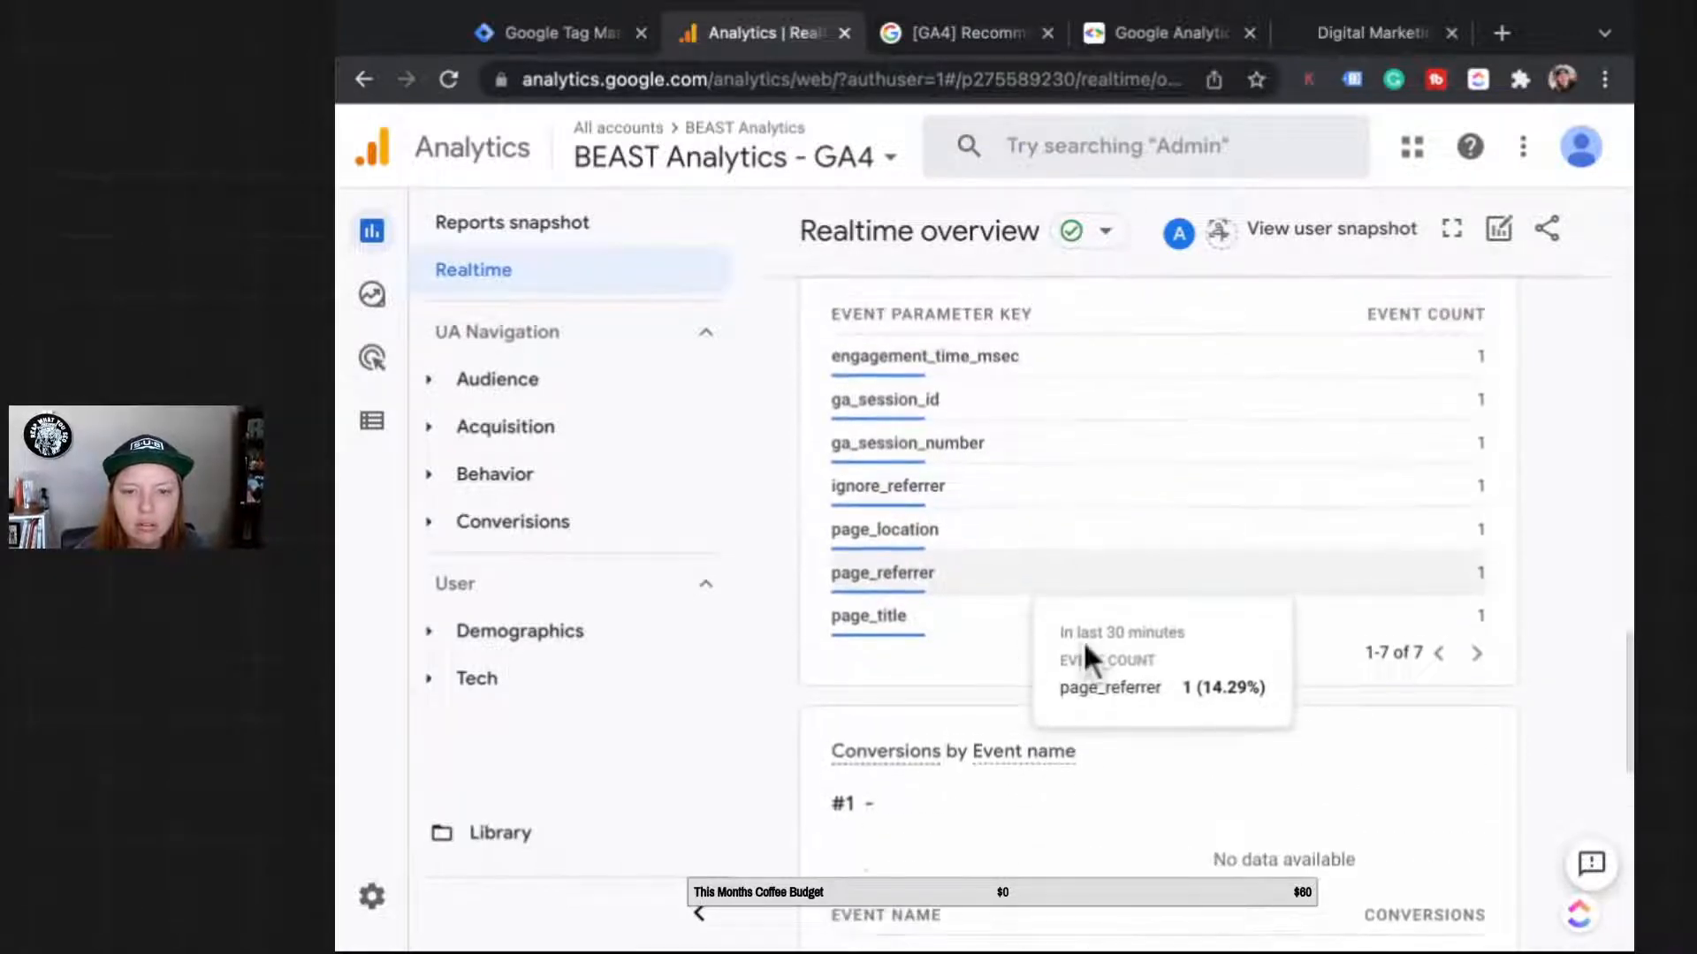
left_click(1043, 541)
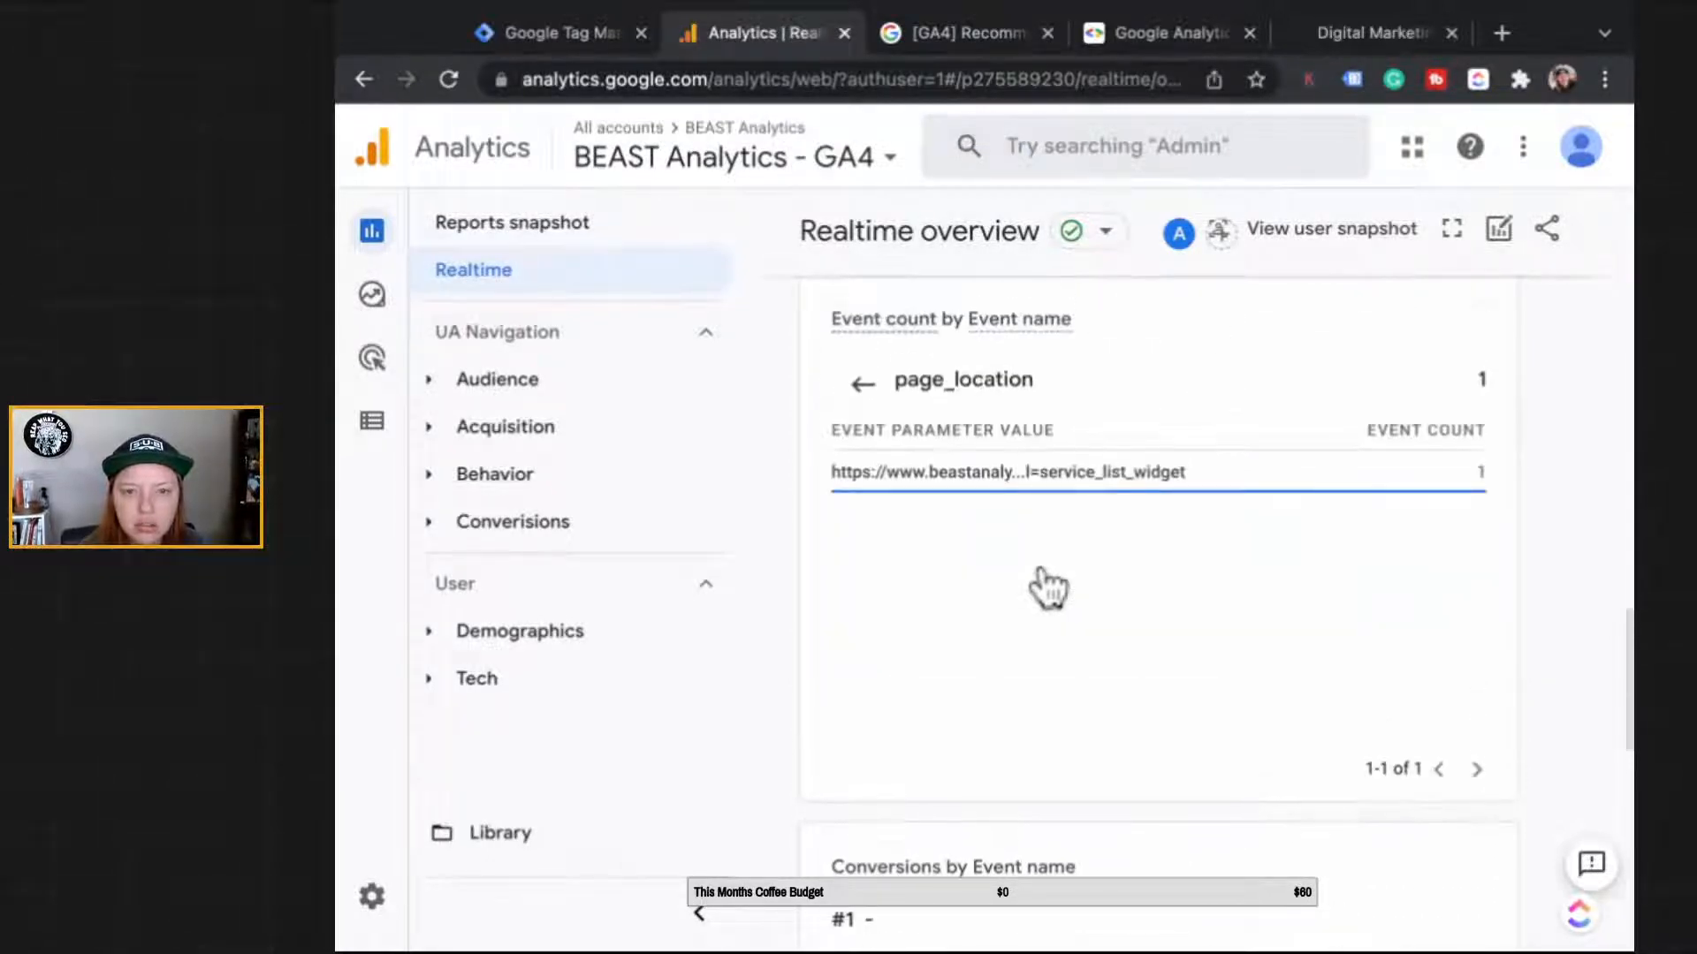
left_click_drag(1039, 473, 828, 473)
double_click(1095, 471)
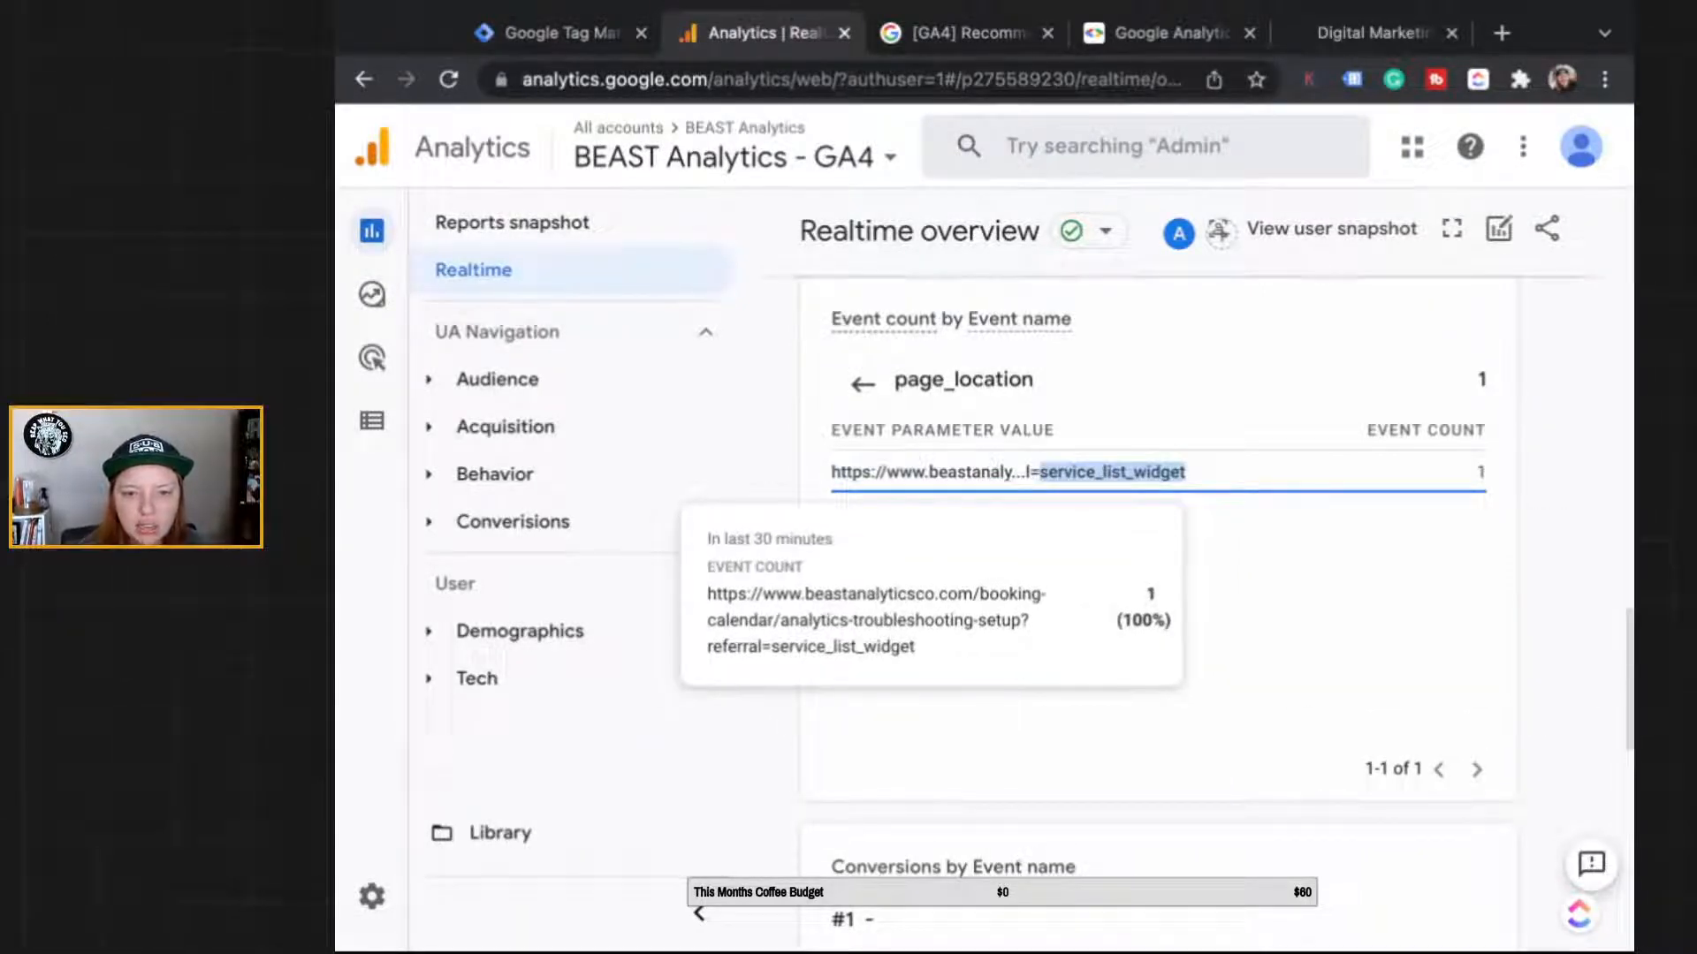
left_click(862, 383)
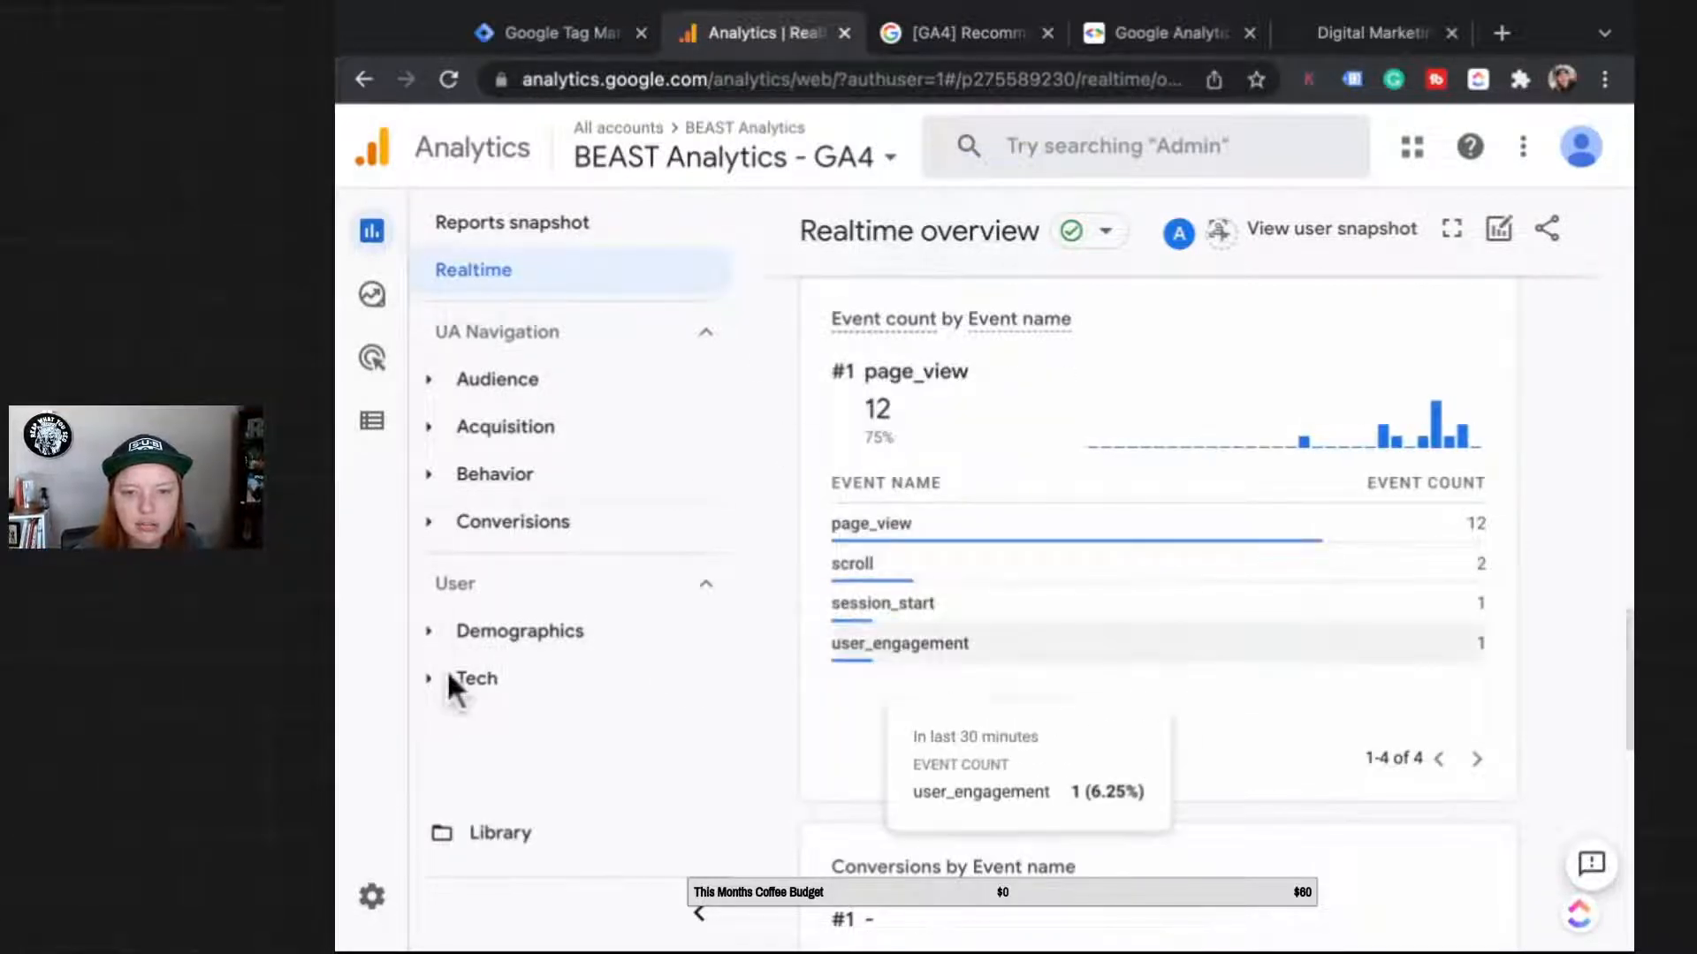
Step: Review the begin_checkout custom event's matching conditions, close the panels, and open DebugView
left_click(372, 420)
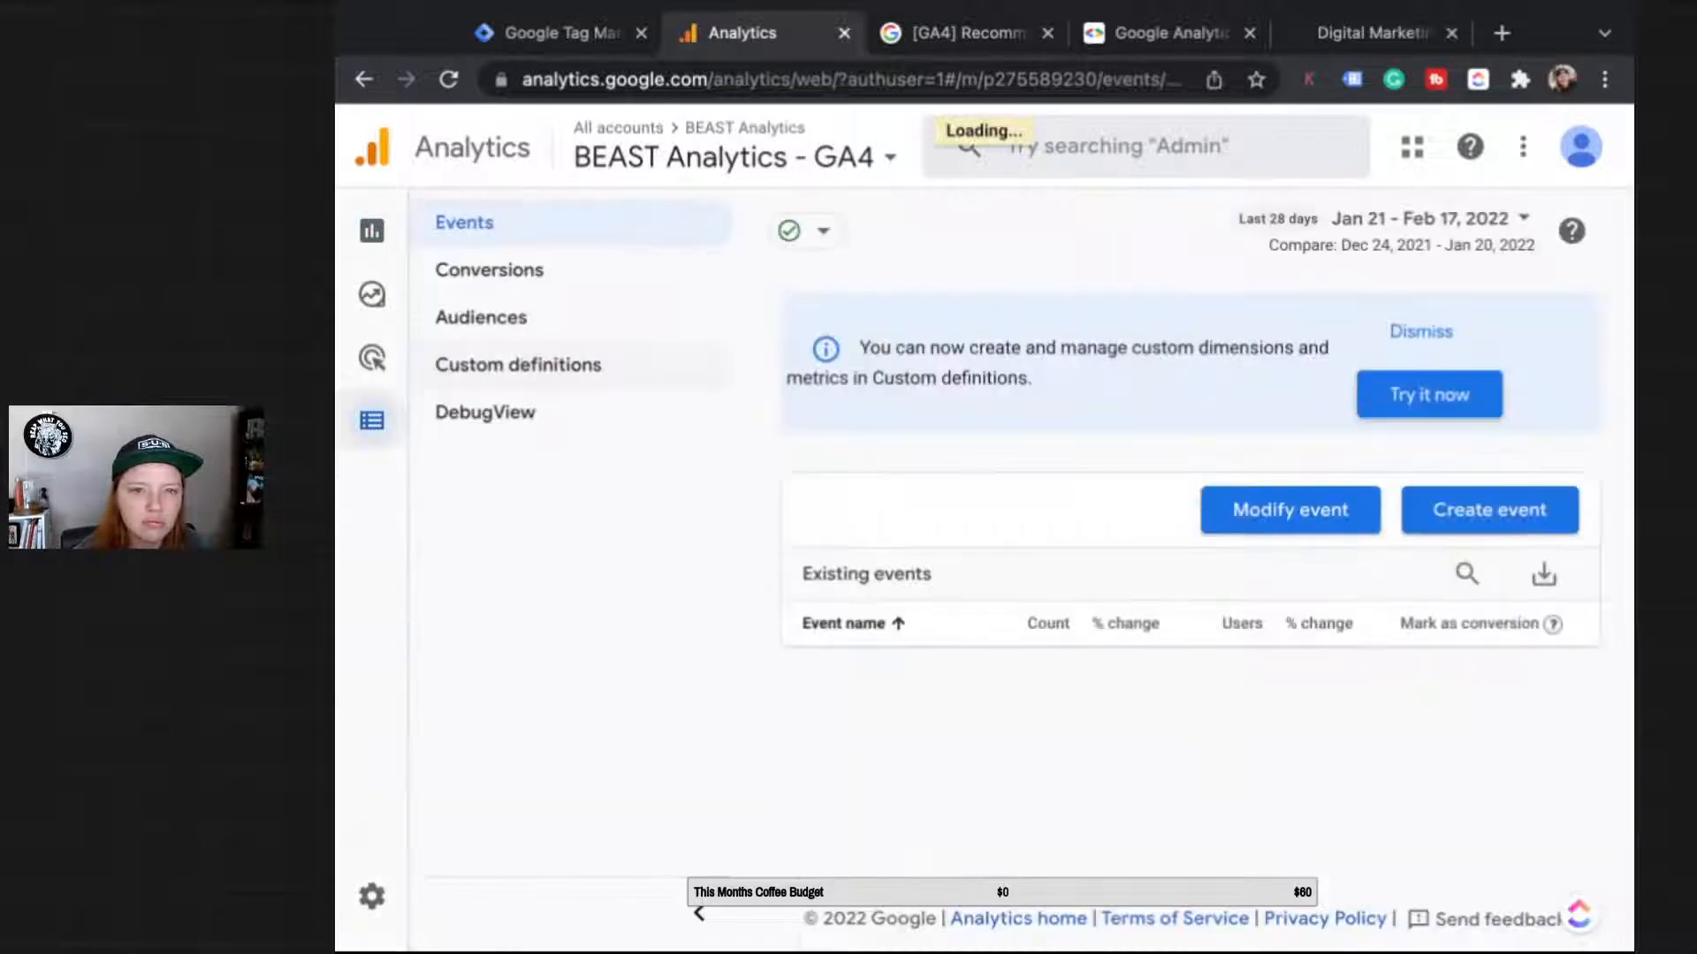
scroll(1298, 581, "down", 3)
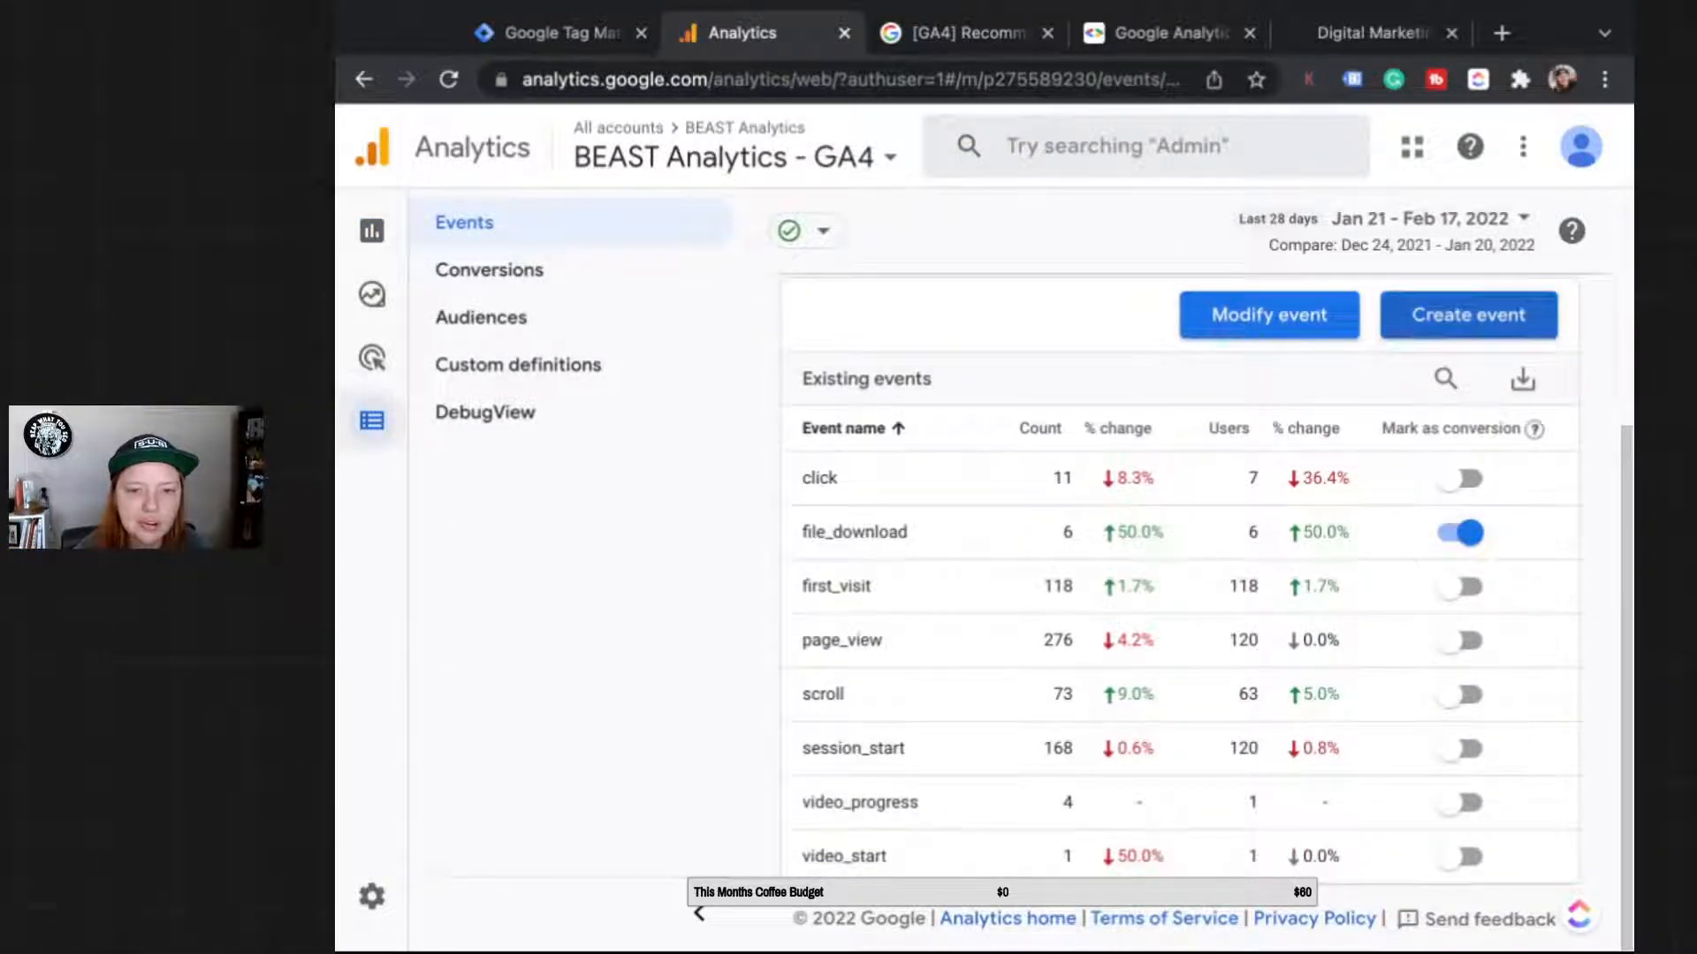
left_click(1468, 314)
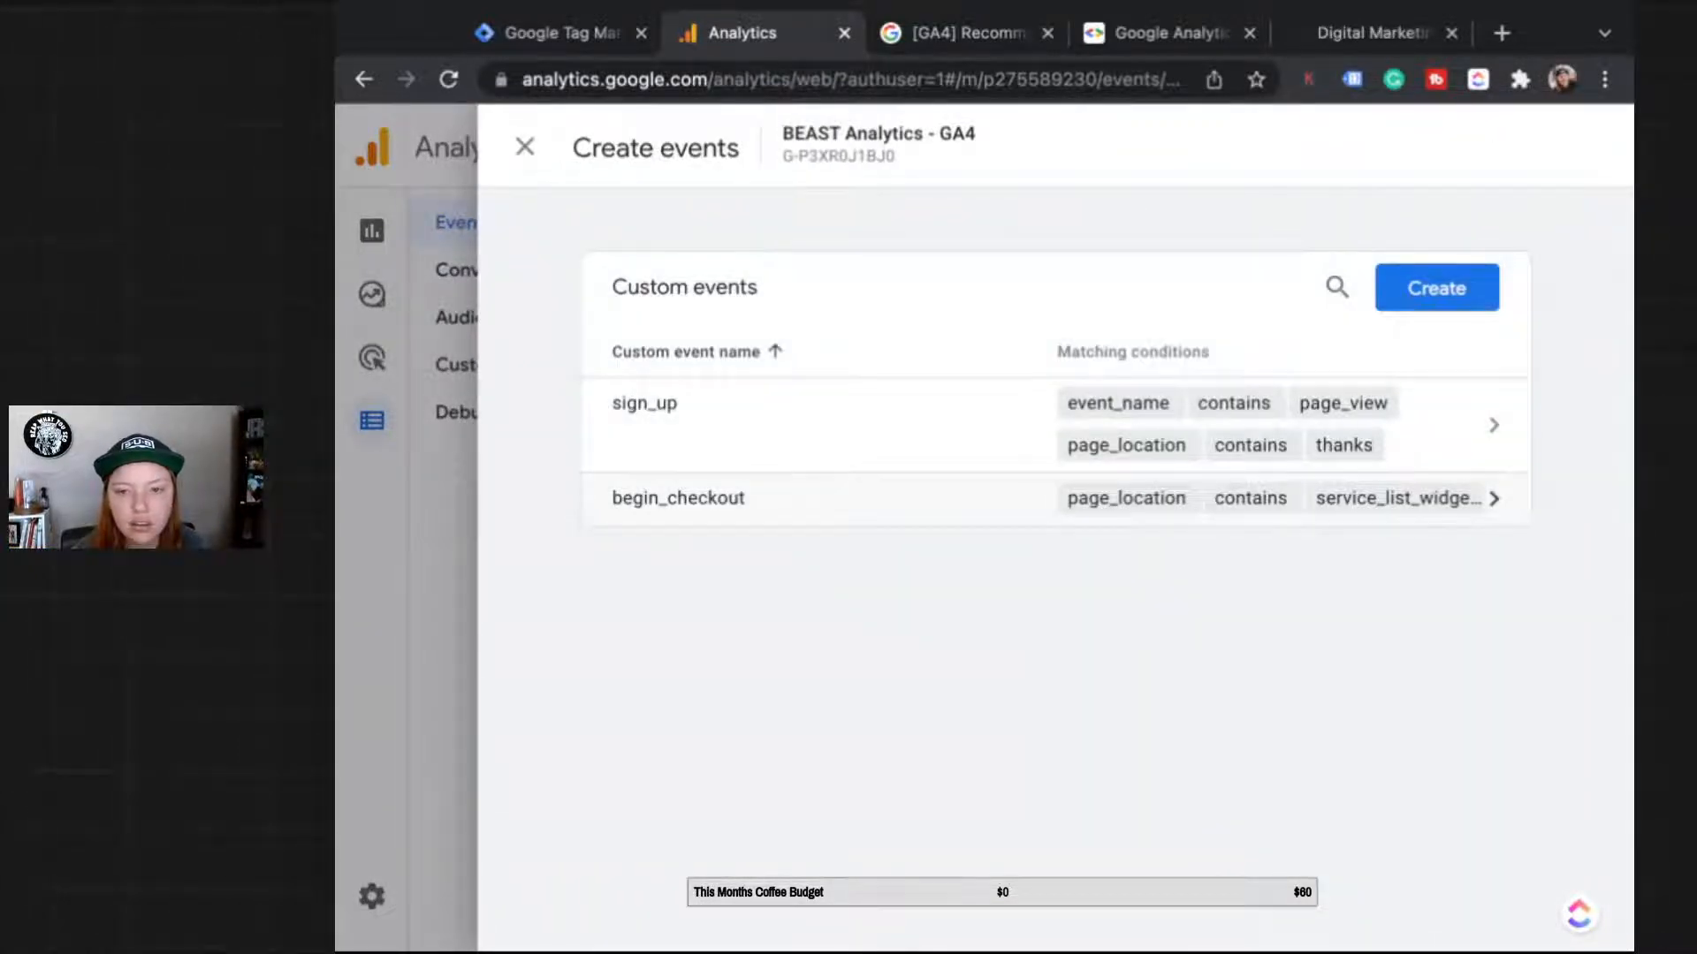
left_click(1493, 499)
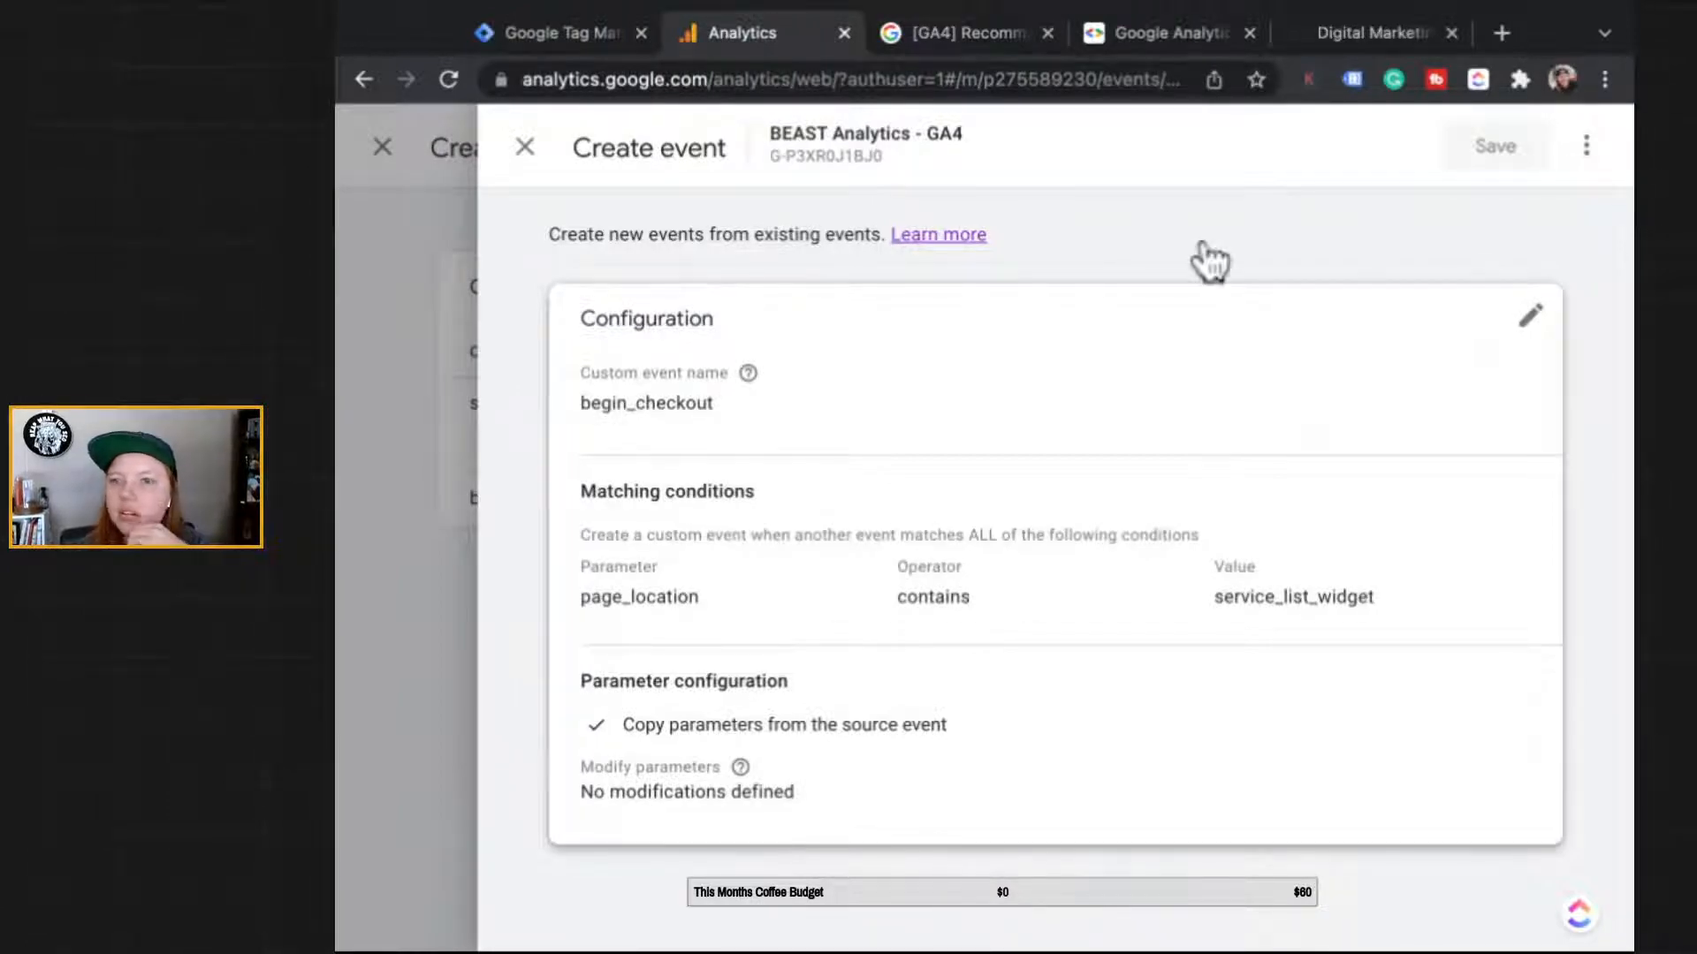
left_click(525, 147)
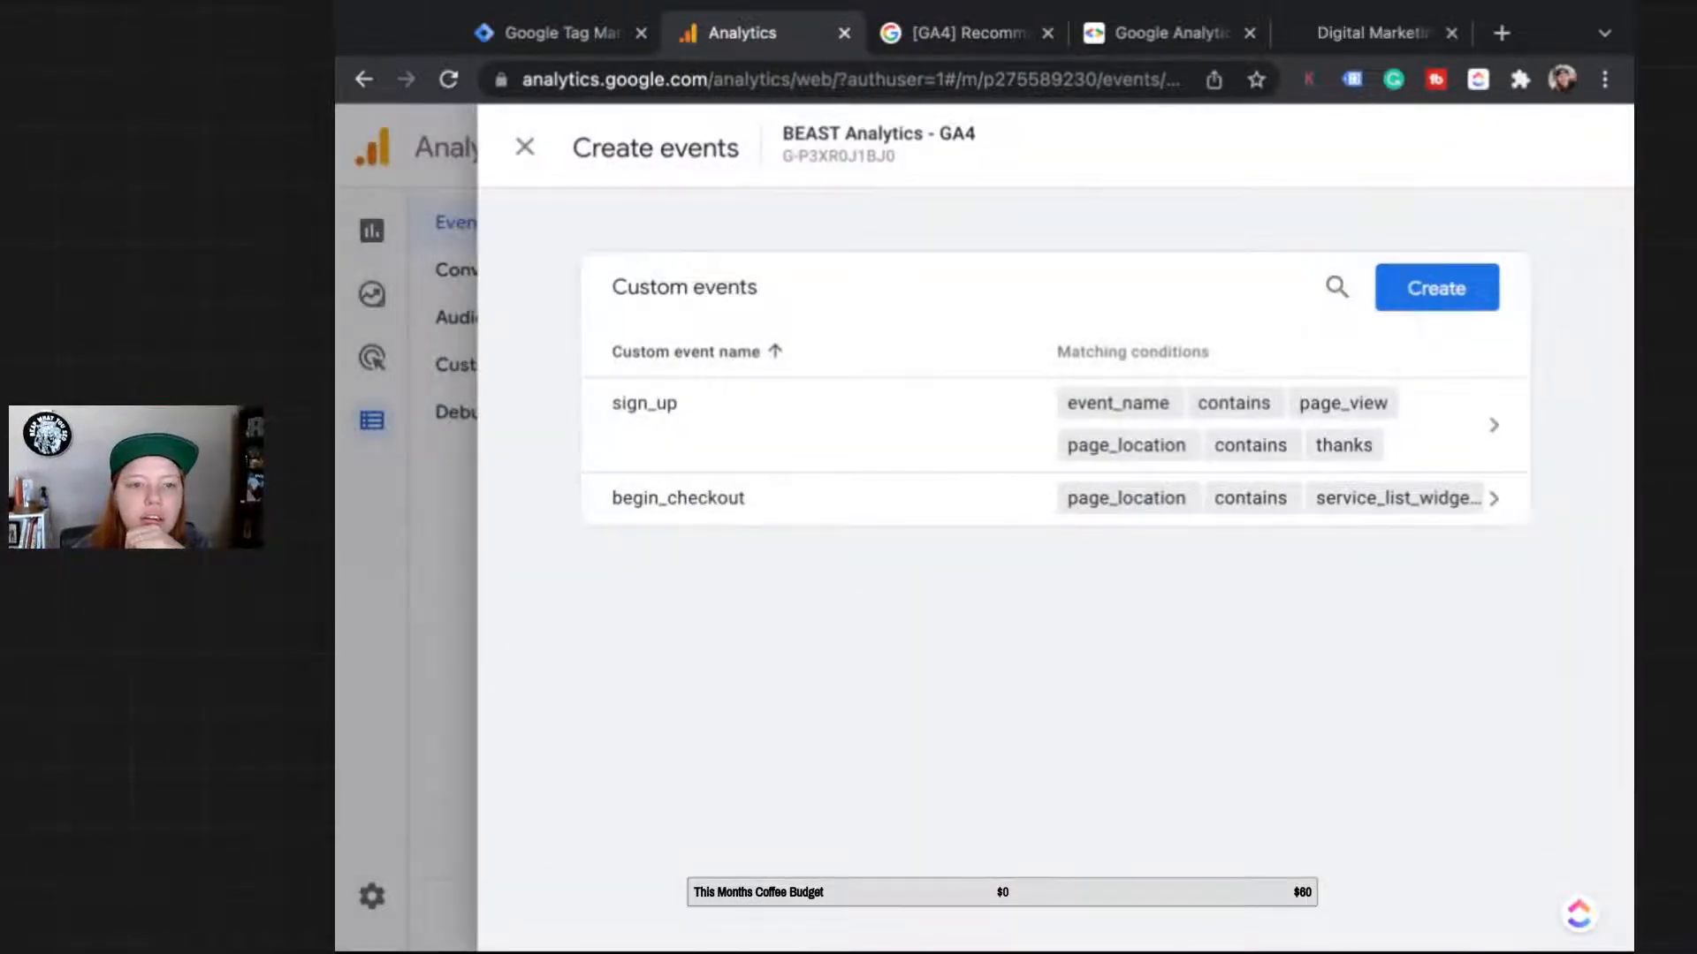
left_click(524, 145)
left_click(485, 412)
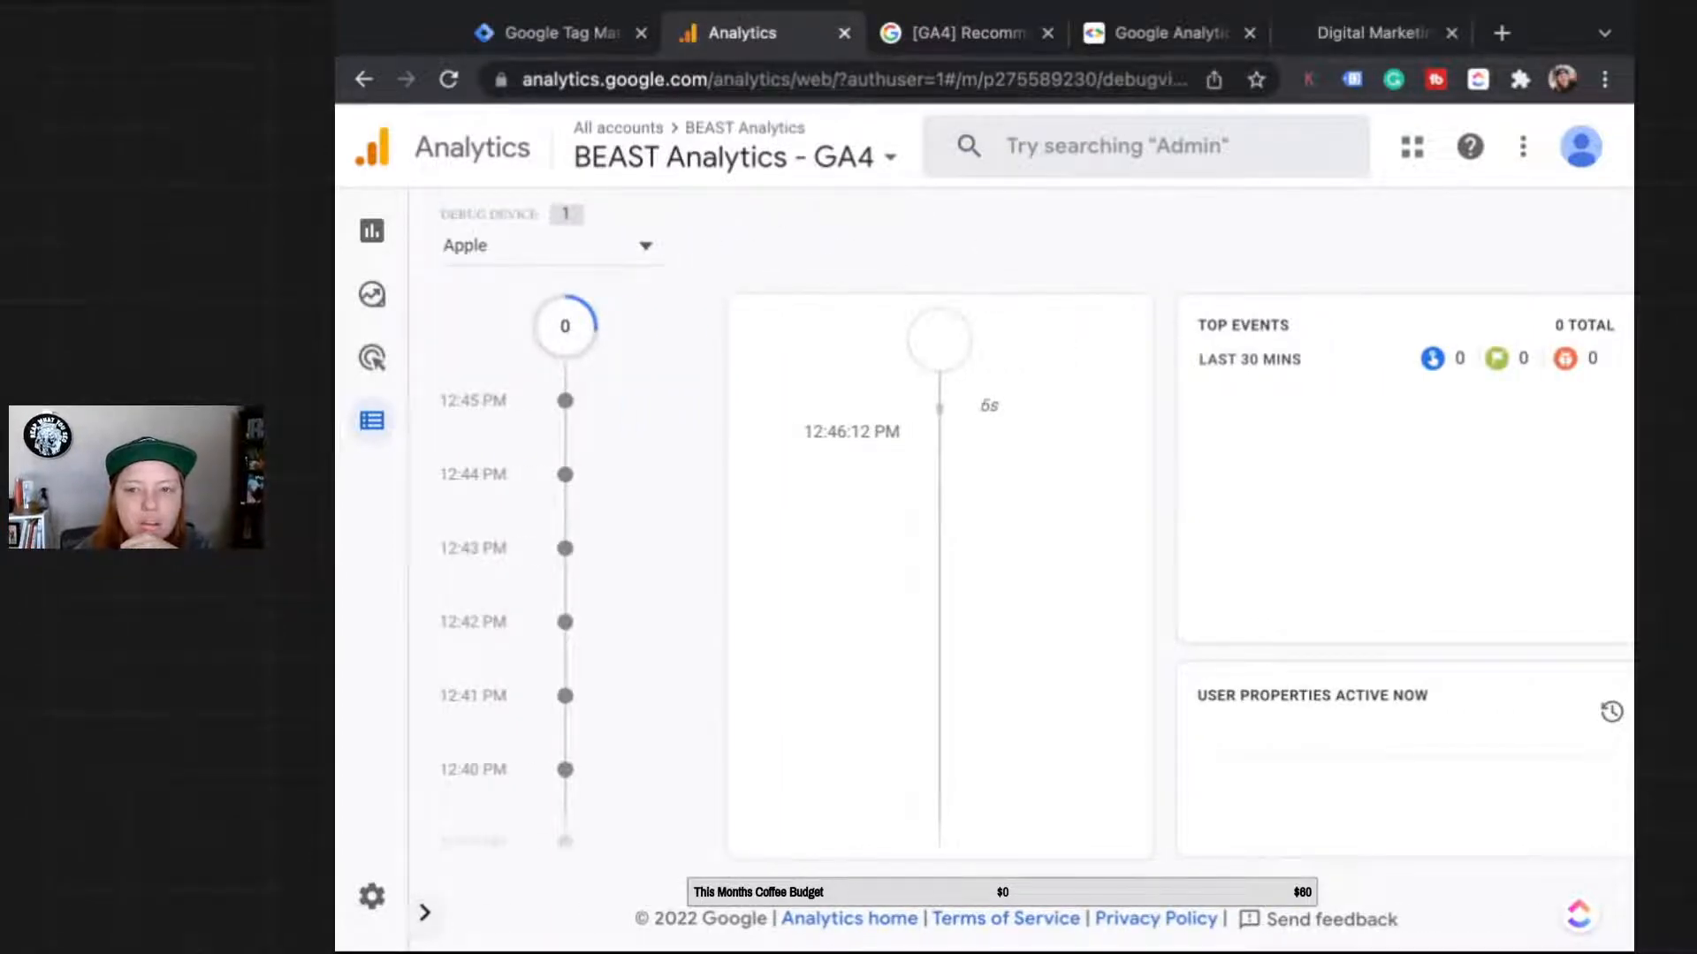
Step: On the tutoring booking page, try the 3:45 pm slot, then February 22 at 10:00 am
left_click(1373, 32)
scroll(1163, 813, "down", 3)
left_click(1124, 421)
scroll(1264, 353, "up", 1)
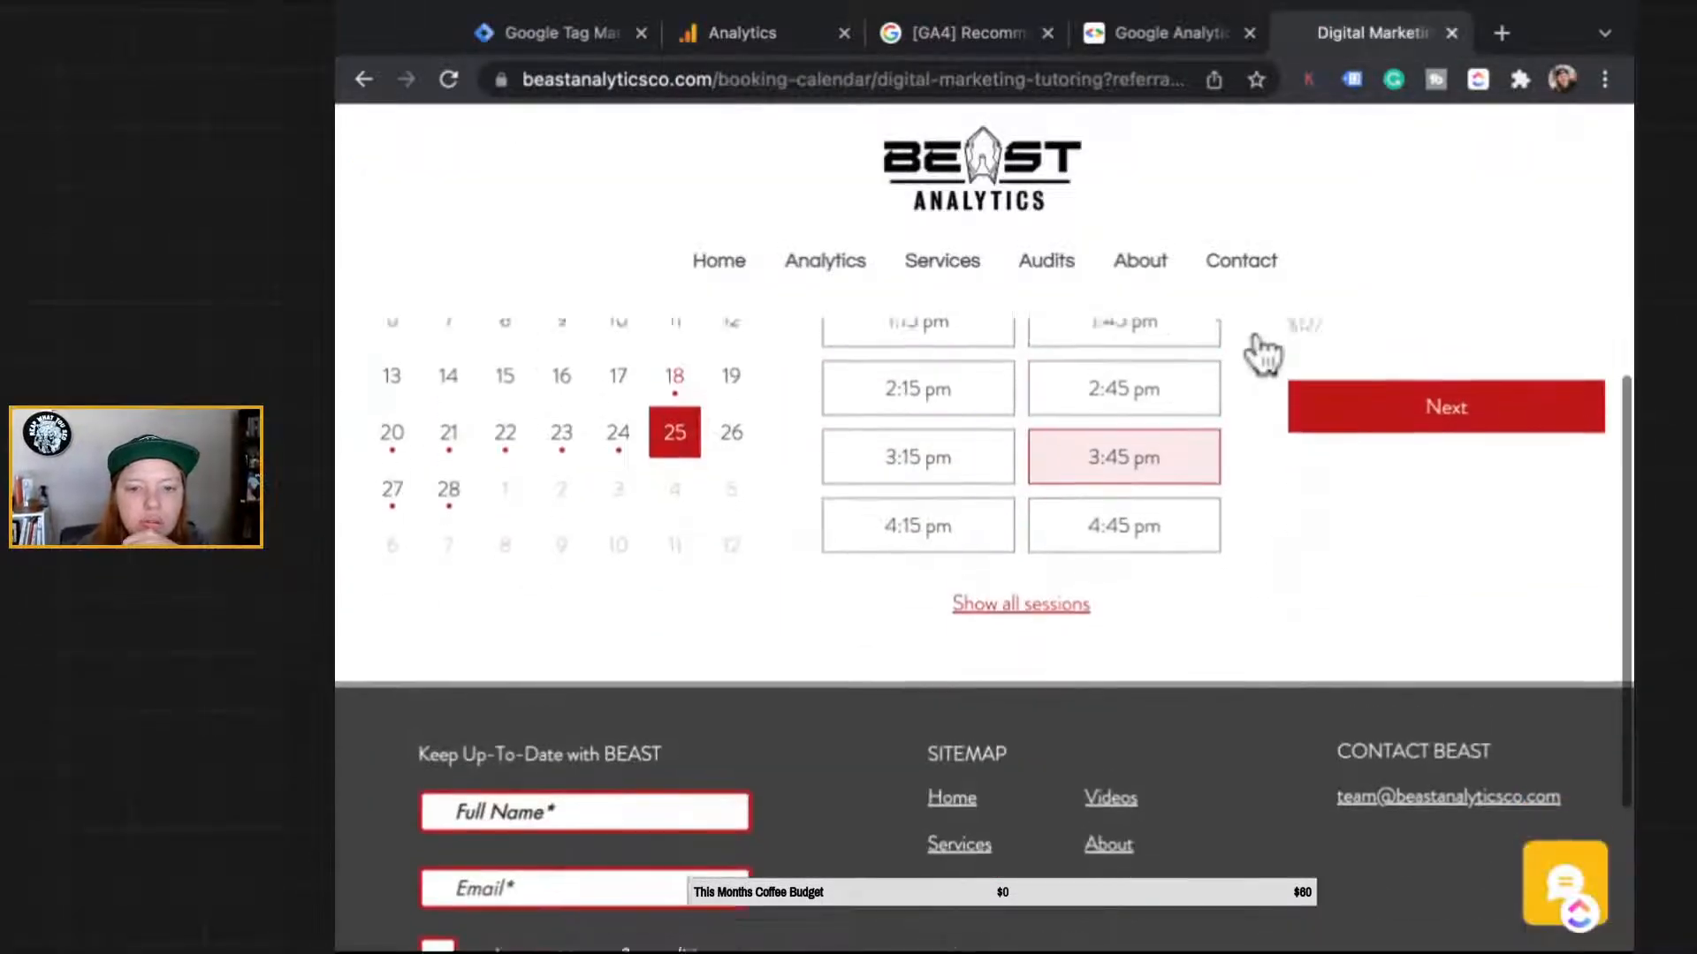
scroll(1264, 354, "up", 2)
left_click(505, 550)
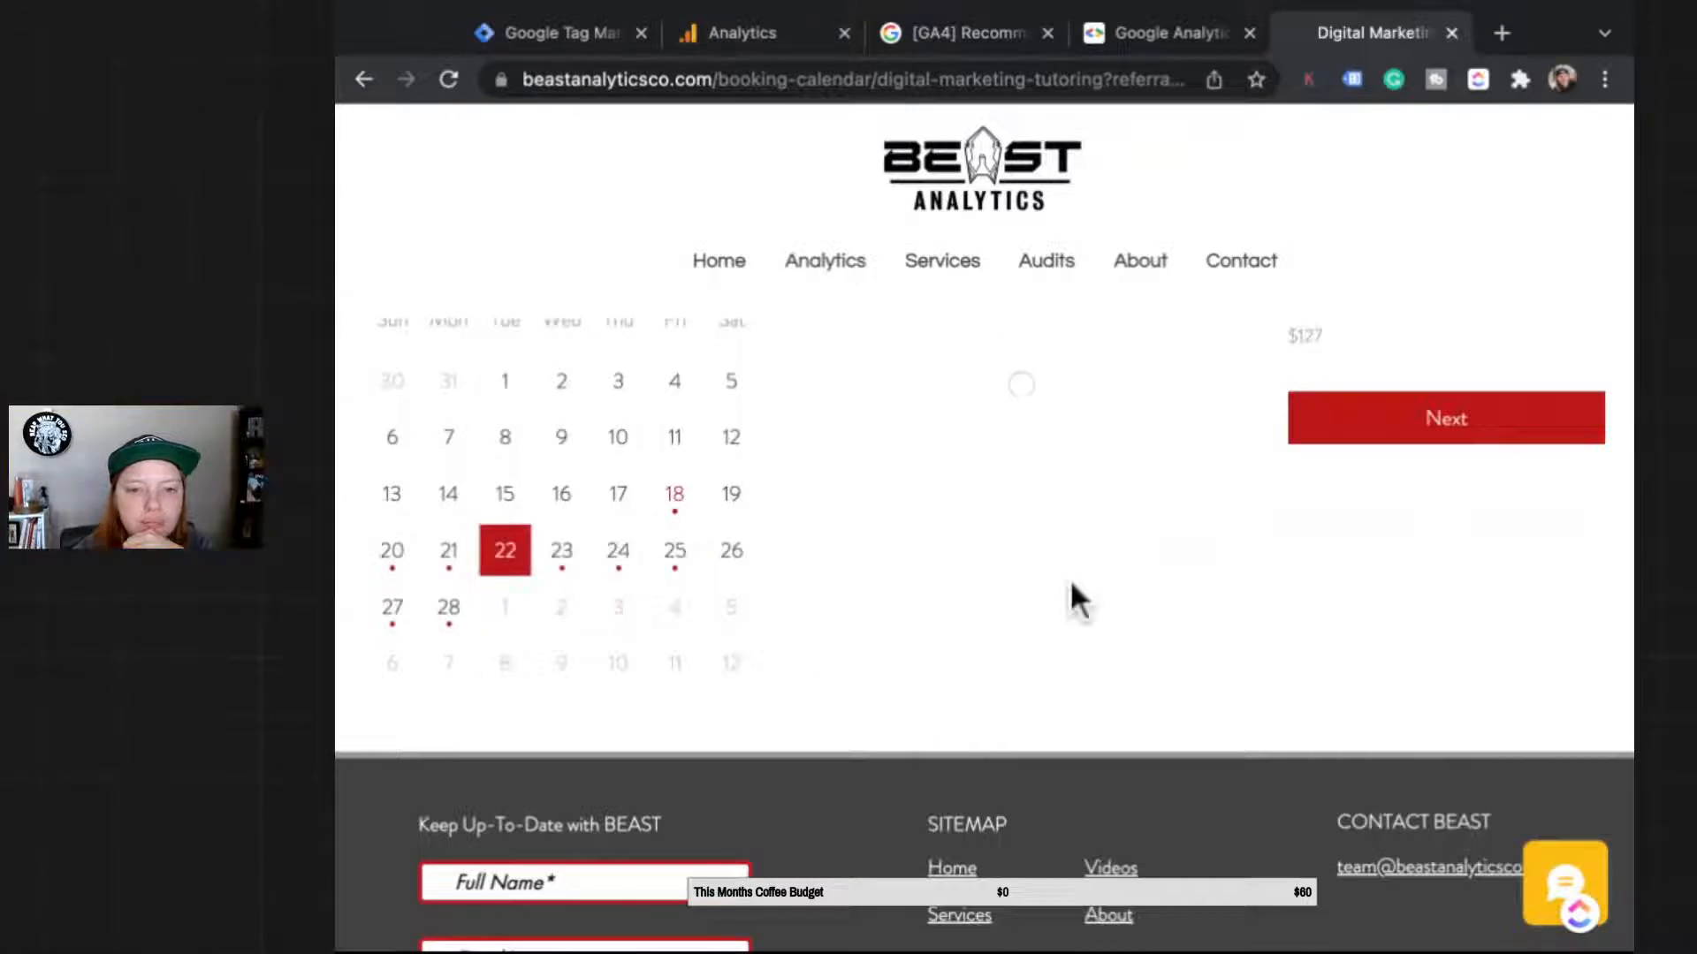
scroll(1070, 580, "up", 5)
left_click(918, 774)
Step: Start booking the first listed service, Analytics Troubleshooting & Setup, glancing at the documentation tab
scroll(918, 774, "down", 3)
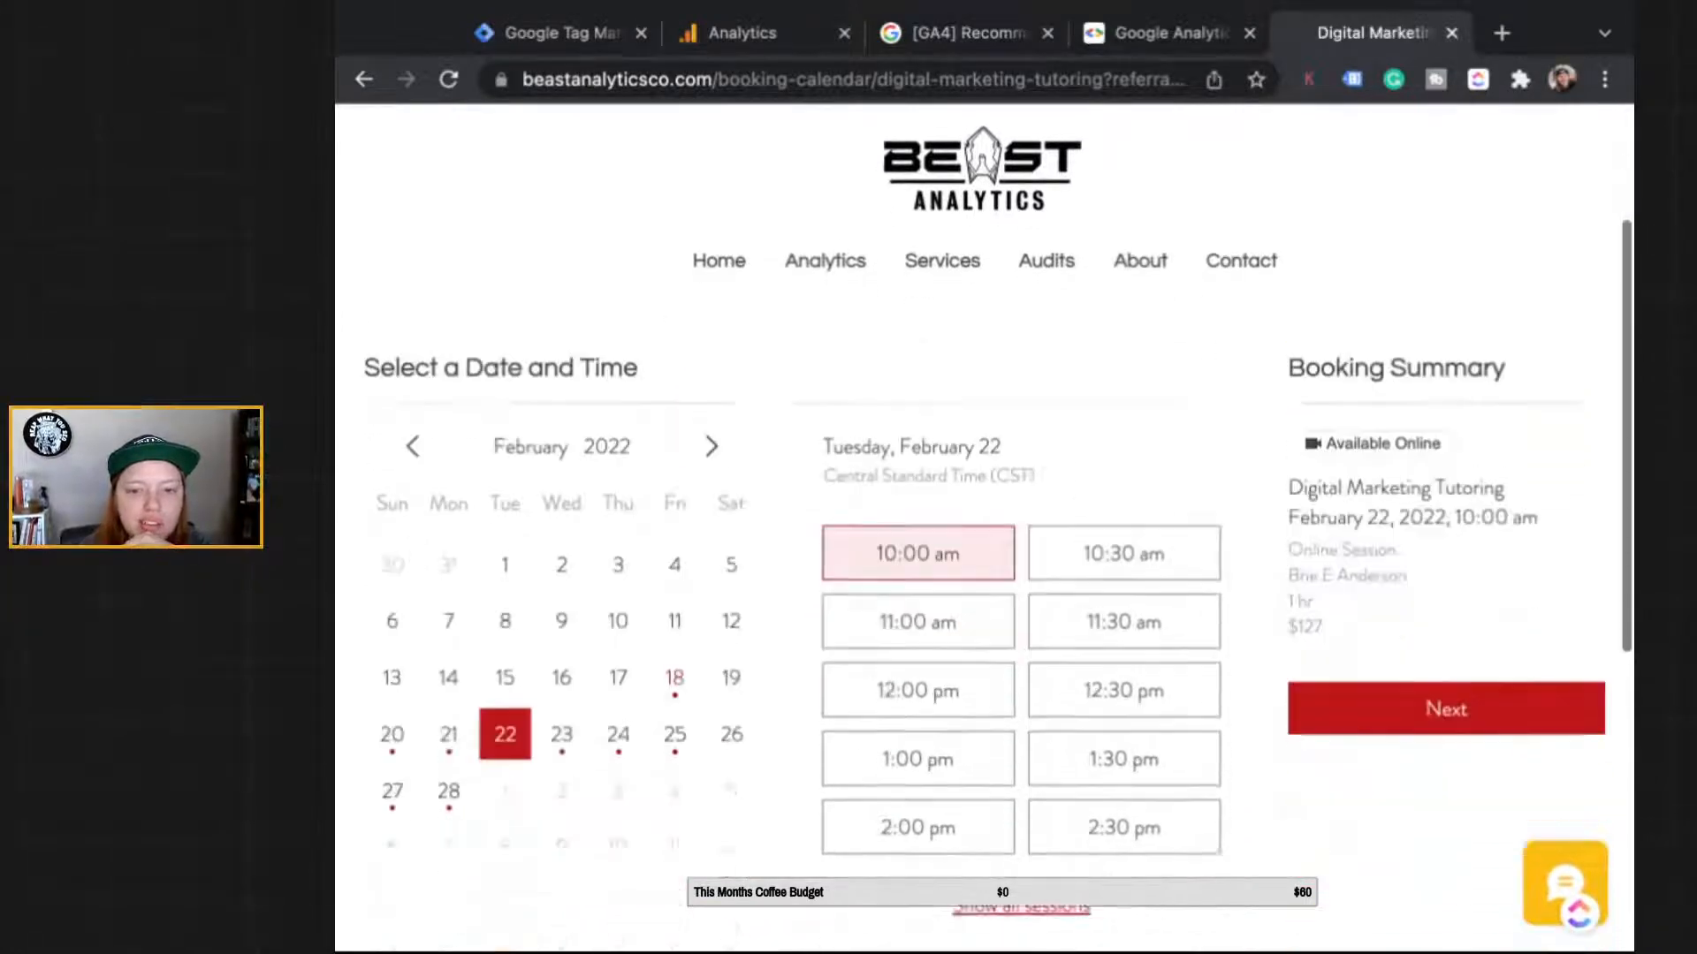
scroll(861, 164, "up", 5)
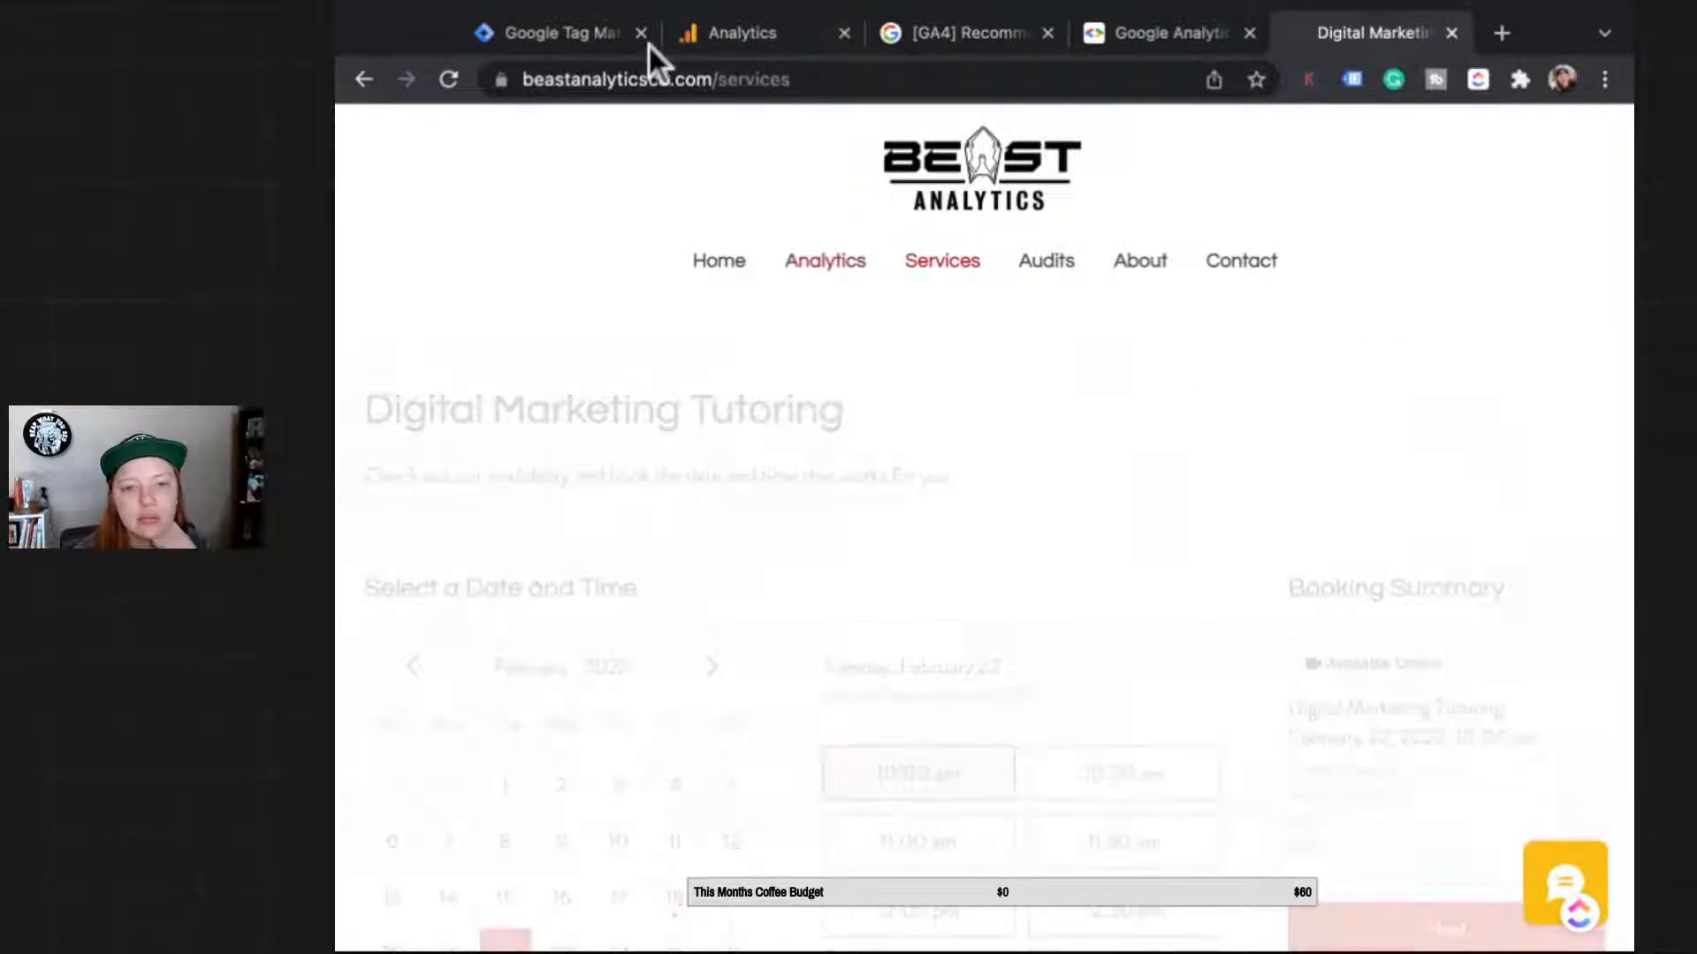
scroll(661, 581, "down", 10)
scroll(675, 677, "up", 4)
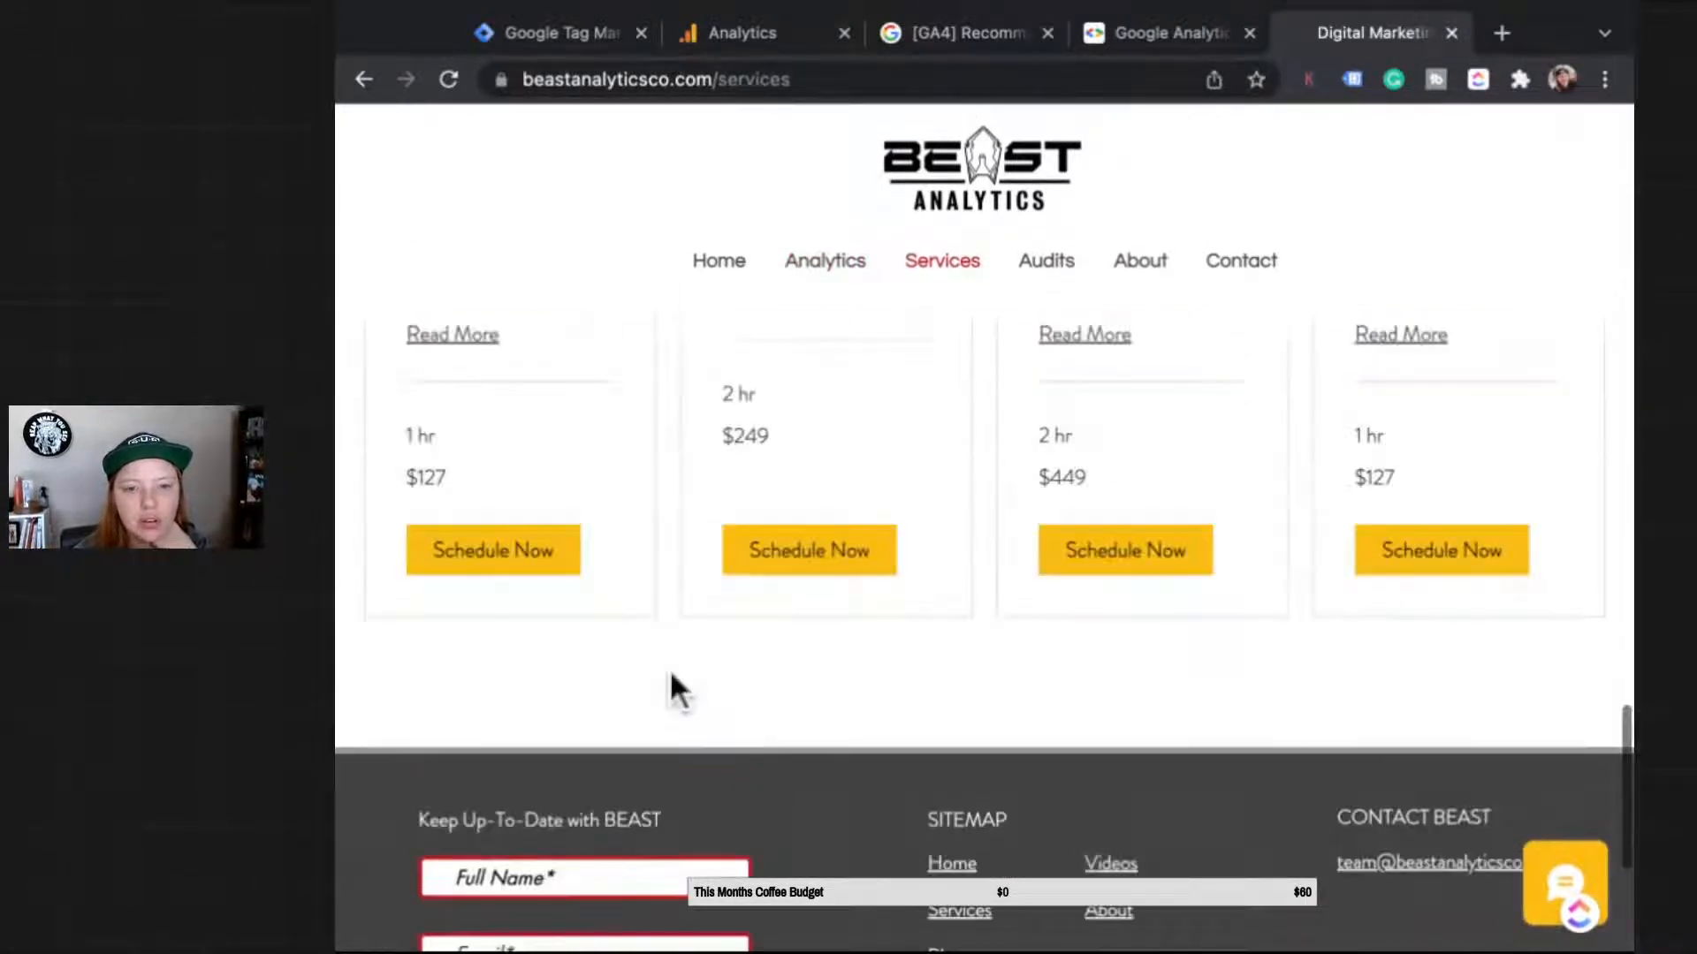
left_click(493, 549)
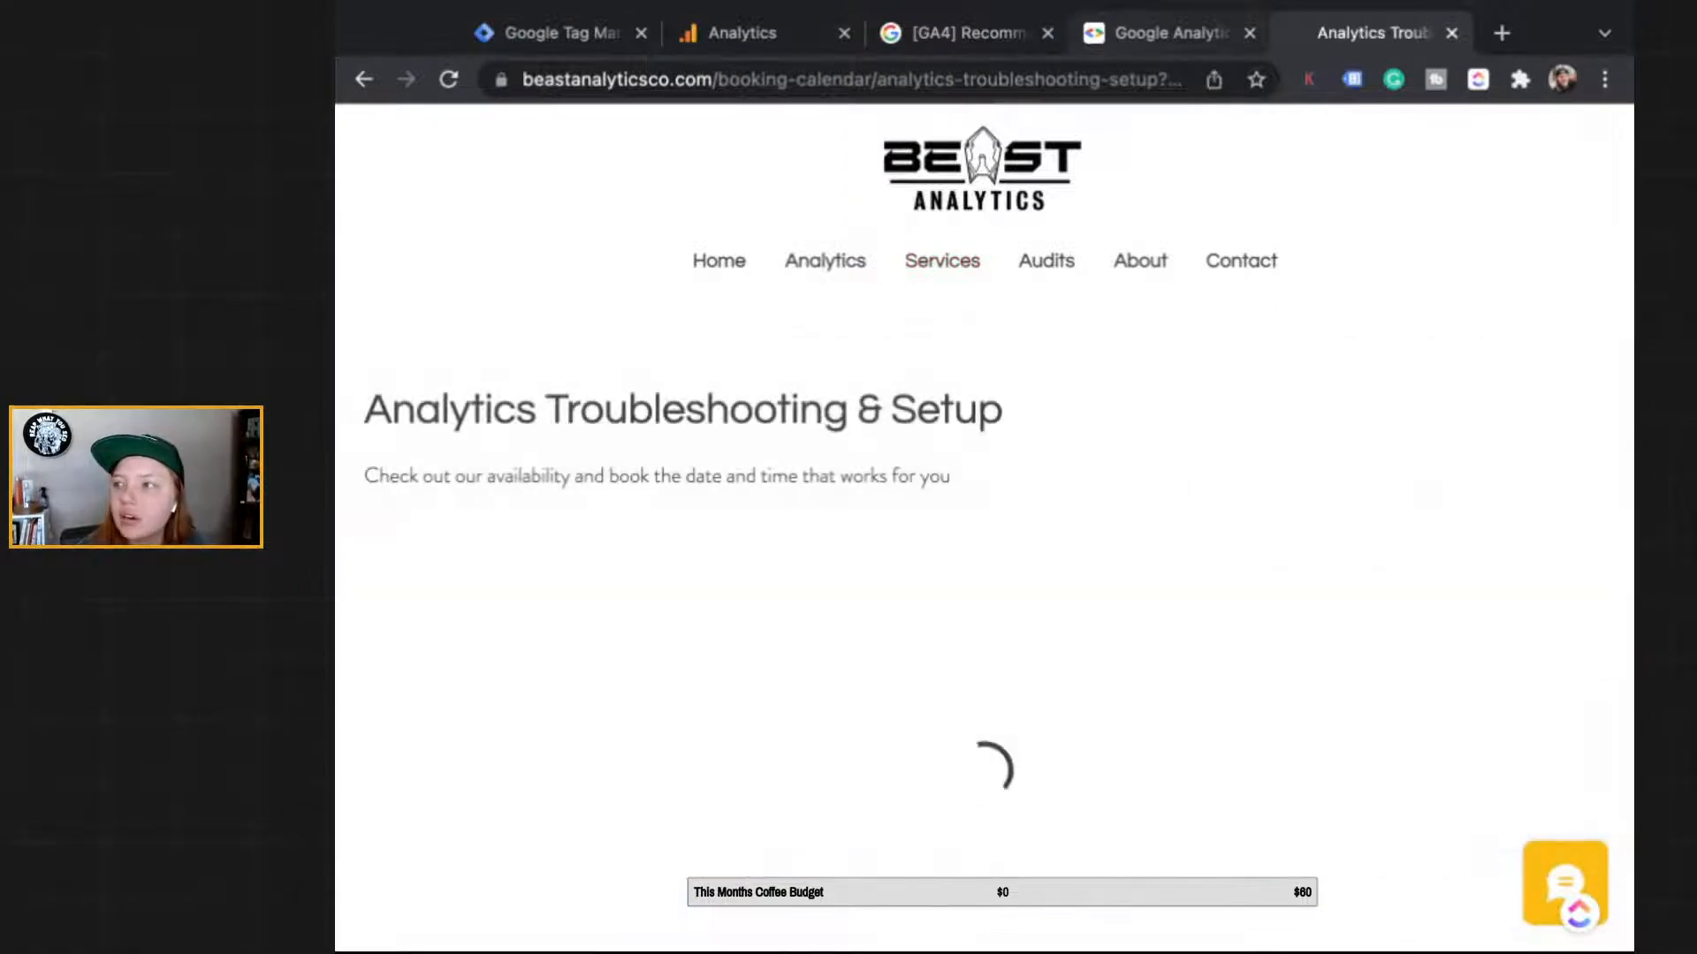
left_click(1168, 33)
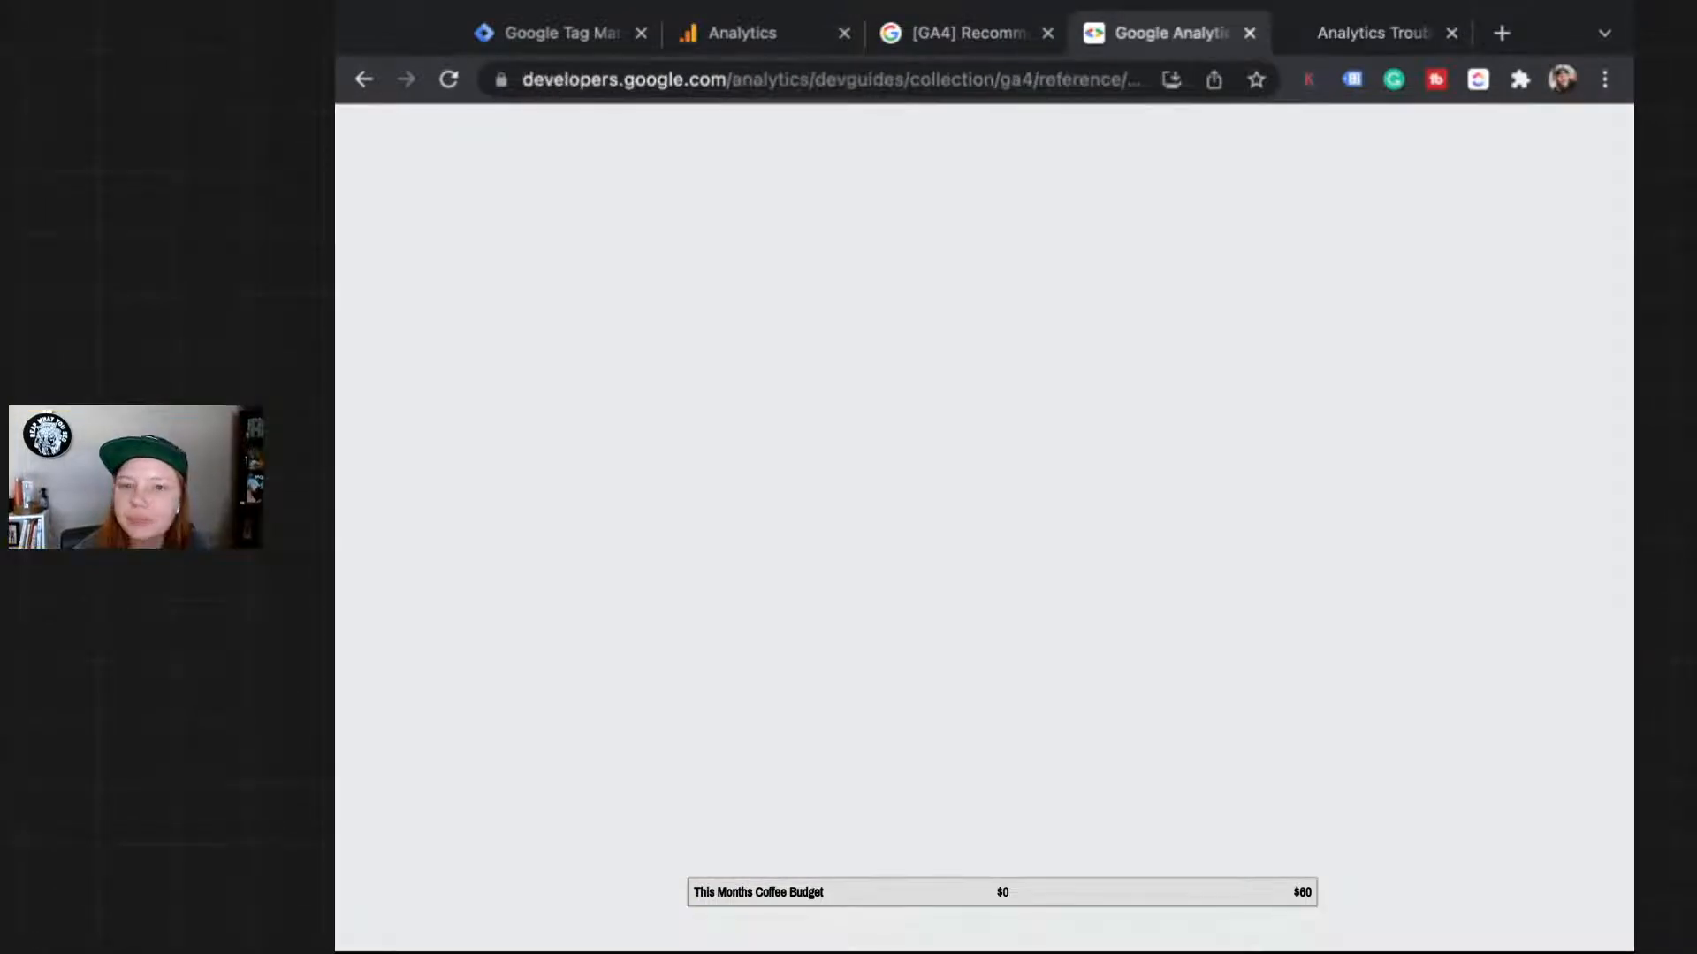
left_click(1372, 34)
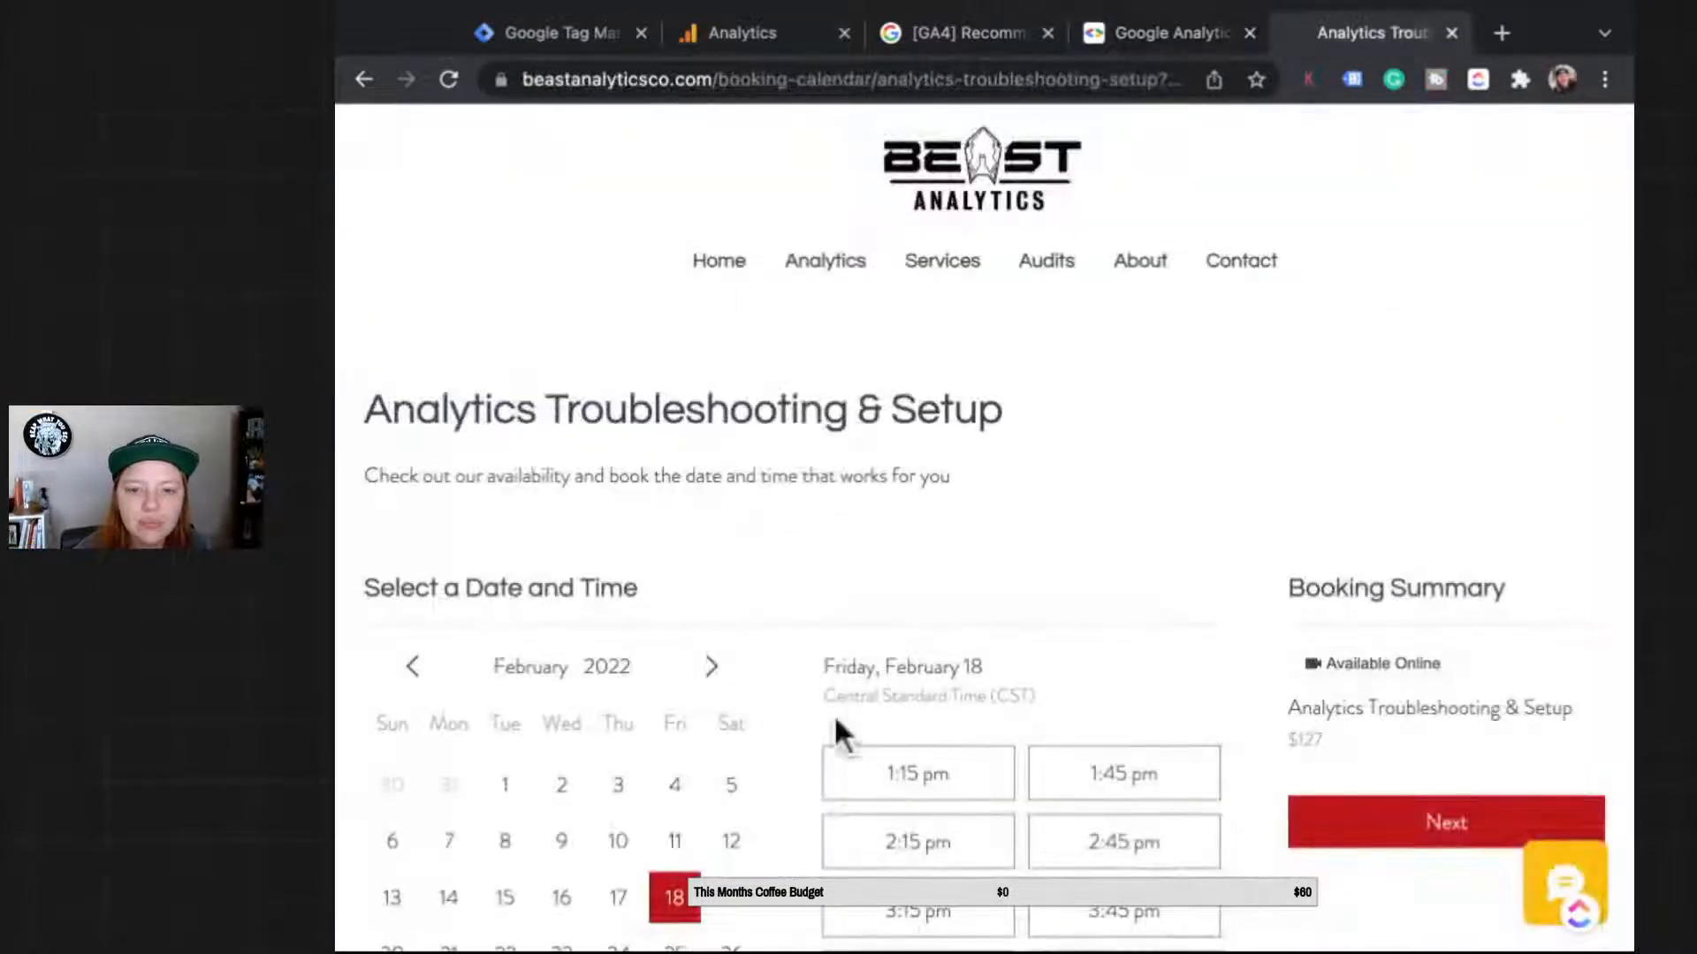
Step: Back in GA4, check DebugView's last-30-minutes user property history, then open Reports
left_click(762, 33)
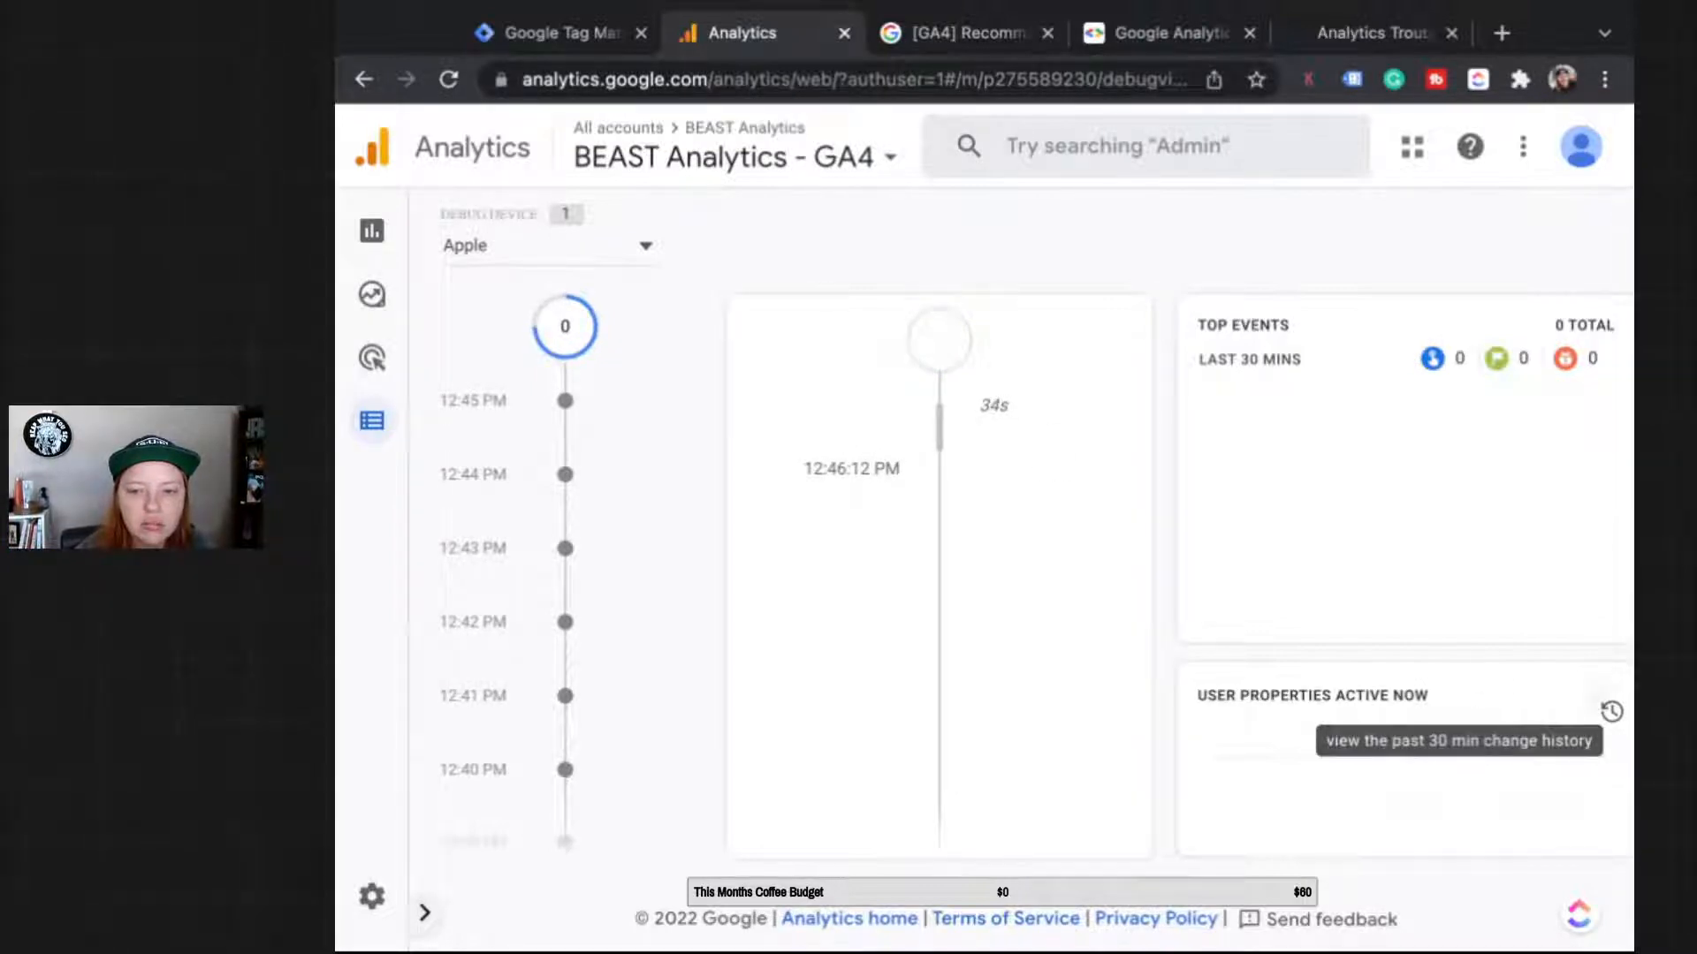
left_click(1611, 711)
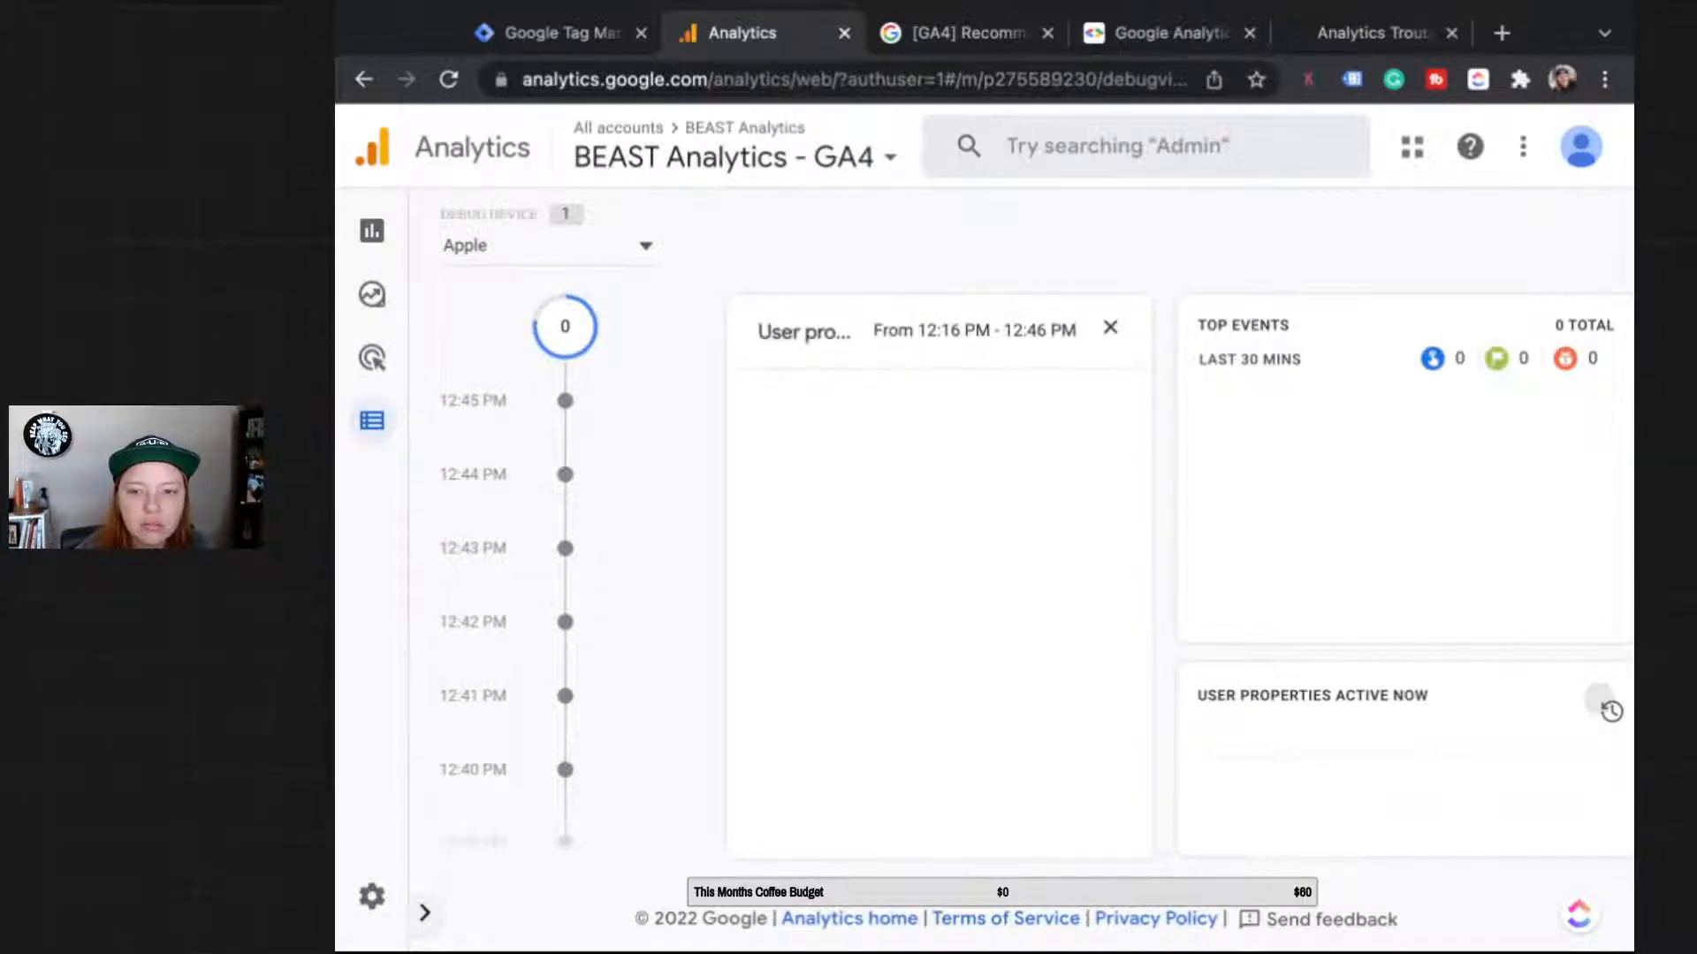
left_click(1237, 172)
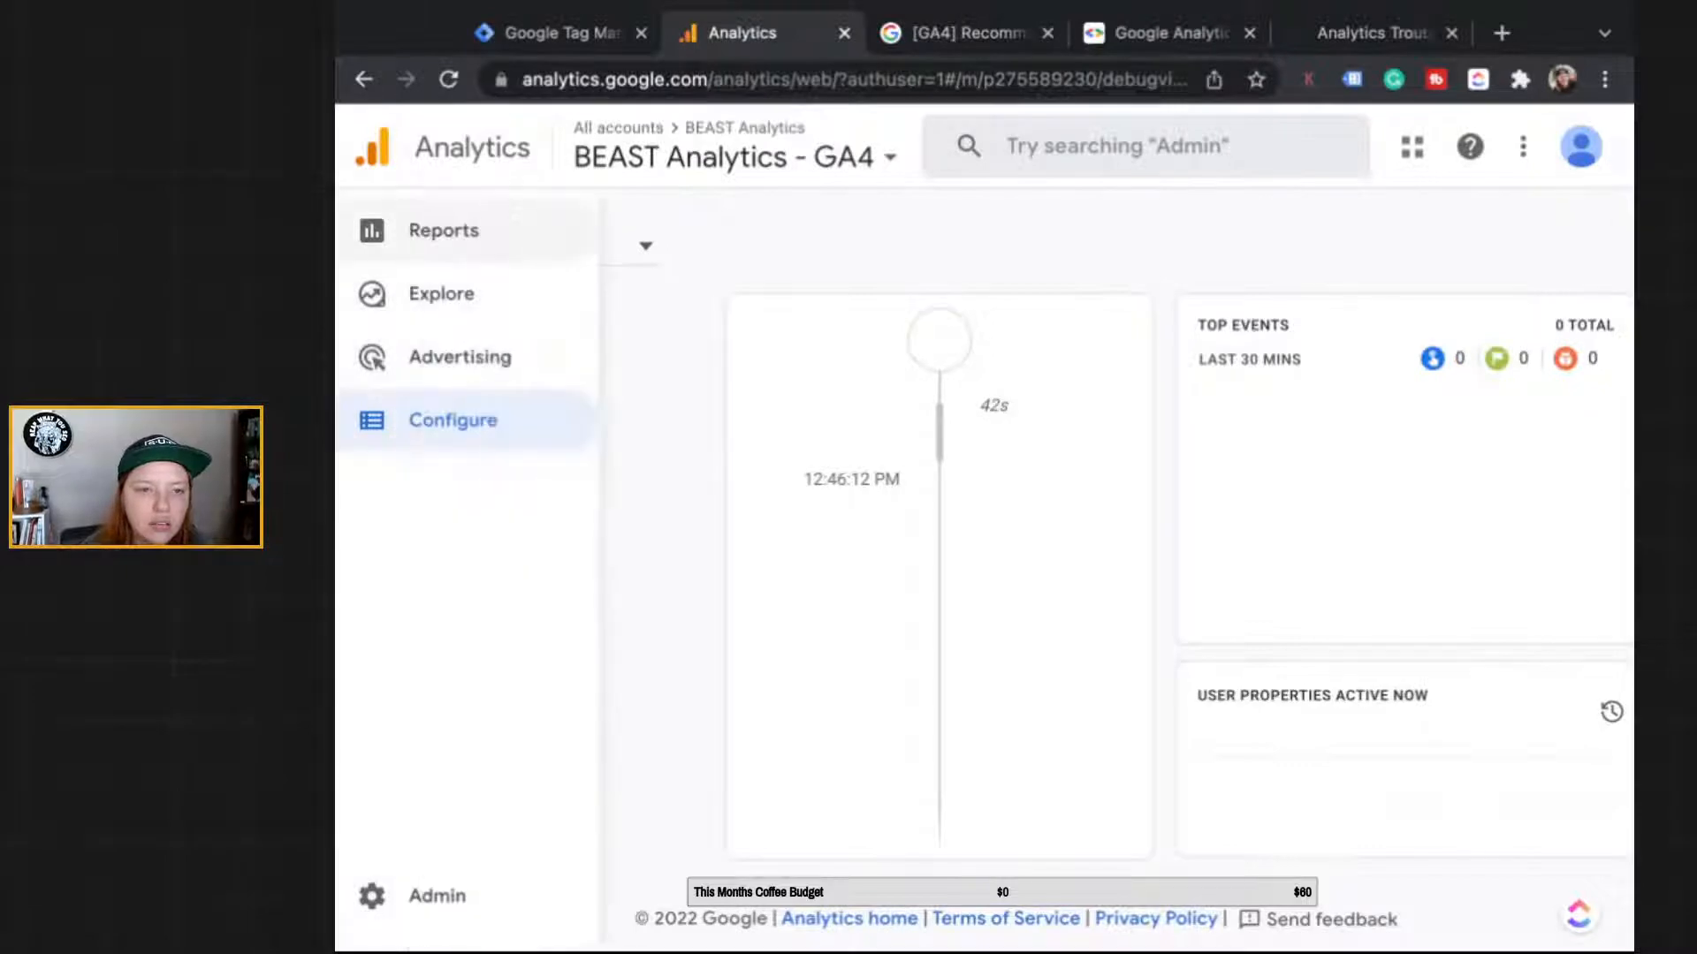
left_click(371, 230)
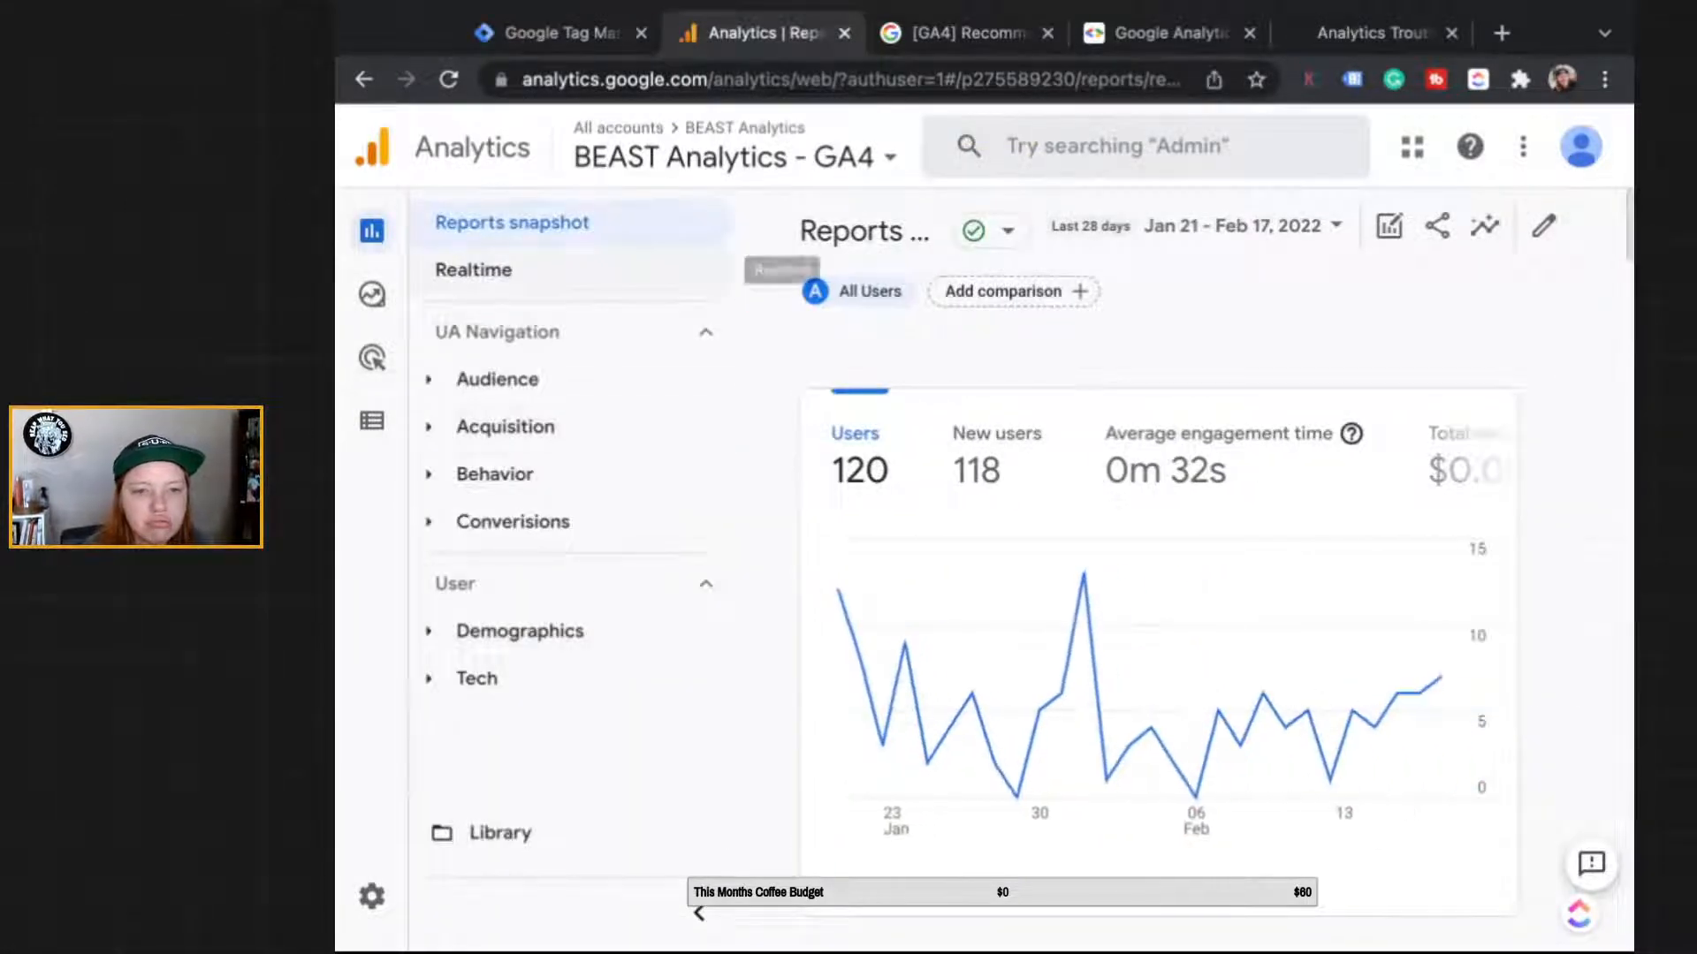
Step: In the Realtime overview, check the page_location value of the user_engagement event
left_click(473, 270)
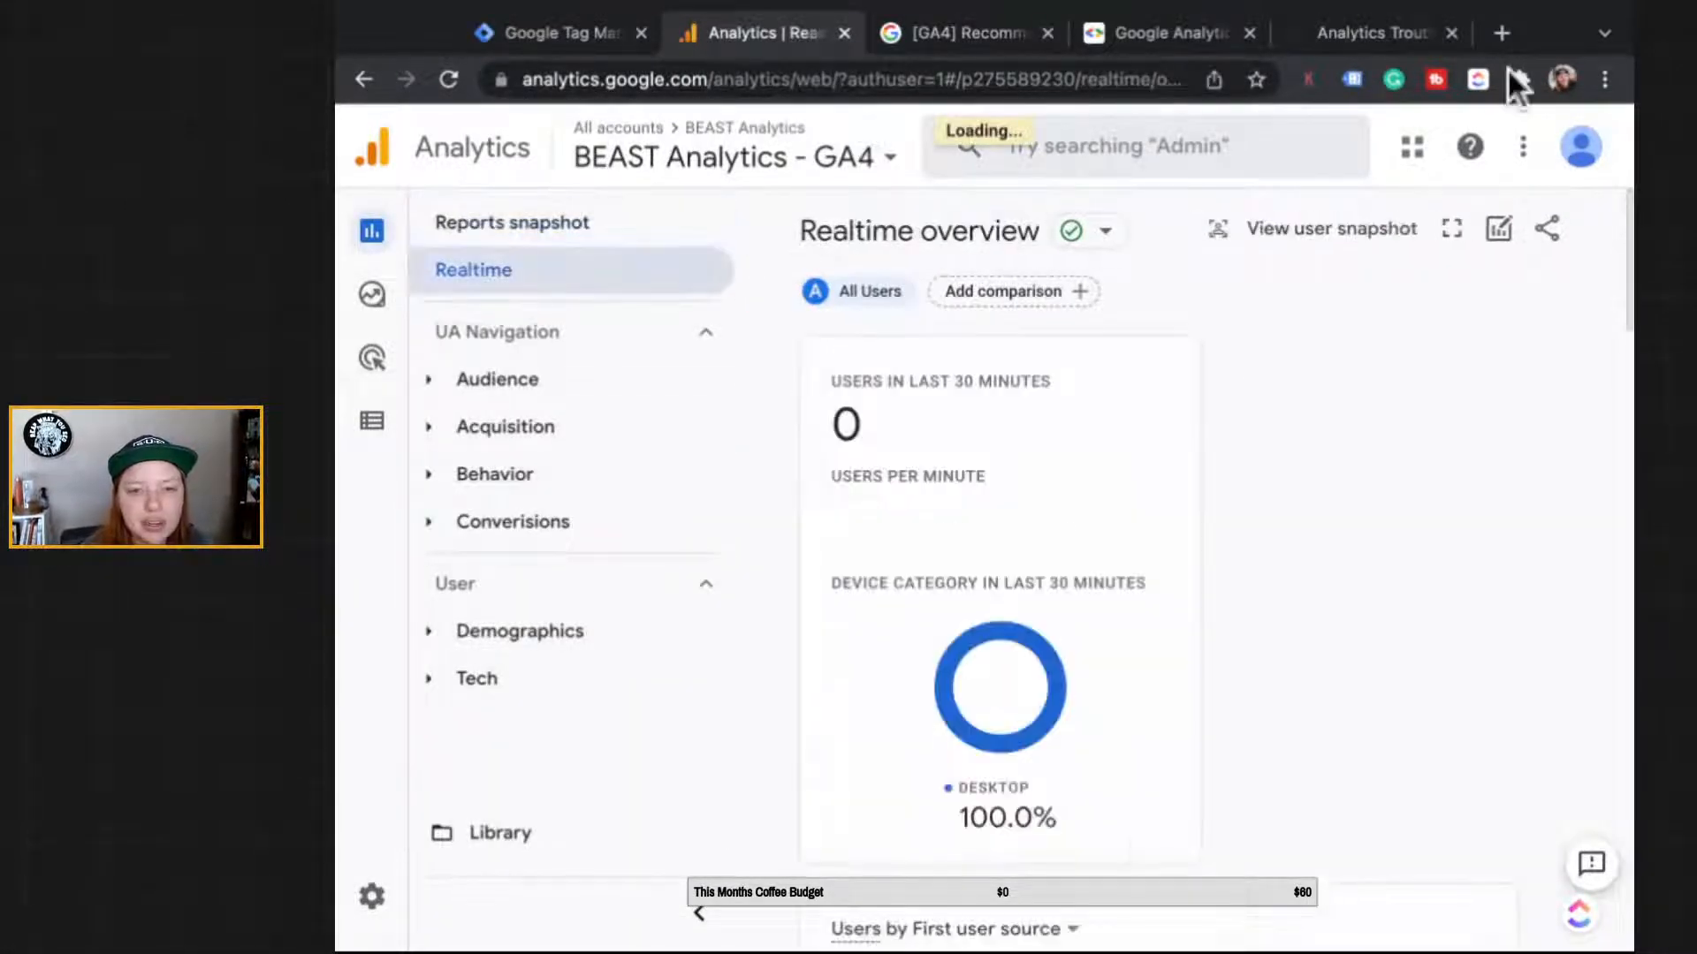
scroll(1132, 825, "down", 1)
scroll(1133, 825, "down", 13)
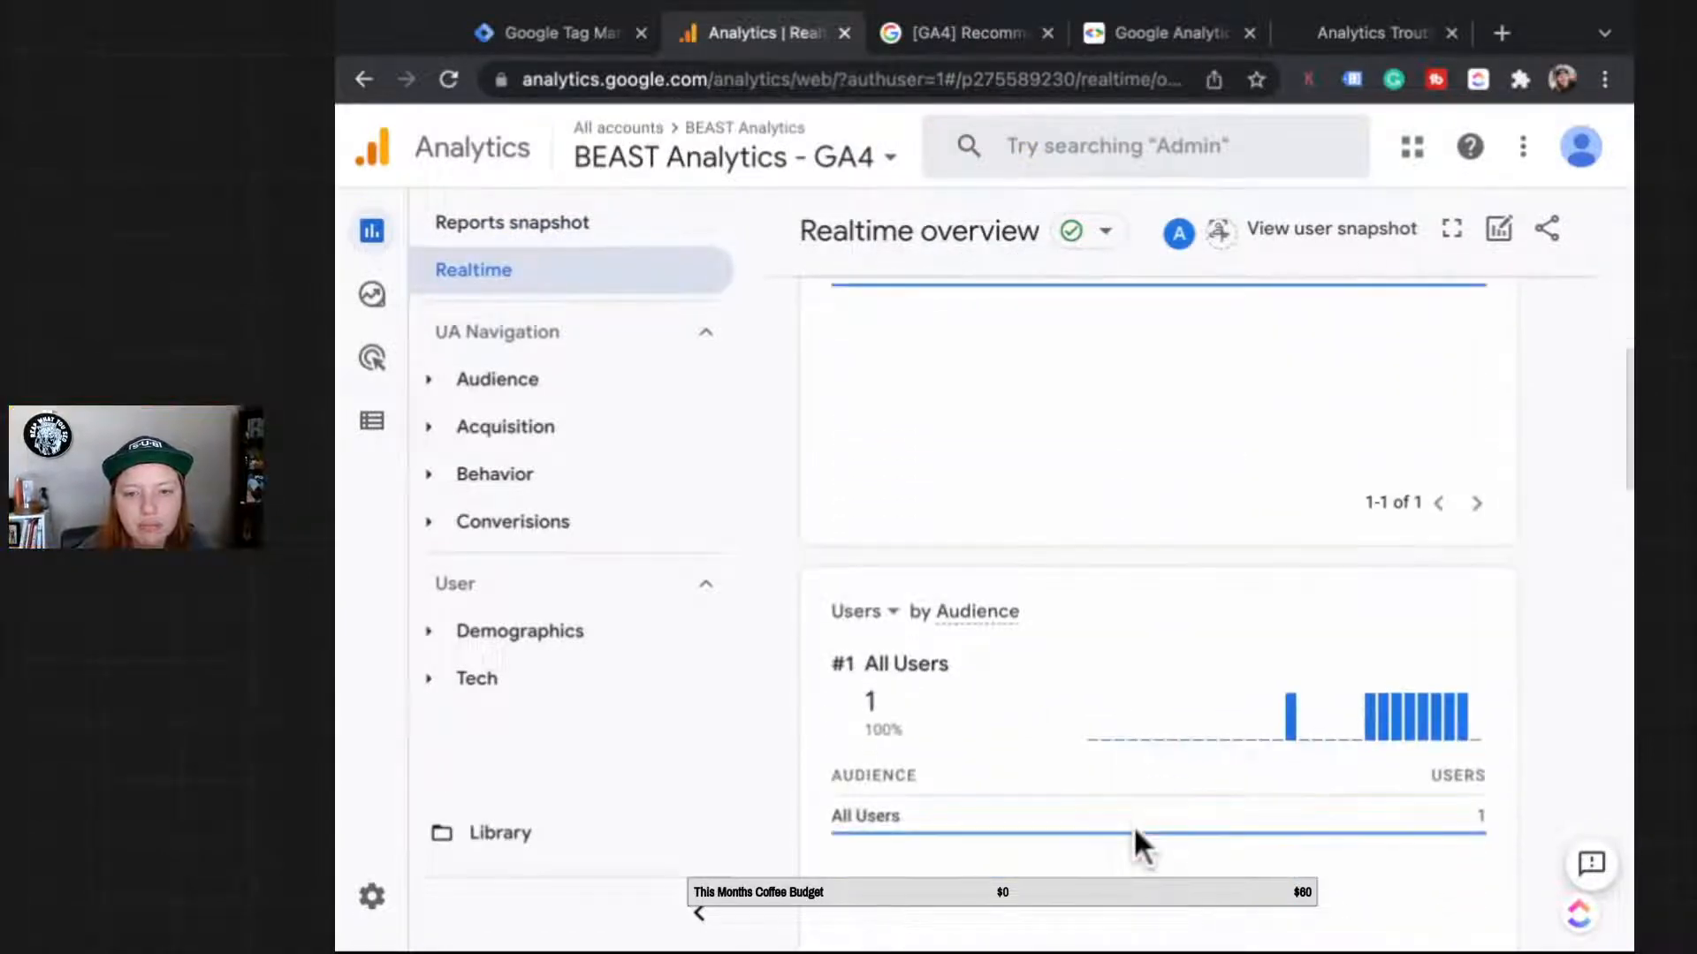
scroll(1133, 825, "down", 10)
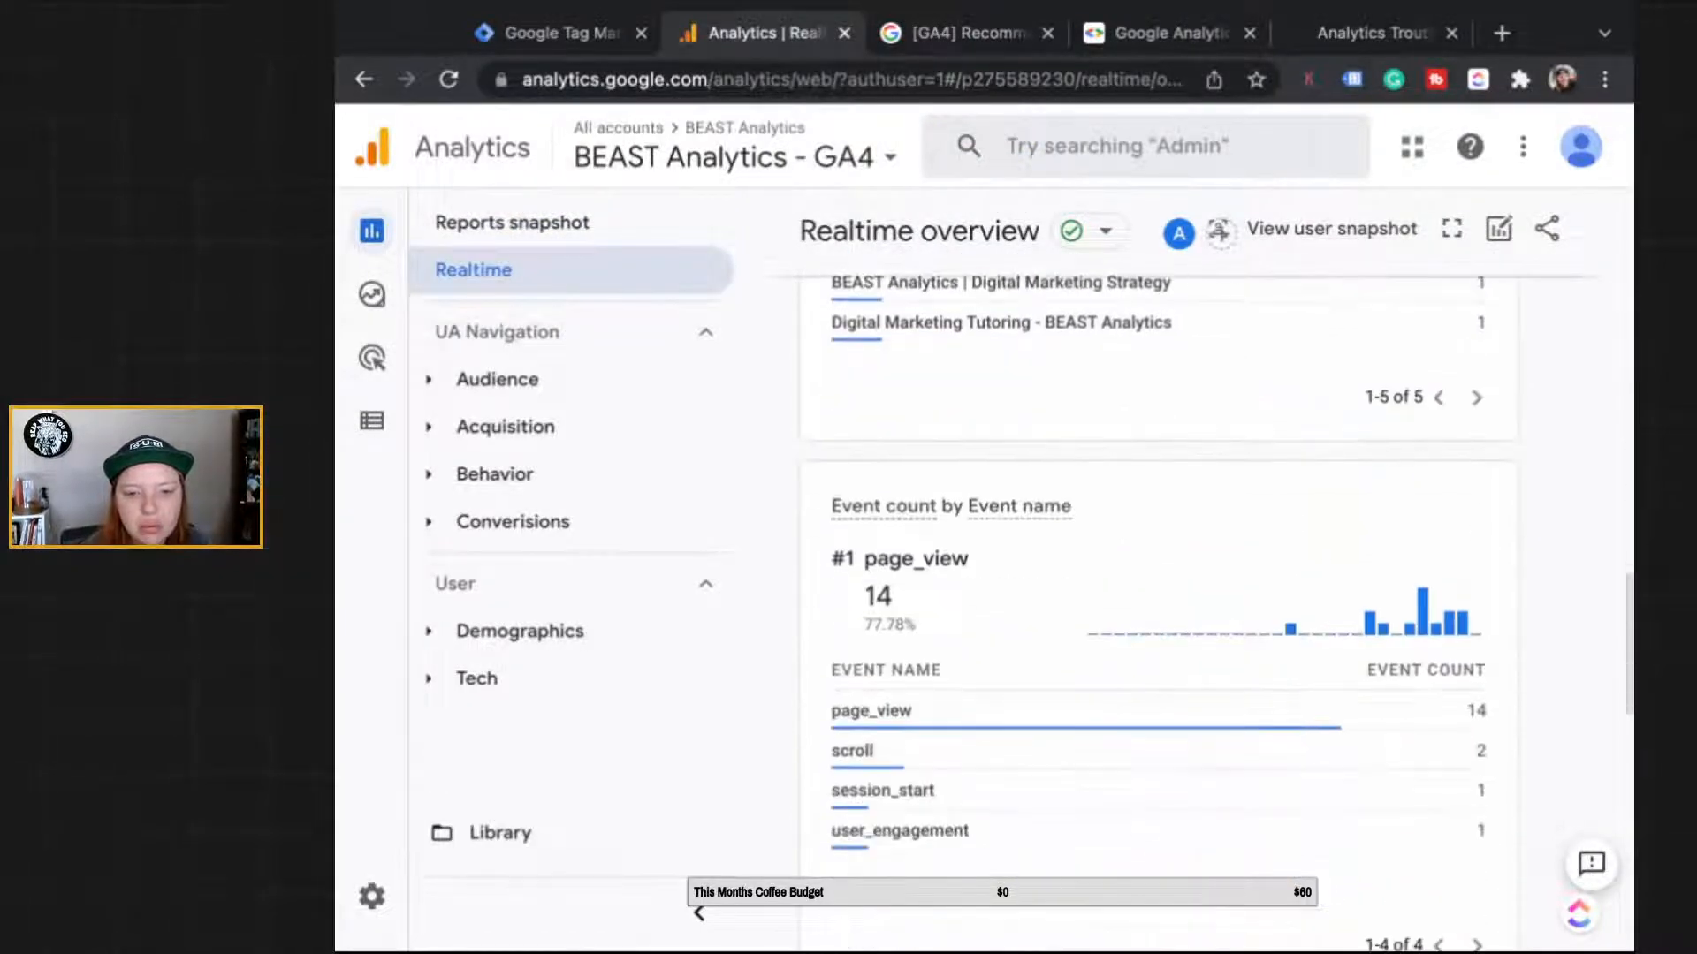
scroll(1249, 796, "down", 2)
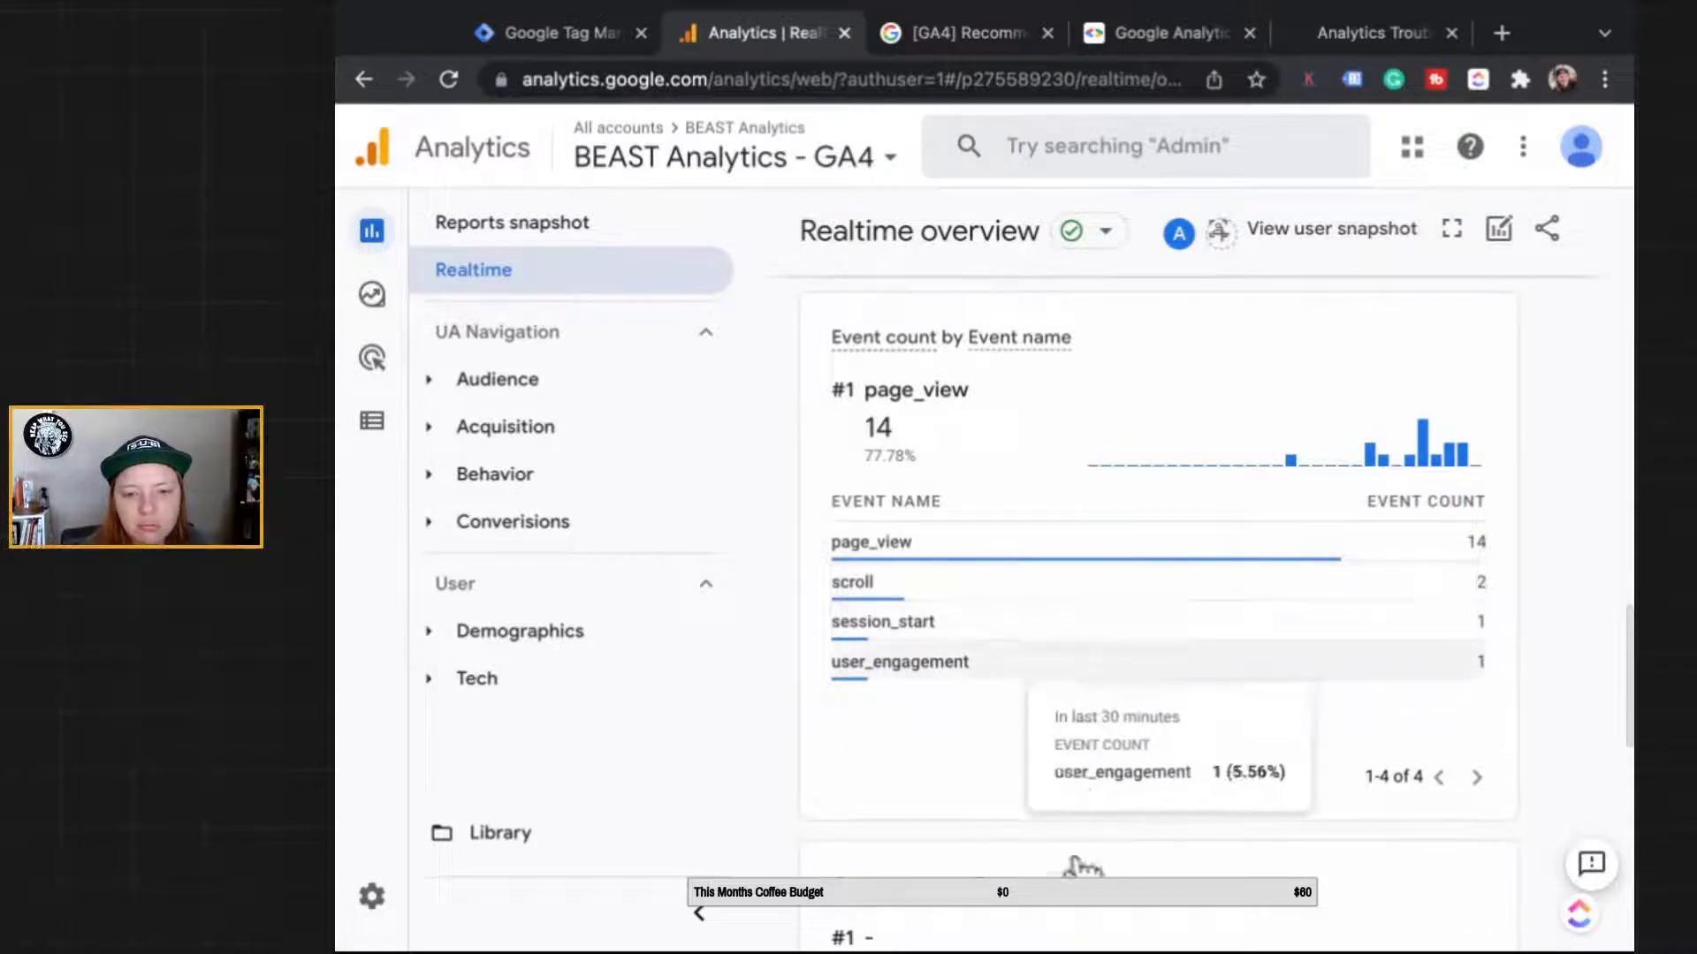
left_click(1042, 661)
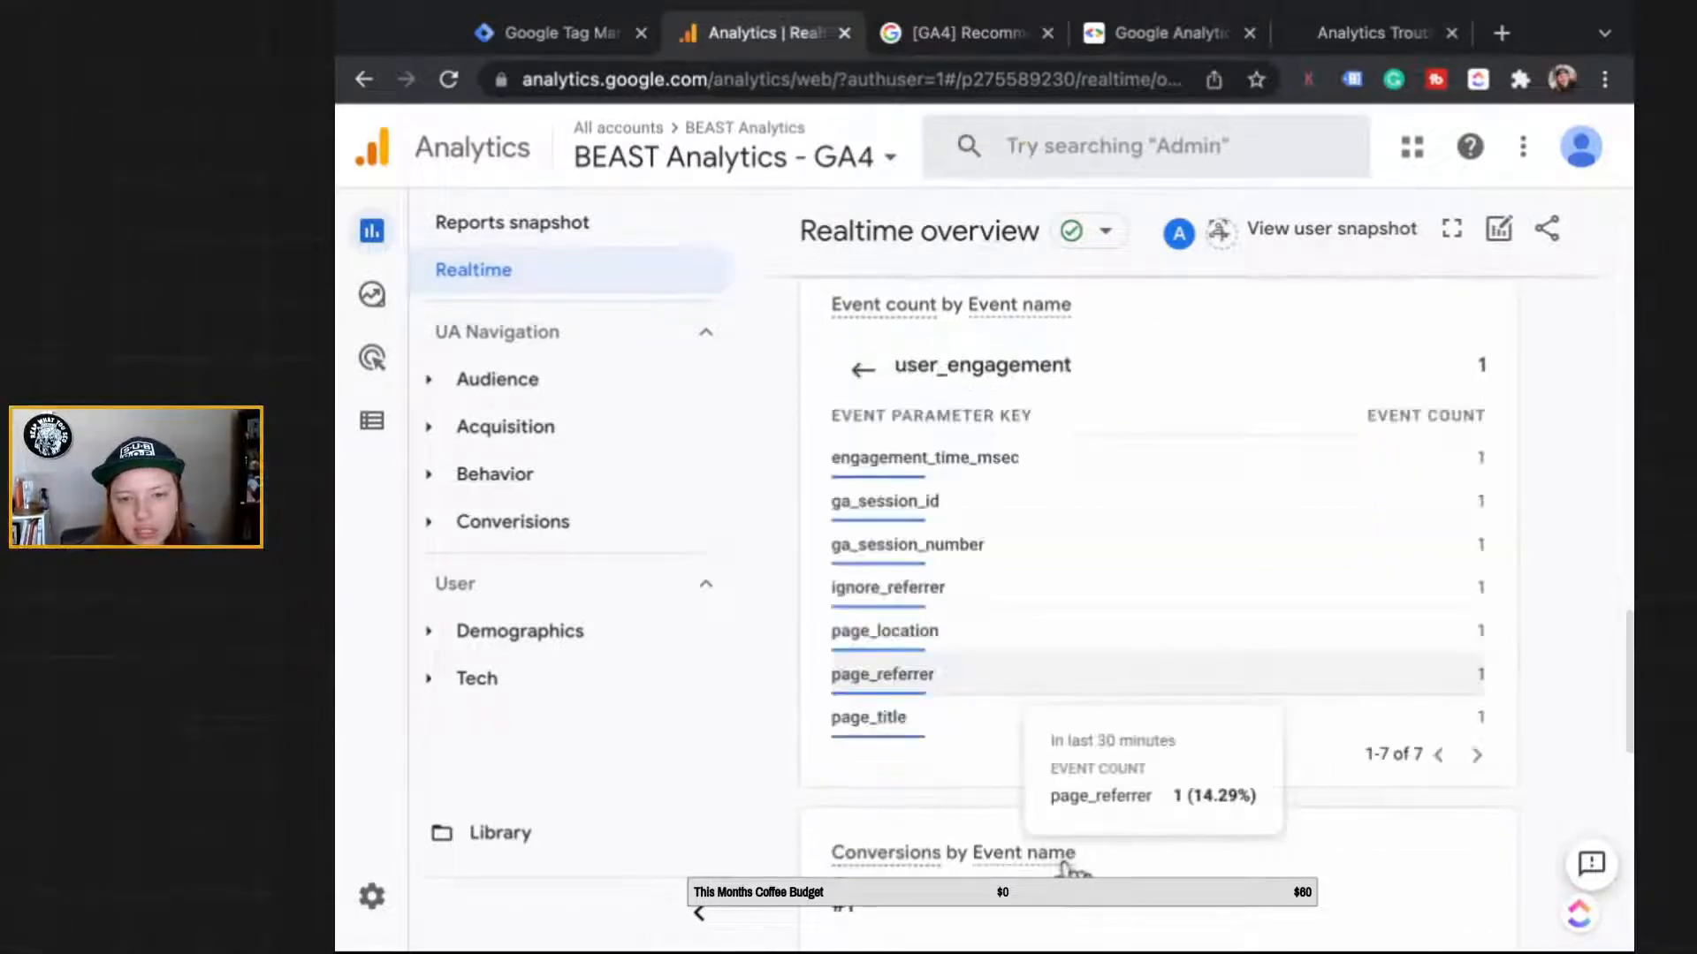
left_click(976, 778)
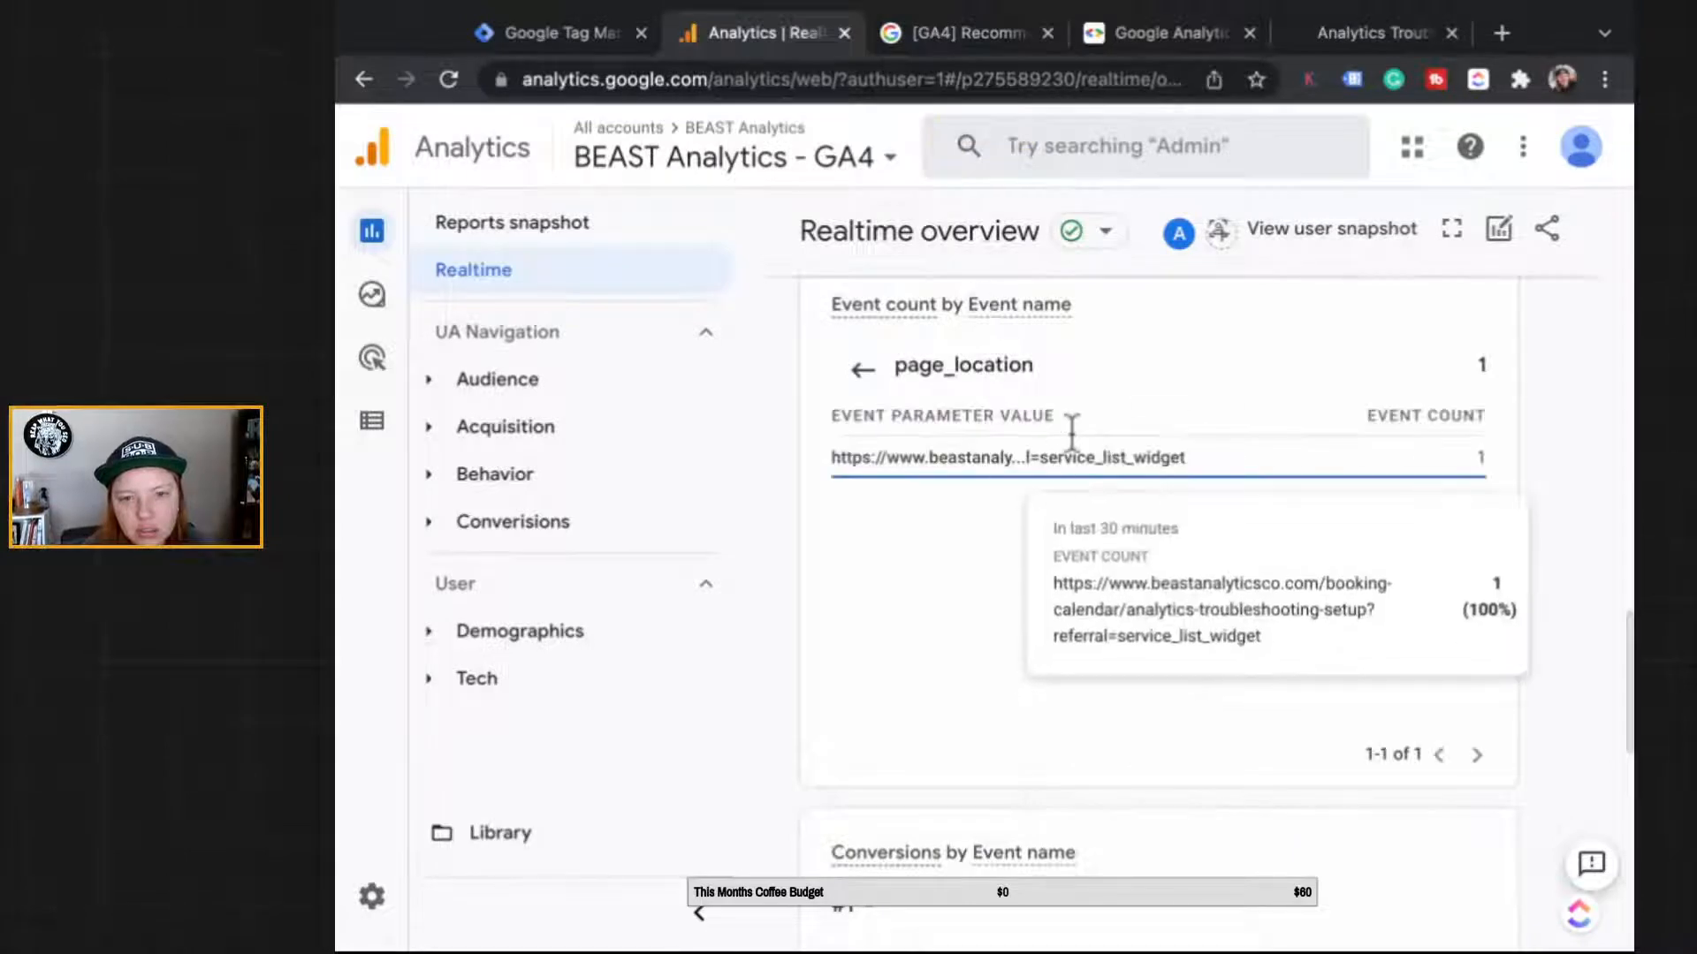
Step: Open the property's Events configuration page listing existing events
scroll(1107, 358, "up", 15)
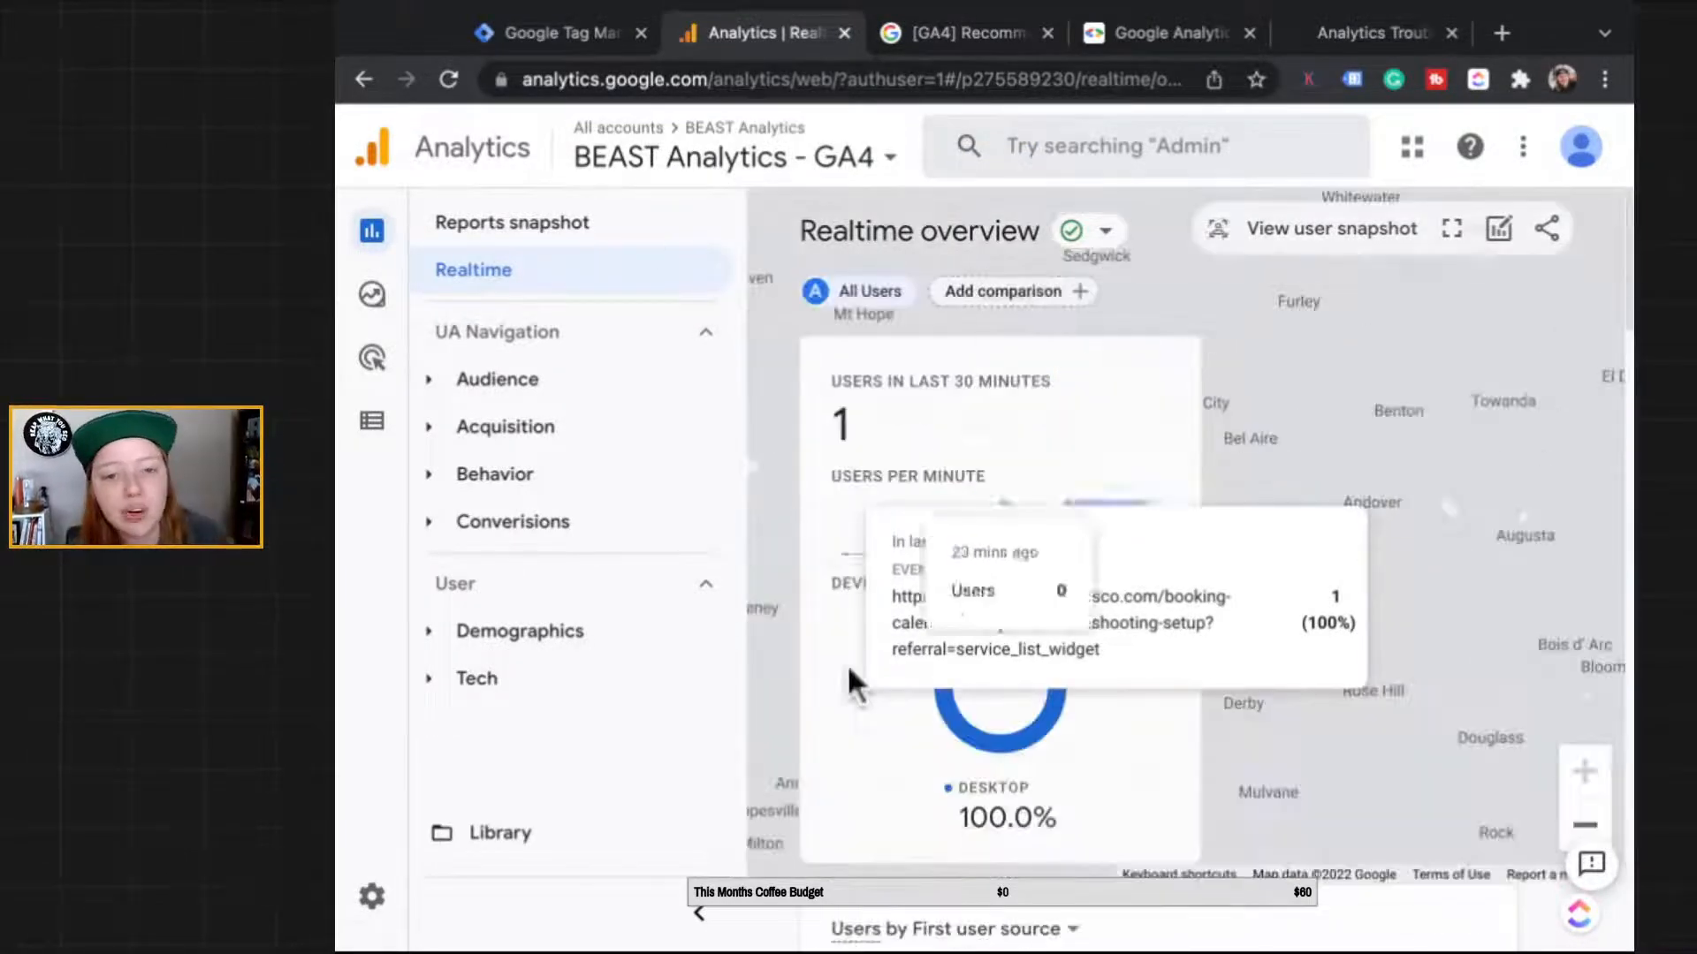
scroll(846, 665, "down", 6)
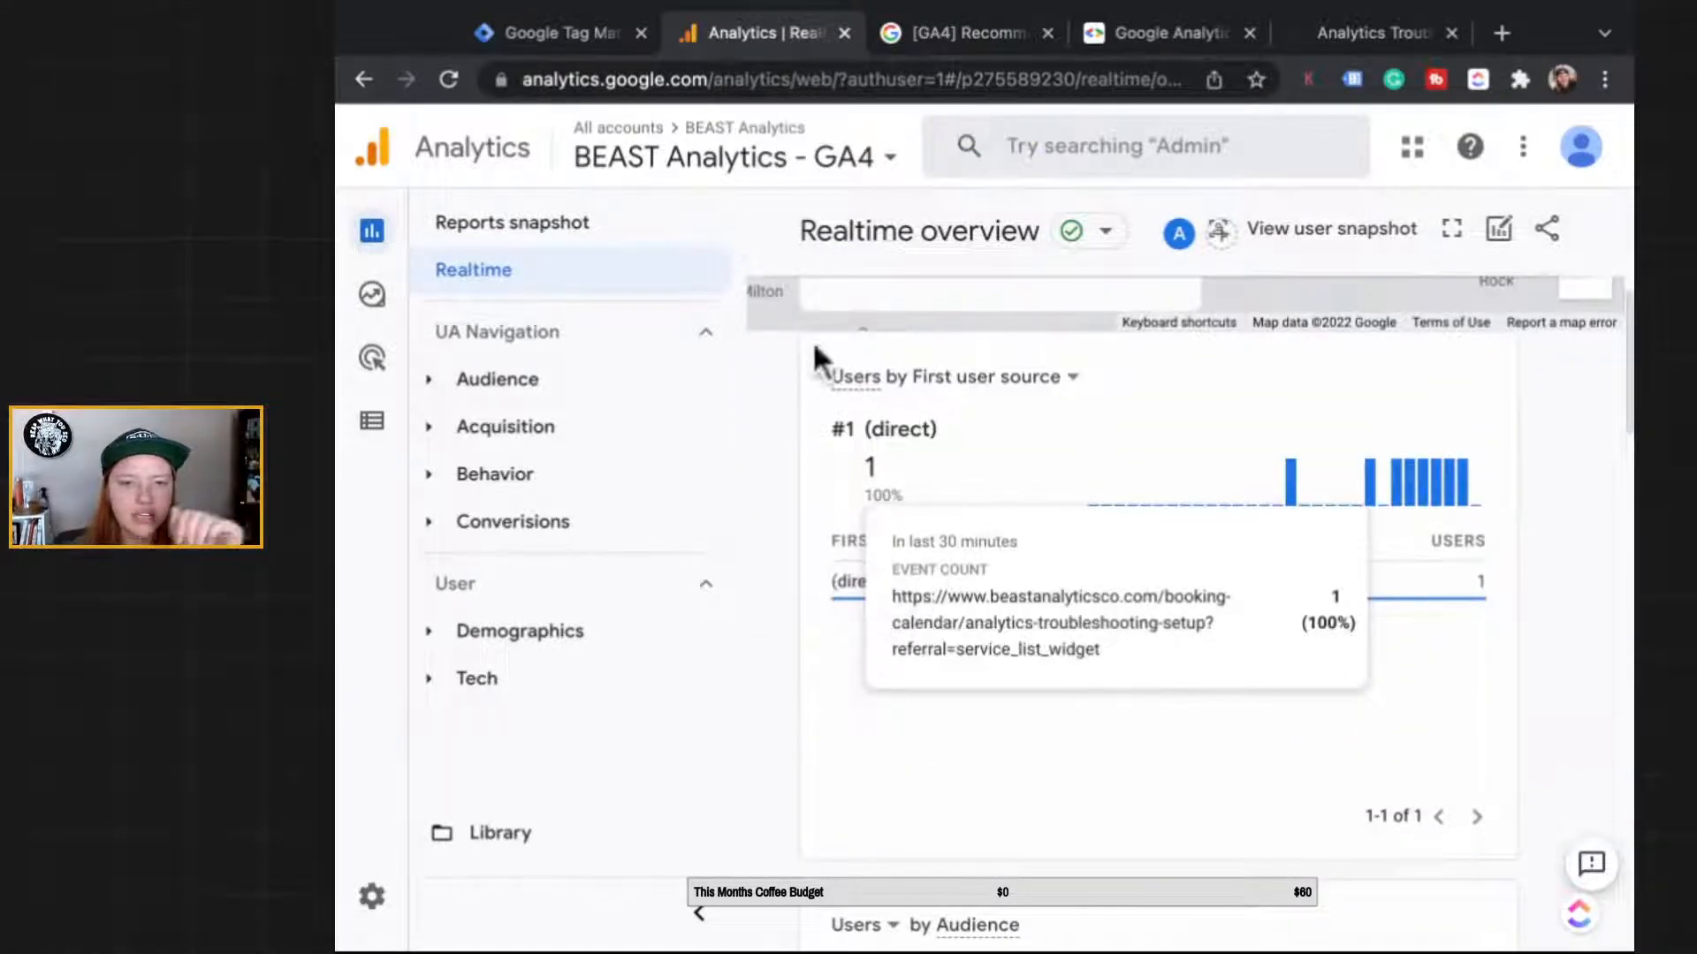
mouse_move(382, 357)
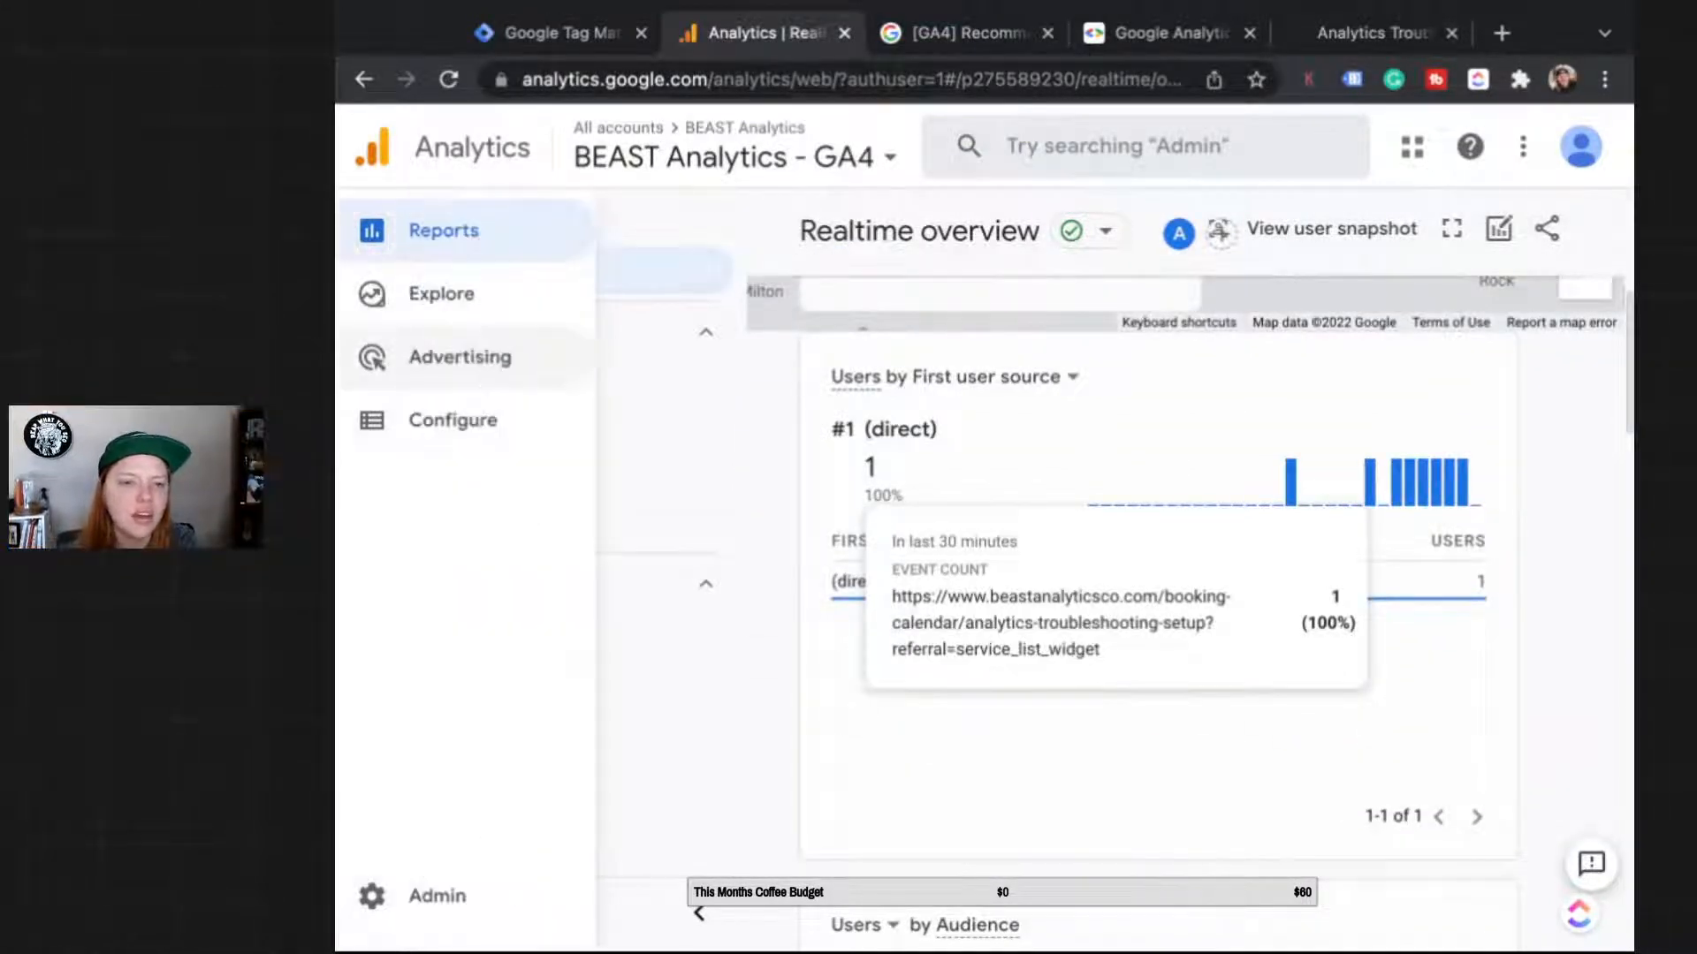
left_click(433, 421)
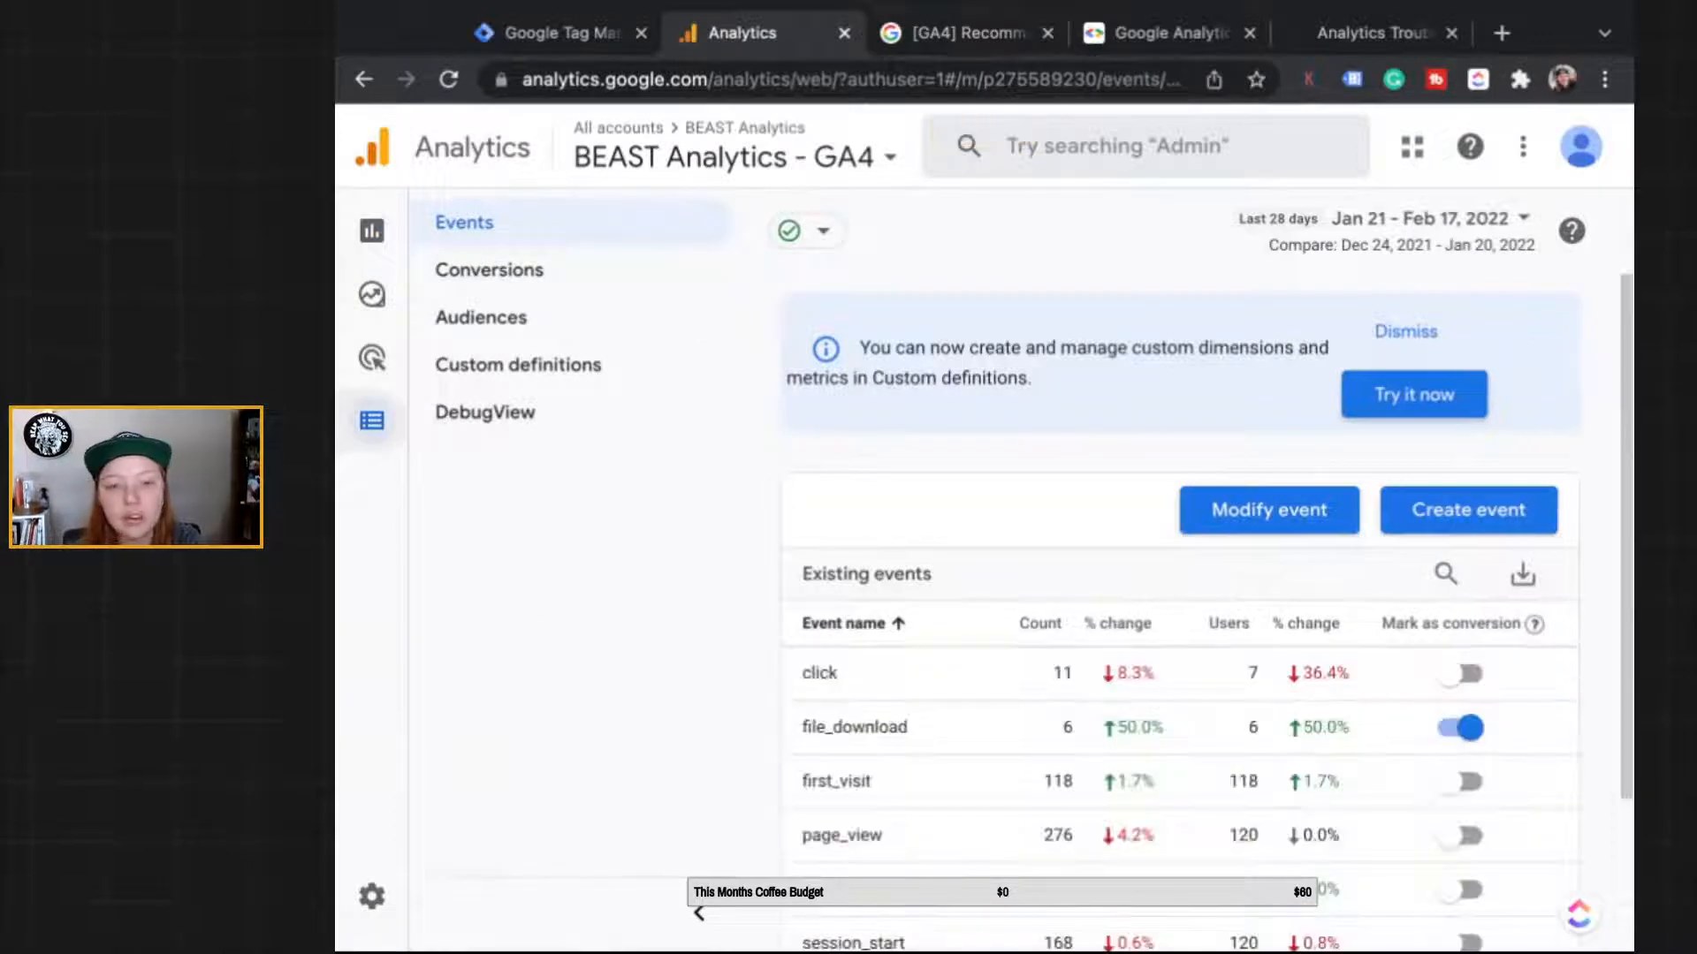
Step: Rename the begin_checkout custom event to generate_lead, keeping its service_list_widget condition, and save
left_click(1408, 326)
left_click(1442, 316)
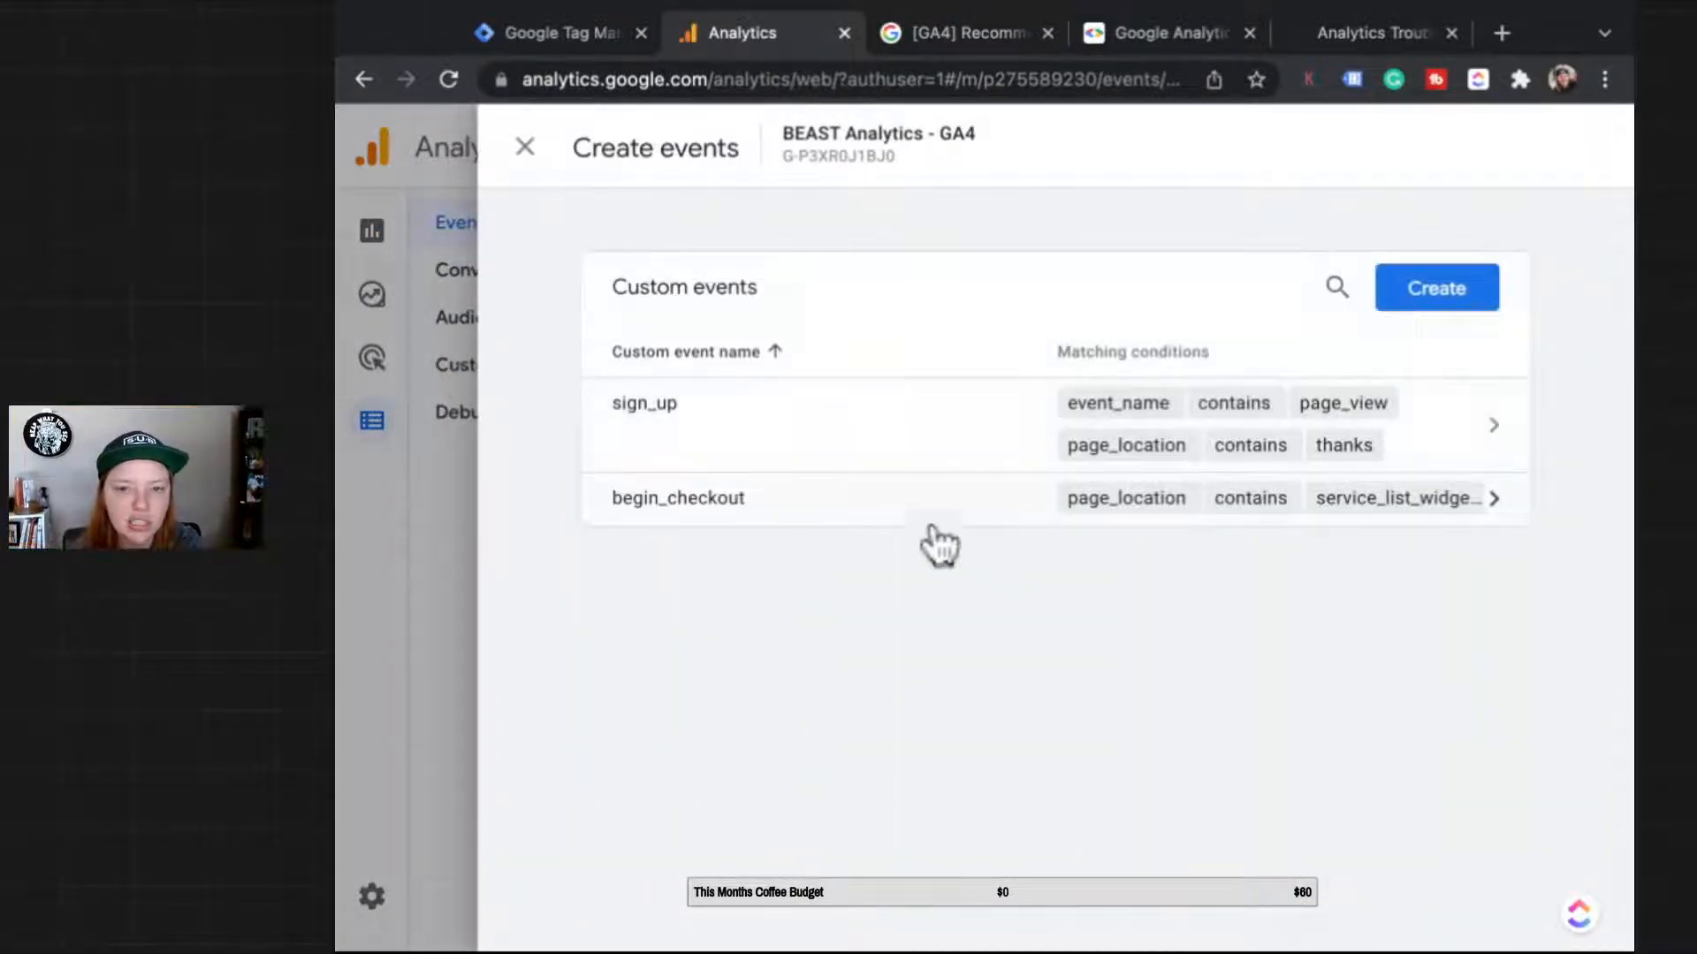
left_click(825, 499)
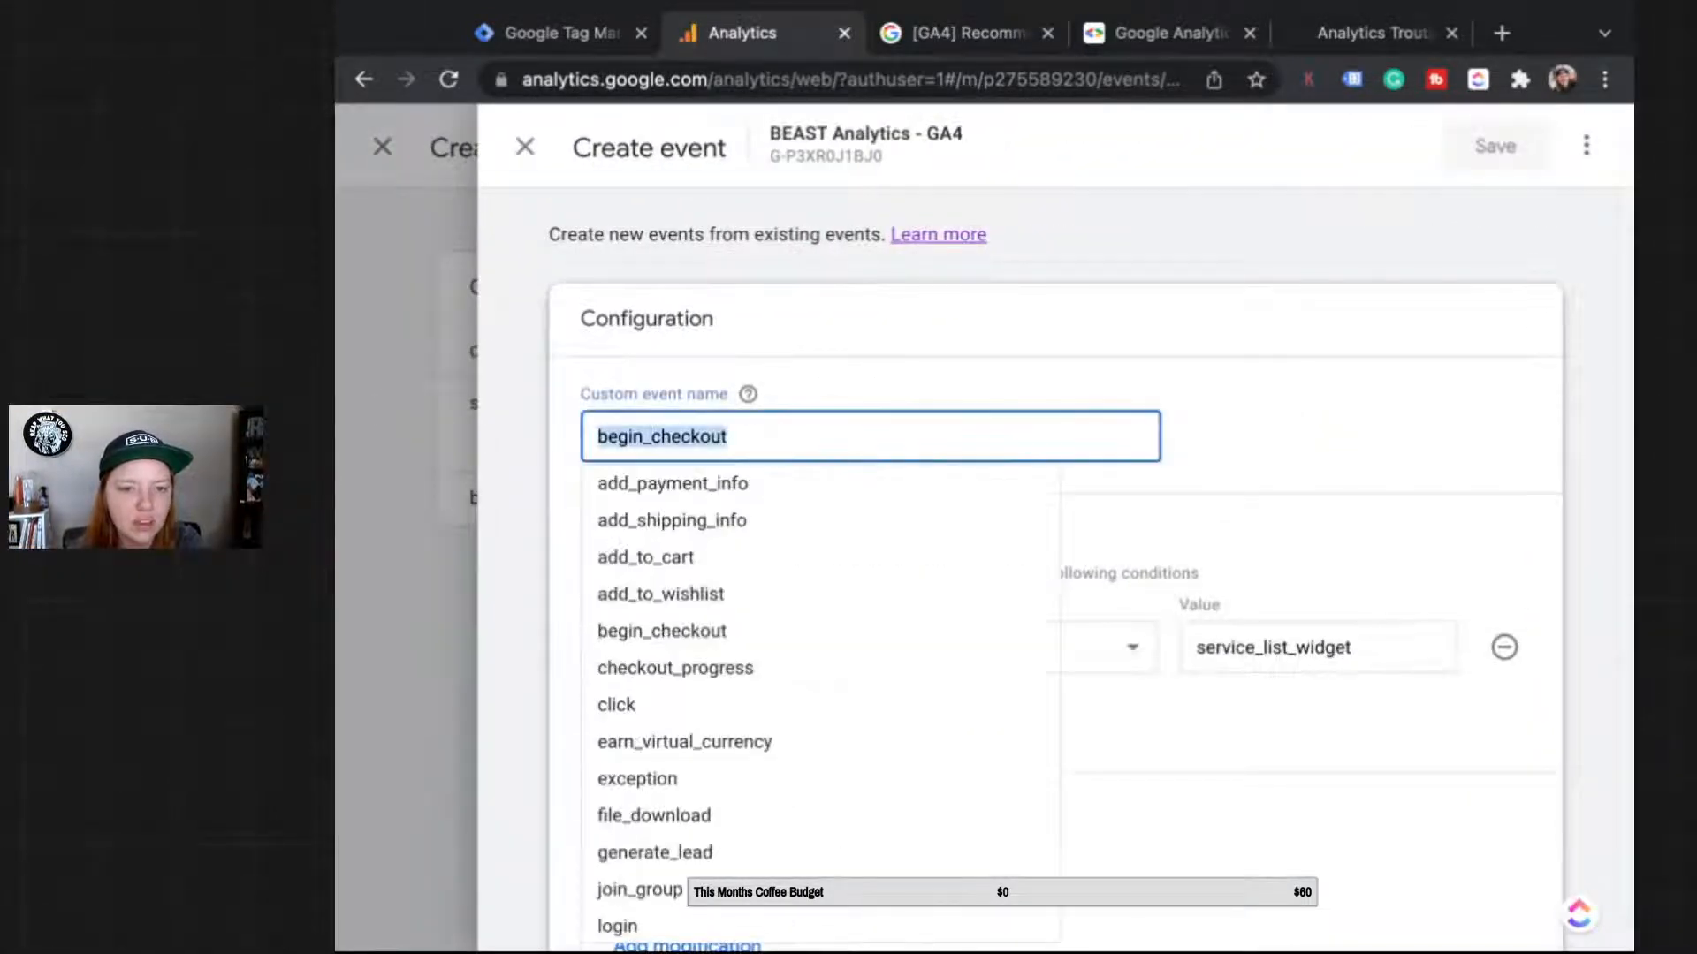
key("BackSpace")
scroll(795, 557, "down", 3)
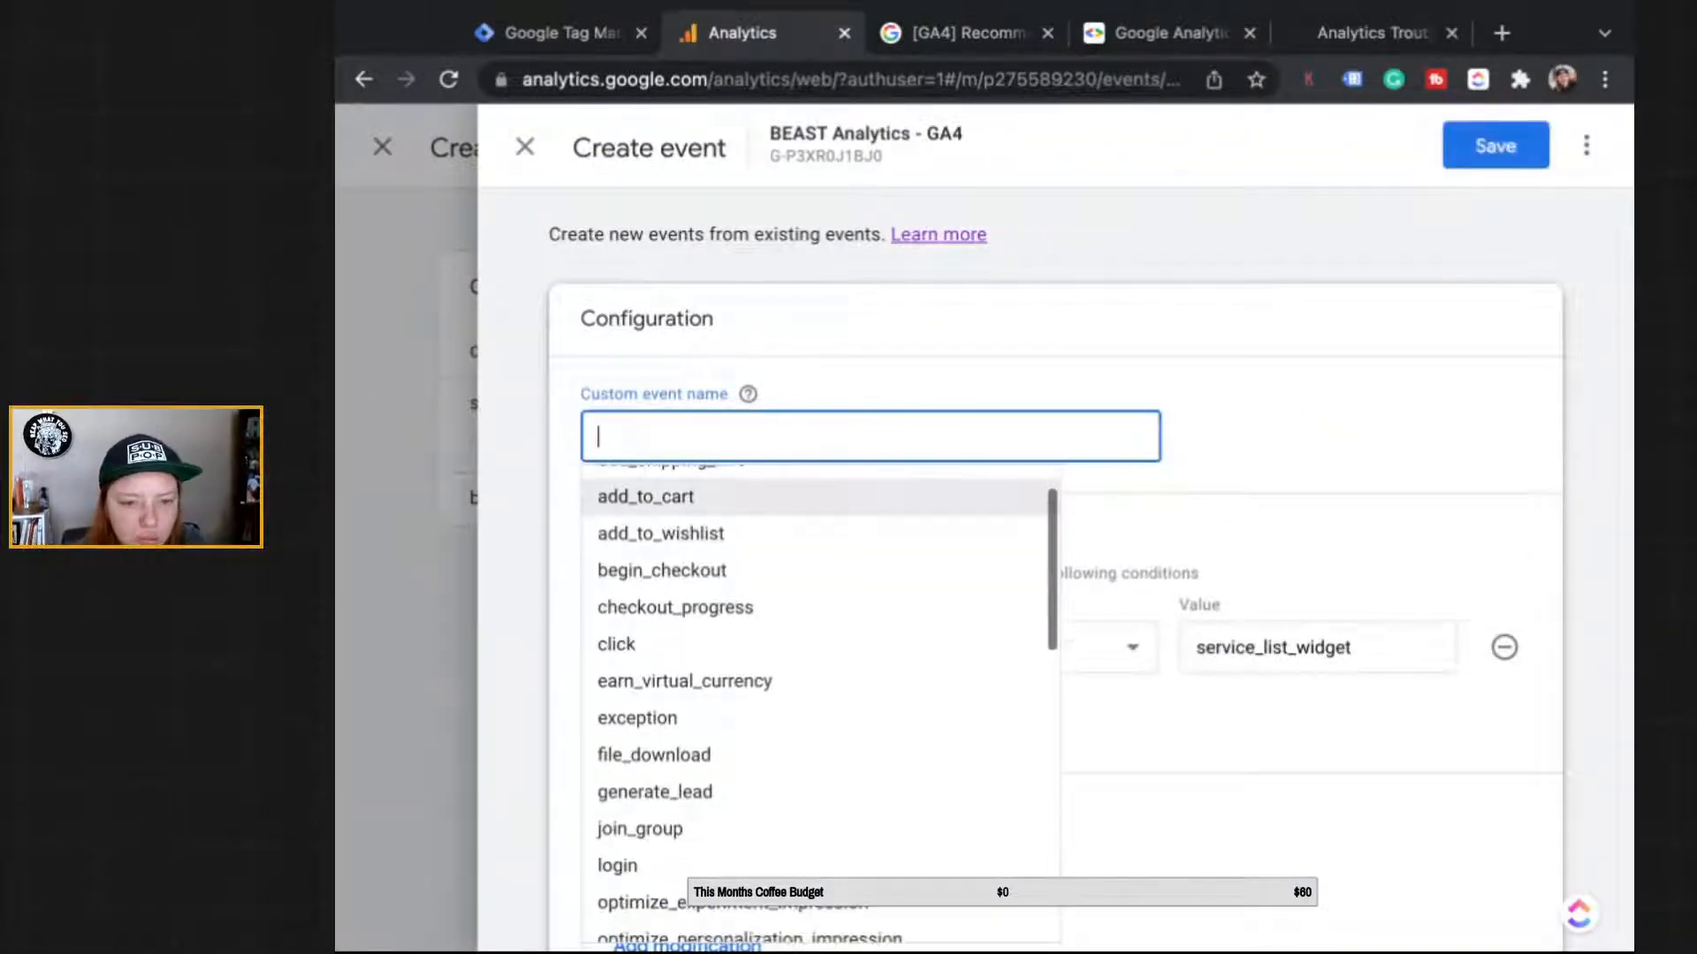
scroll(795, 698, "down", 1)
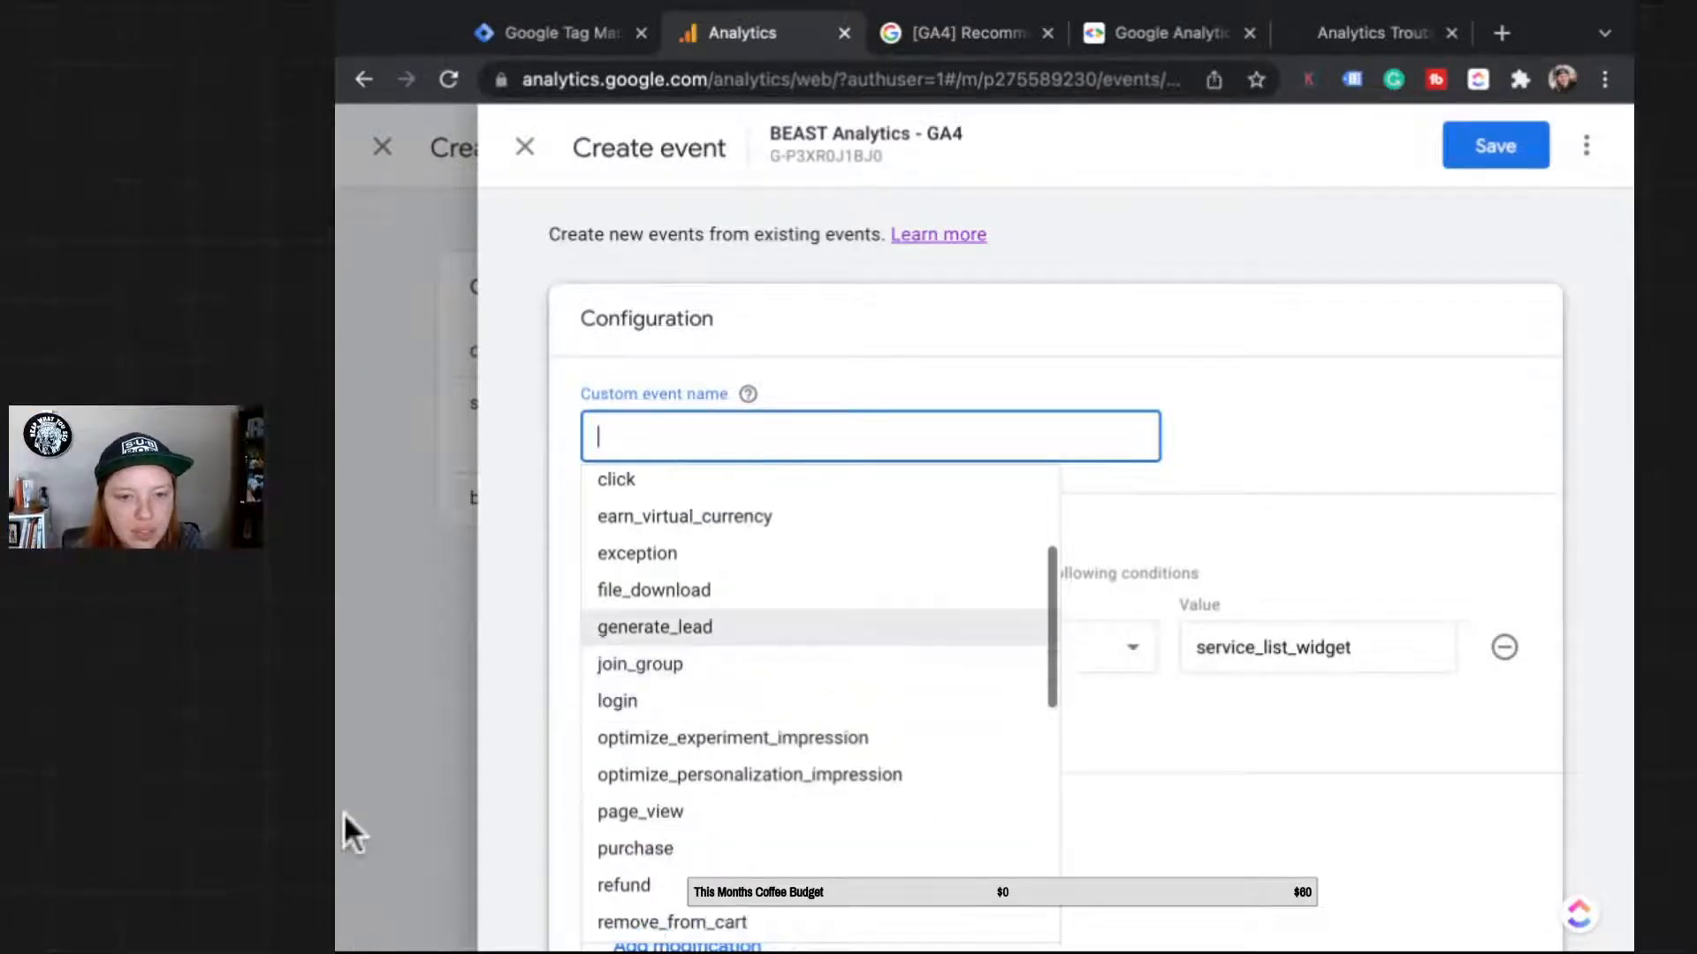
scroll(795, 698, "down", 4)
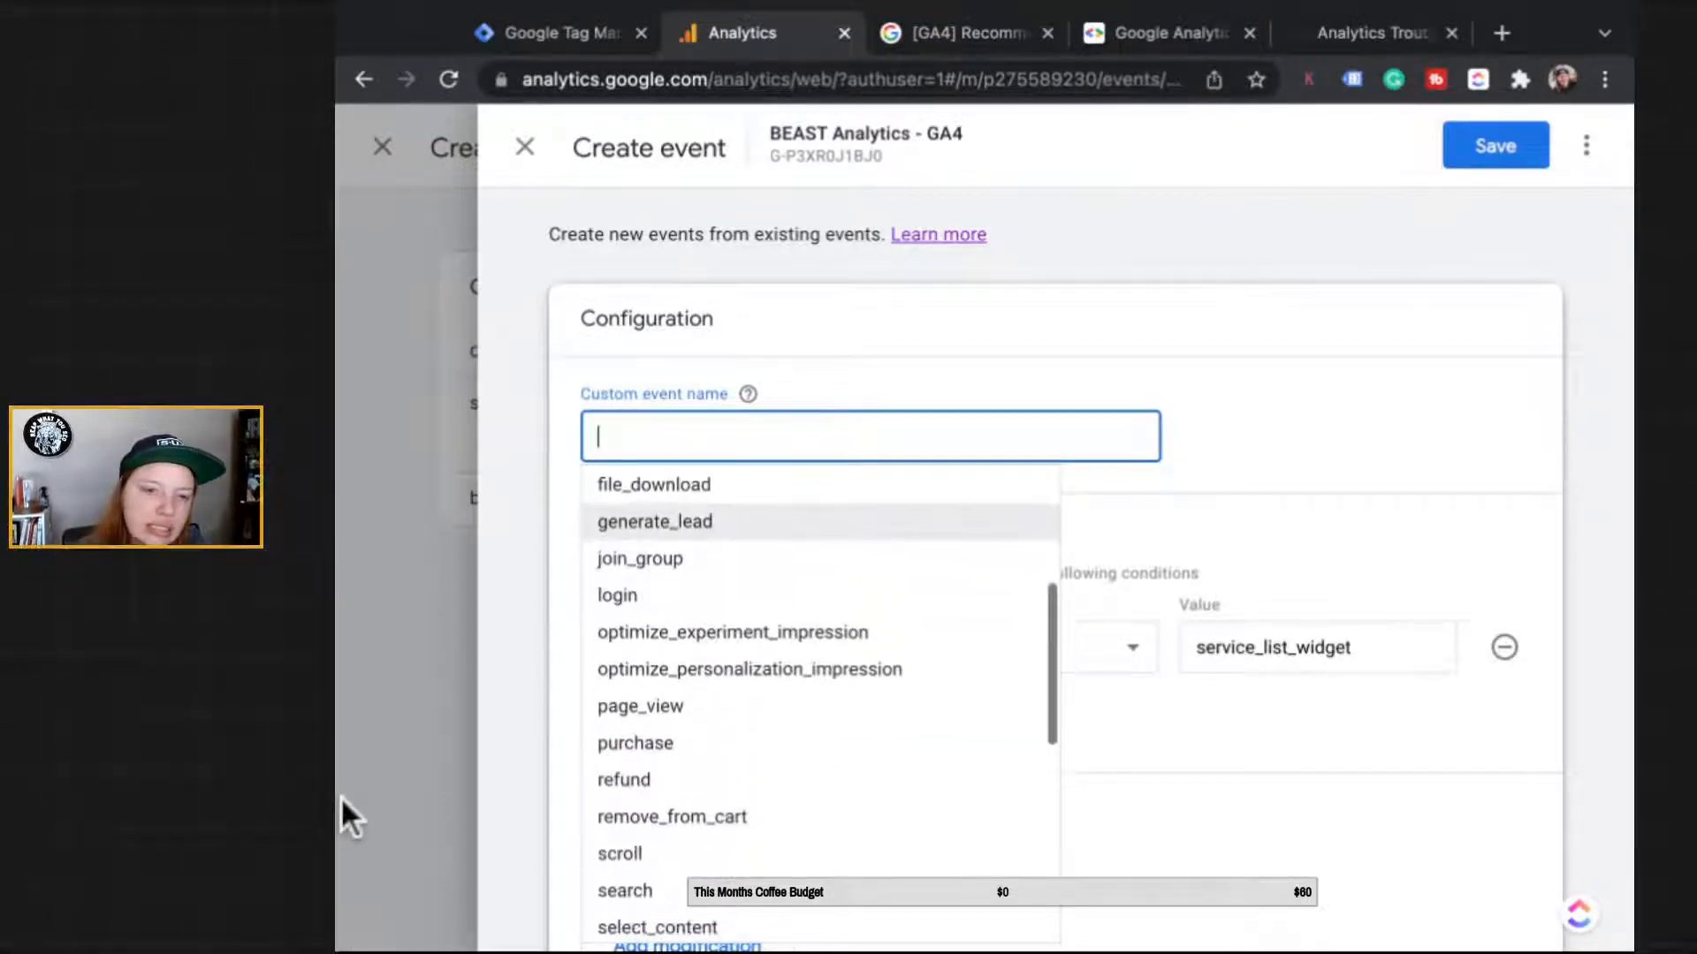
scroll(795, 698, "down", 5)
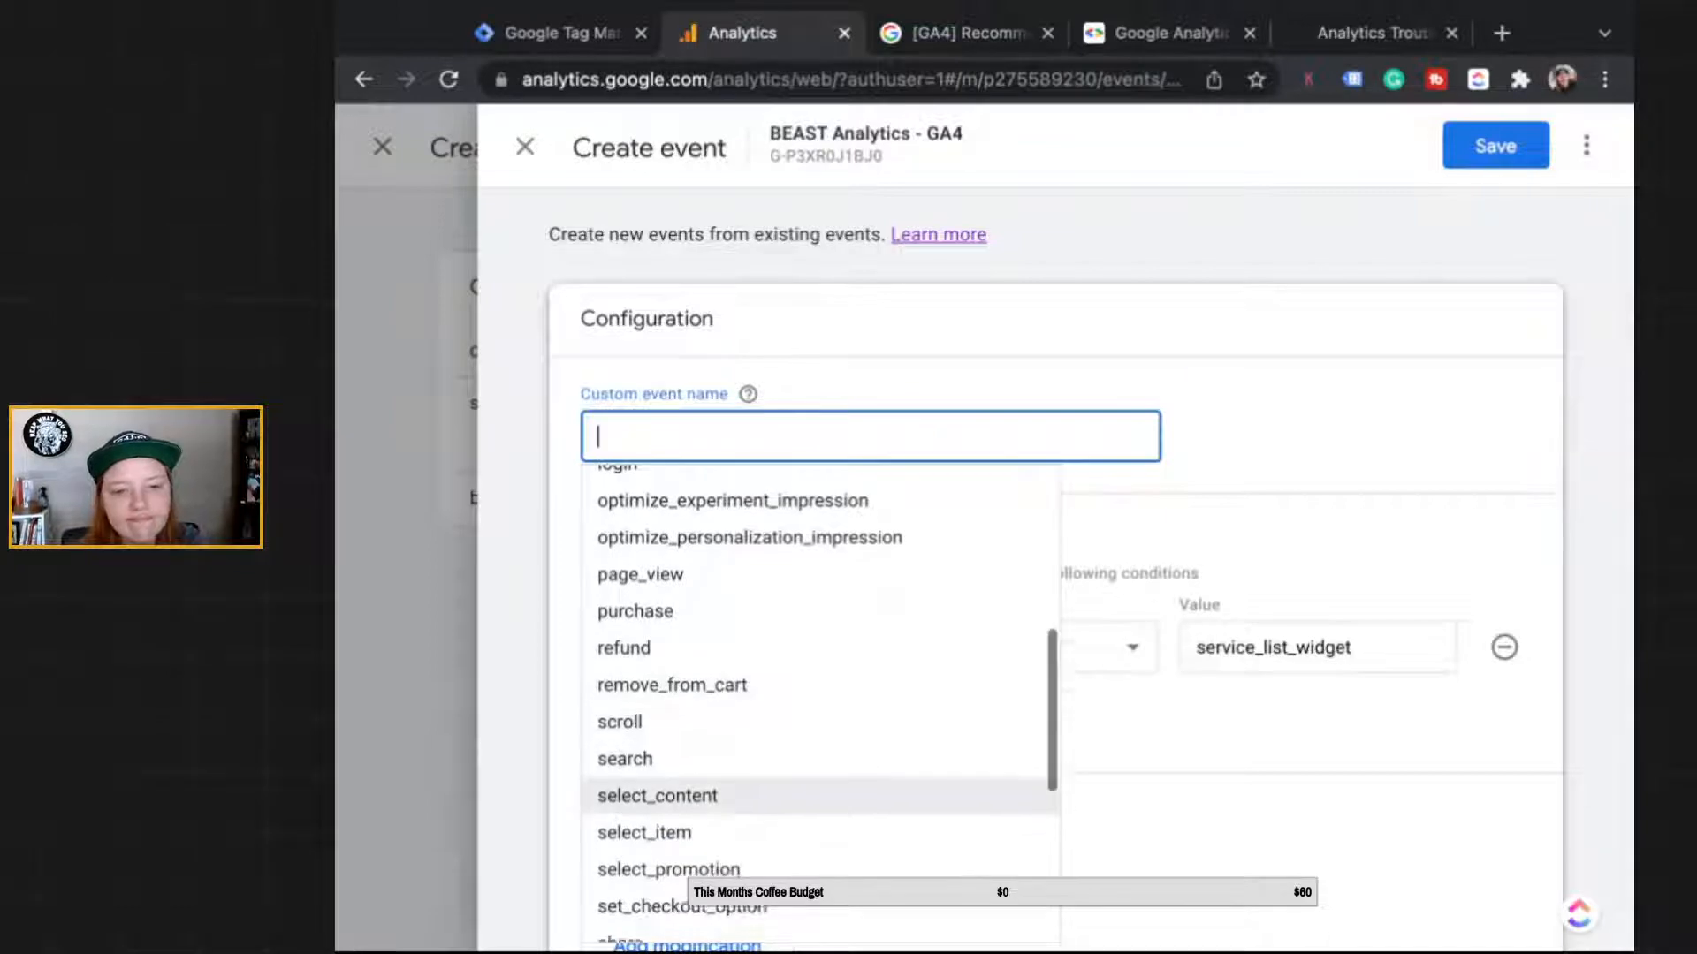
scroll(796, 698, "down", 6)
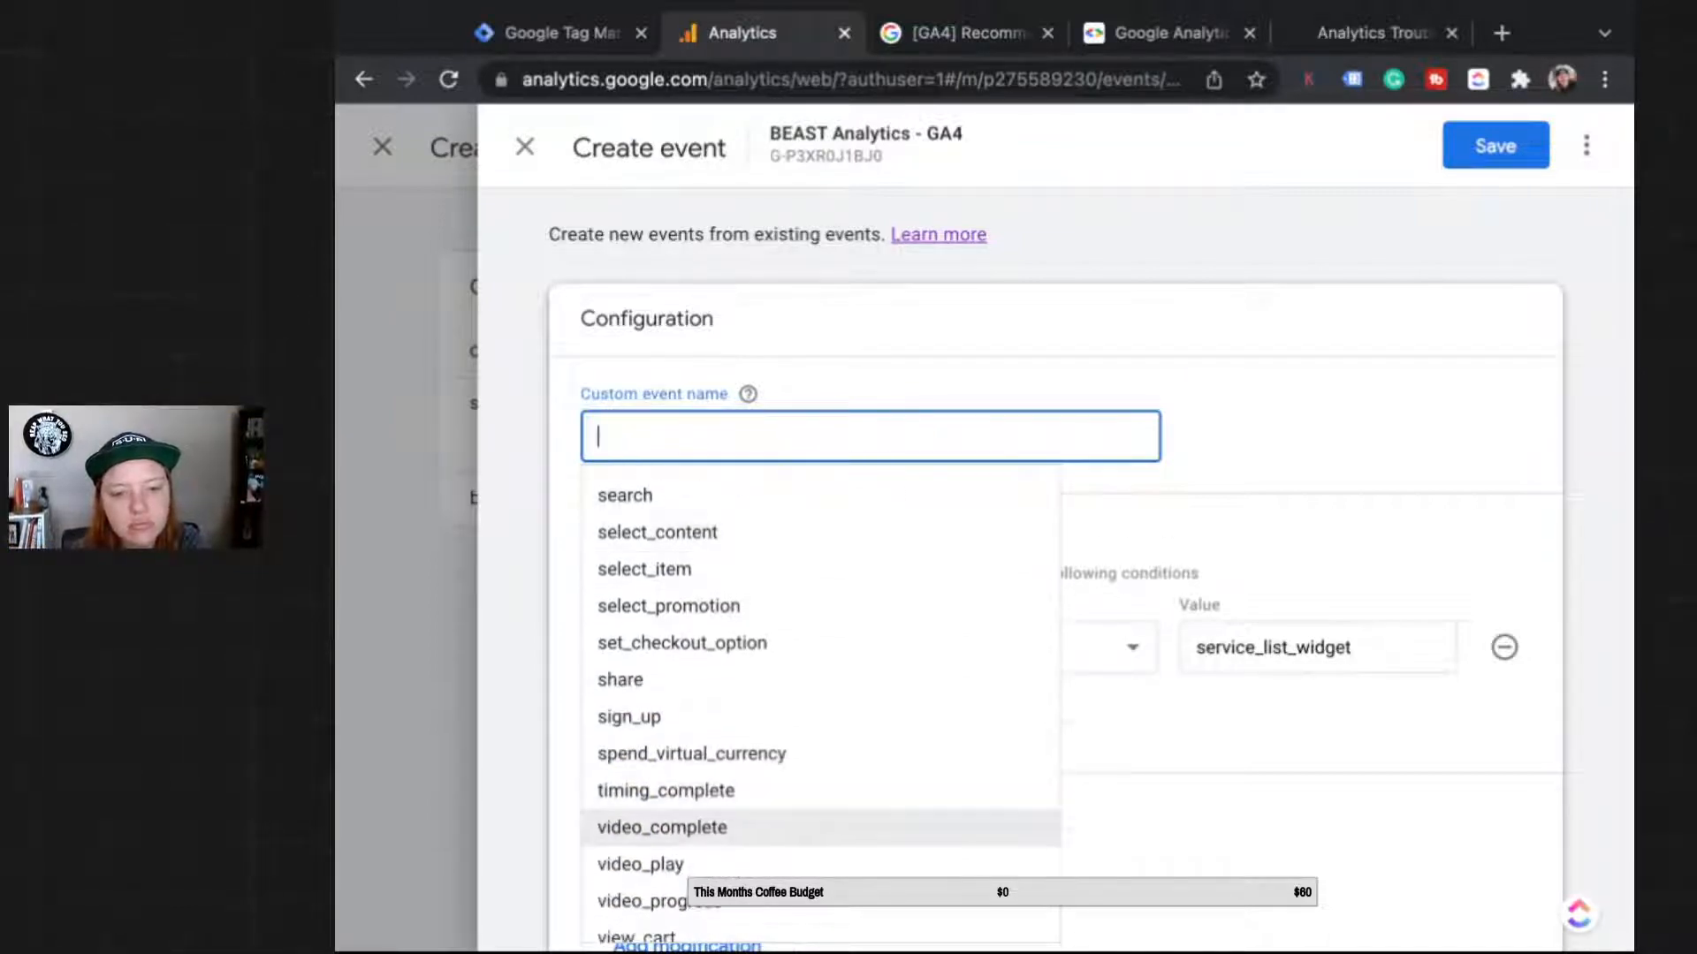
scroll(795, 753, "down", 3)
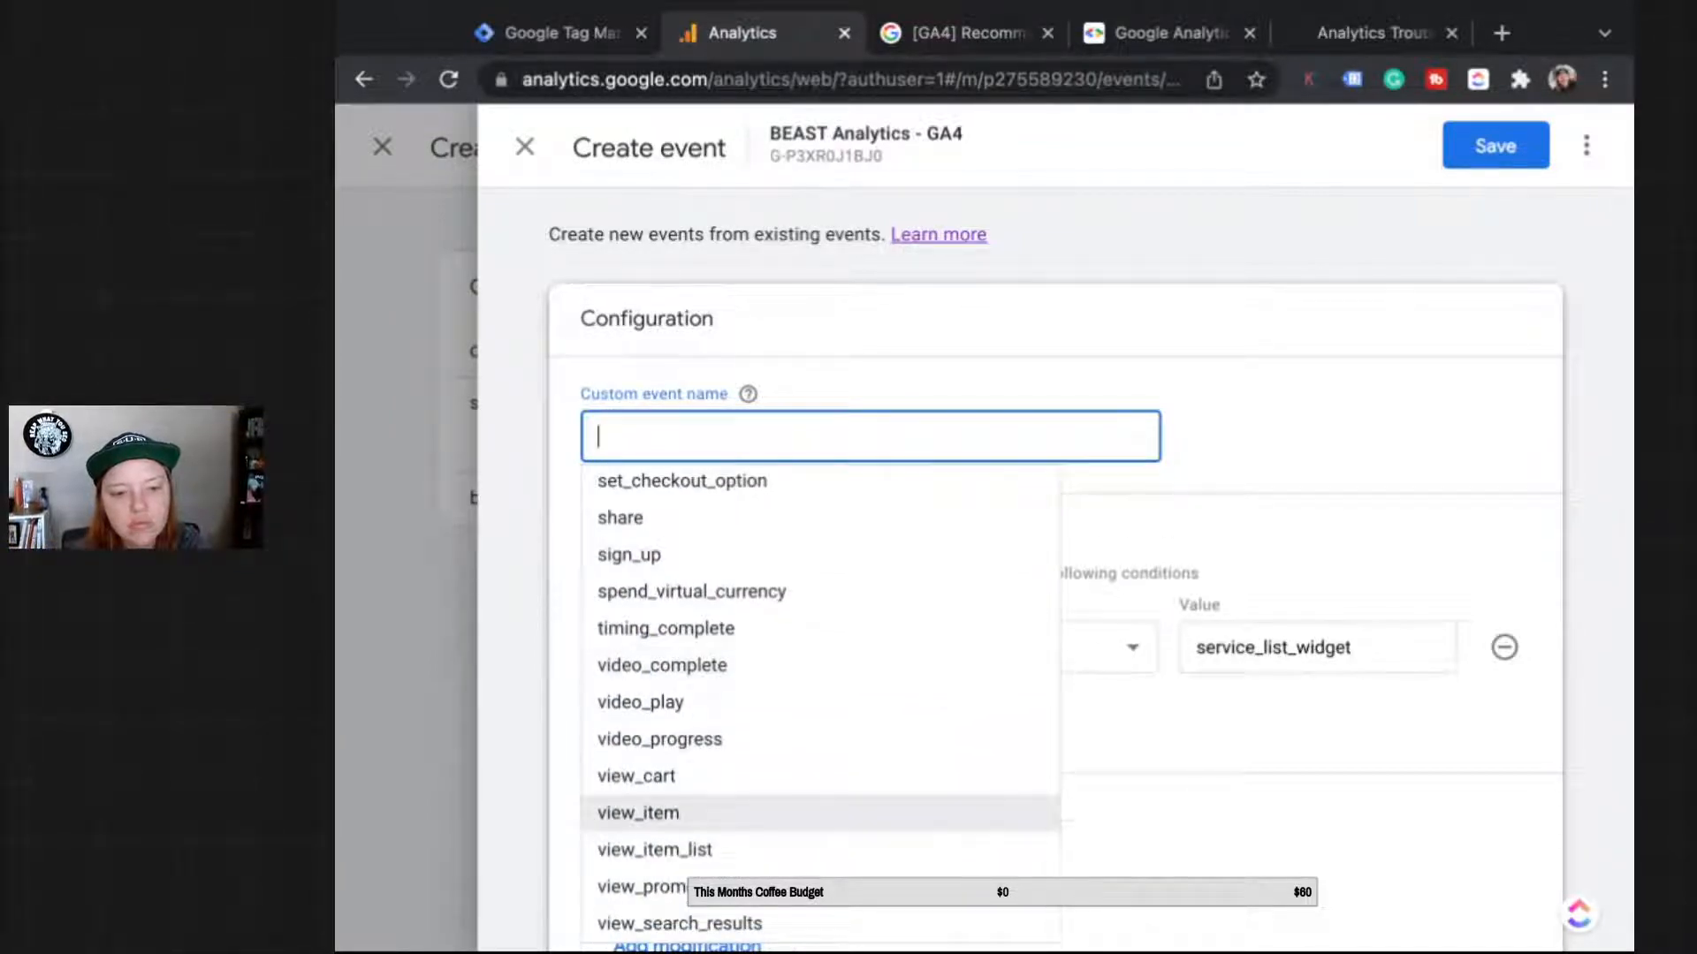
scroll(796, 777, "up", 10)
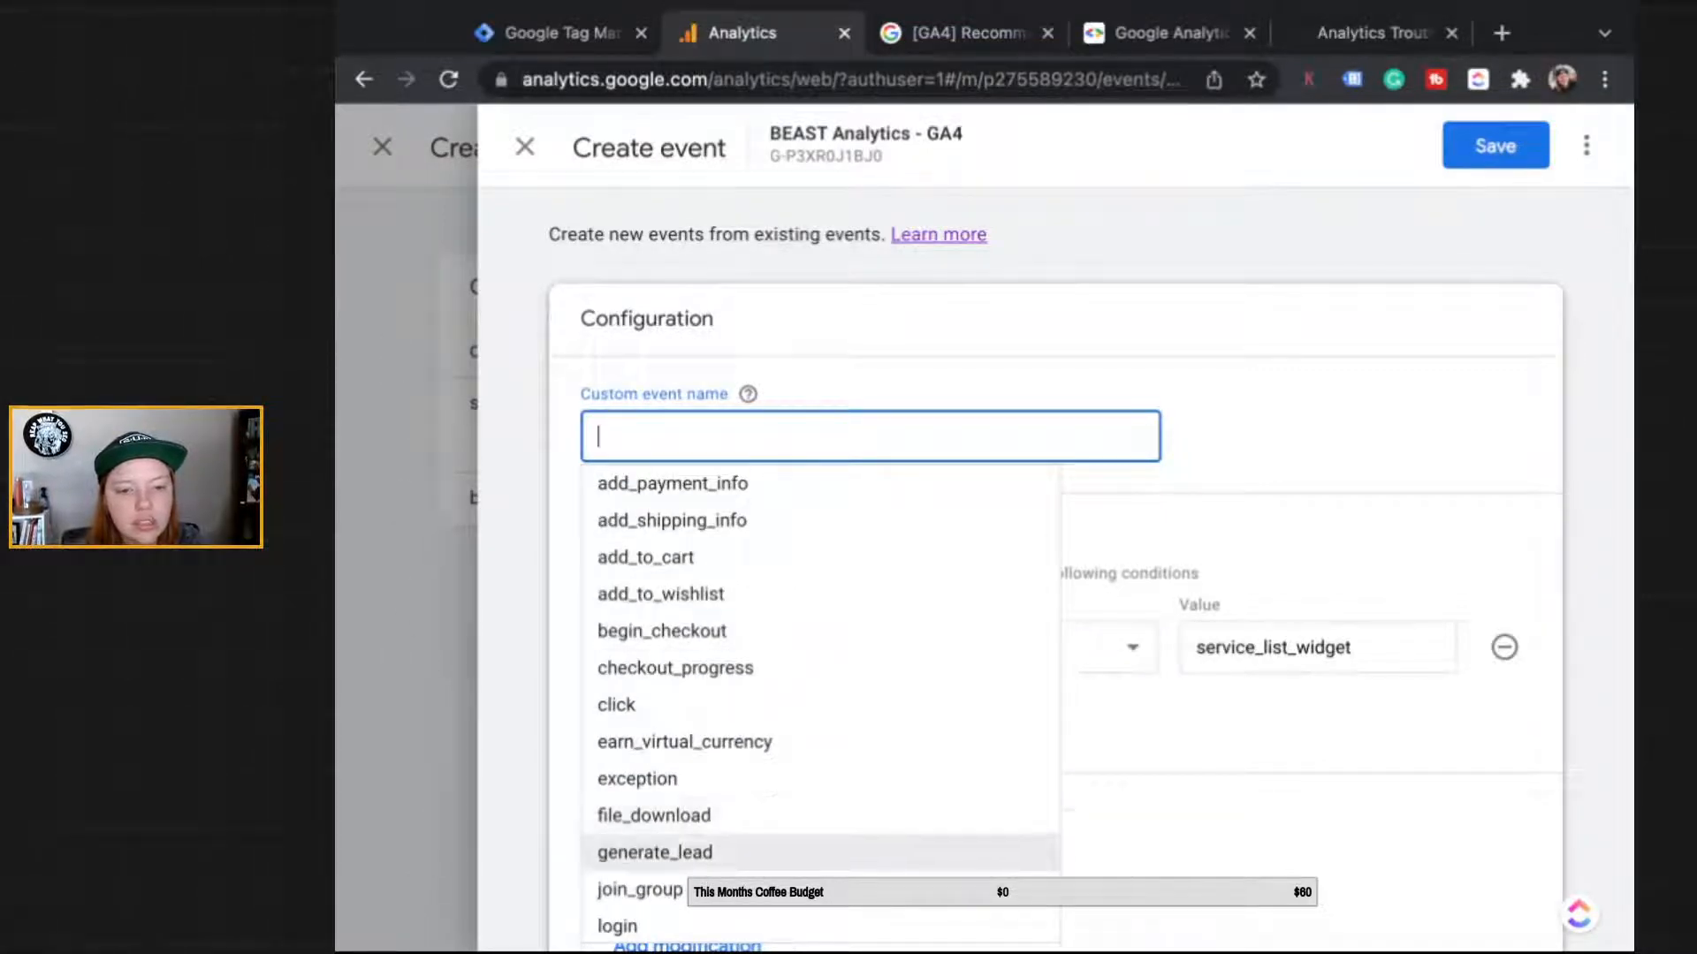
left_click(795, 852)
left_click(1495, 146)
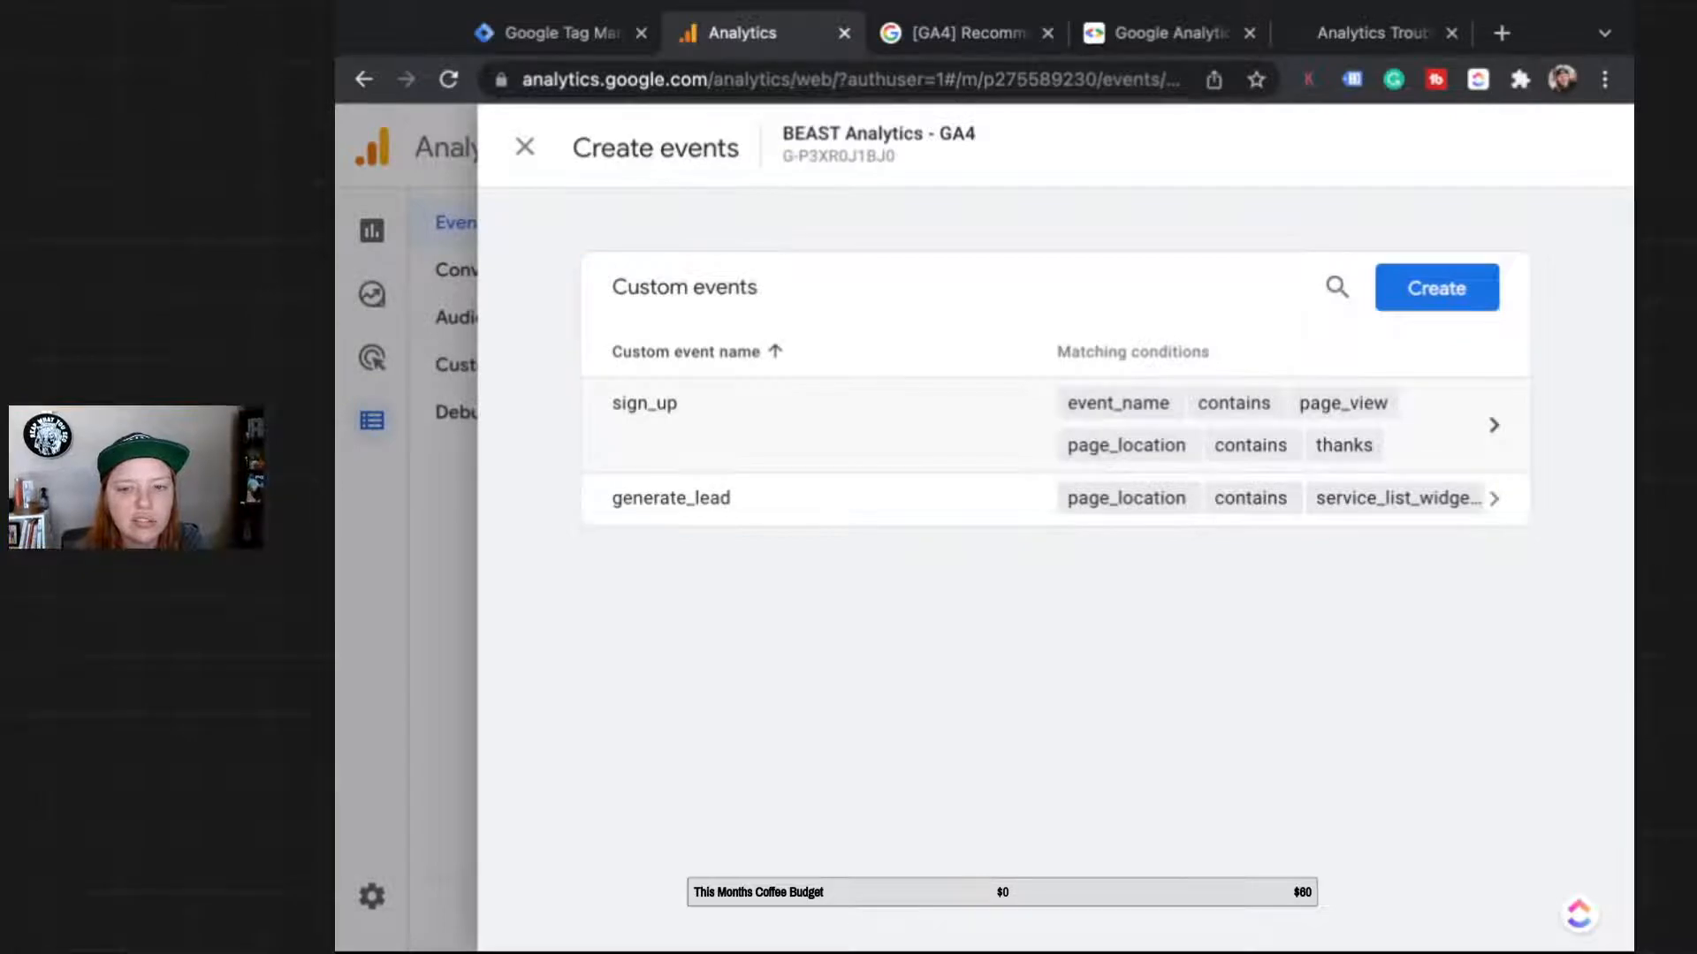
Step: Delete the sign_up custom event, close the custom events panel and return to Reports
left_click(1055, 425)
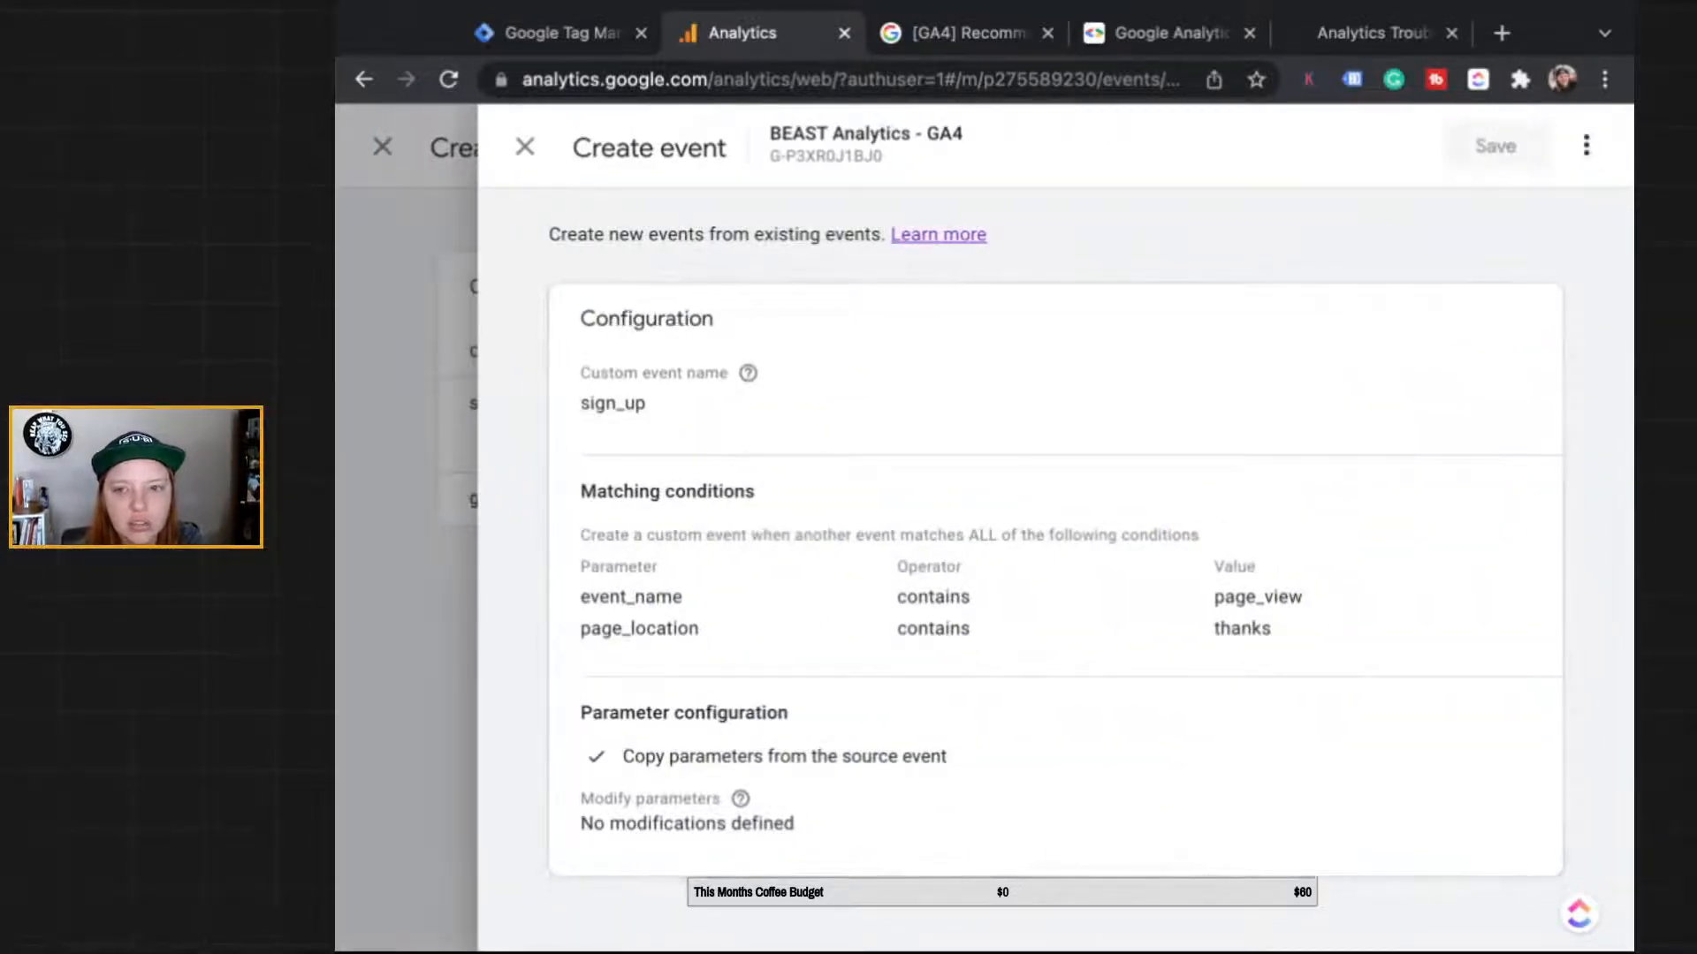
left_click(1586, 146)
left_click(1493, 257)
left_click(1272, 437)
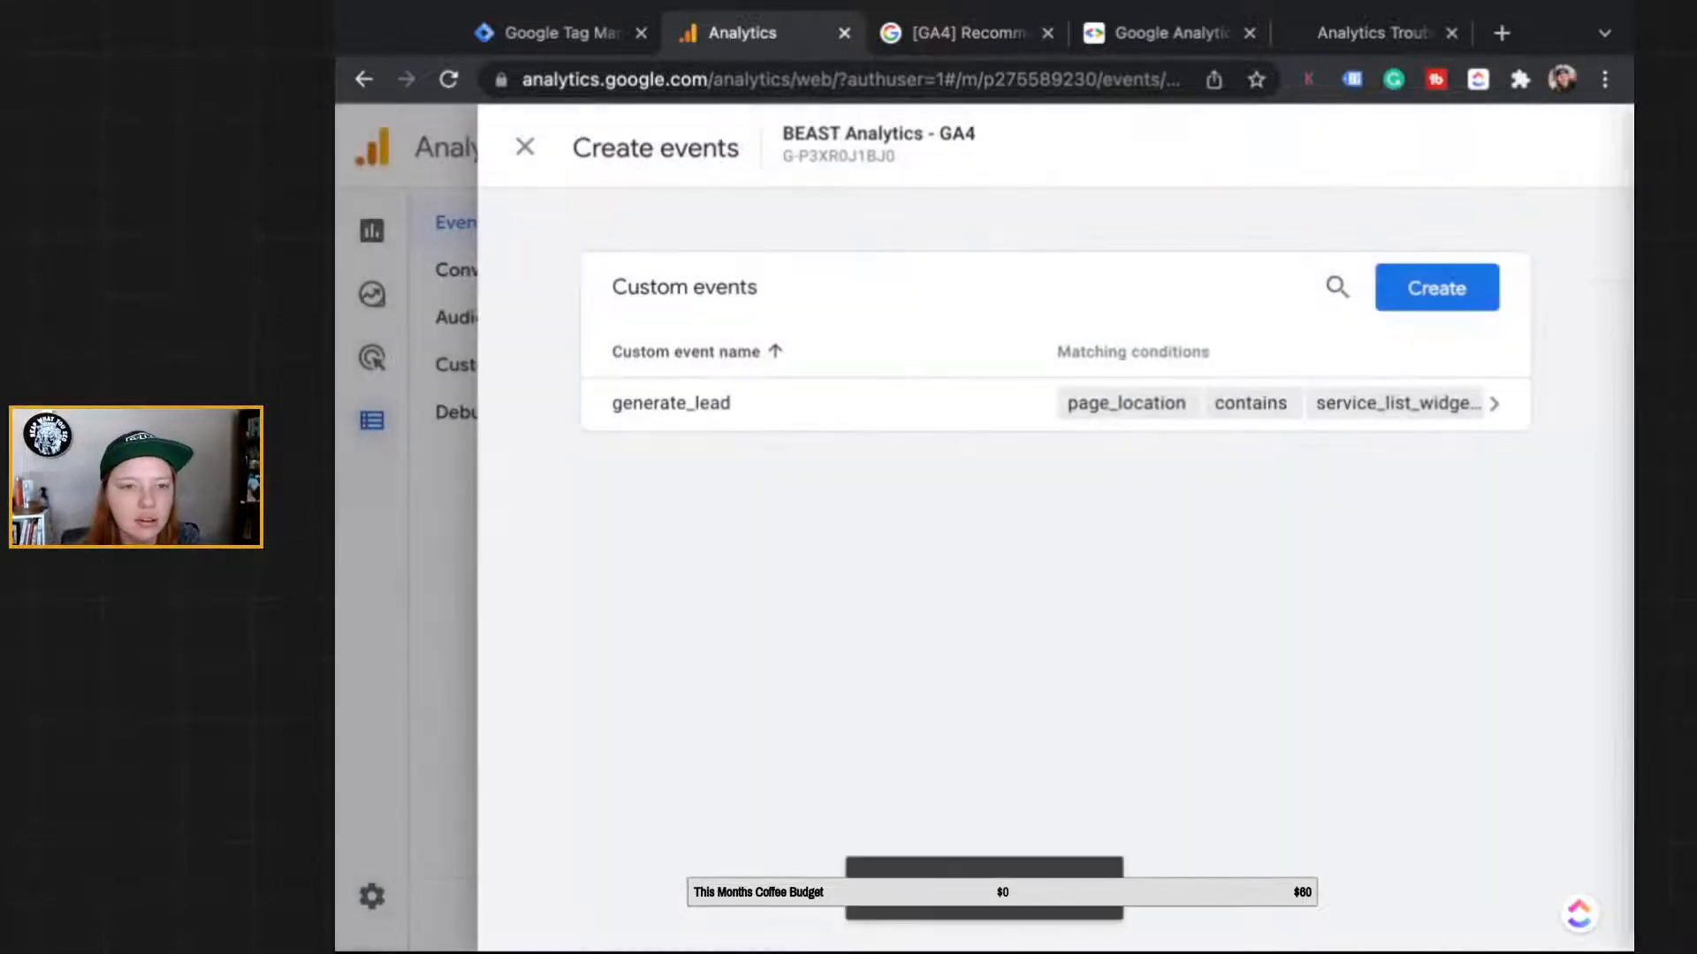
left_click(525, 147)
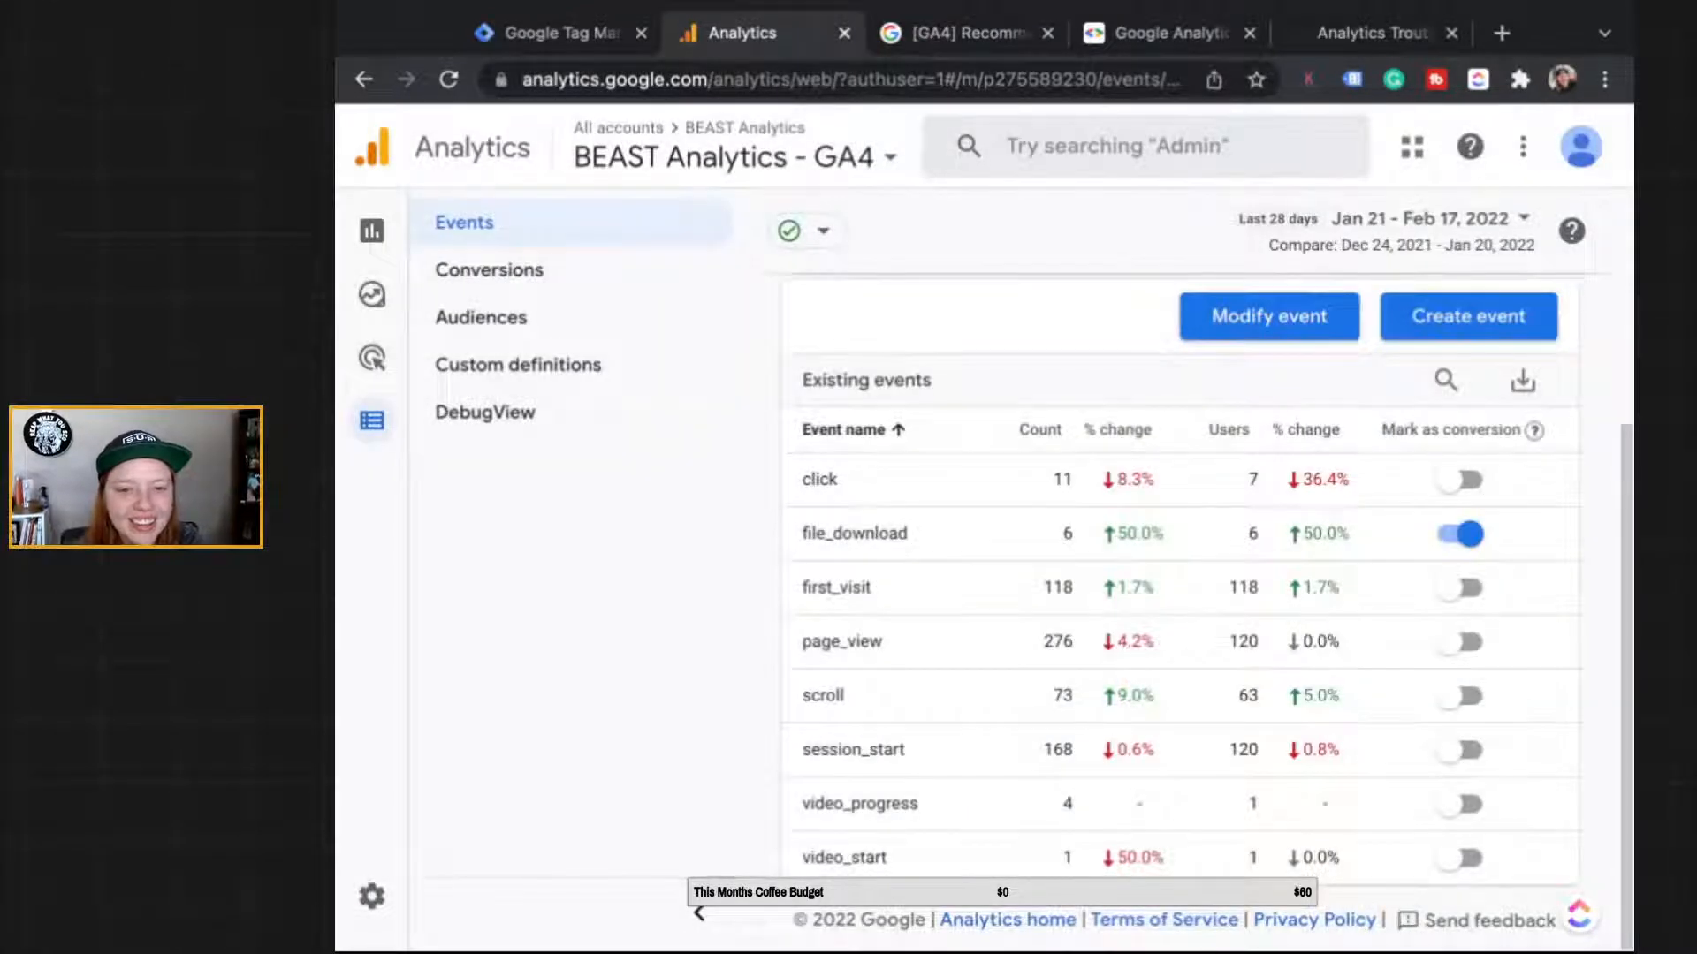
left_click(371, 230)
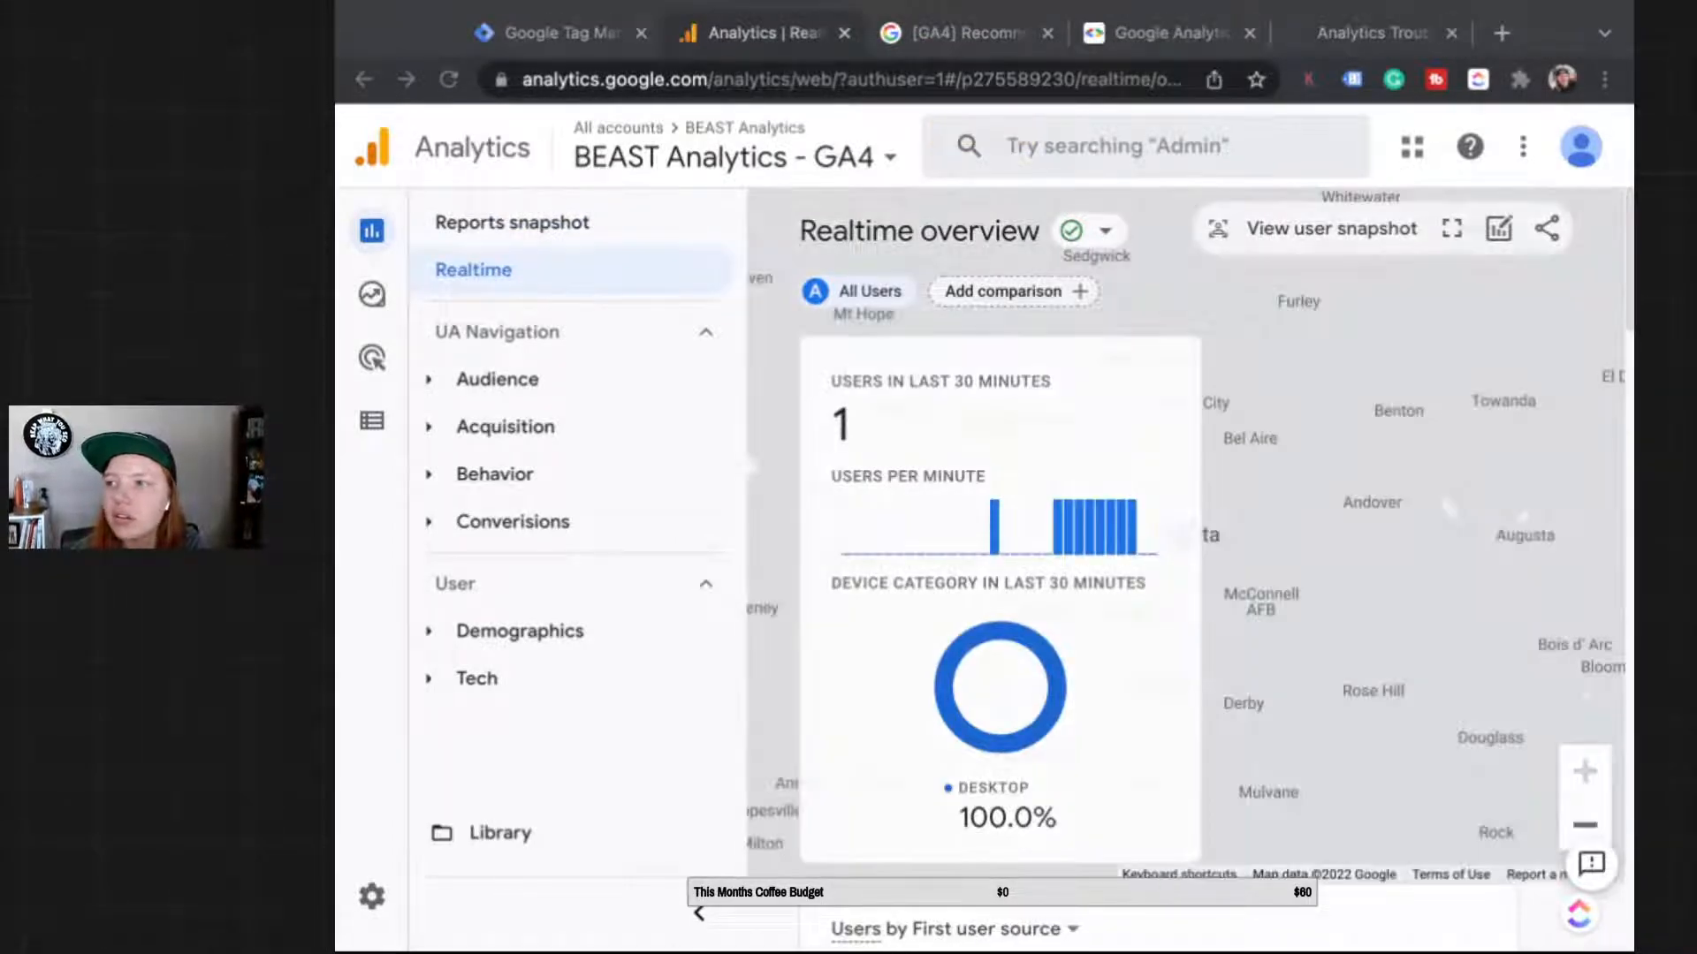
Step: Check Realtime's Event count by Event name card, then bring up the BEAST Analytics website tab
scroll(1149, 574, "down", 15)
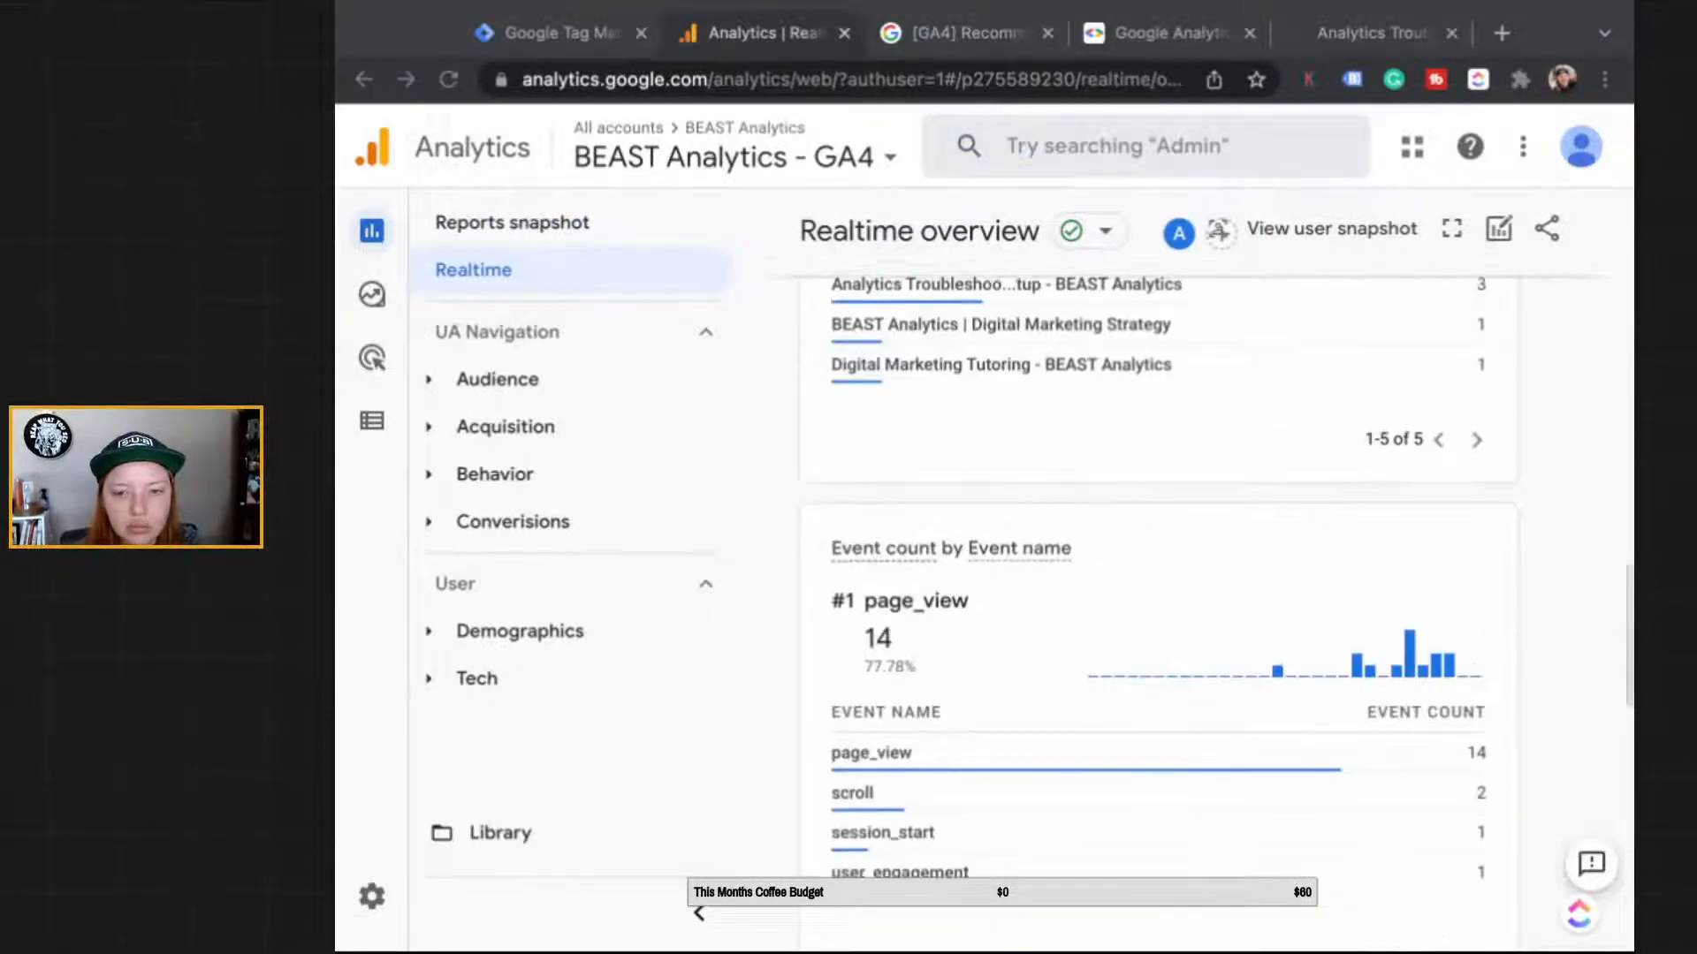
scroll(1149, 575, "down", 1)
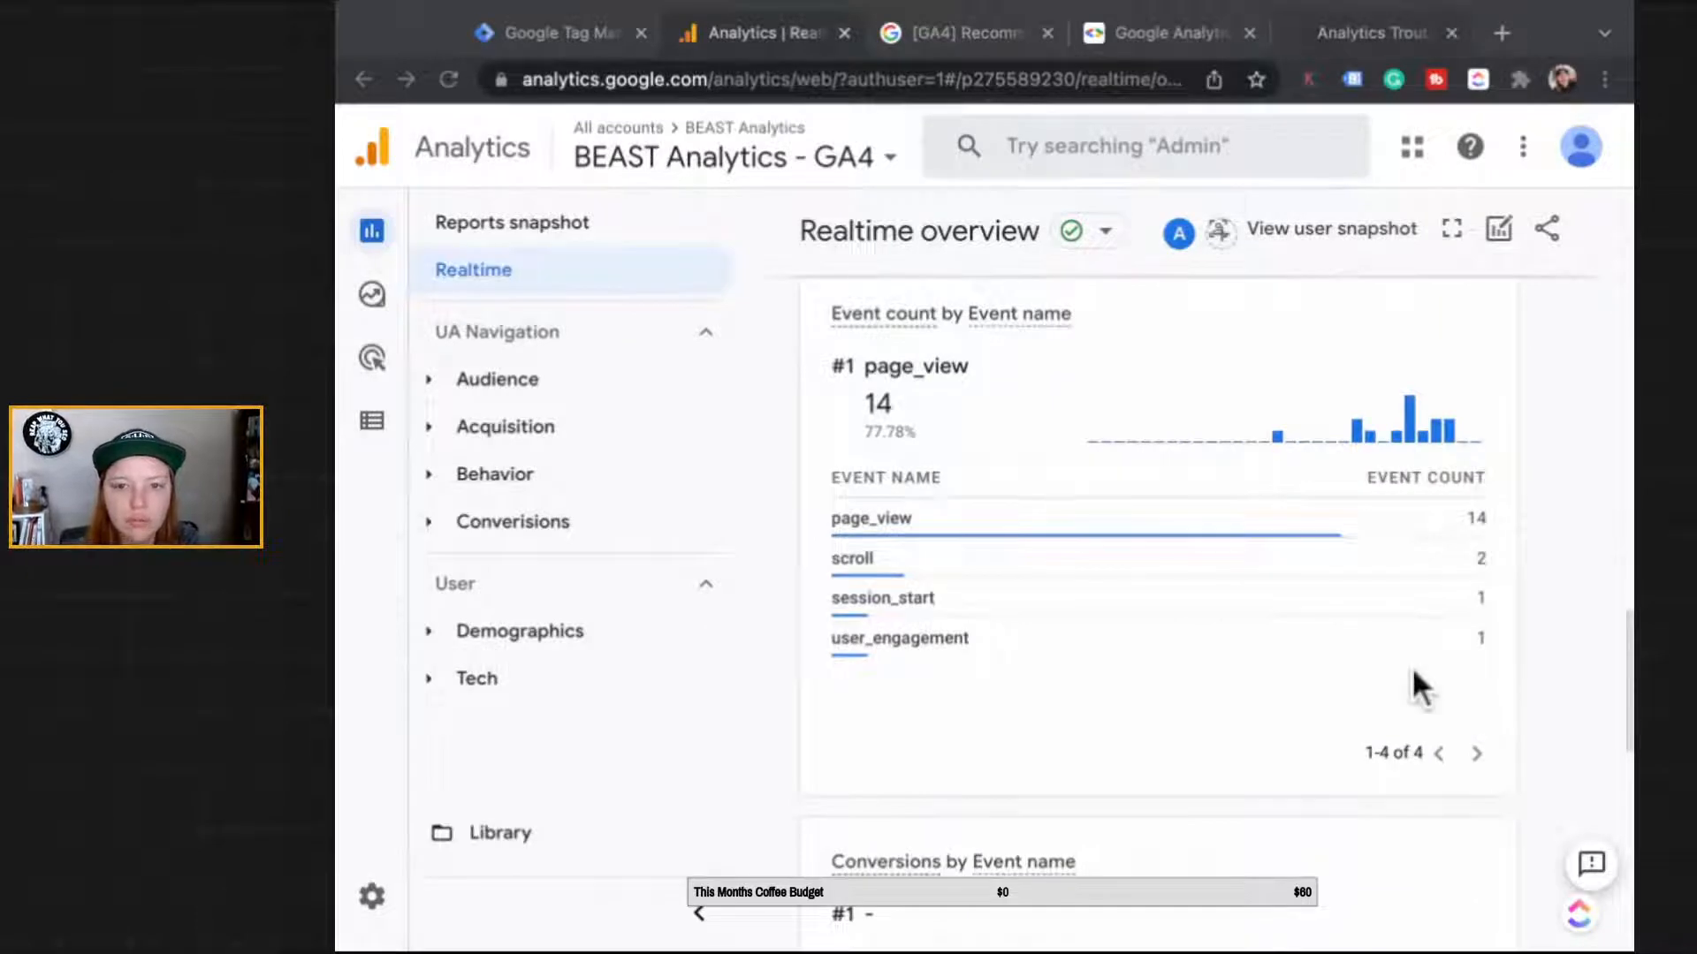
scroll(1412, 667, "up", 16)
left_click(1372, 34)
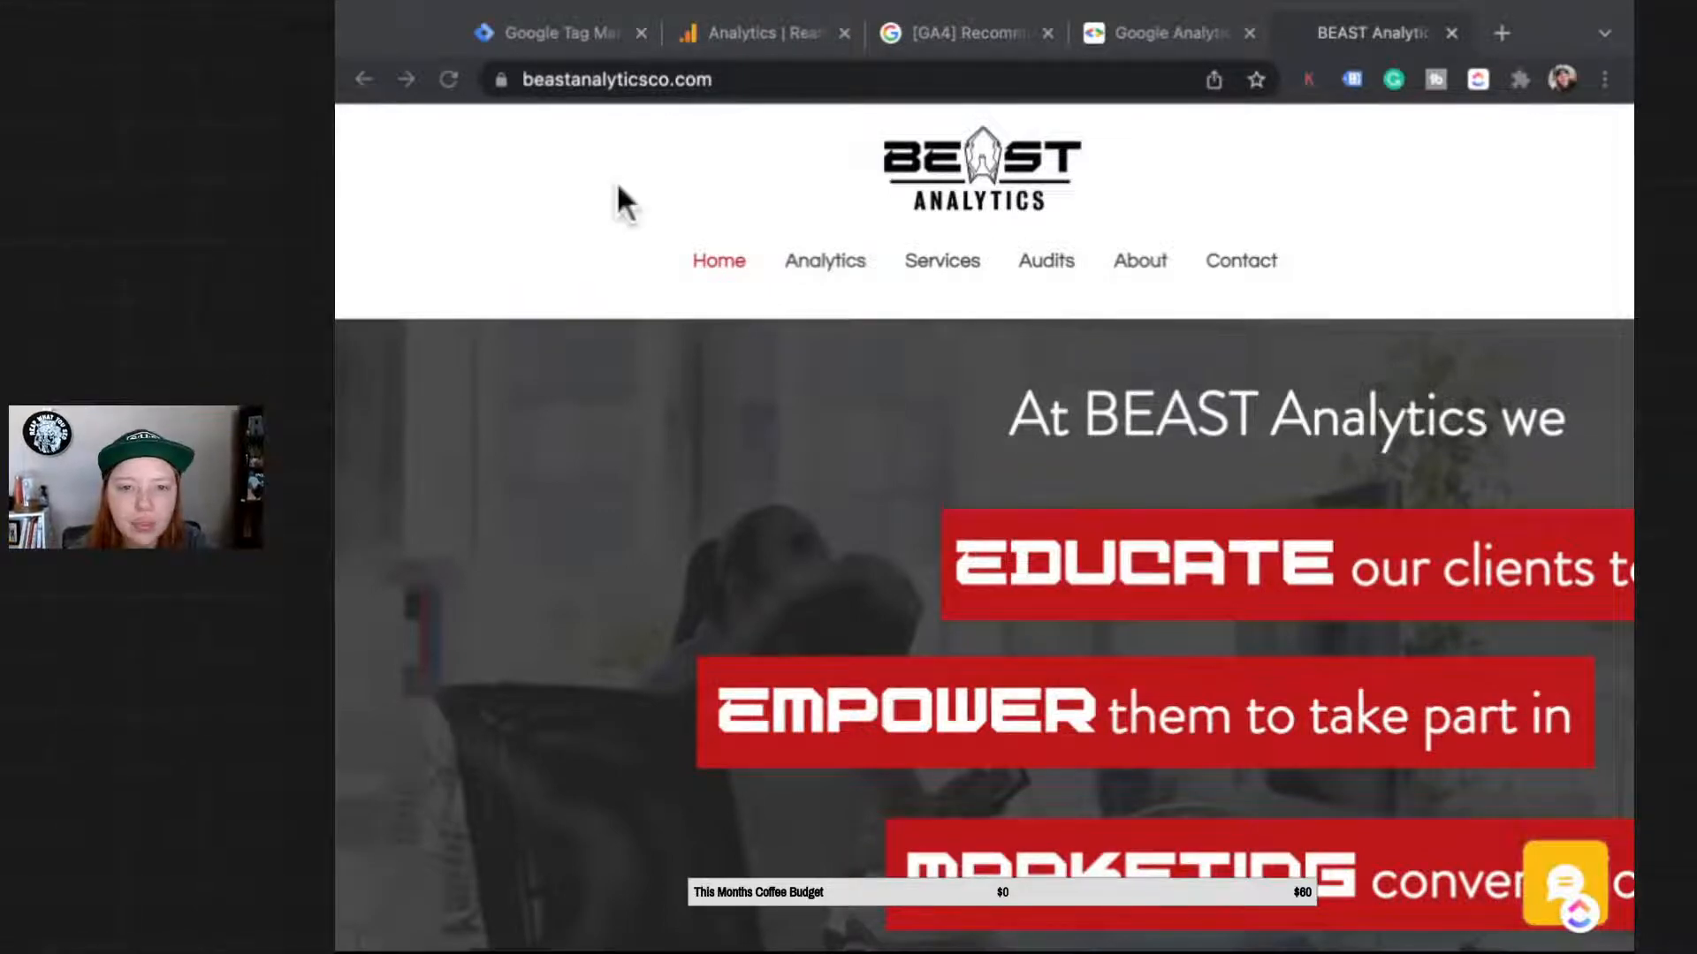
Step: Go to the BEAST Analytics site's Analytics page and scroll down to its services
scroll(484, 800, "down", 10)
scroll(484, 800, "up", 4)
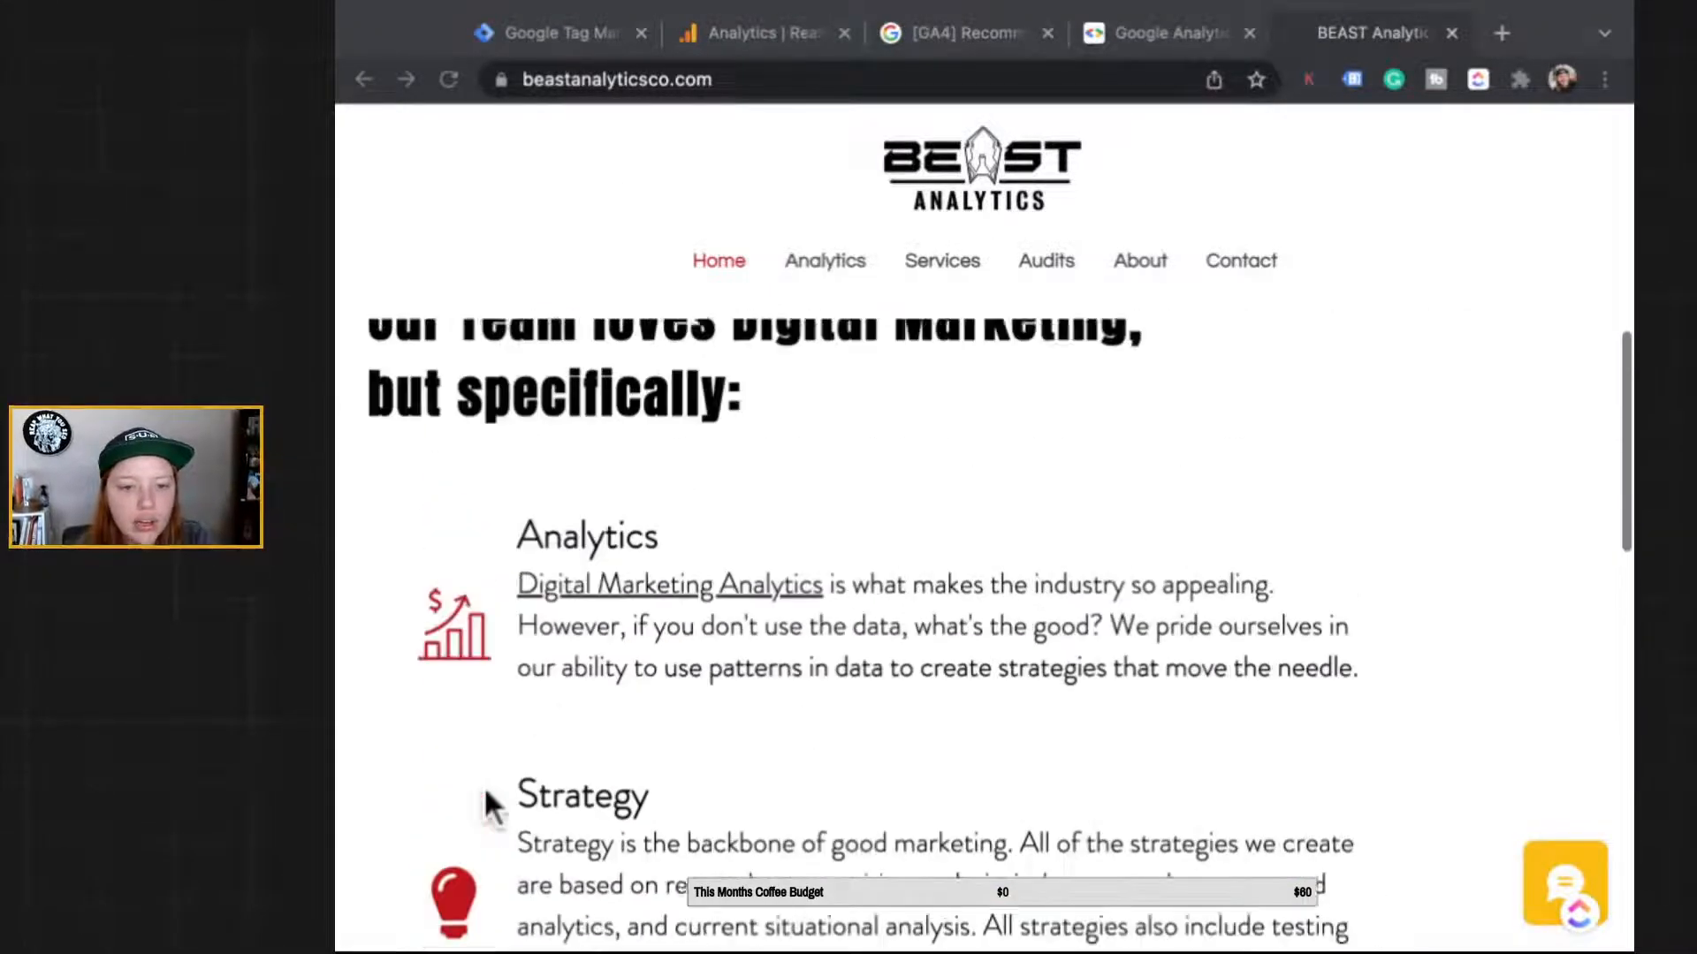
left_click(428, 744)
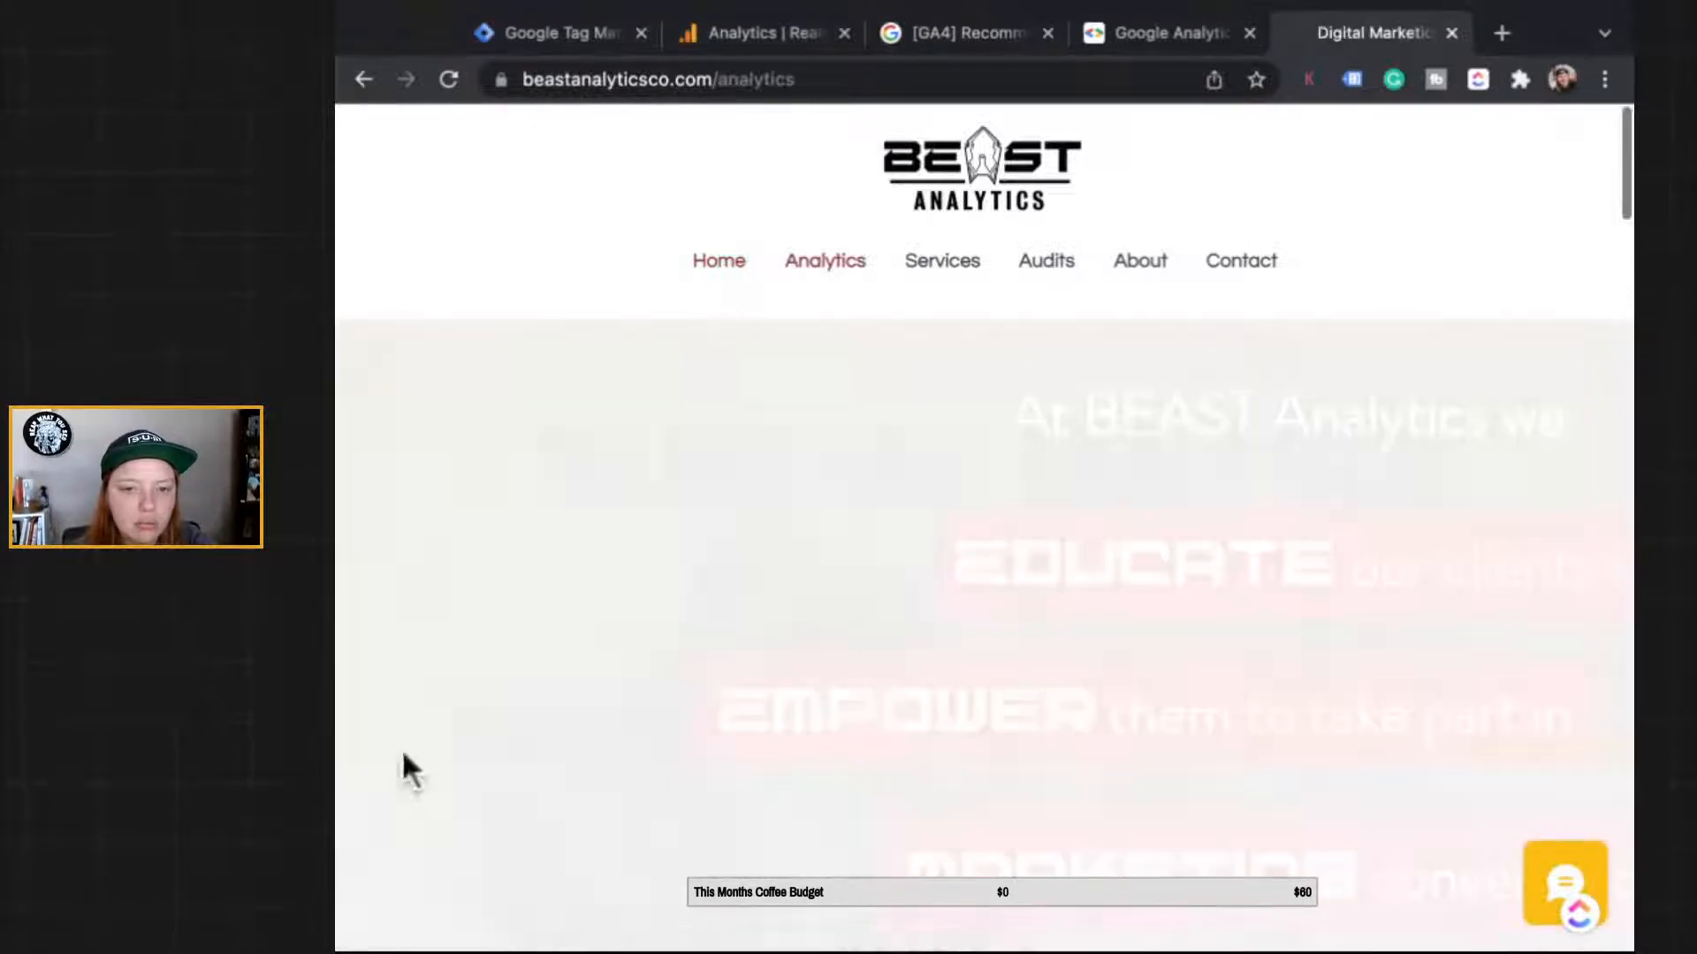
scroll(1194, 527, "down", 15)
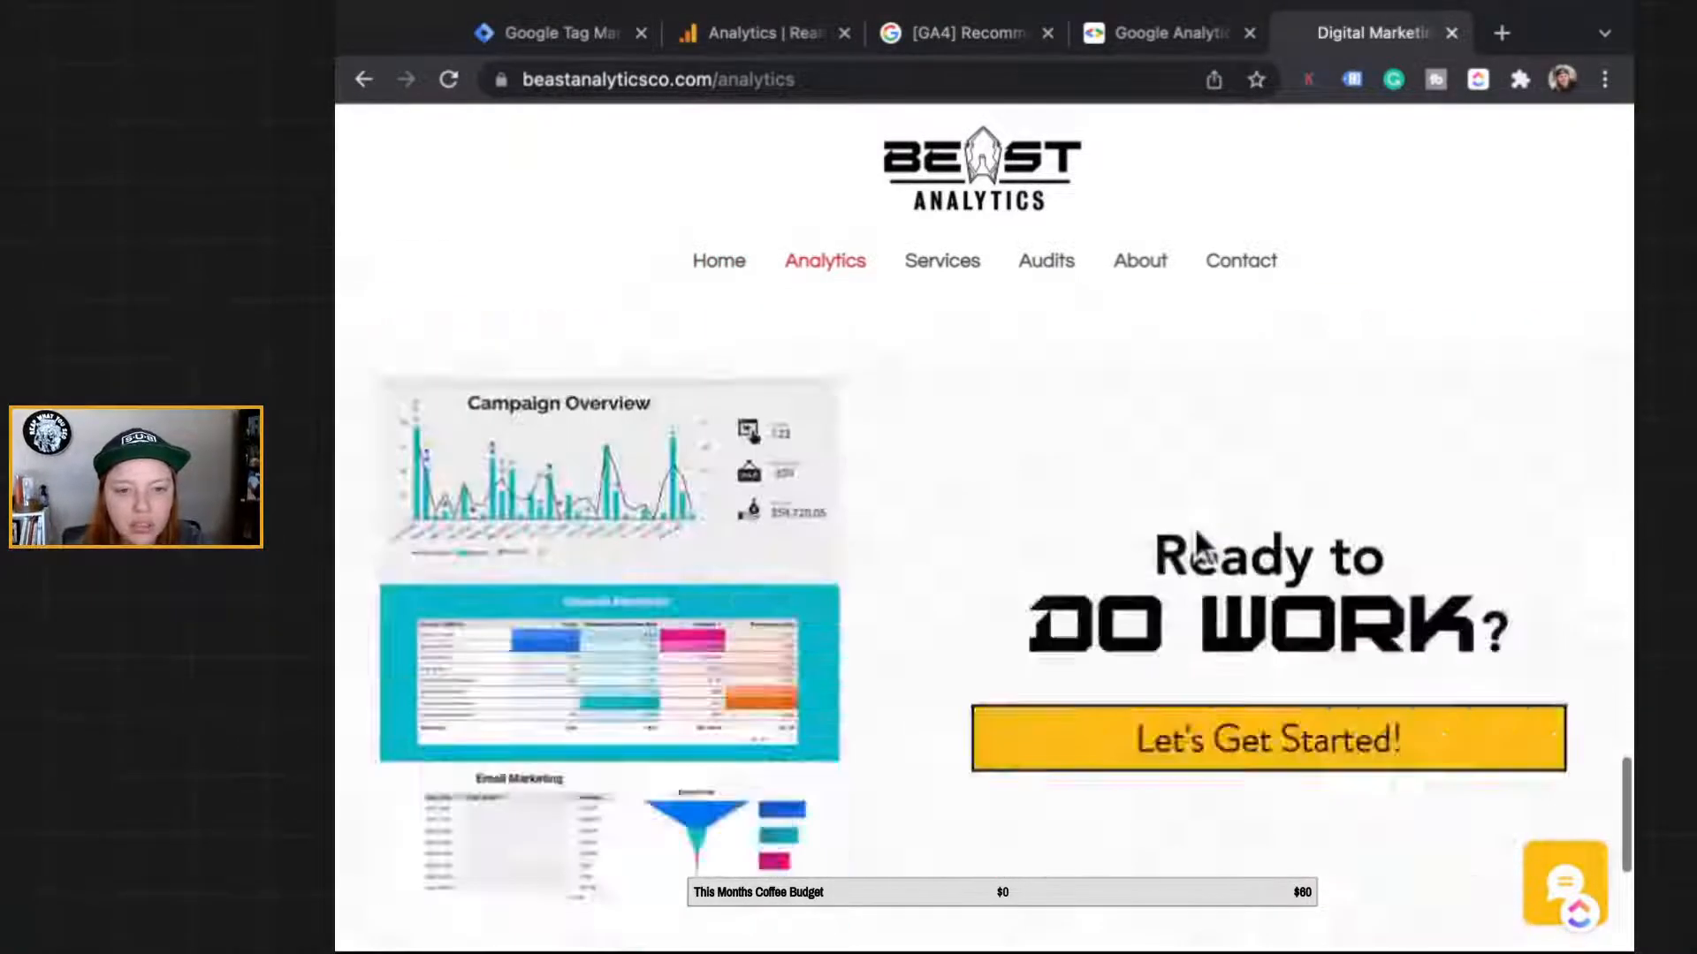
scroll(1195, 525, "down", 6)
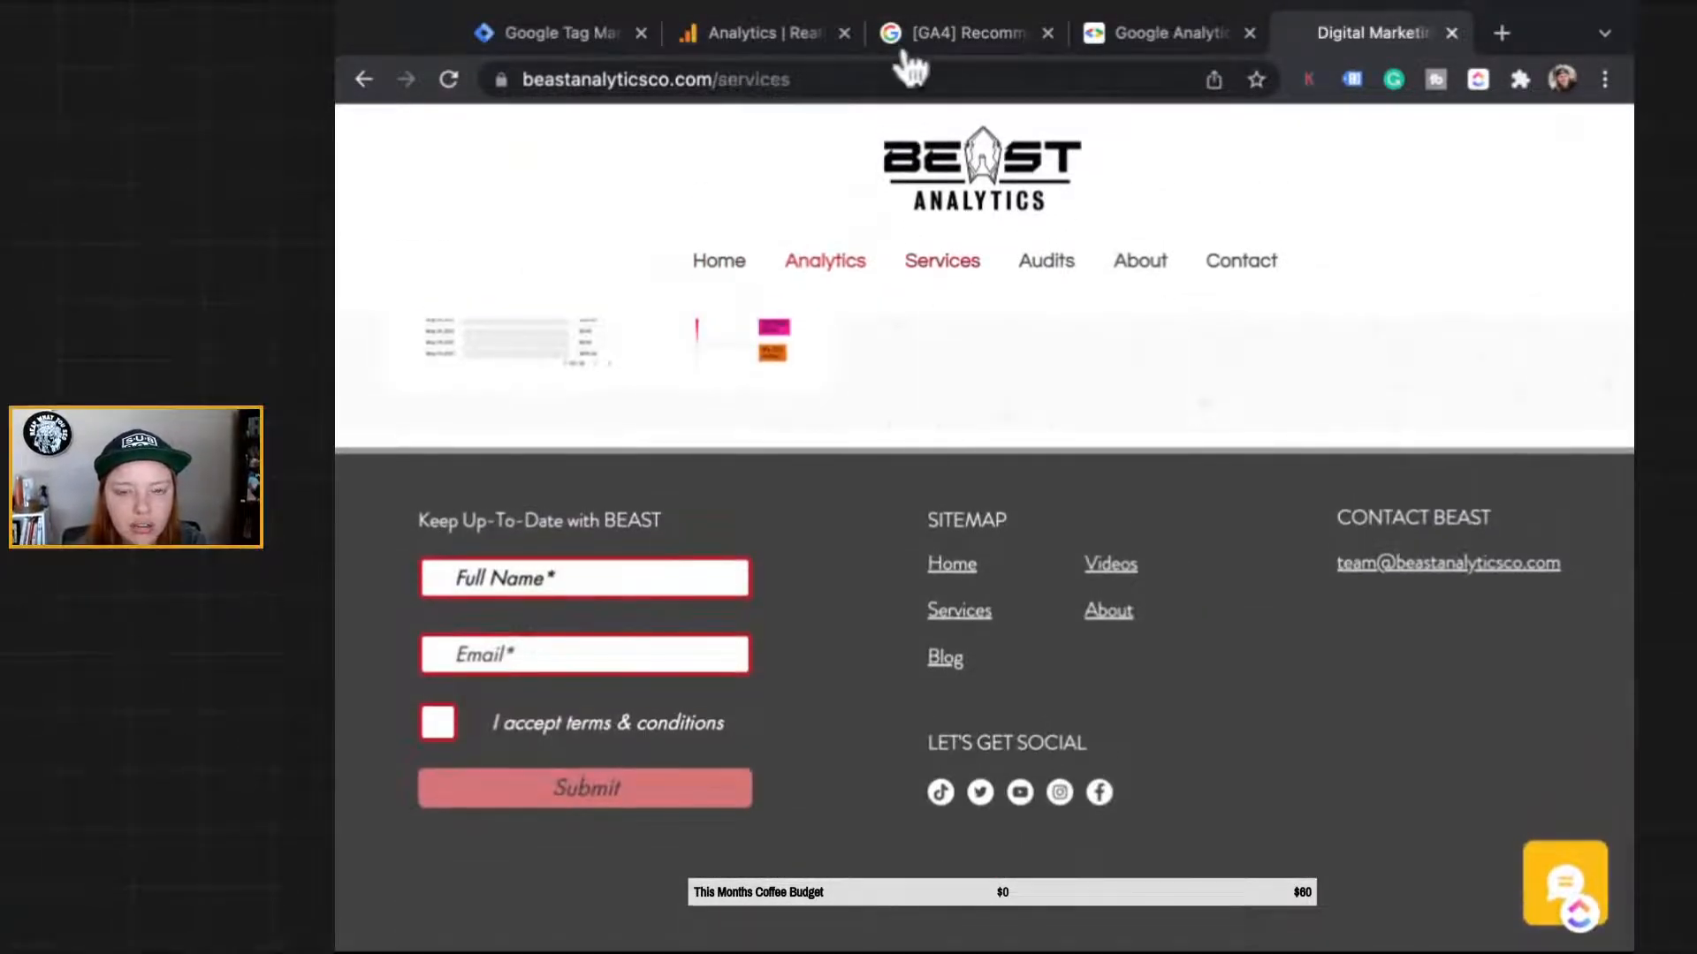
scroll(716, 920, "down", 9)
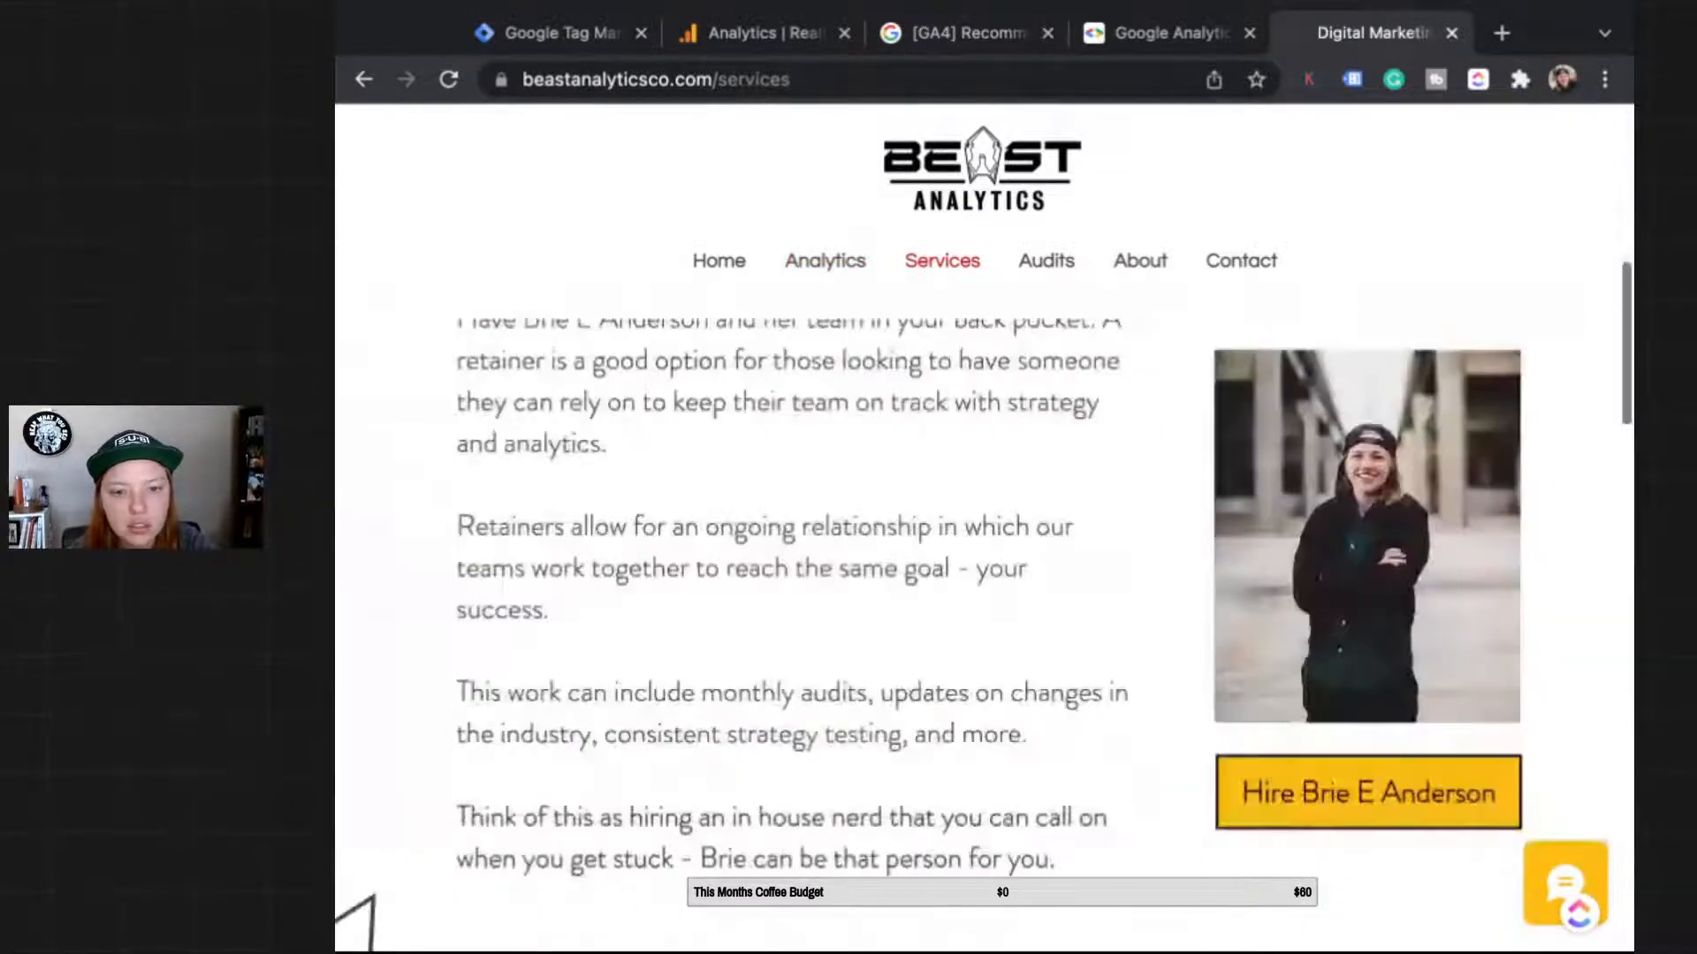
scroll(983, 619, "down", 10)
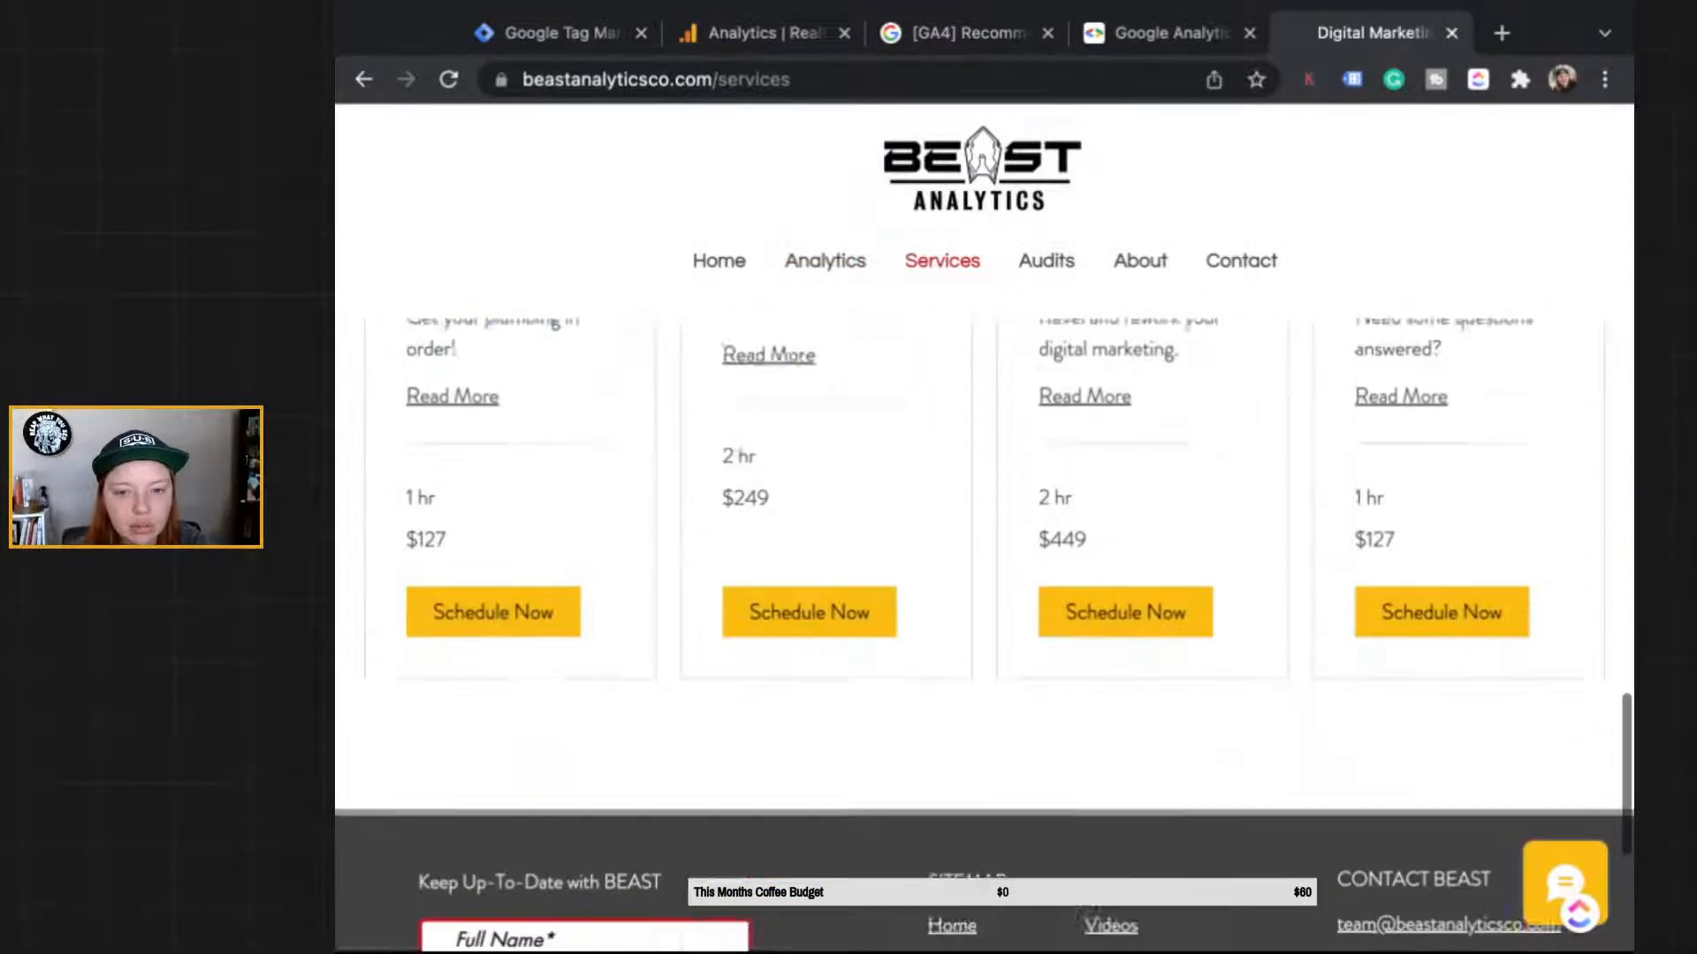
Step: Book Digital Marketing Tutoring at 3:15 pm and select the booking_calendar_widget referral in the address
left_click(1442, 563)
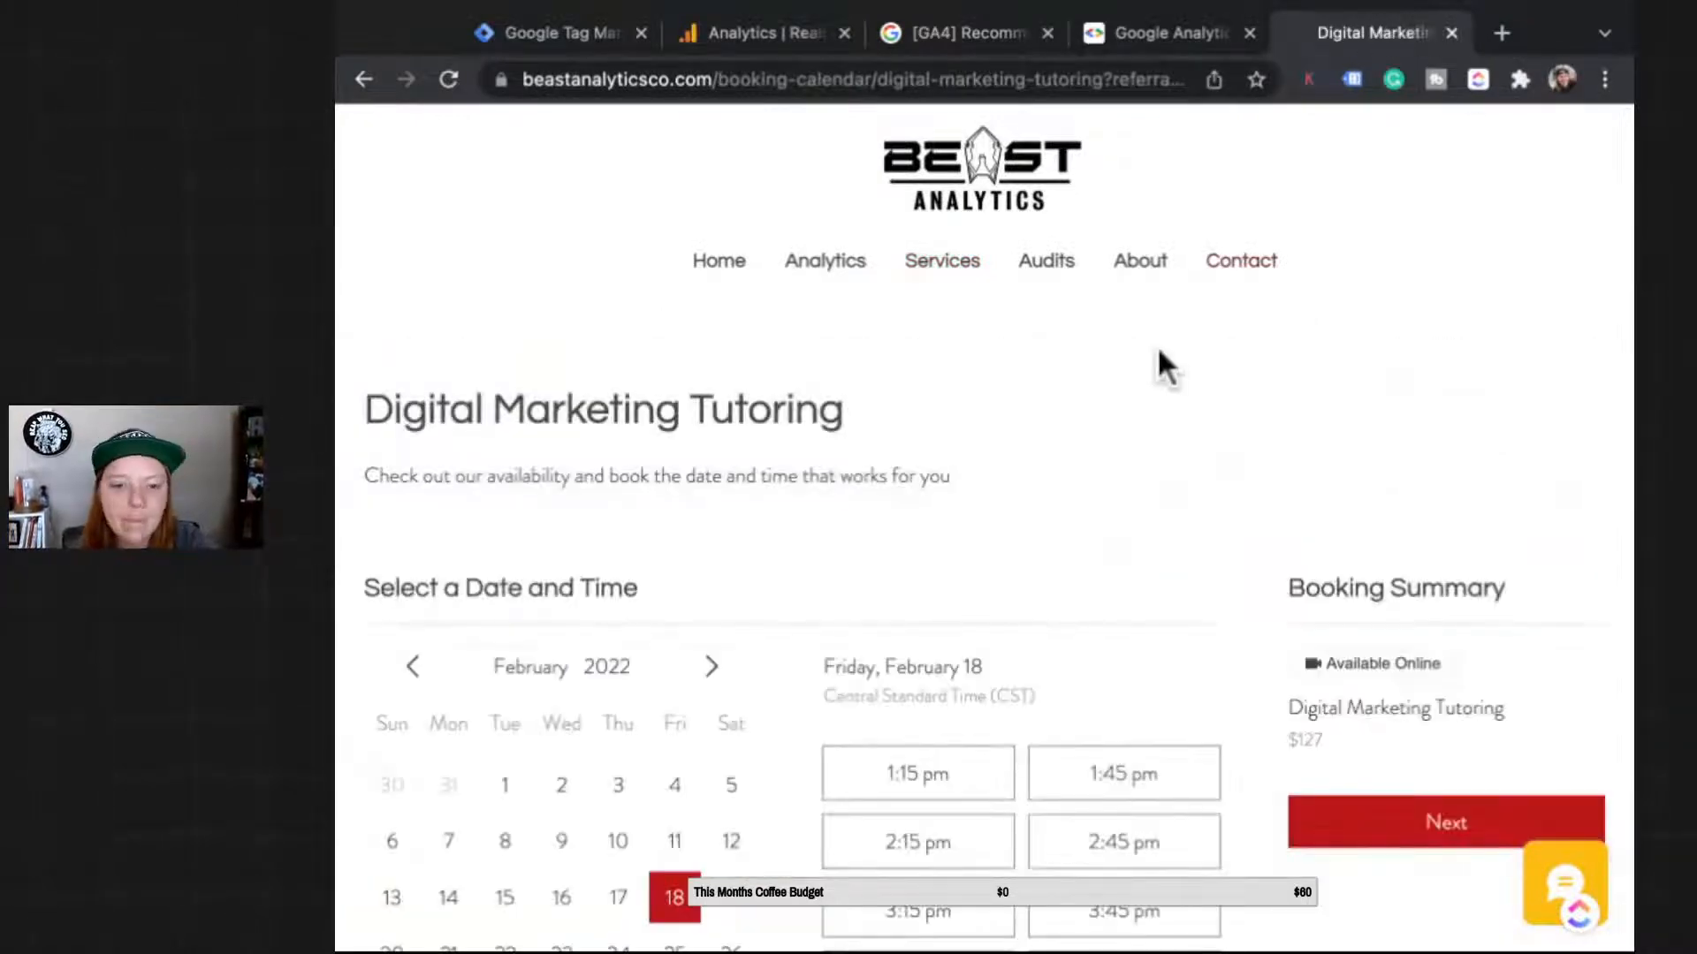
scroll(1157, 358, "down", 3)
left_click(850, 676)
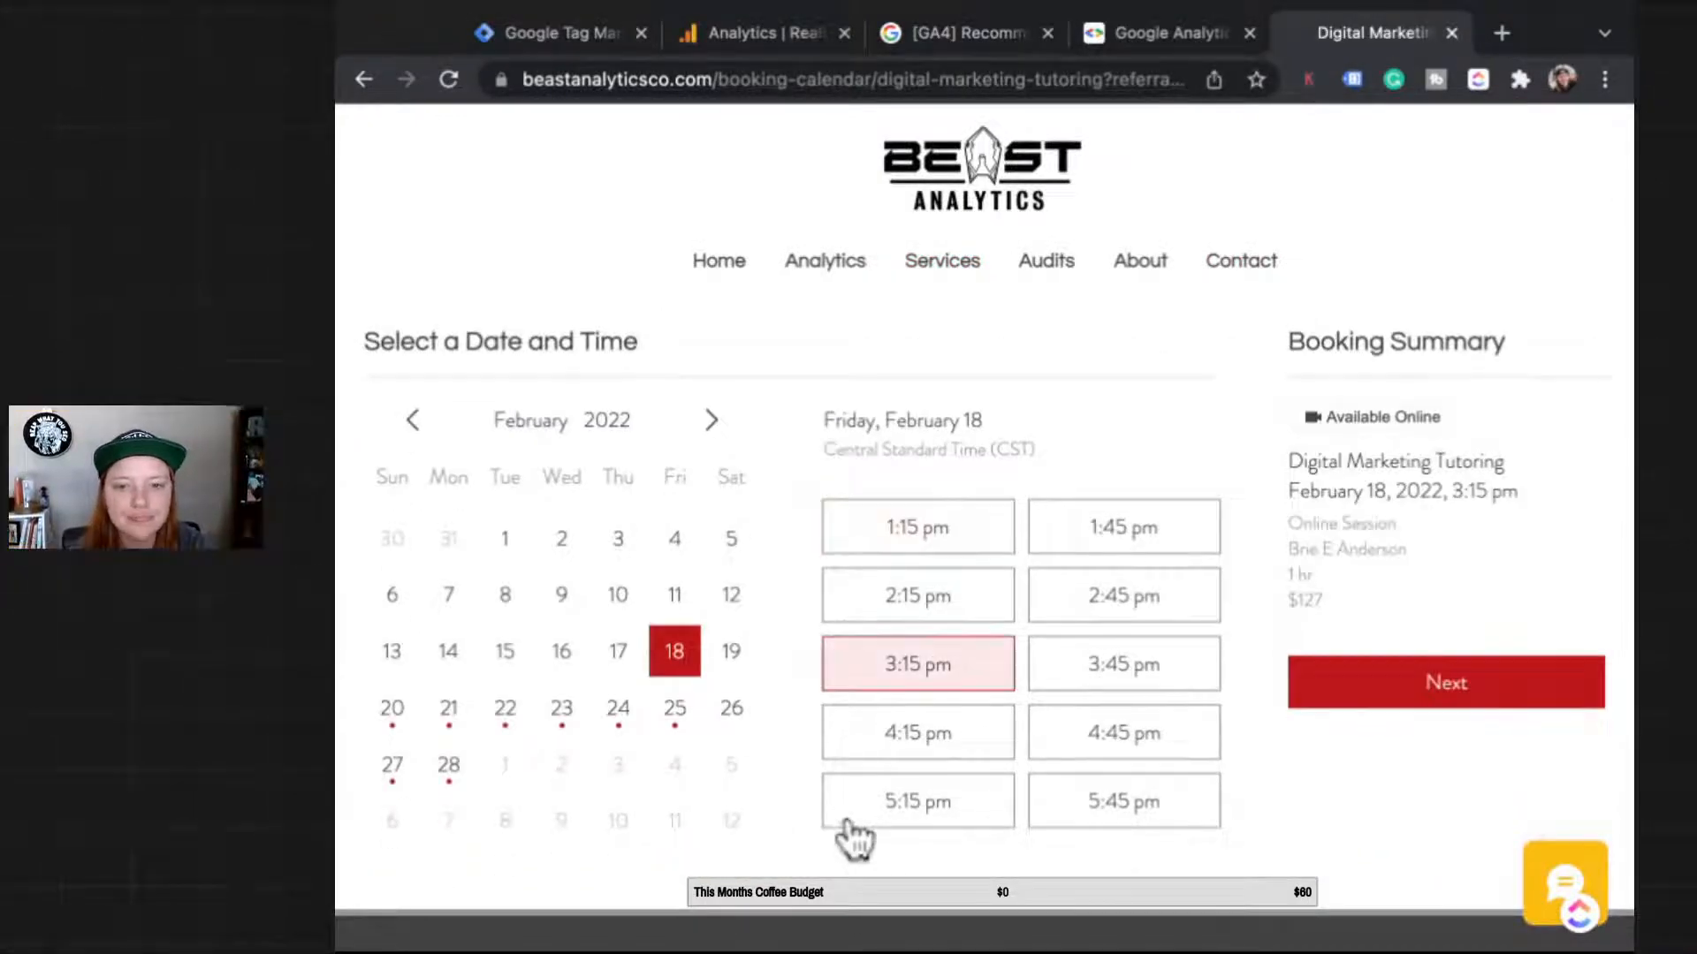
left_click(1447, 683)
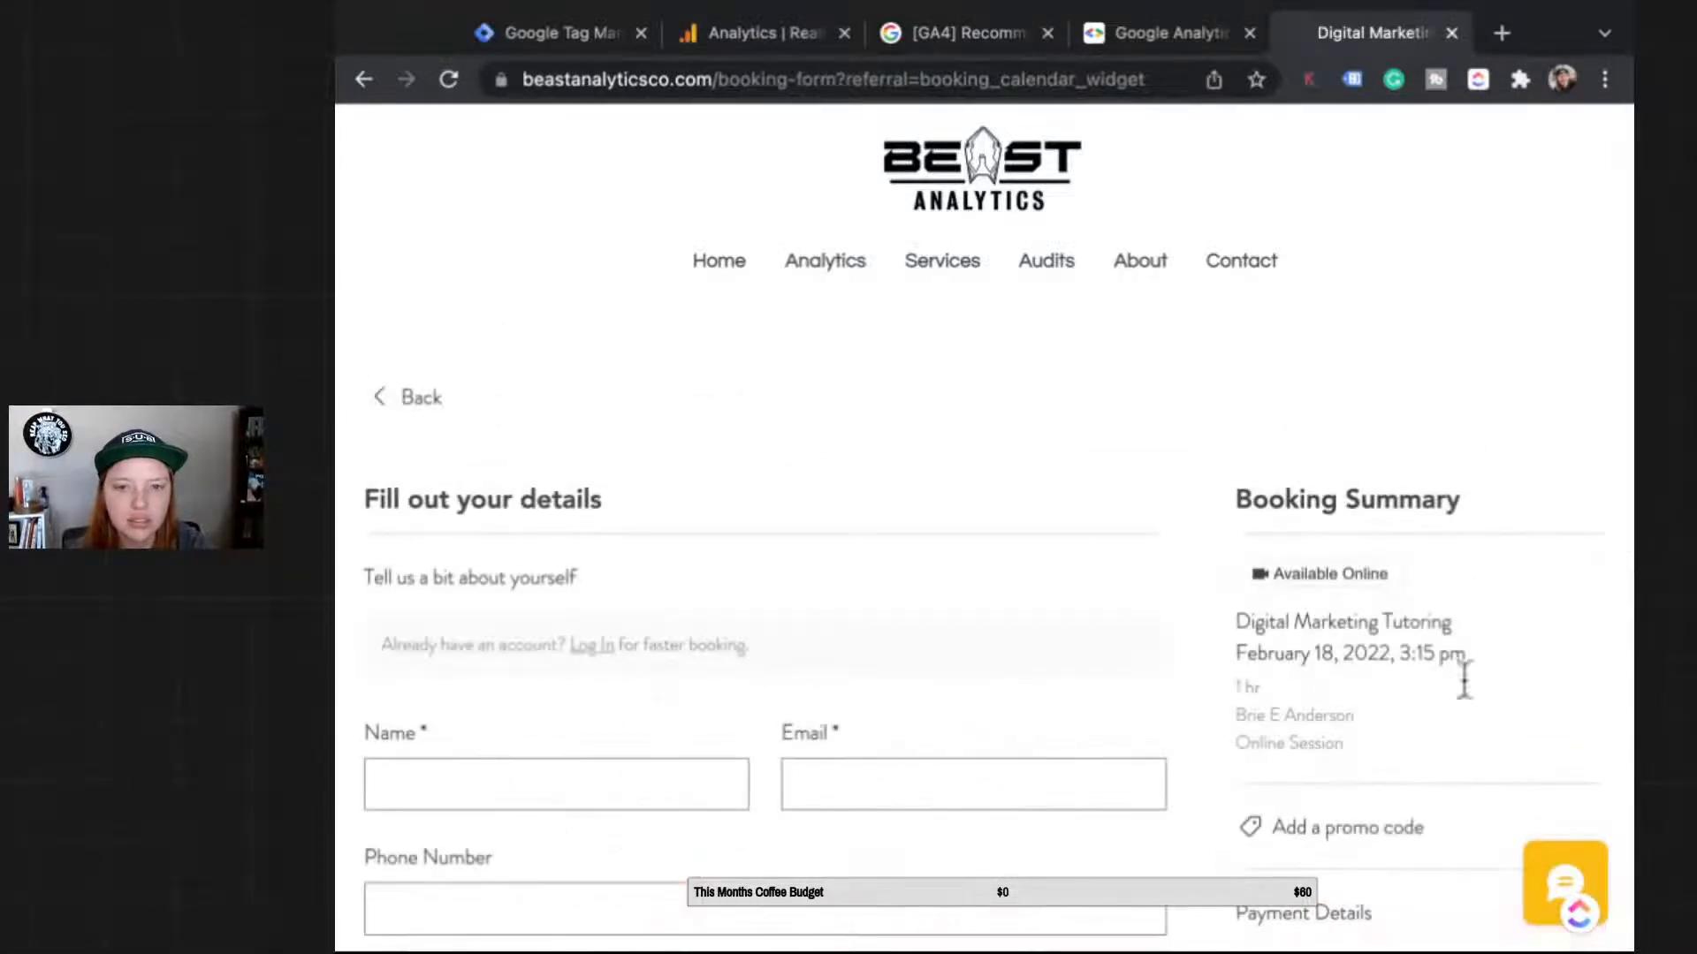
left_click(915, 79)
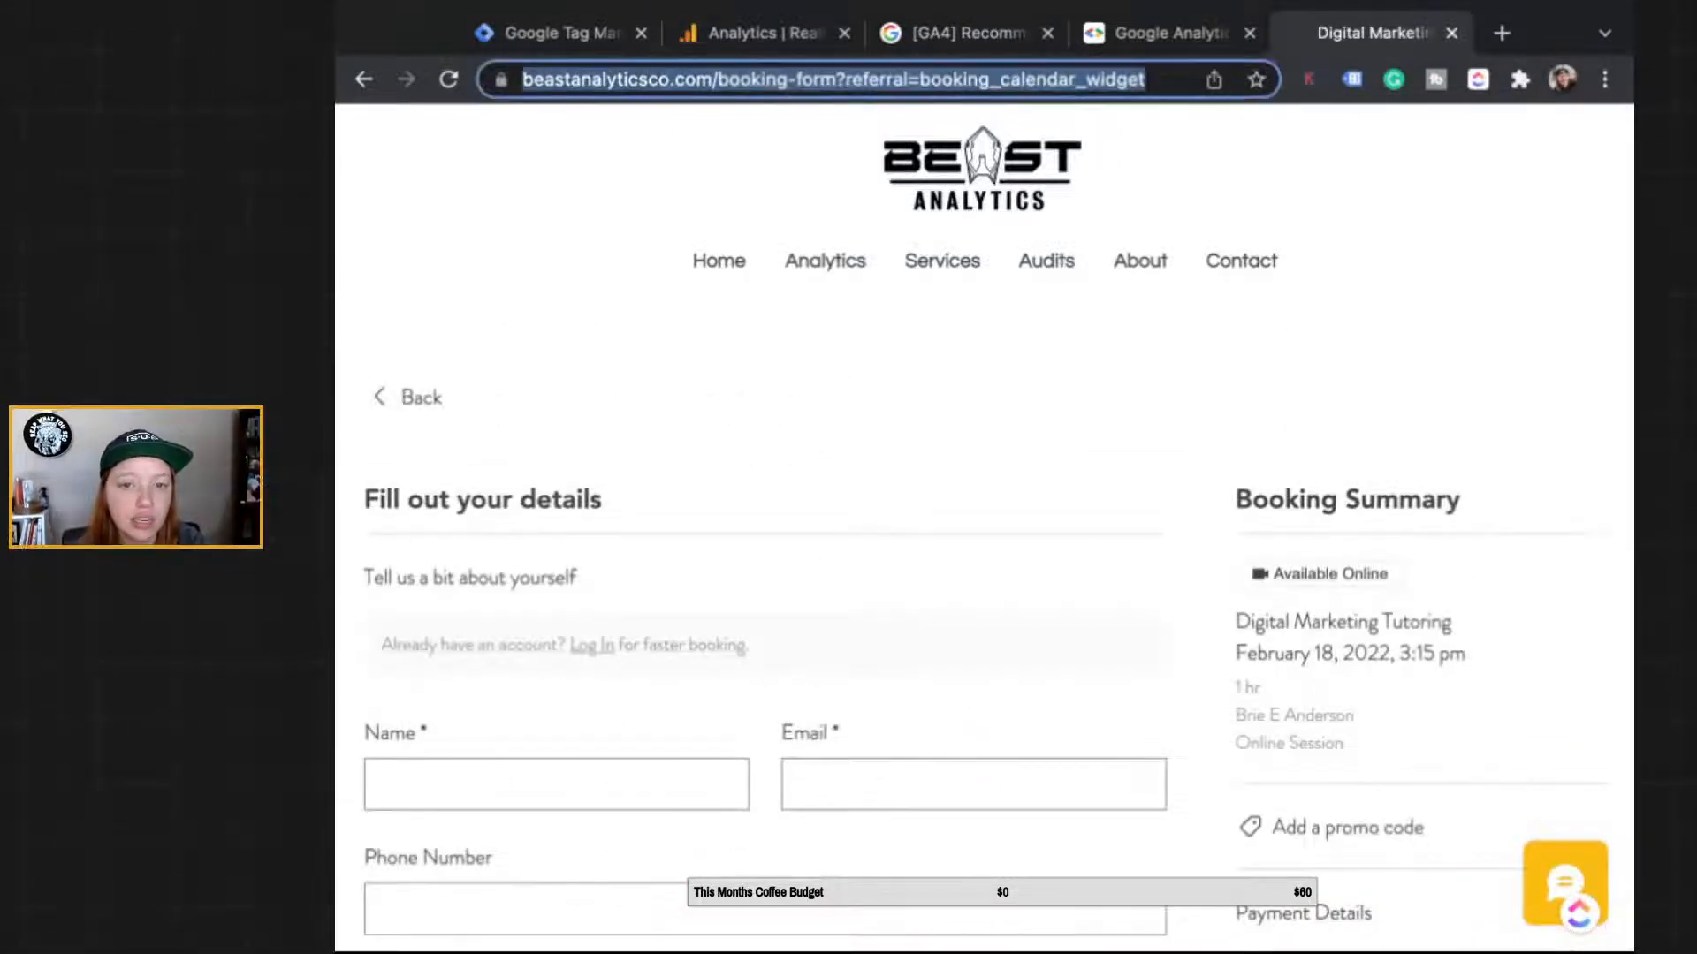
double_click(1078, 79)
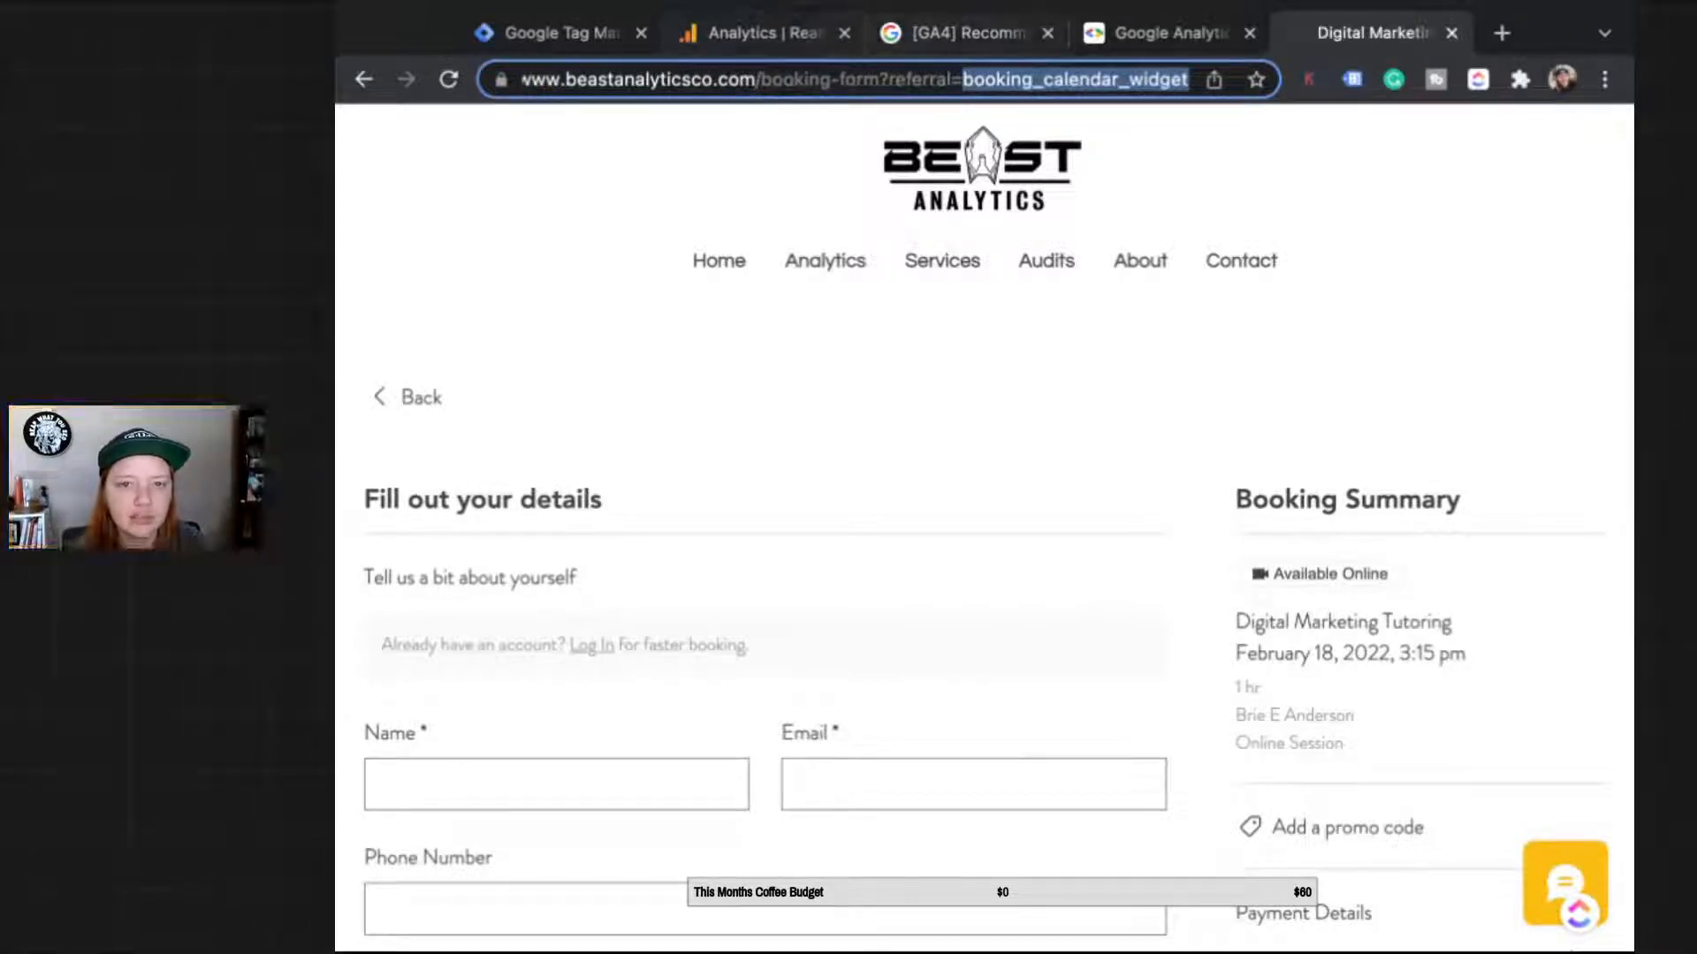
Step: Reload the GA4 Realtime report and confirm page_view now counts 19 events
left_click(762, 32)
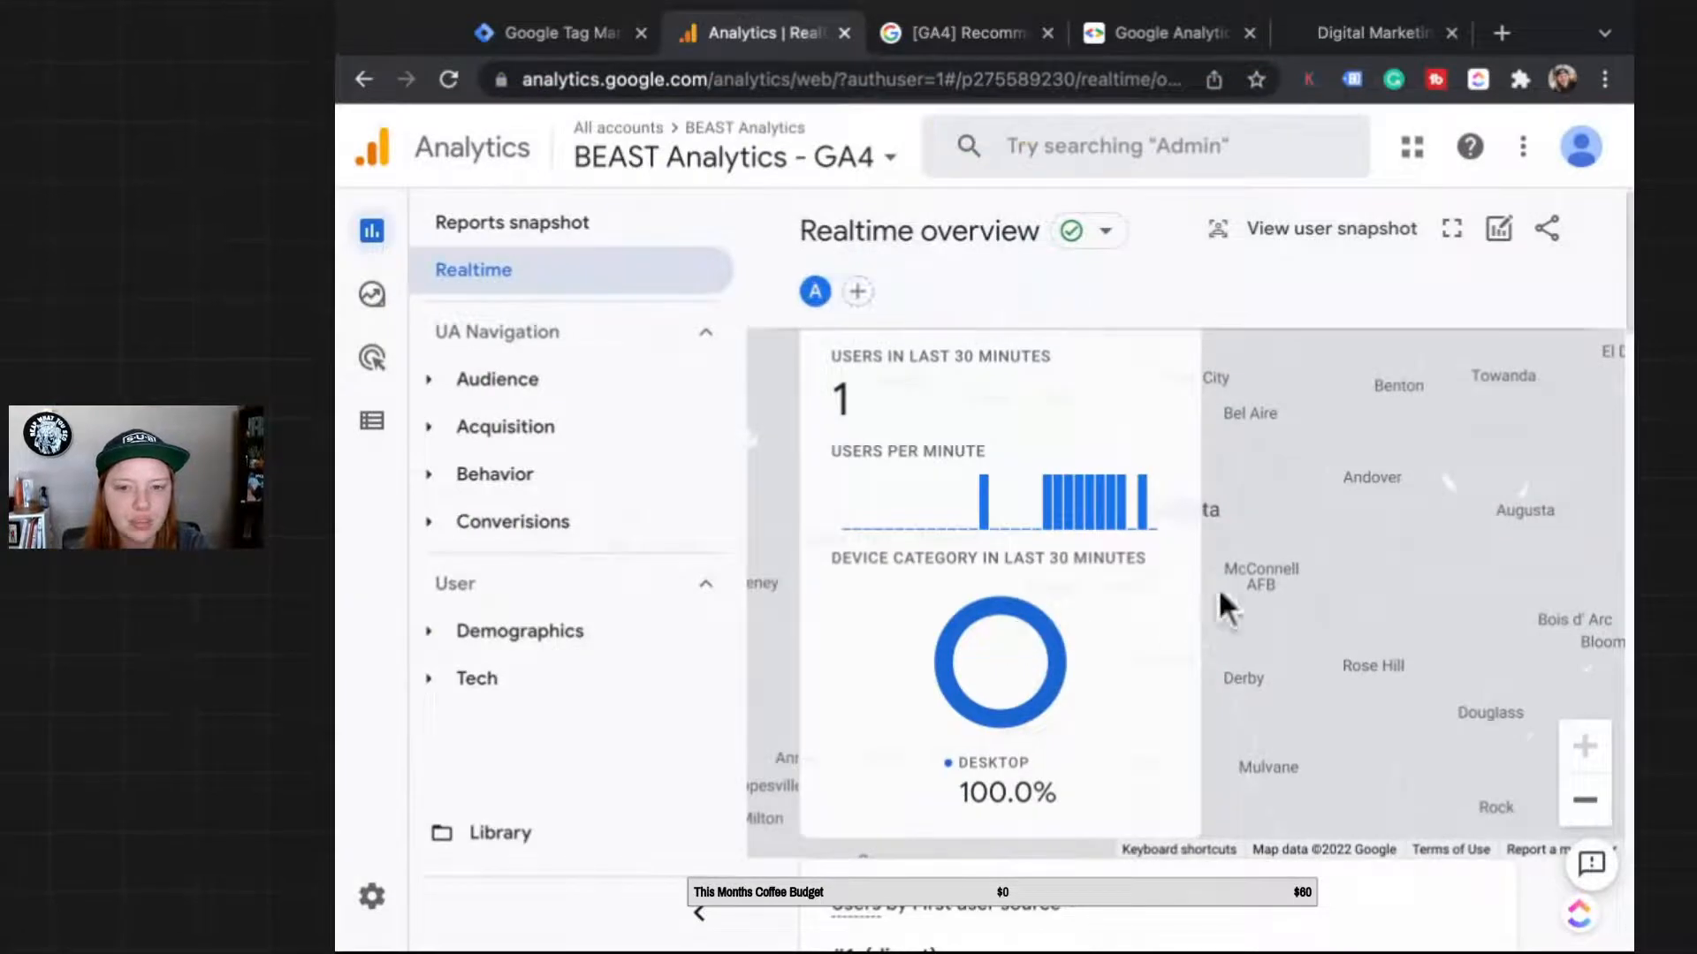
mouse_move(1299, 544)
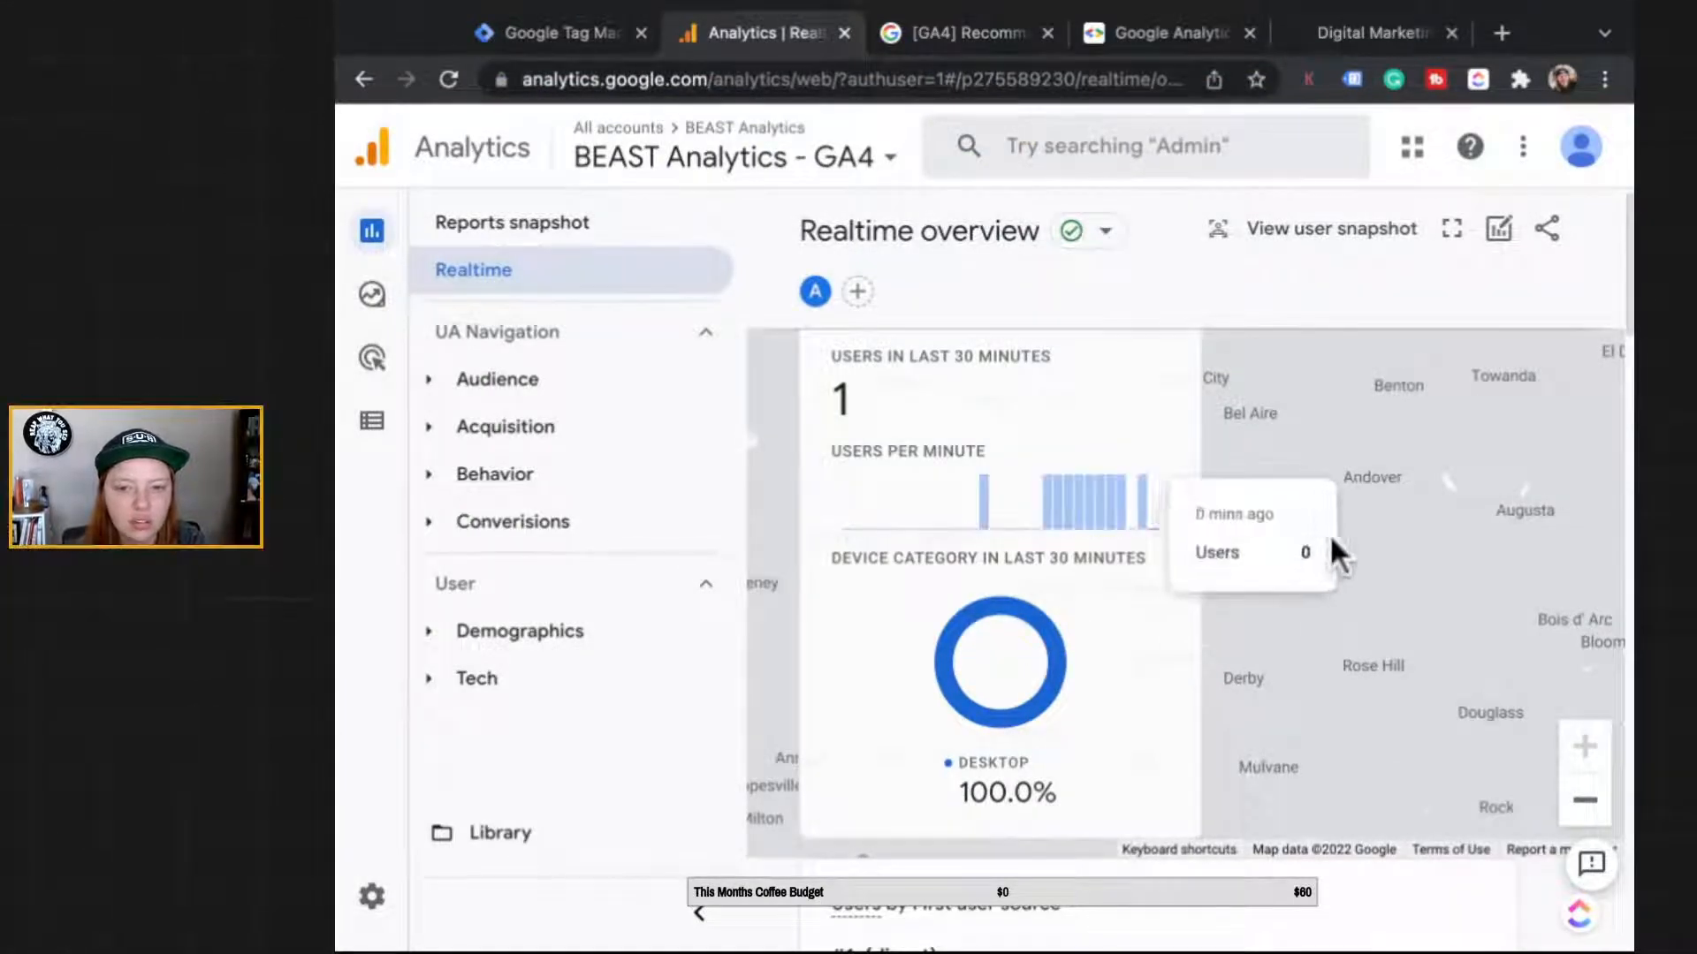
scroll(1297, 914, "down", 5)
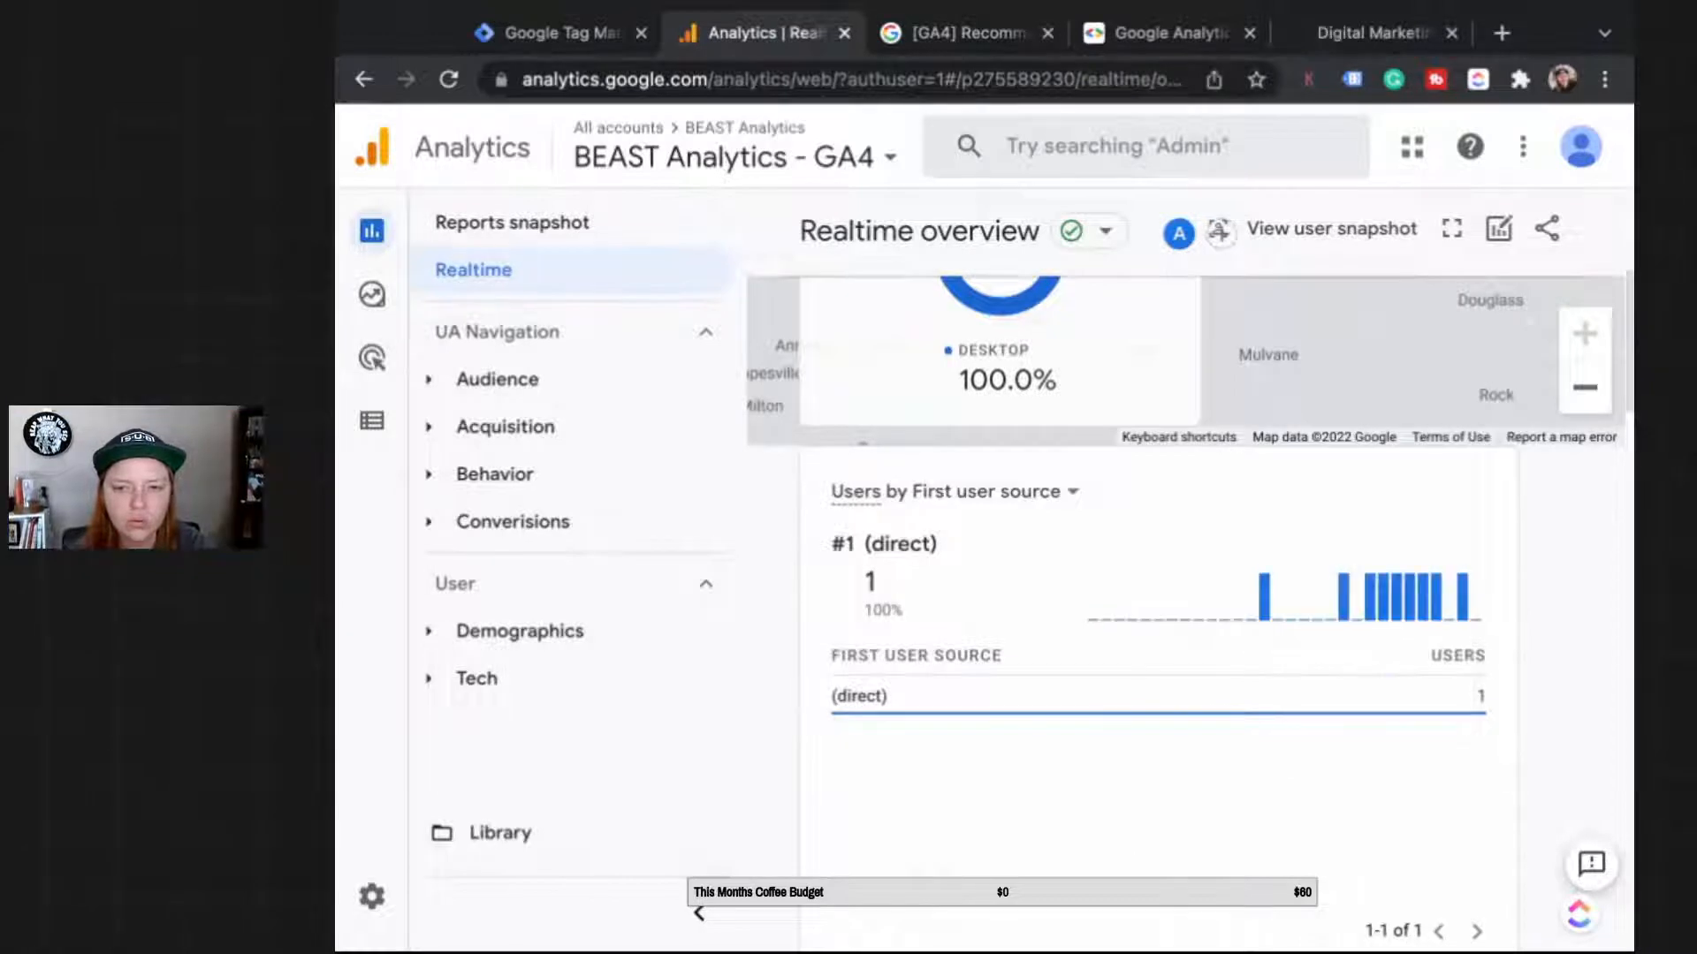
scroll(1432, 698, "down", 8)
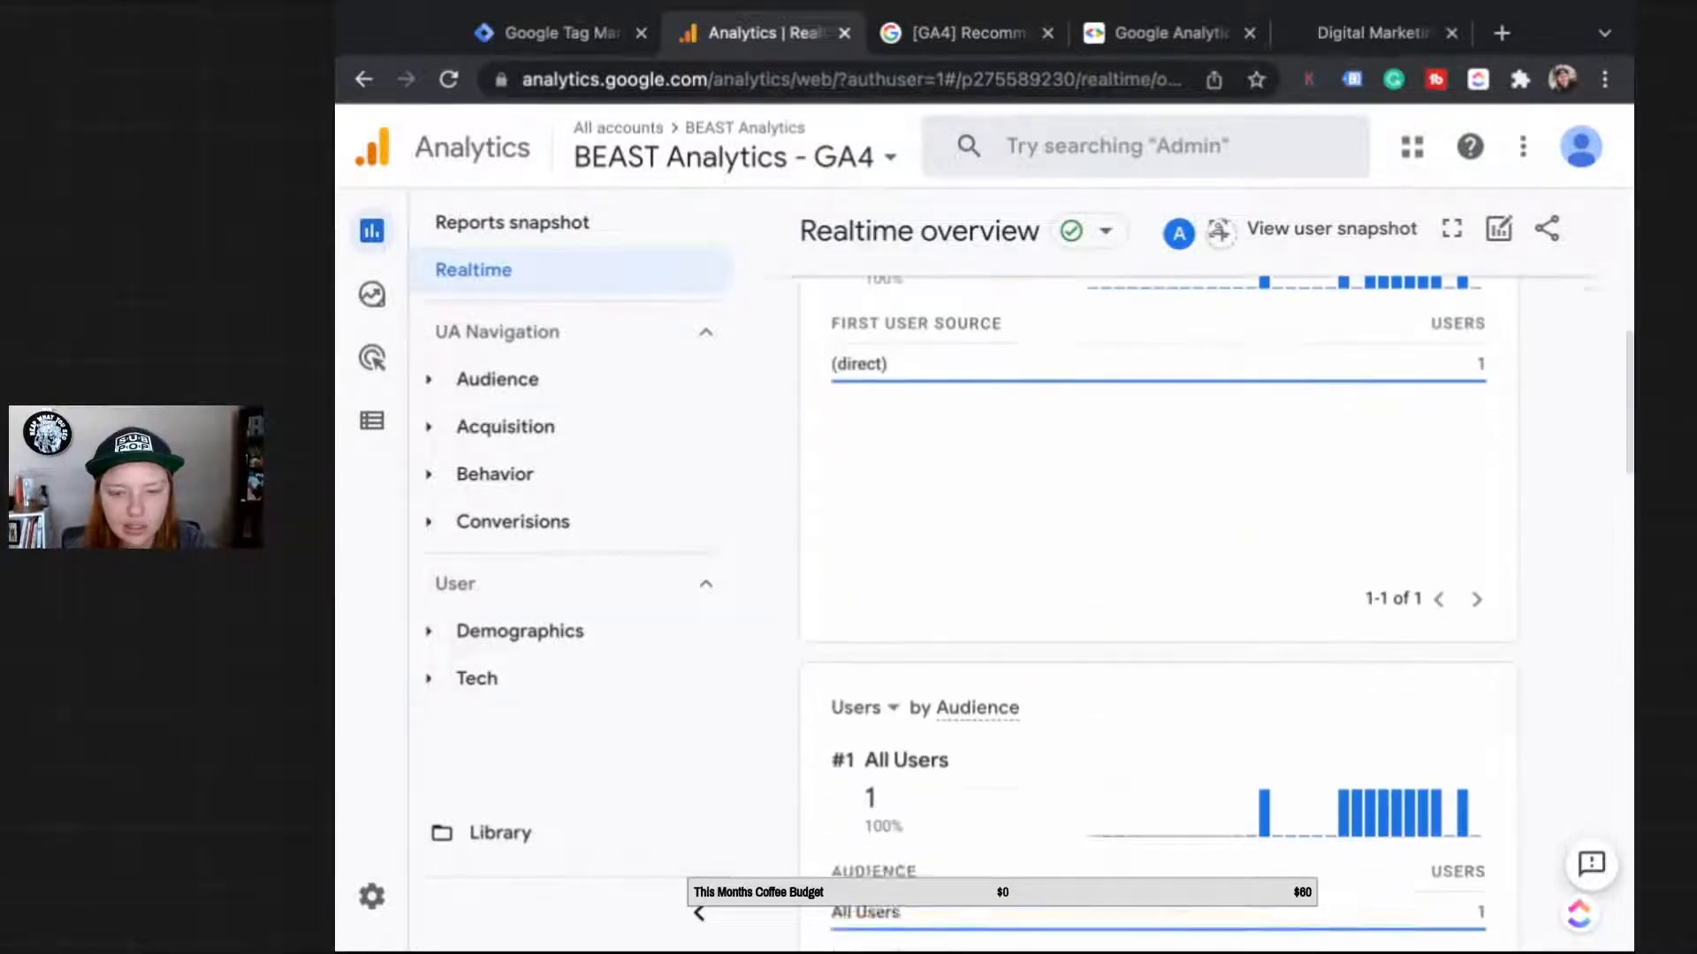
scroll(1158, 618, "down", 10)
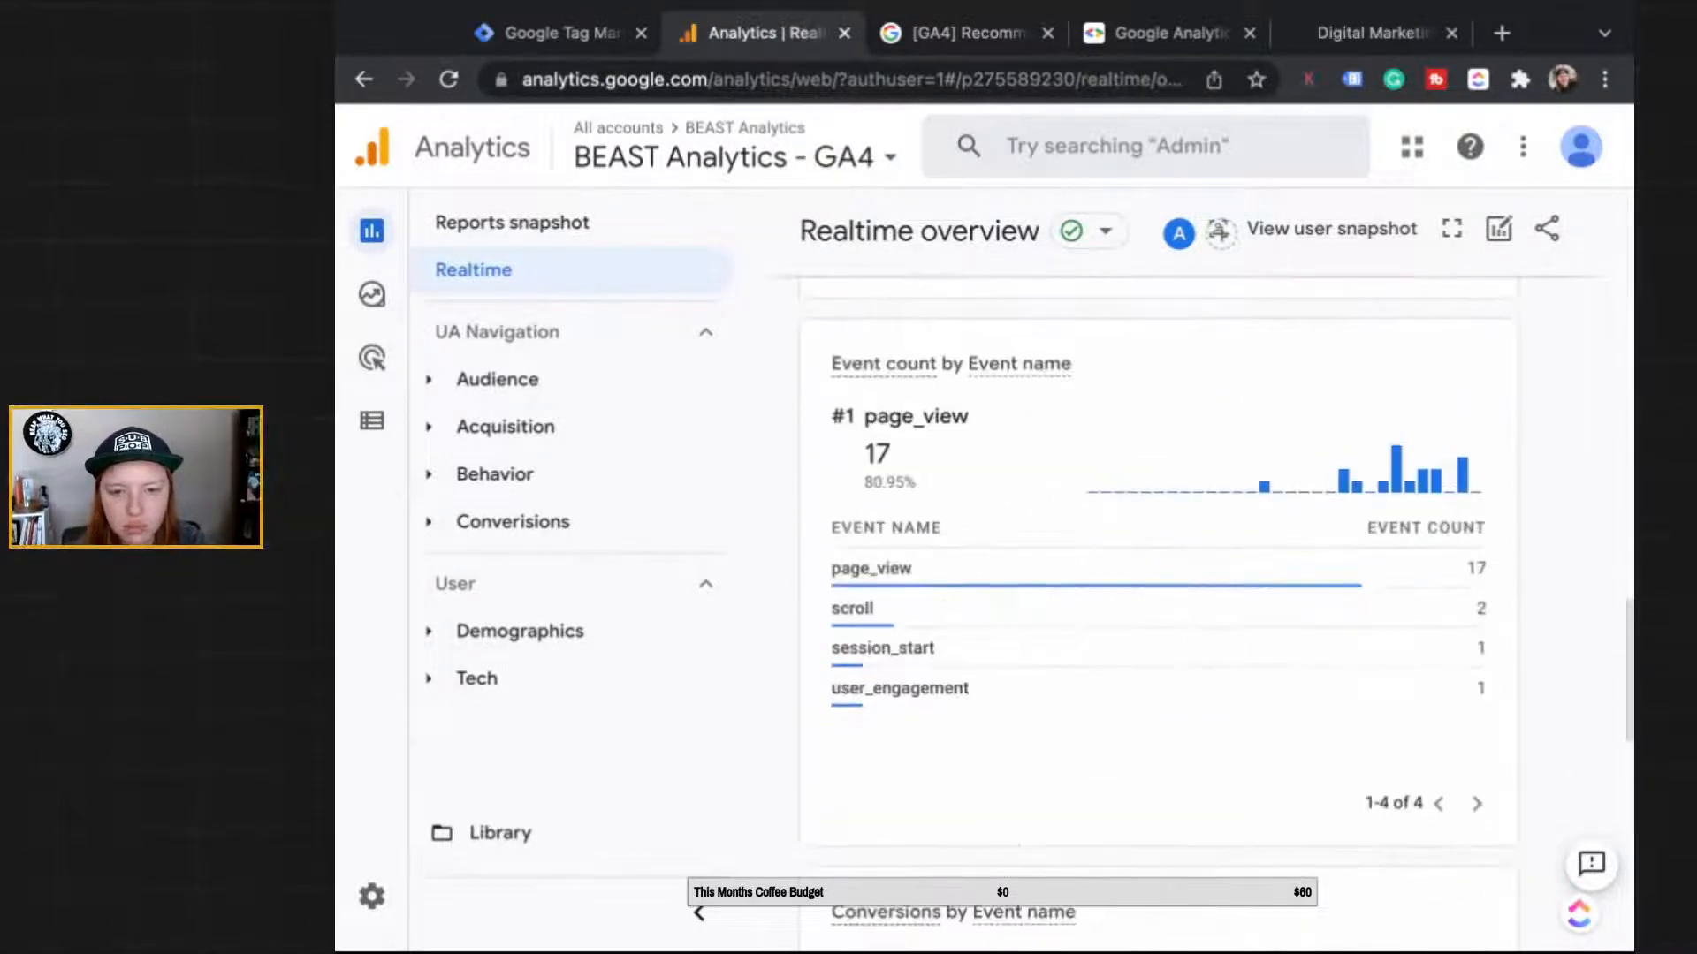
left_click(449, 79)
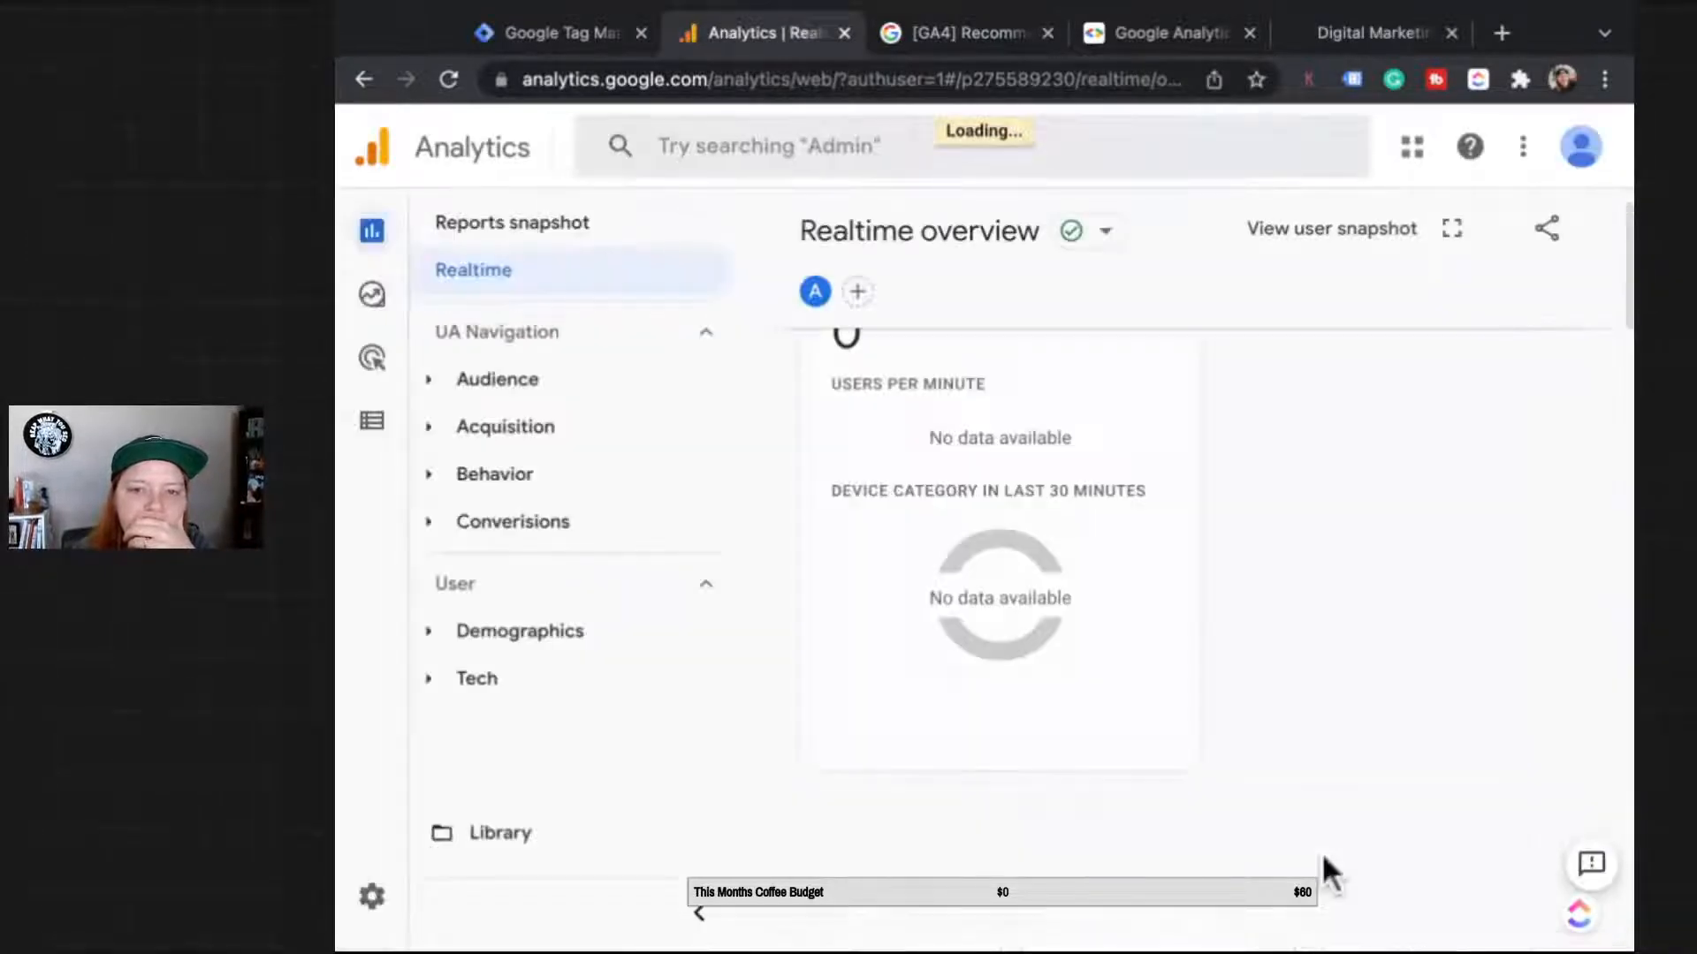
scroll(1334, 841, "down", 5)
scroll(1338, 793, "down", 10)
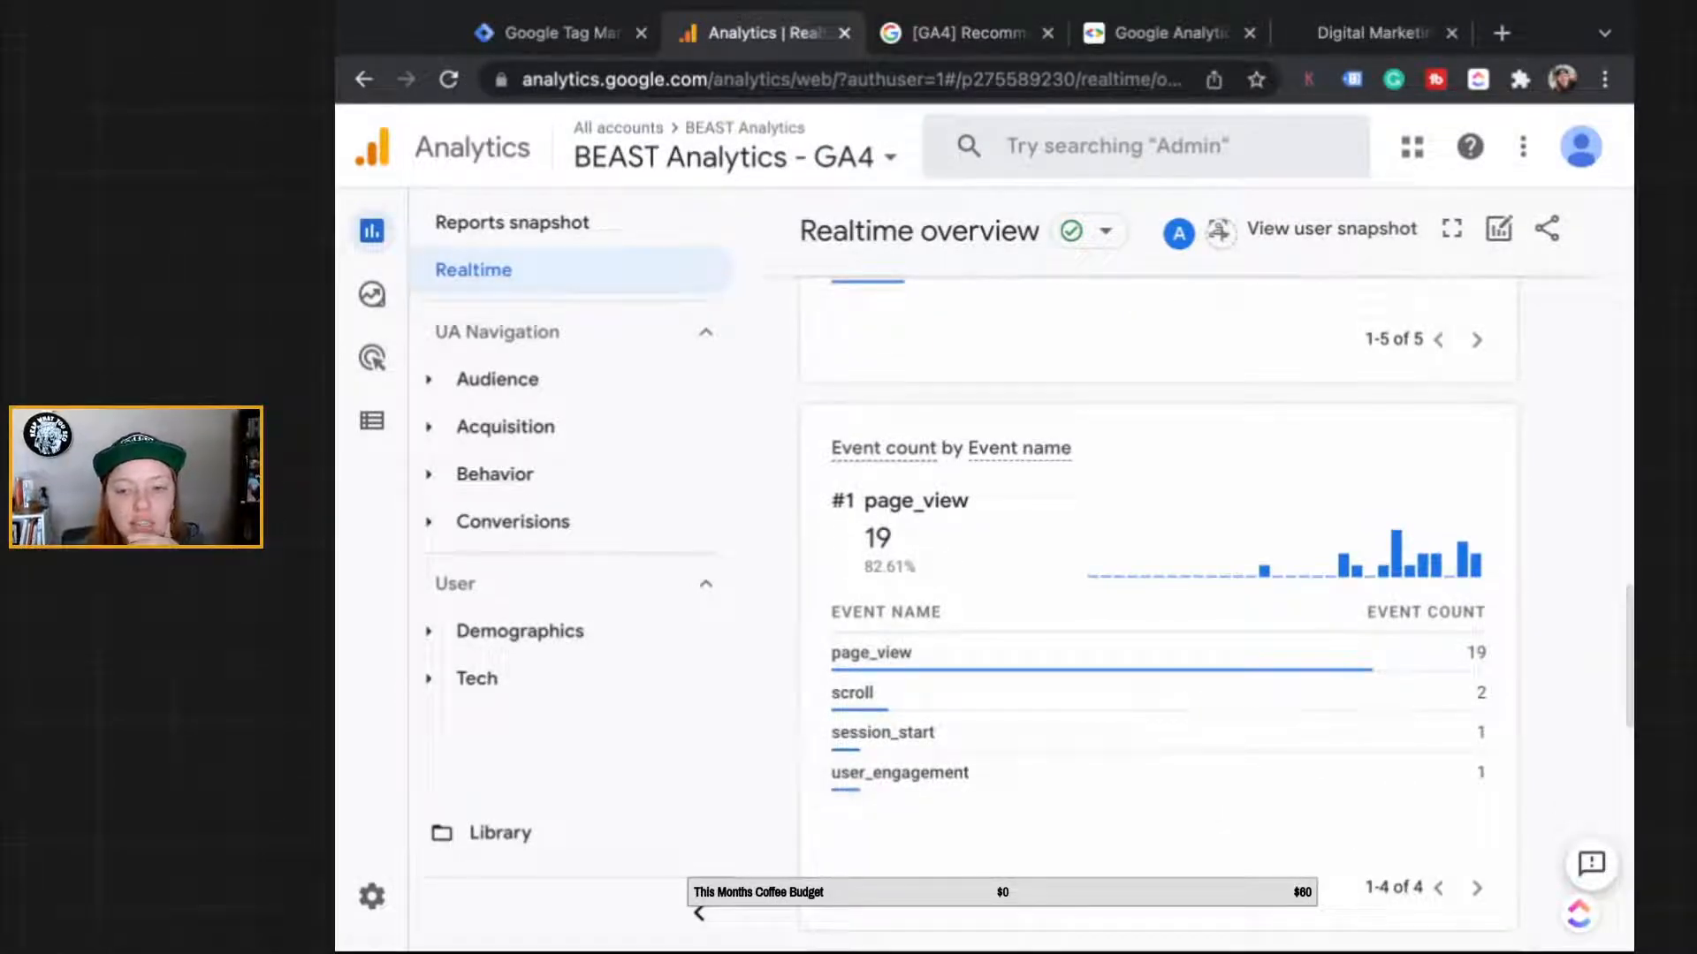
scroll(1149, 849, "up", 1)
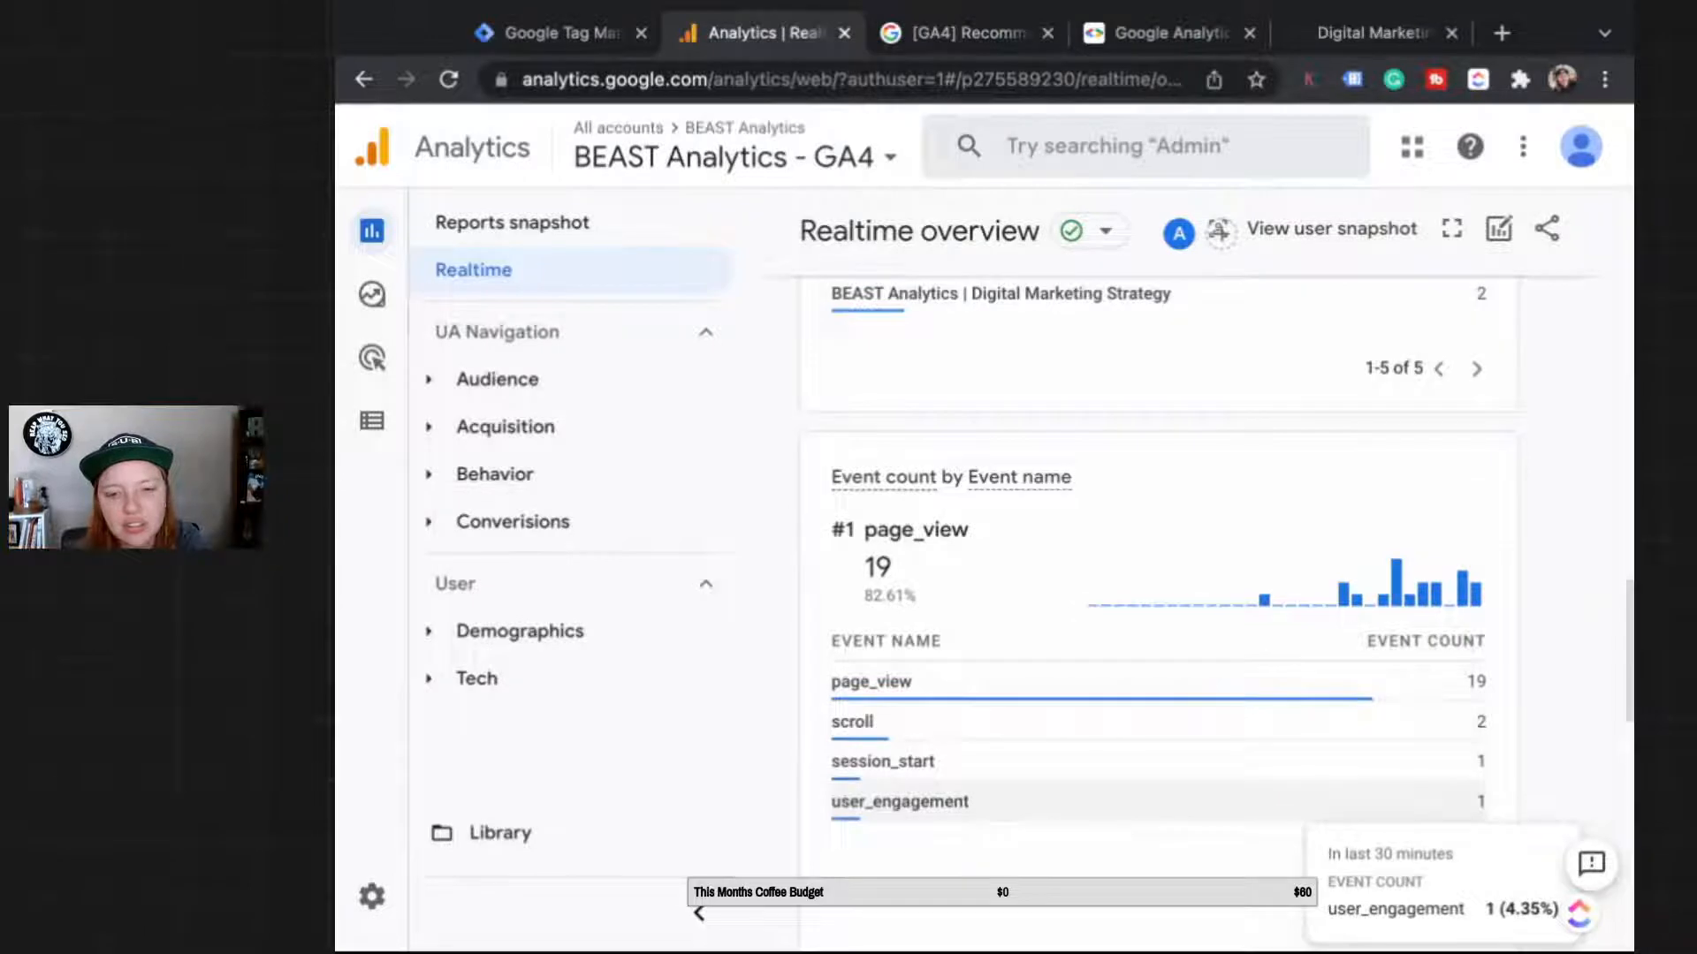
scroll(1158, 618, "down", 2)
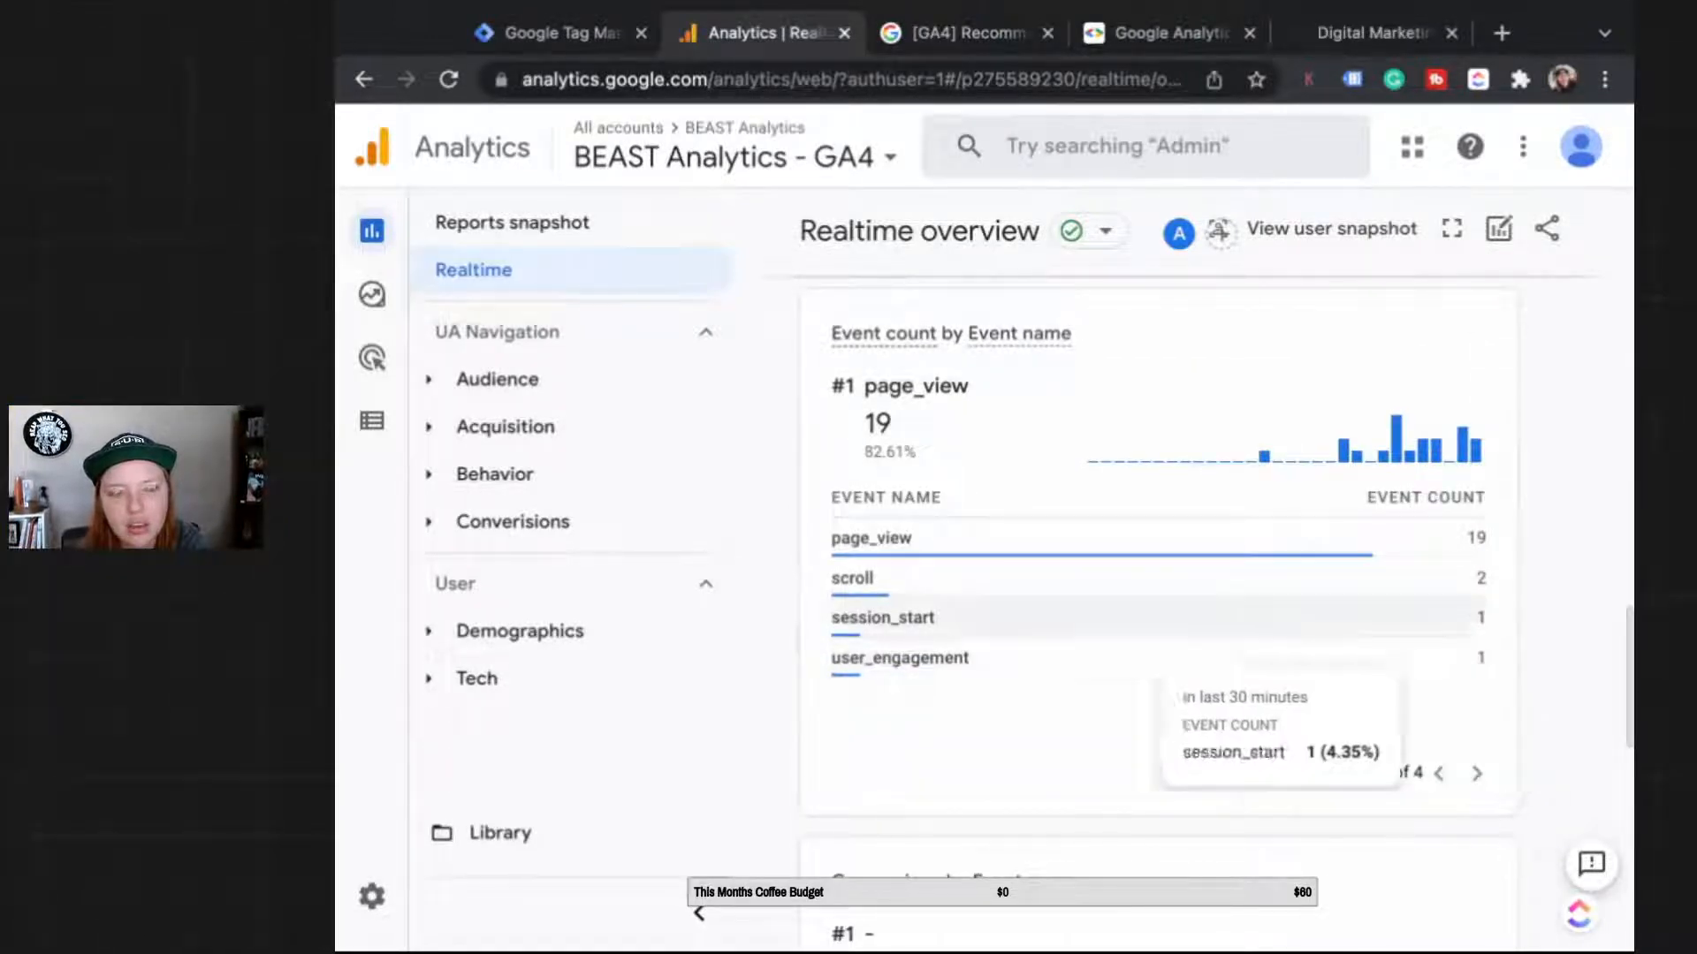
Step: Open the generate_lead custom event for editing and add a second condition on event_name
left_click(372, 420)
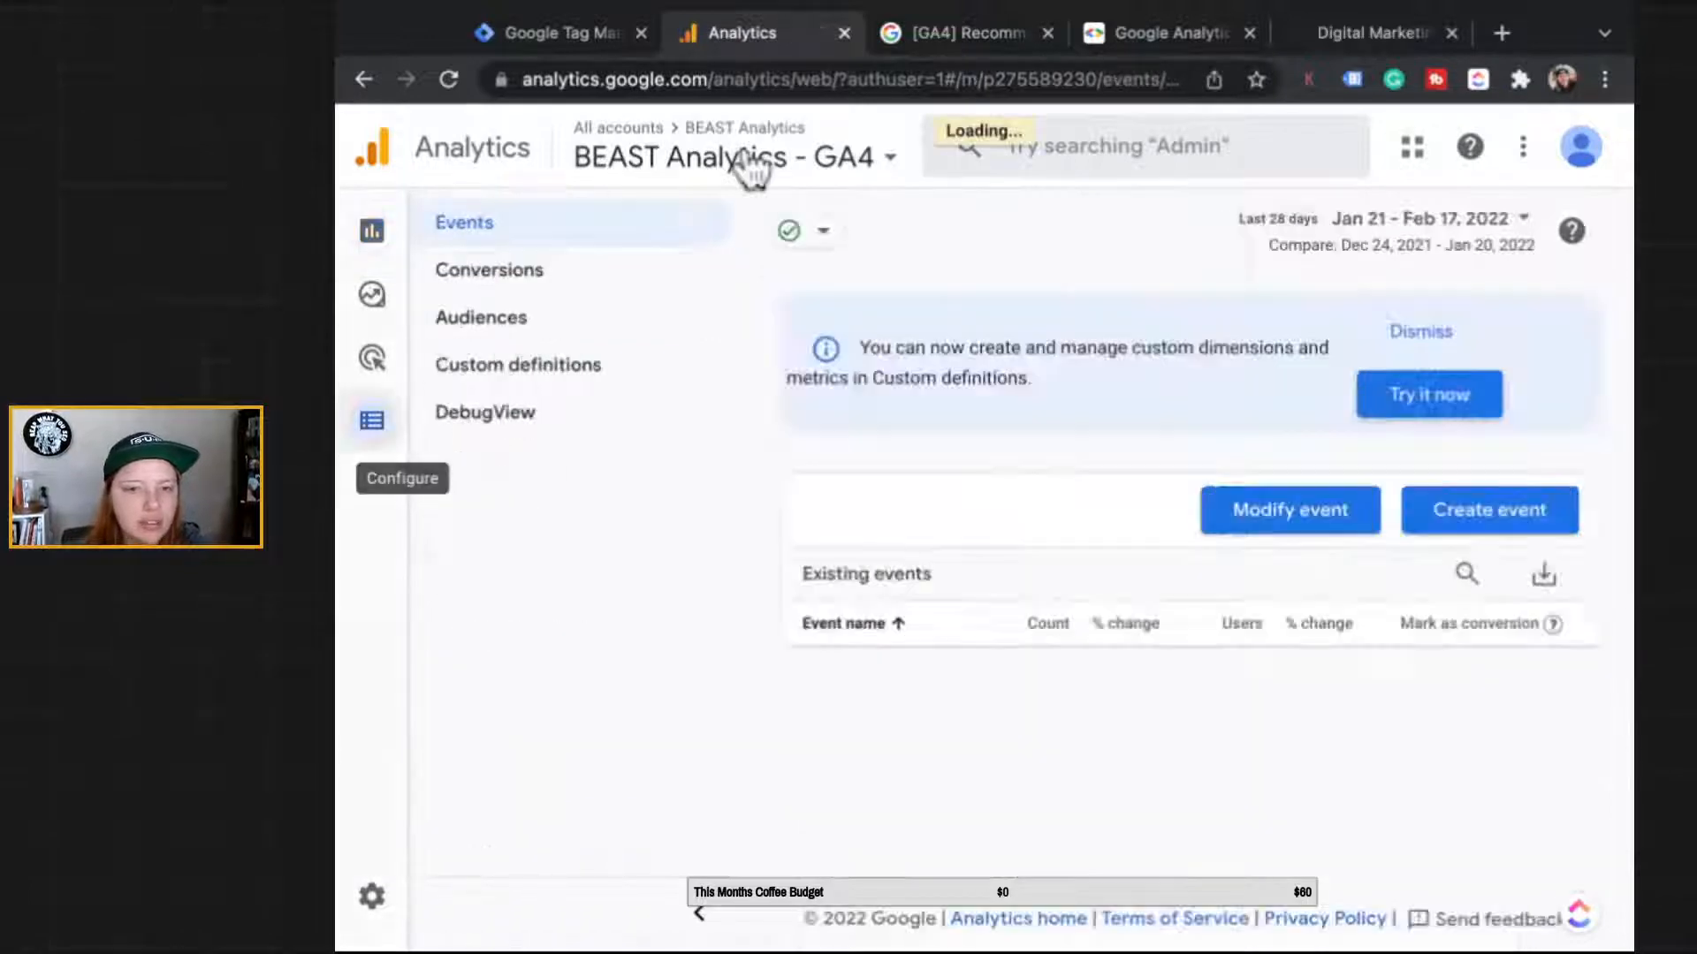
left_click(1496, 508)
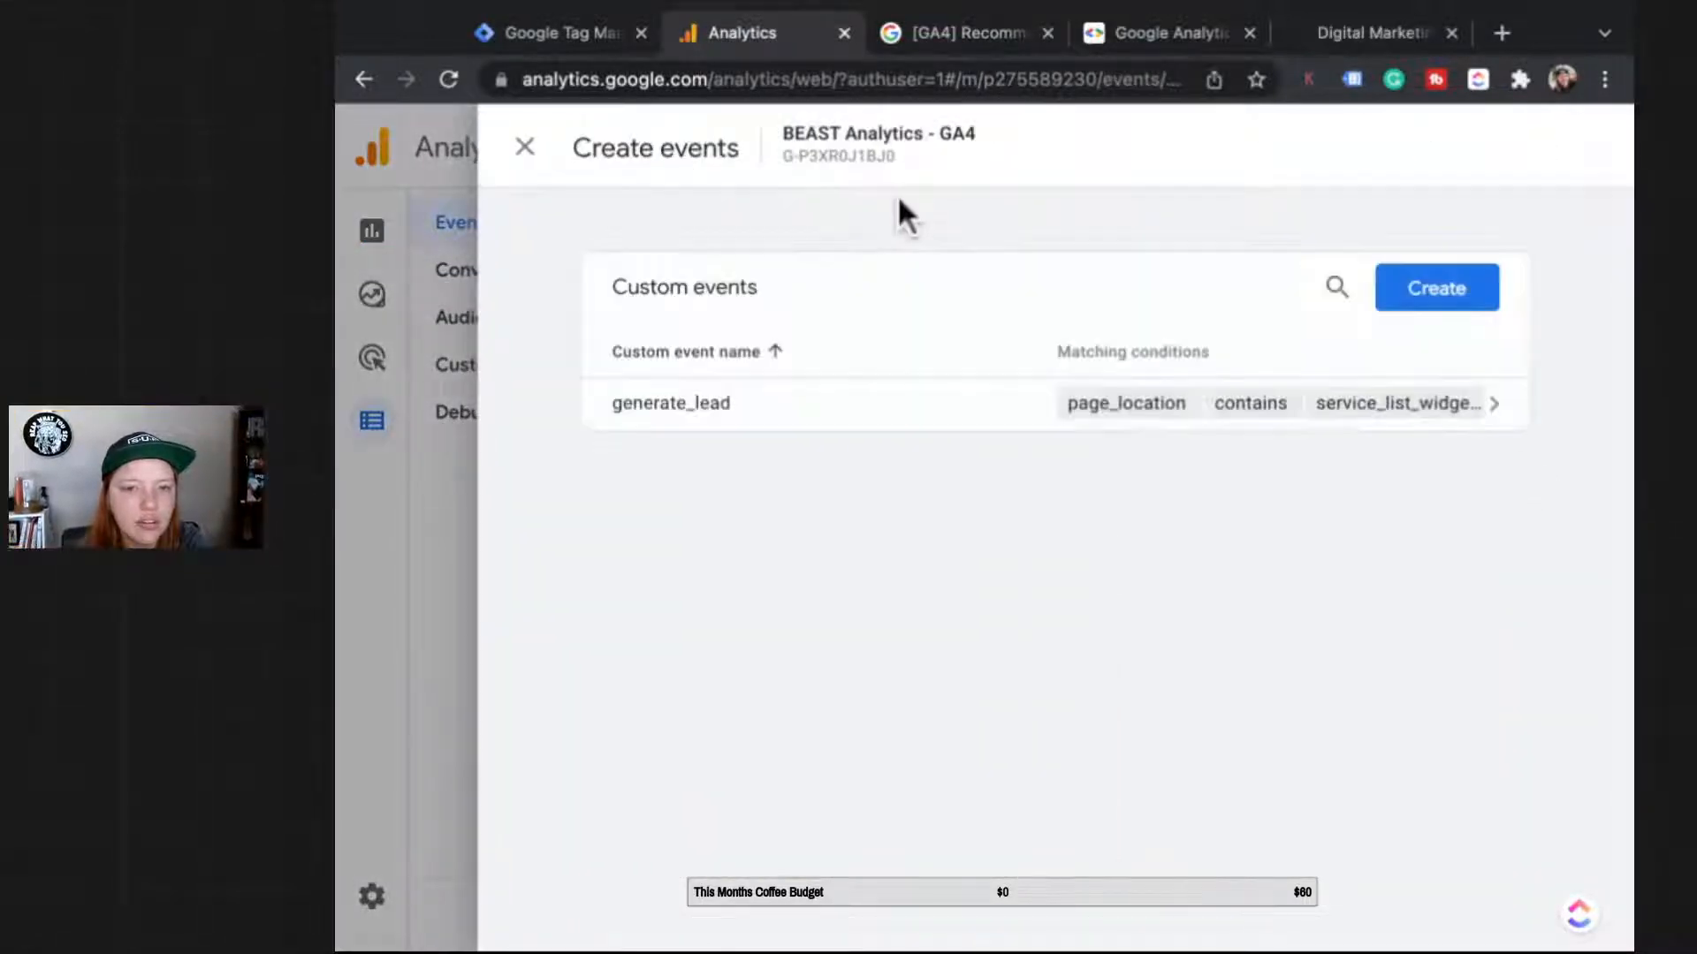
left_click(587, 394)
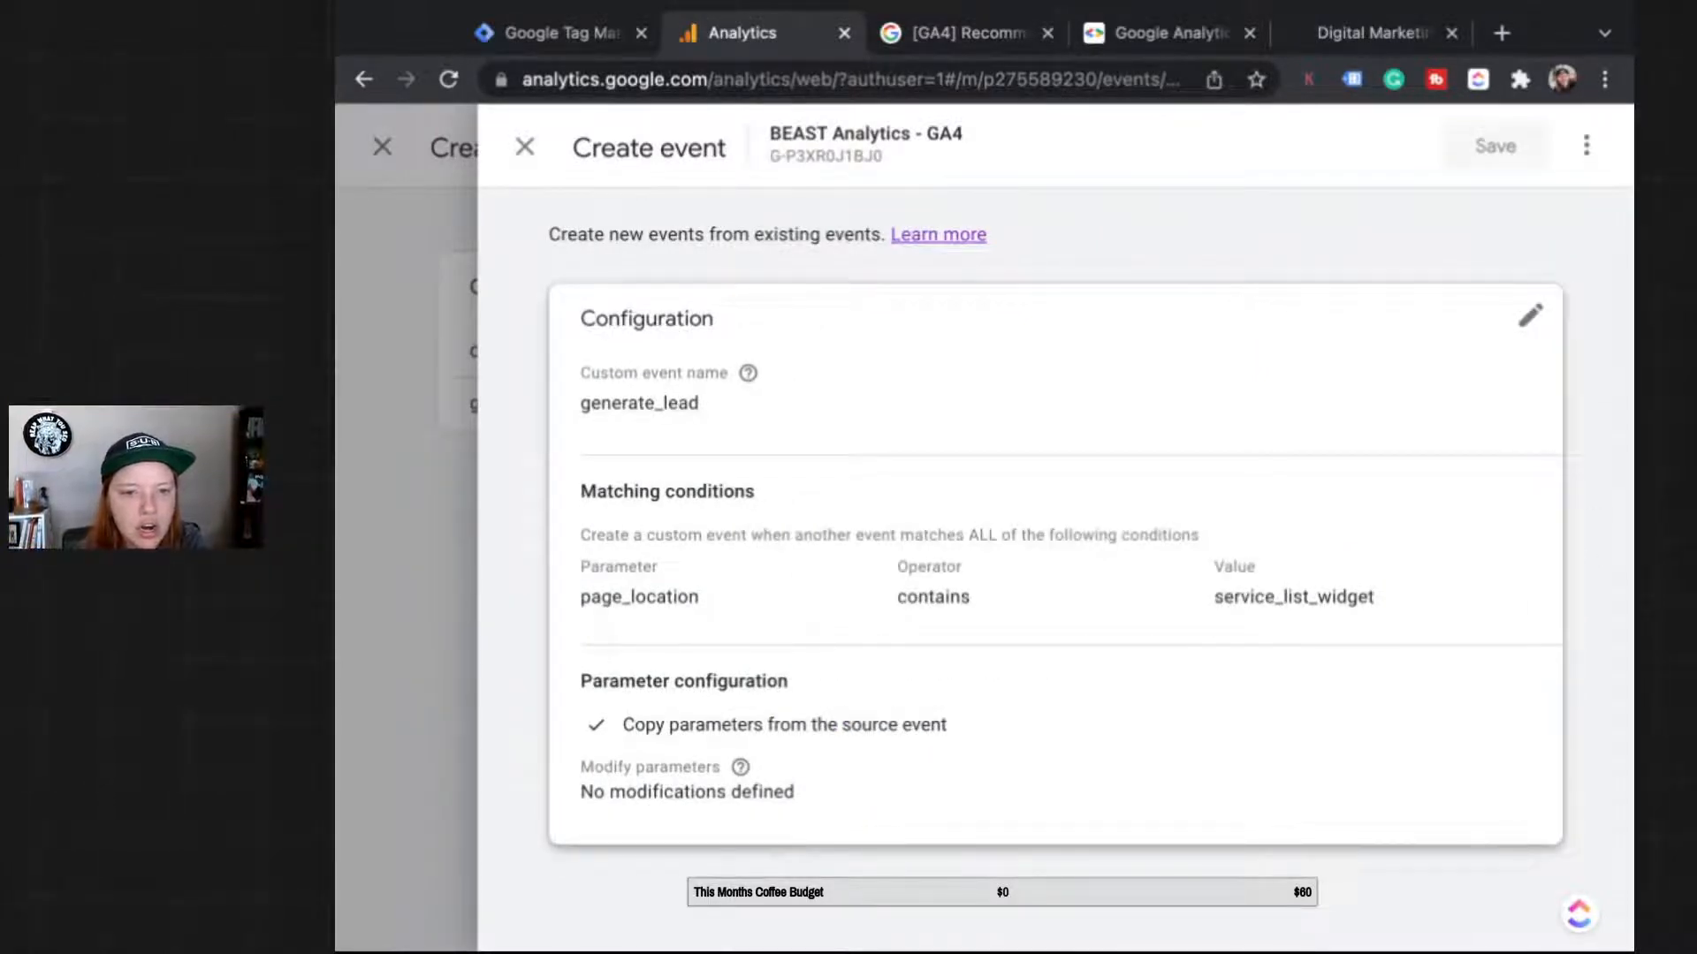
left_click(1529, 316)
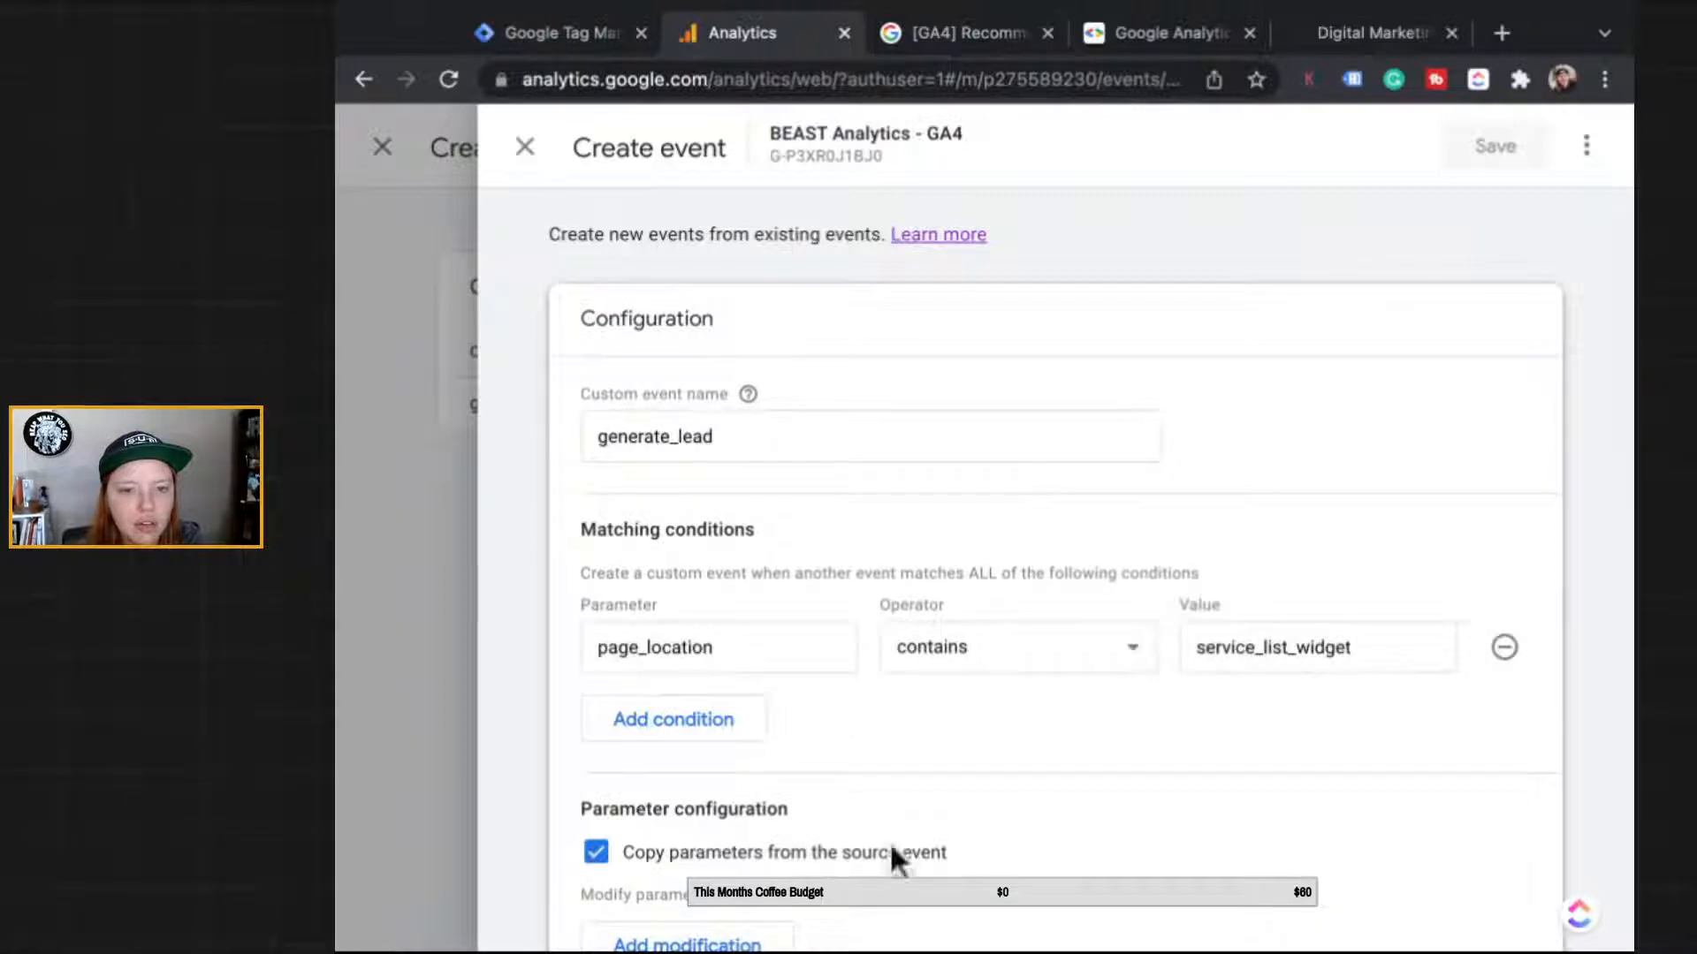
left_click(610, 718)
left_click(610, 712)
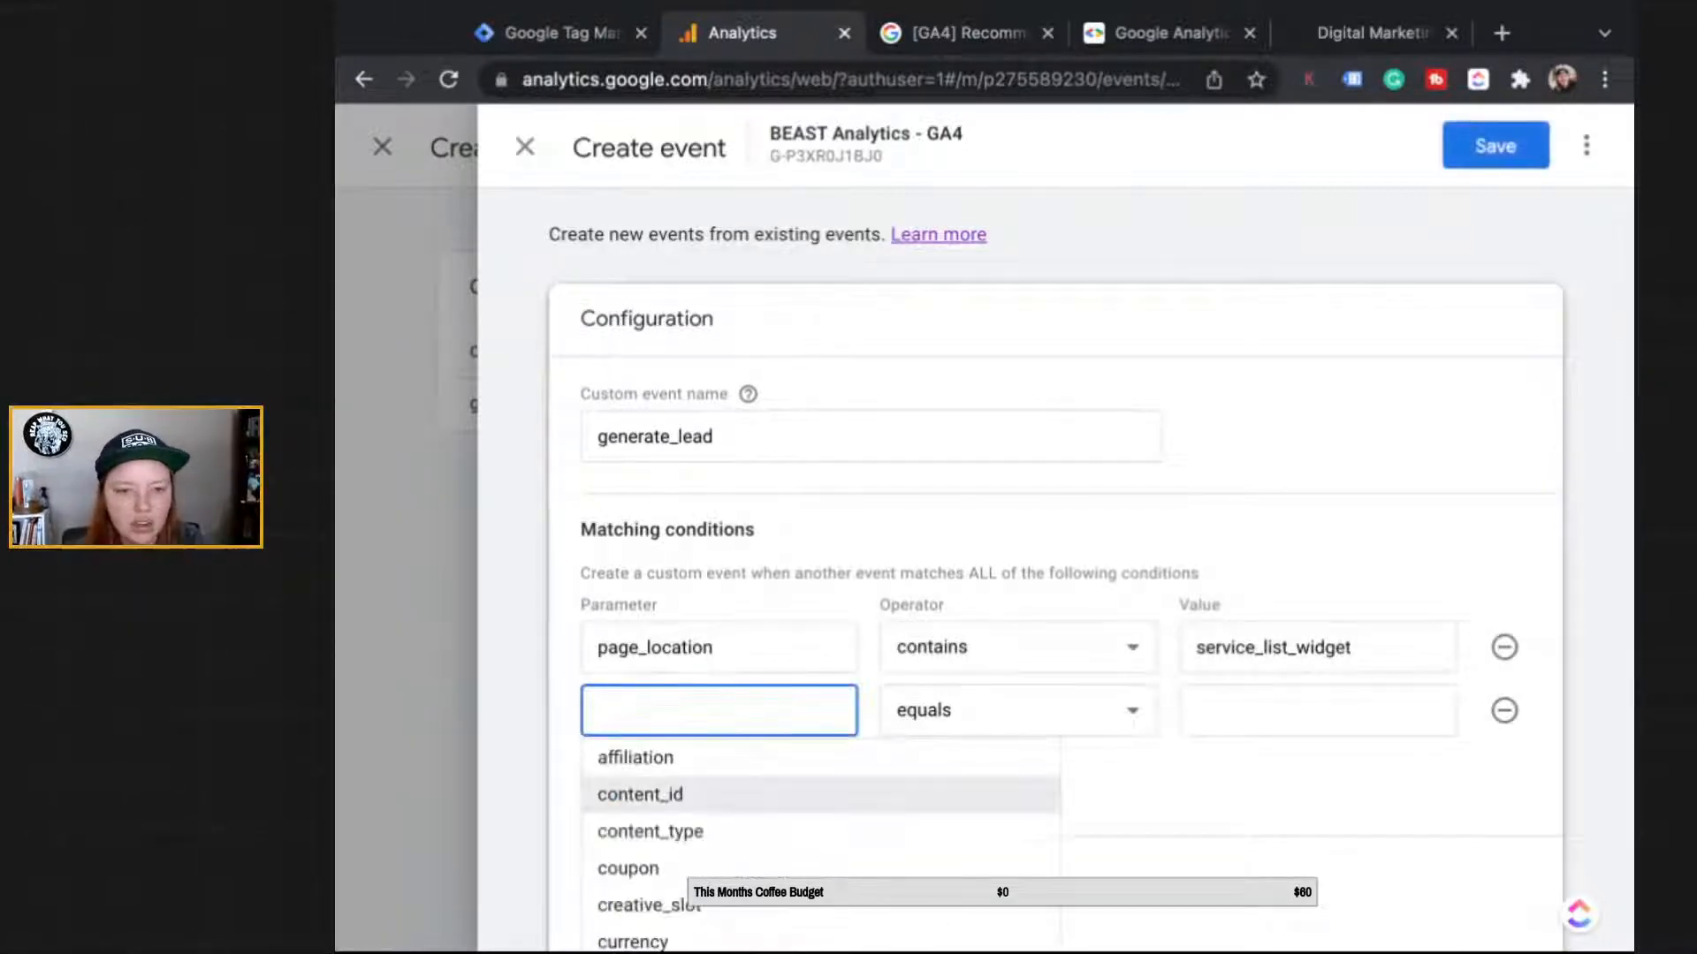
type("eve")
key("Down")
key("Return")
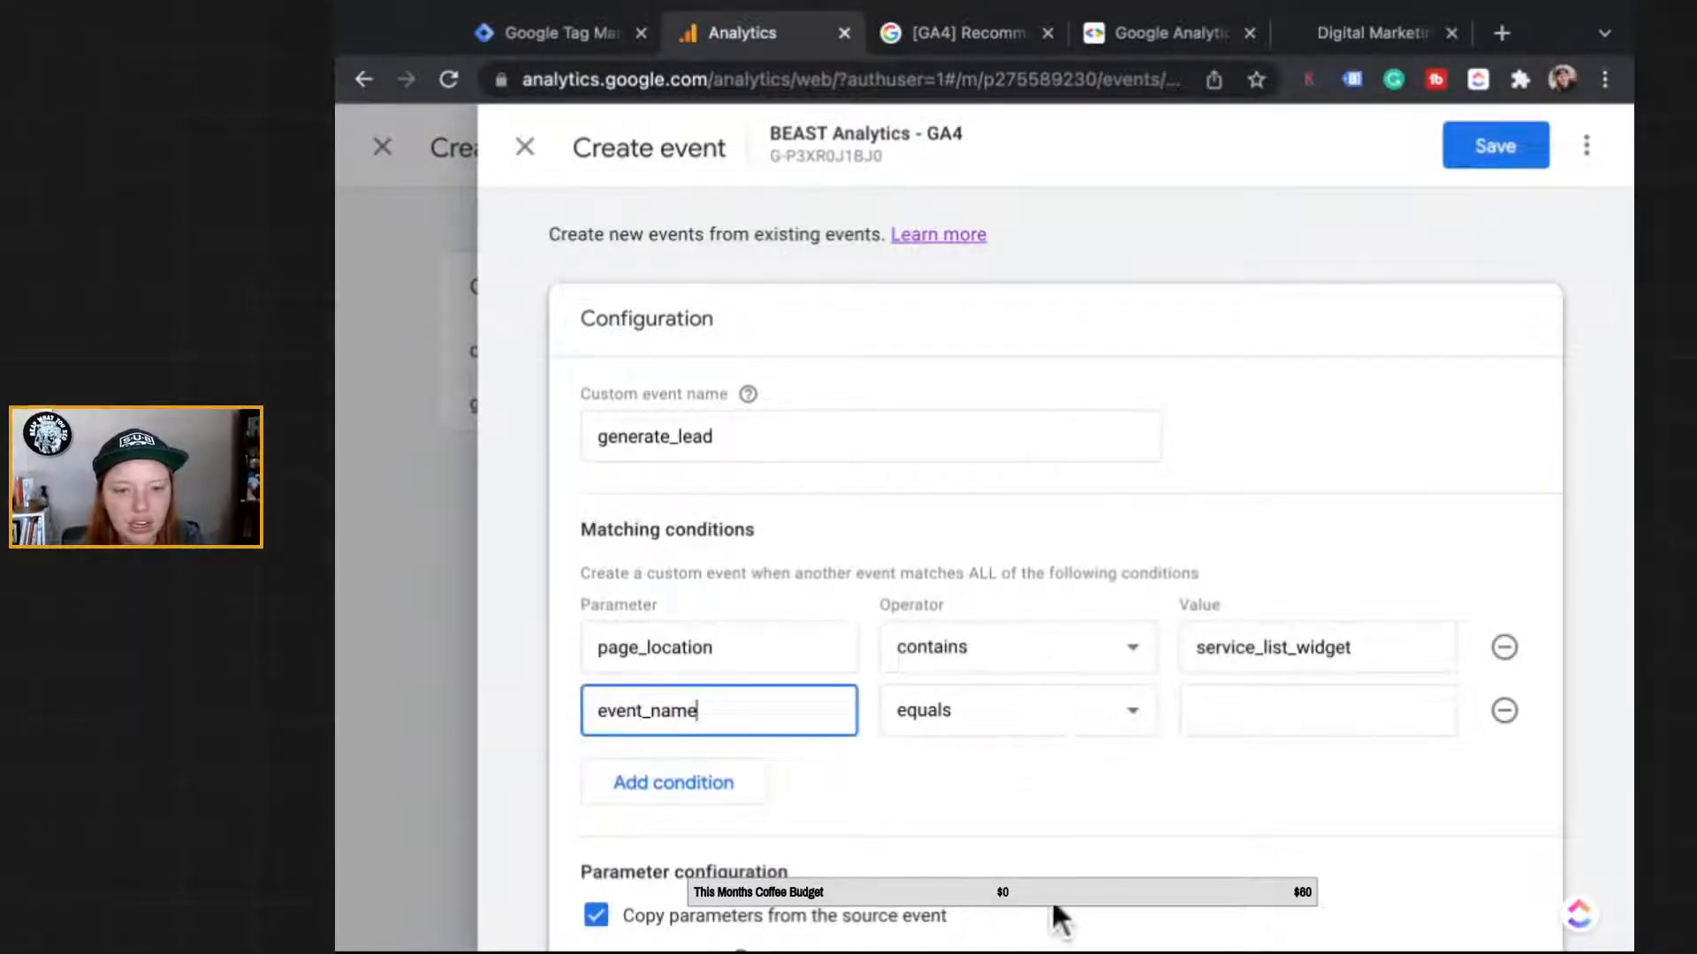
Step: Set the new condition to contains page_view and save generate_lead
key("Tab")
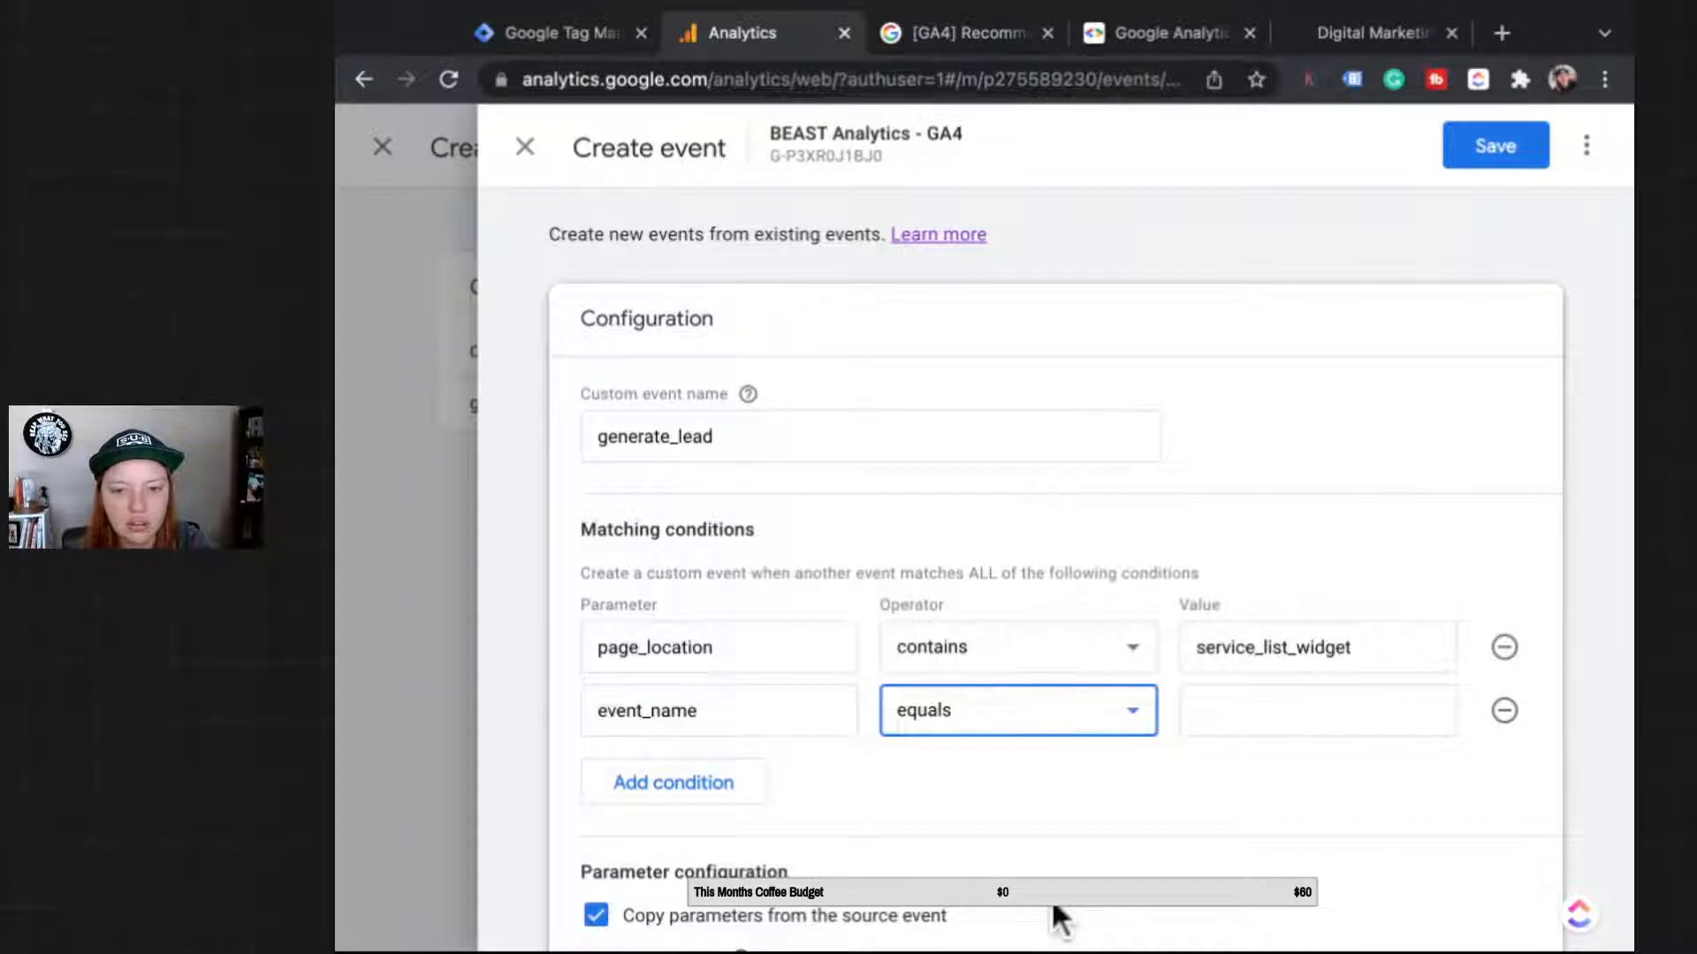
key("Down")
key("Tab")
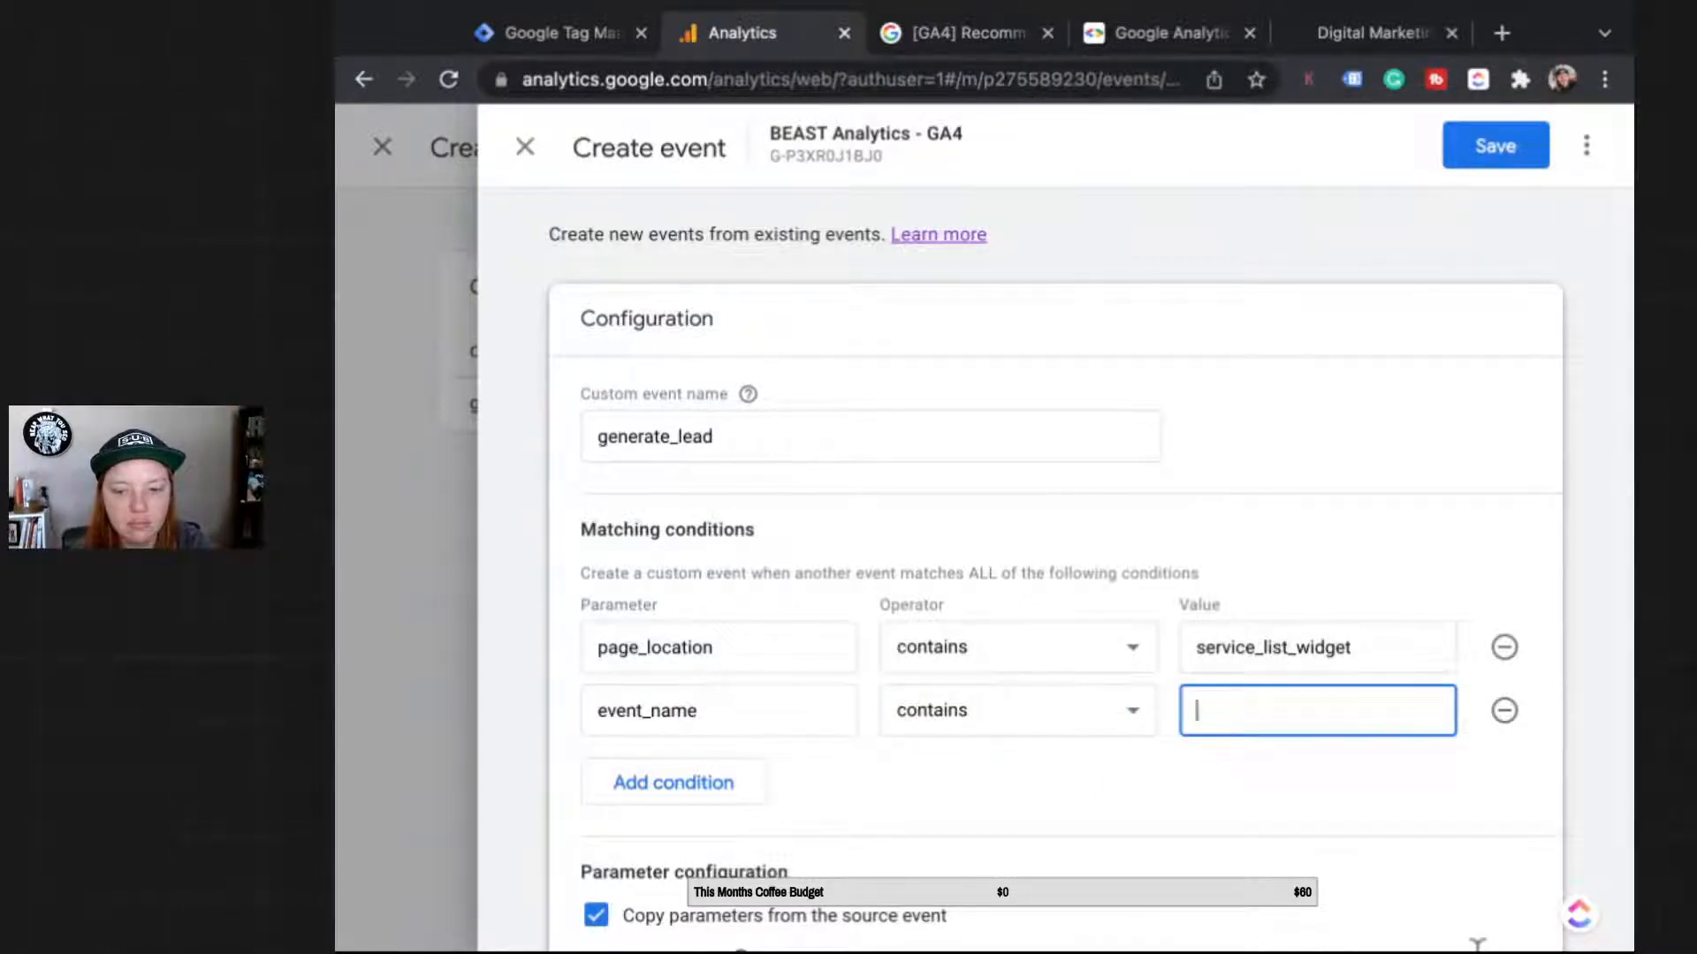
type("pagee")
key("BackSpace")
type("_view")
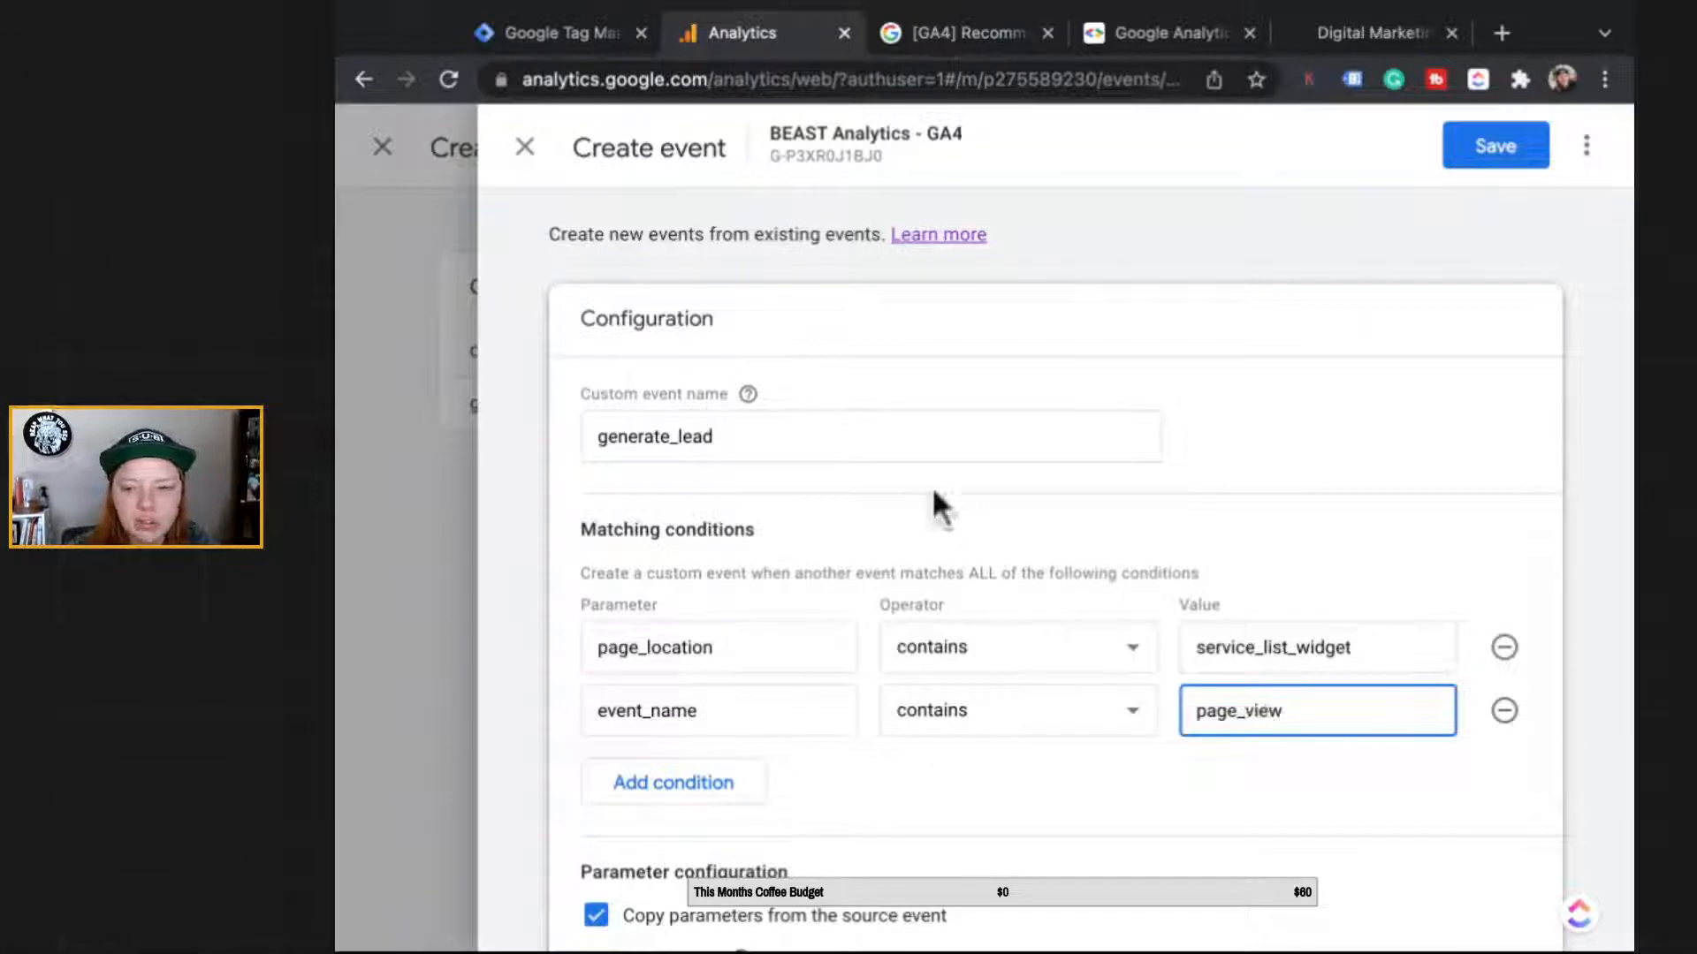
left_click(667, 435)
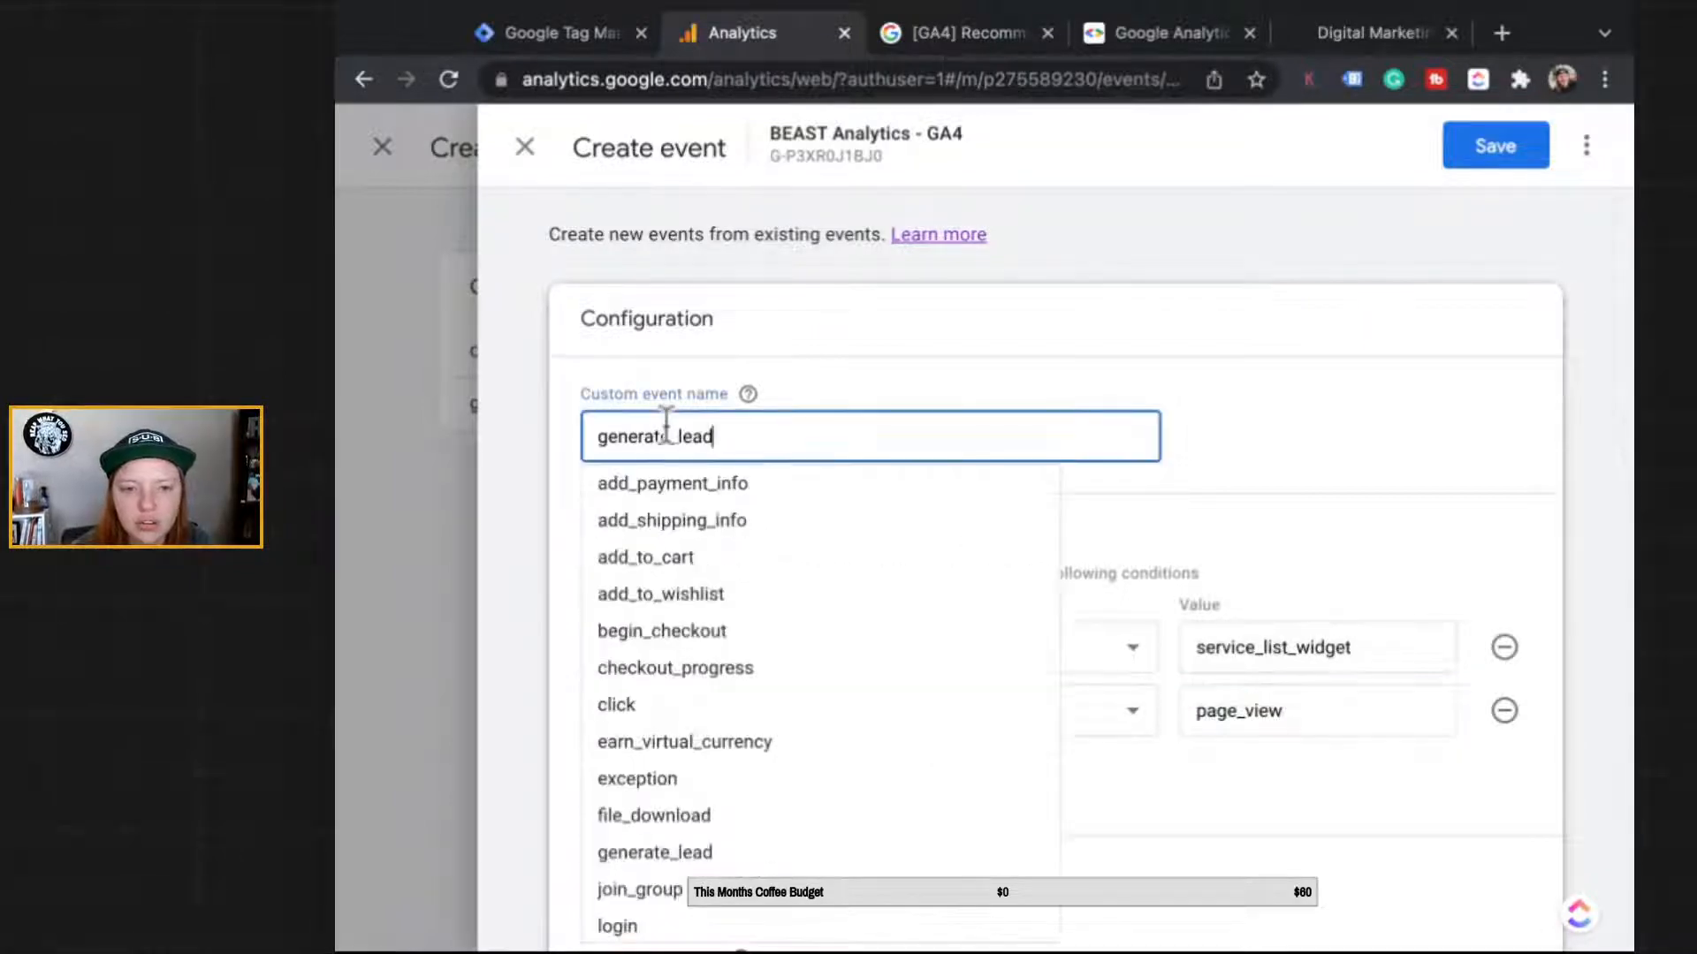
scroll(521, 883, "down", 1)
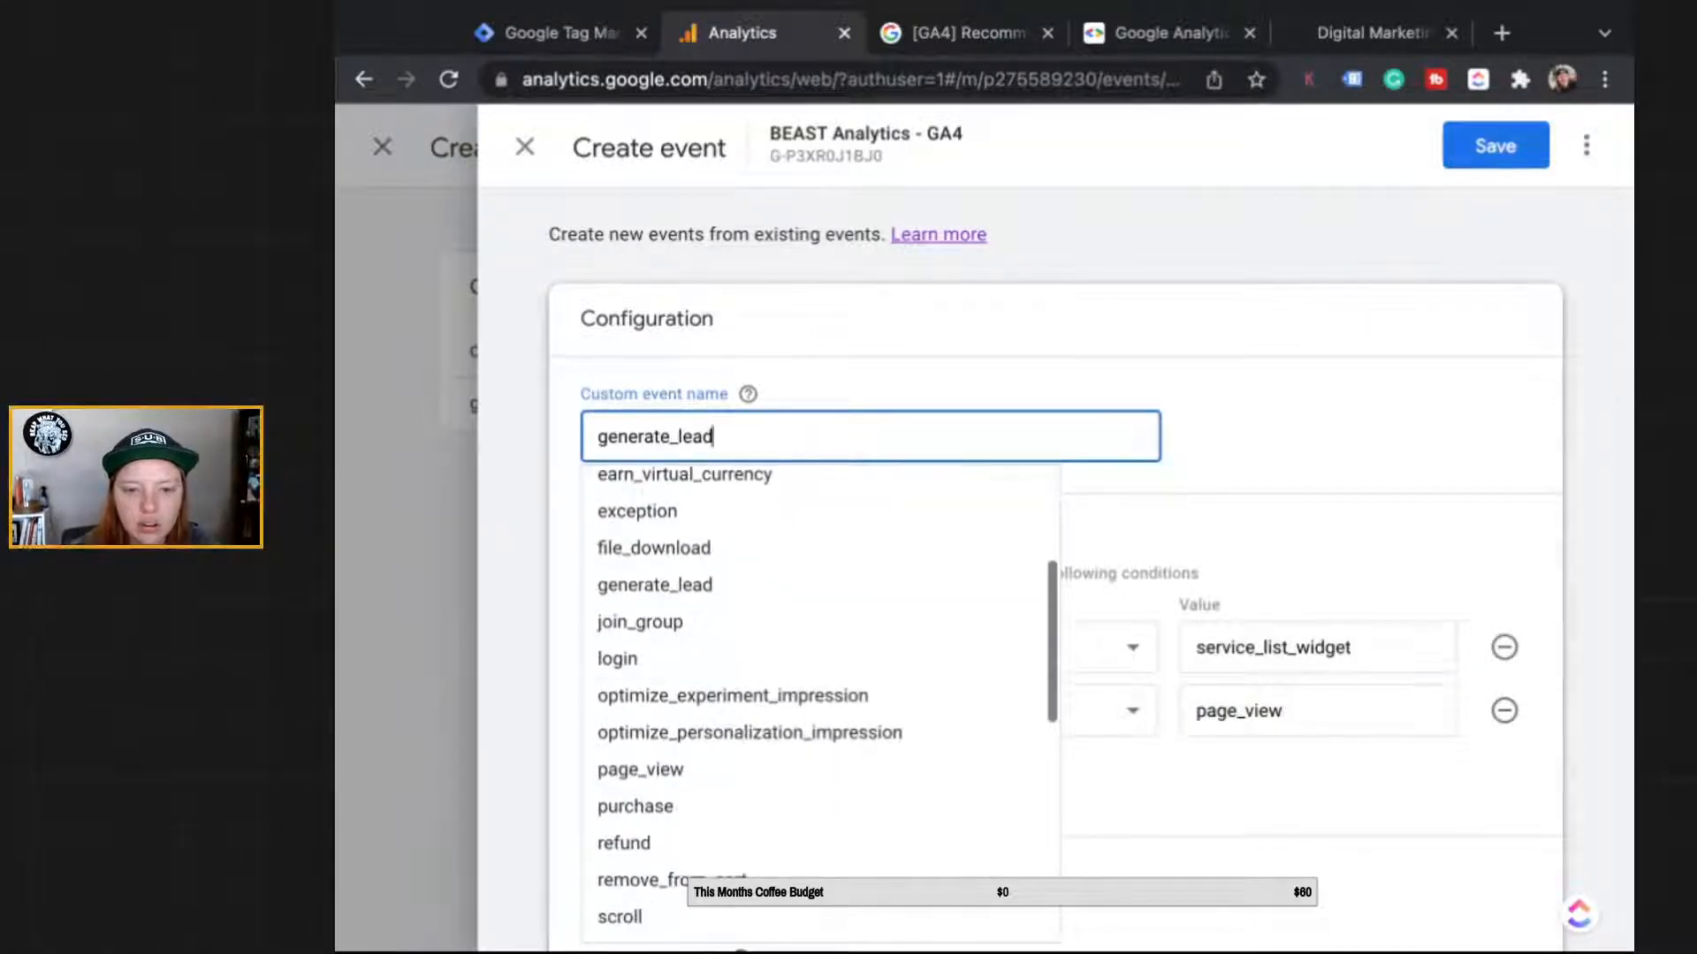
left_click(1326, 710)
left_click(1406, 334)
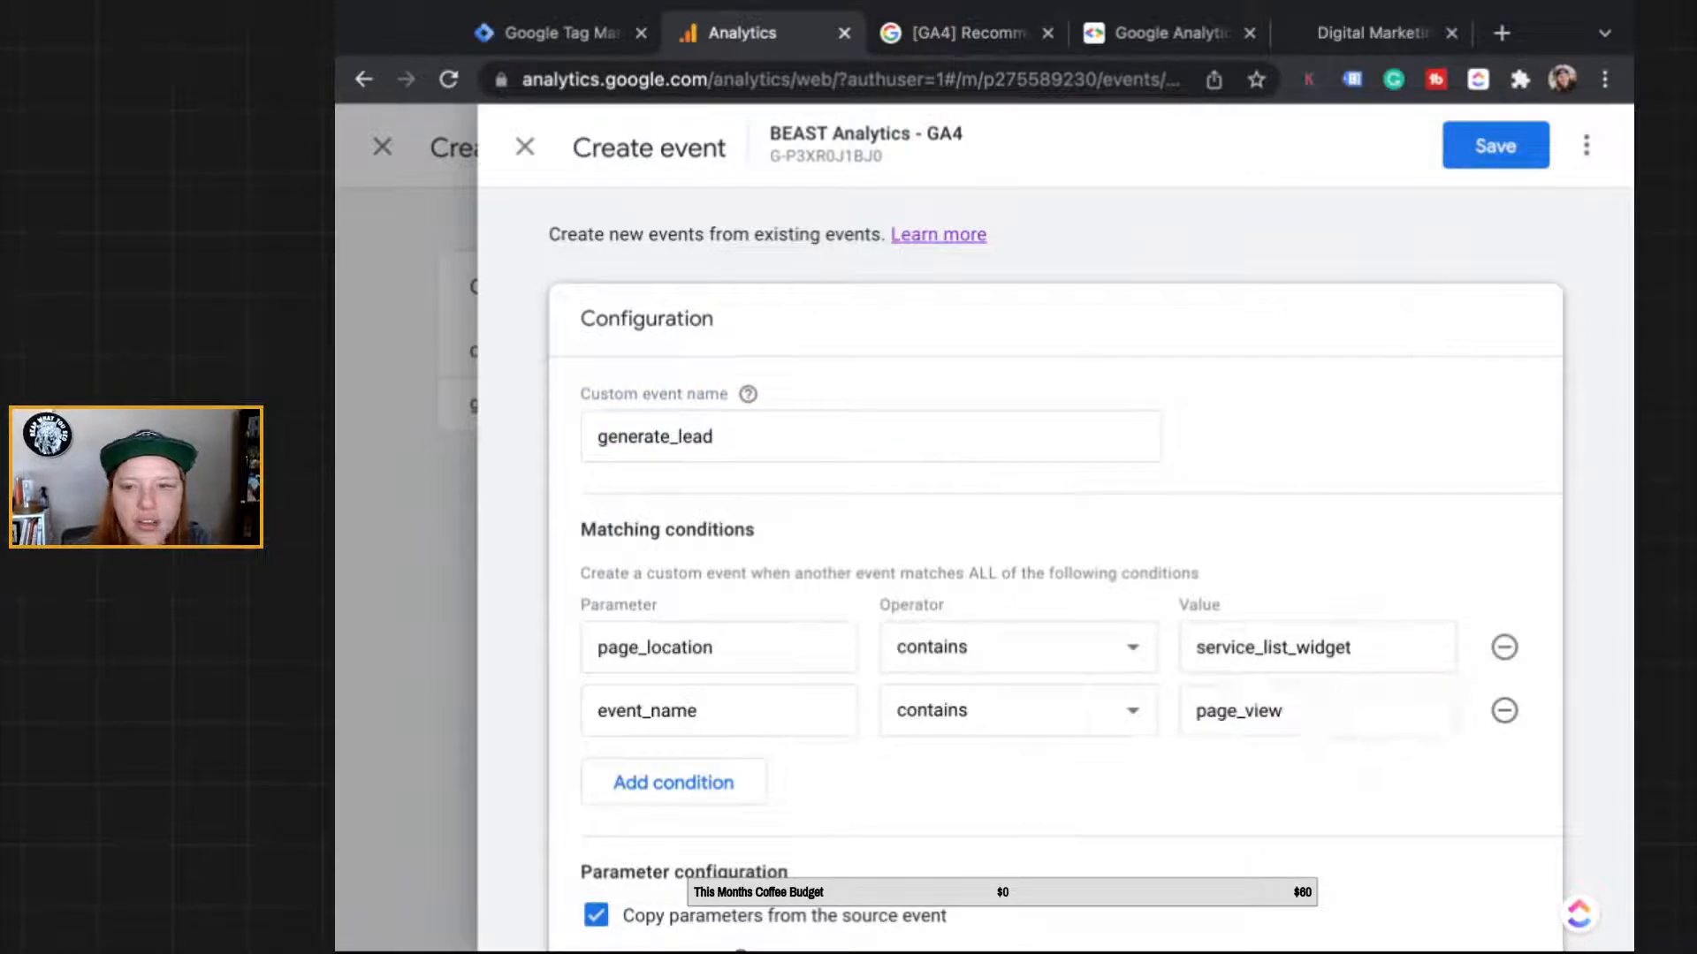
left_click(1495, 145)
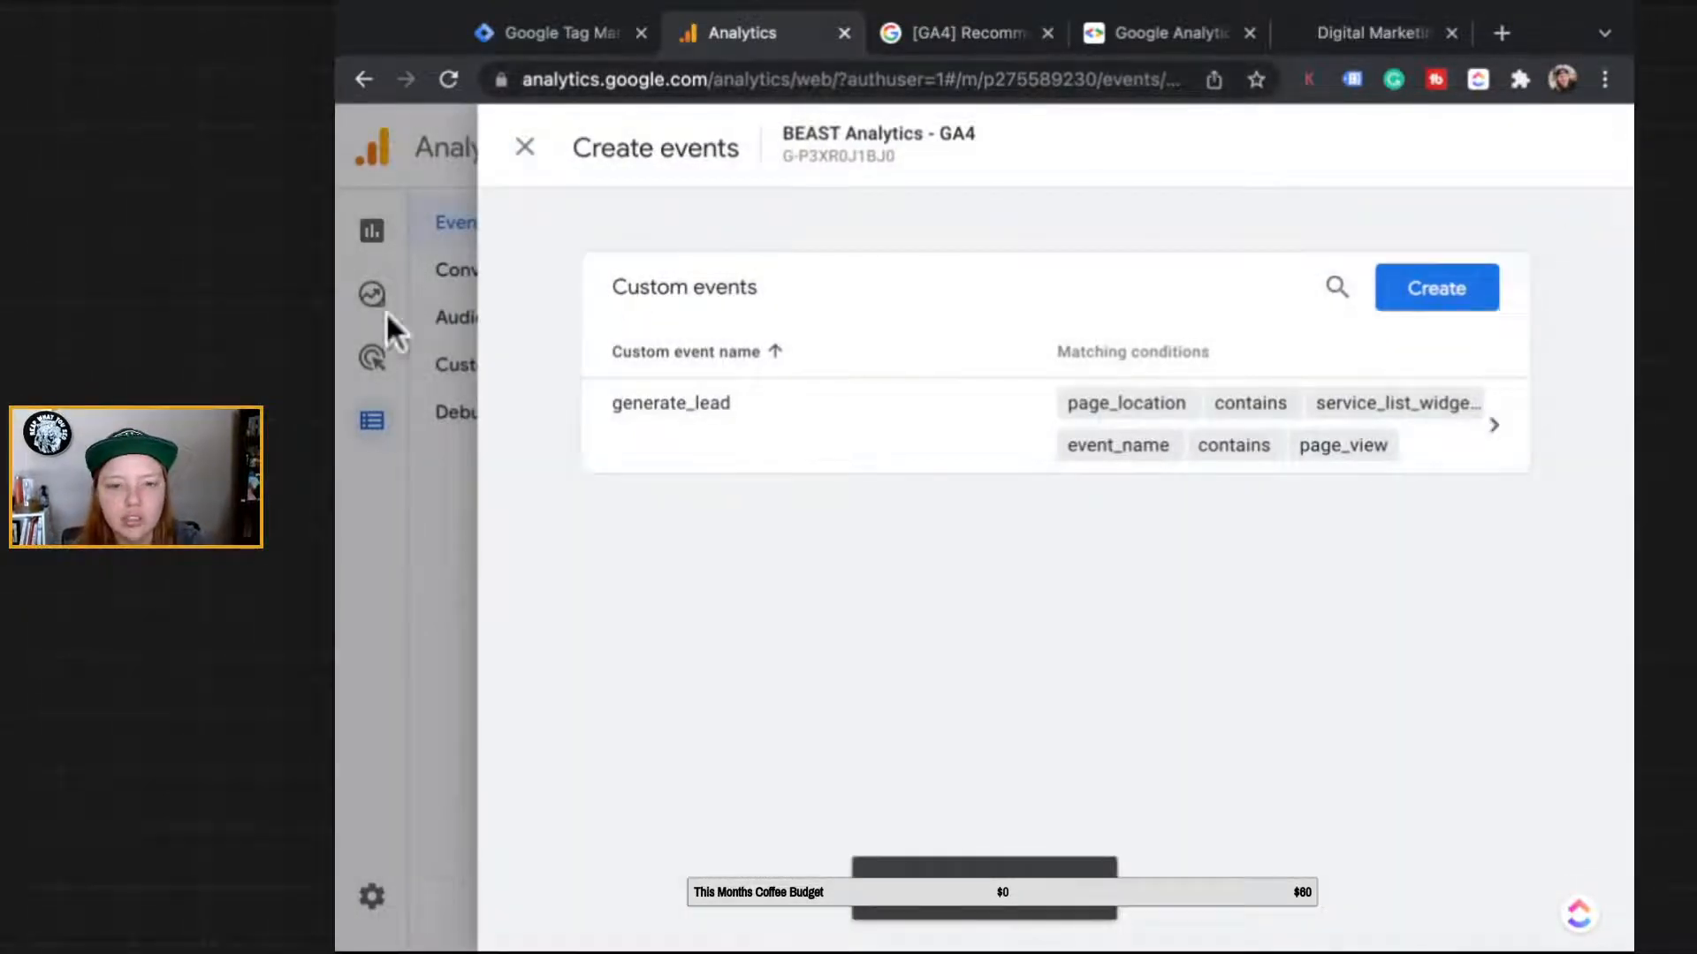
Step: Close the custom events panel and look at DebugView before returning to Reports
left_click(525, 147)
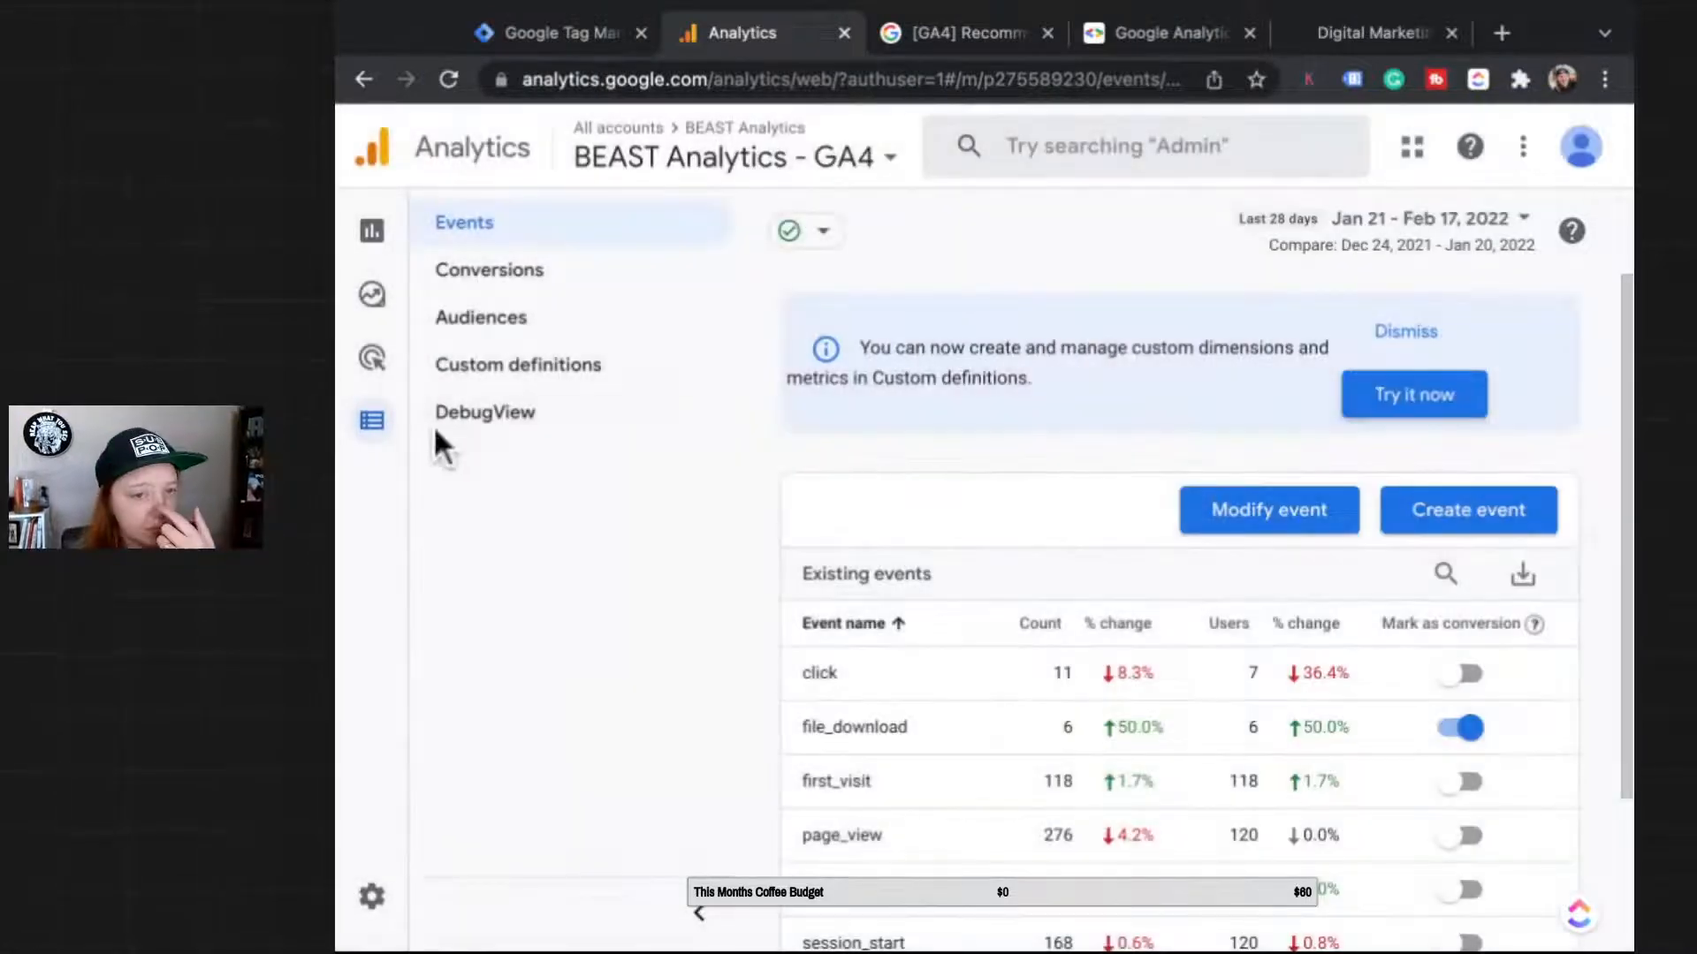
left_click(372, 421)
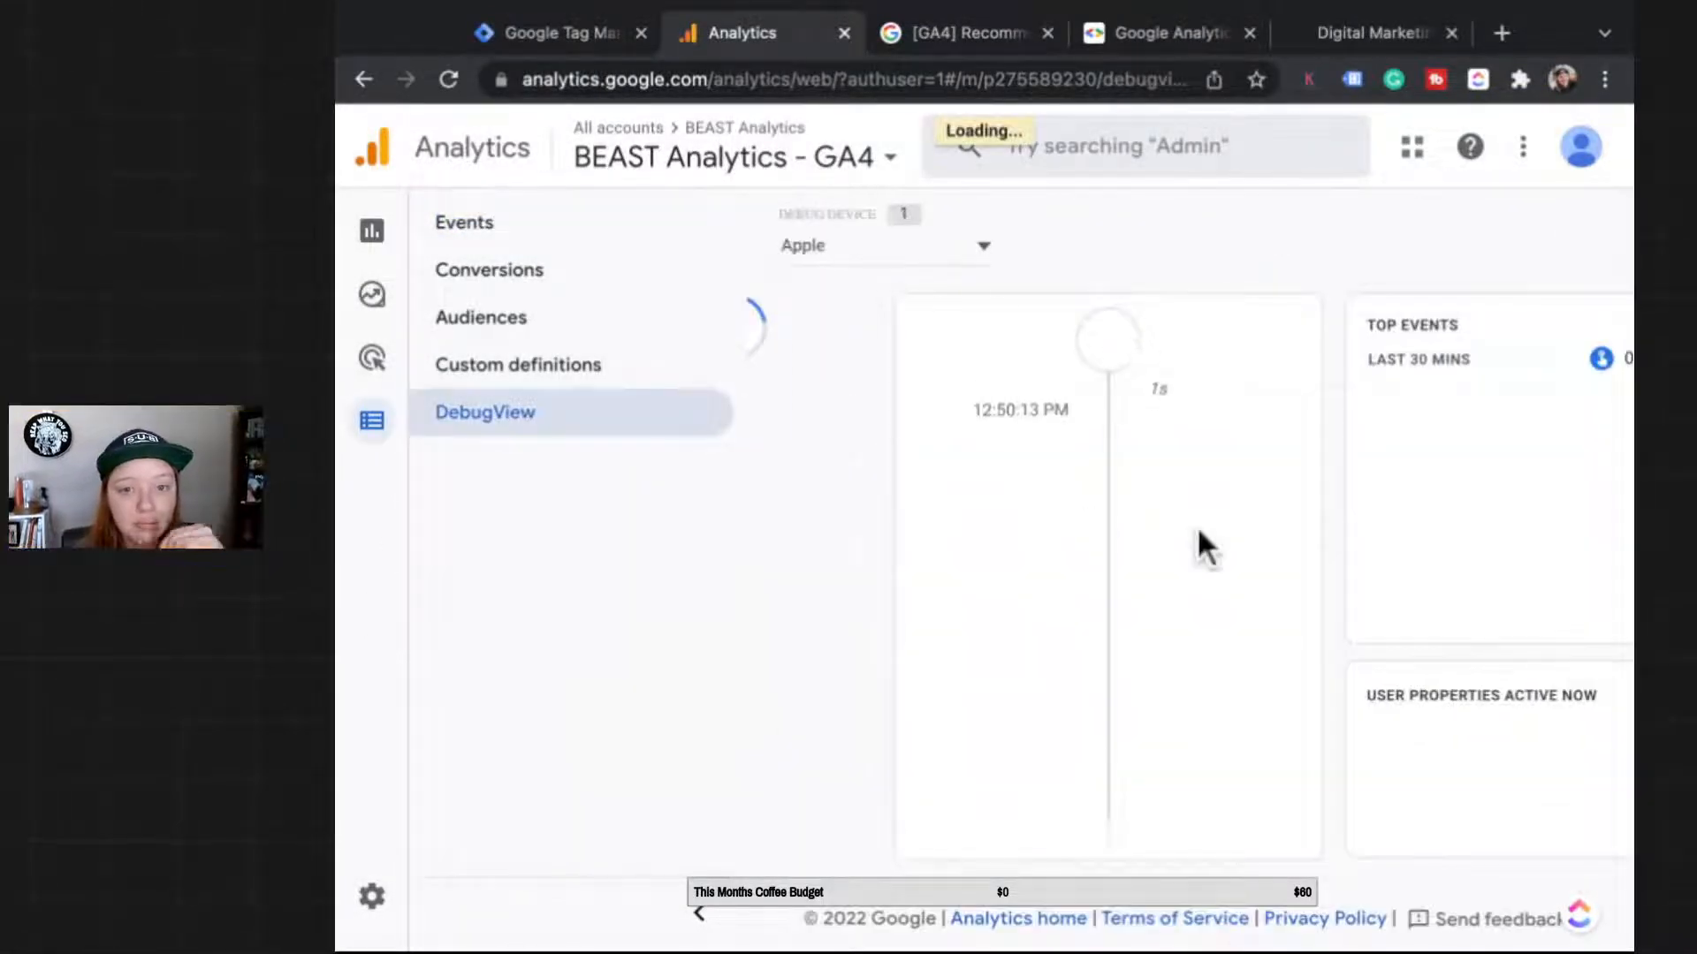
left_click(372, 230)
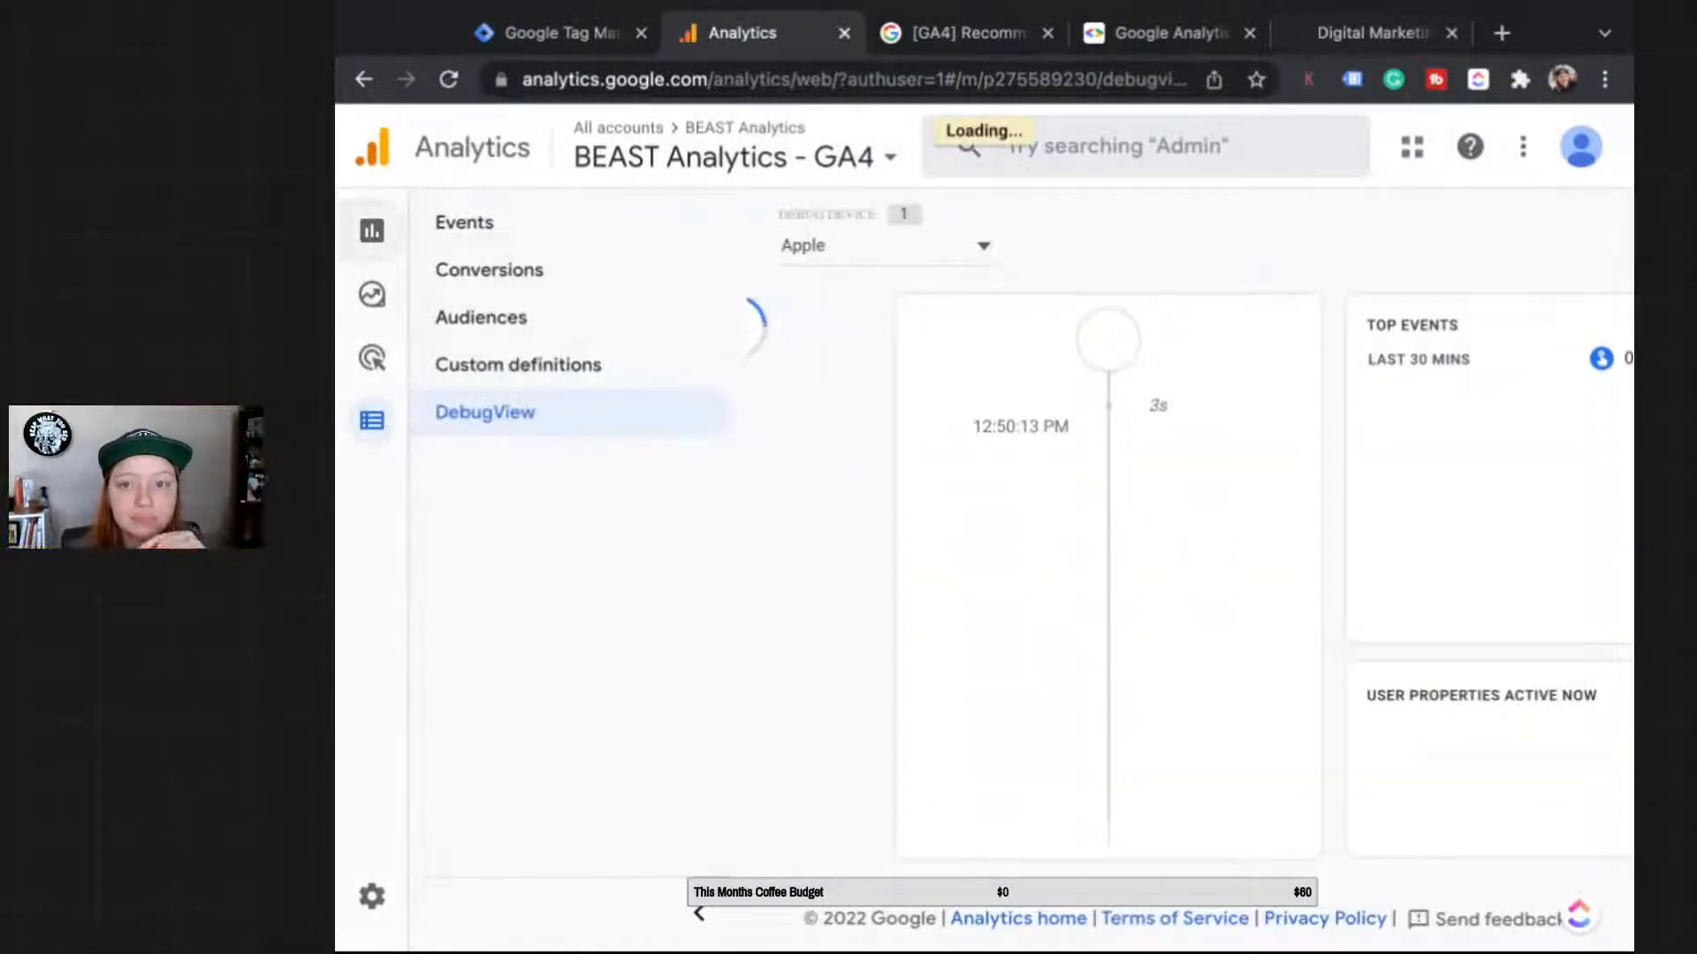
Step: Load beastanalyticsco.com in the site tab, then move to Tag Manager's Tags list
left_click(1370, 32)
left_click_drag(1186, 79, 428, 82)
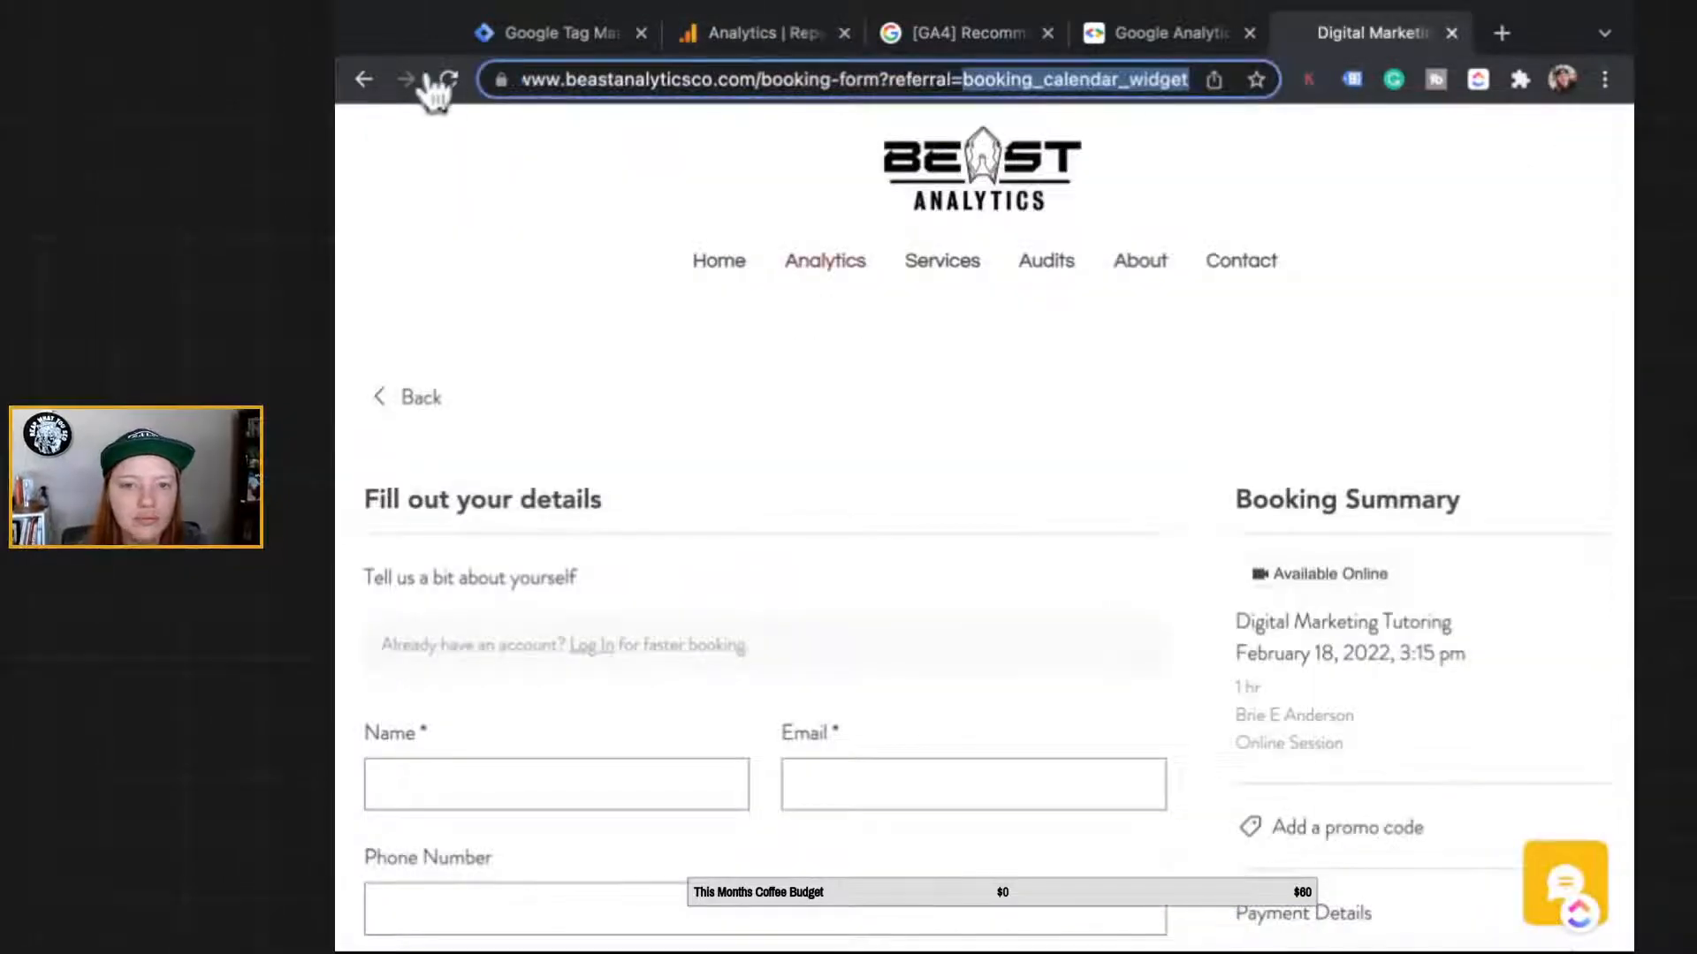
type("beastanalyticsco.com")
key("Return")
left_click(562, 32)
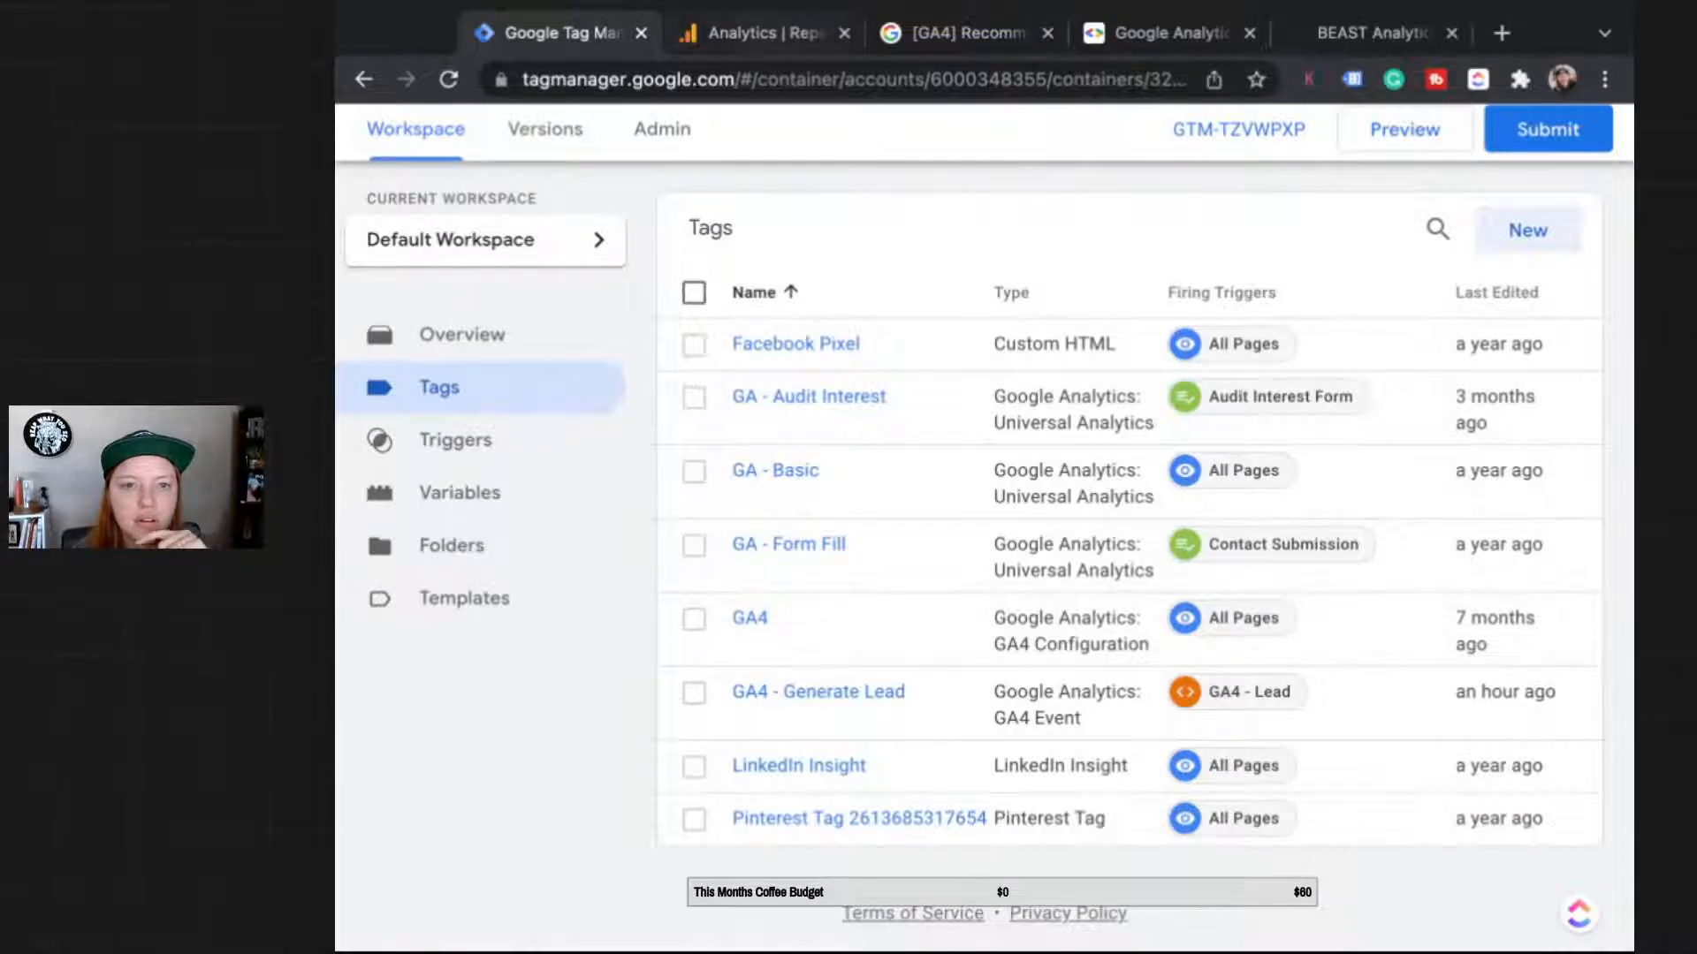
Step: Look over the GA4 reports and the recommended events help article, then return to the BEAST Analytics site
left_click(751, 33)
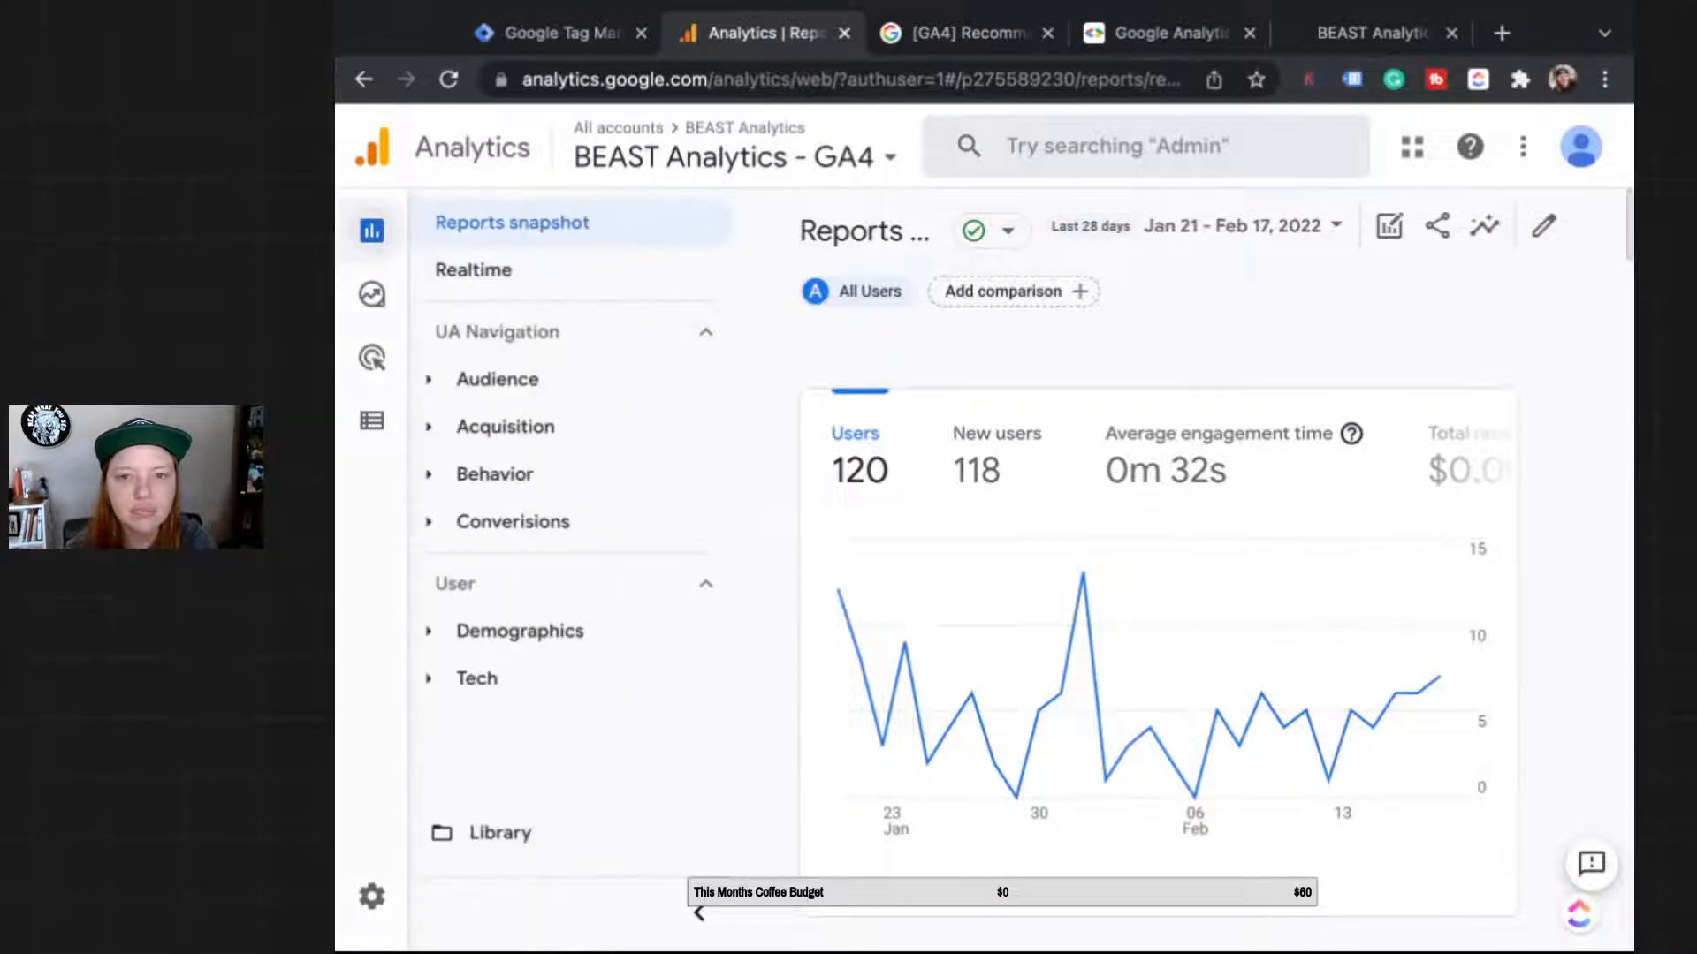
left_click(963, 33)
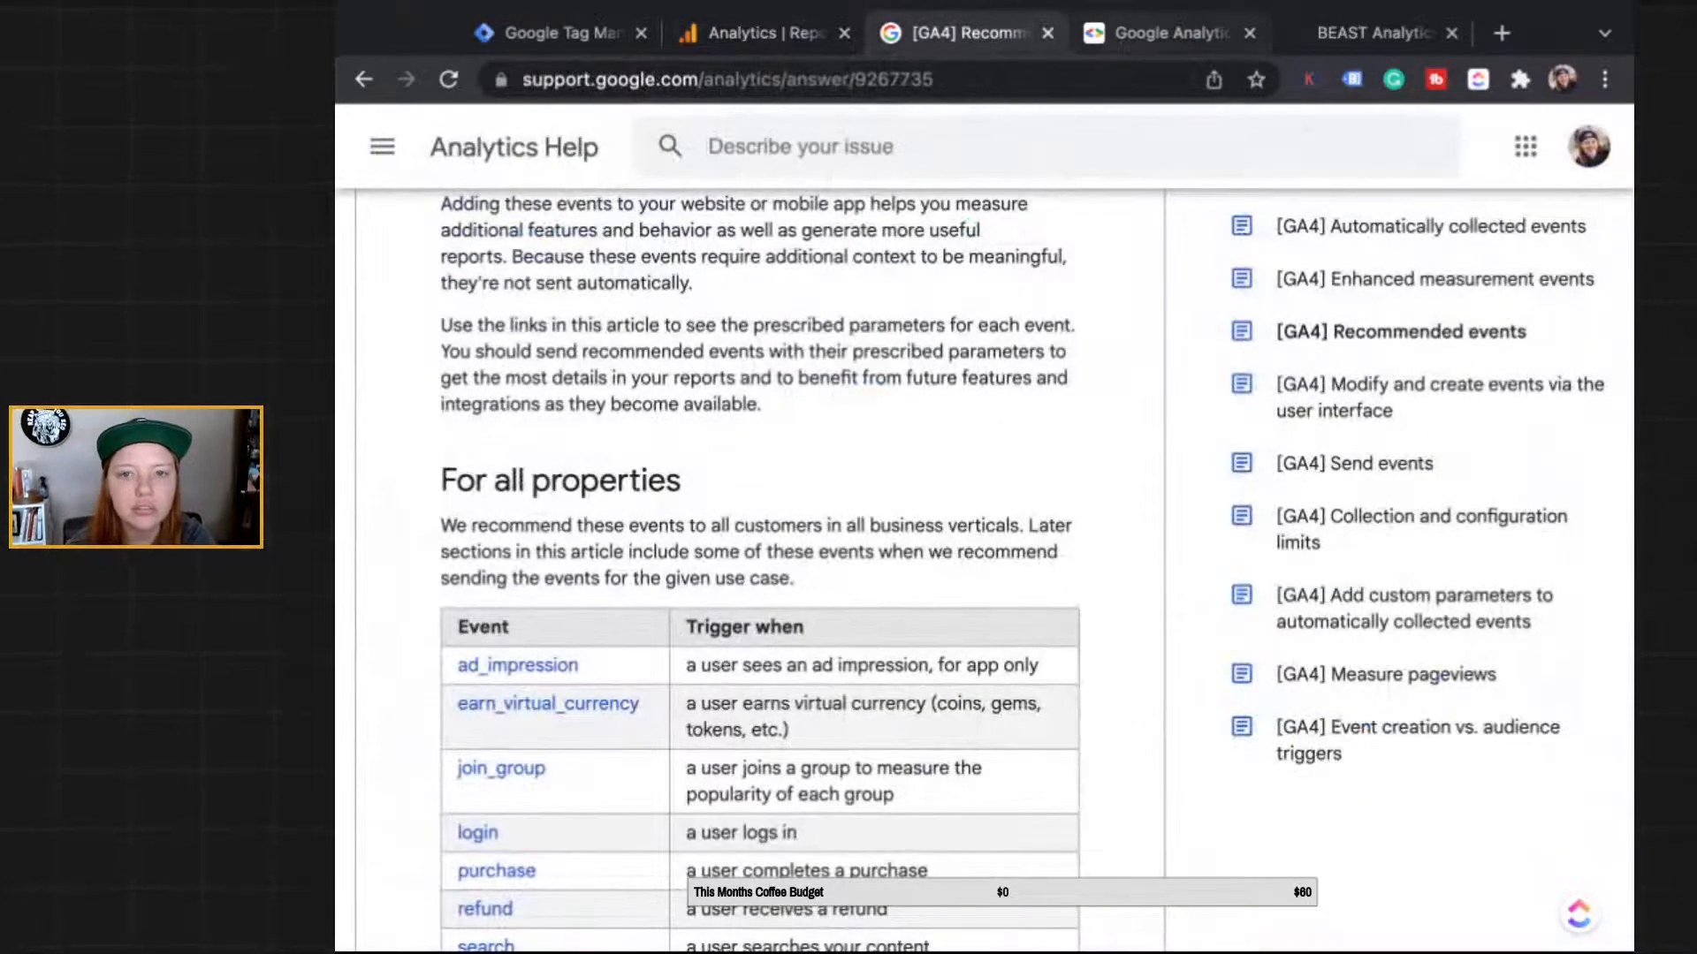
left_click(1372, 33)
Step: Navigate through Analytics and Services to the Analytics Troubleshooting & Setup service page
left_click(825, 261)
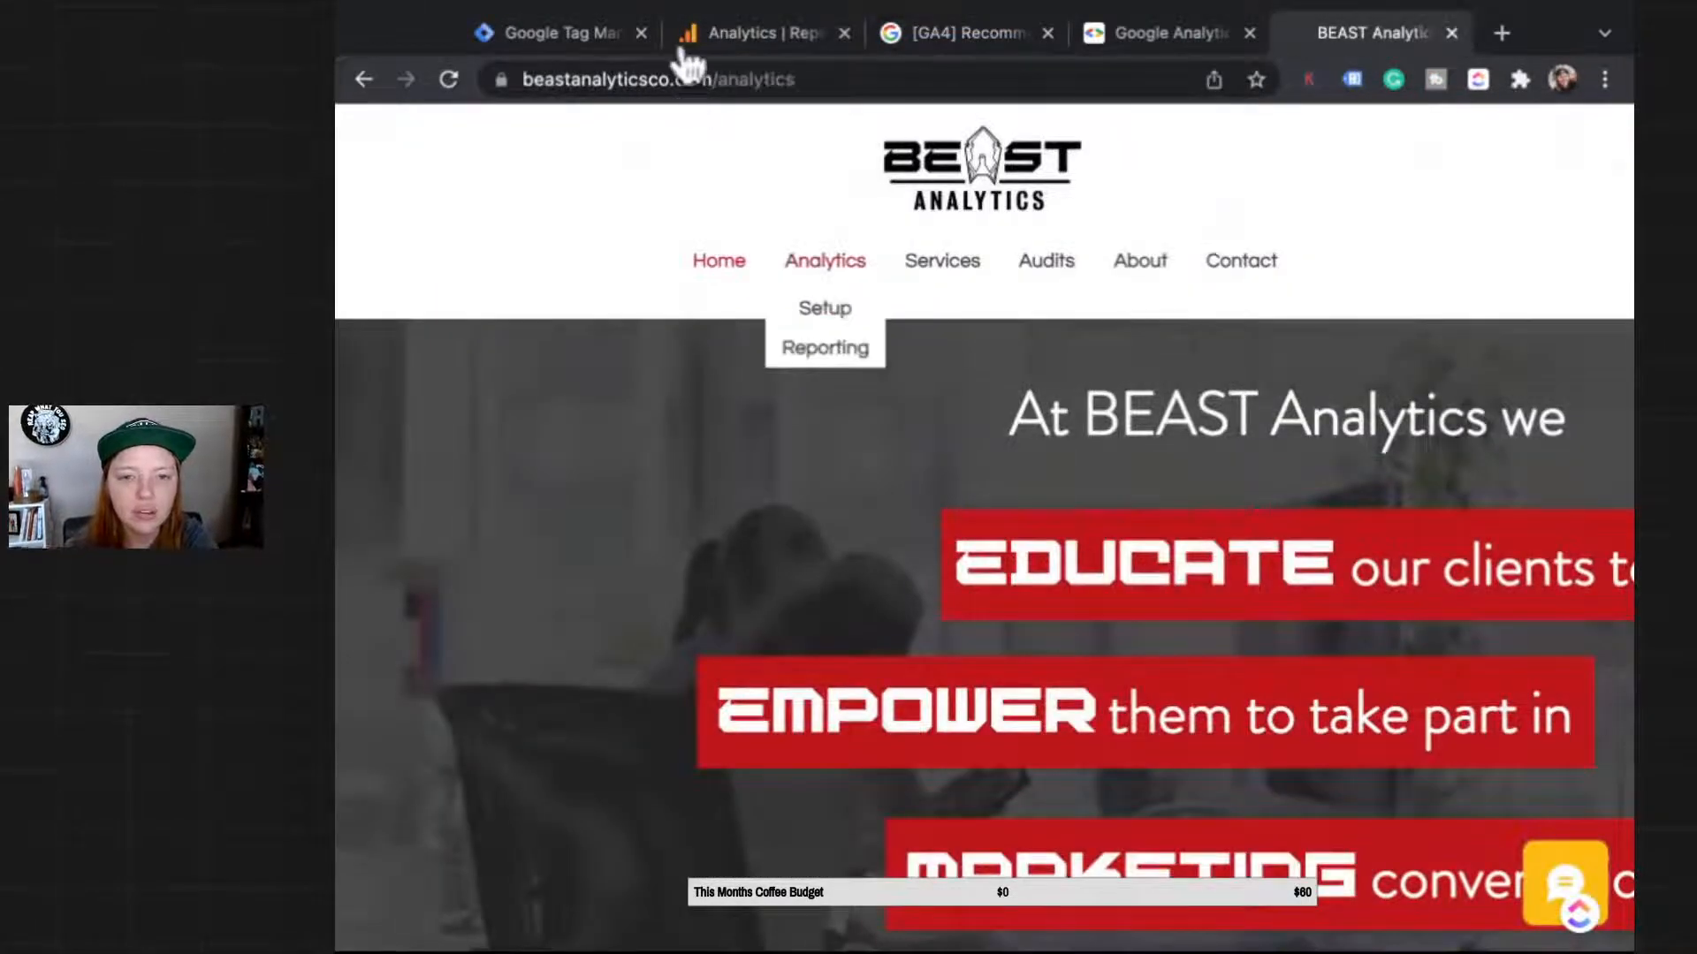
scroll(621, 477, "down", 18)
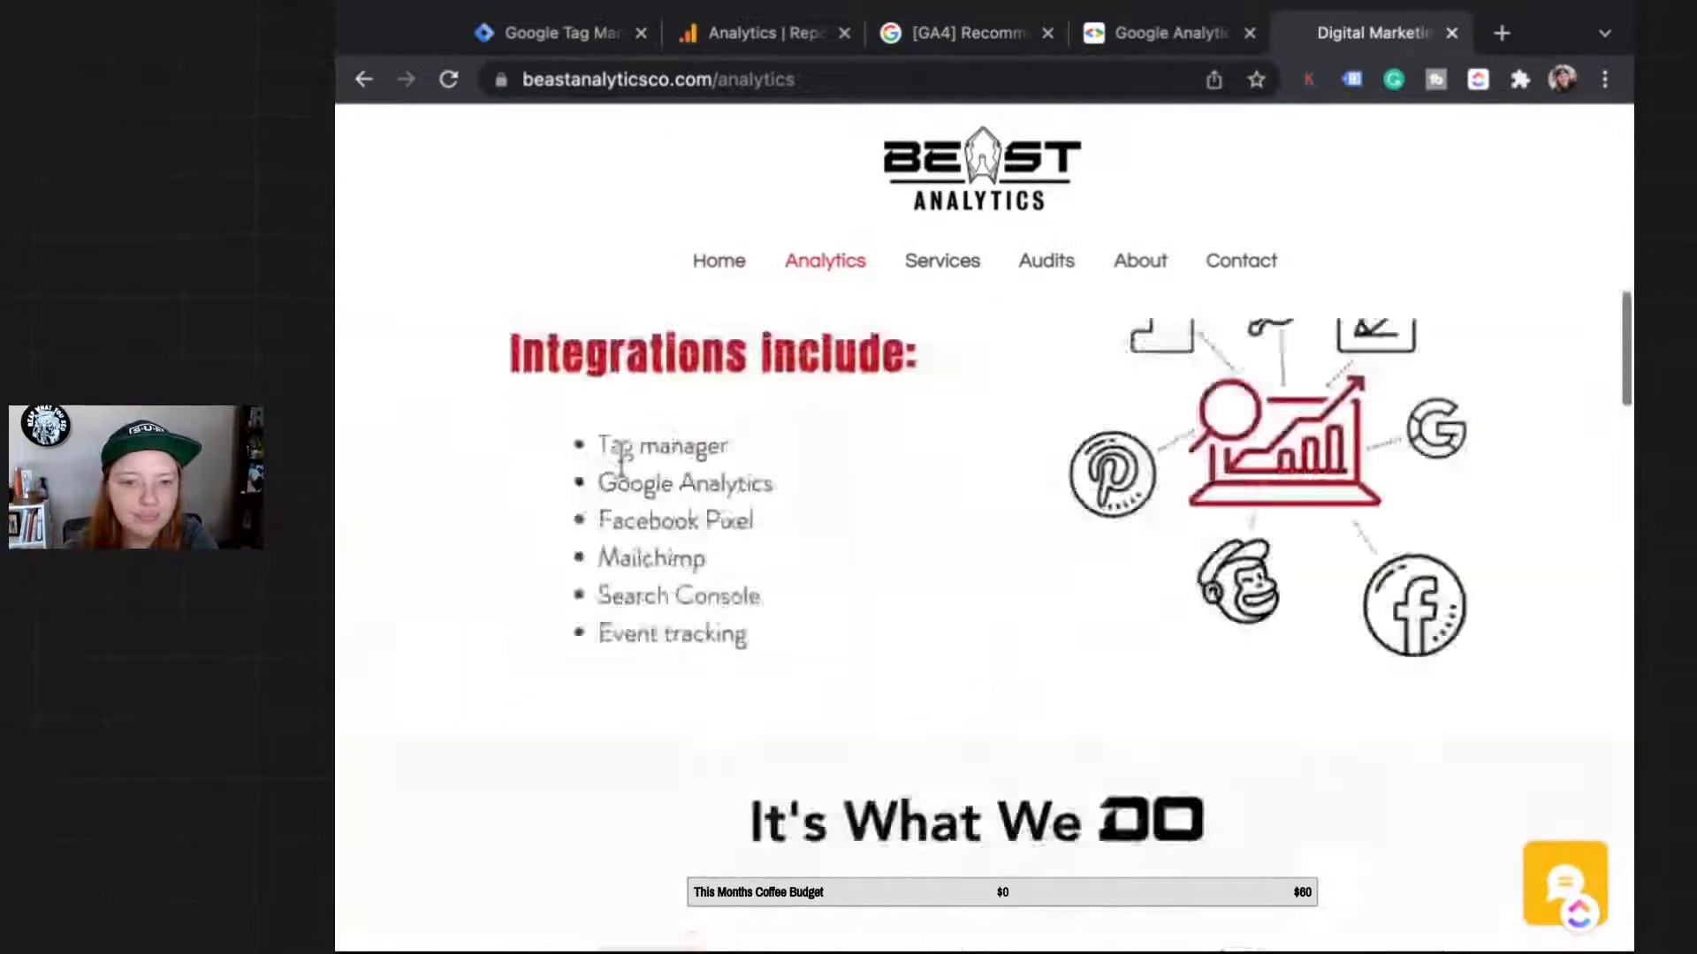
scroll(621, 458, "up", 12)
left_click(942, 261)
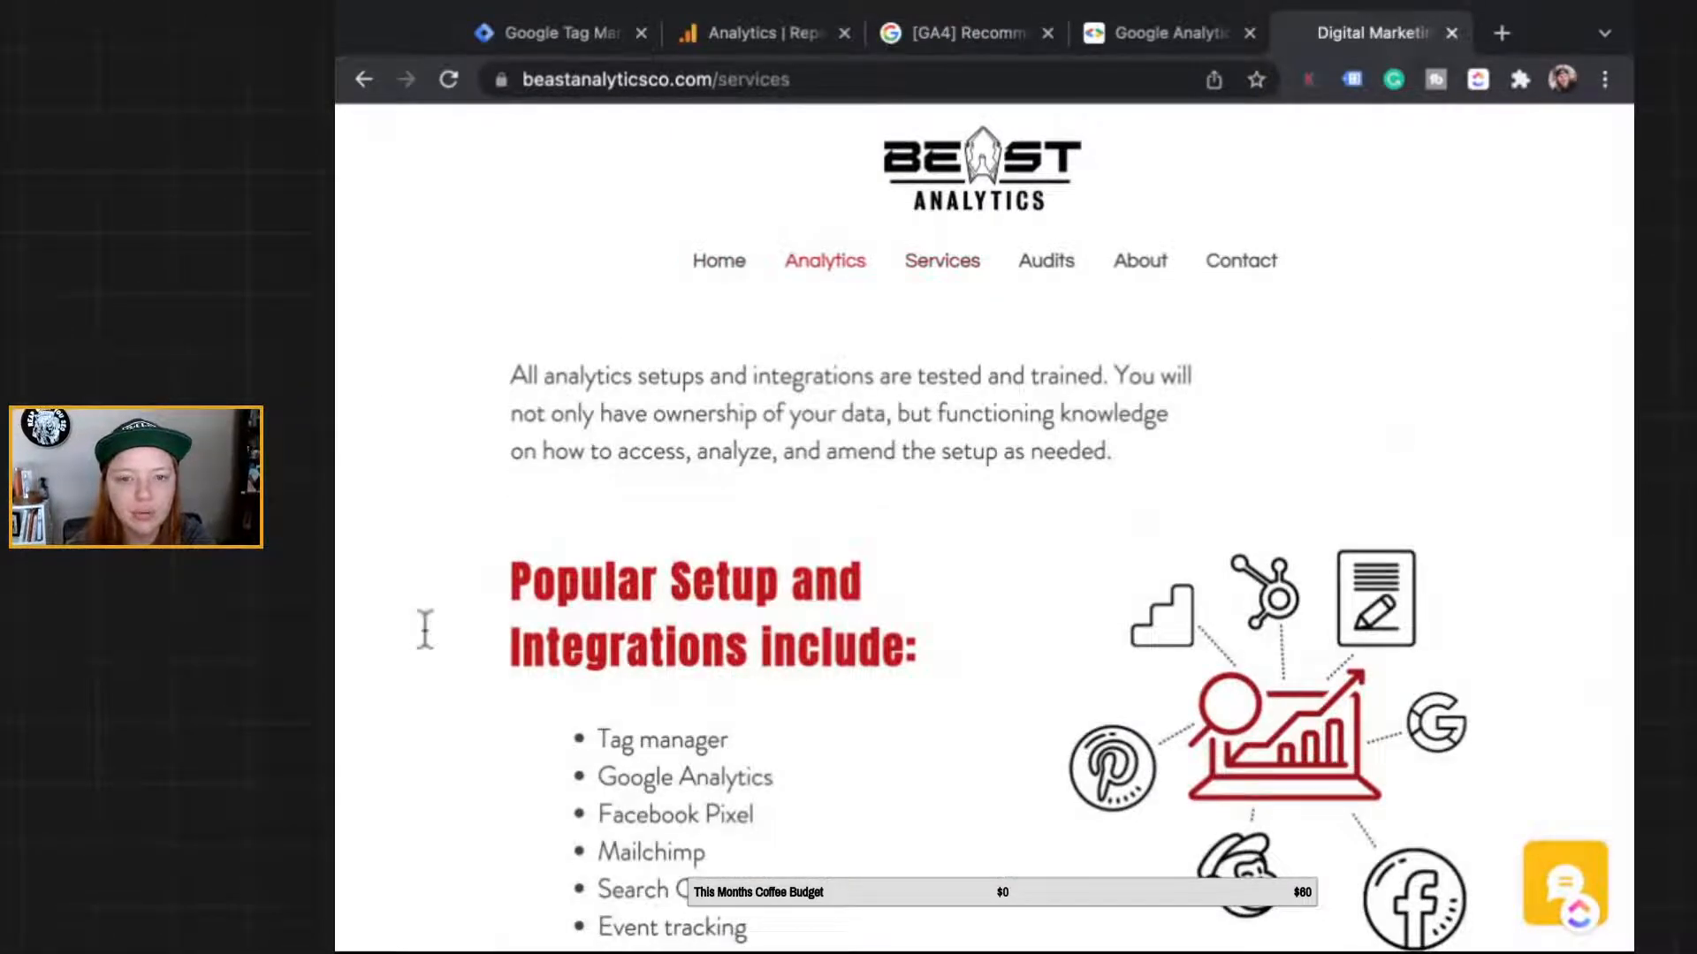
scroll(425, 629, "down", 10)
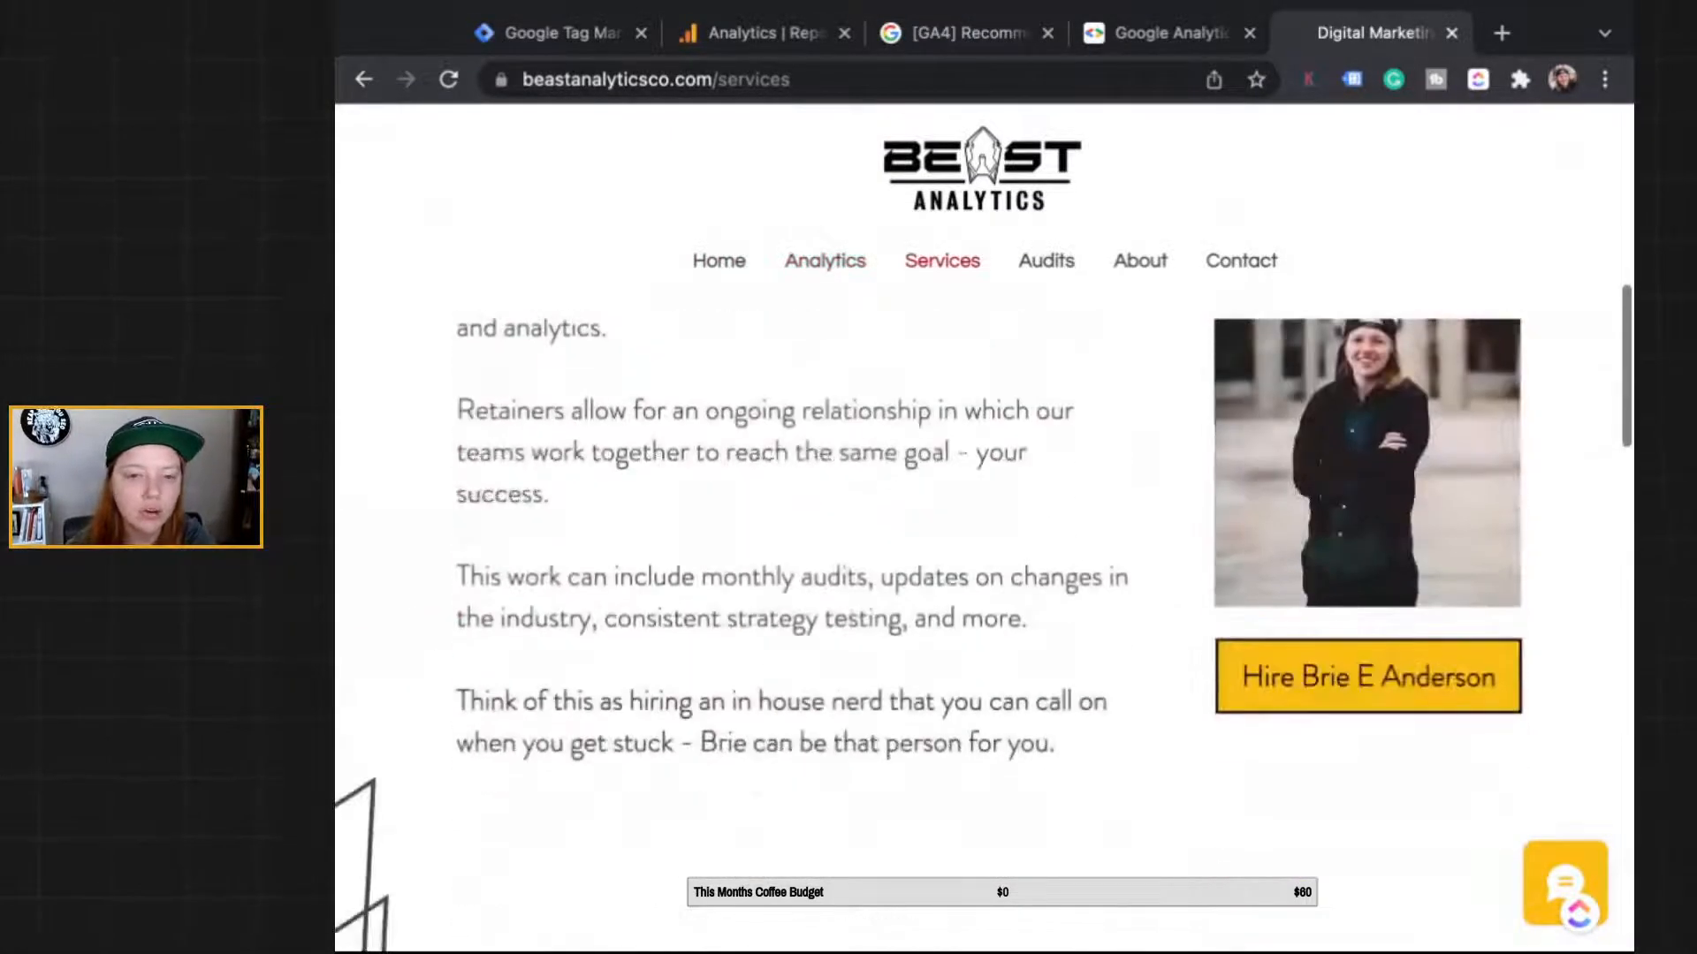
scroll(486, 804, "down", 2)
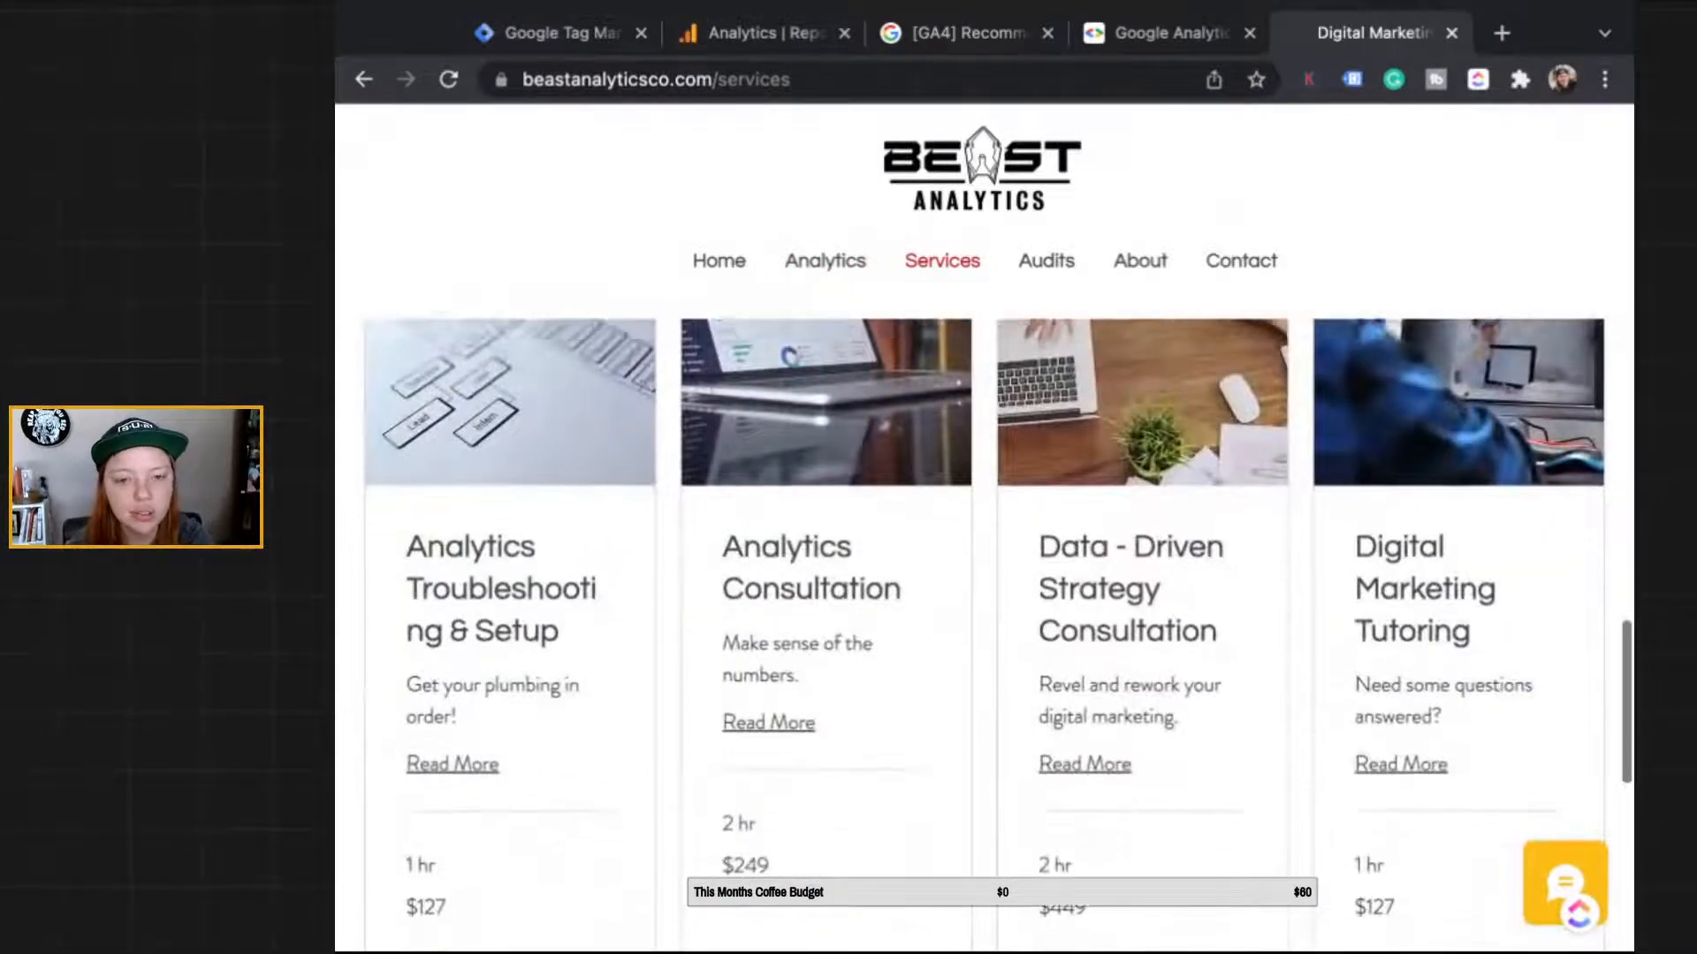
left_click(452, 695)
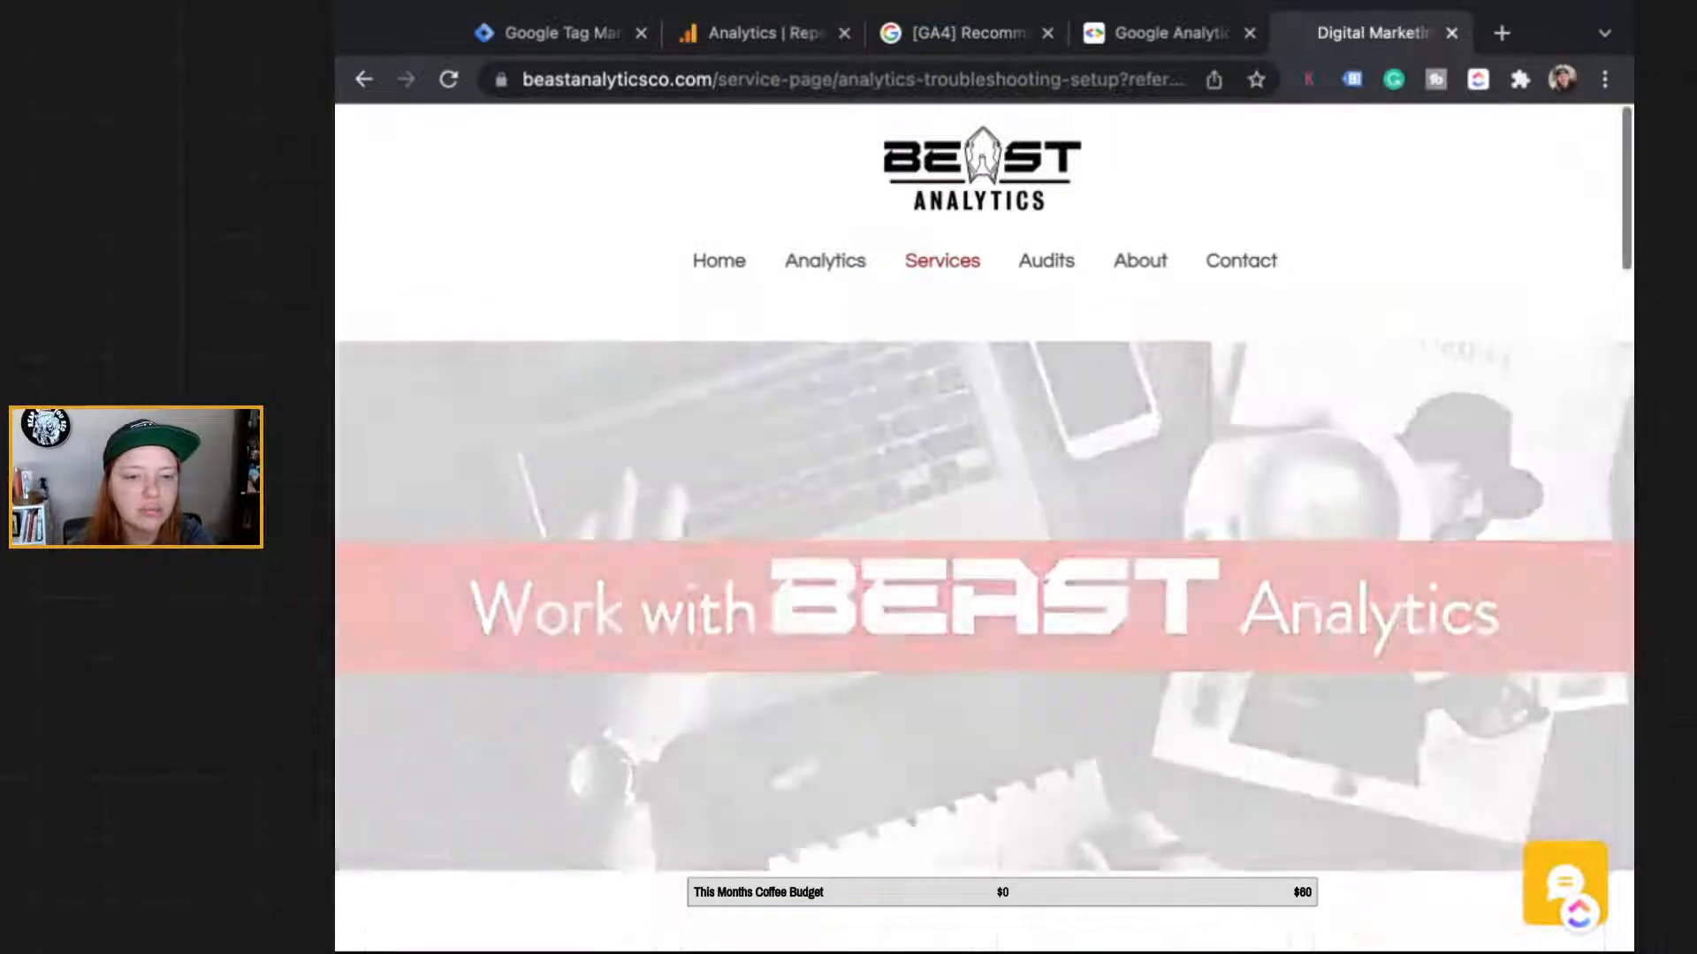
Step: Open the Analytics Troubleshooting & Setup booking calendar showing February 2022 time slots
scroll(449, 423, "down", 3)
scroll(449, 422, "up", 1)
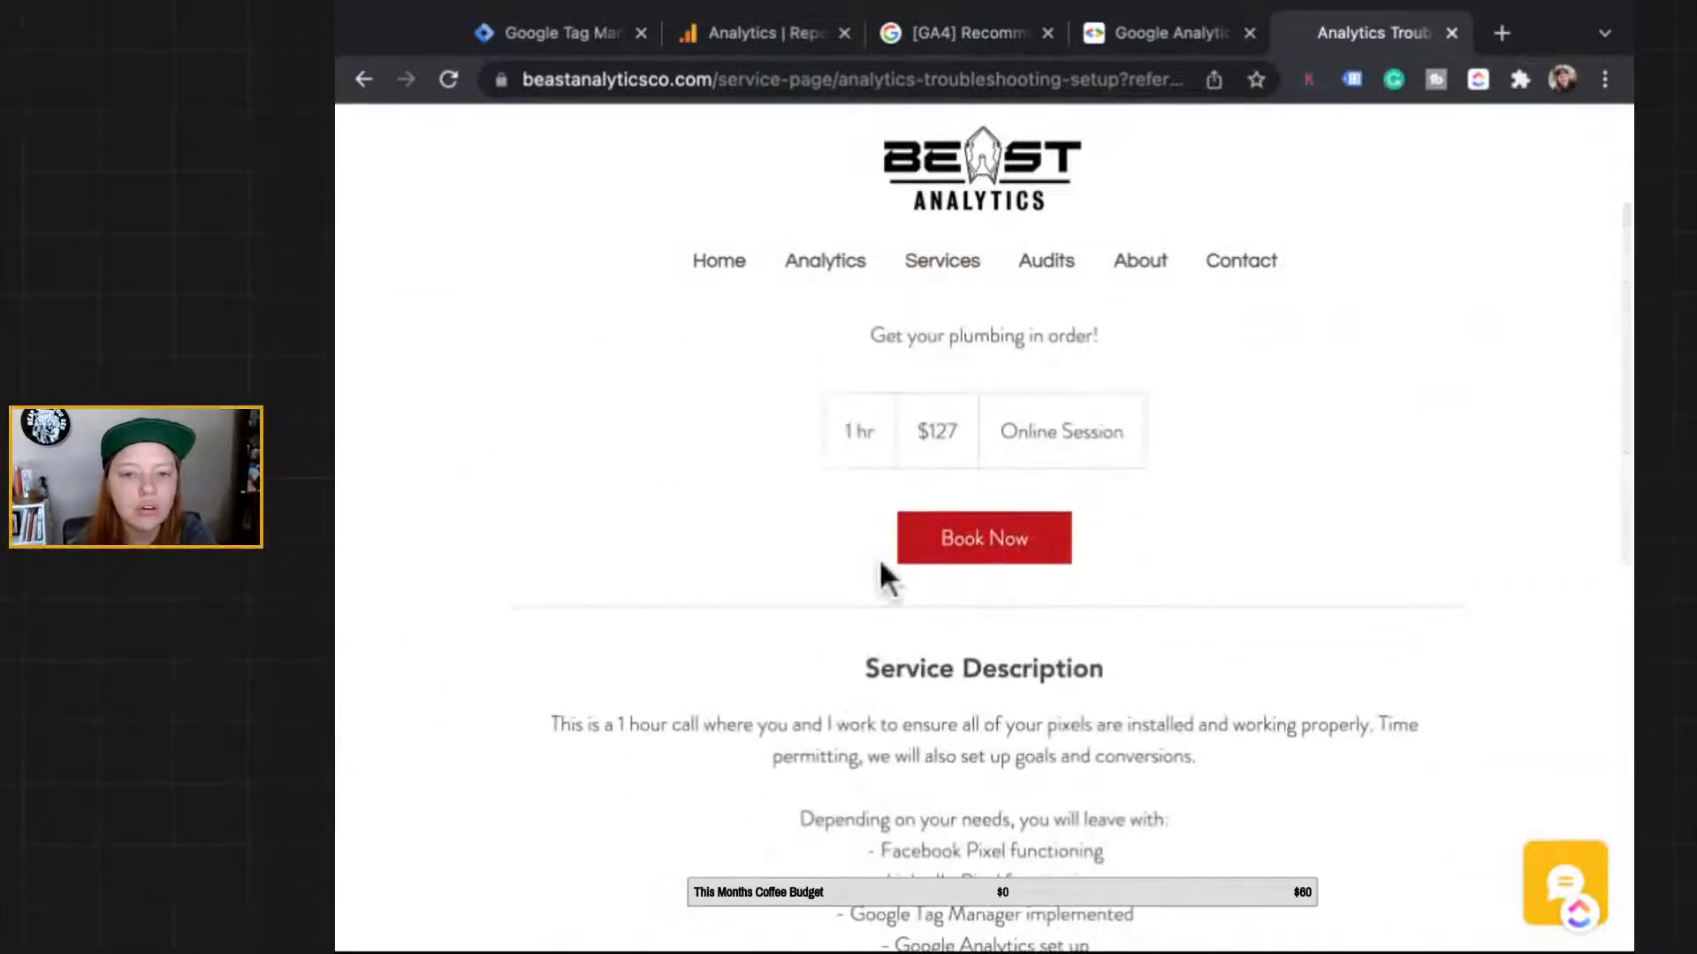
scroll(879, 559, "down", 10)
scroll(878, 559, "up", 10)
left_click(934, 521)
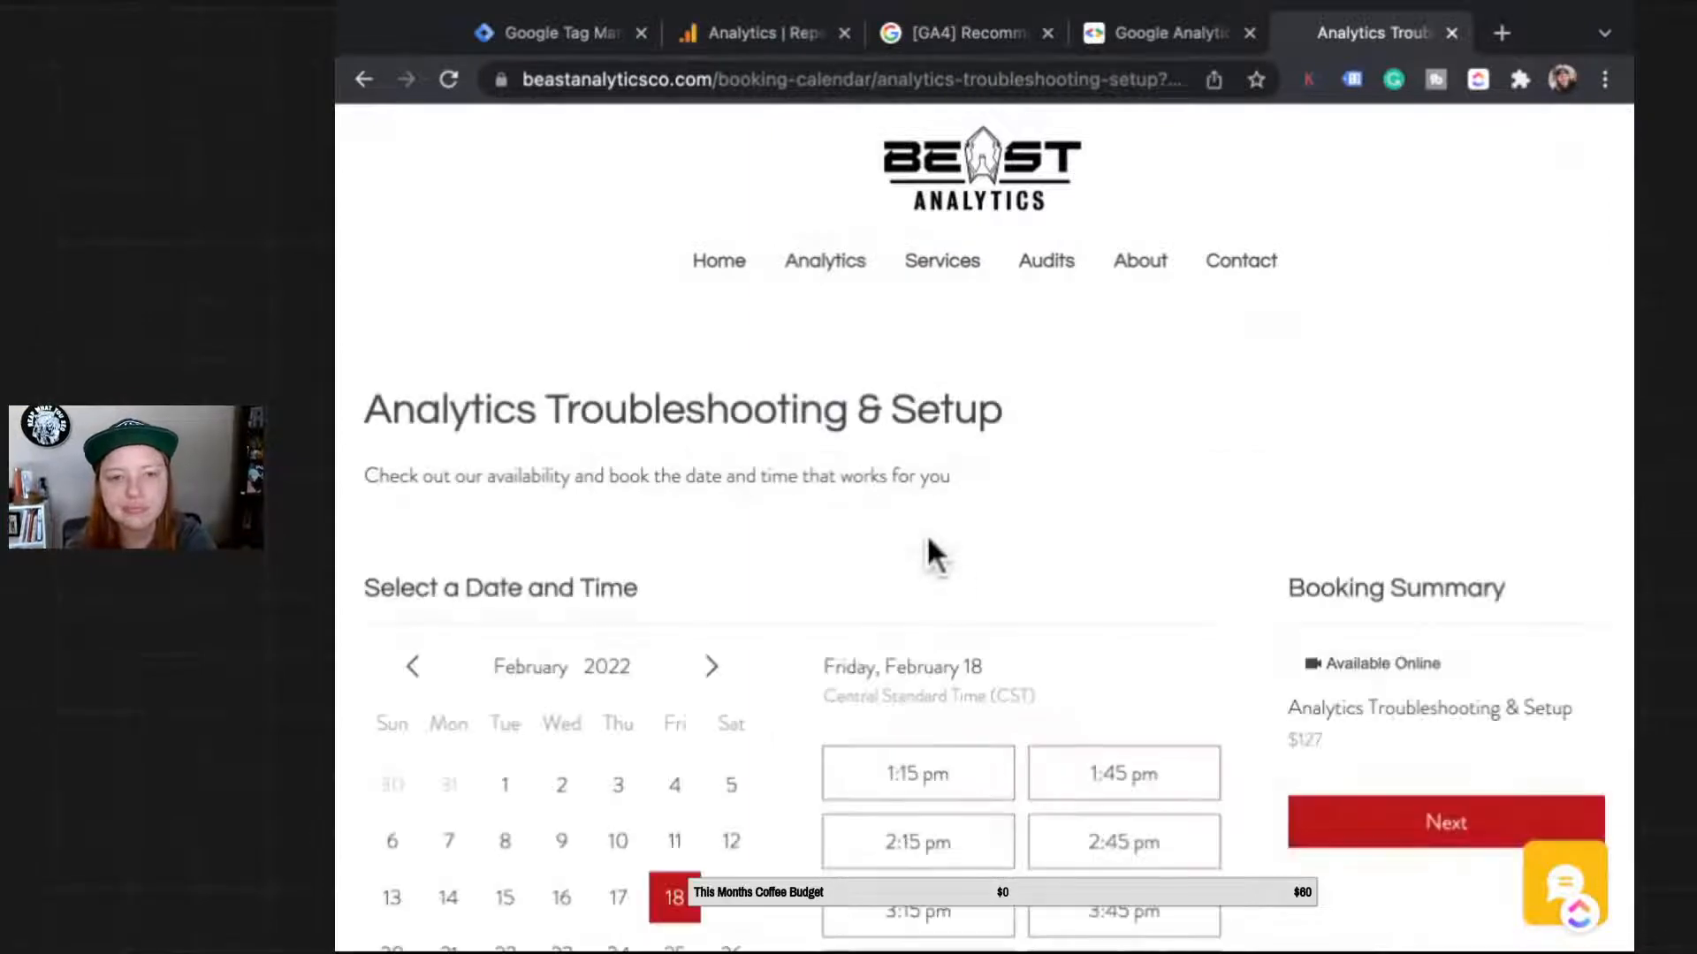
scroll(950, 579, "down", 3)
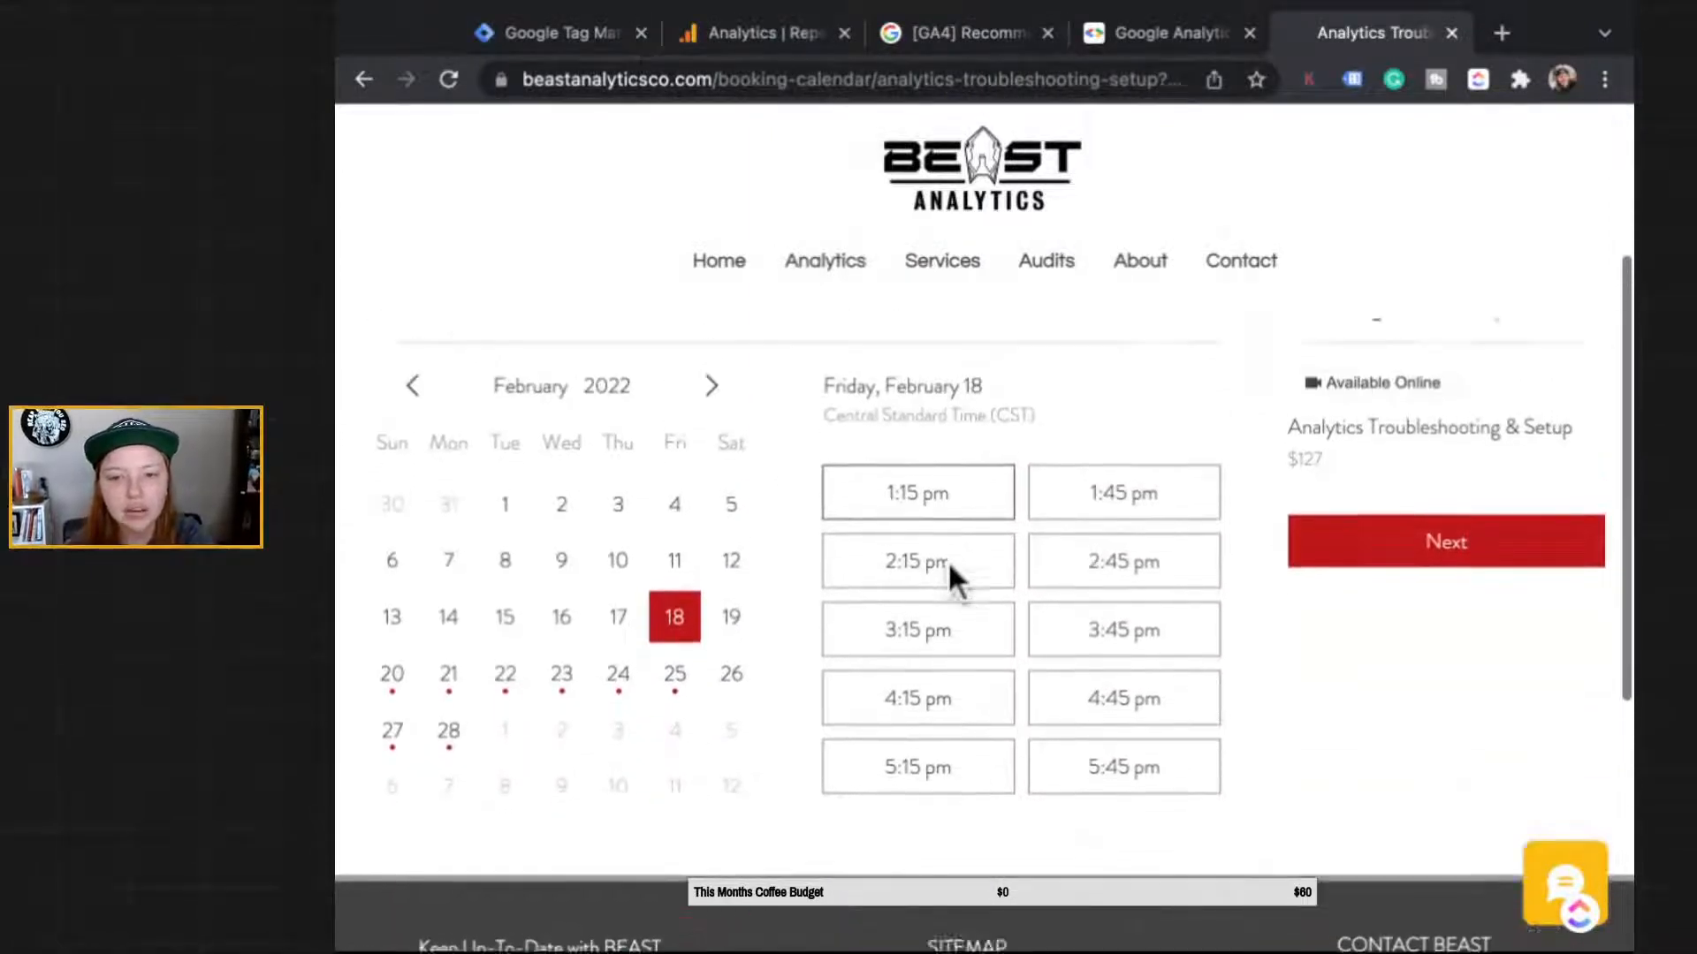
scroll(950, 579, "up", 1)
Step: Inspect the booking address's referral=service_details_widget value, then return to Tag Manager
left_click(1090, 79)
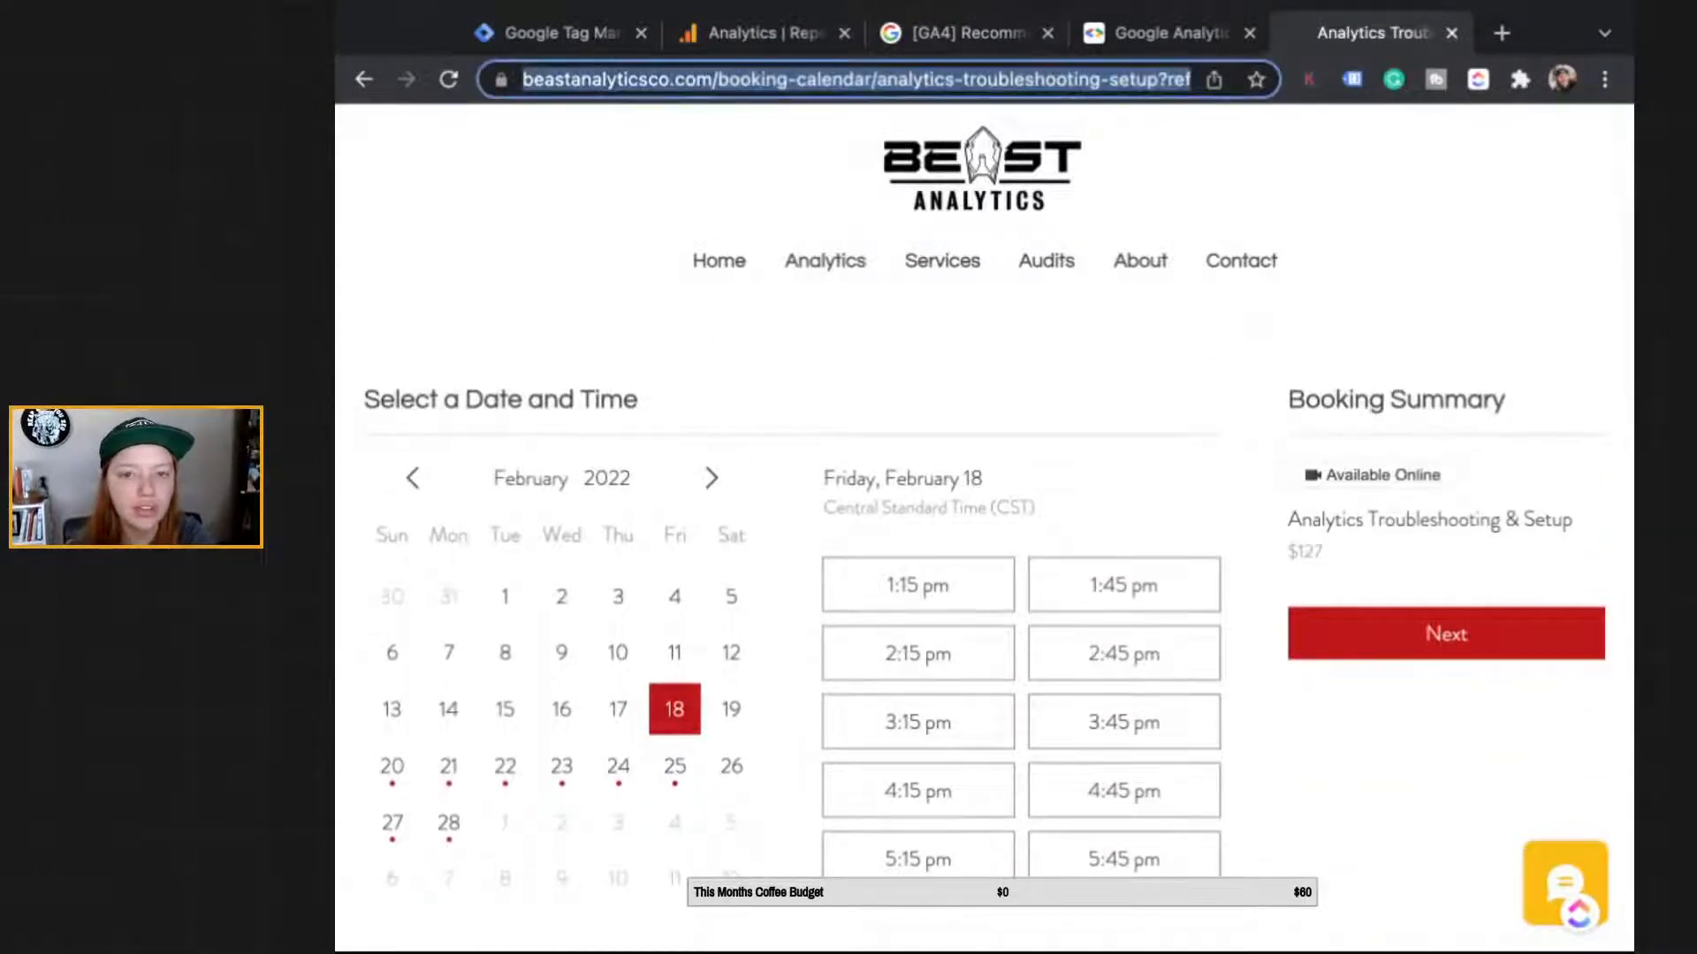
left_click(1090, 79)
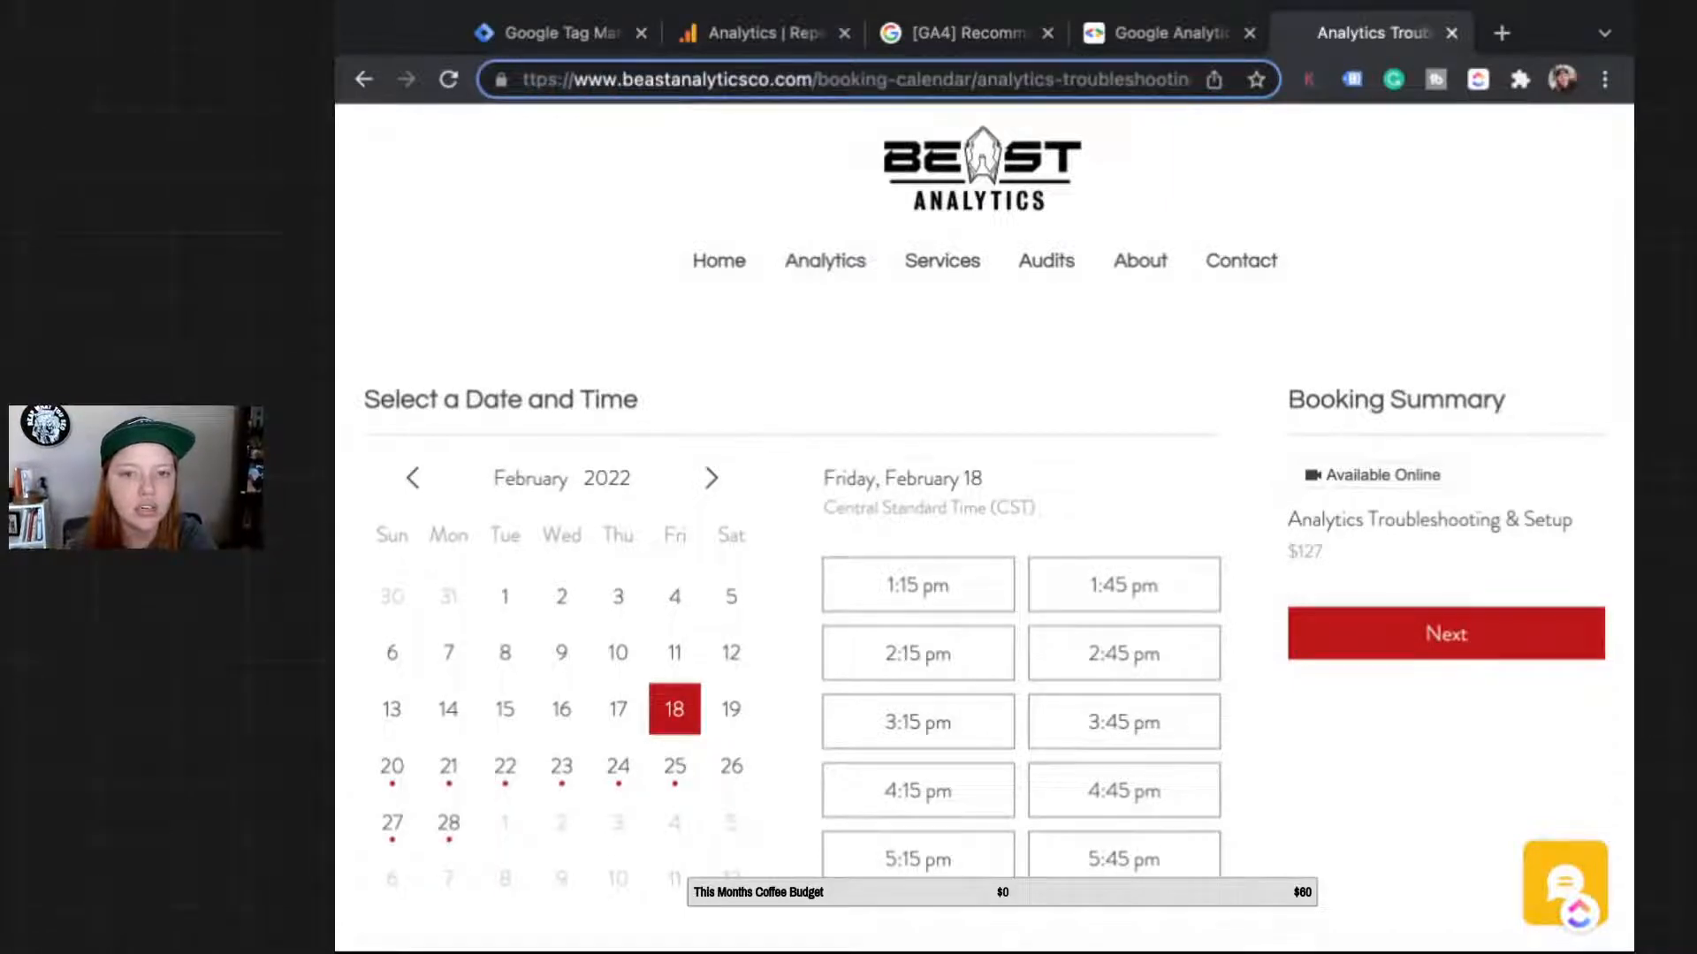
left_click_drag(1090, 80, 1255, 80)
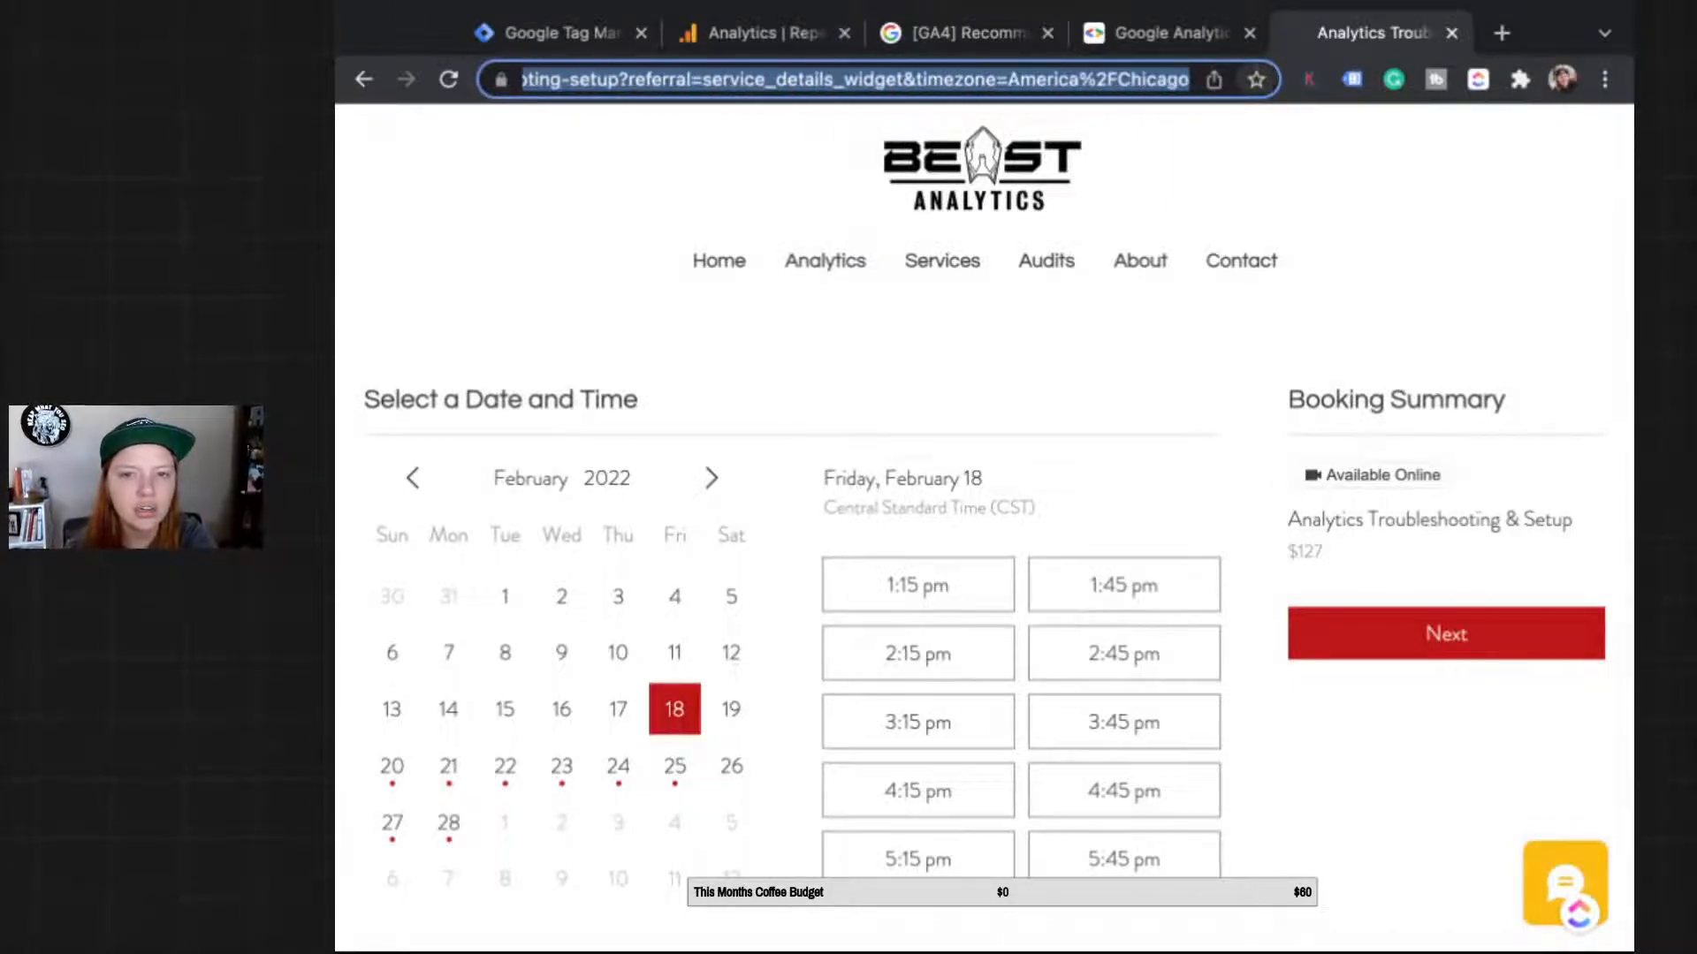
left_click(777, 80)
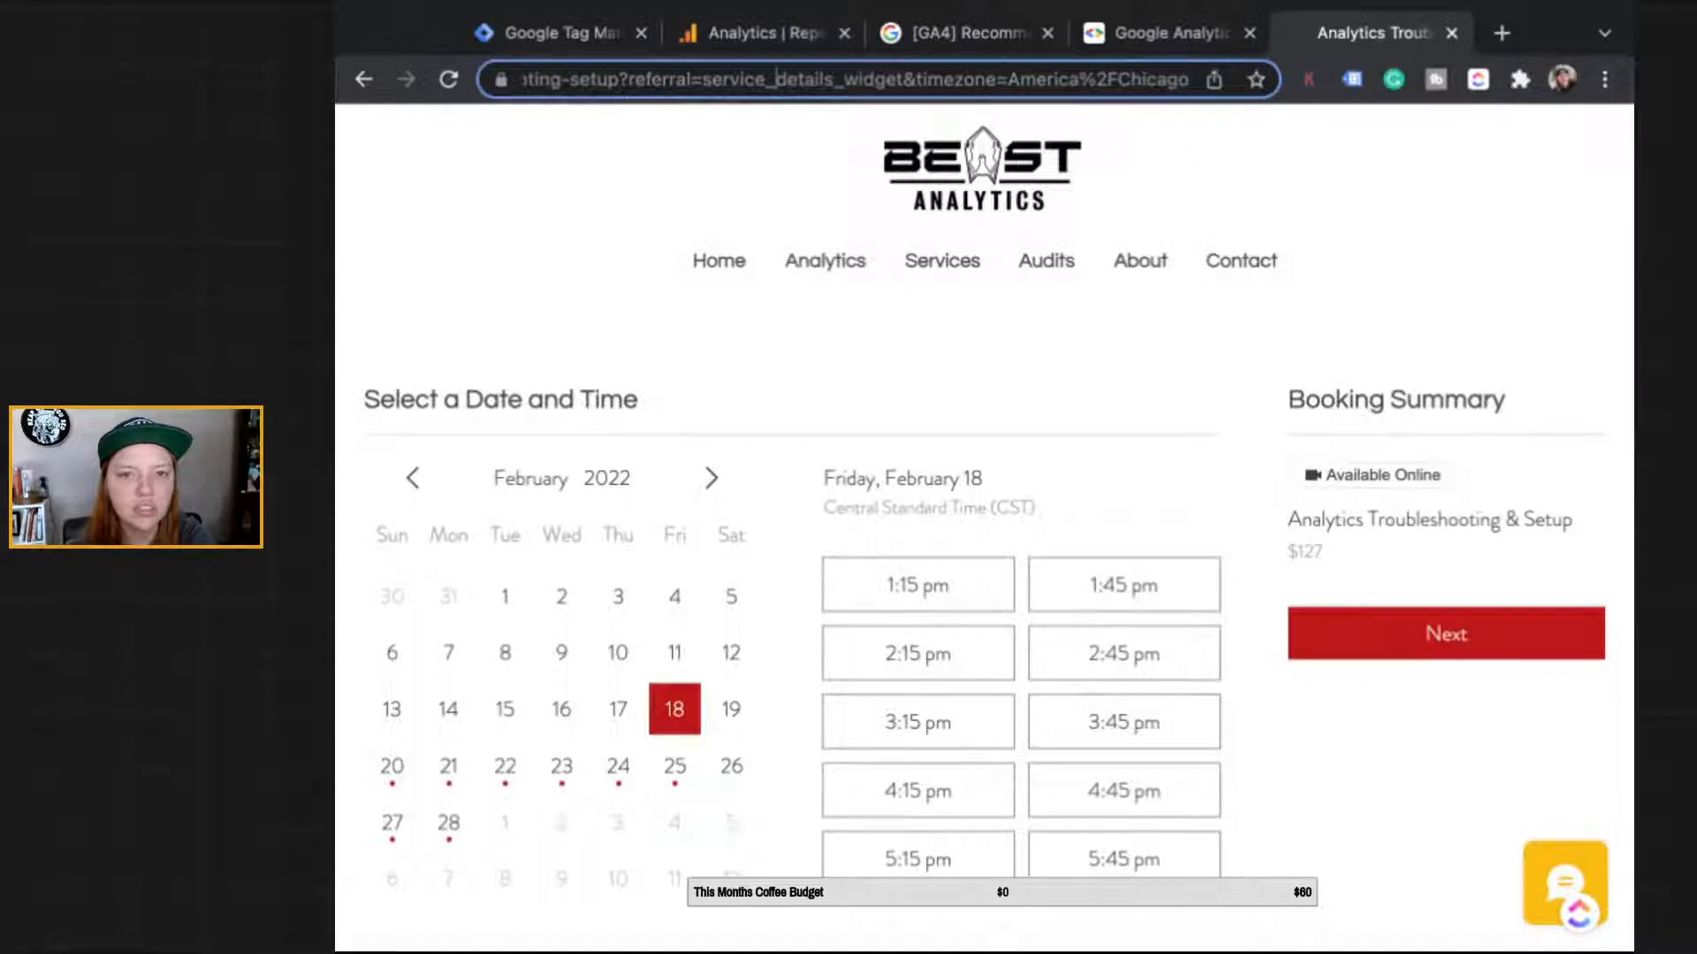
left_click(547, 33)
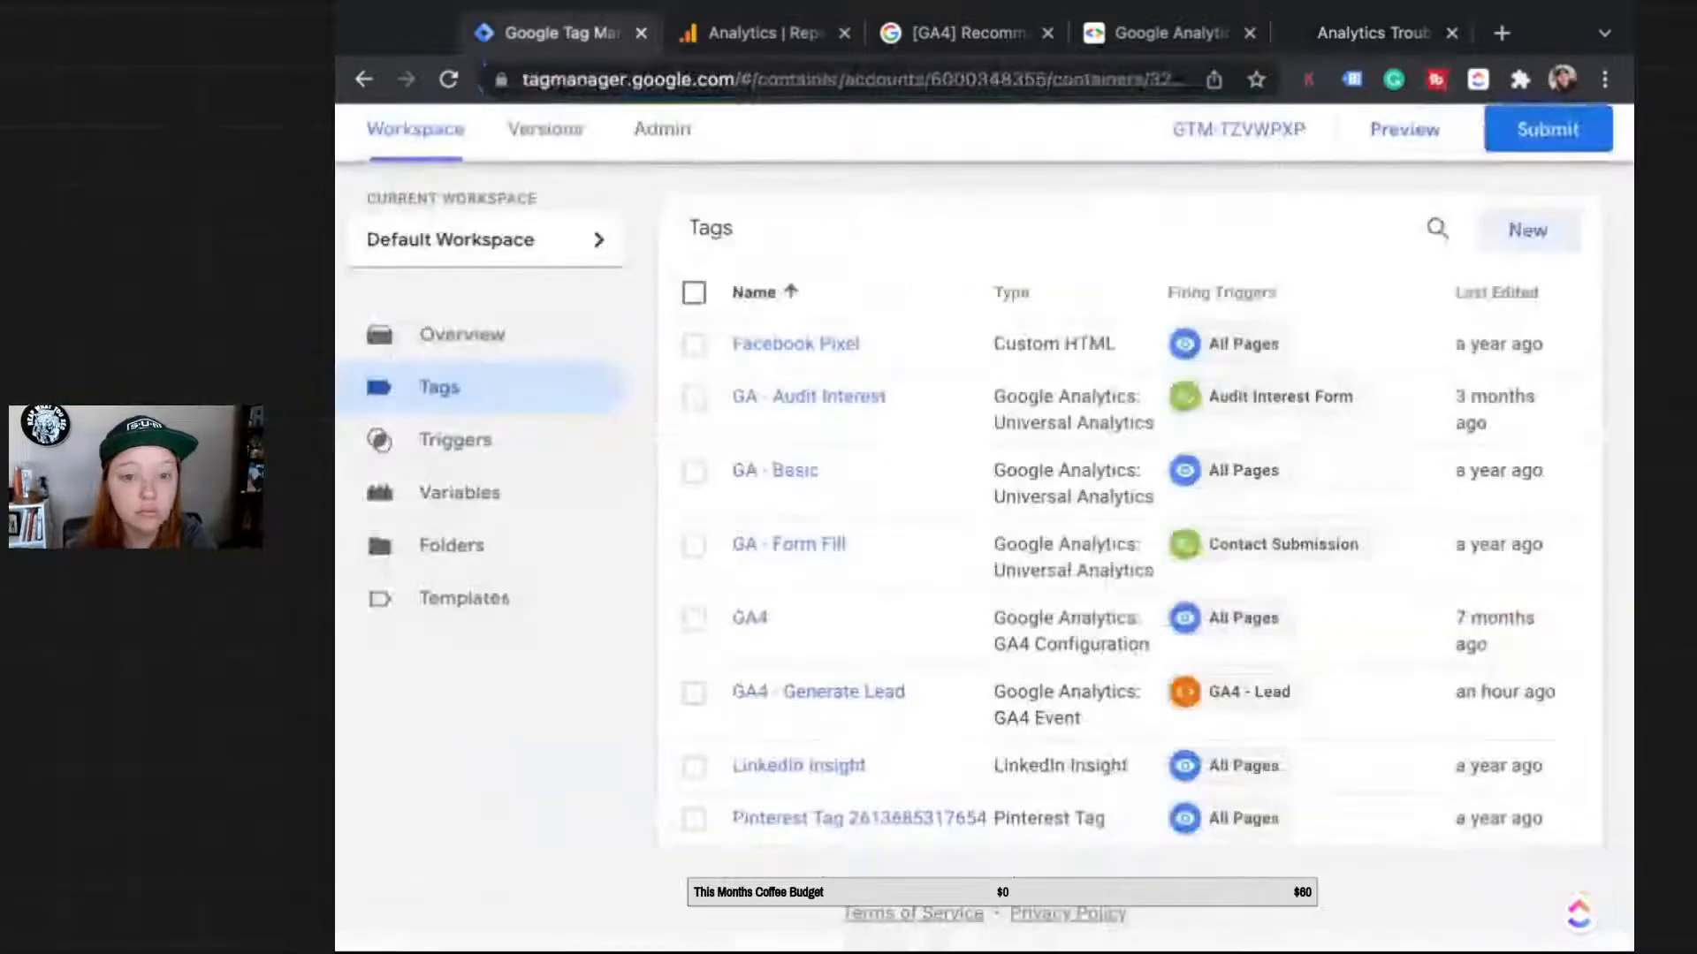
Step: Reload GA4's Realtime overview to recheck event counts, then return to Tag Manager's Tags list
left_click(751, 33)
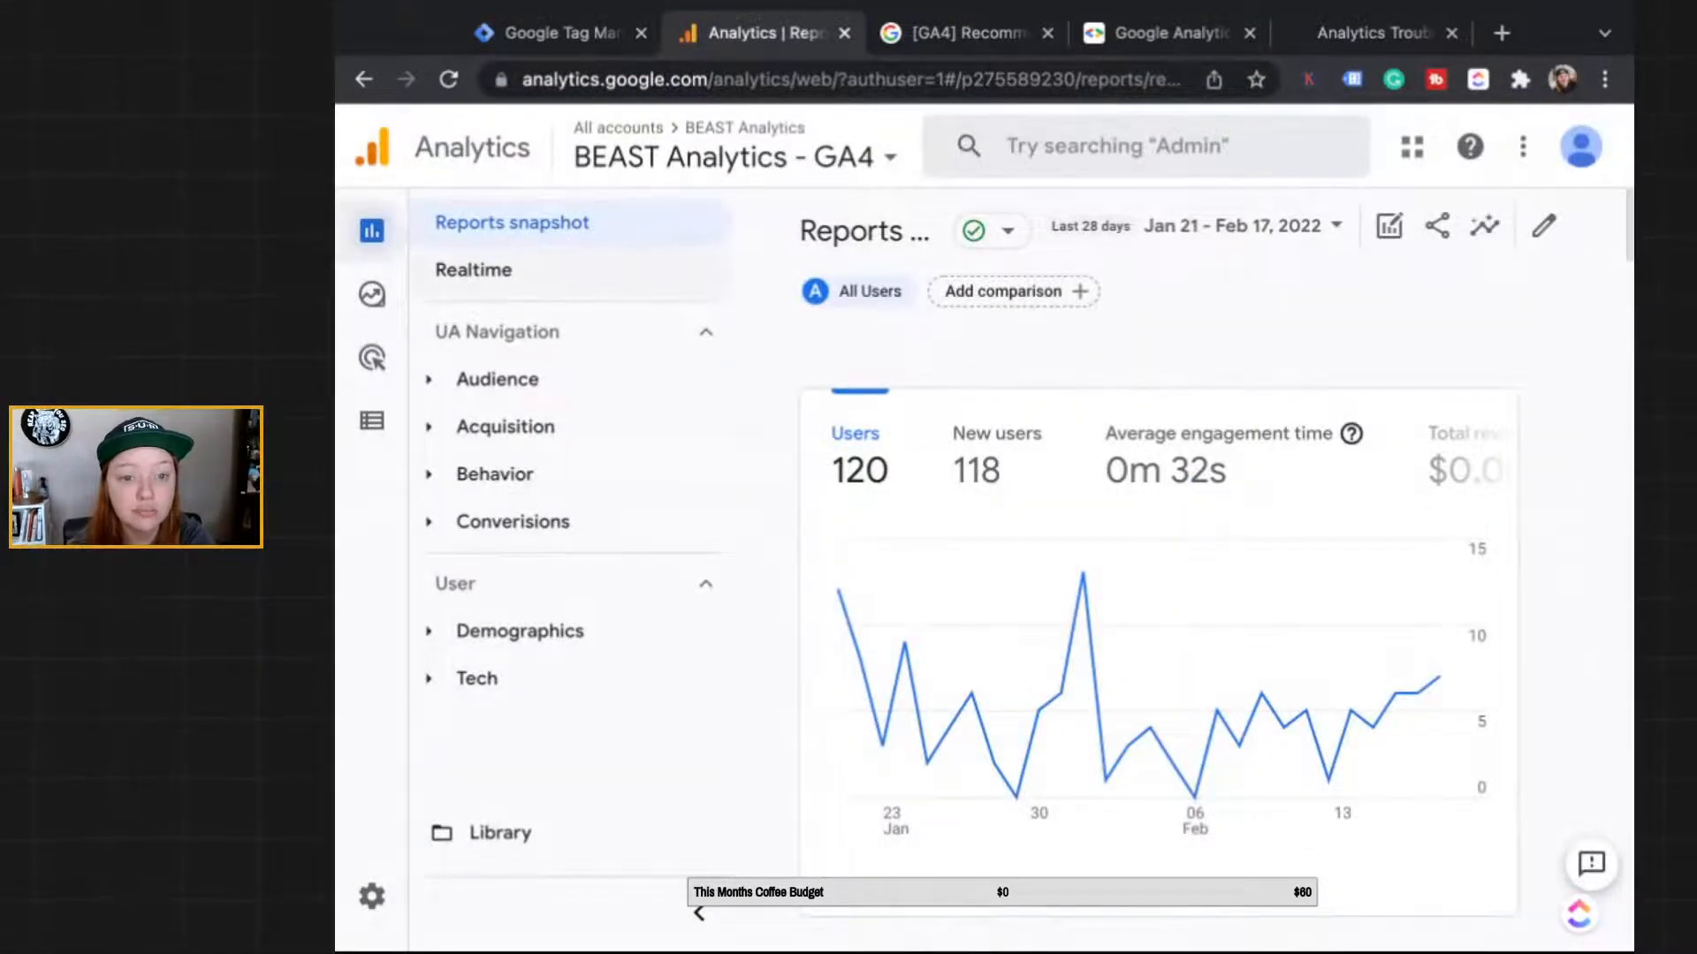
left_click(707, 269)
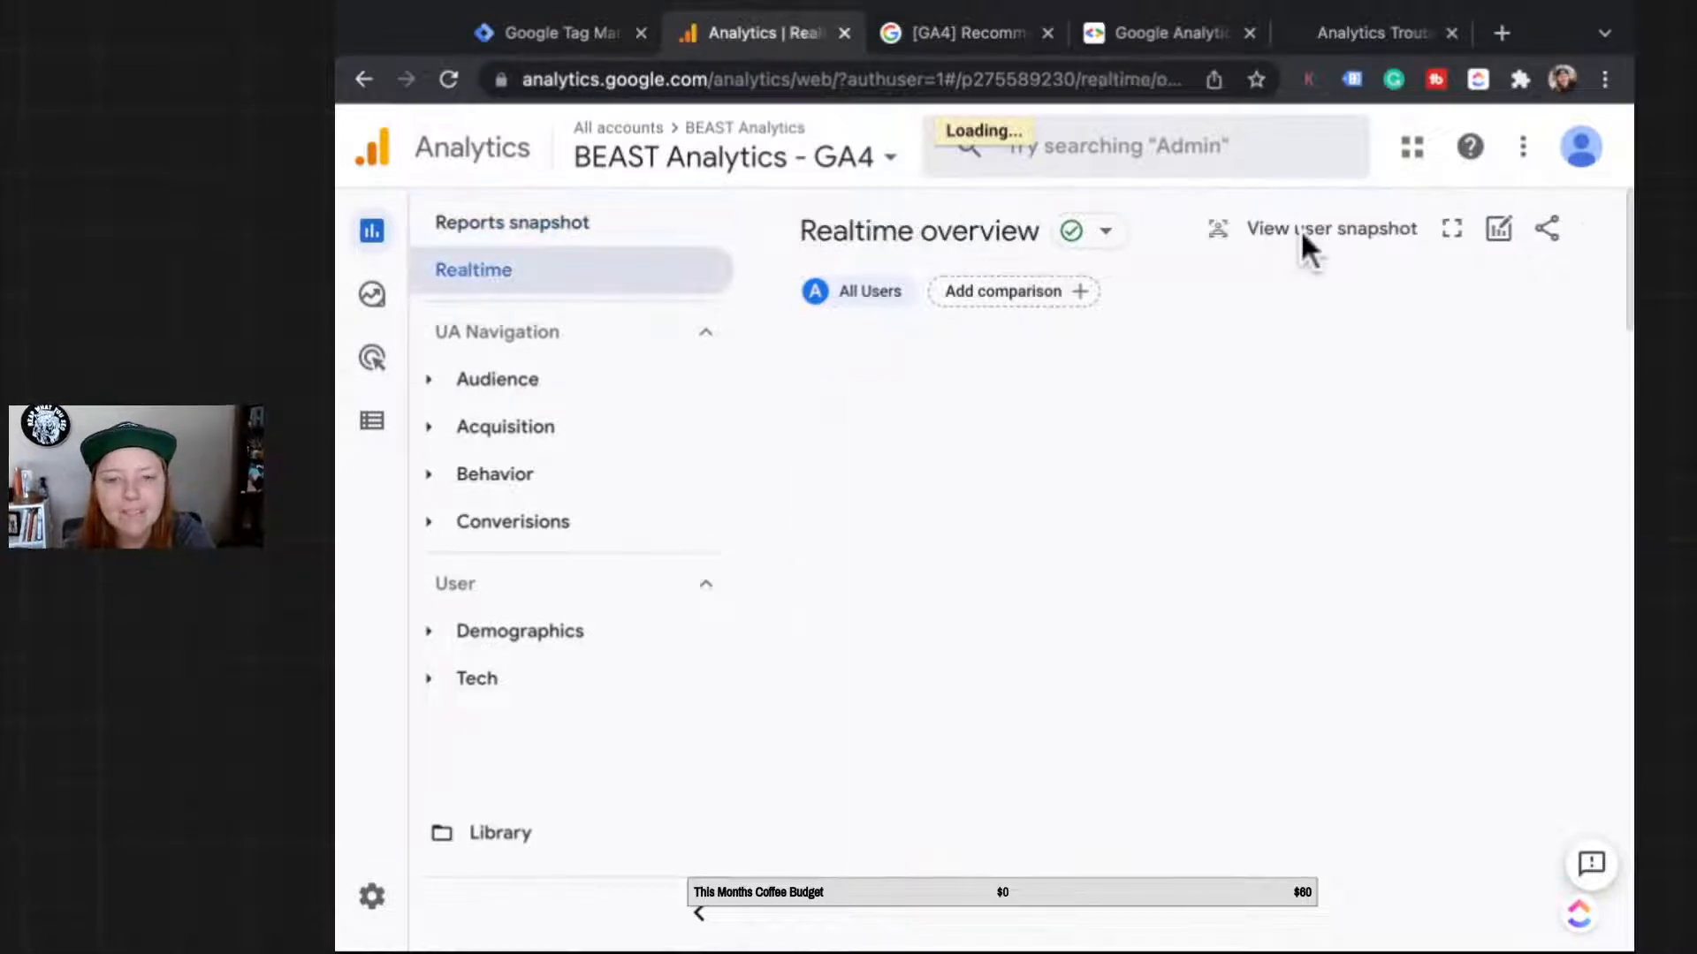
scroll(1301, 230, "down", 2)
scroll(1301, 230, "down", 10)
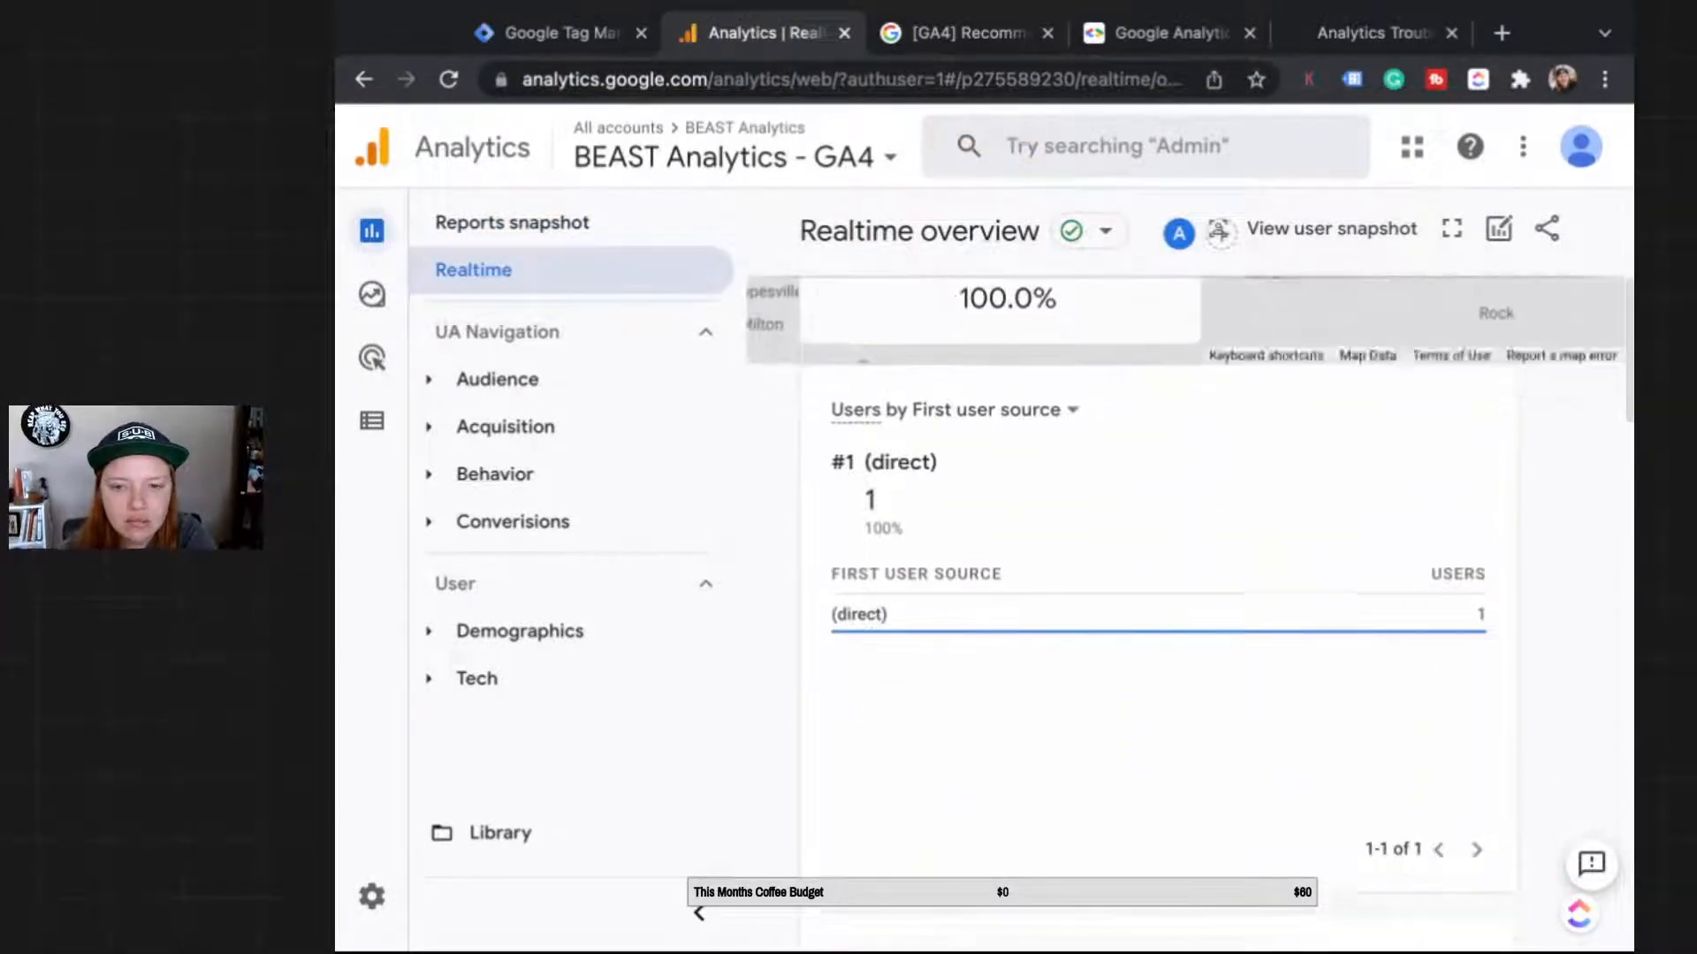
scroll(1301, 452, "down", 10)
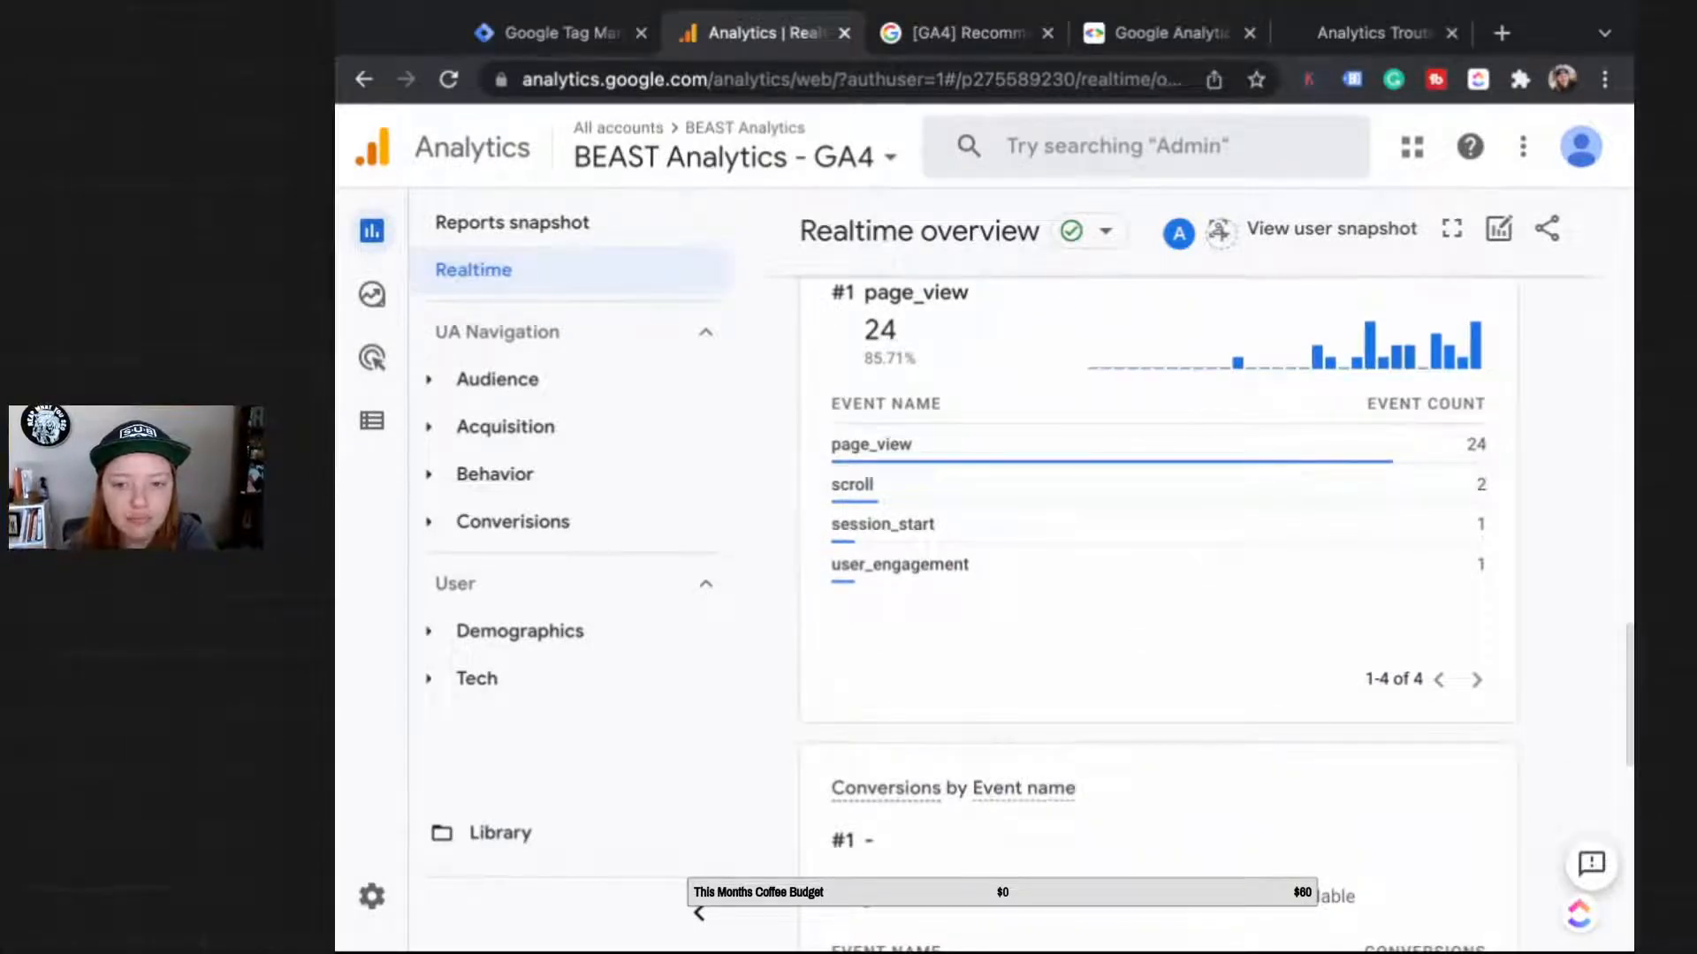
left_click(448, 79)
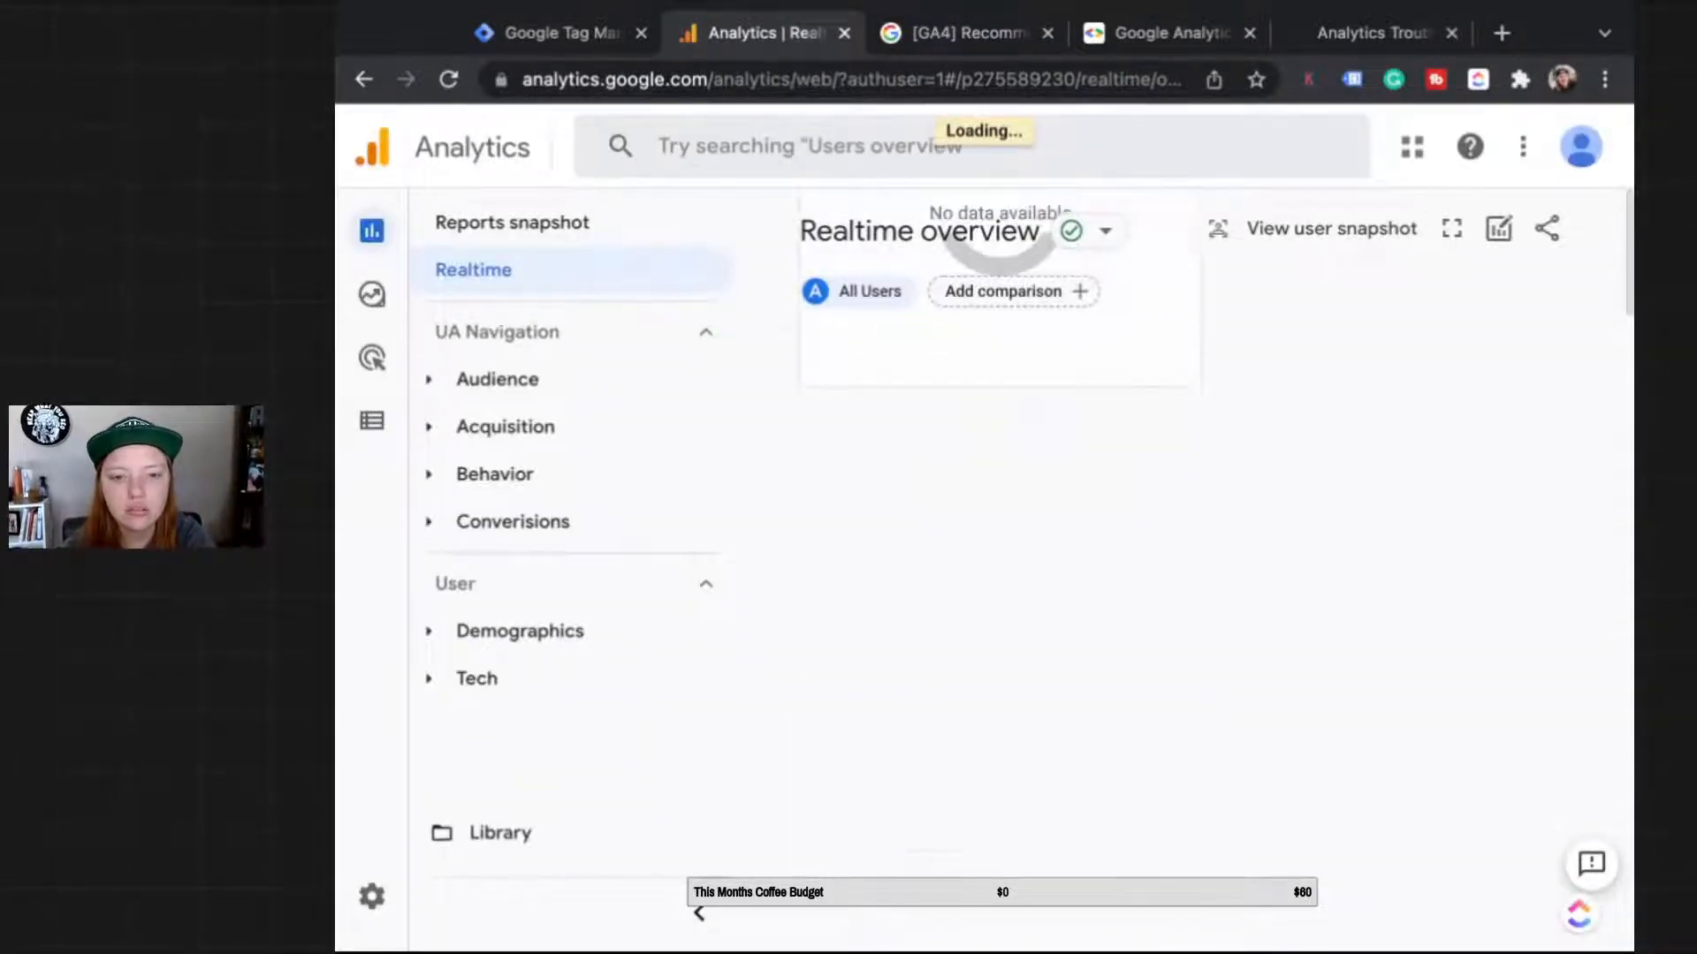
scroll(1096, 618, "down", 15)
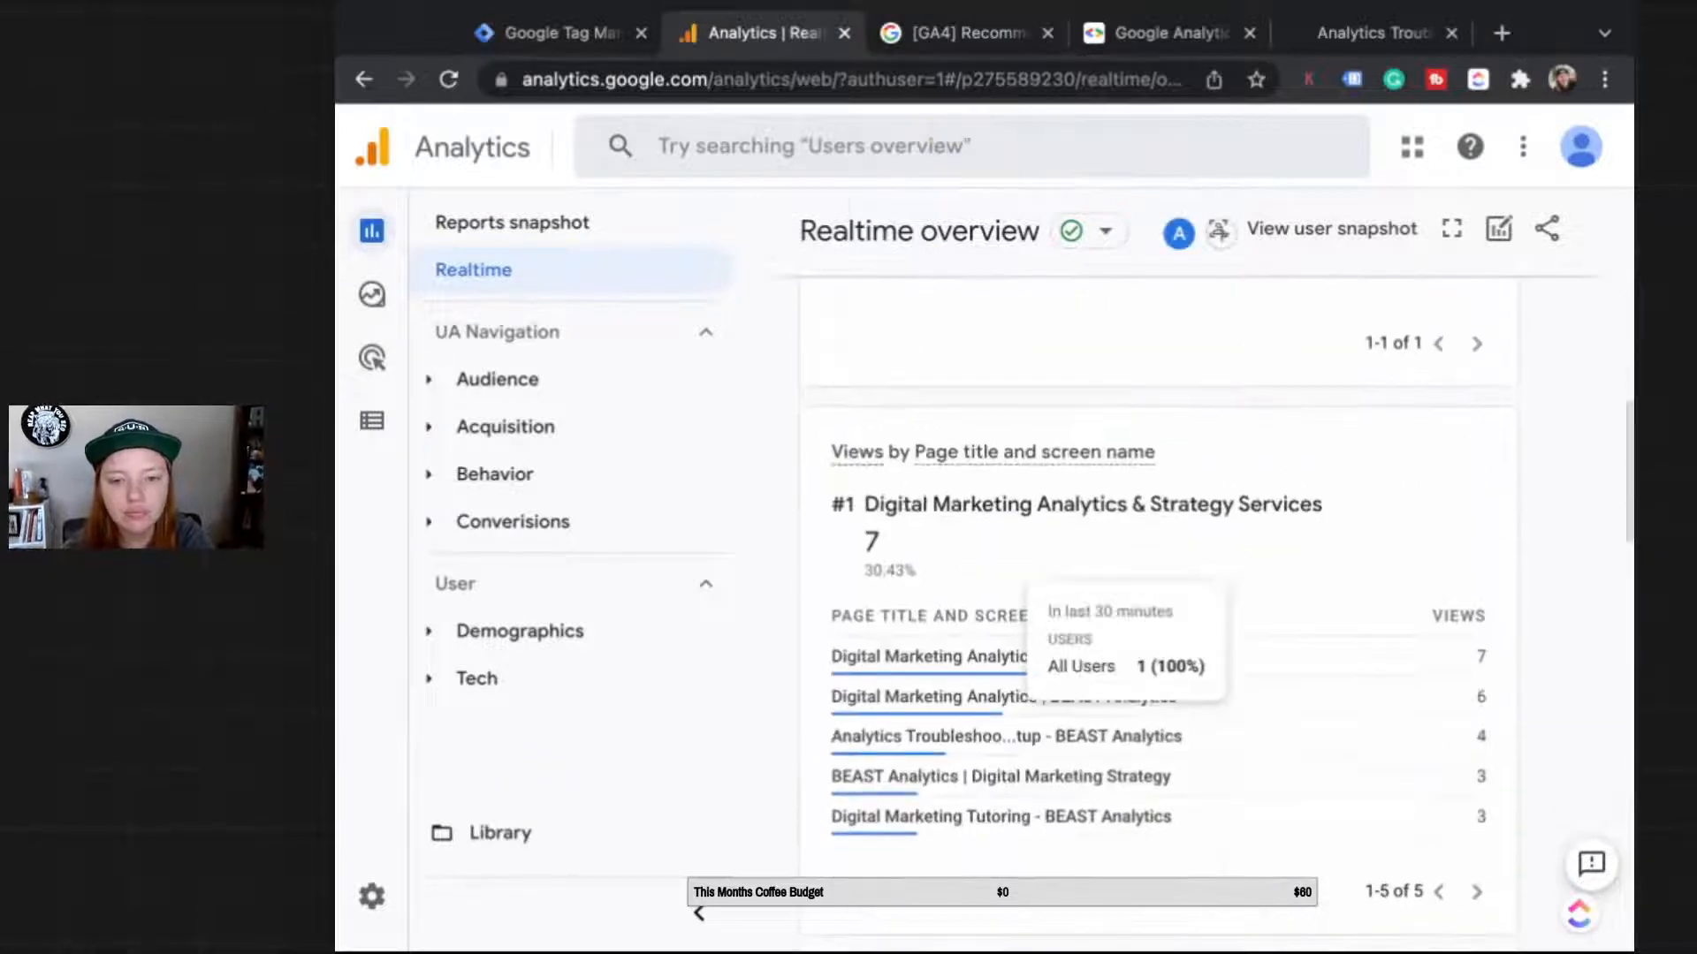
scroll(1096, 619, "down", 6)
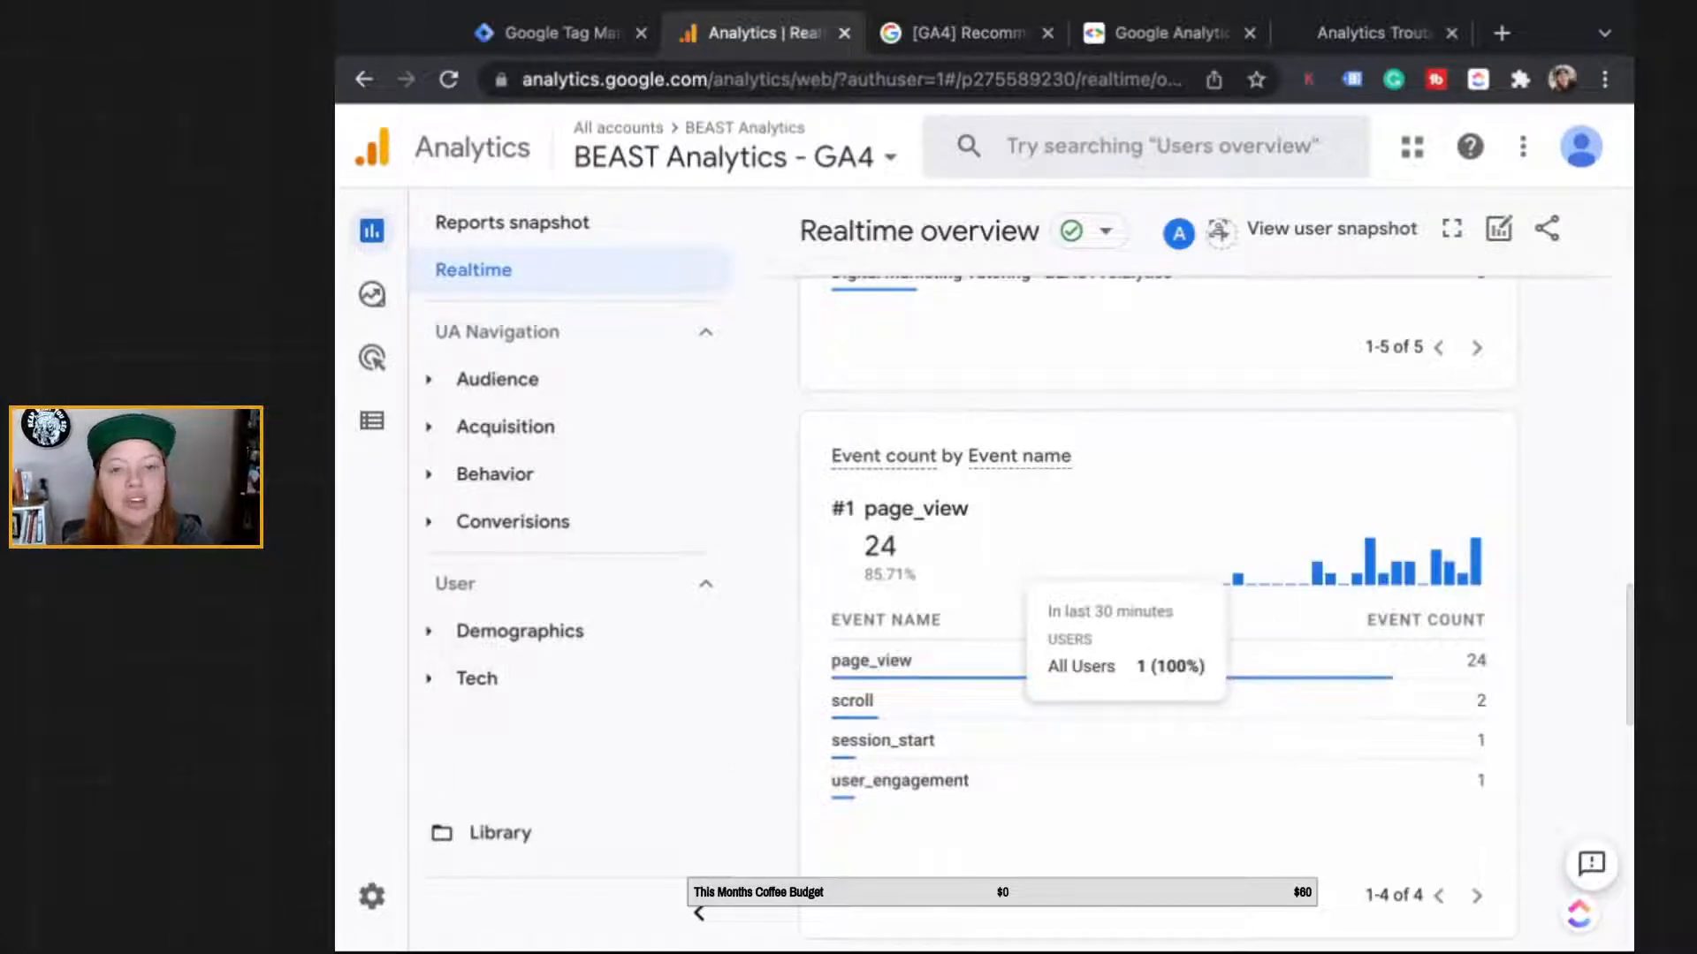
left_click(552, 33)
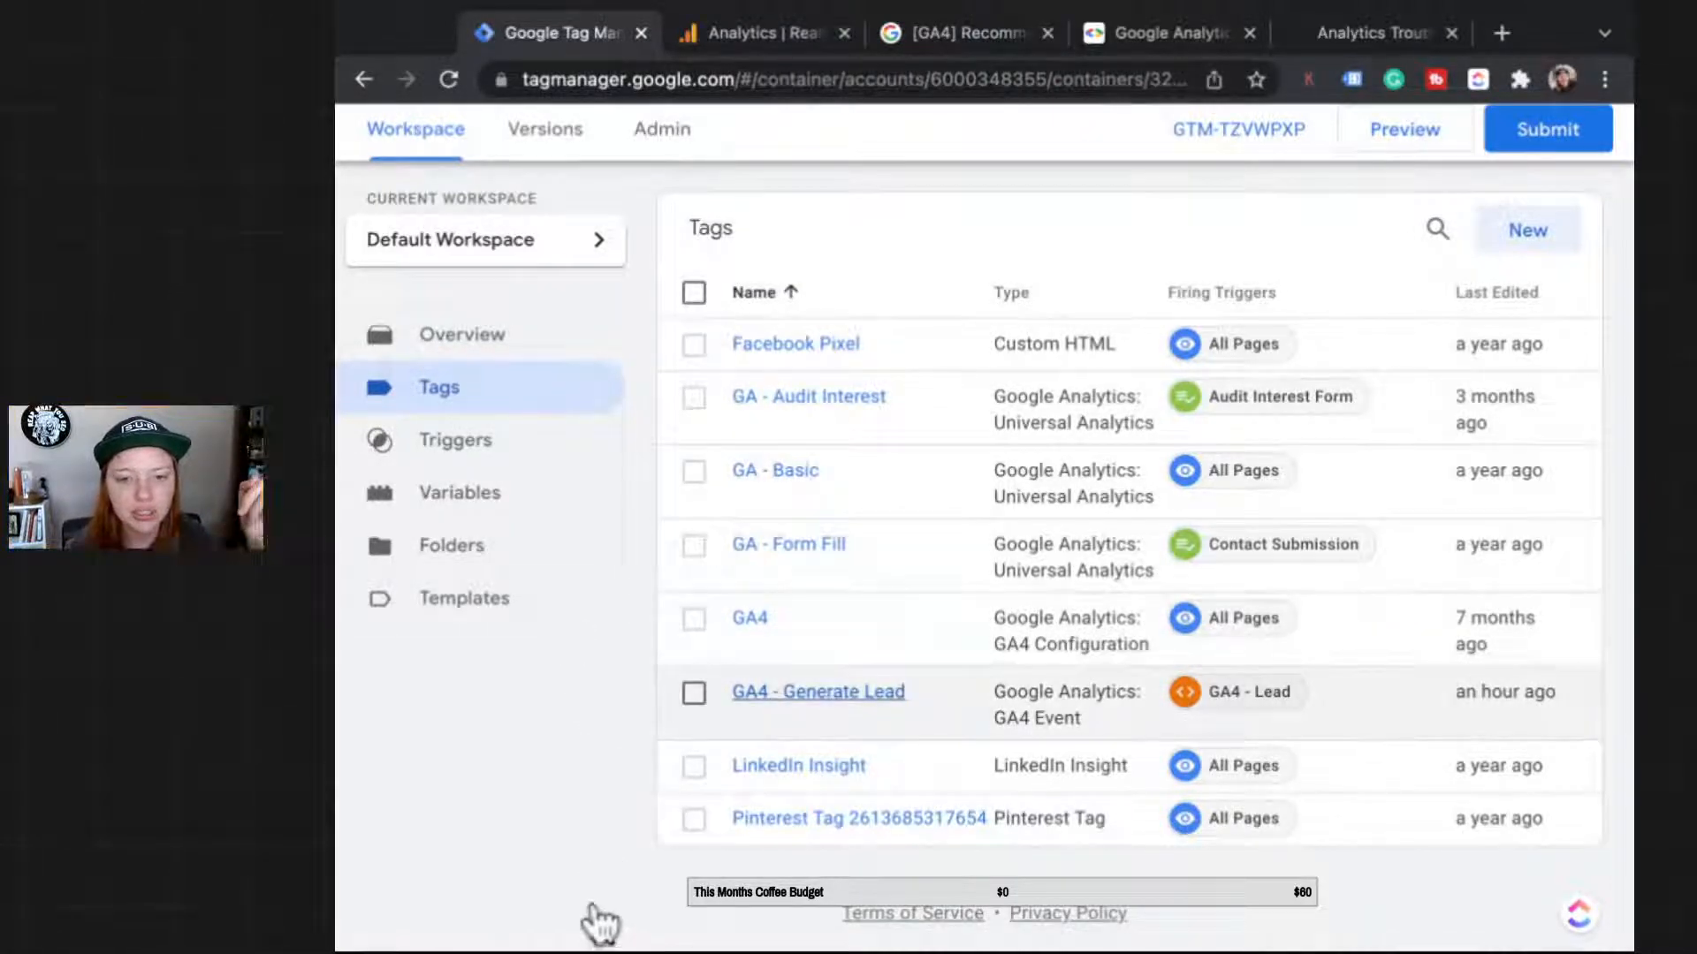
scroll(884, 94, "up", 2)
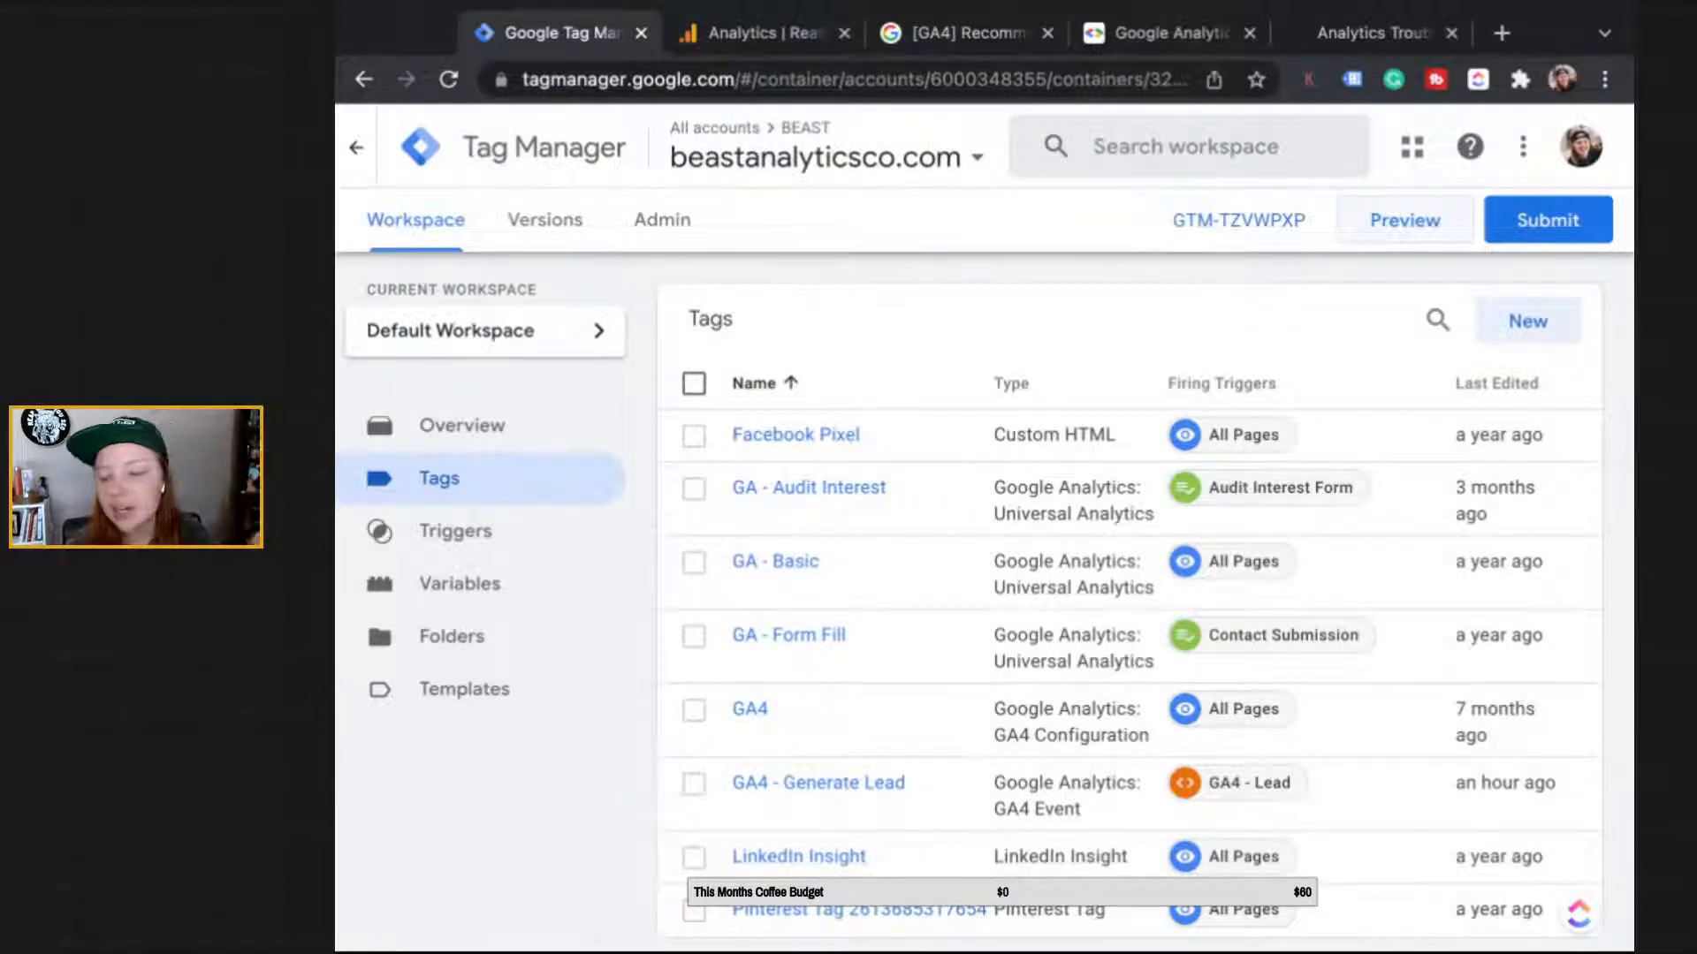
left_click(1404, 221)
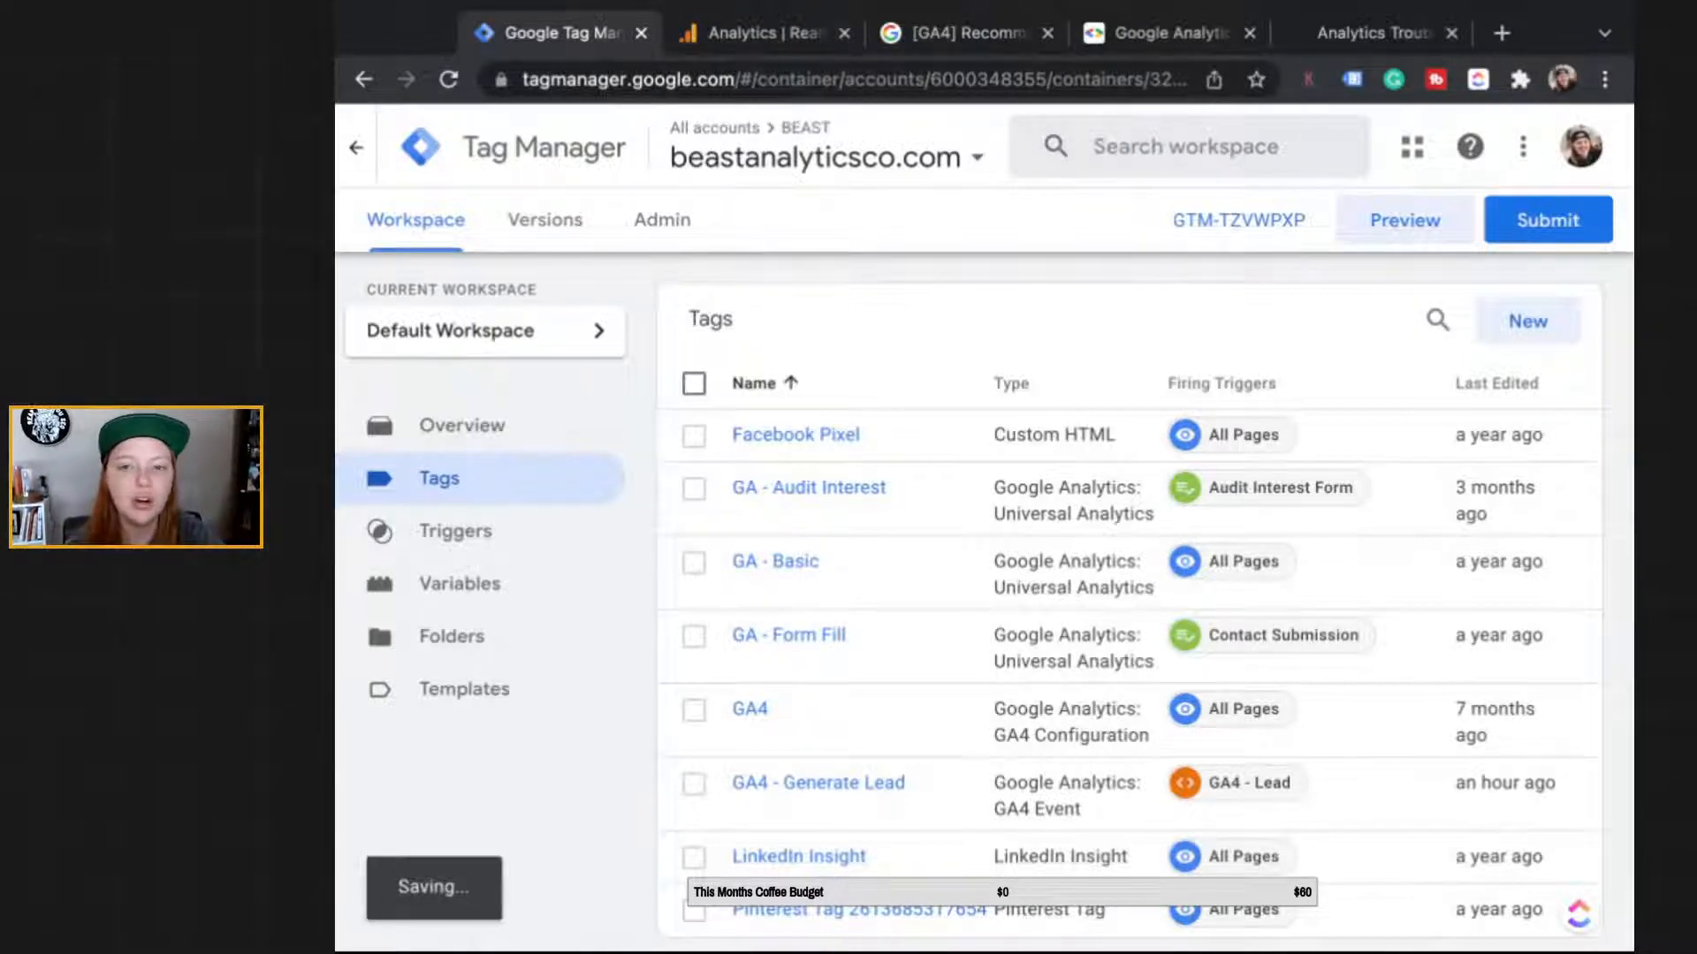
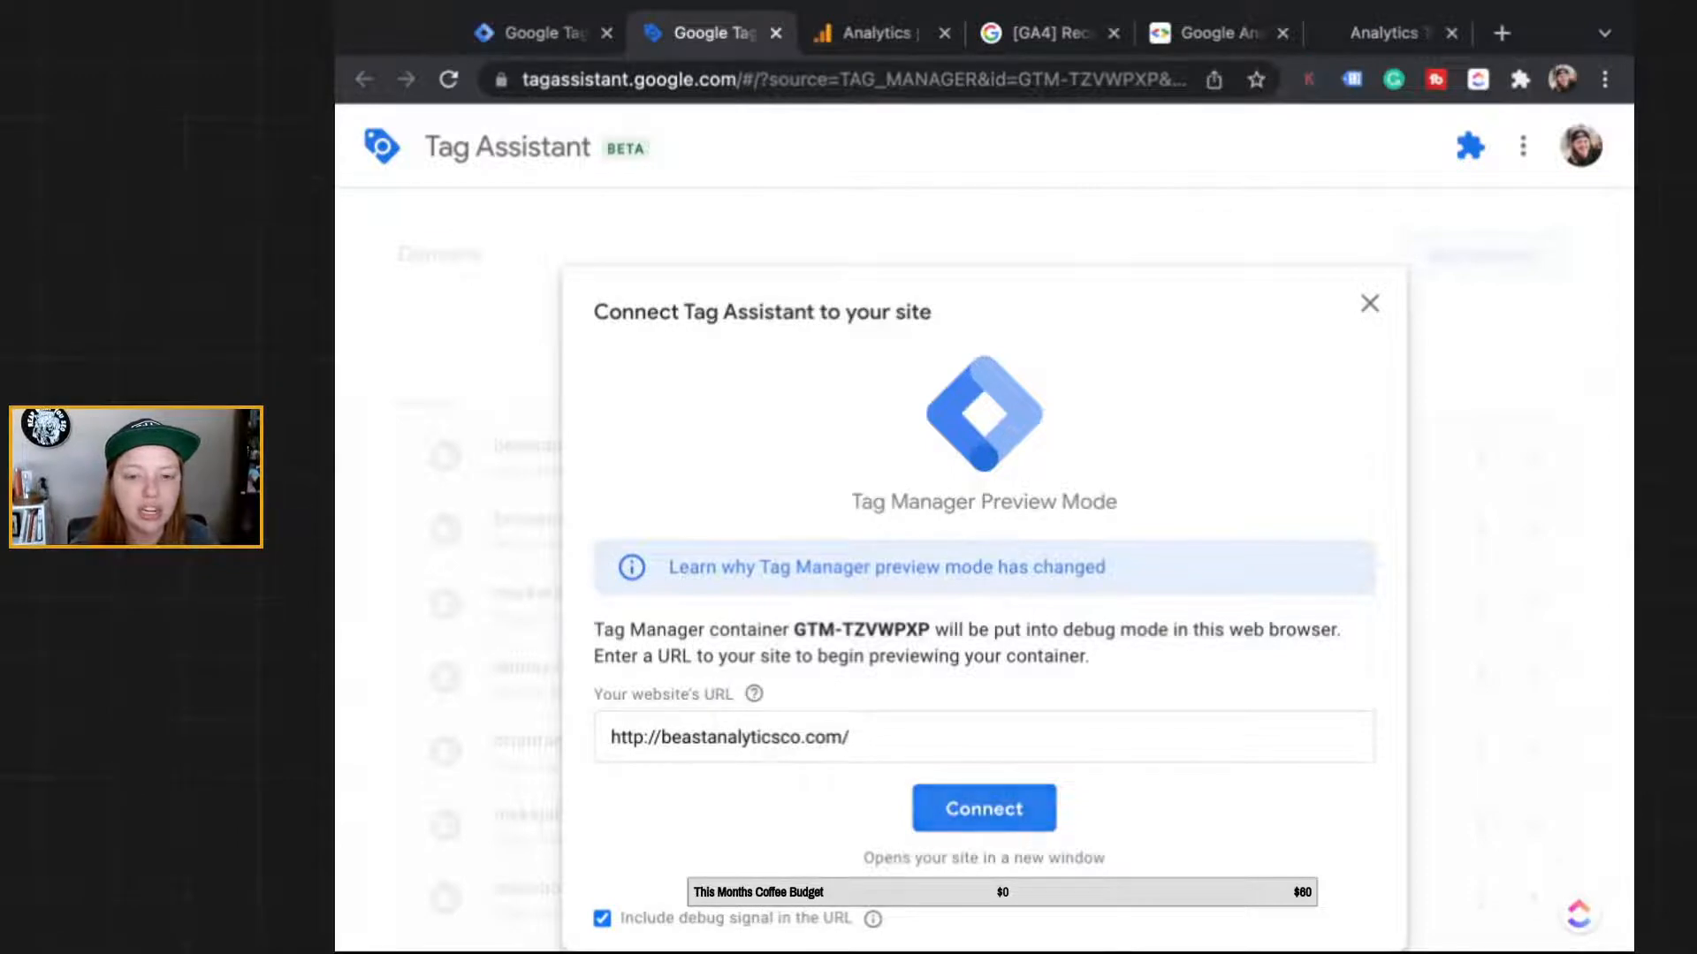
Step: Connect Tag Assistant to beastanalyticsco.com and scroll through the site in debug mode
left_click(984, 809)
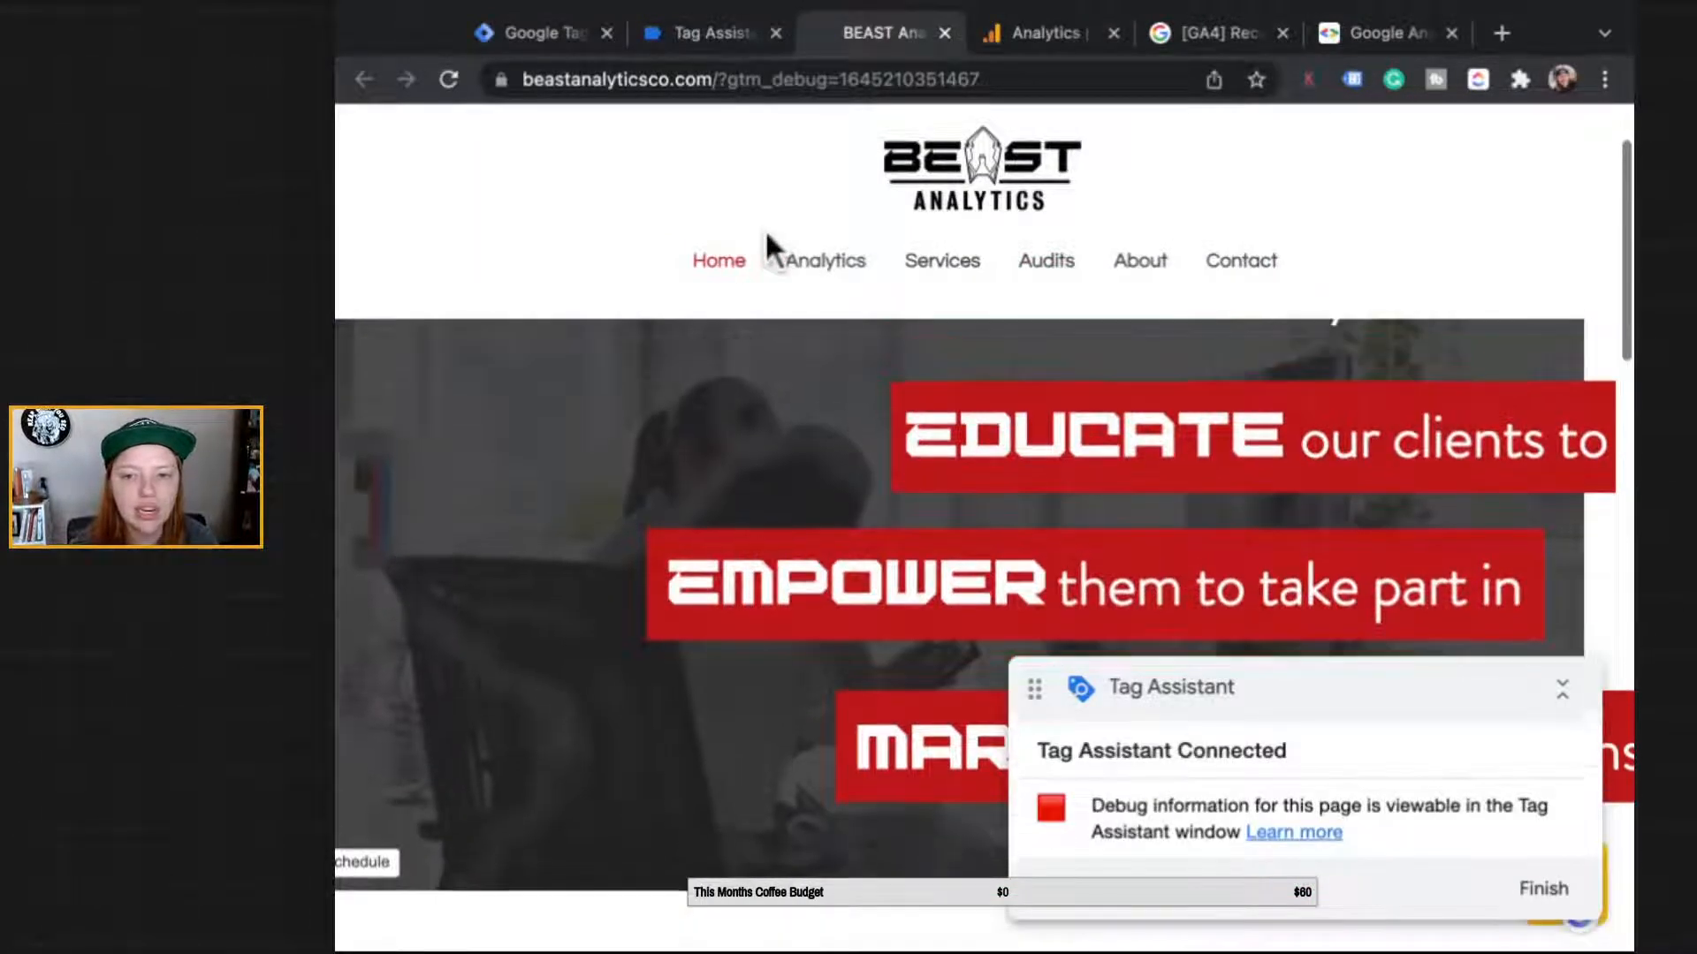
scroll(765, 230, "down", 3)
scroll(702, 511, "down", 5)
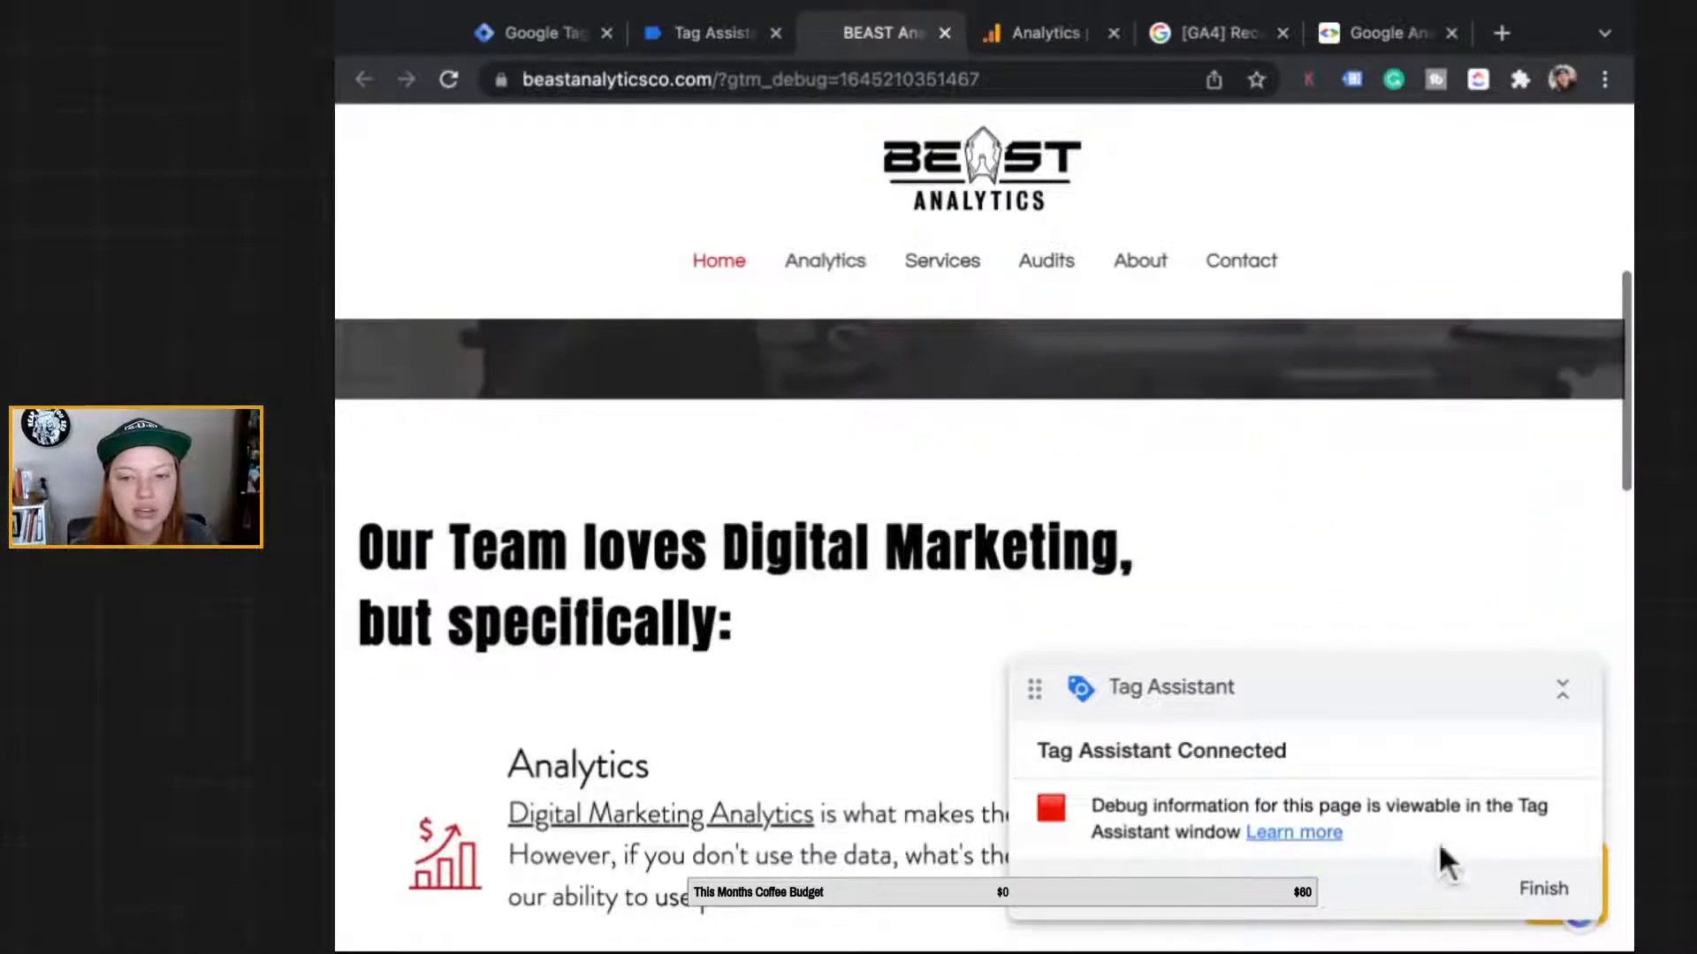
scroll(1394, 557, "down", 3)
scroll(1392, 552, "down", 2)
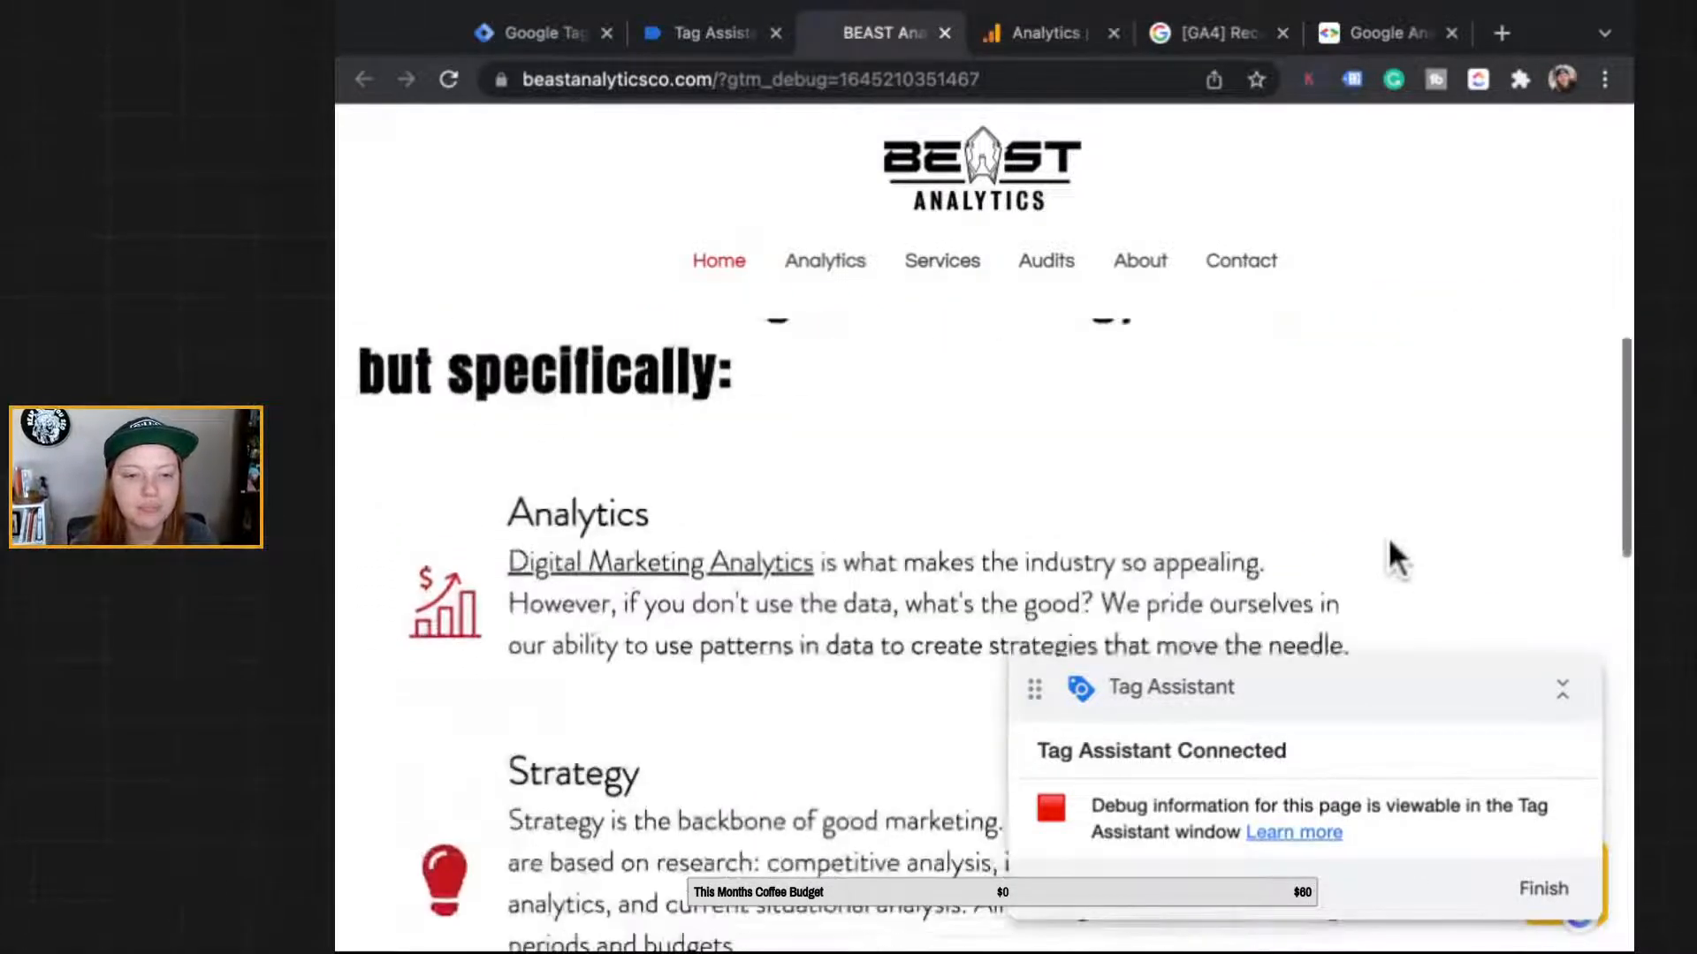
scroll(499, 707, "down", 5)
scroll(486, 928, "up", 2)
scroll(416, 681, "up", 3)
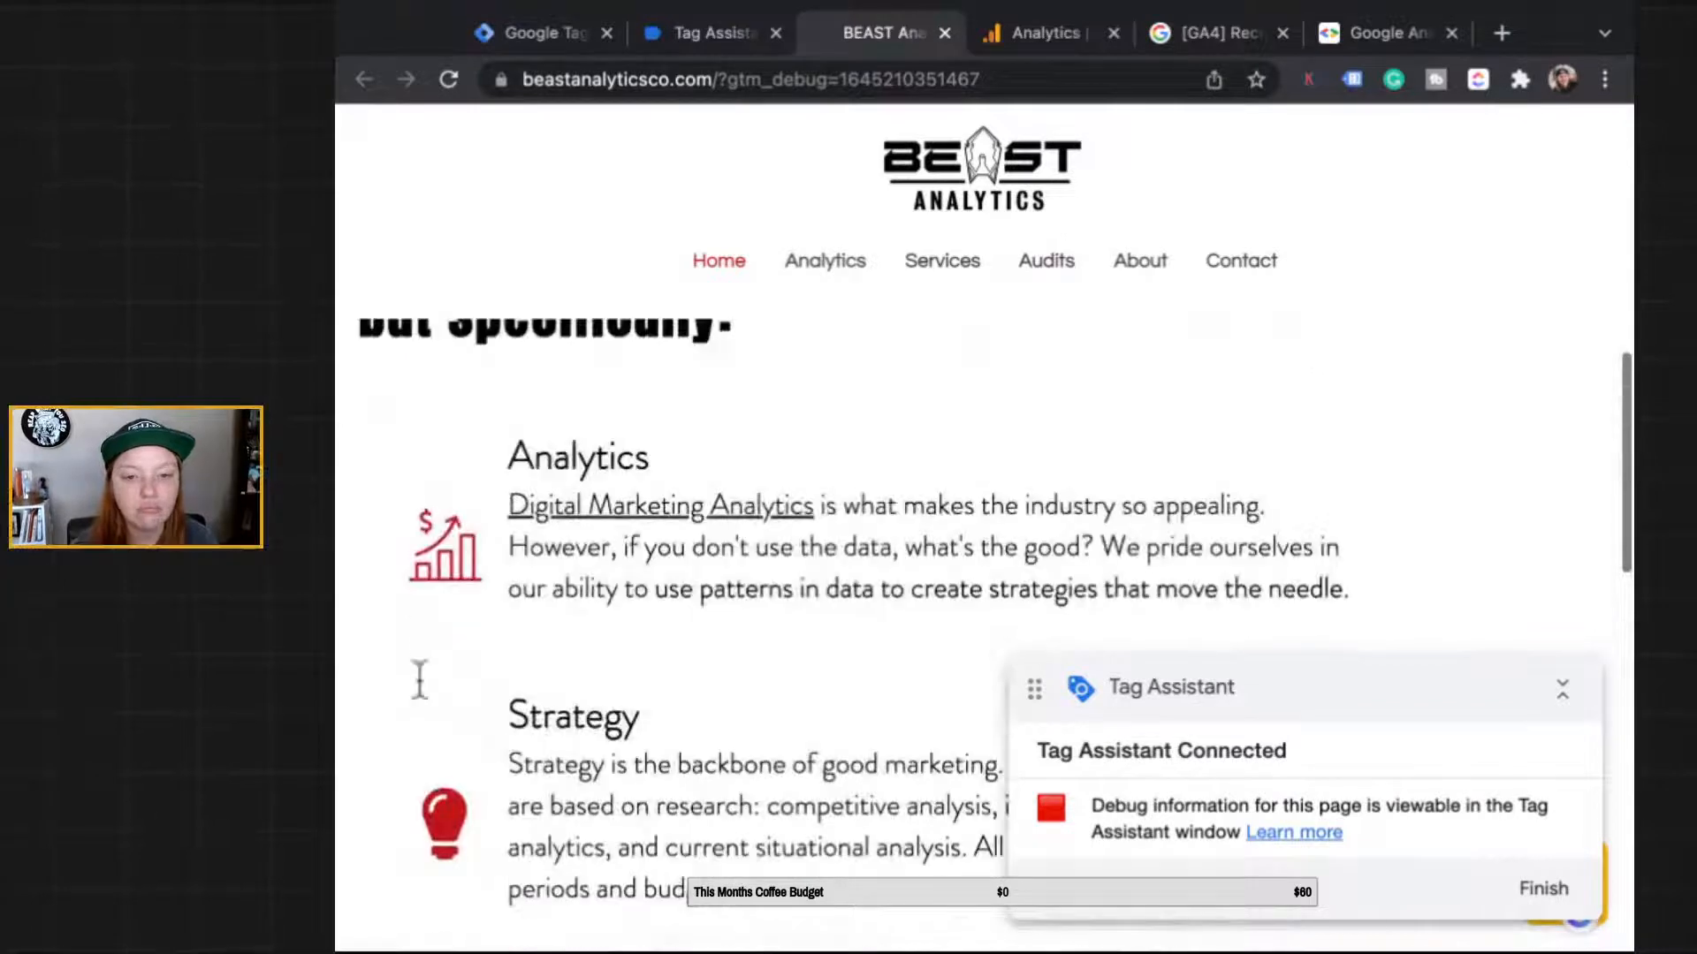
scroll(420, 598, "down", 10)
scroll(336, 603, "up", 2)
scroll(336, 603, "up", 1)
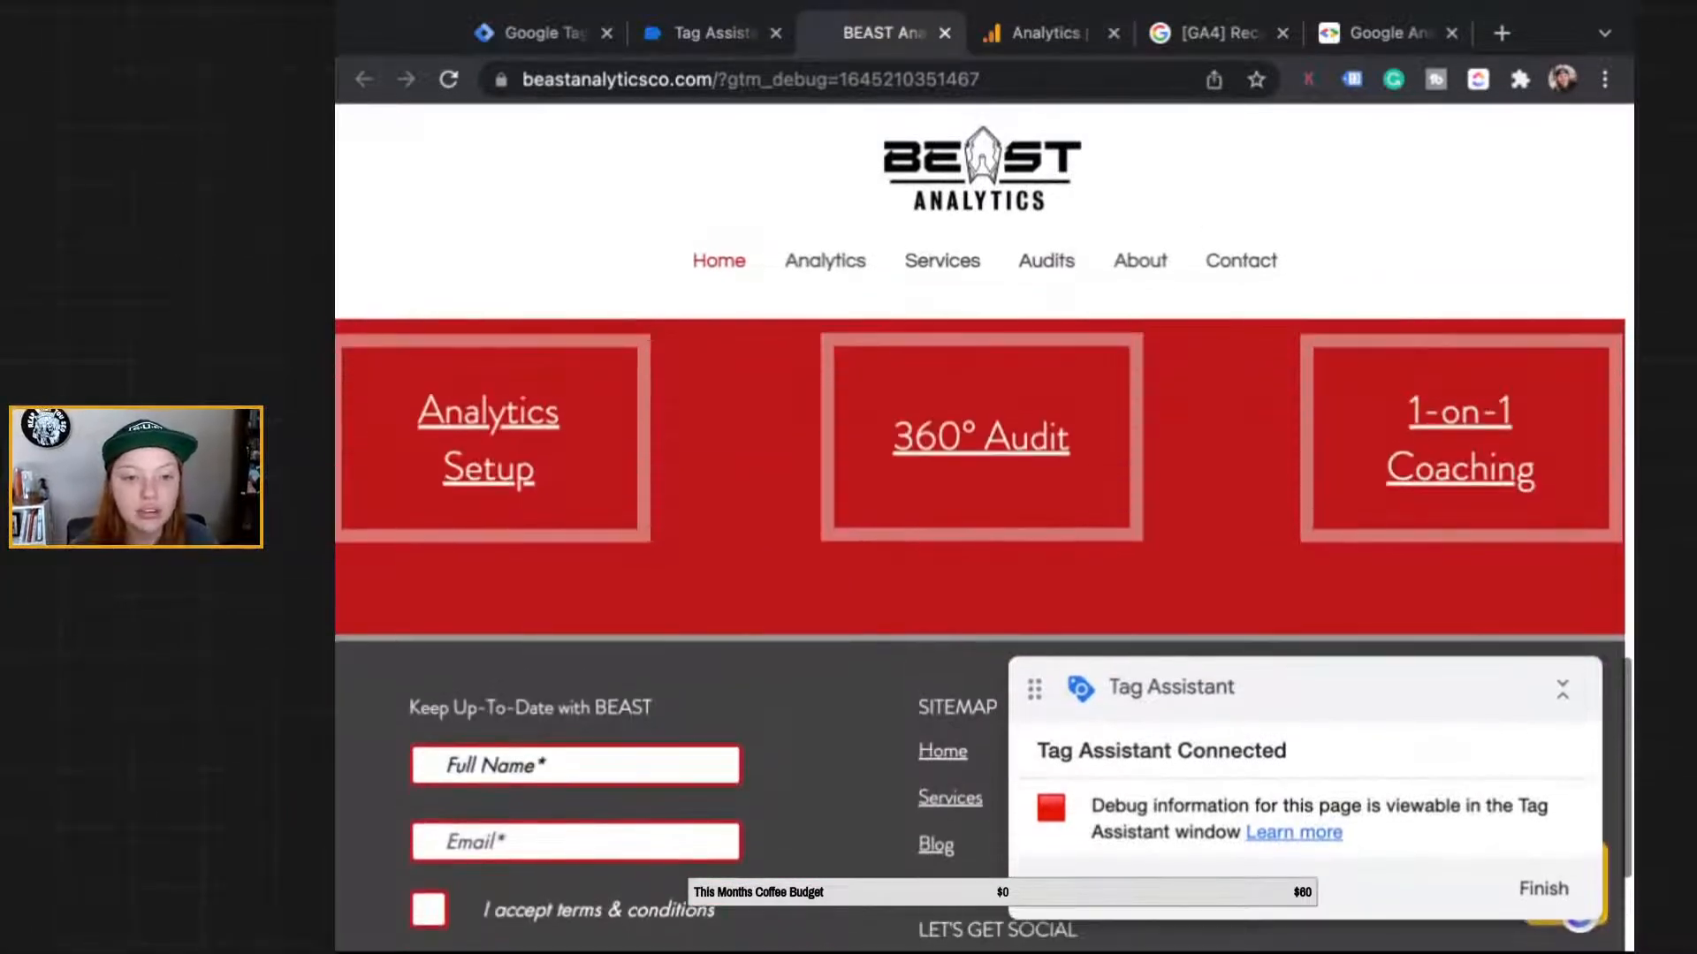
Step: On the 360° Audit page, submit the pop-up sign-up form with a name and email address
left_click(1058, 412)
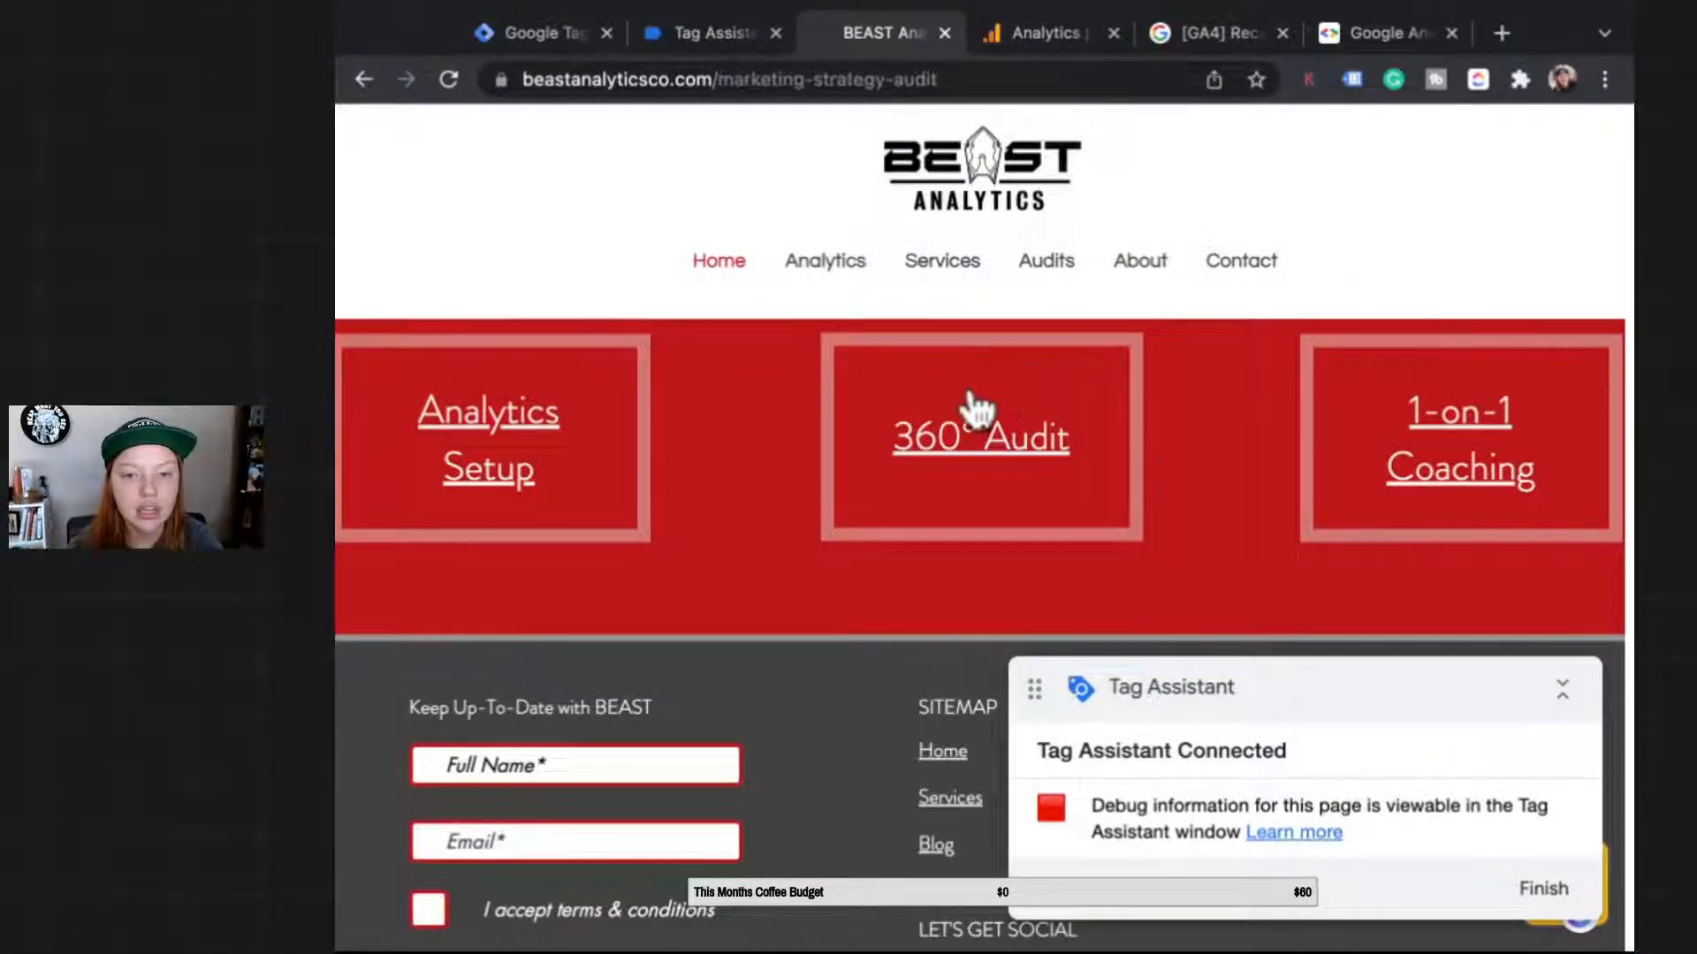
scroll(968, 442, "down", 2)
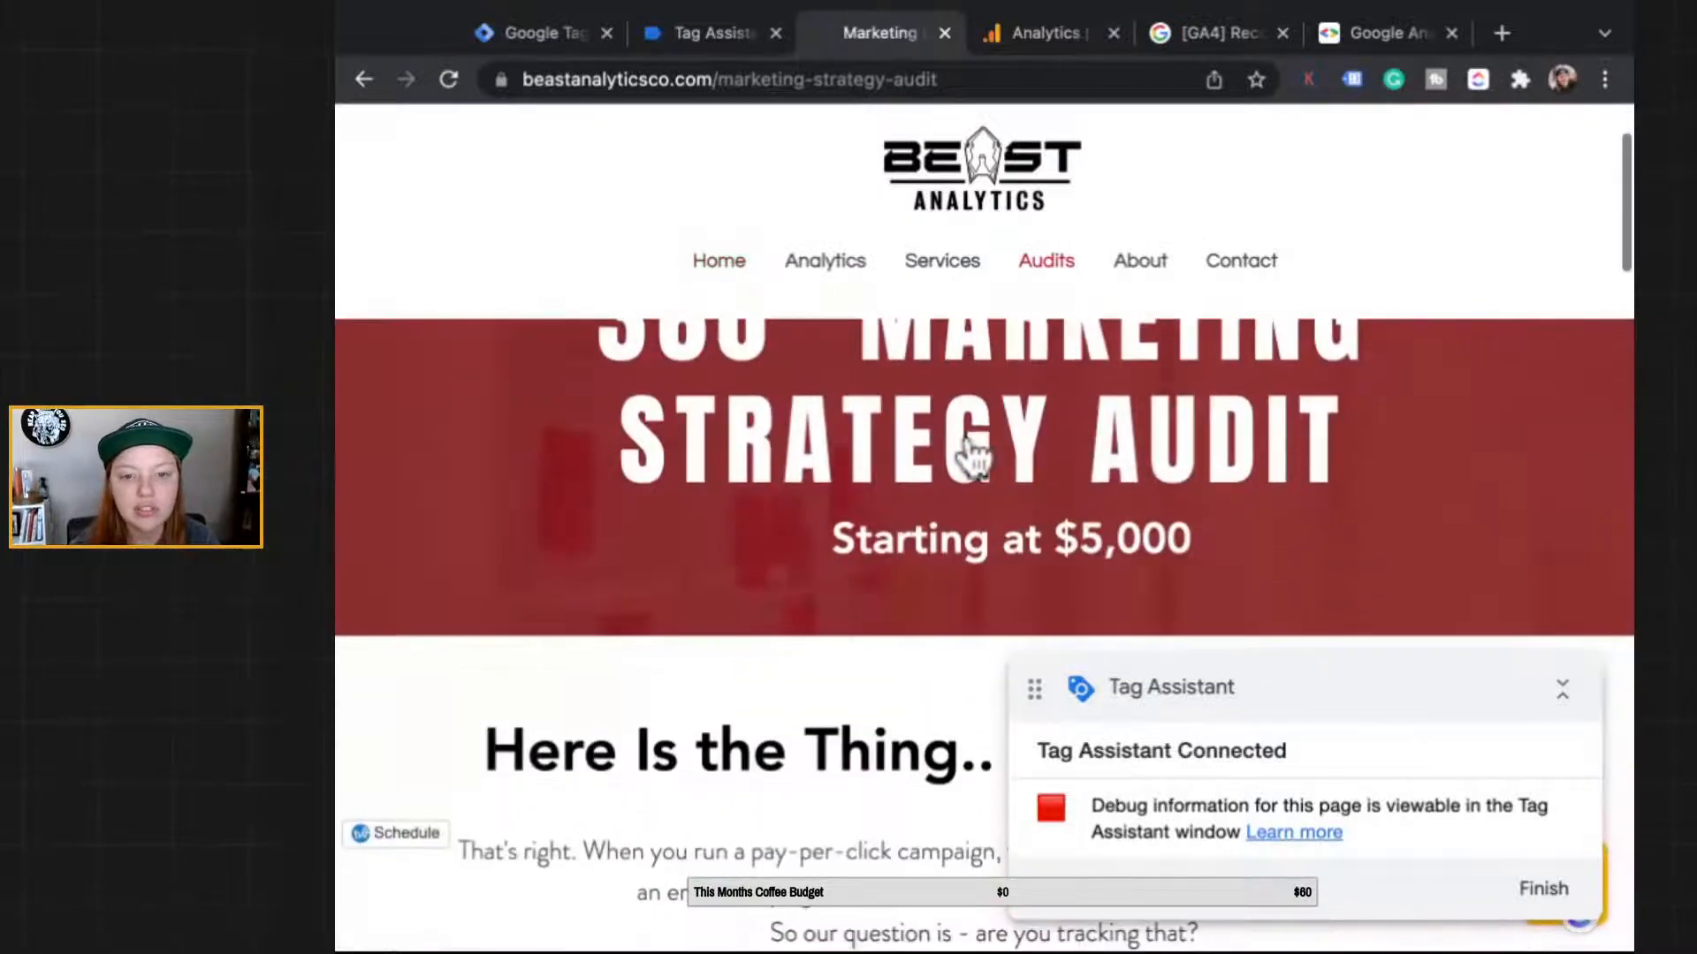
scroll(972, 455, "down", 10)
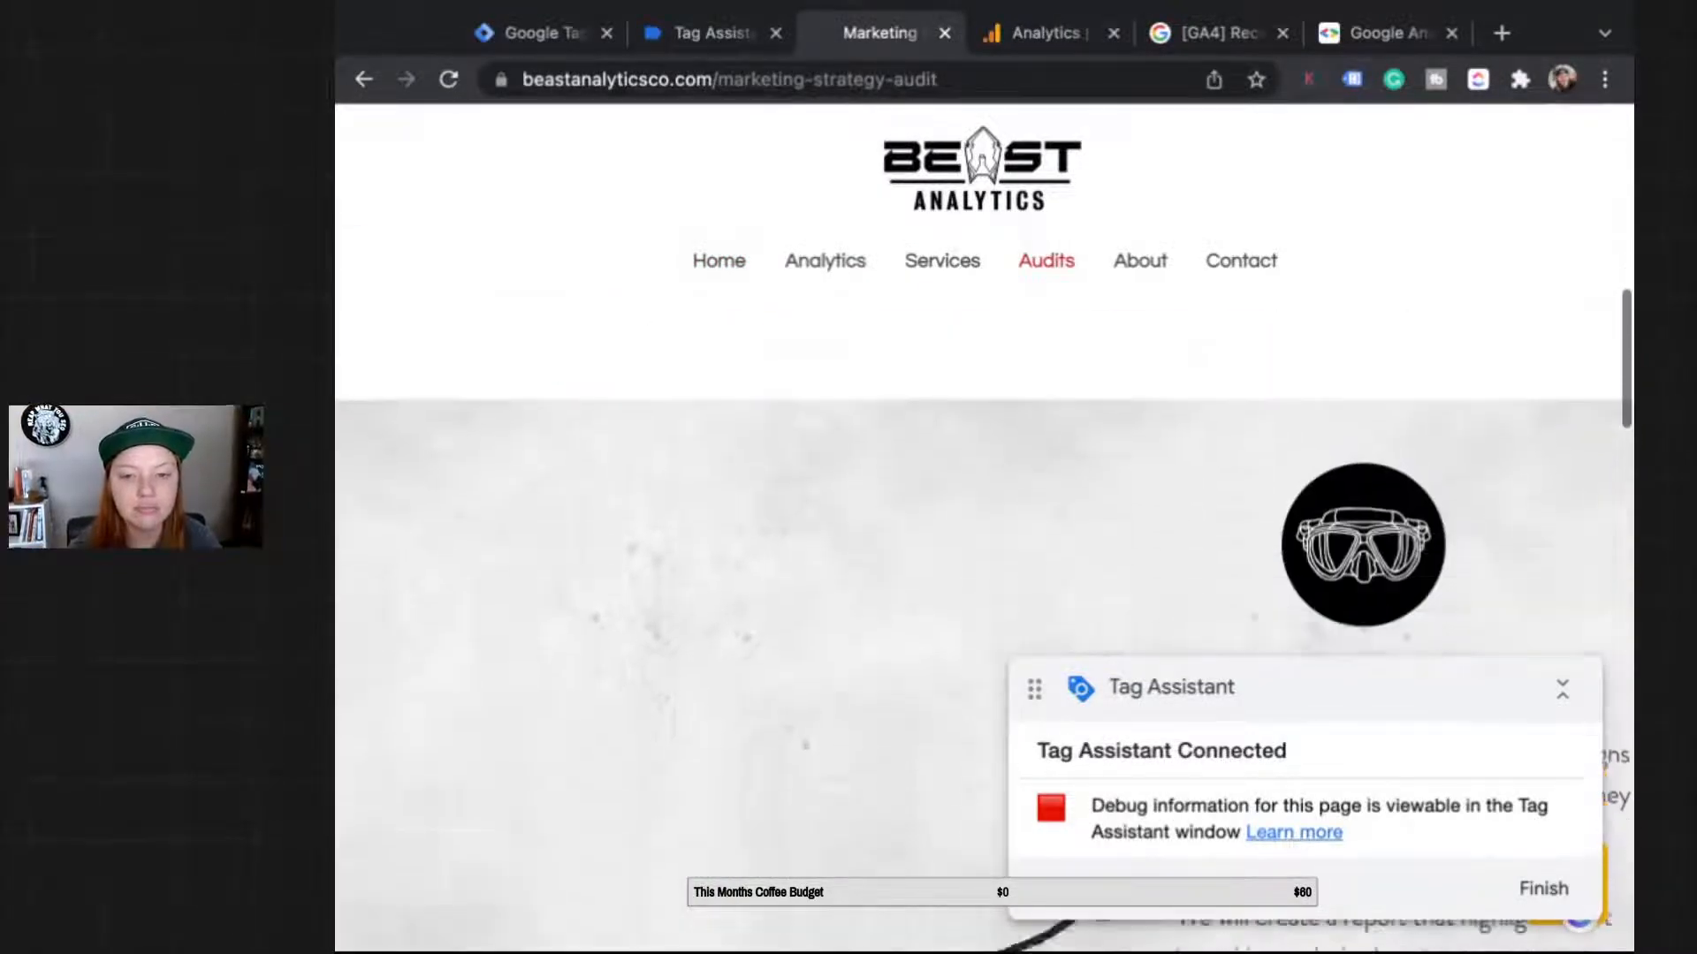
scroll(983, 637, "down", 15)
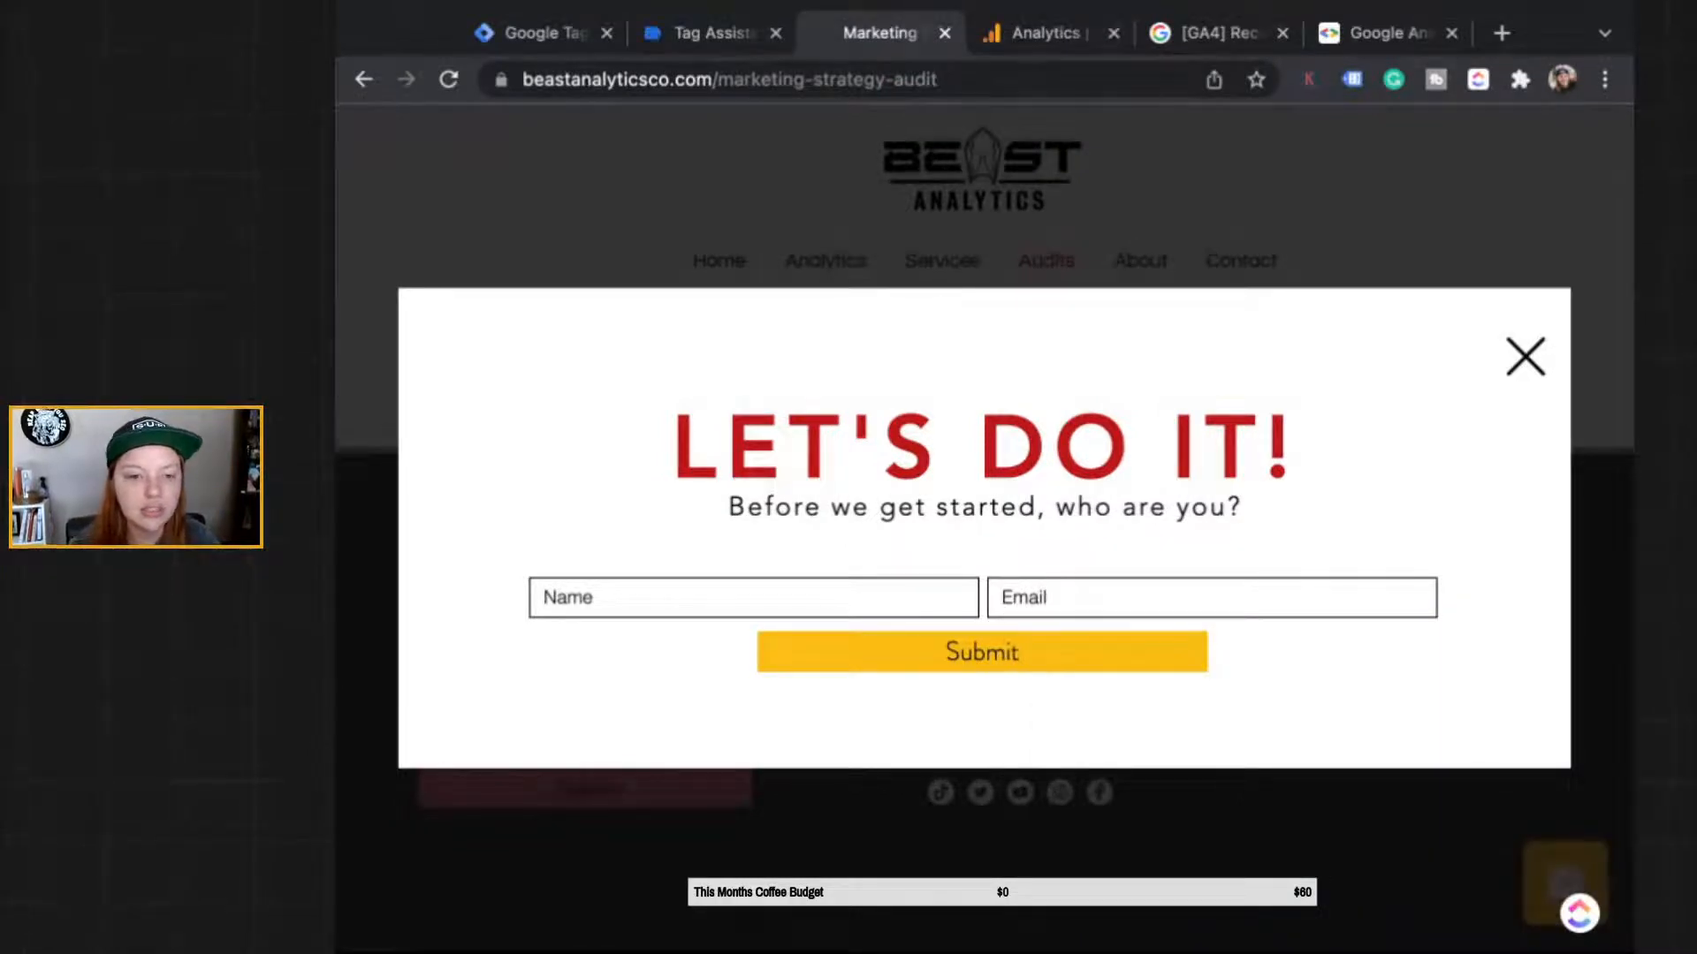
key("Tab")
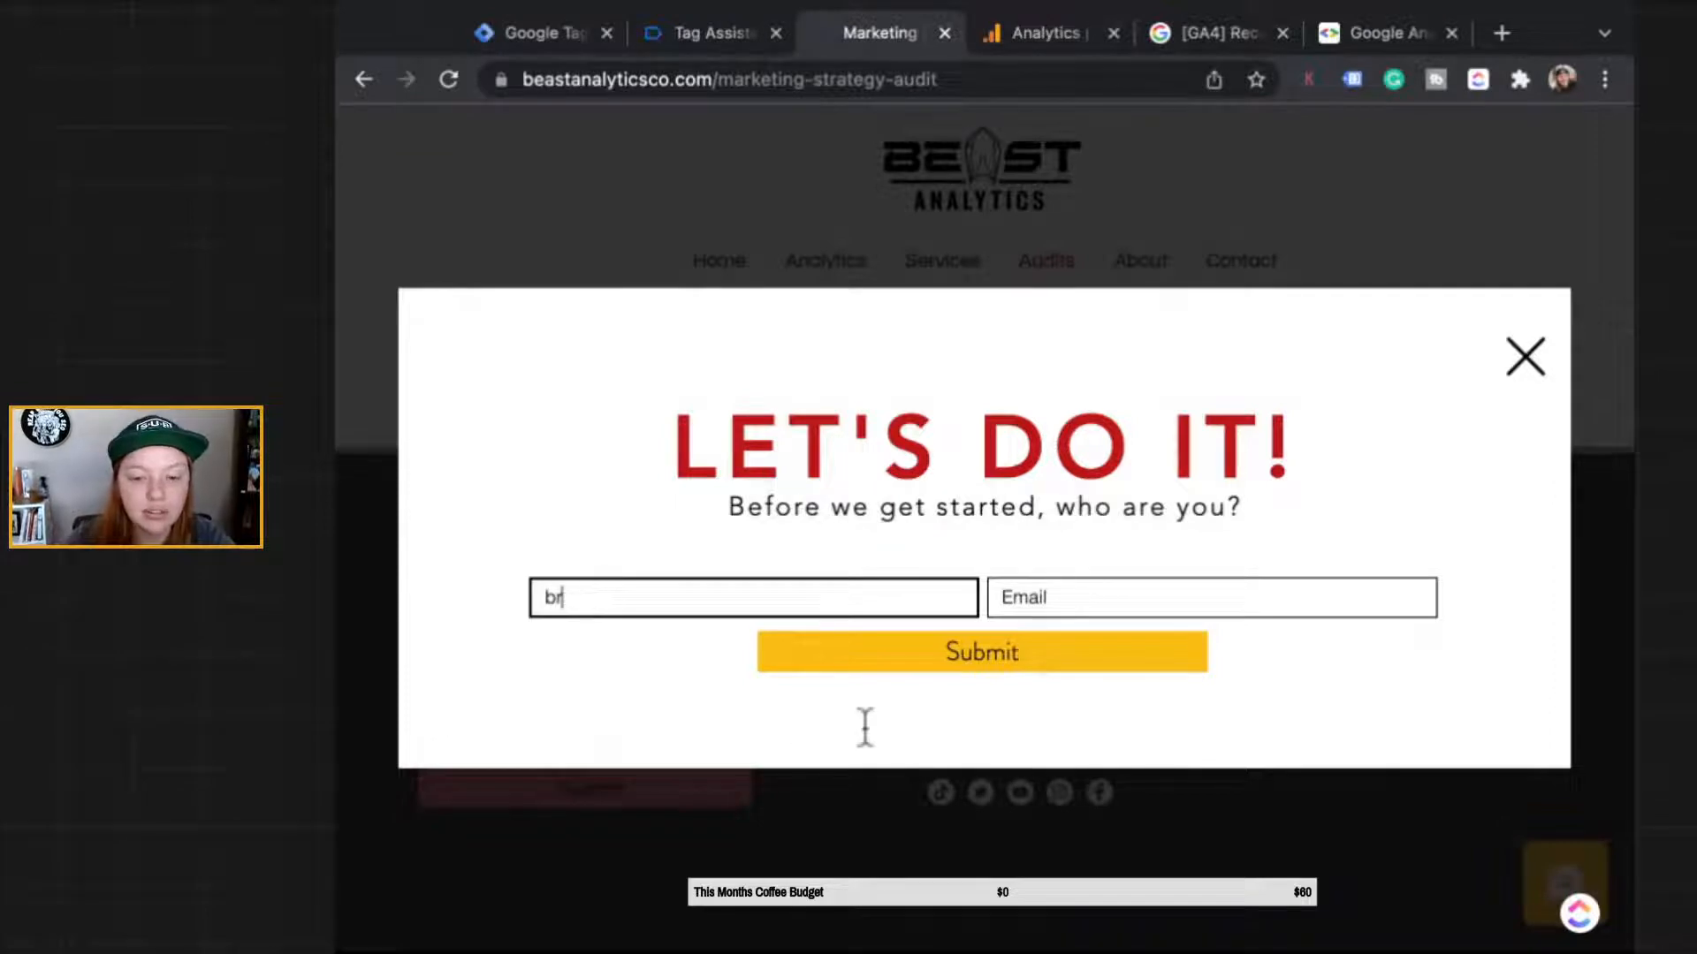
key("Tab")
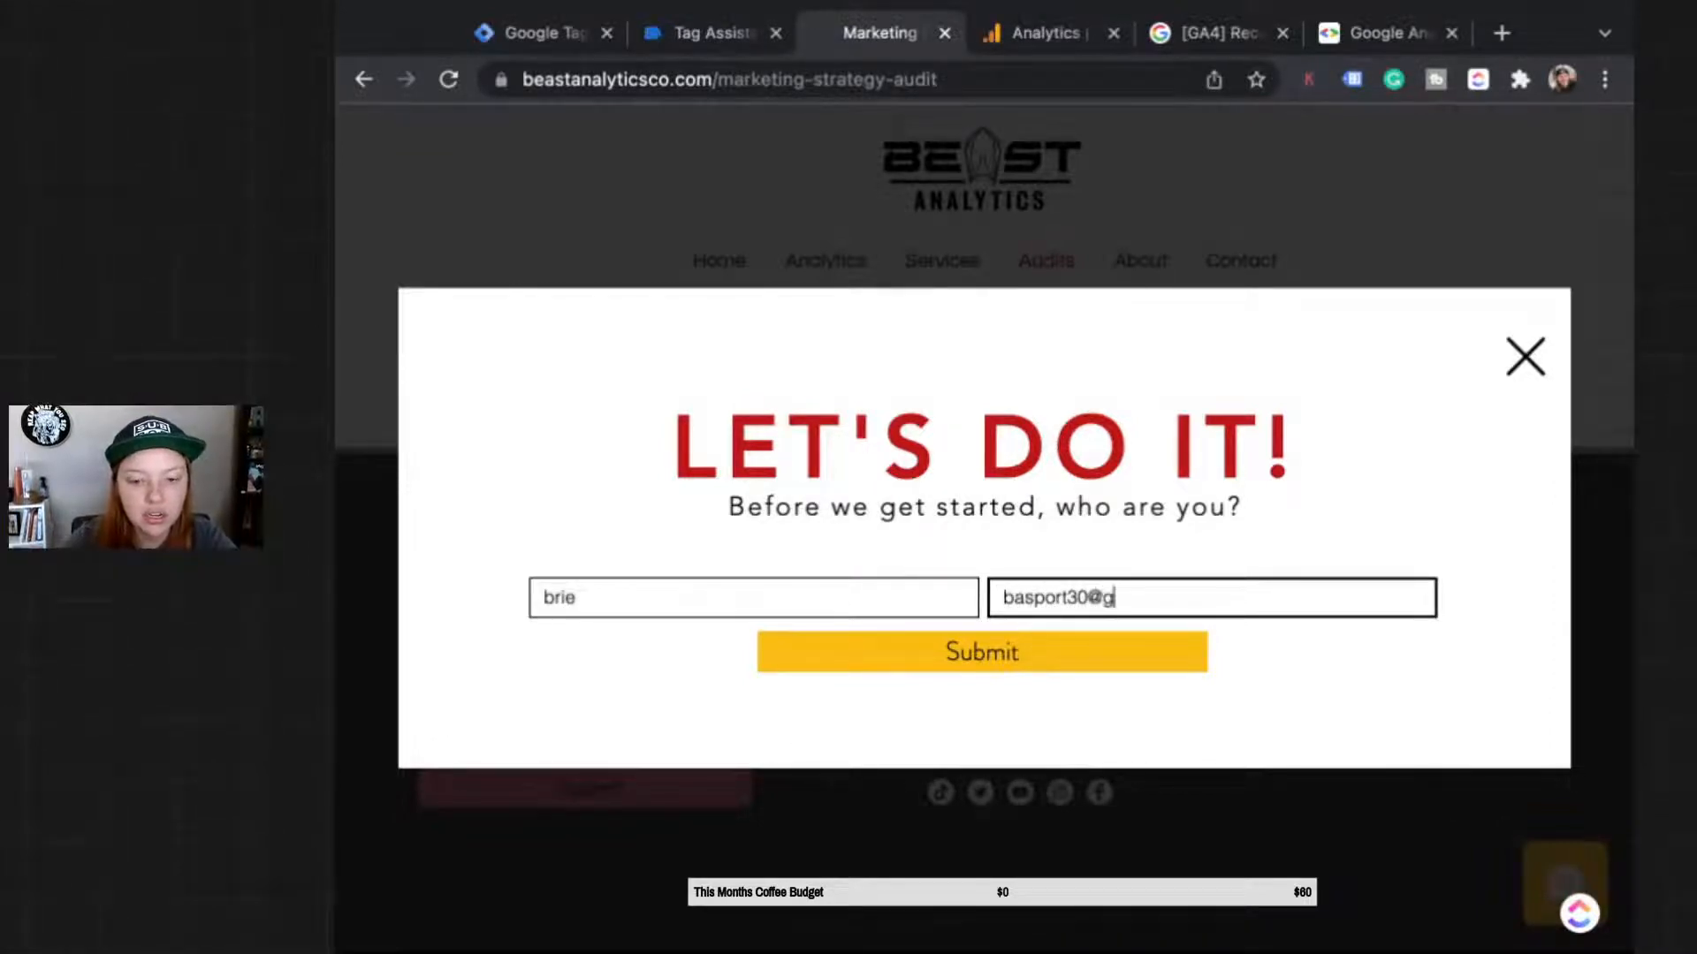
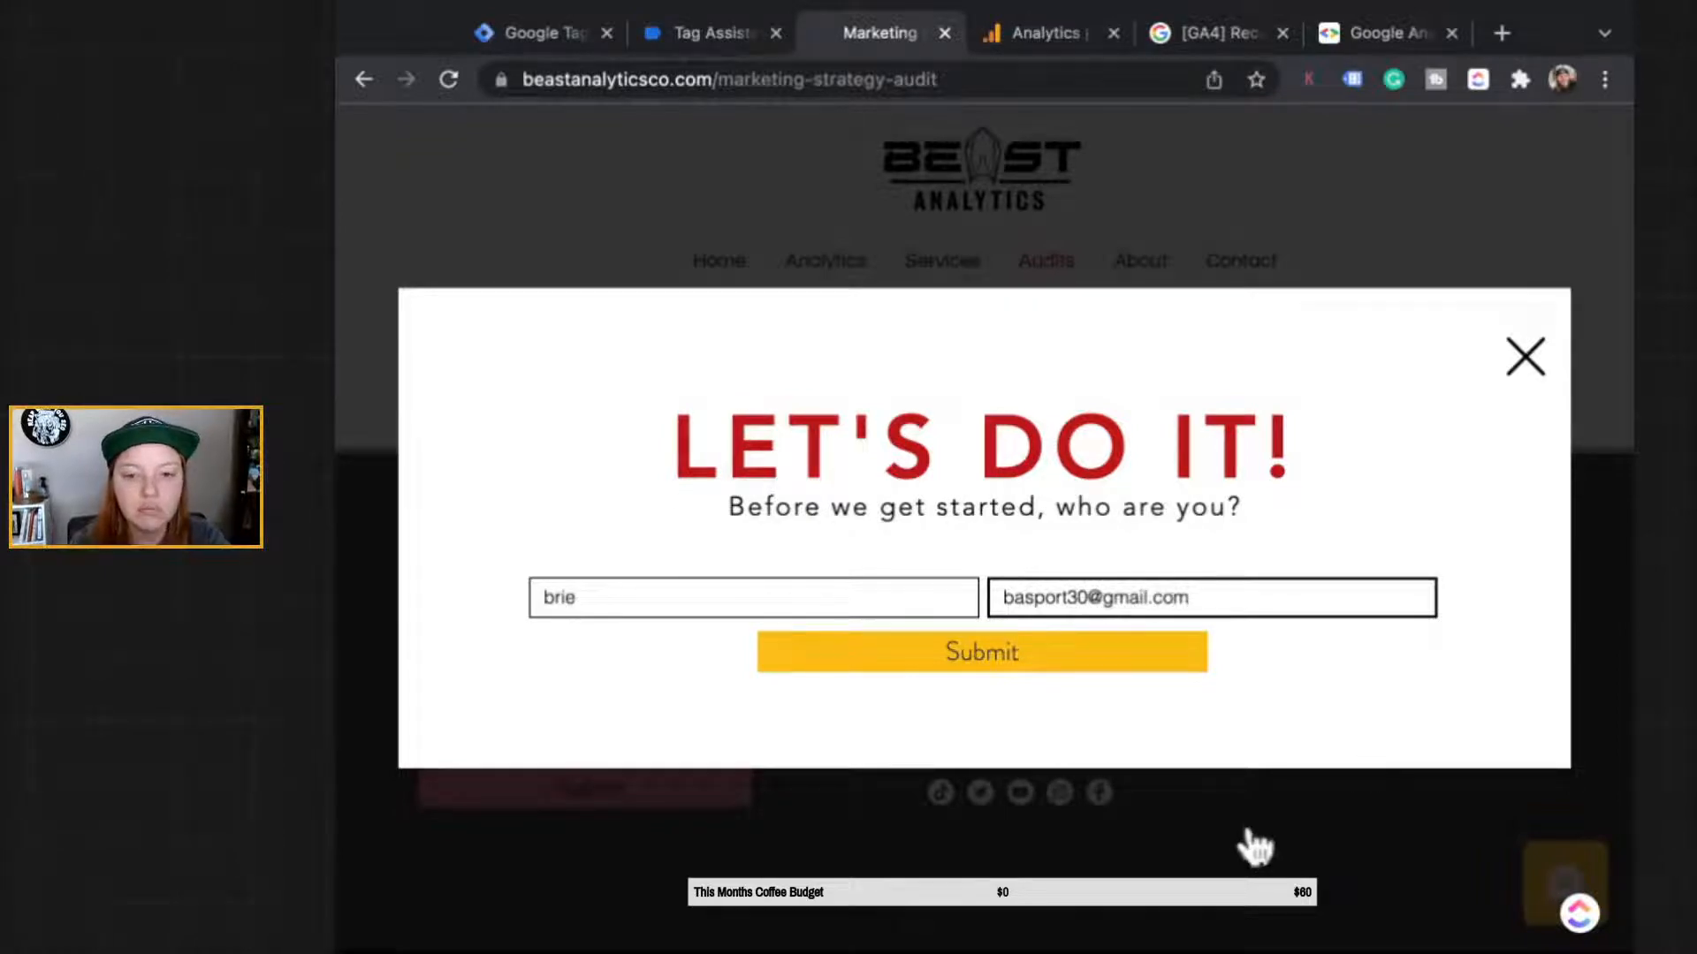
key("Return")
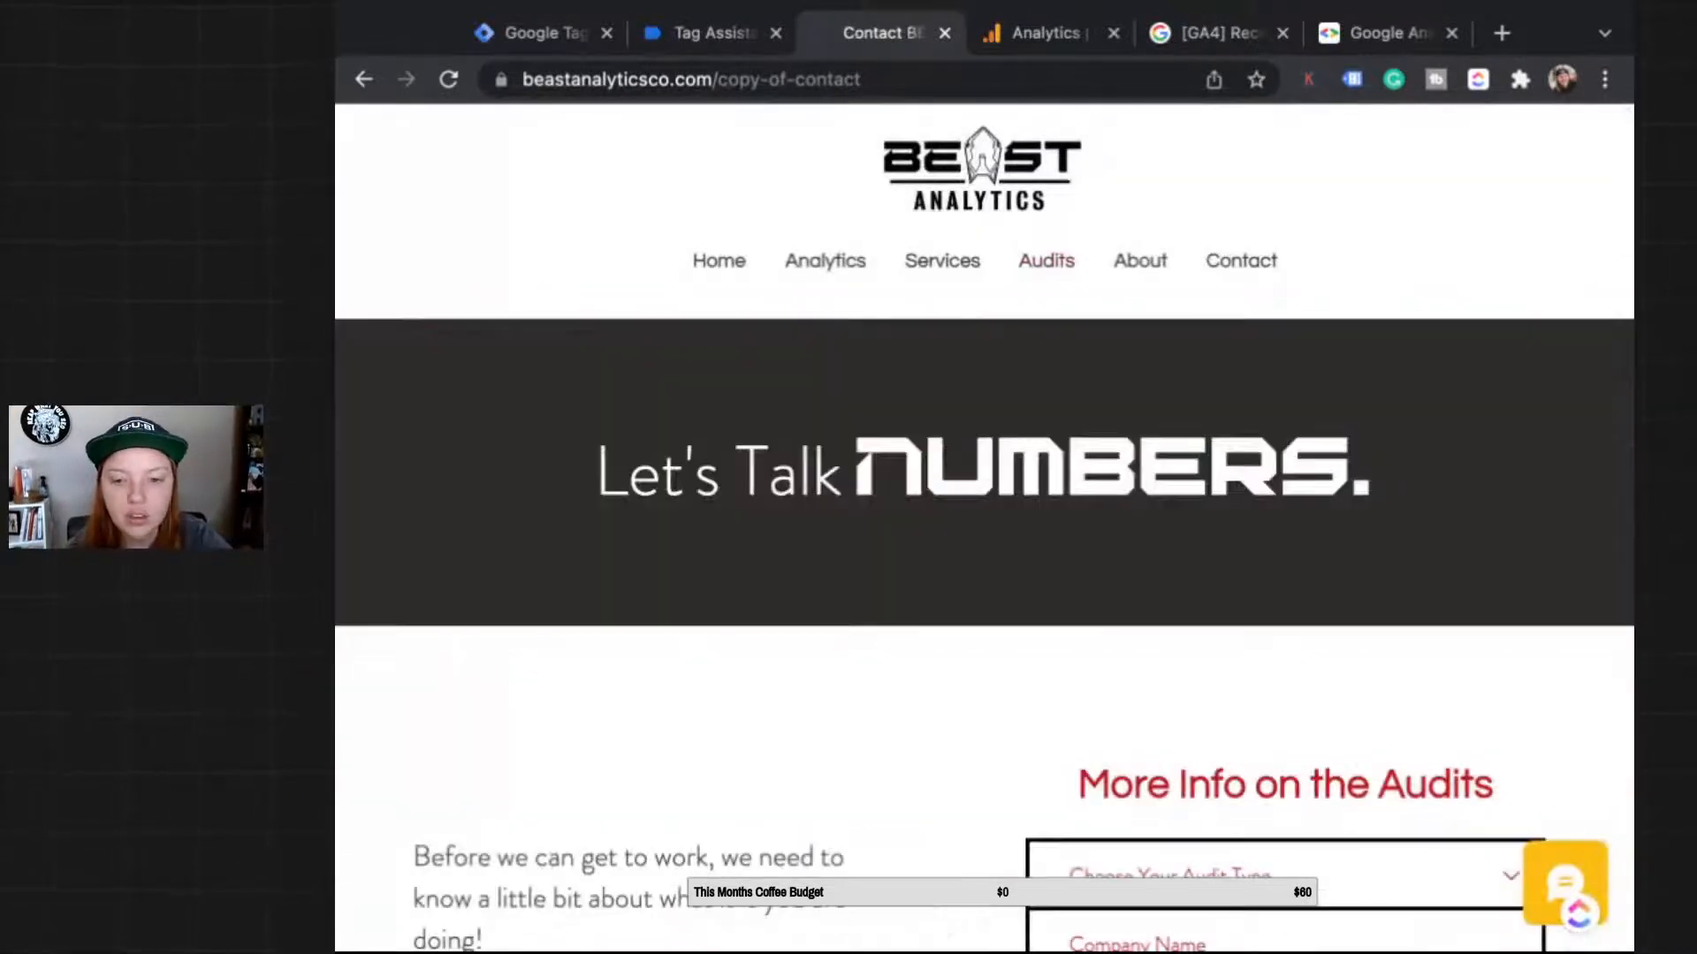
Step: Fill the footer 'Keep Up-To-Date with BEAST' form with name and email, accept the terms, and submit
scroll(1352, 915, "down", 10)
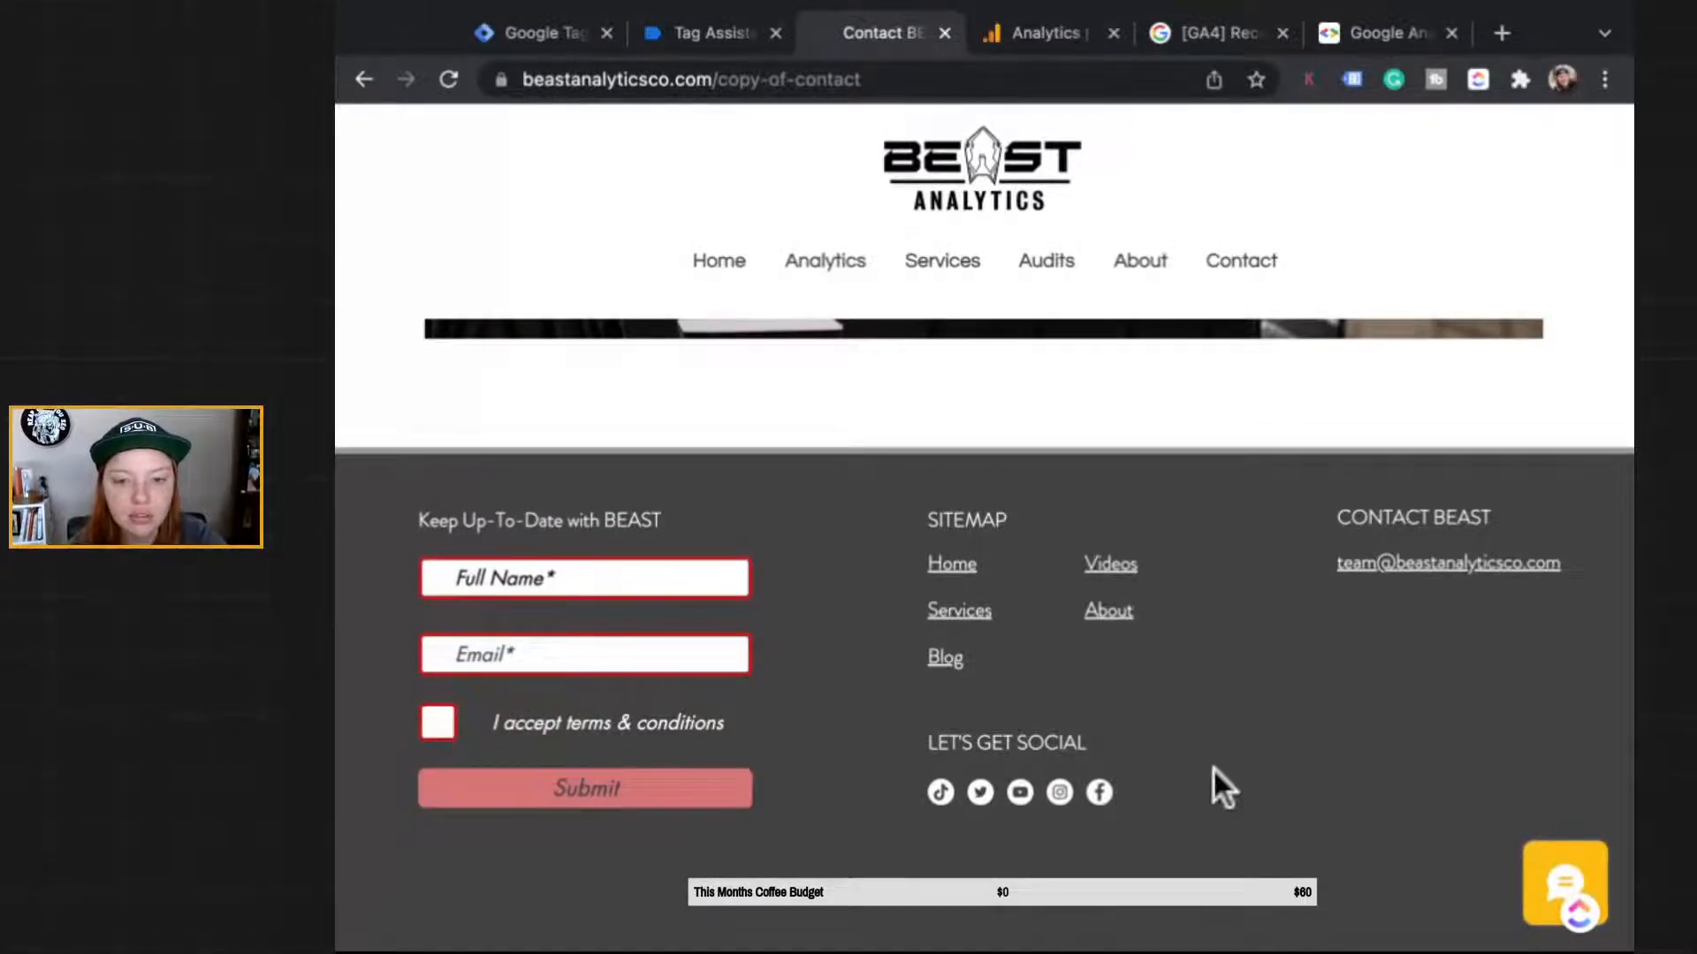
left_click(495, 578)
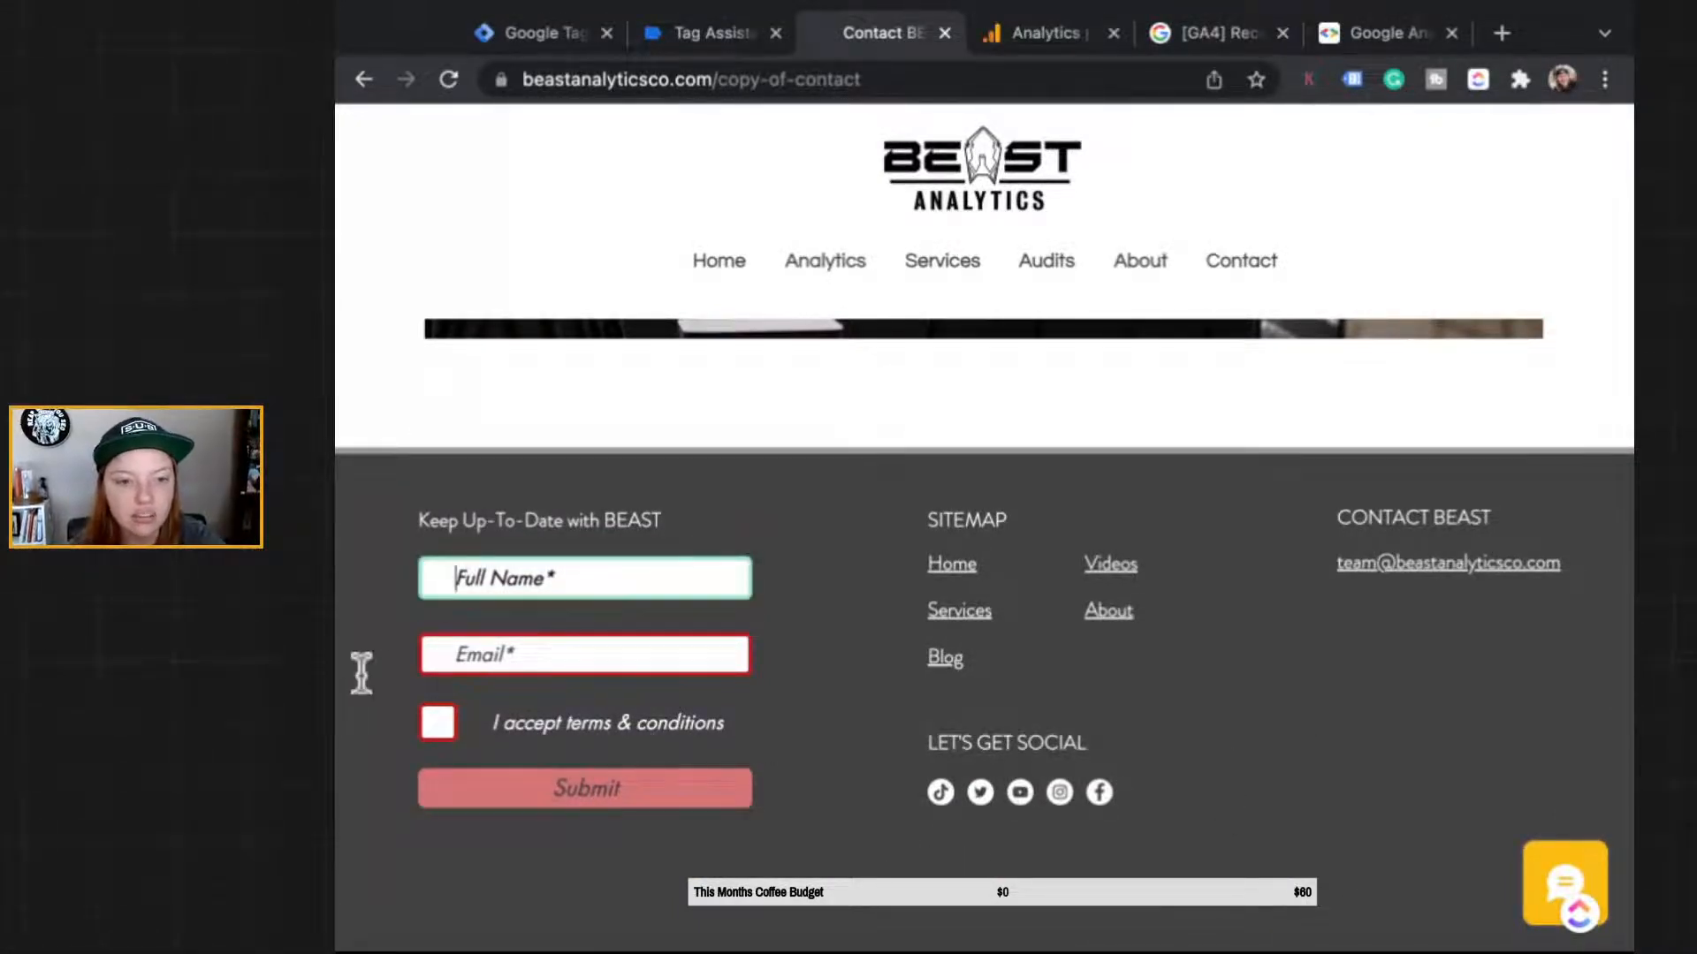
type("brie")
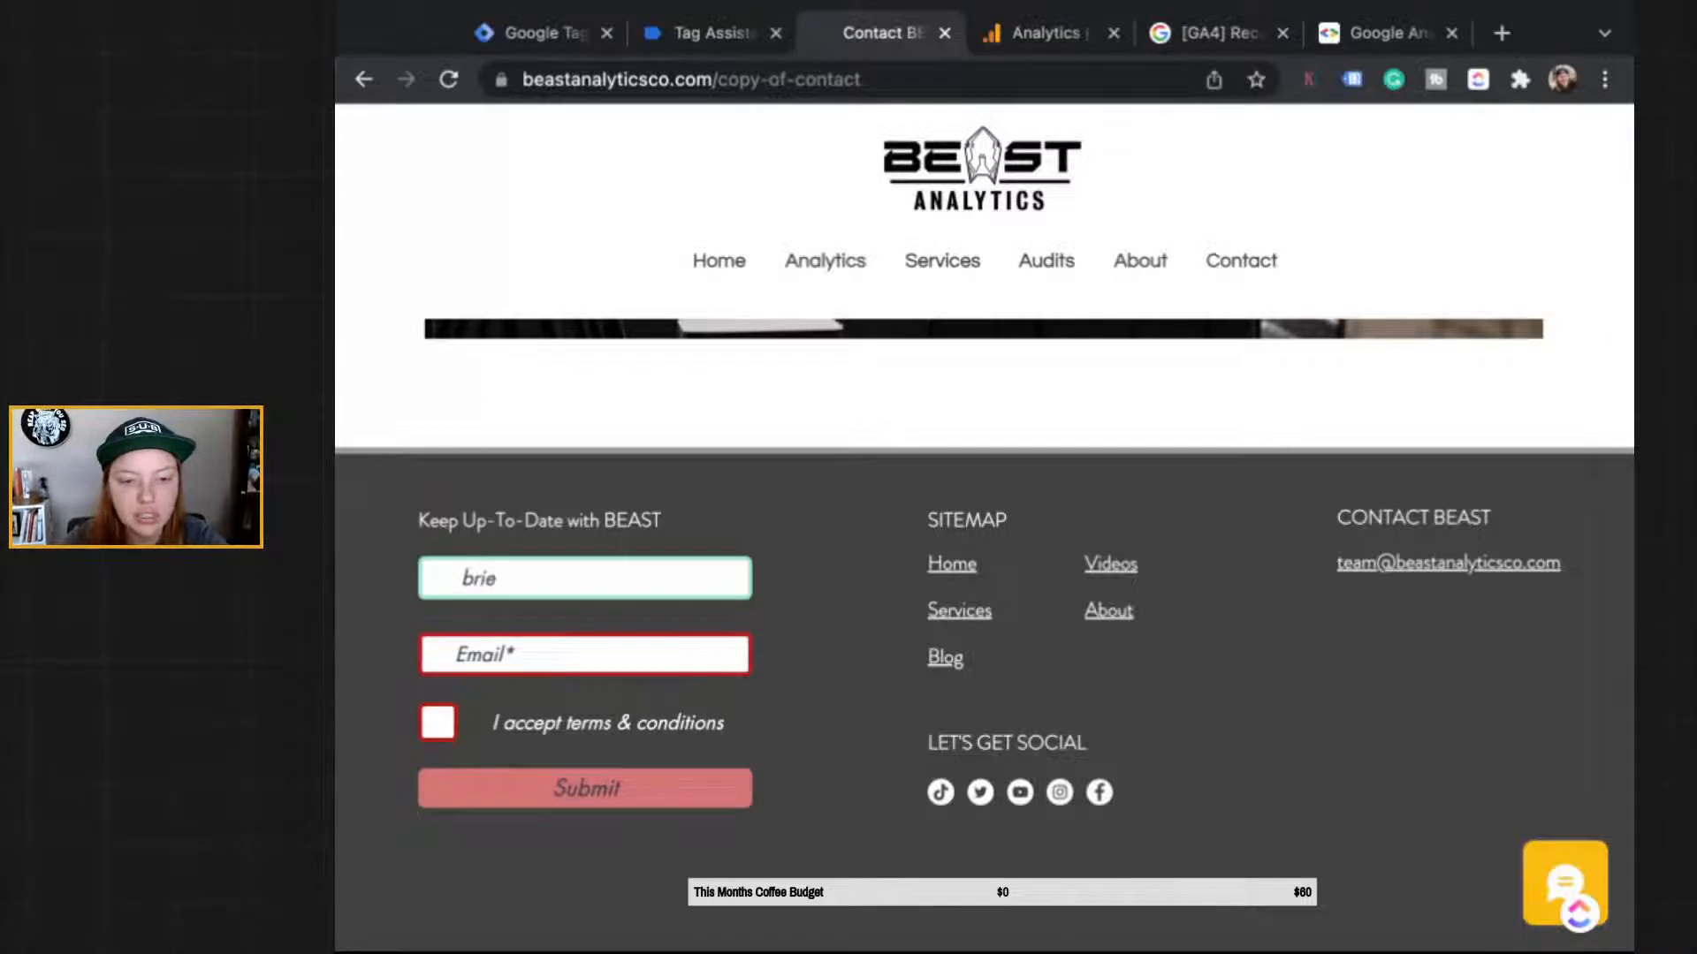
key("Tab")
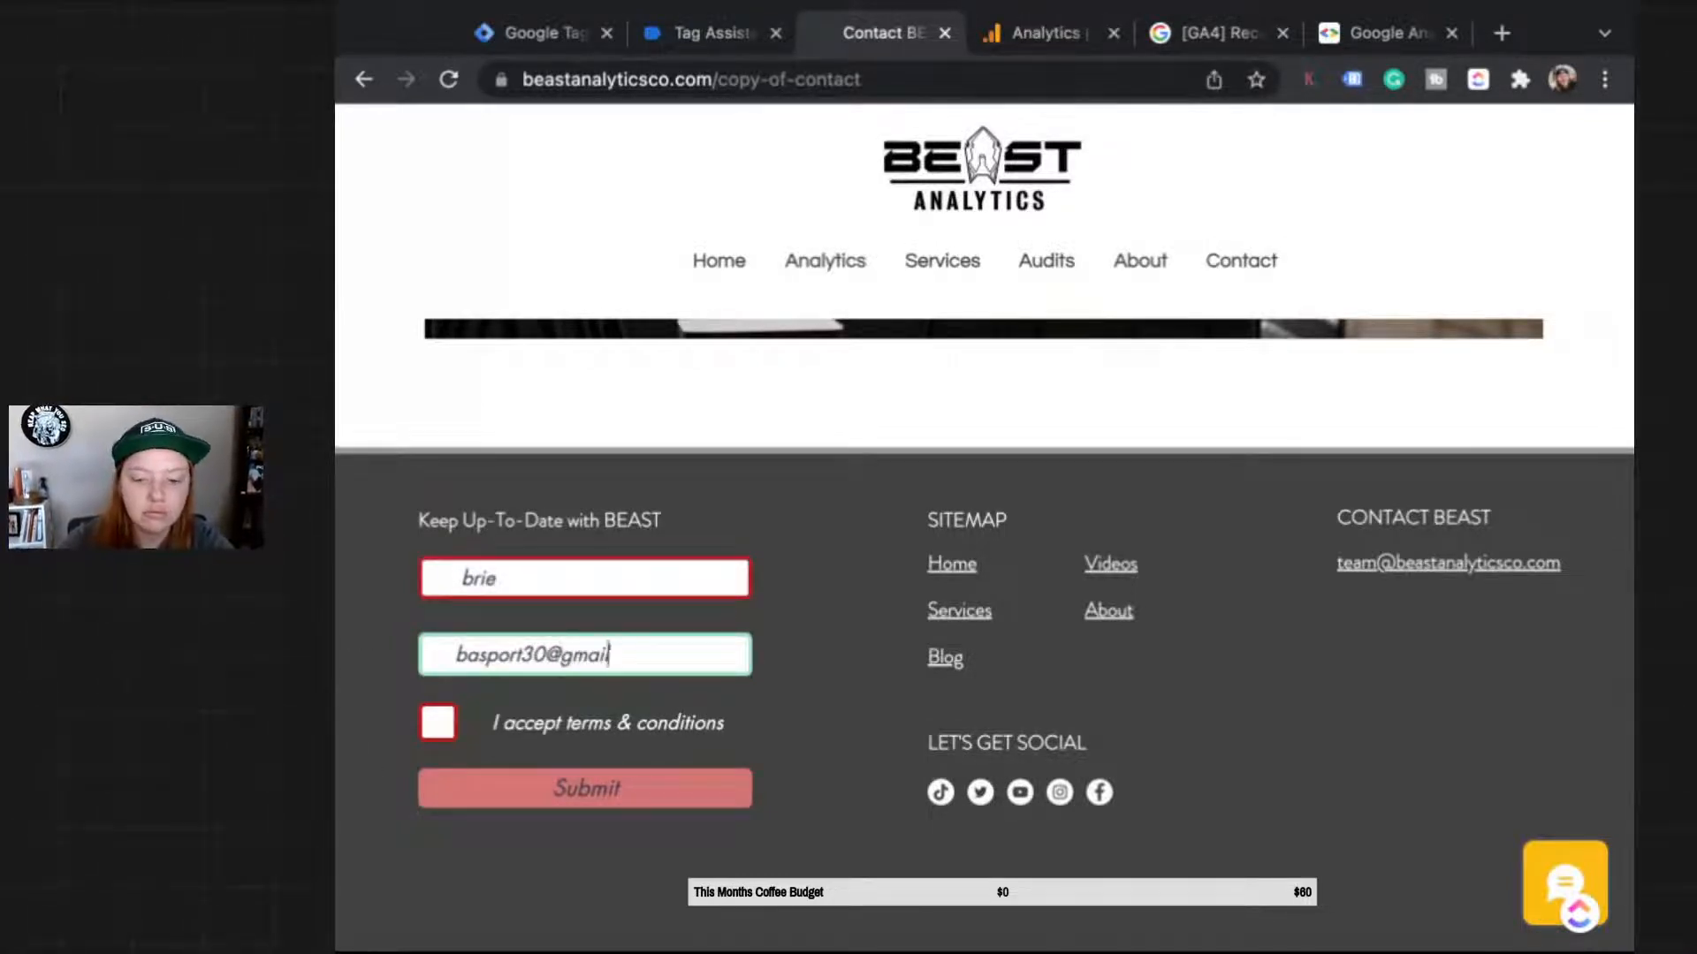
left_click(437, 723)
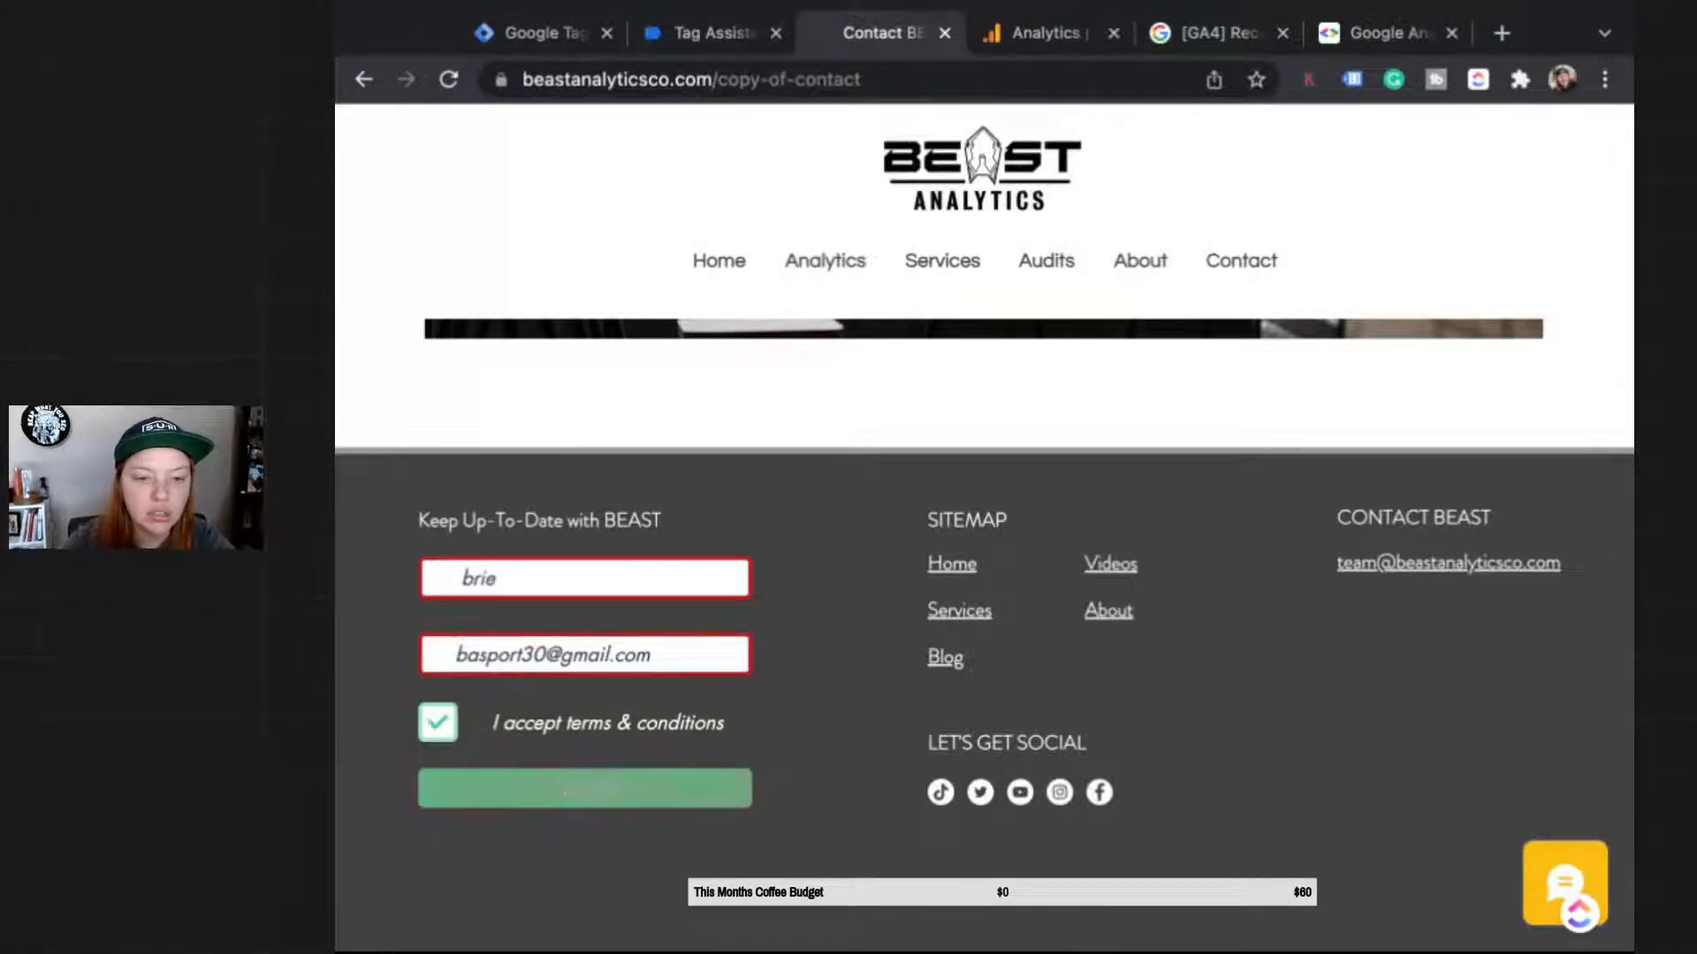
left_click(570, 789)
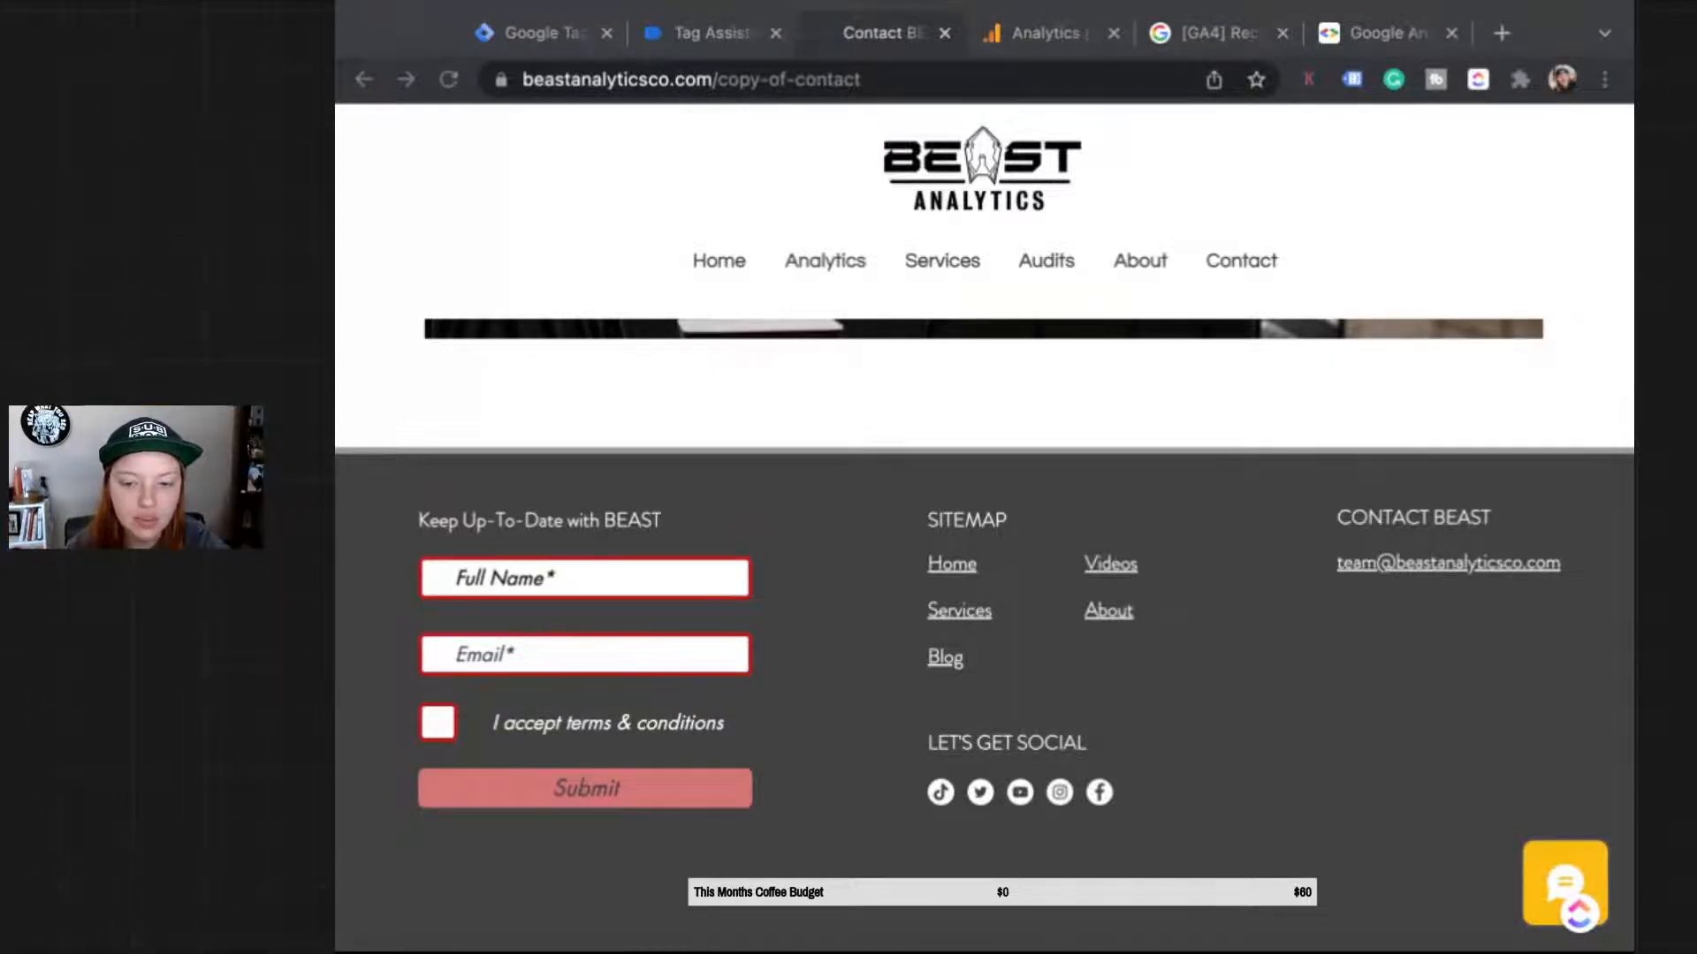
scroll(984, 548, "up", 15)
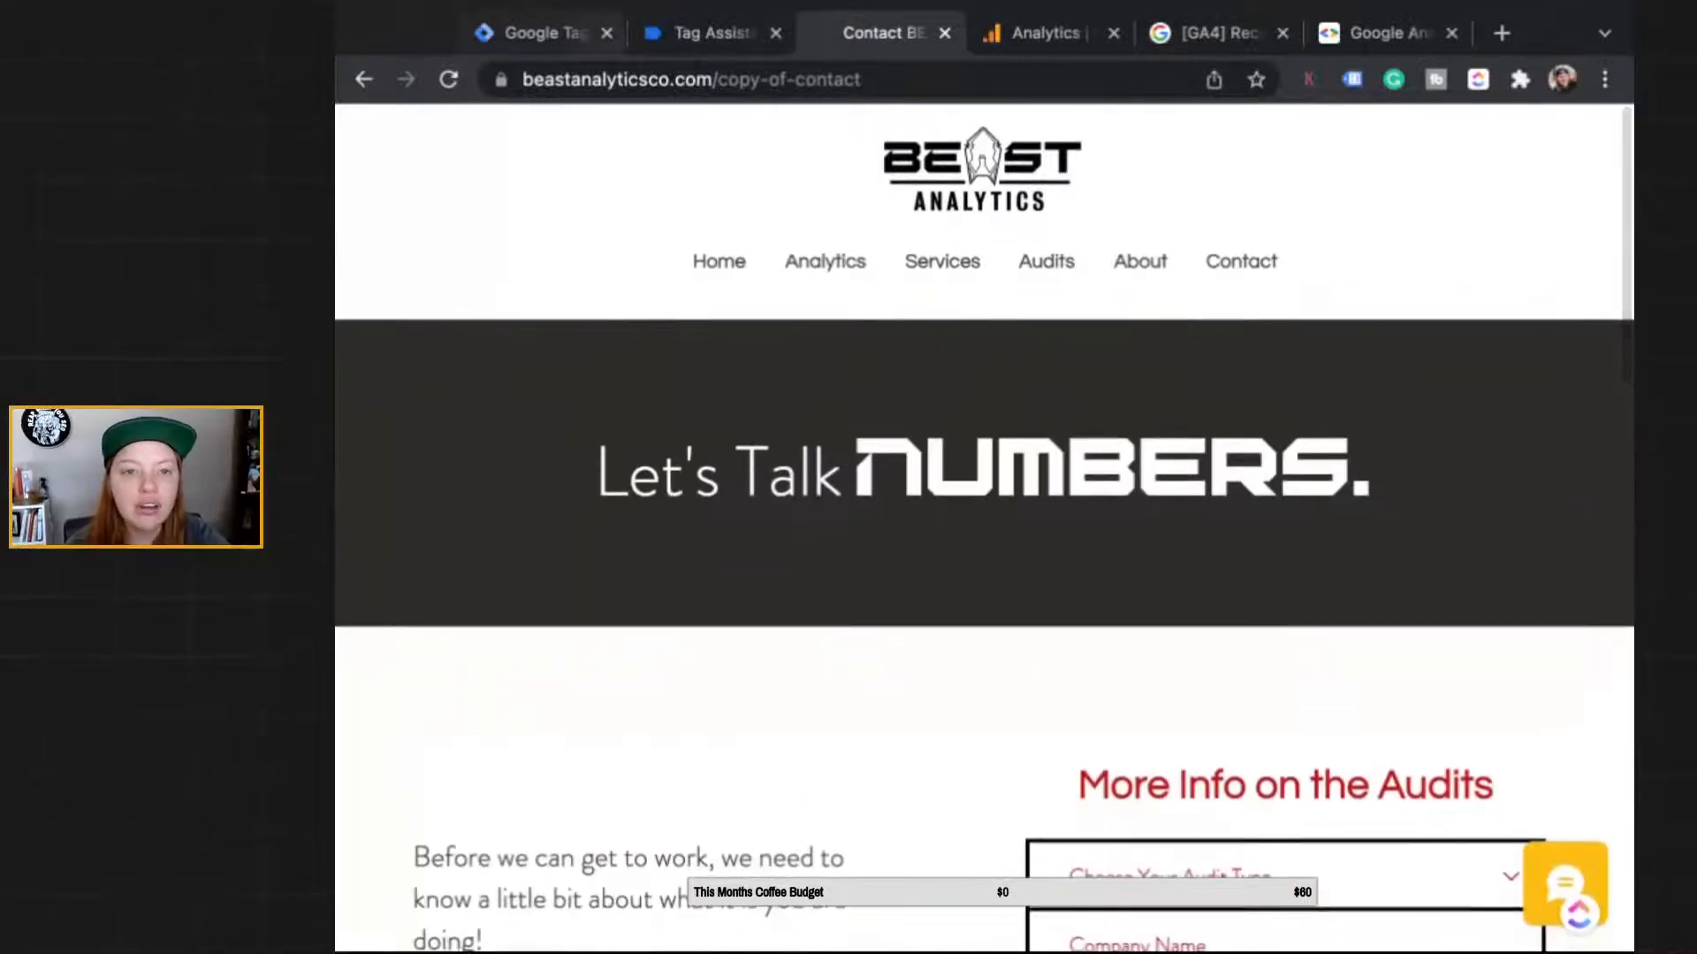
Step: In Tag Assistant, review the fired tags and open G-P3XR0J1BJ0's hits, showing two generate_lead events
left_click(714, 34)
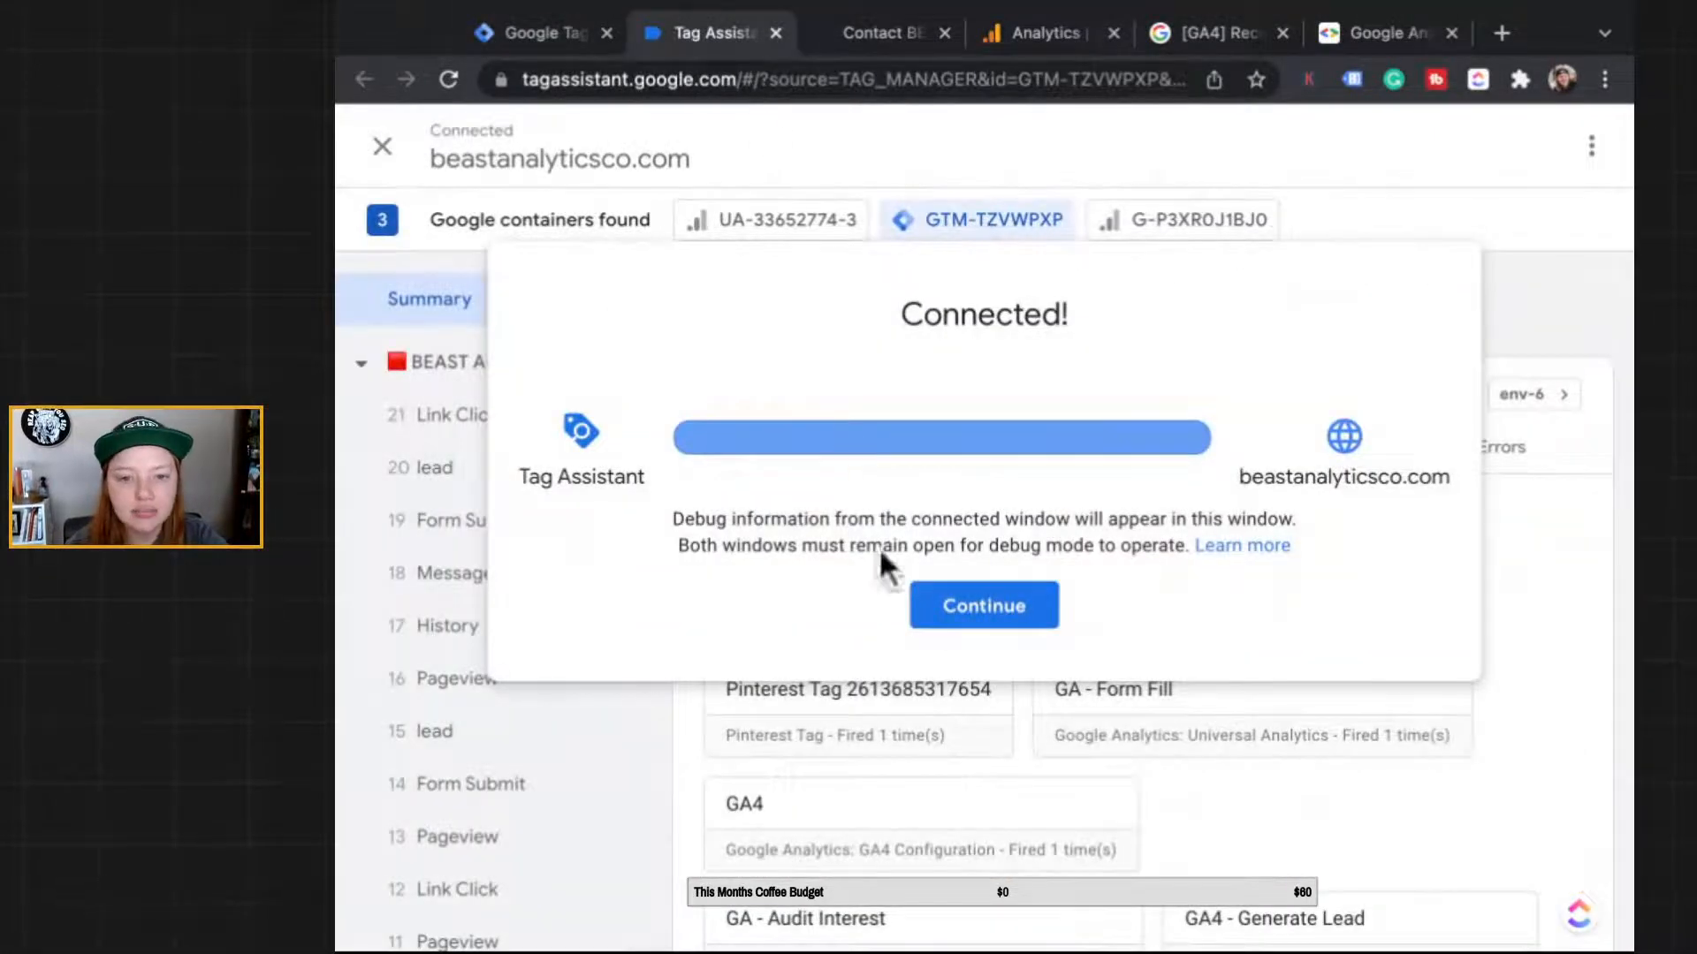
left_click(984, 606)
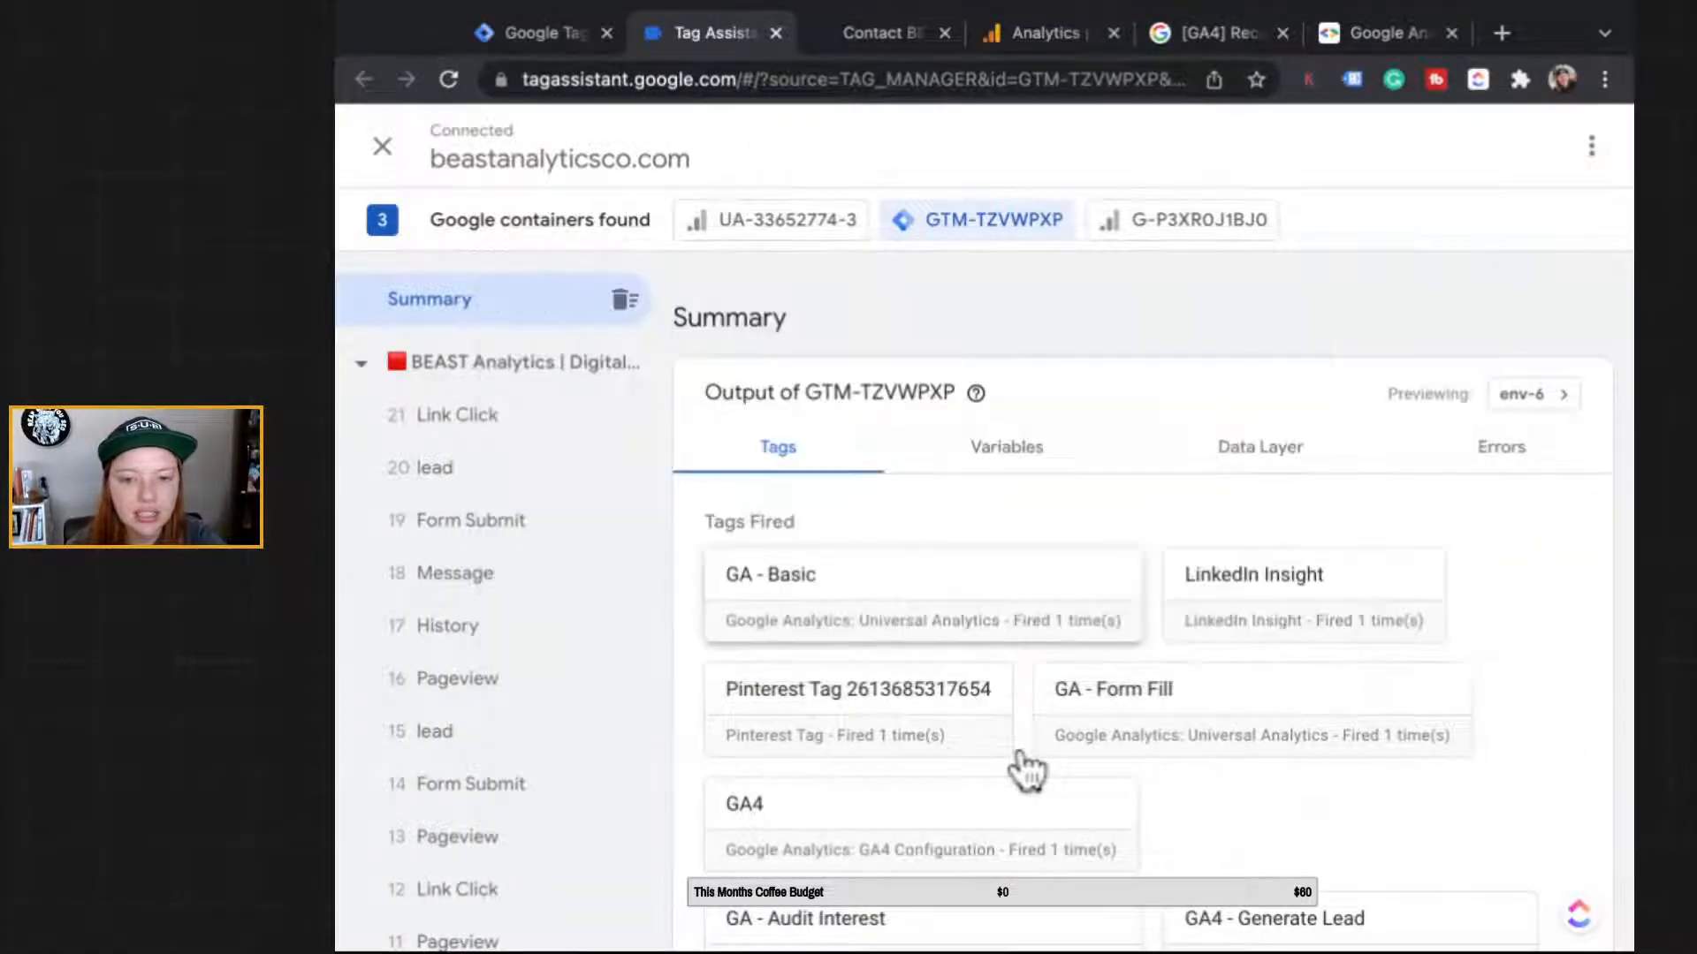
scroll(985, 633, "down", 1)
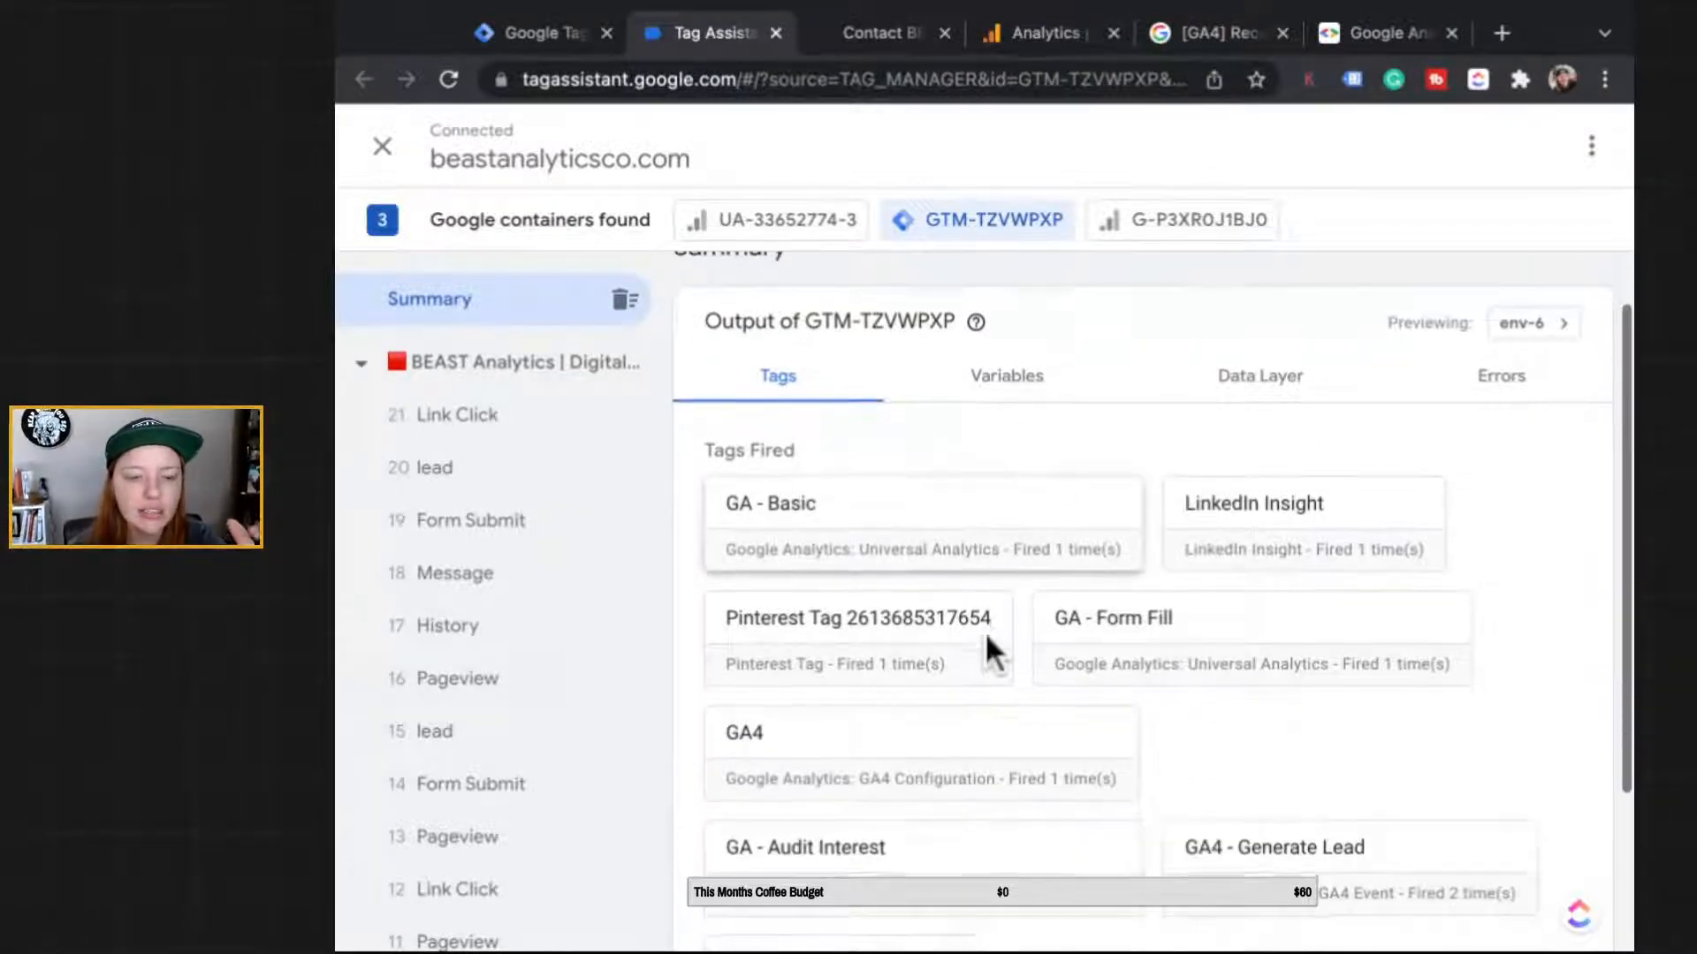
scroll(477, 619, "down", 3)
scroll(495, 619, "down", 3)
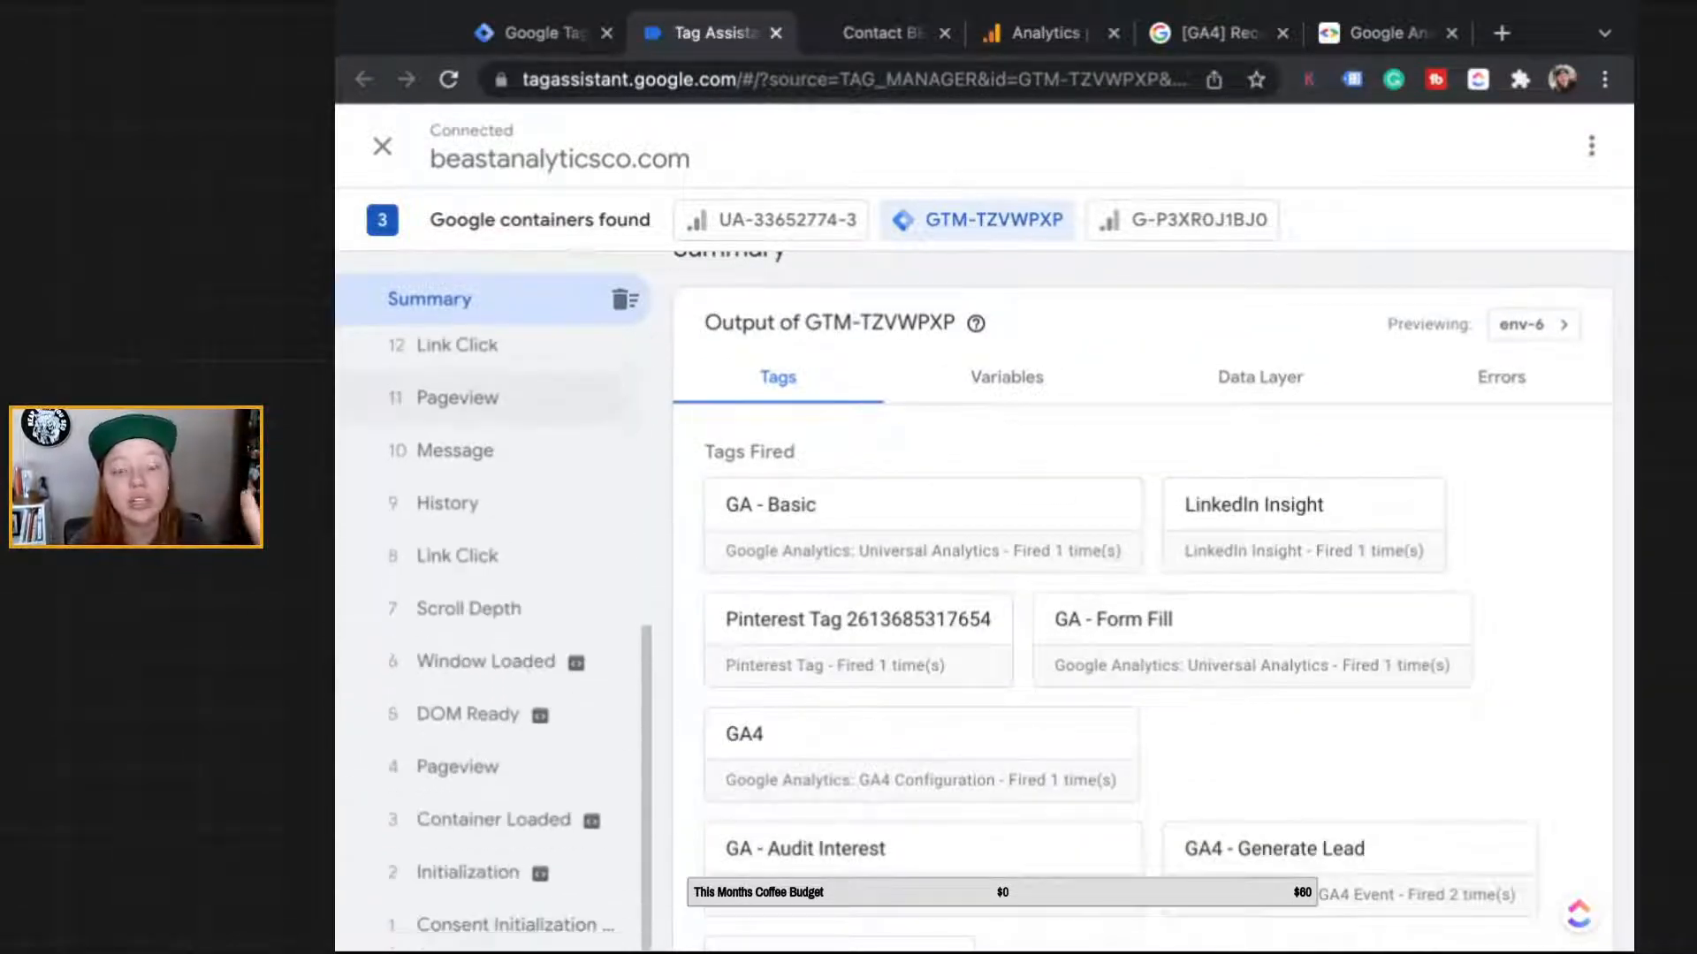
scroll(495, 636, "up", 6)
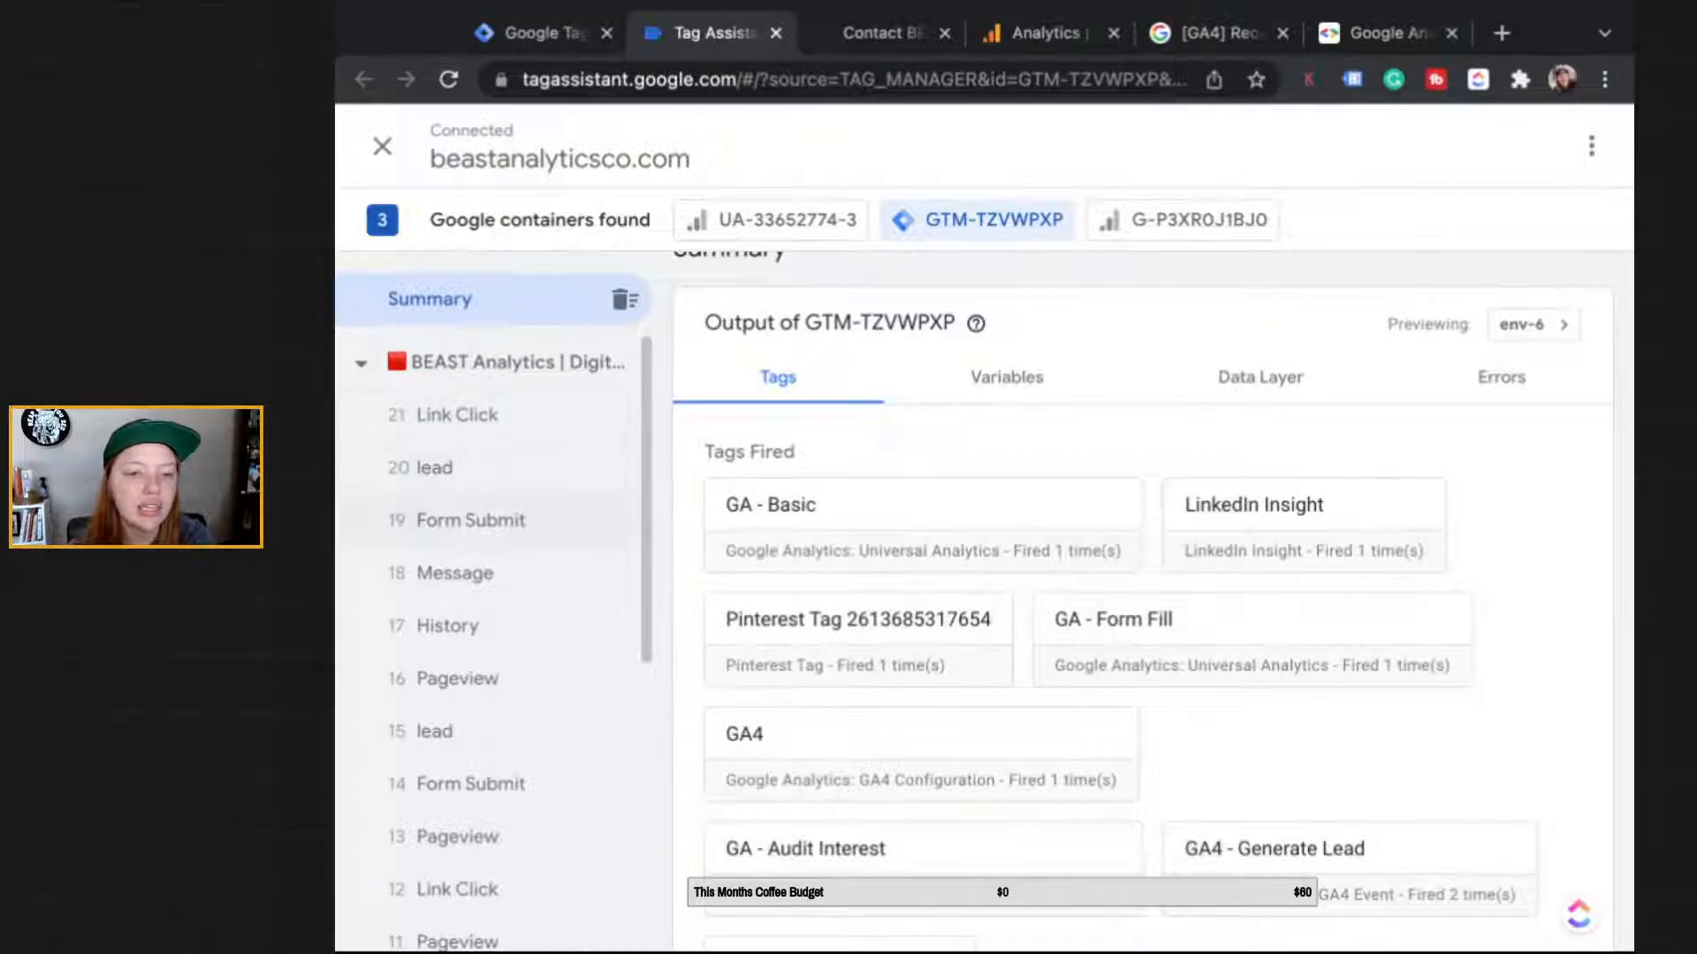
scroll(495, 636, "down", 1)
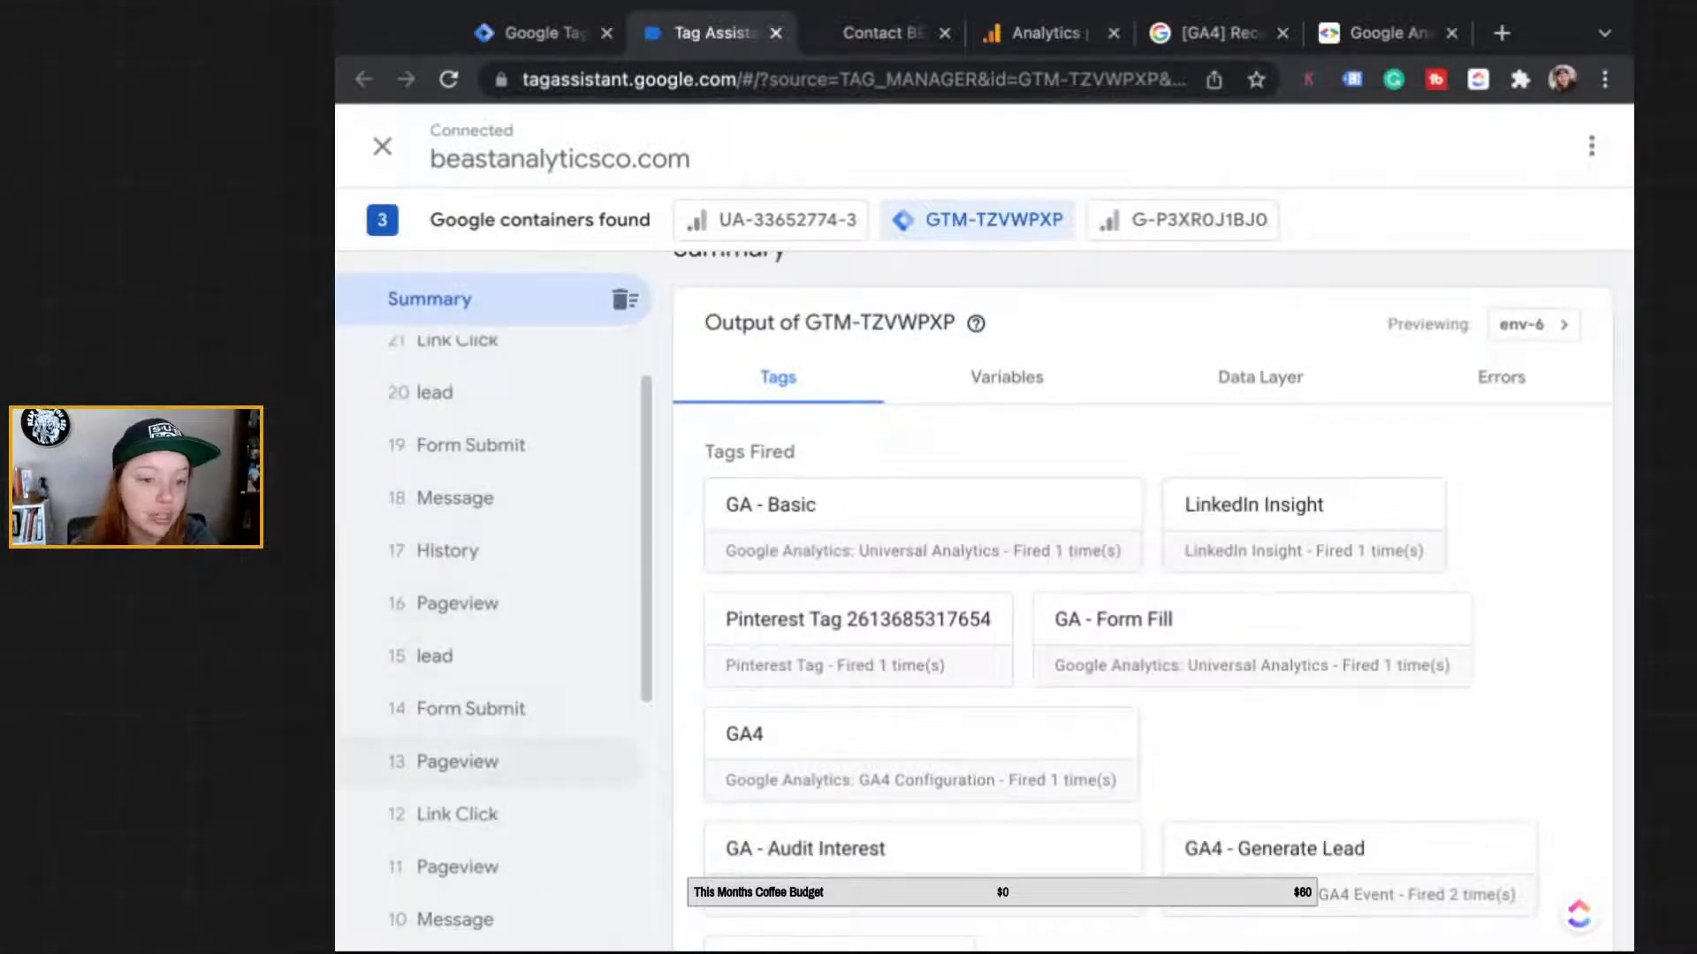
scroll(486, 760, "down", 2)
scroll(486, 760, "up", 3)
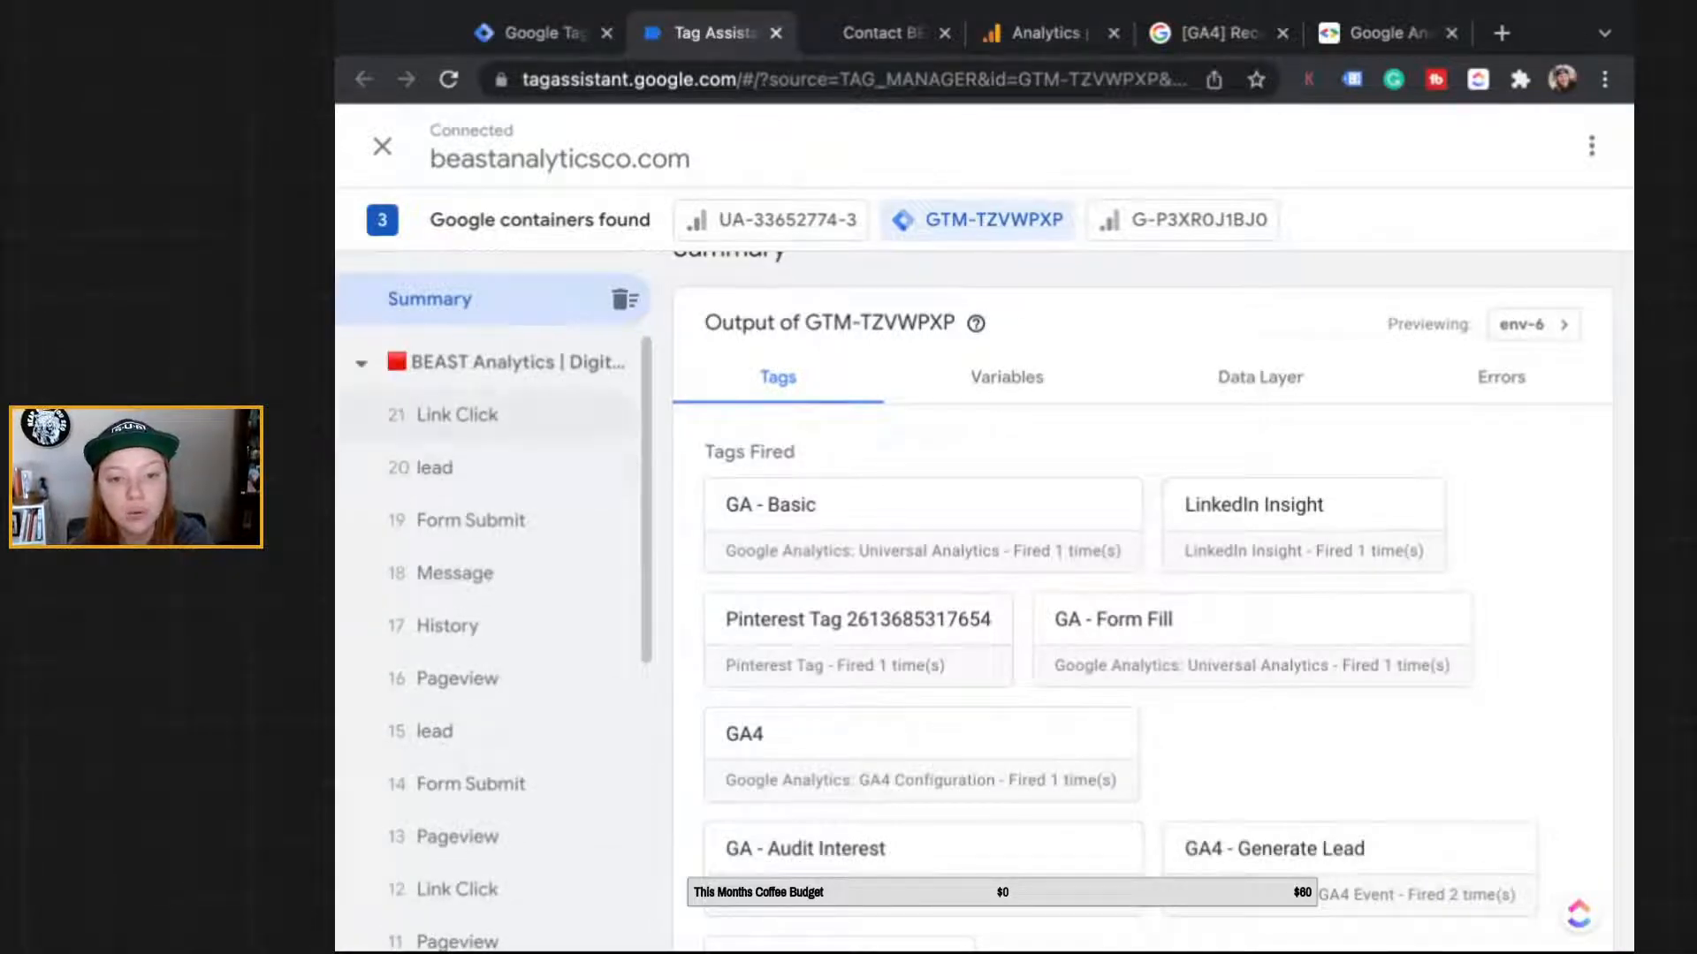
scroll(873, 396, "down", 1)
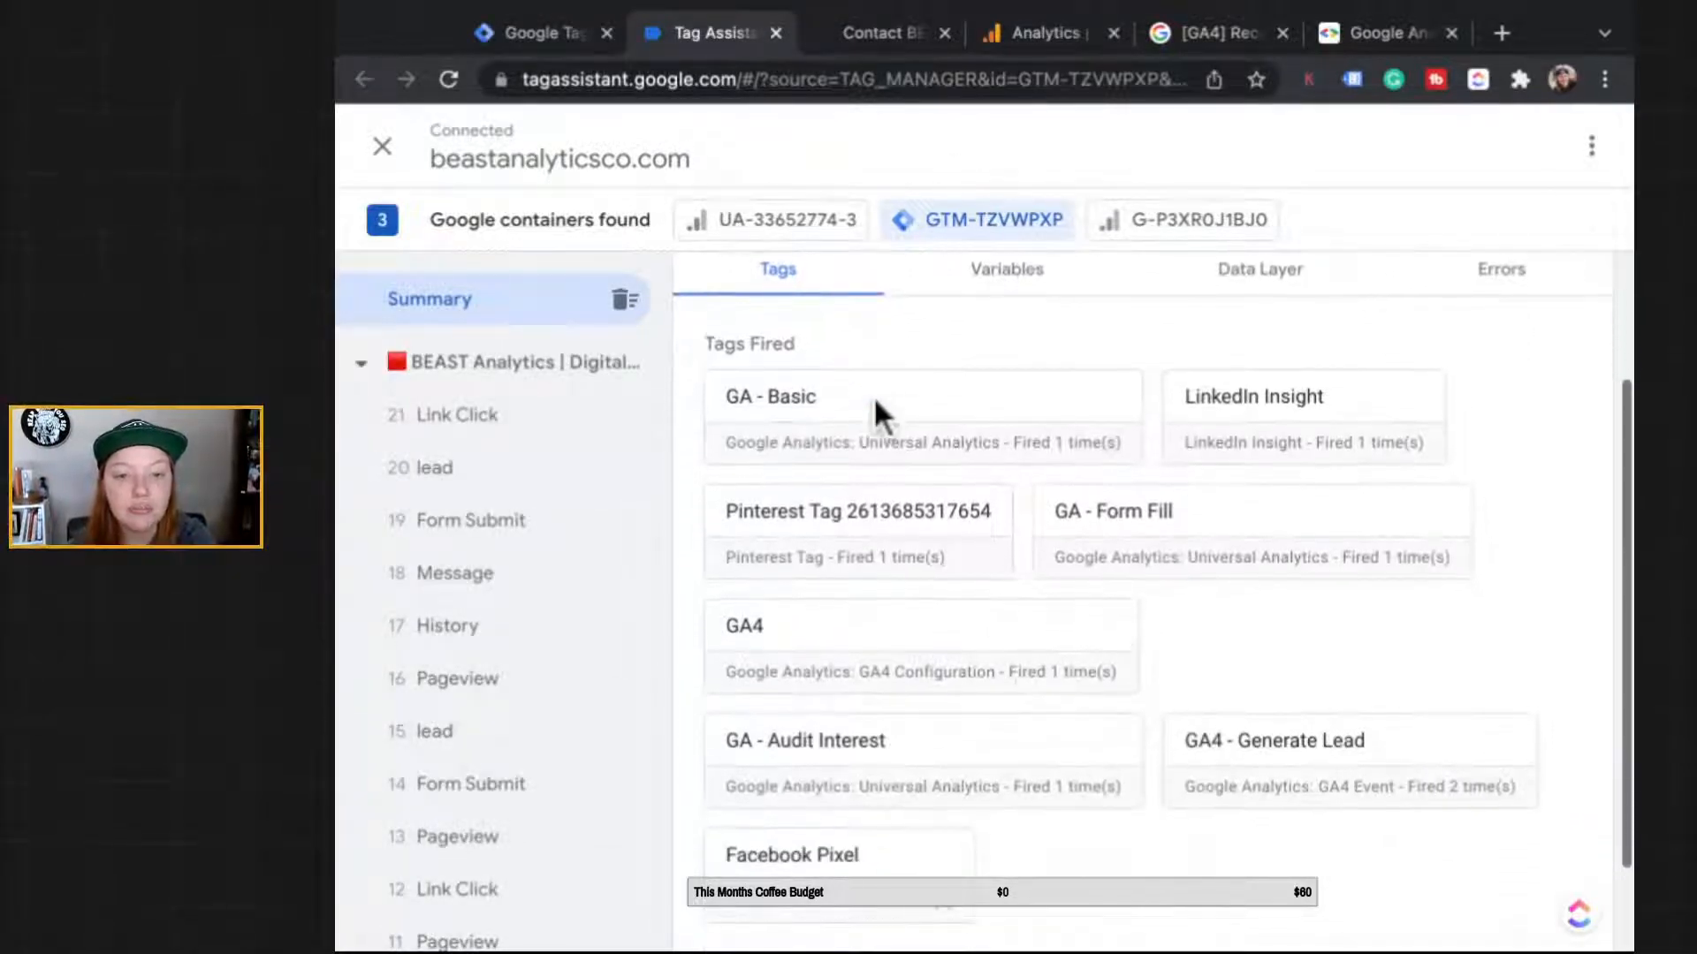
scroll(875, 566, "up", 1)
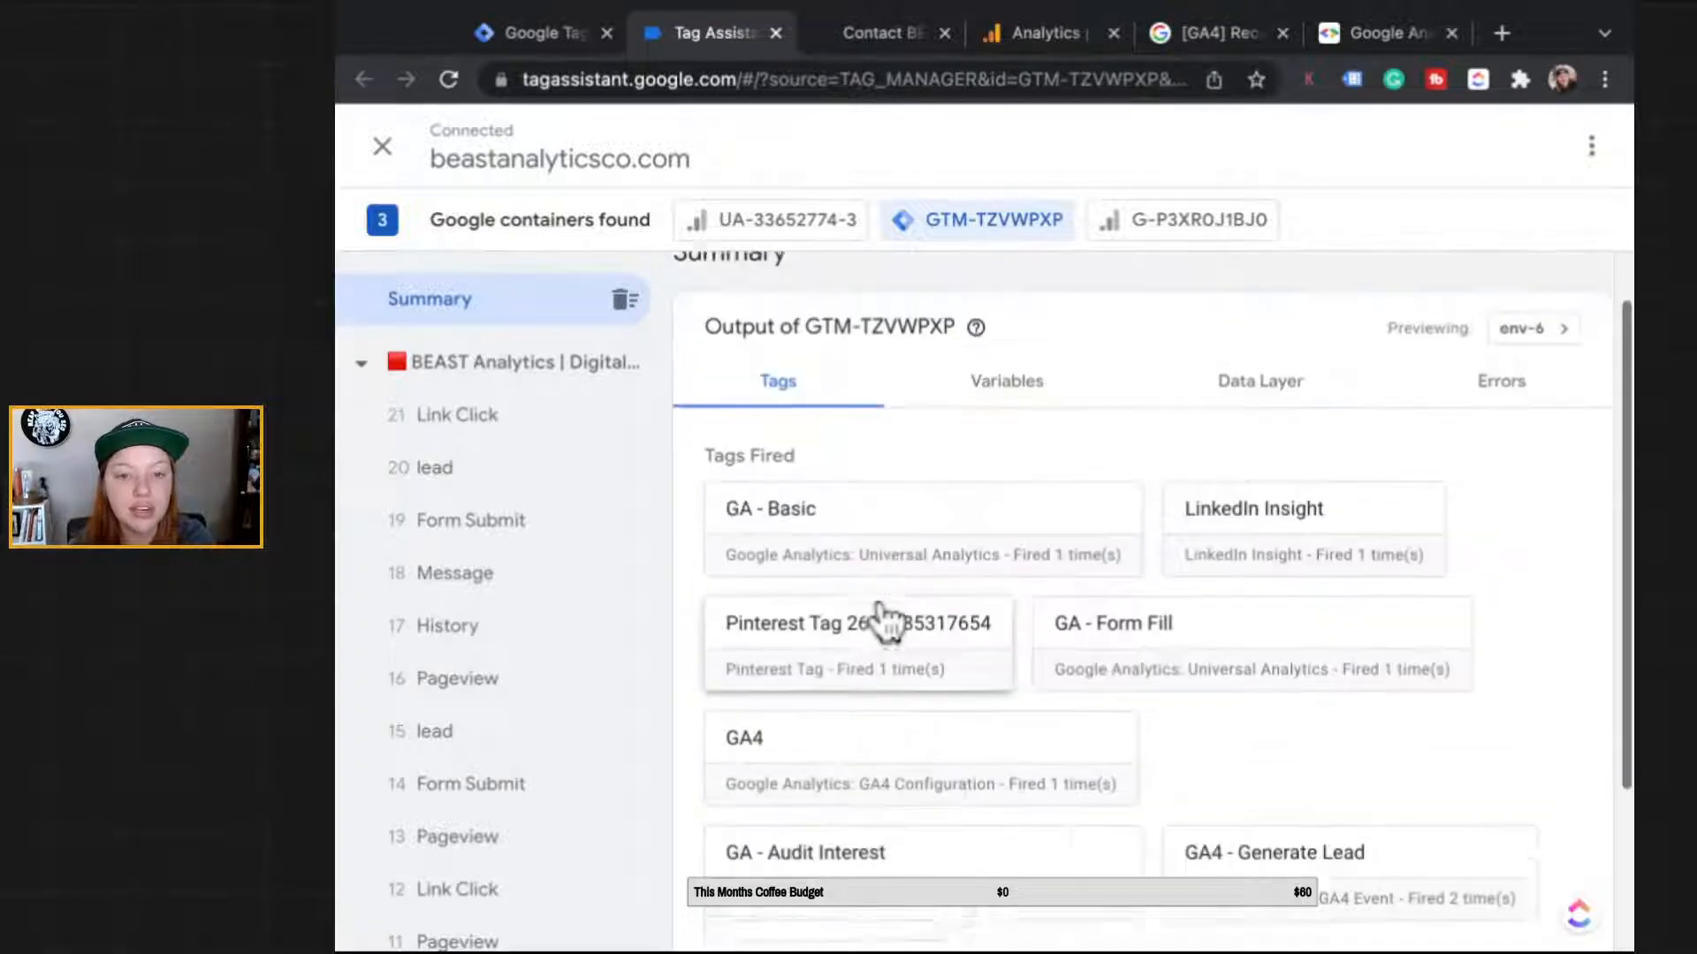
scroll(882, 618, "up", 1)
scroll(881, 618, "down", 3)
left_click(1184, 220)
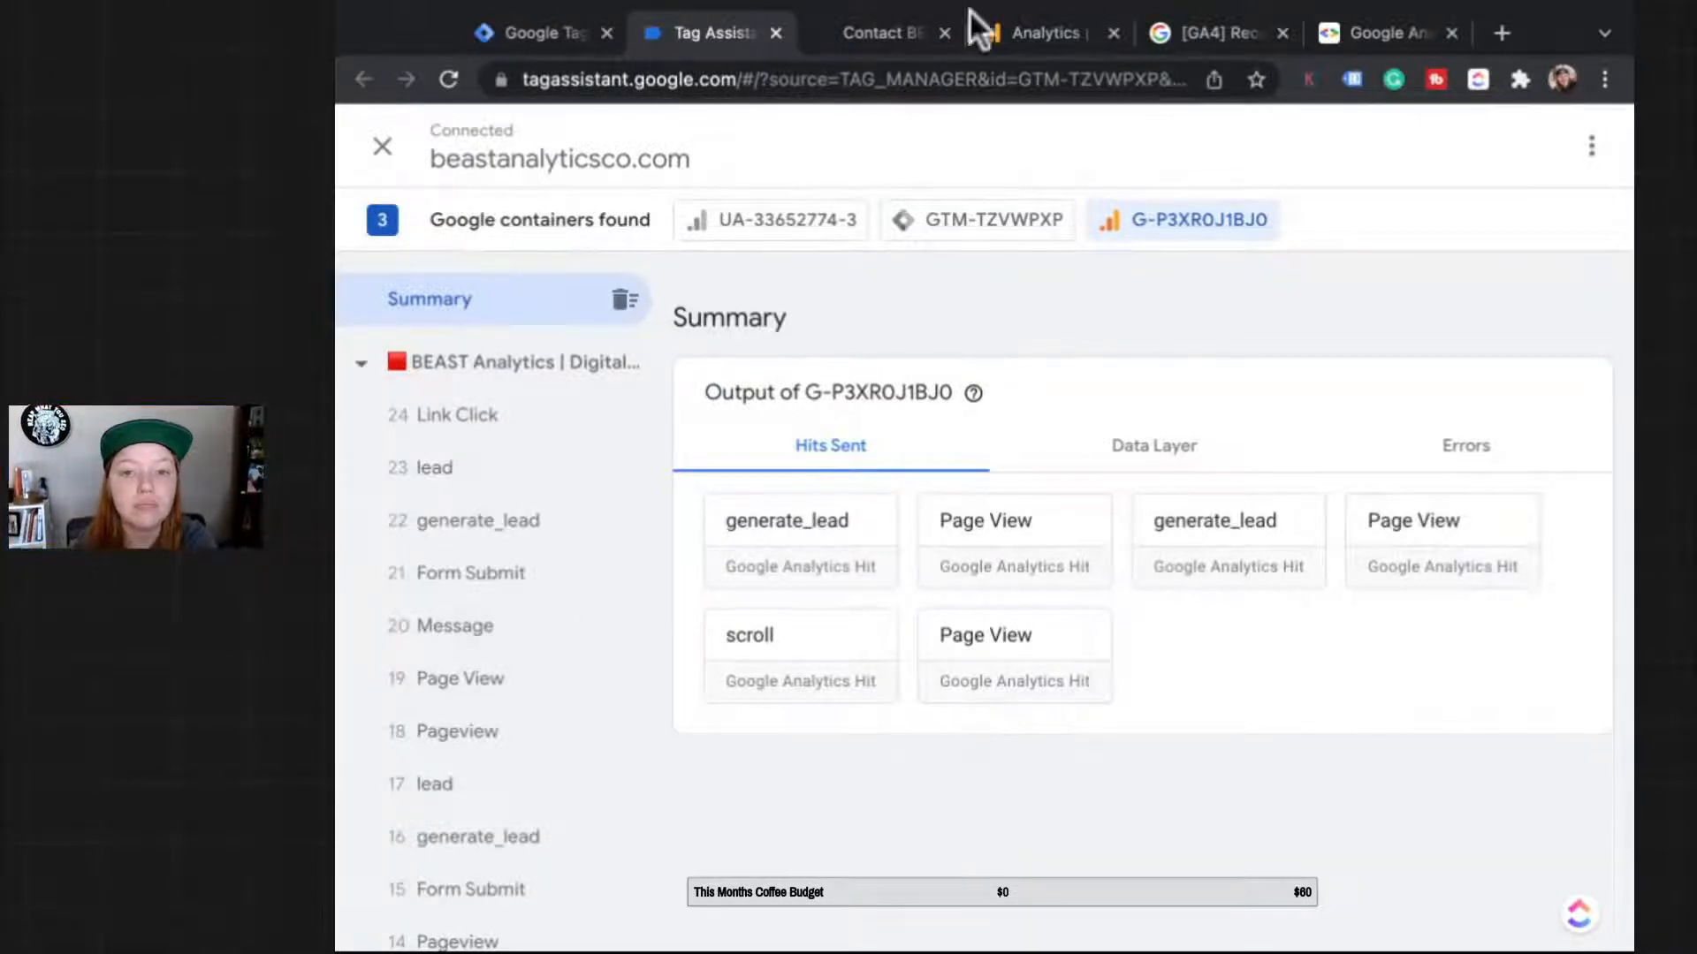
Step: Break realtime generate_lead events down by page_location and select the marketing-strategy-audit page URL
left_click(1049, 34)
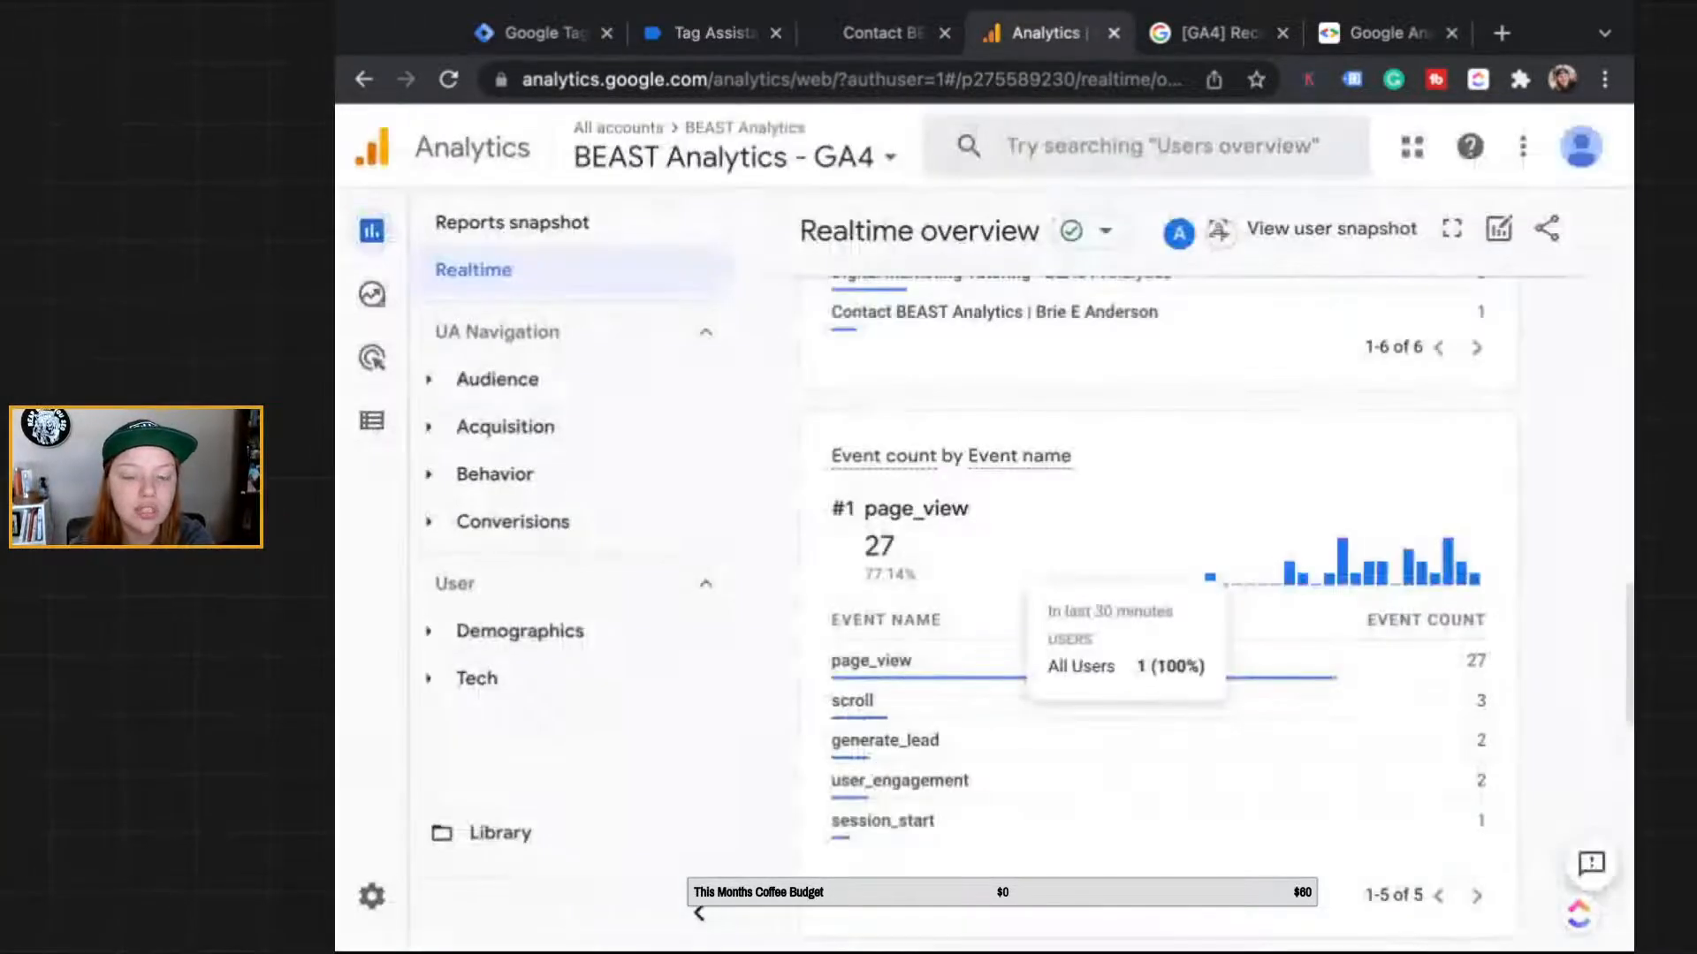
scroll(649, 230, "down", 2)
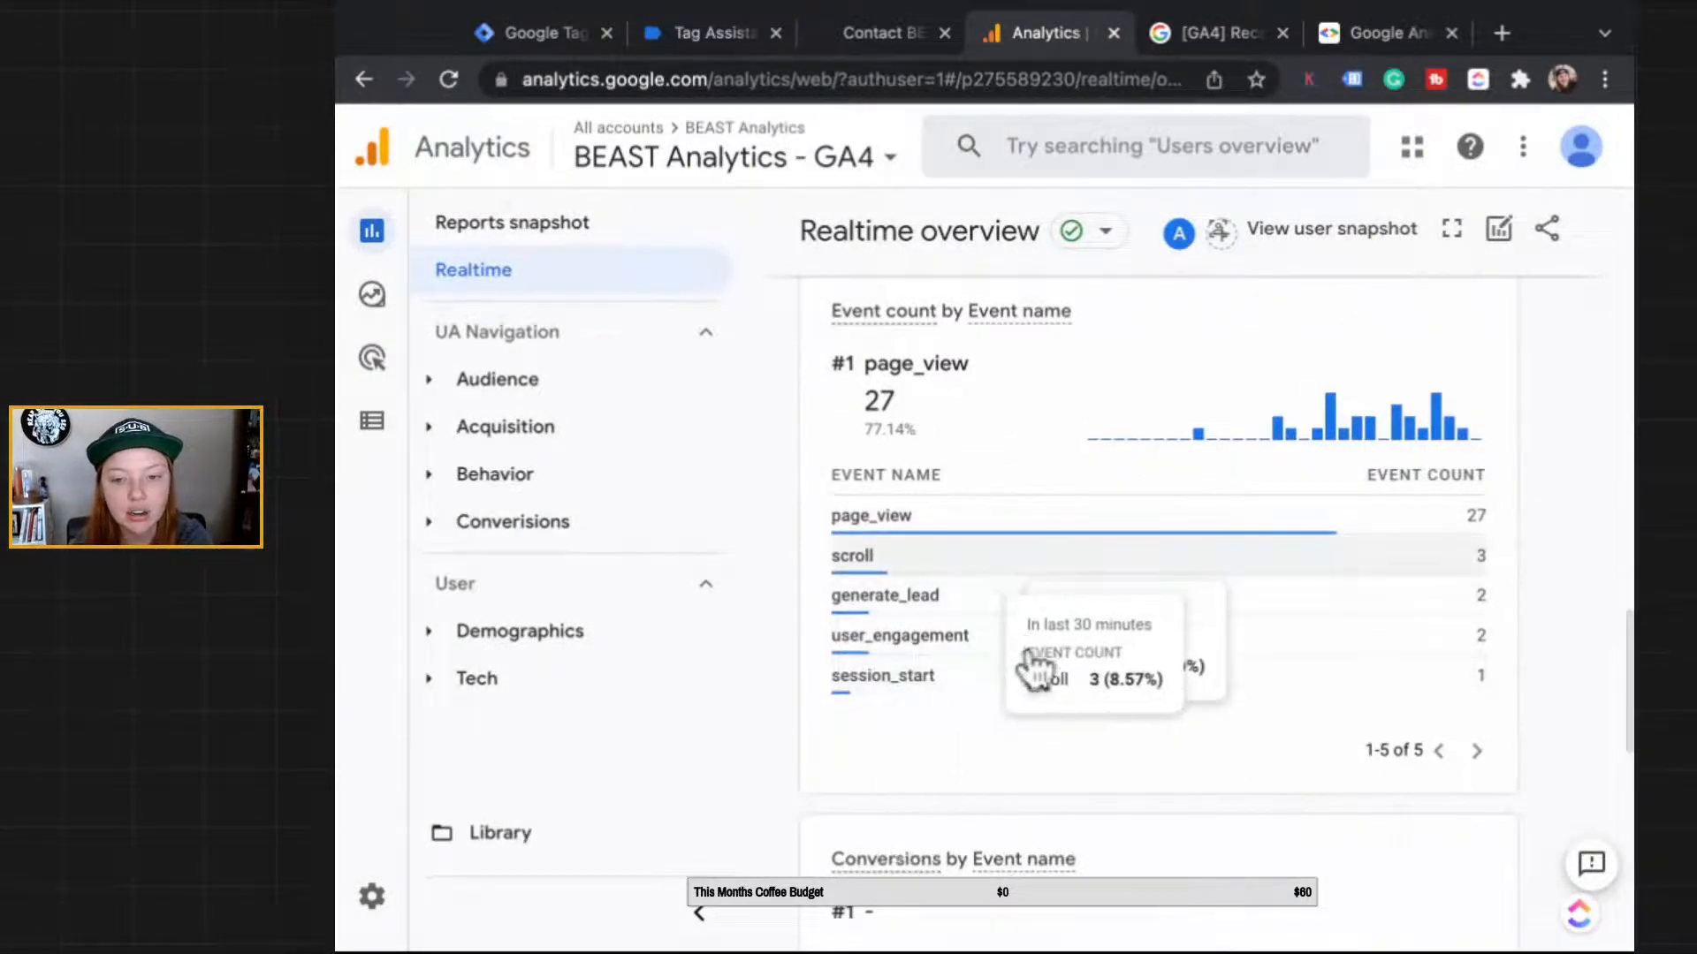
left_click(998, 597)
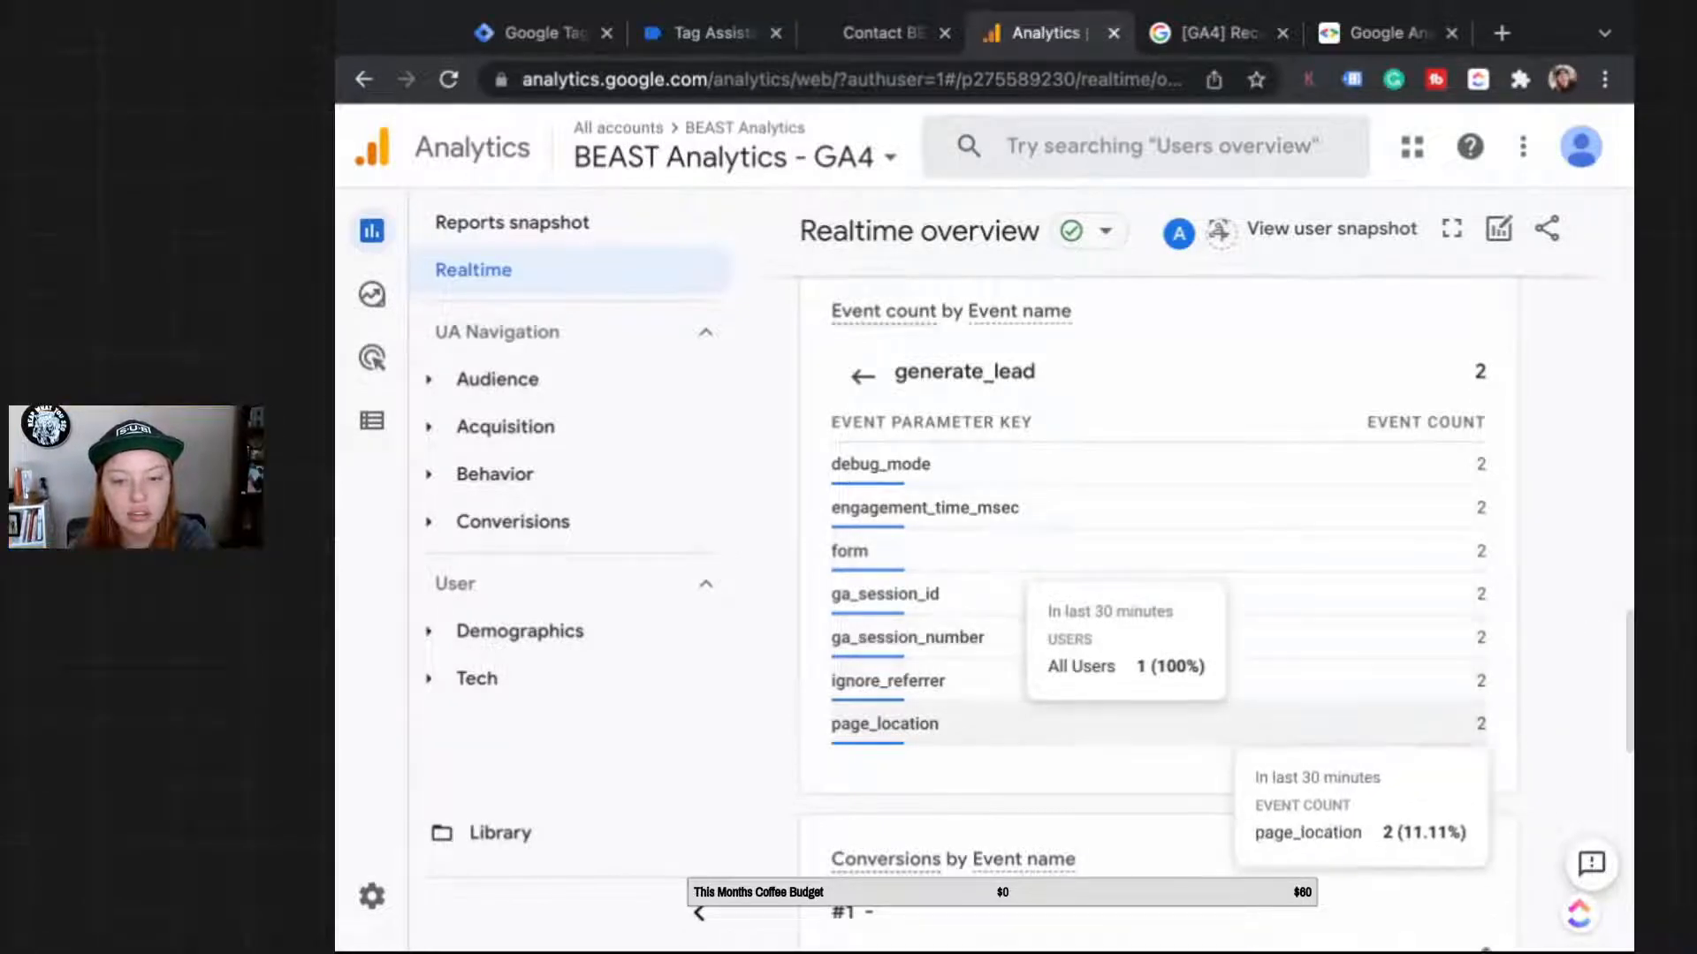
left_click(1458, 729)
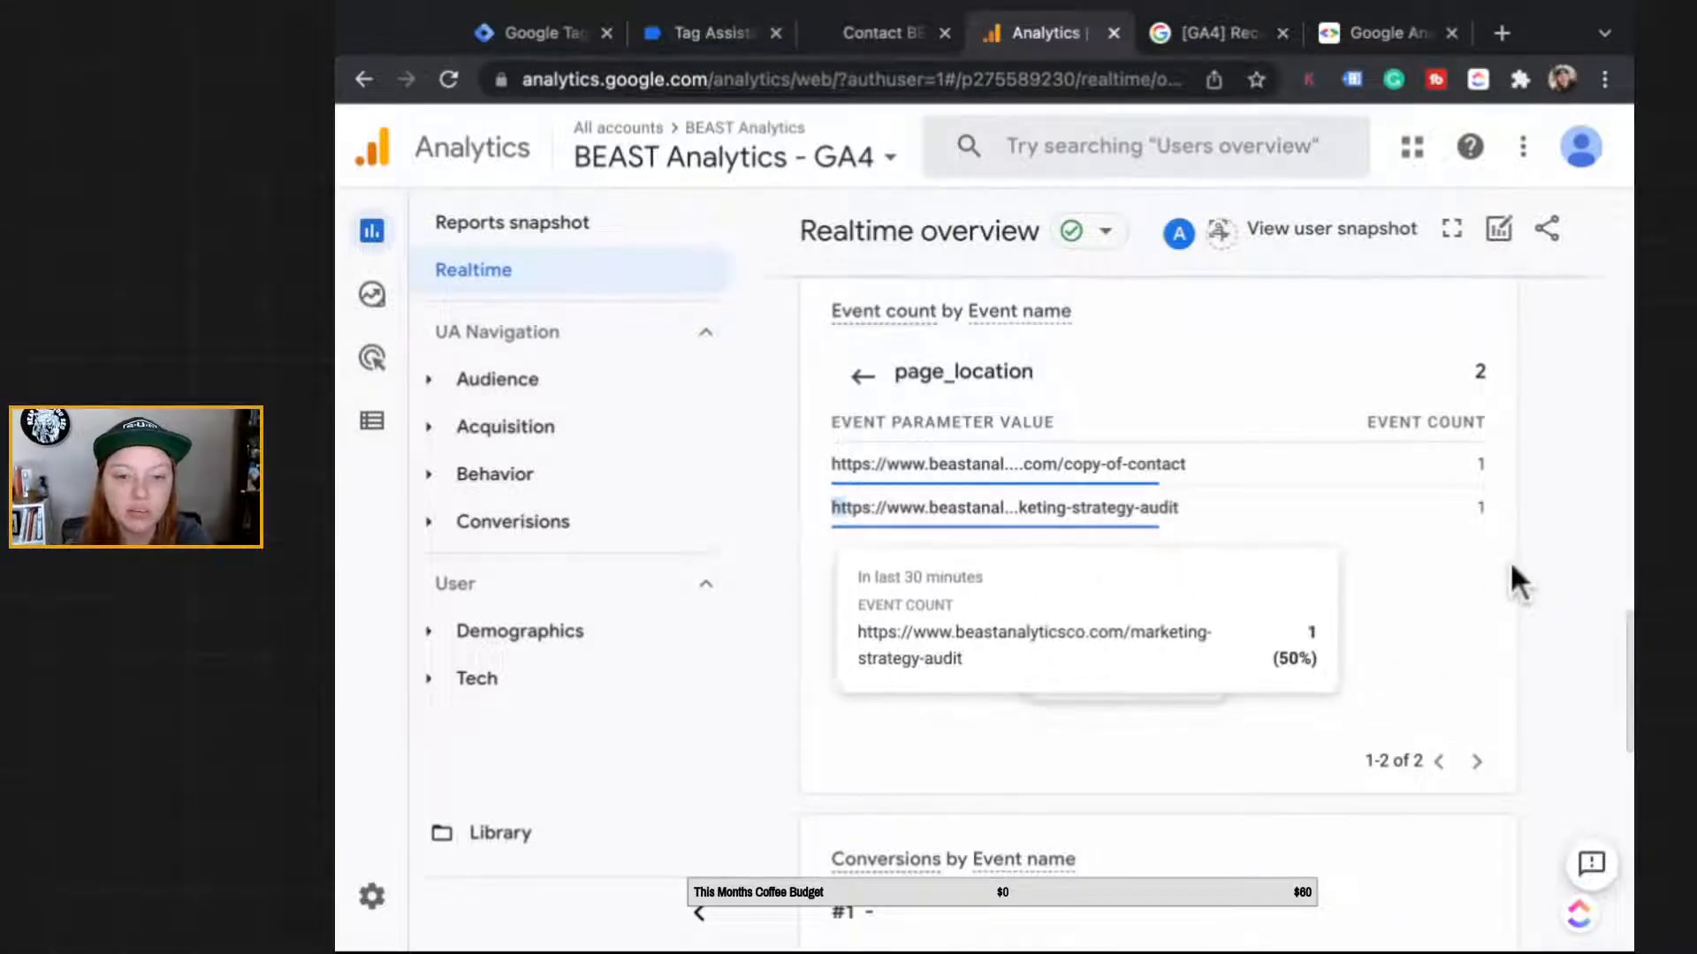
left_click_drag(1138, 509, 830, 509)
left_click(911, 509)
triple_click(911, 509)
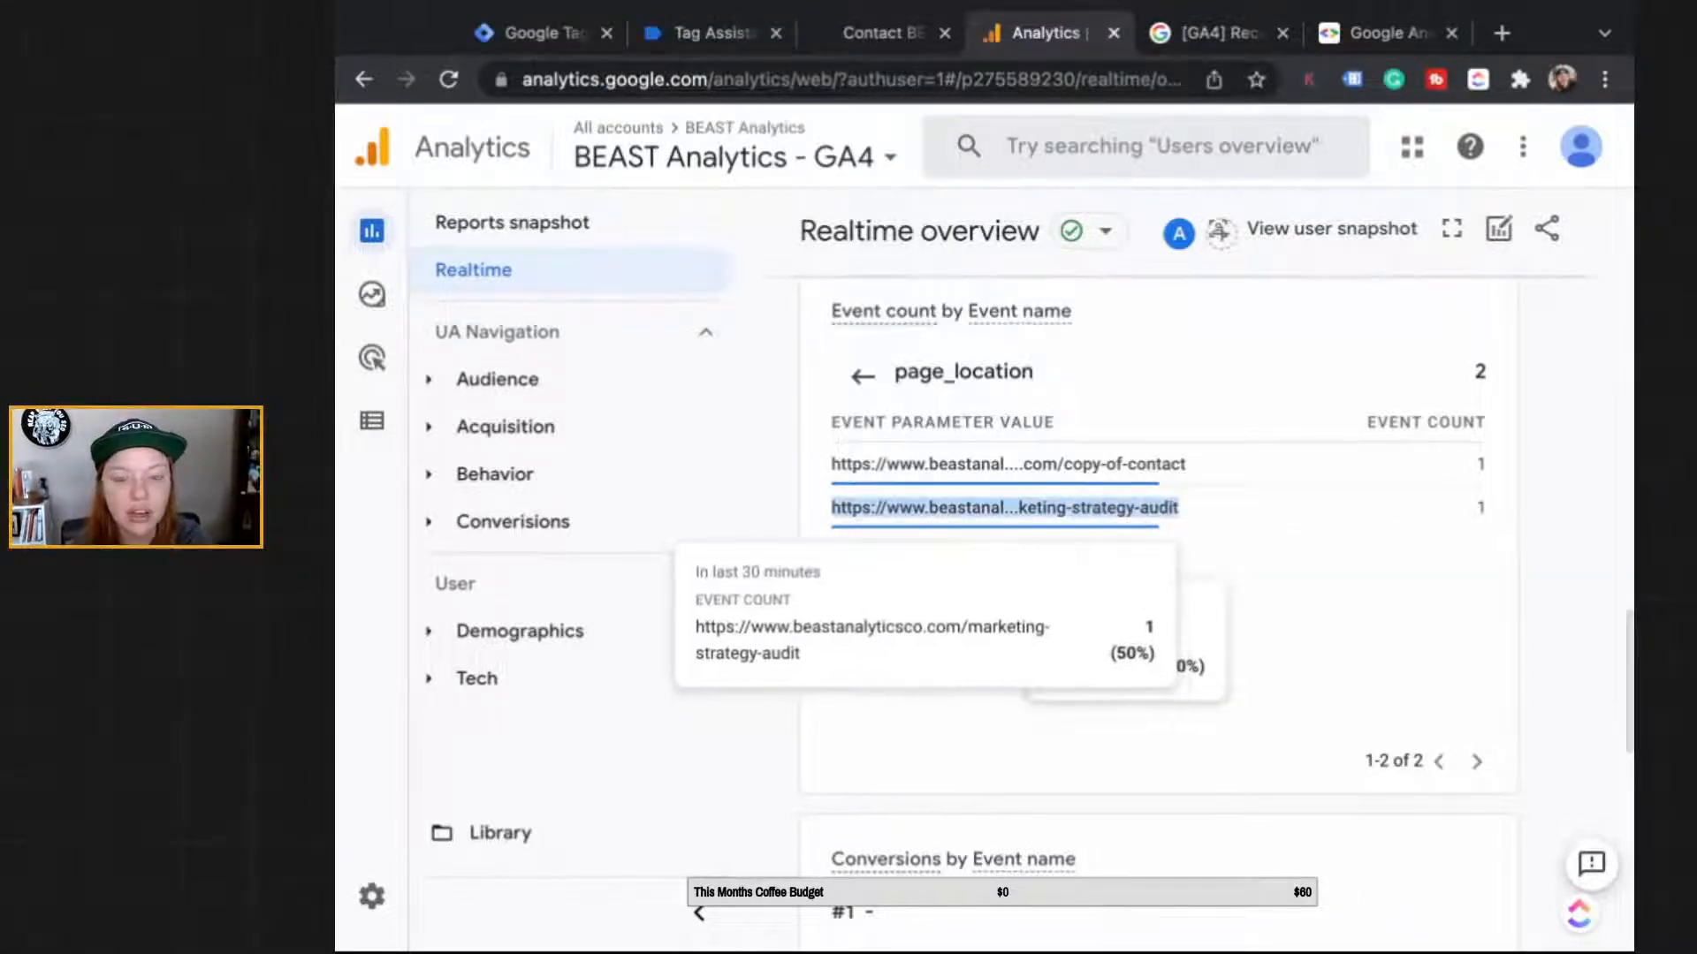
left_click(875, 33)
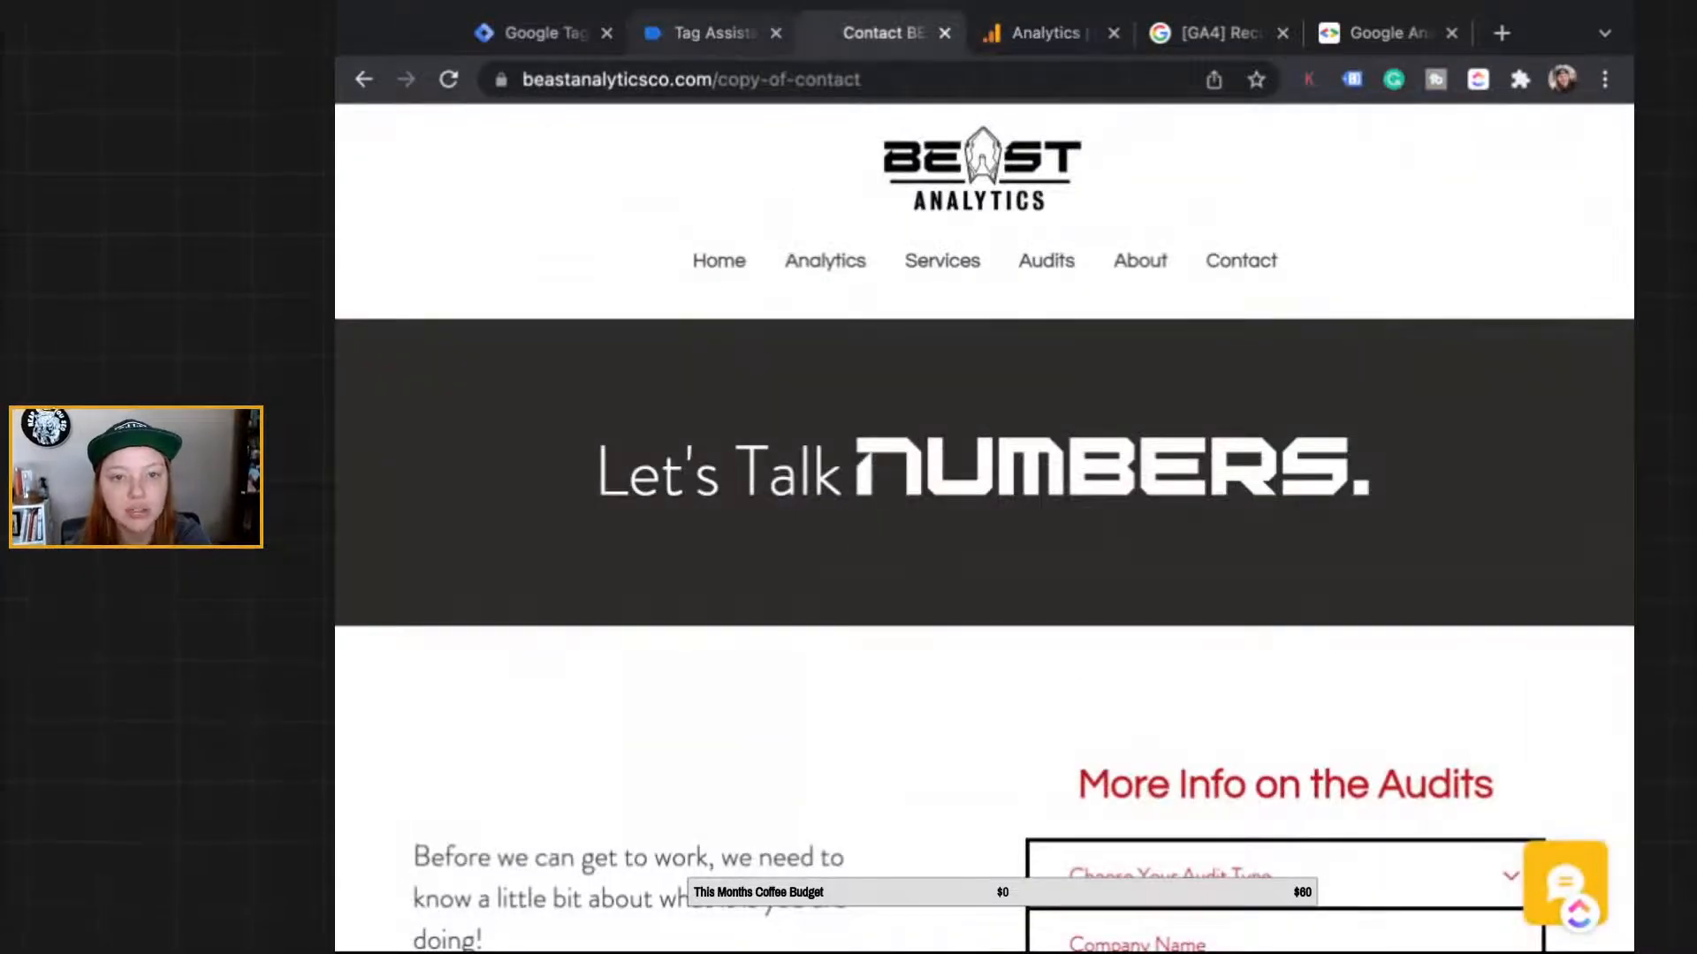
Step: Show the GTM-TZVWPXP container's current Data Layer values for the gtm.linkClick event in Tag Assistant
left_click(711, 32)
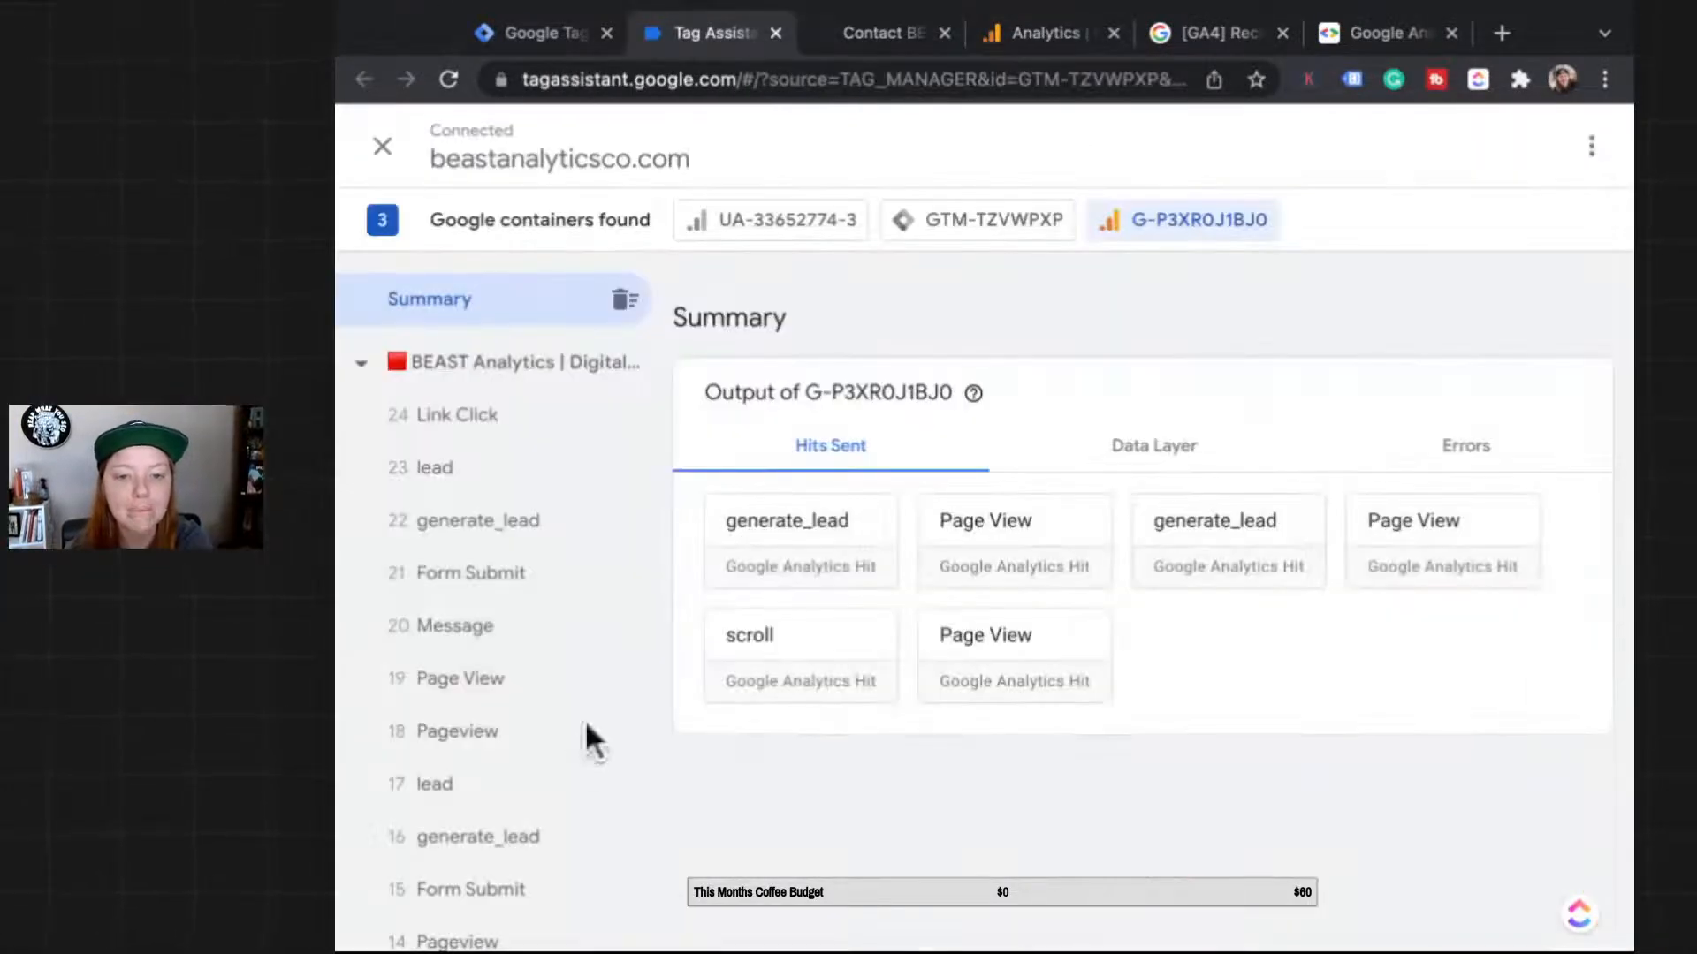
scroll(586, 725, "down", 3)
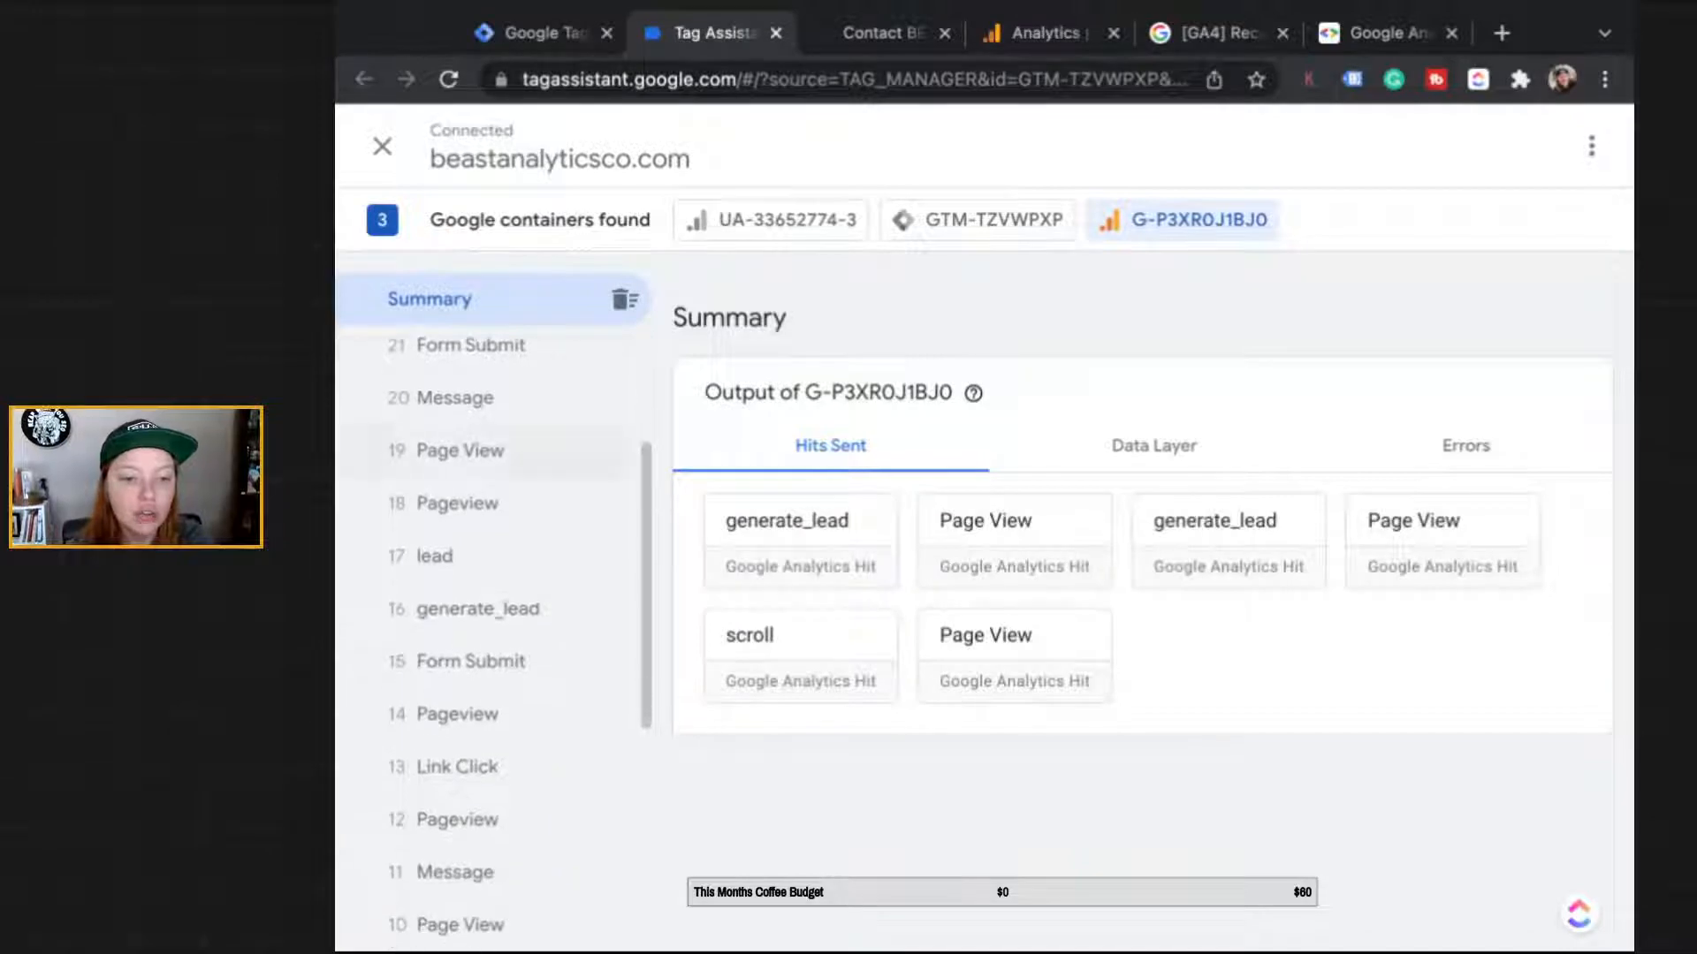
scroll(565, 444, "down", 2)
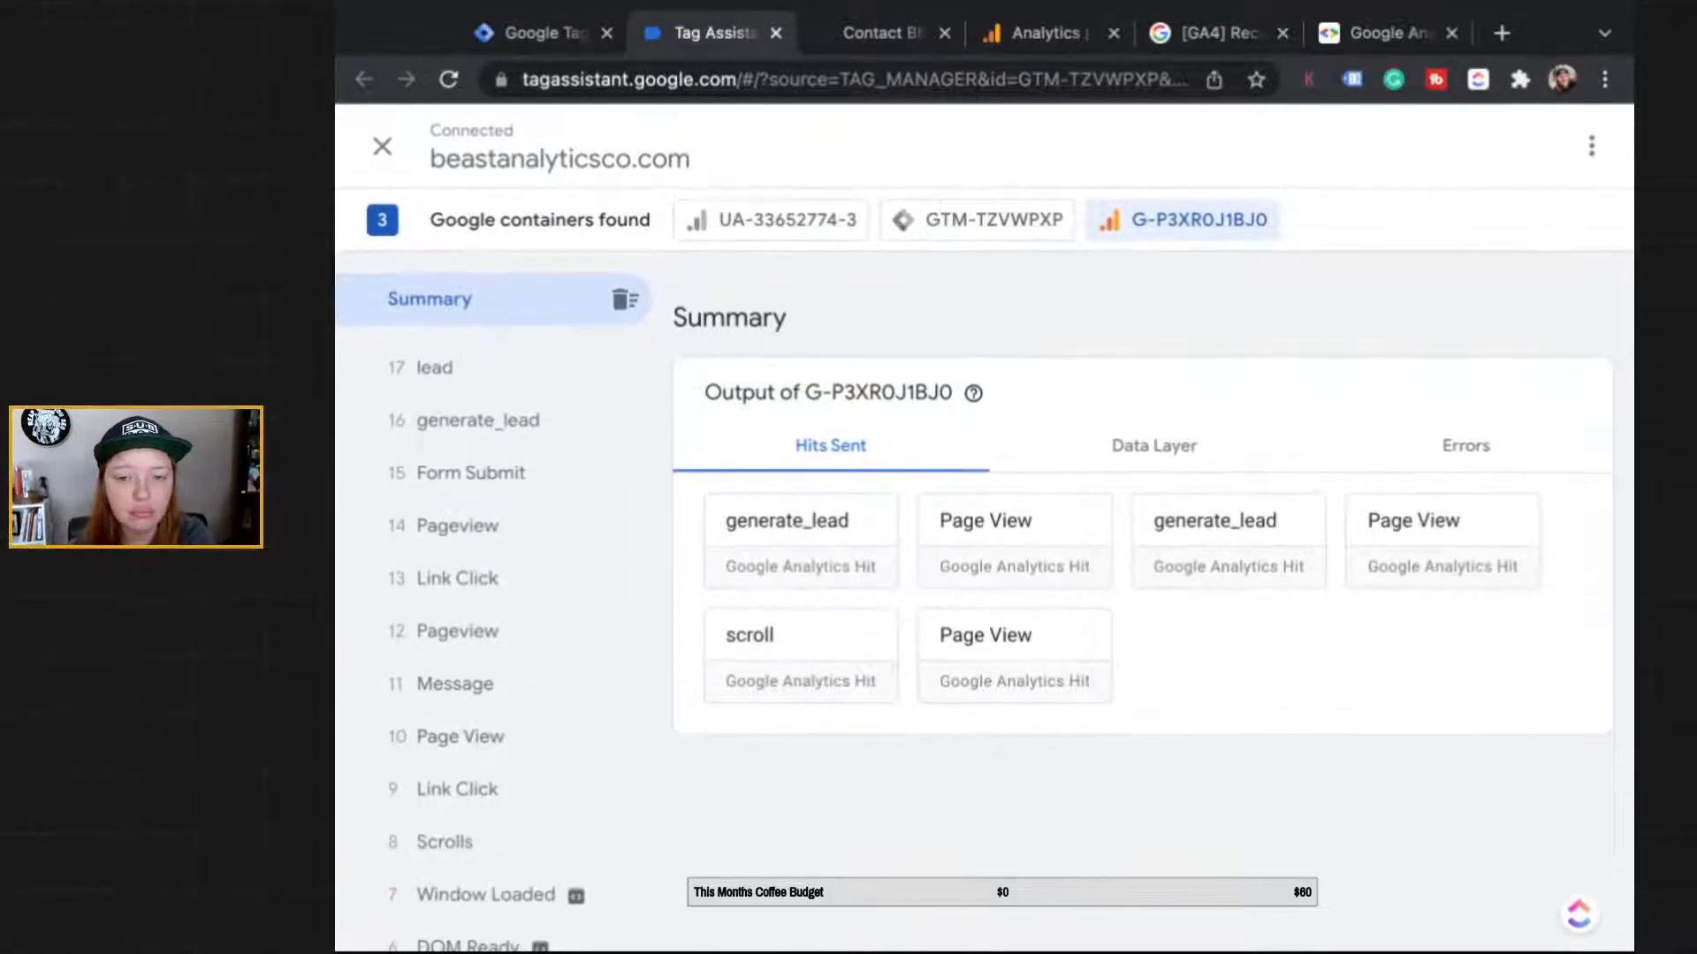
scroll(565, 530, "up", 5)
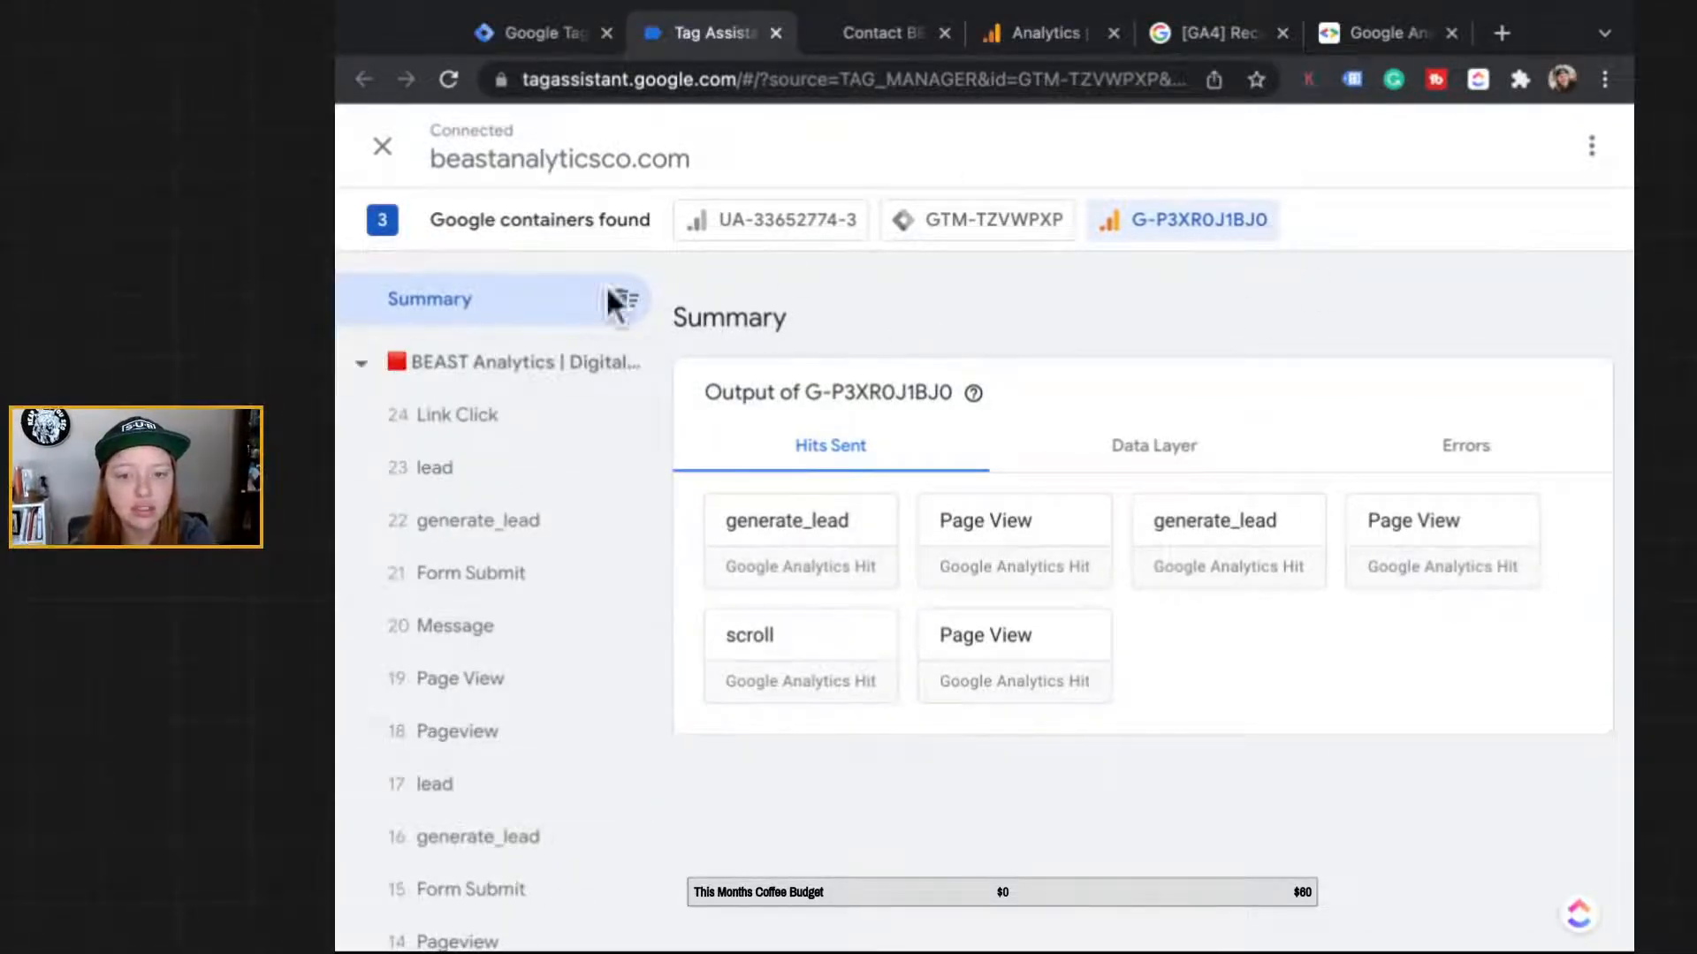
left_click(994, 219)
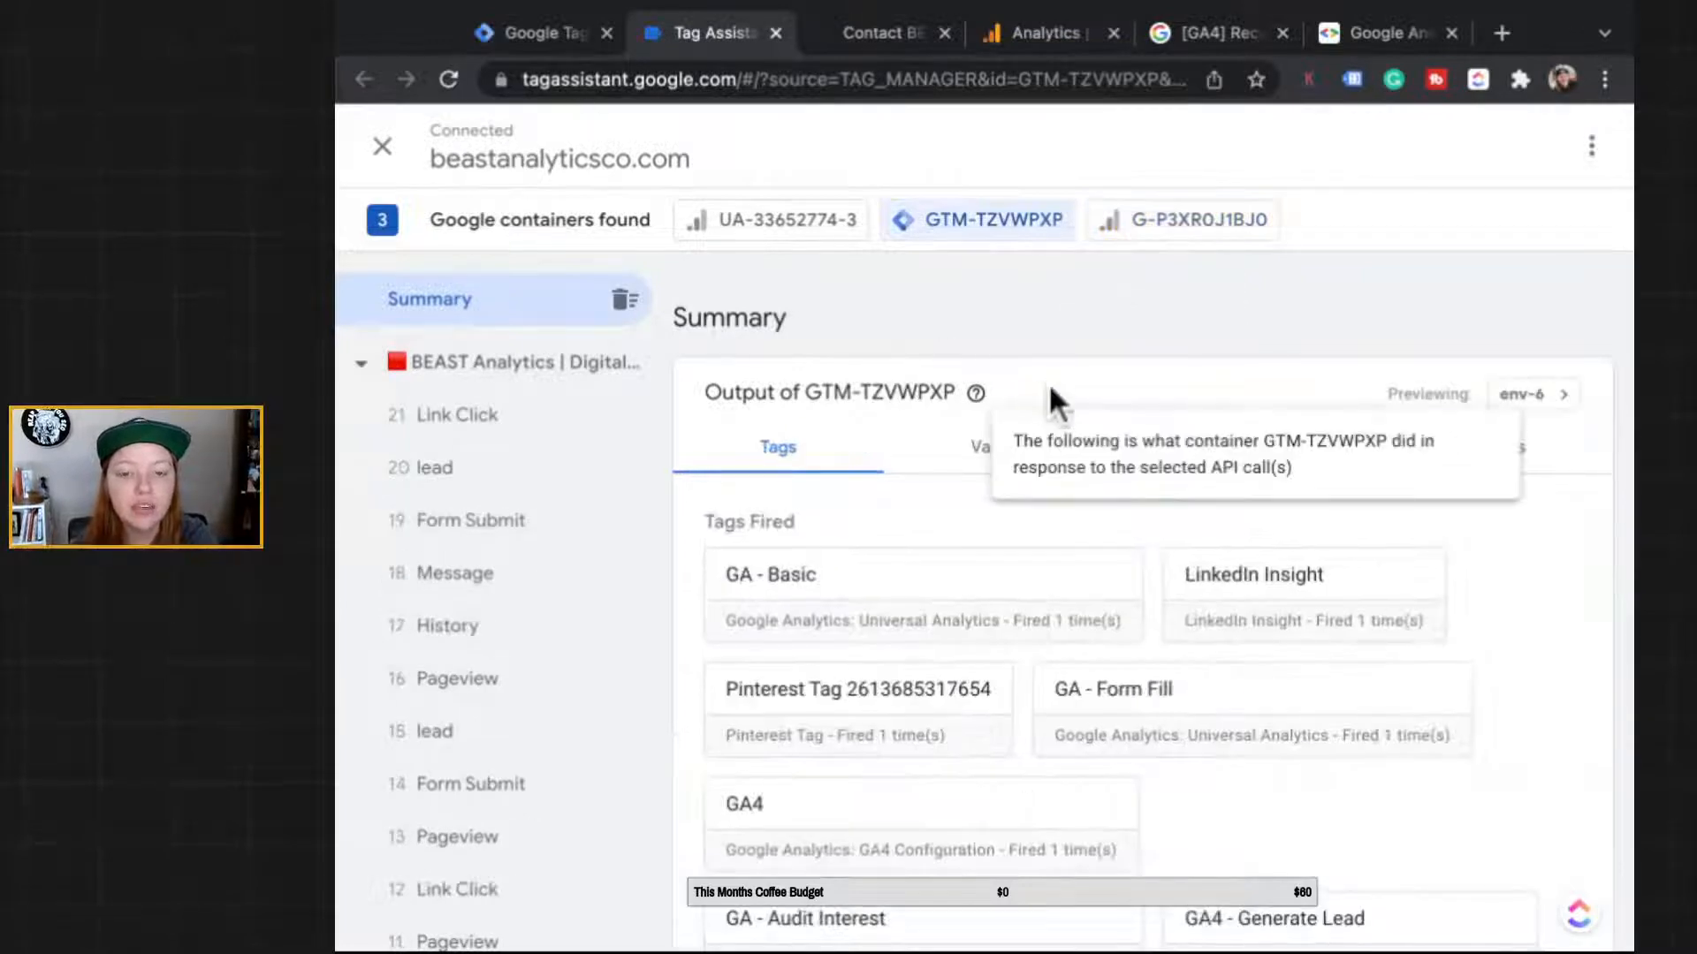
left_click(884, 447)
left_click(1290, 446)
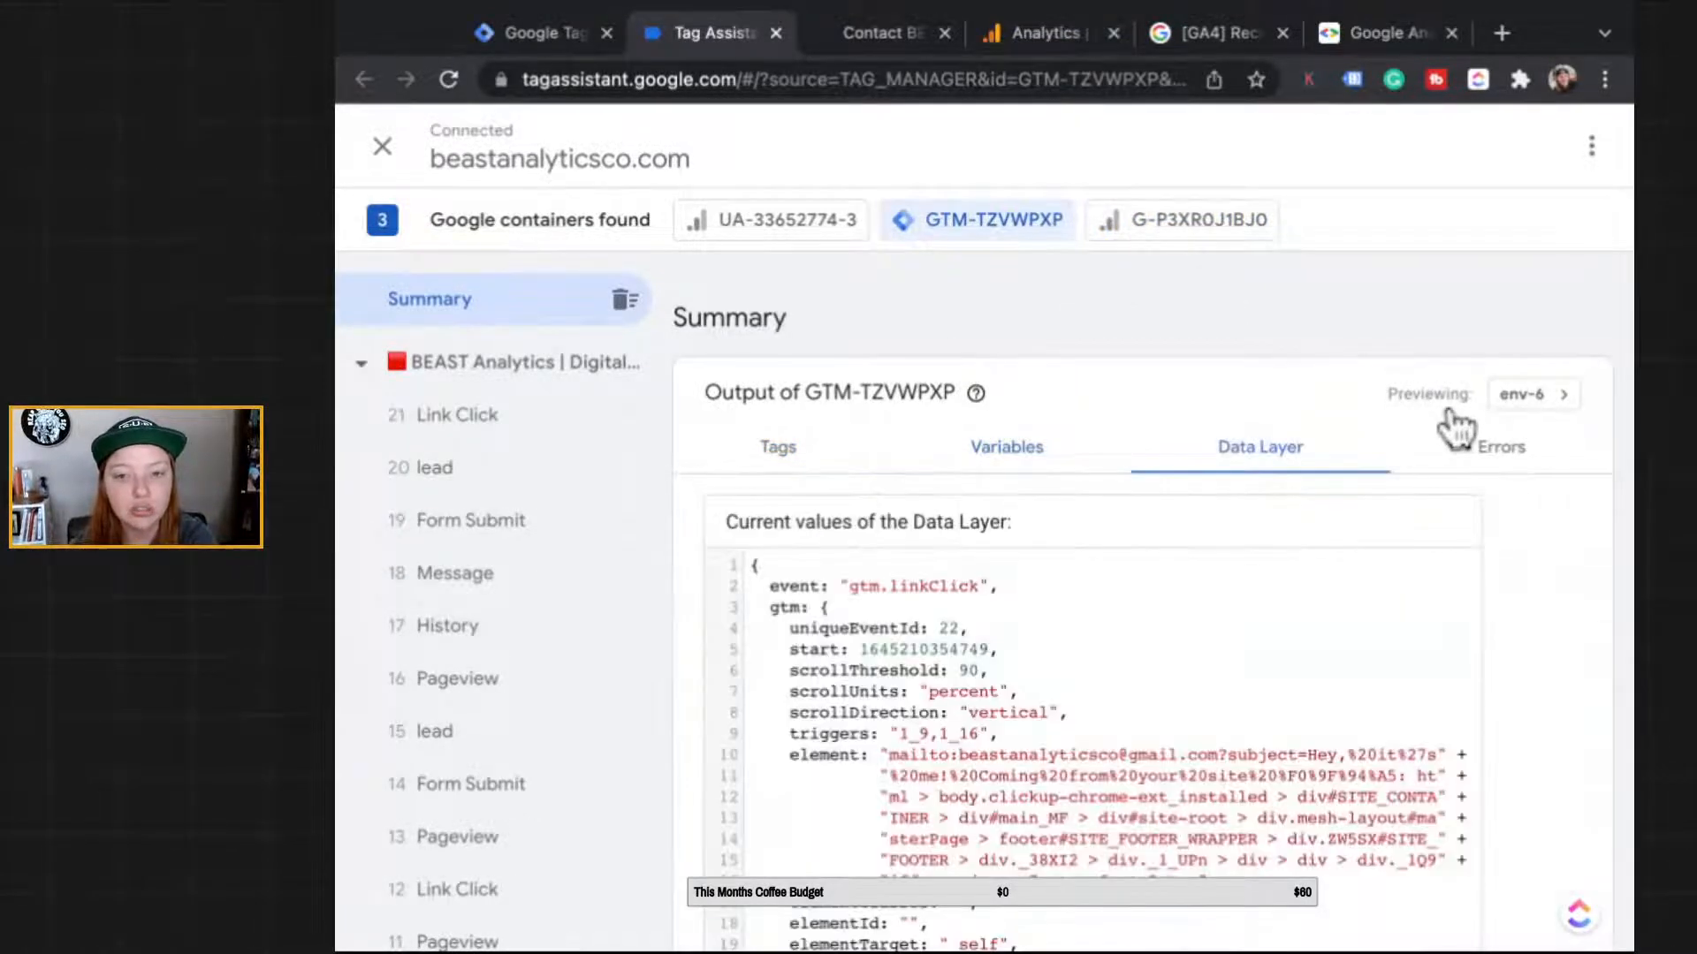
scroll(1329, 698, "down", 2)
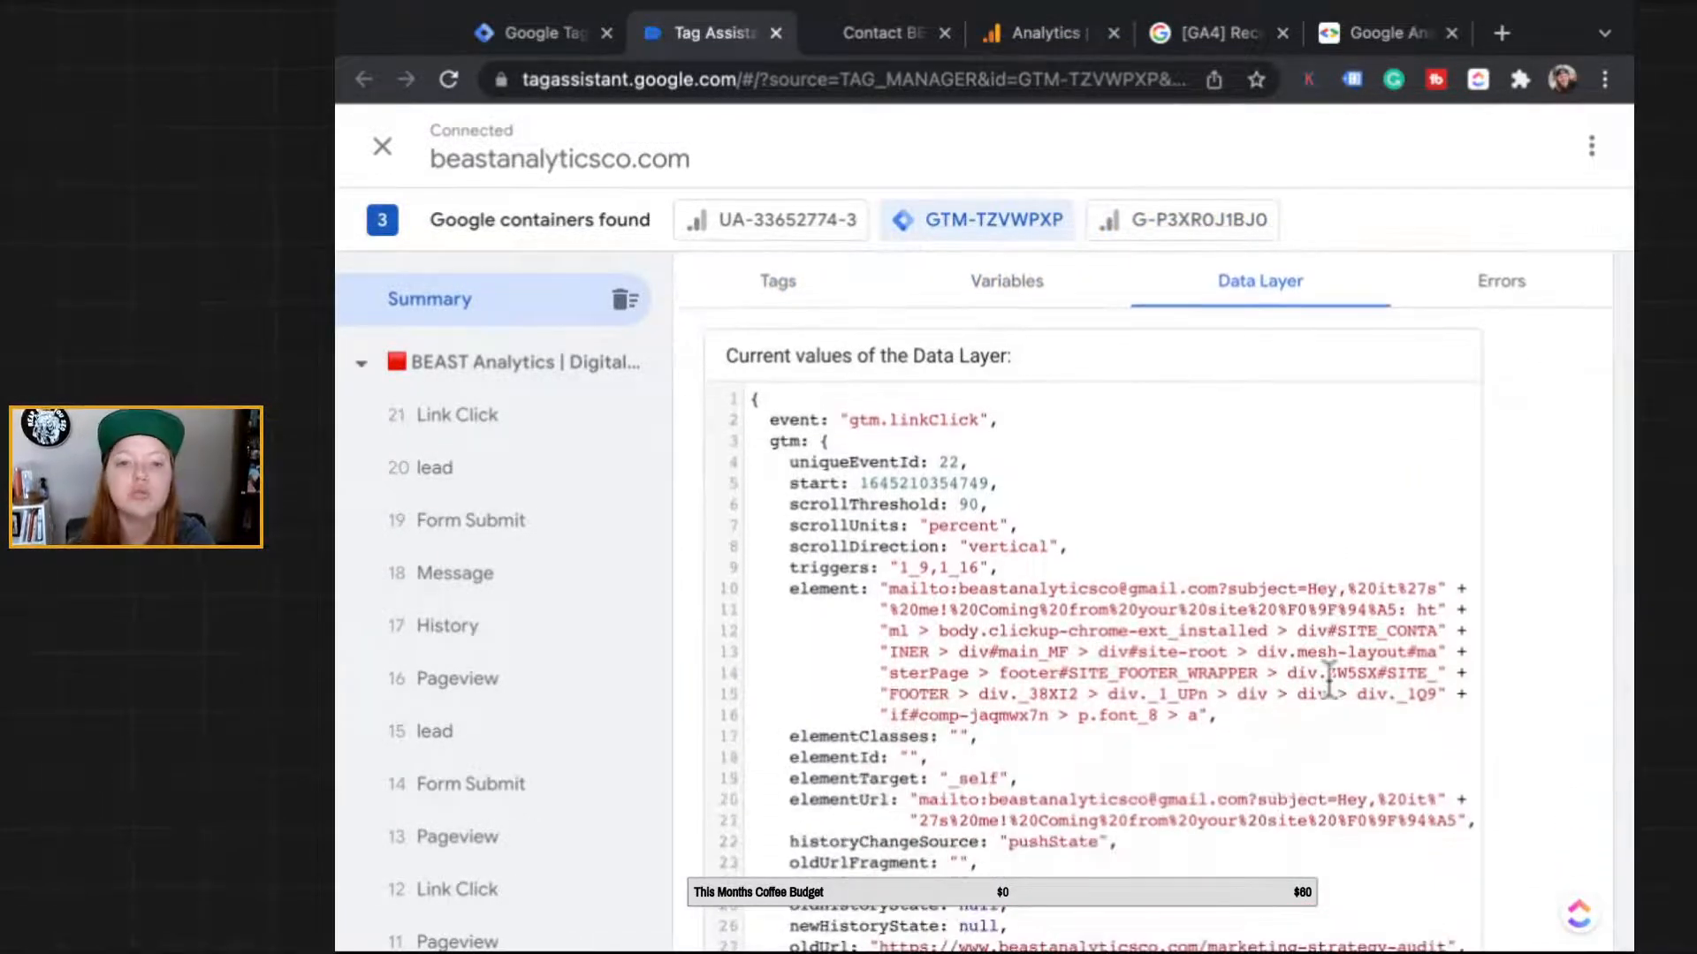
scroll(1328, 680, "down", 2)
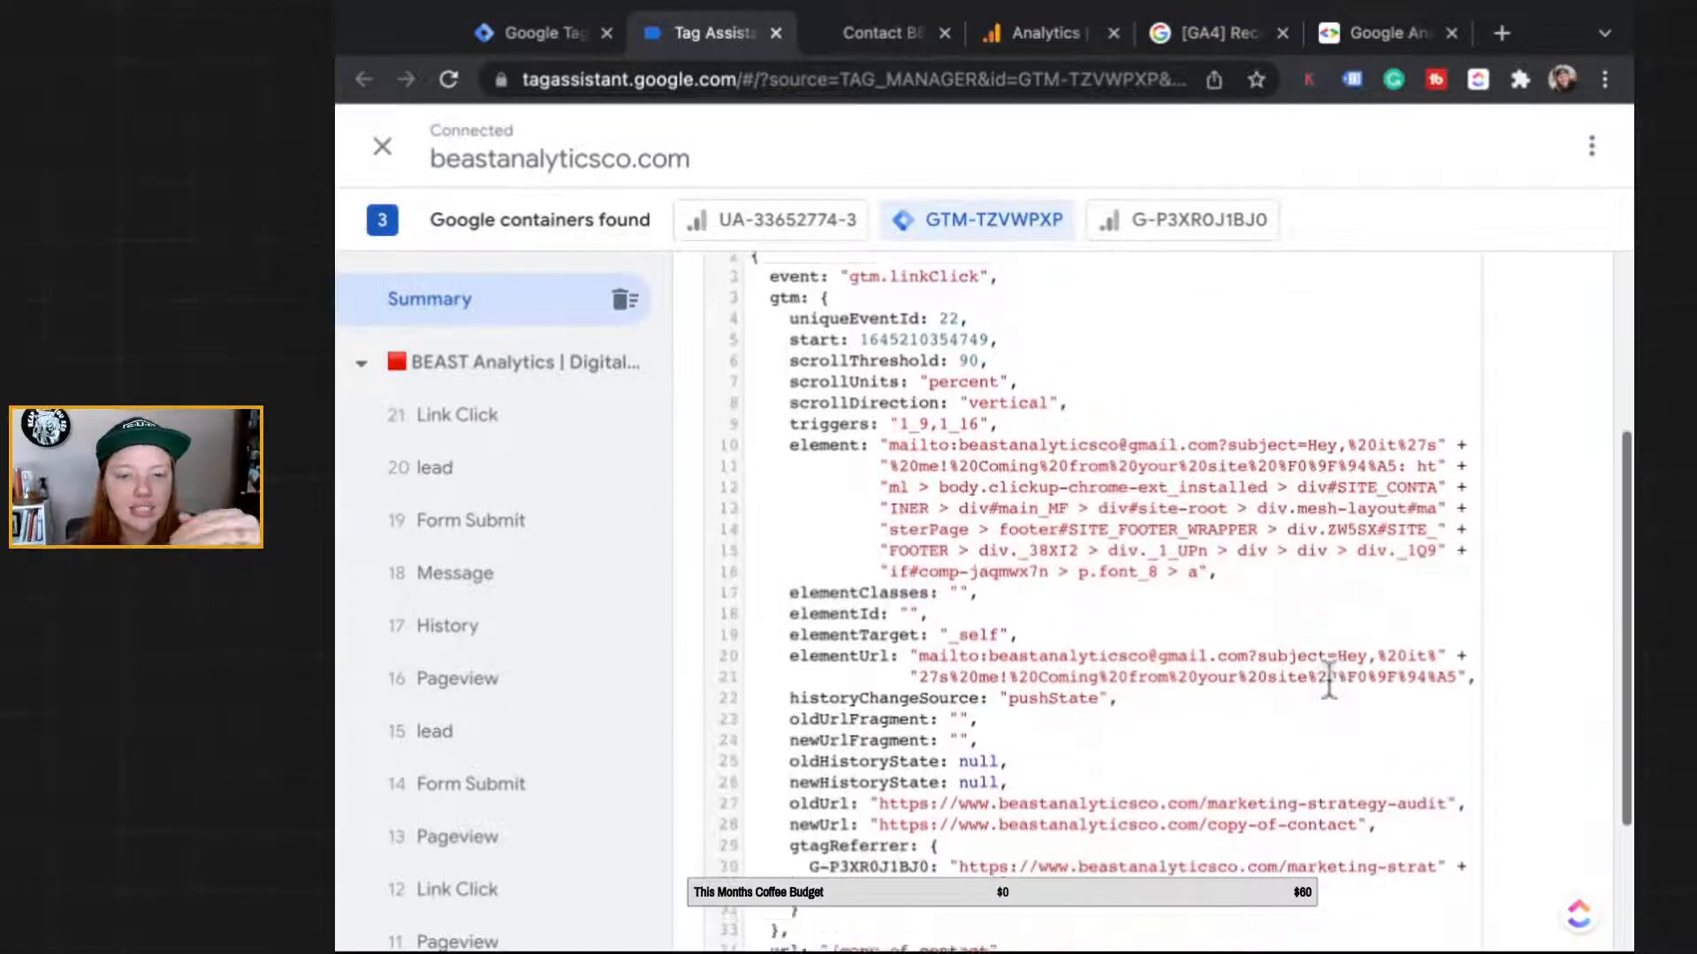
scroll(1329, 680, "down", 1)
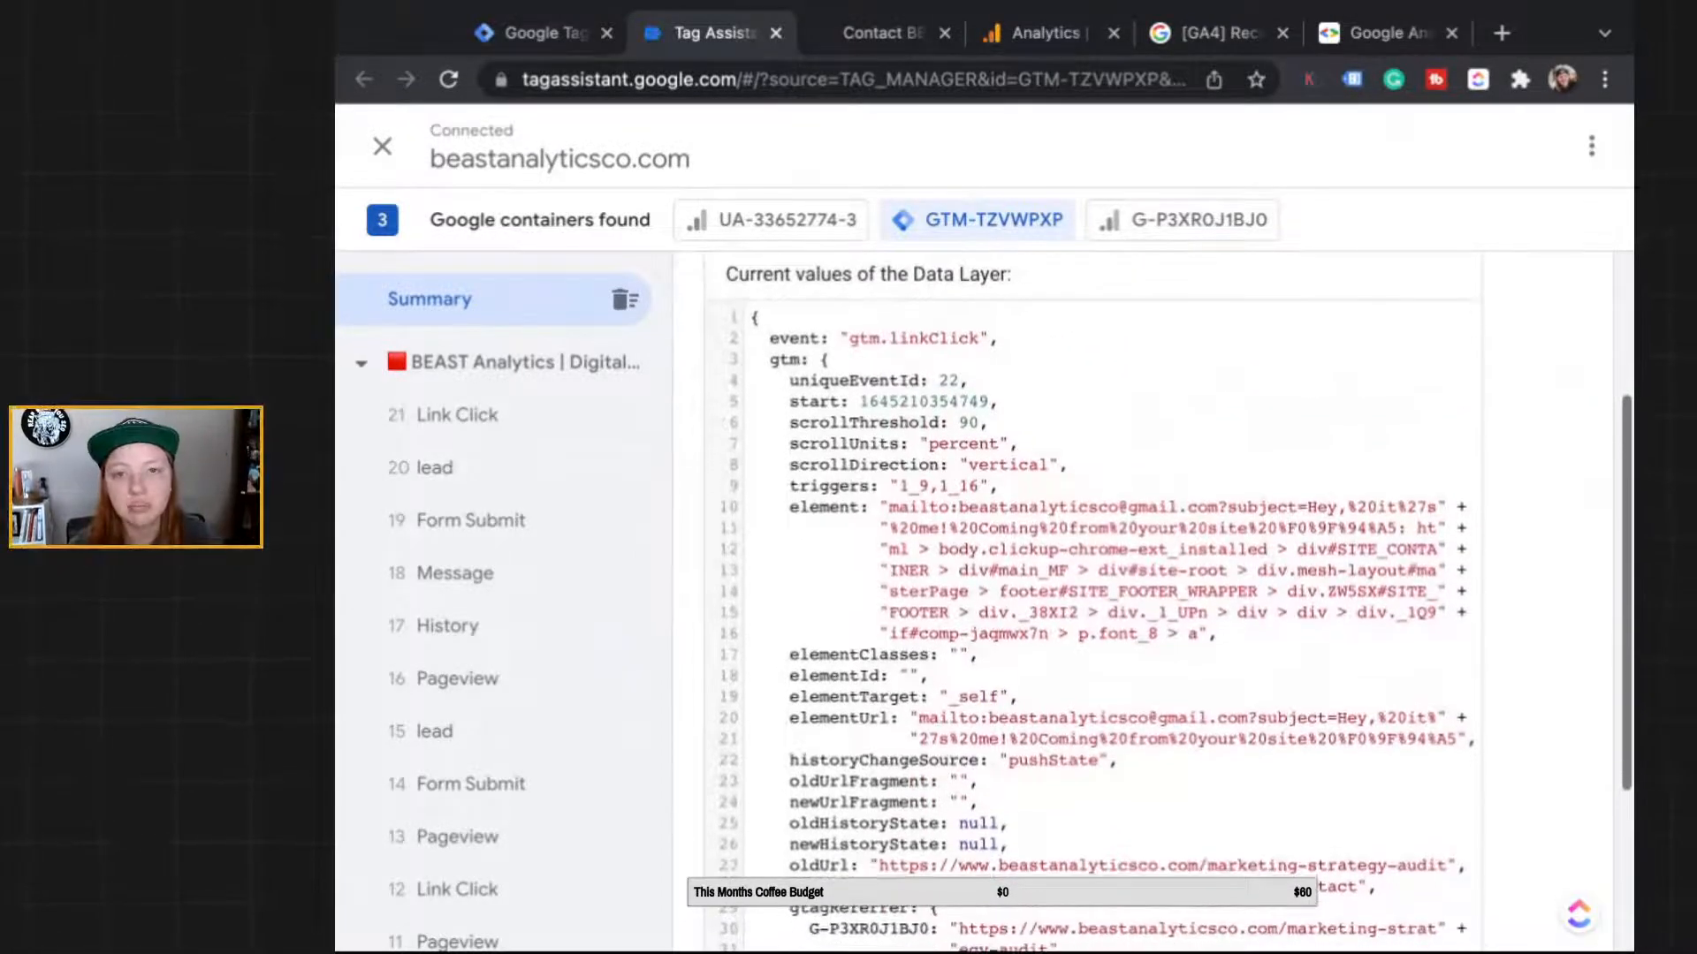
scroll(1175, 601, "down", 3)
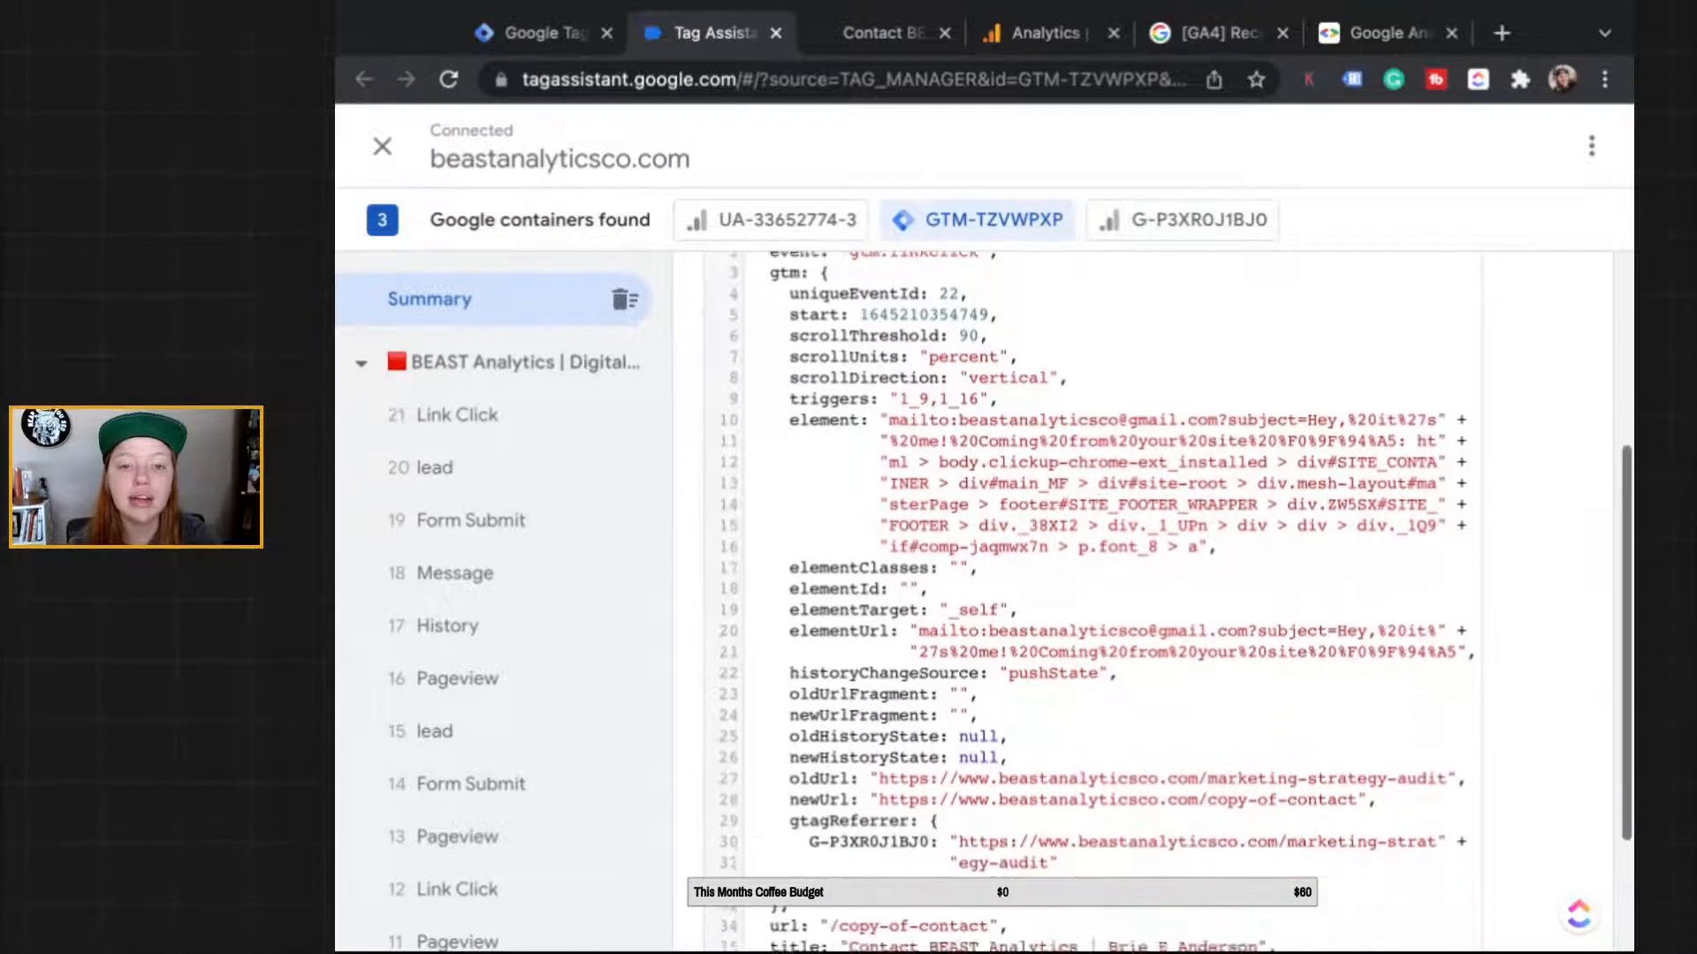
scroll(1366, 645, "up", 3)
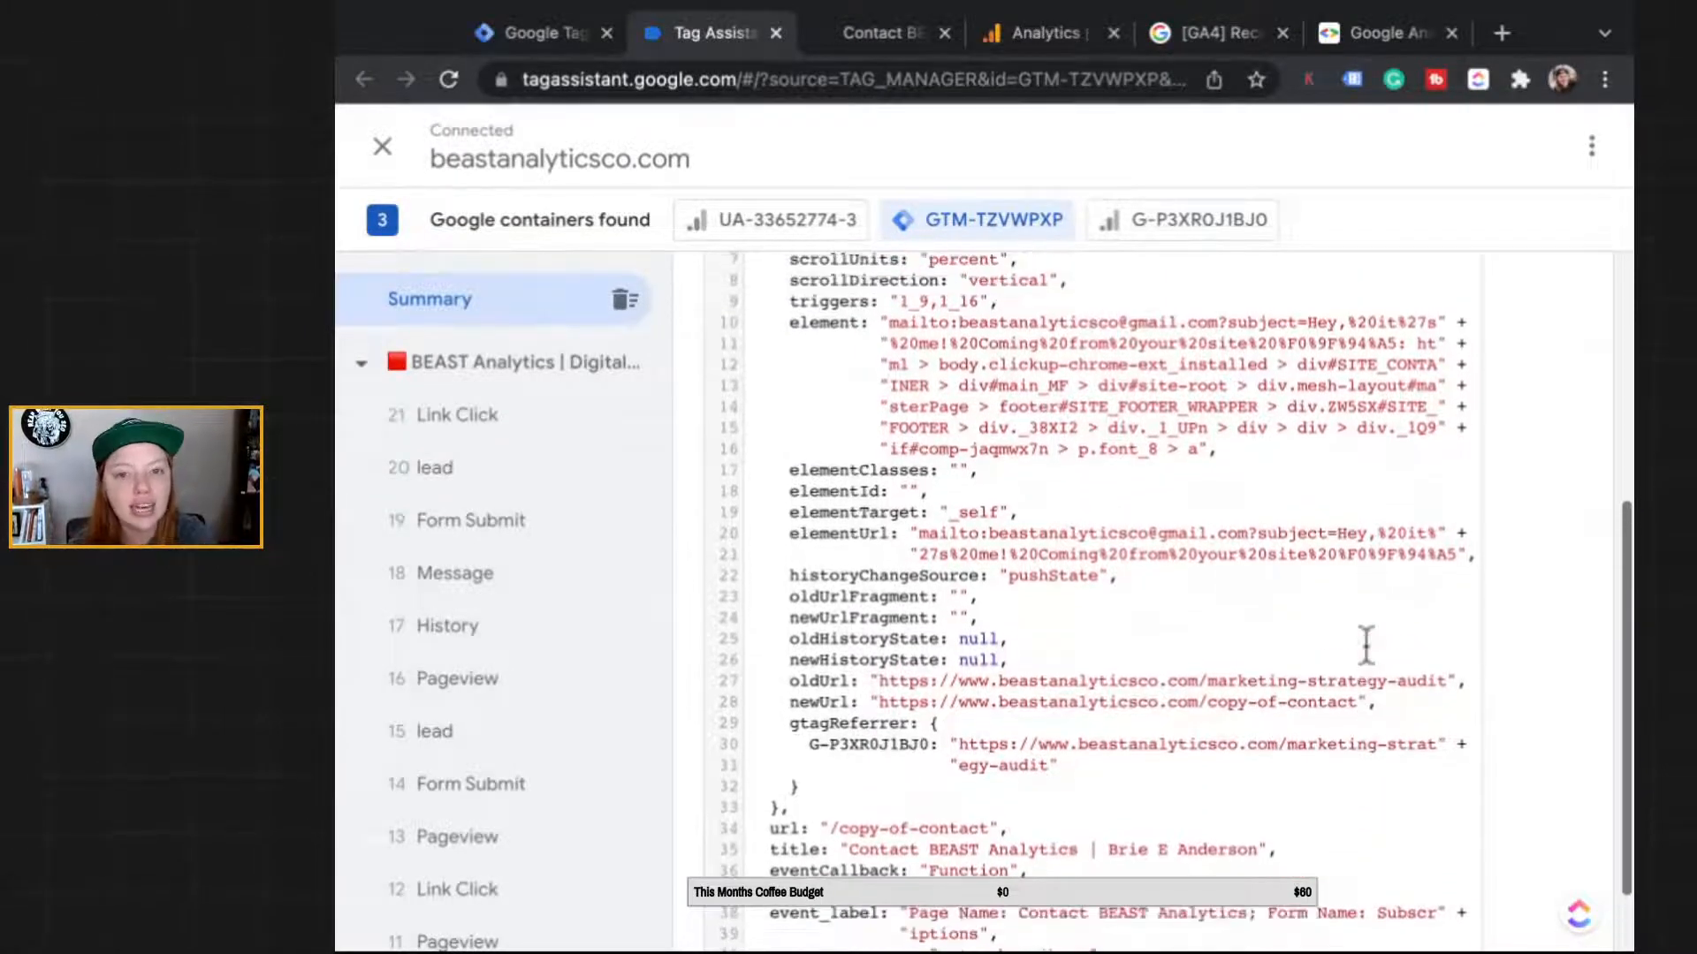
scroll(1366, 645, "up", 3)
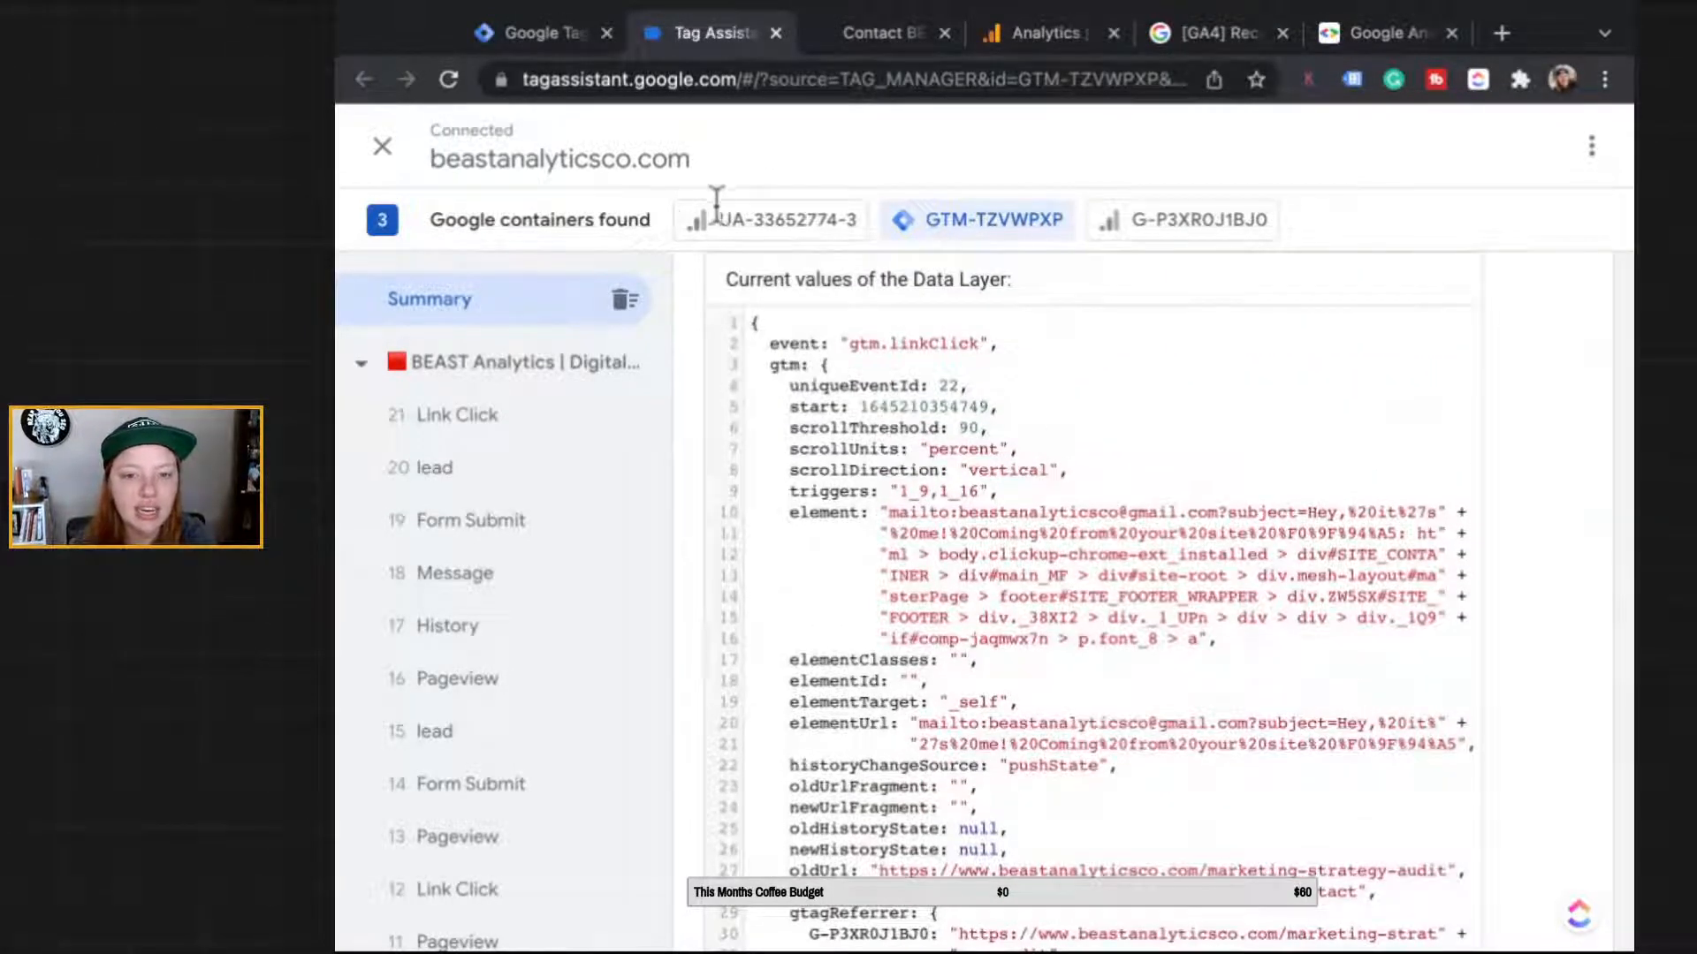
double_click(897, 344)
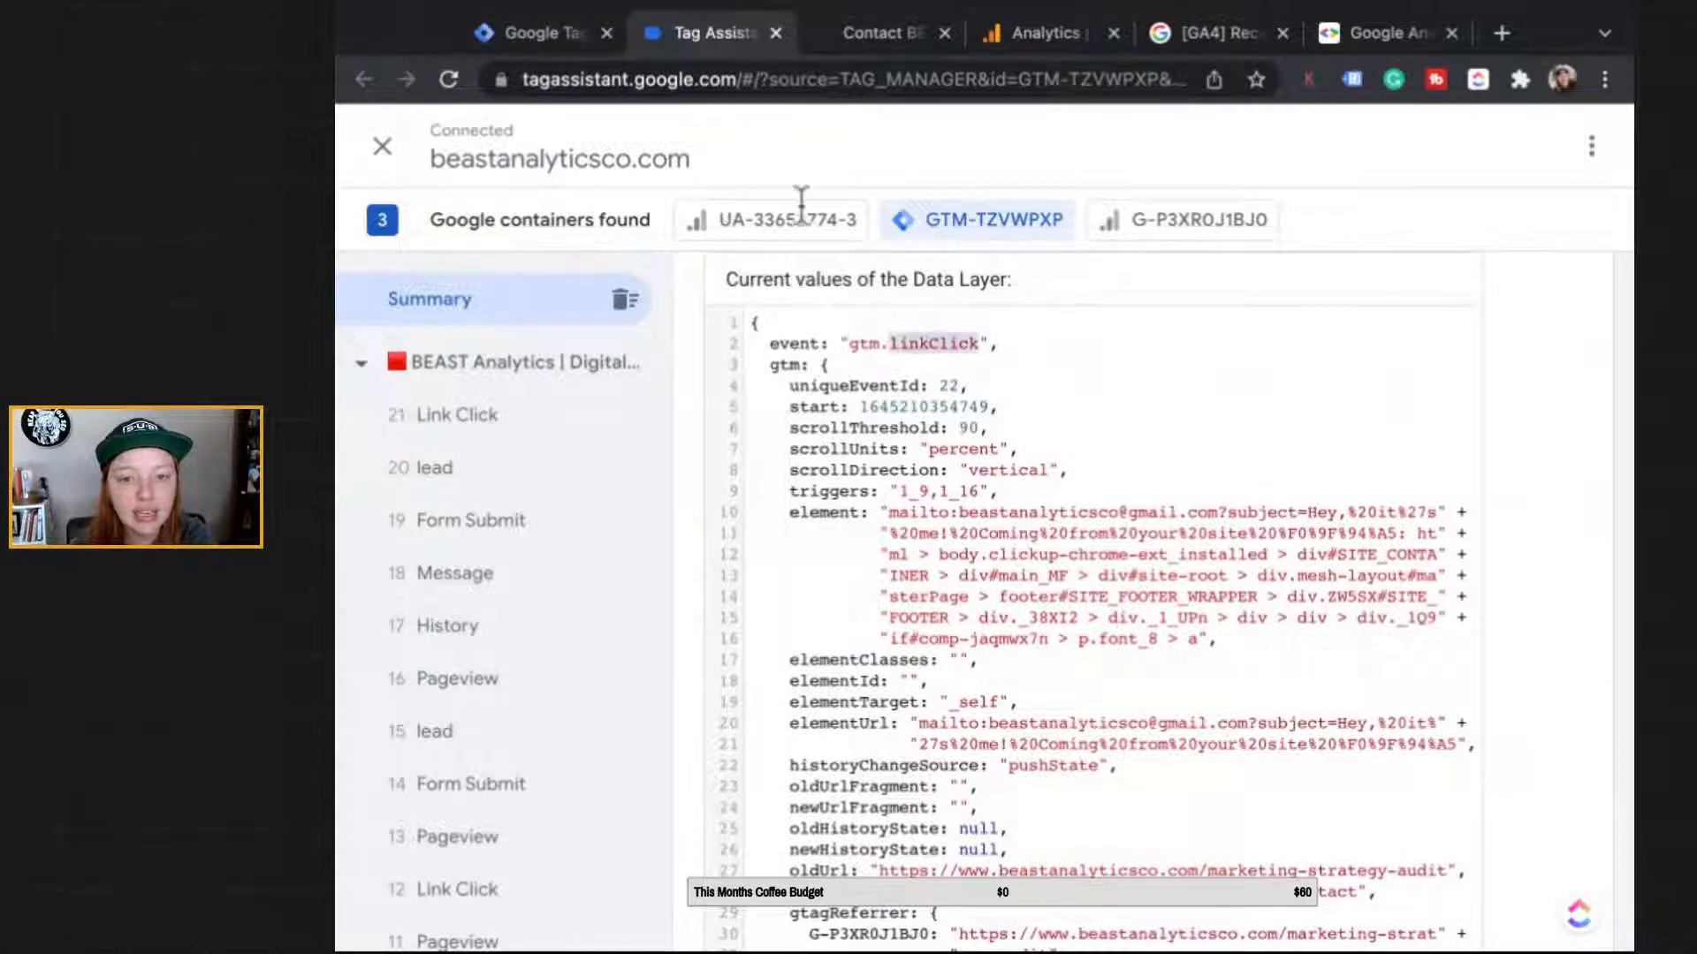
scroll(686, 334, "down", 1)
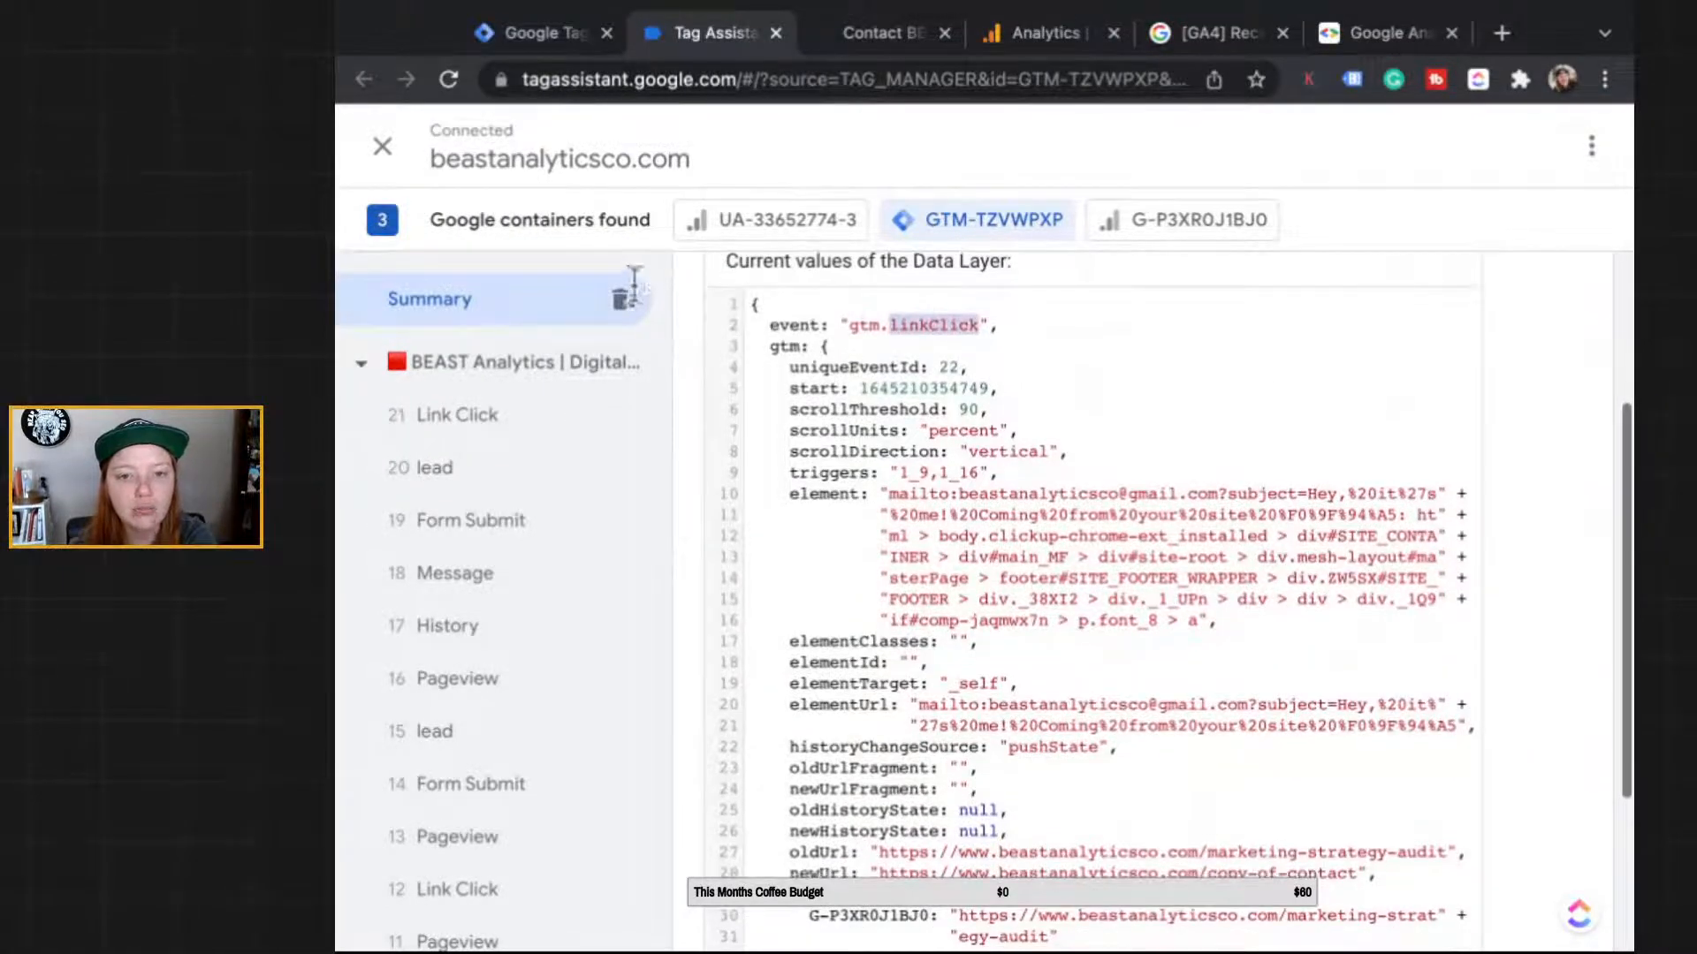
left_click_drag(789, 409, 979, 409)
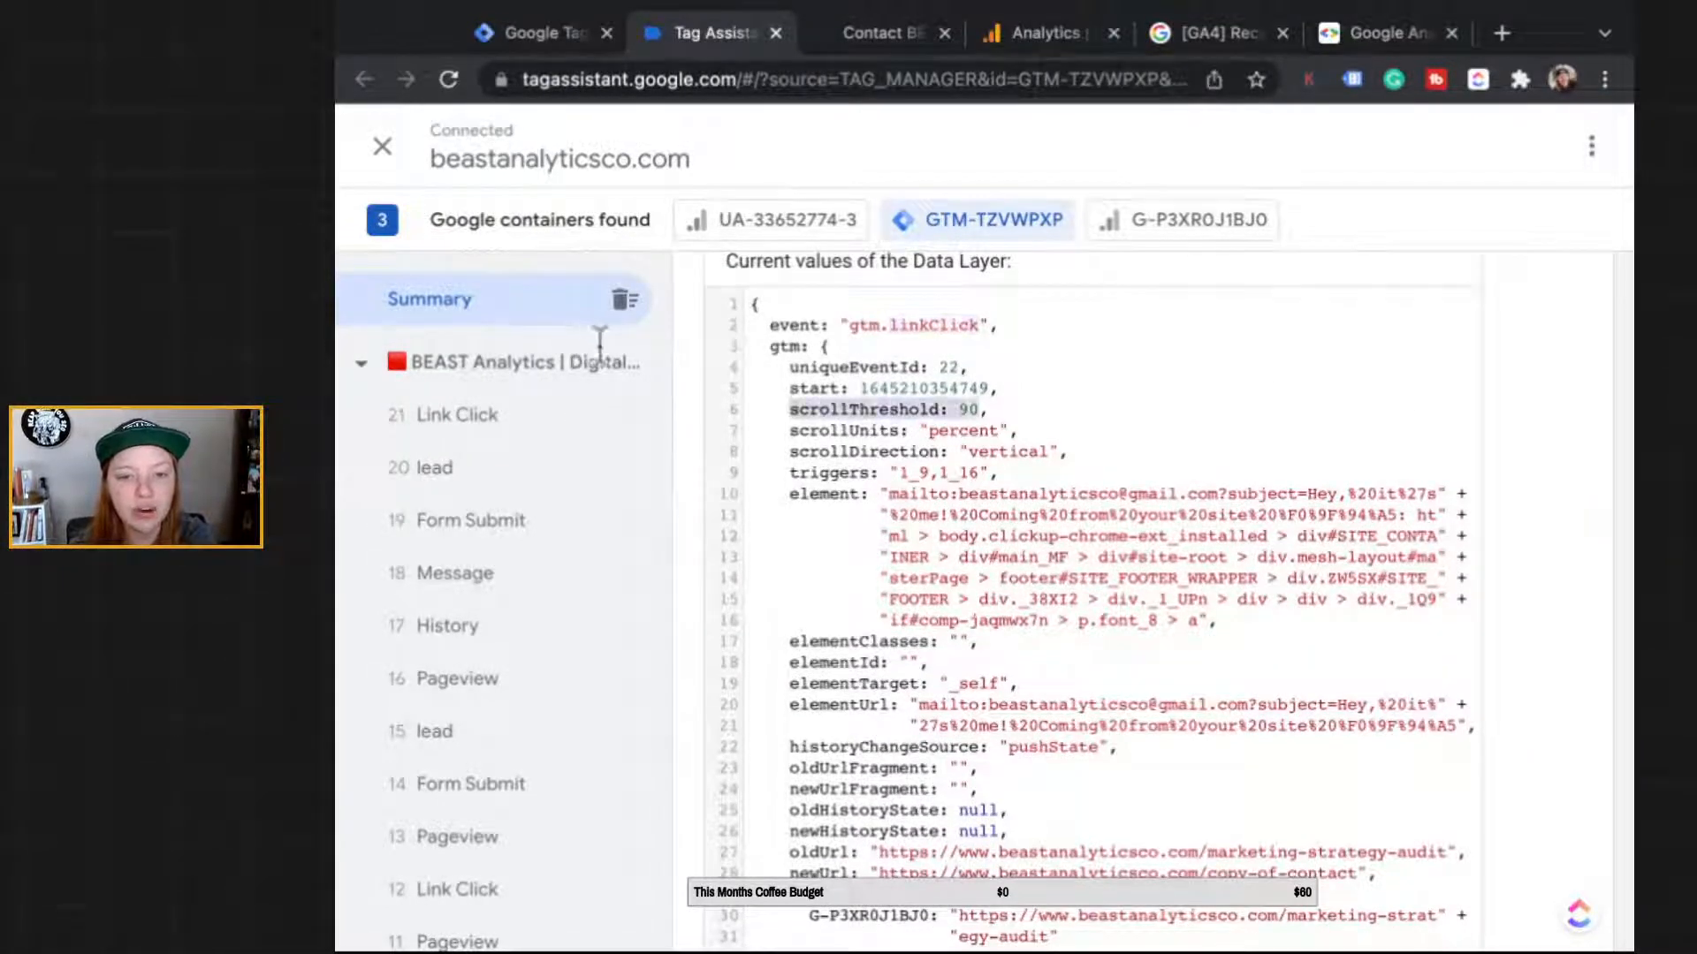
left_click(981, 409)
scroll(952, 482, "down", 3)
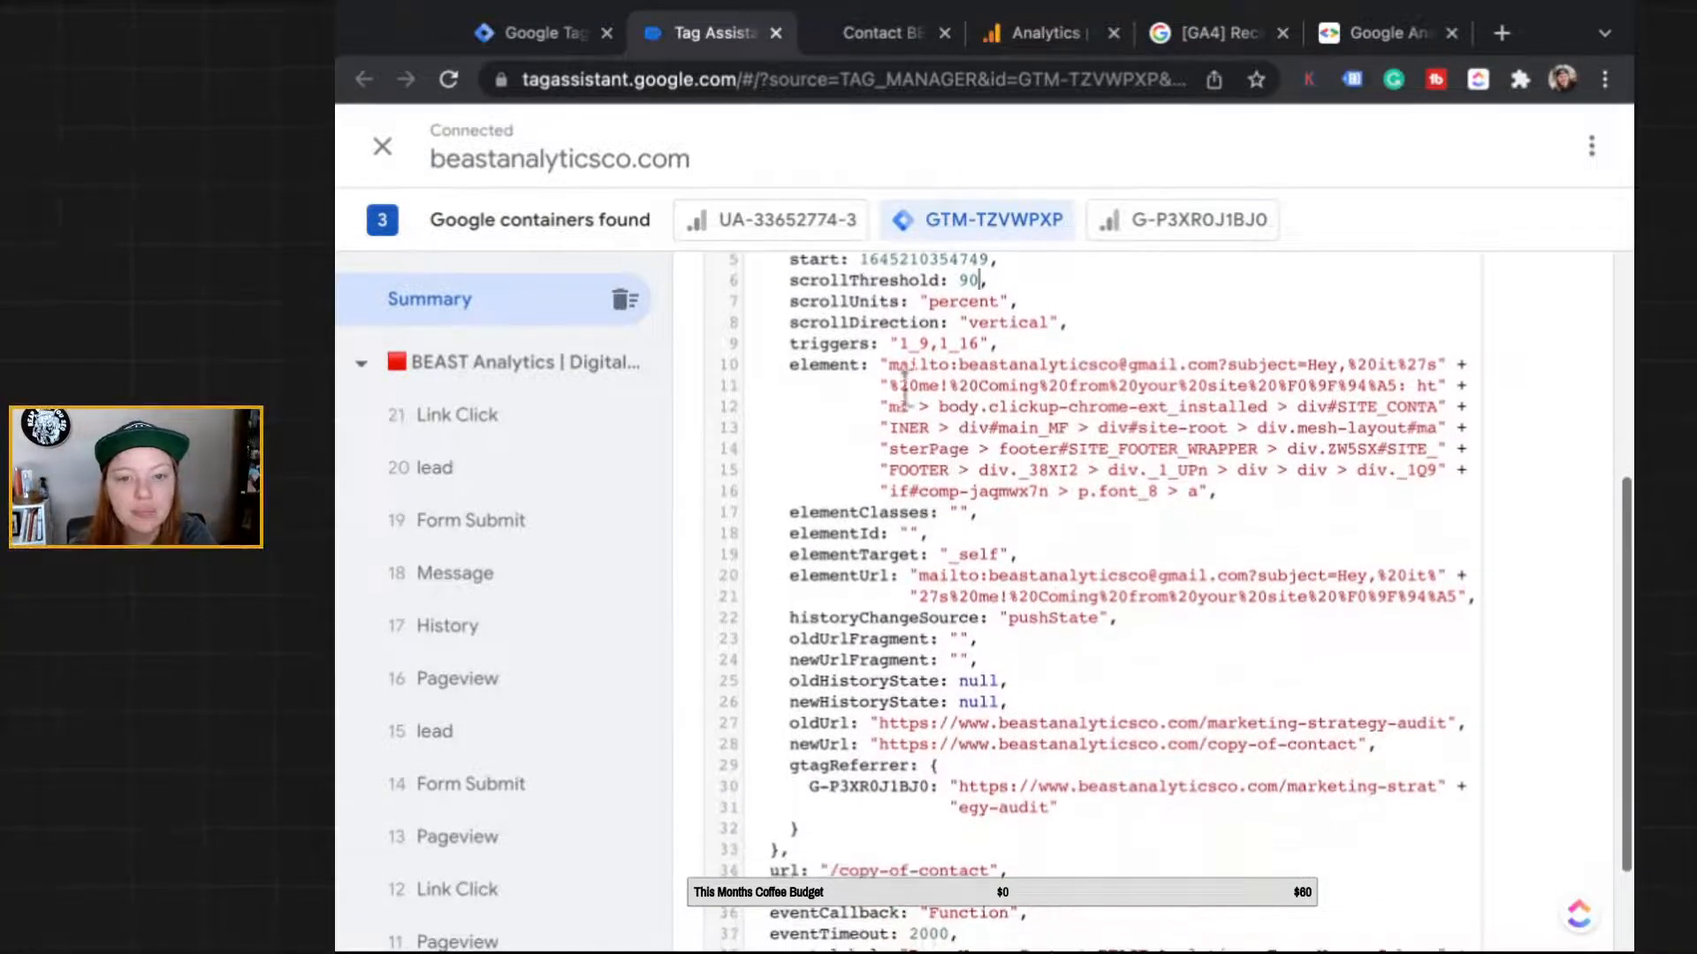
left_click_drag(891, 364, 1198, 386)
left_click(1197, 385)
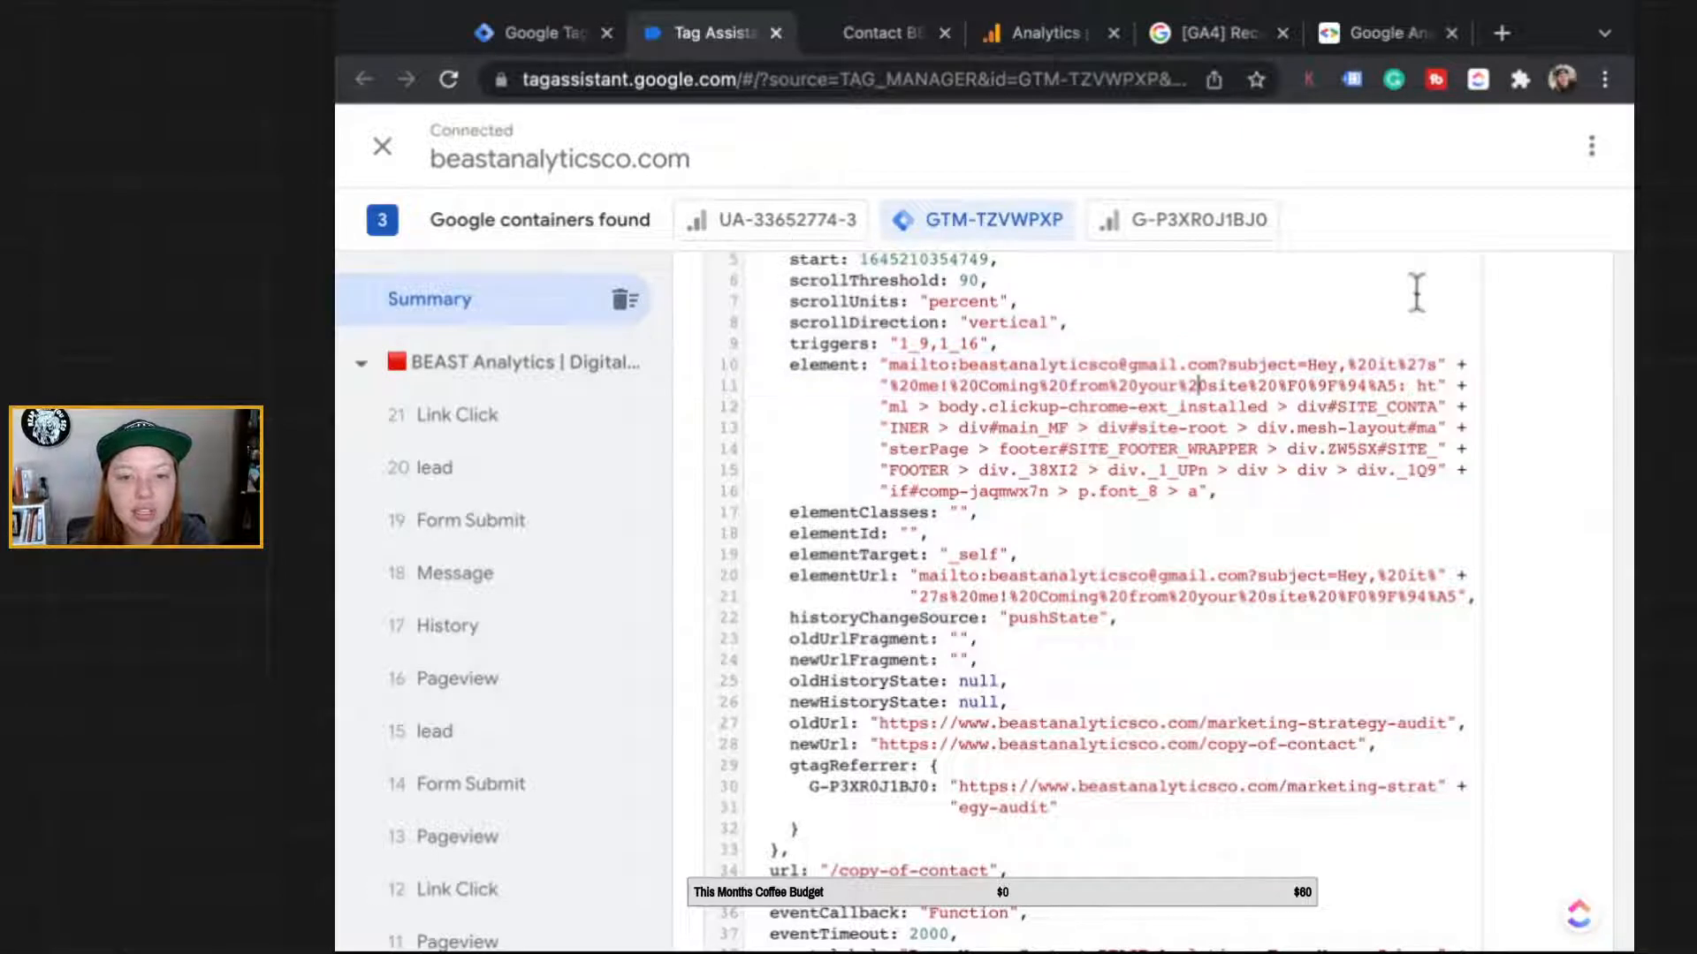
left_click_drag(889, 365, 1078, 344)
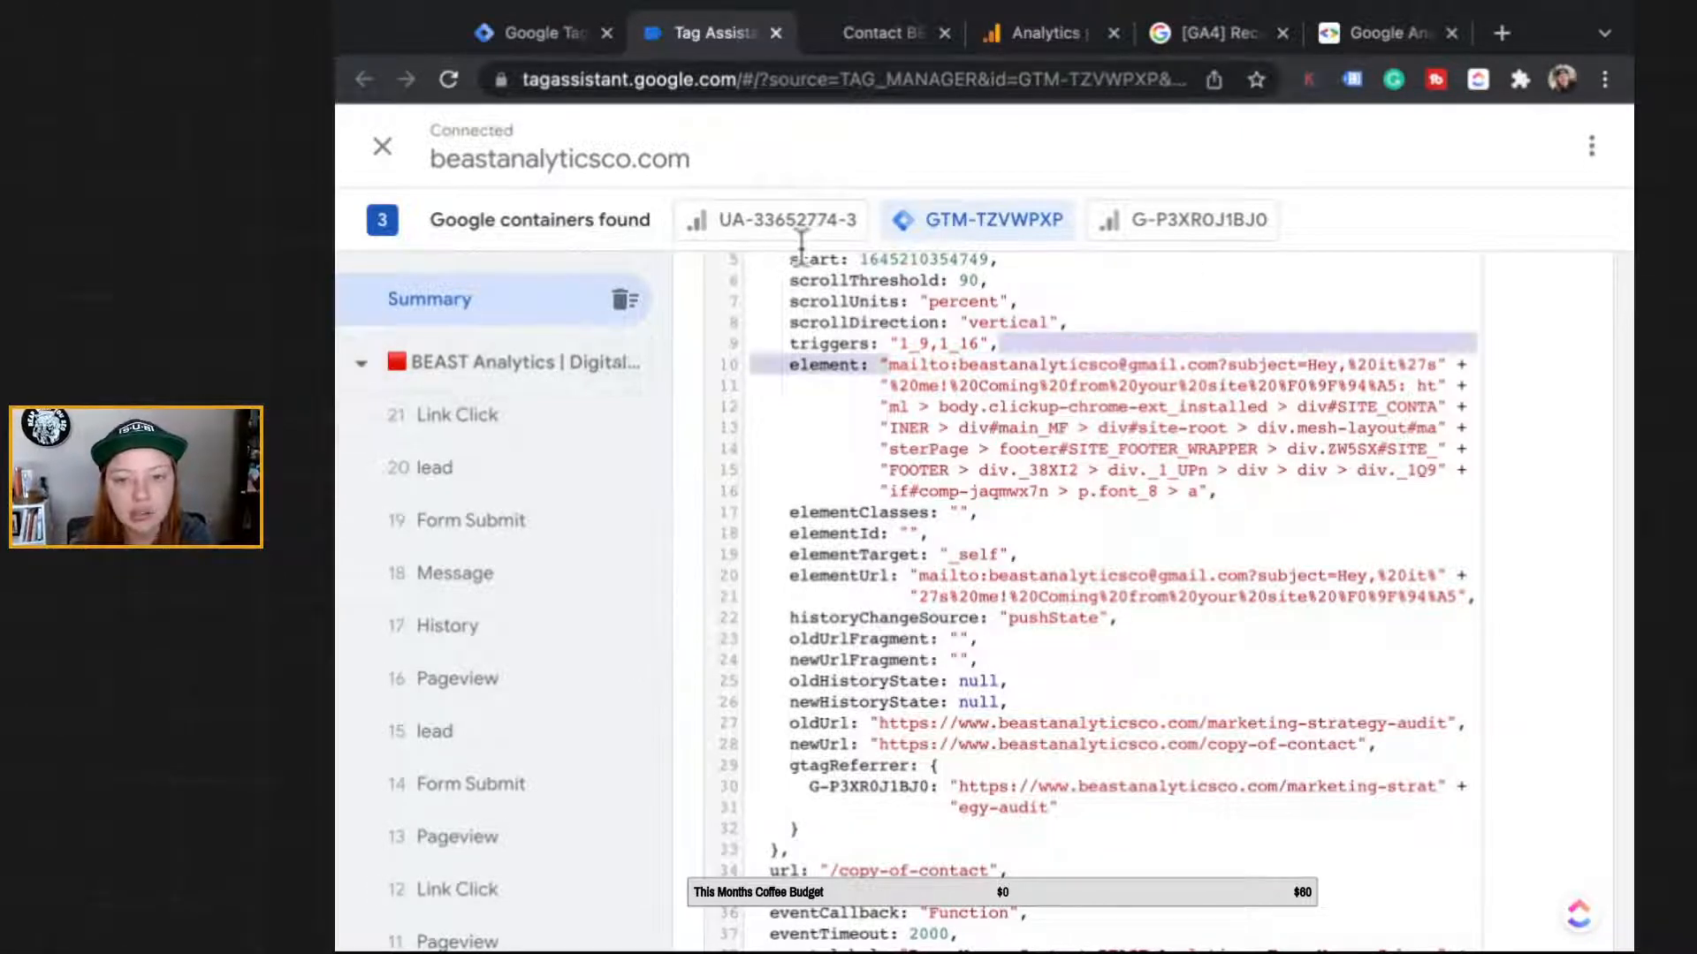
left_click(1464, 291)
scroll(1465, 292, "down", 1)
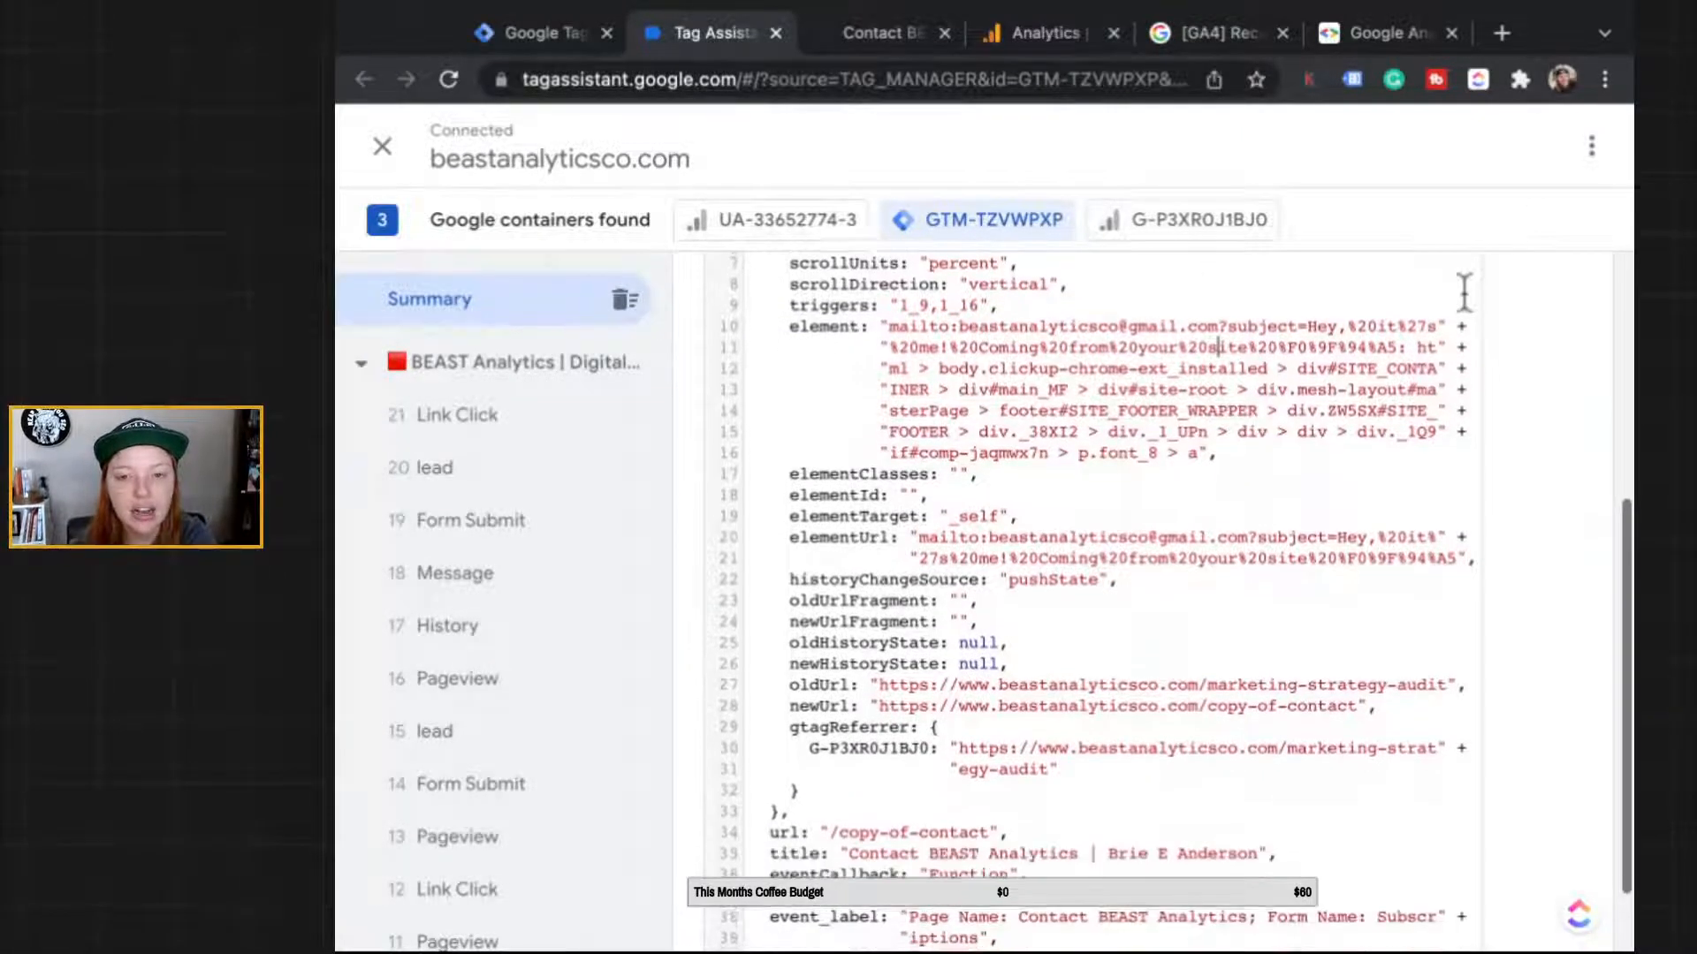
scroll(1464, 292, "down", 1)
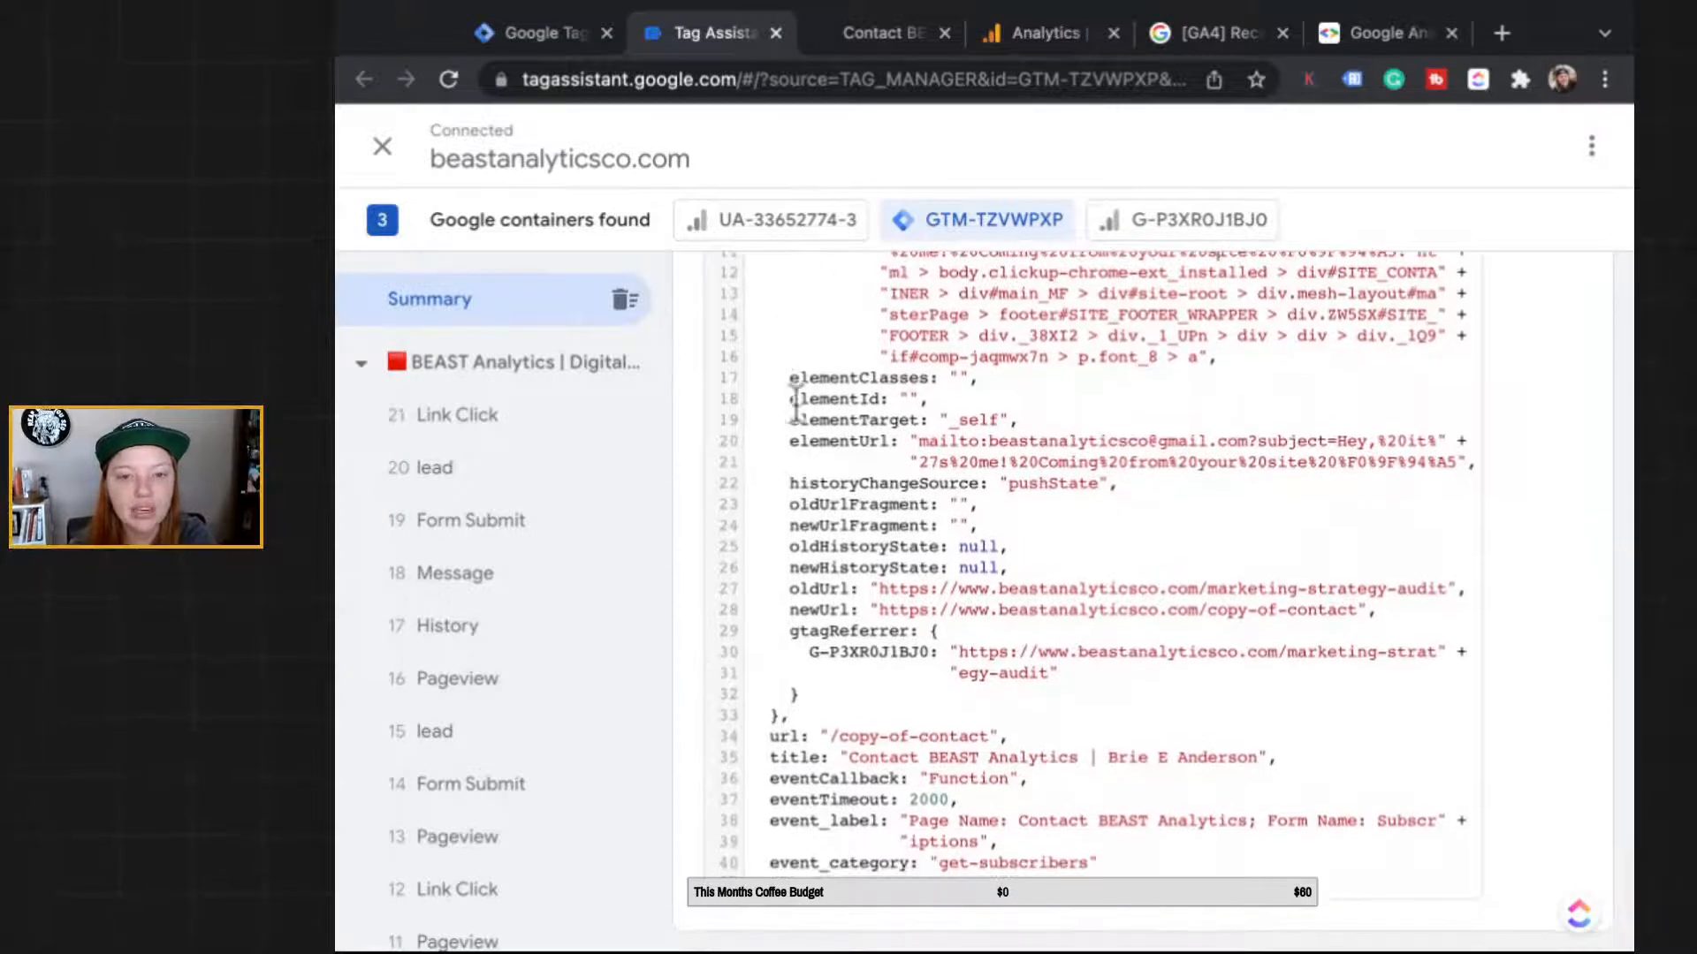
left_click_drag(1008, 441, 1129, 441)
left_click(1129, 441)
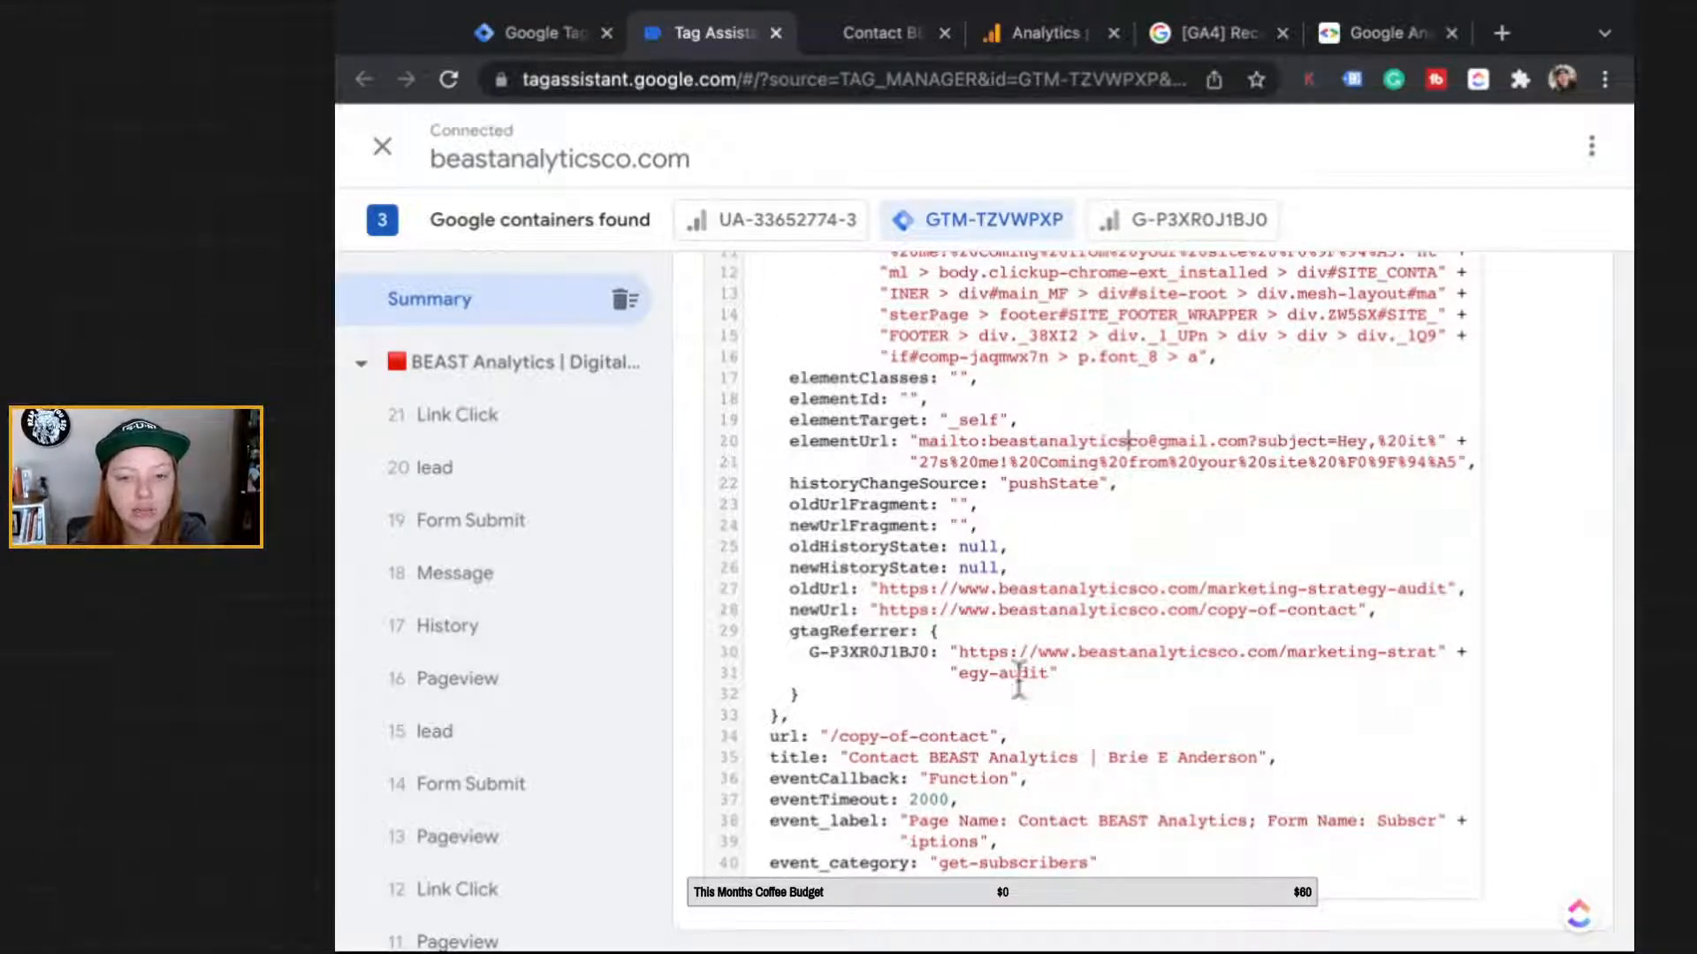
scroll(1018, 681, "up", 8)
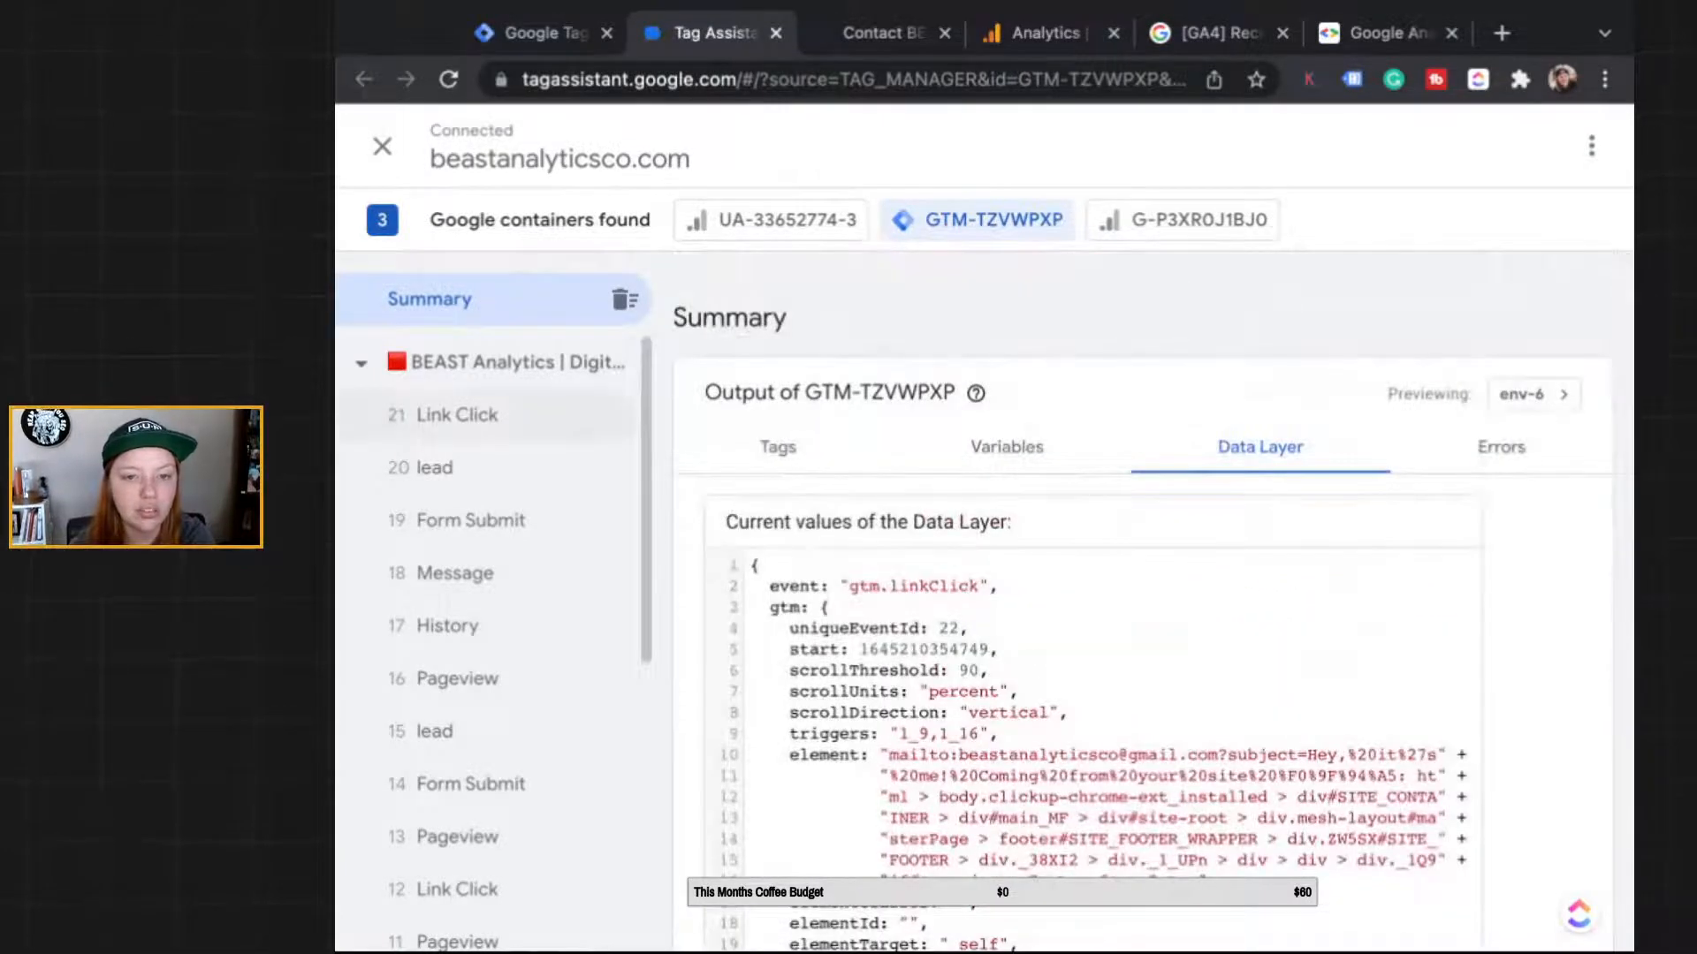
Step: Review the 21 Link Click event's variables in Tag Assistant, including the mailto Click URL
left_click(1045, 426)
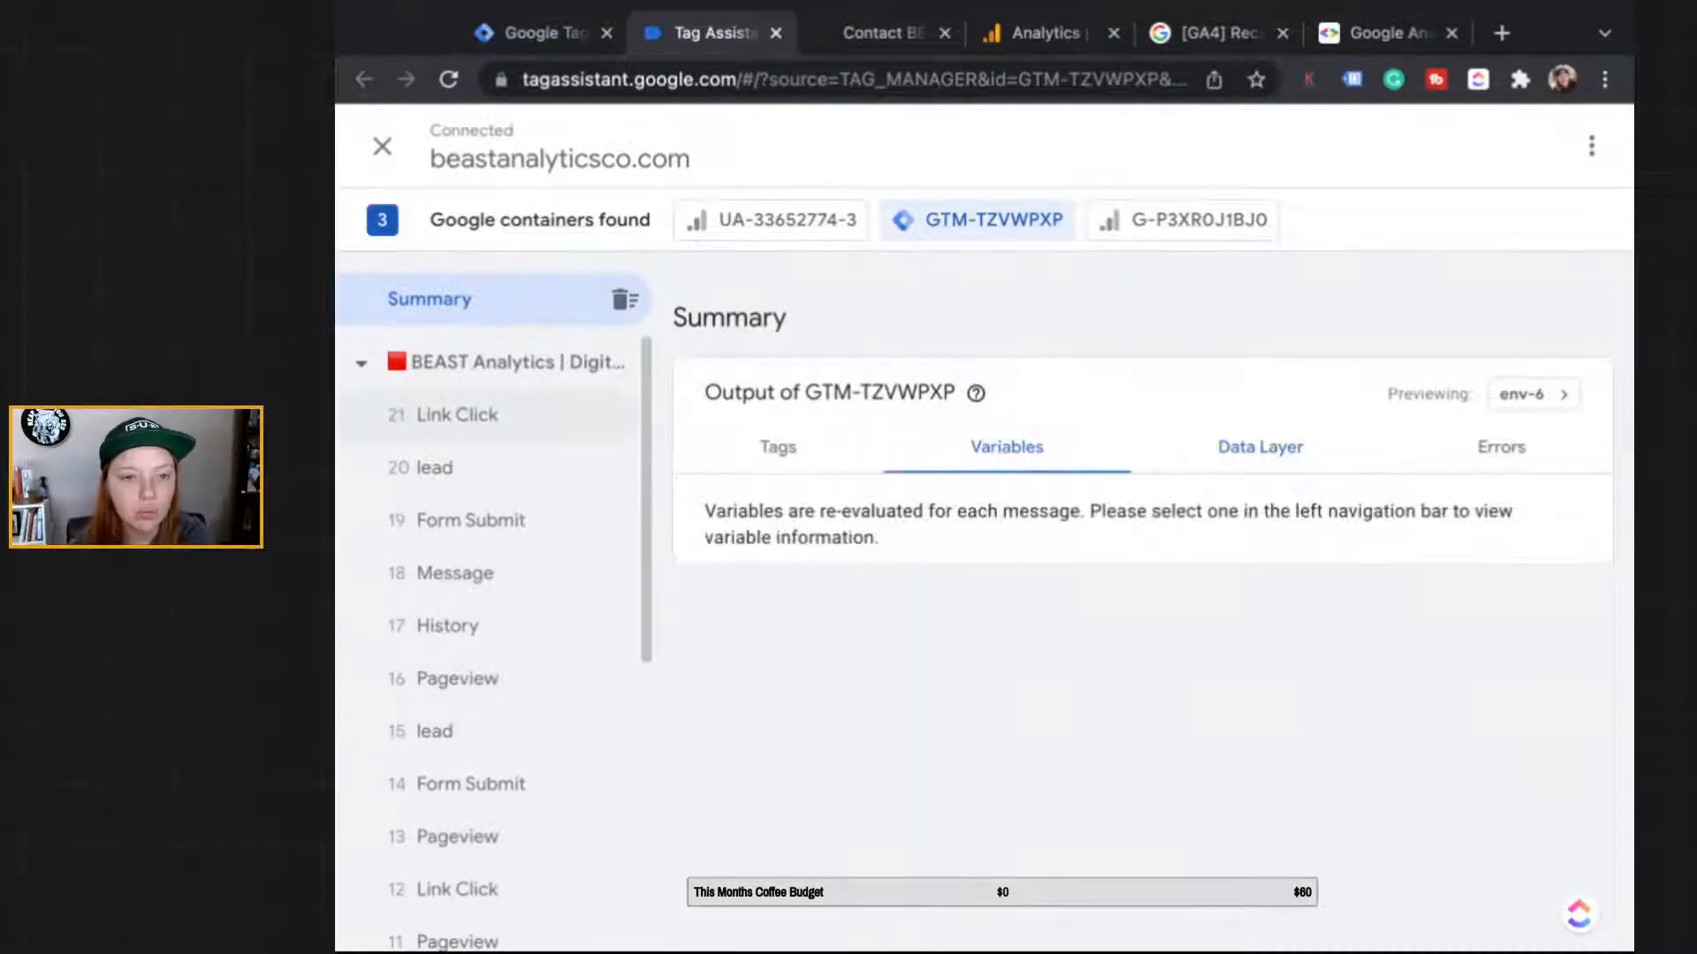
left_click(457, 415)
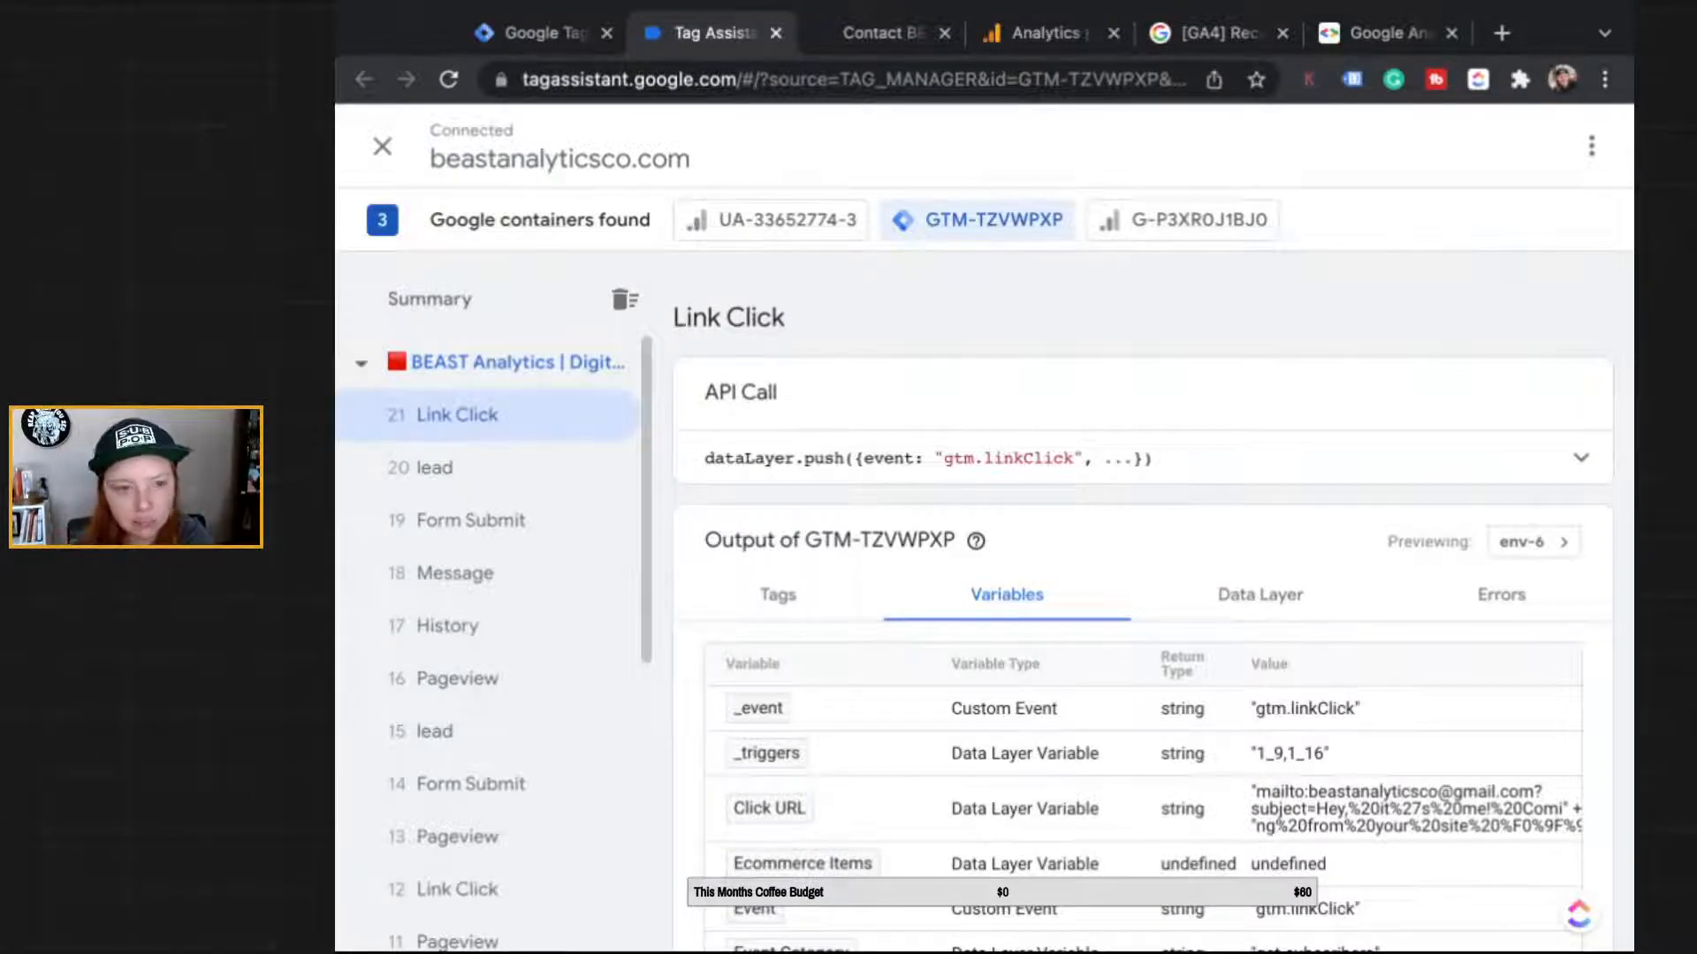
scroll(921, 430, "down", 5)
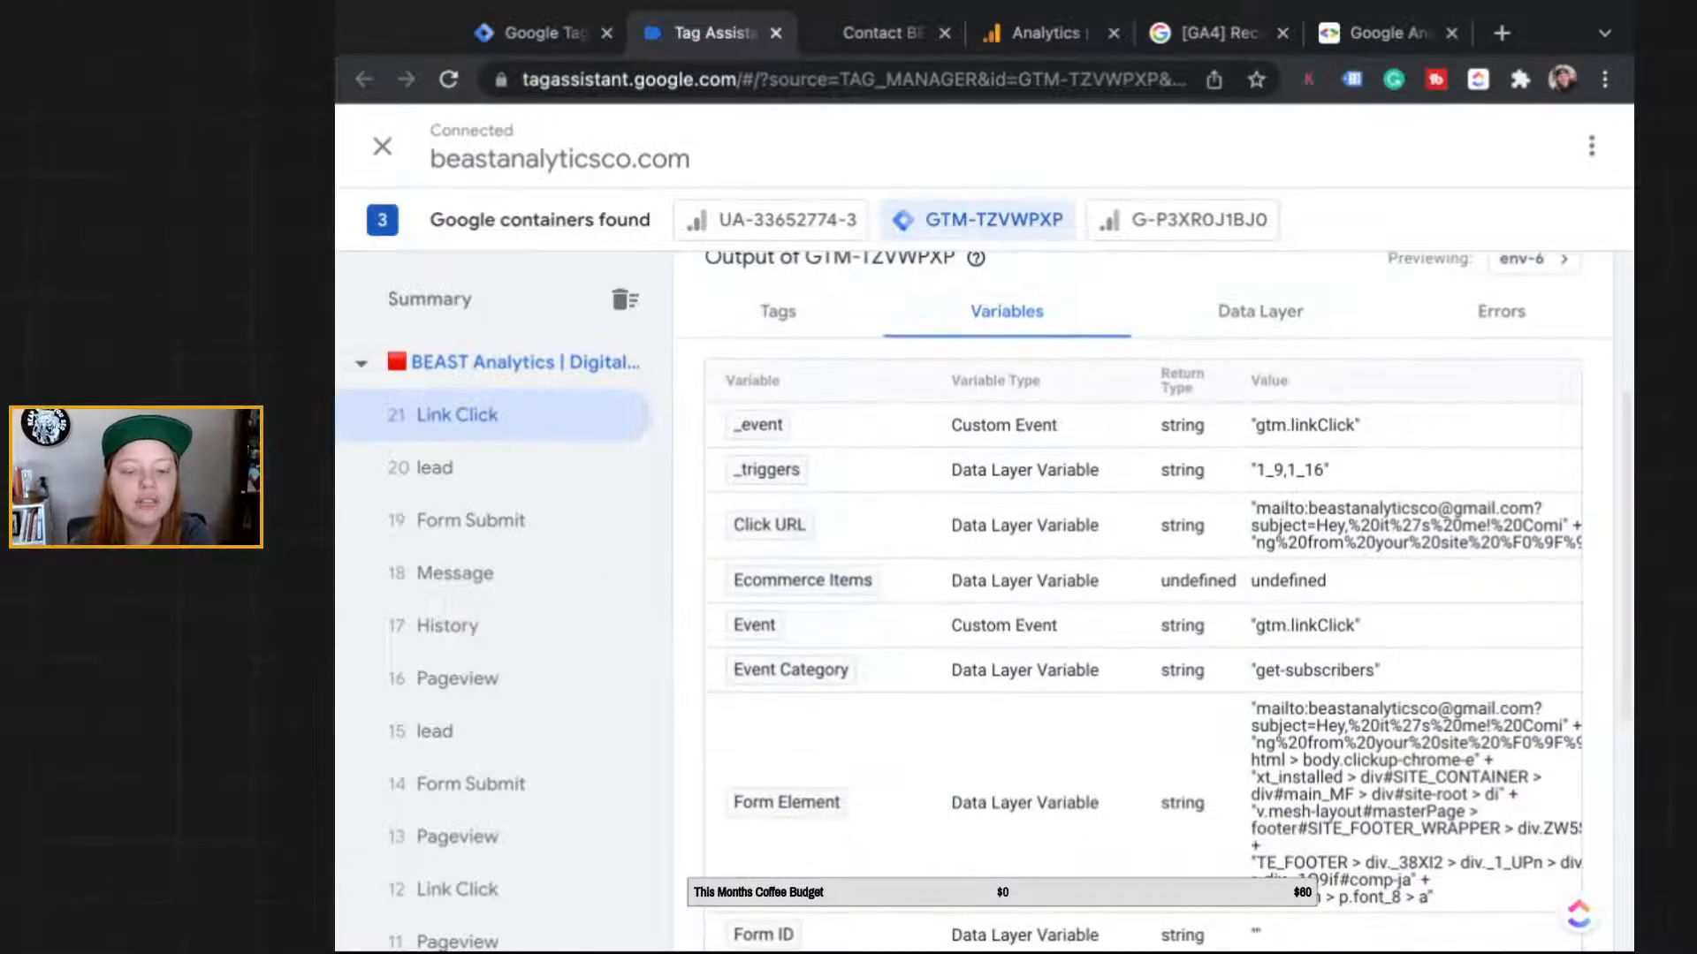
scroll(1145, 601, "down", 4)
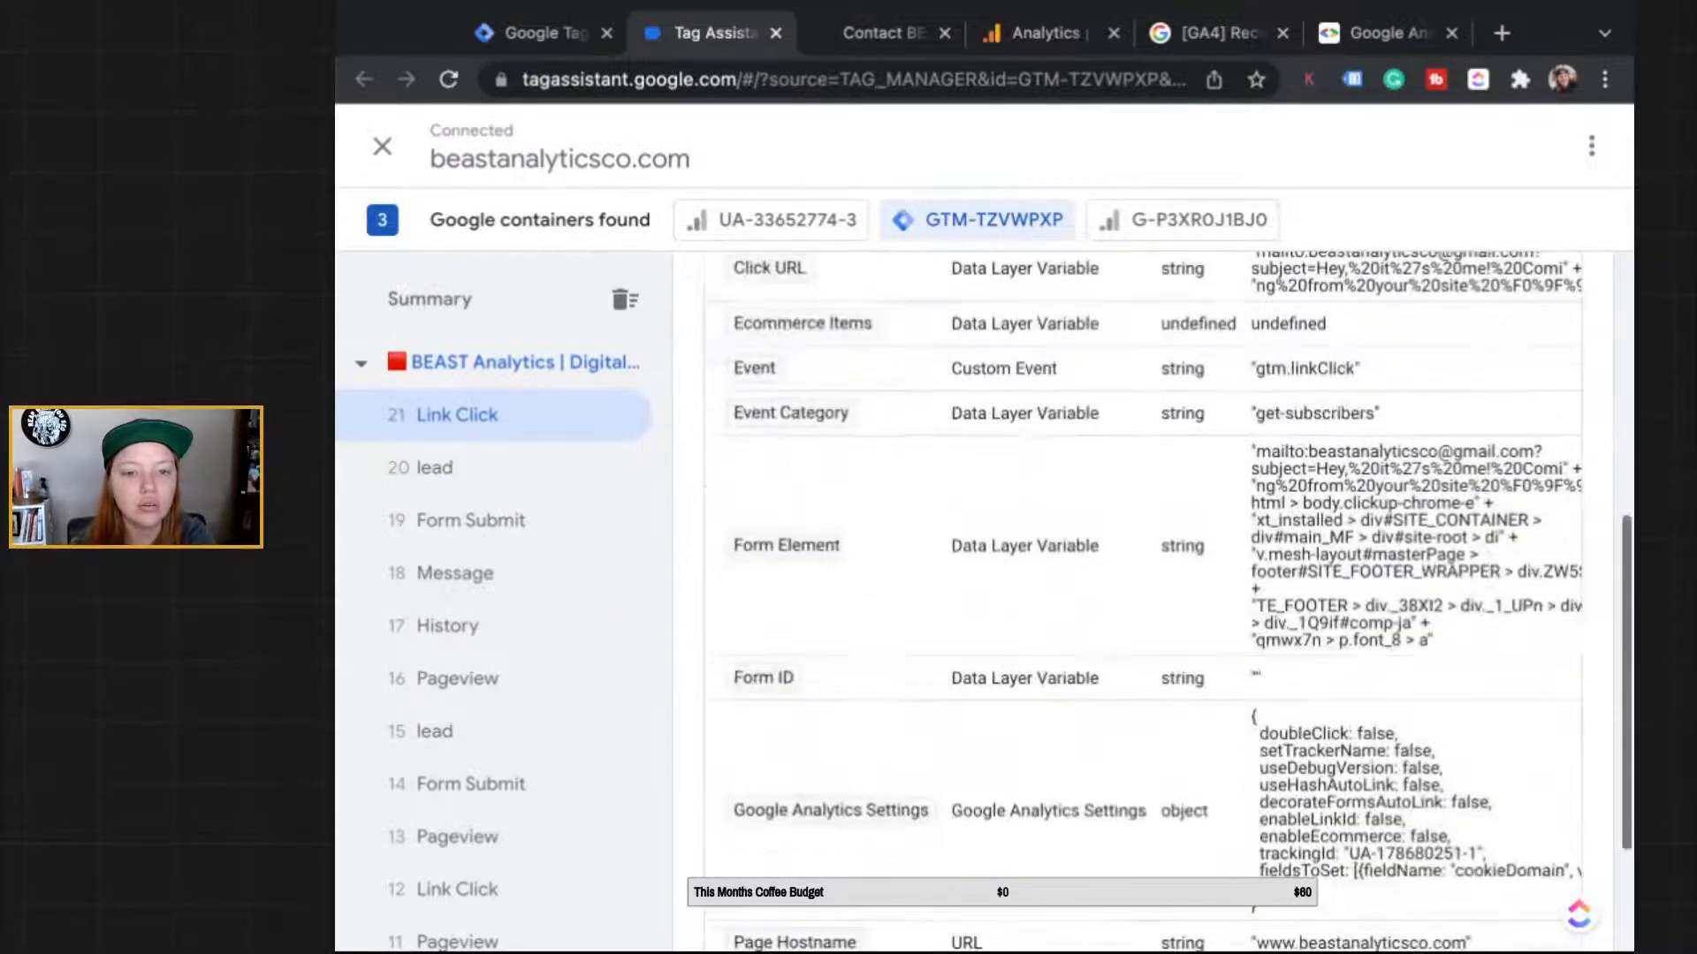
scroll(1144, 601, "up", 9)
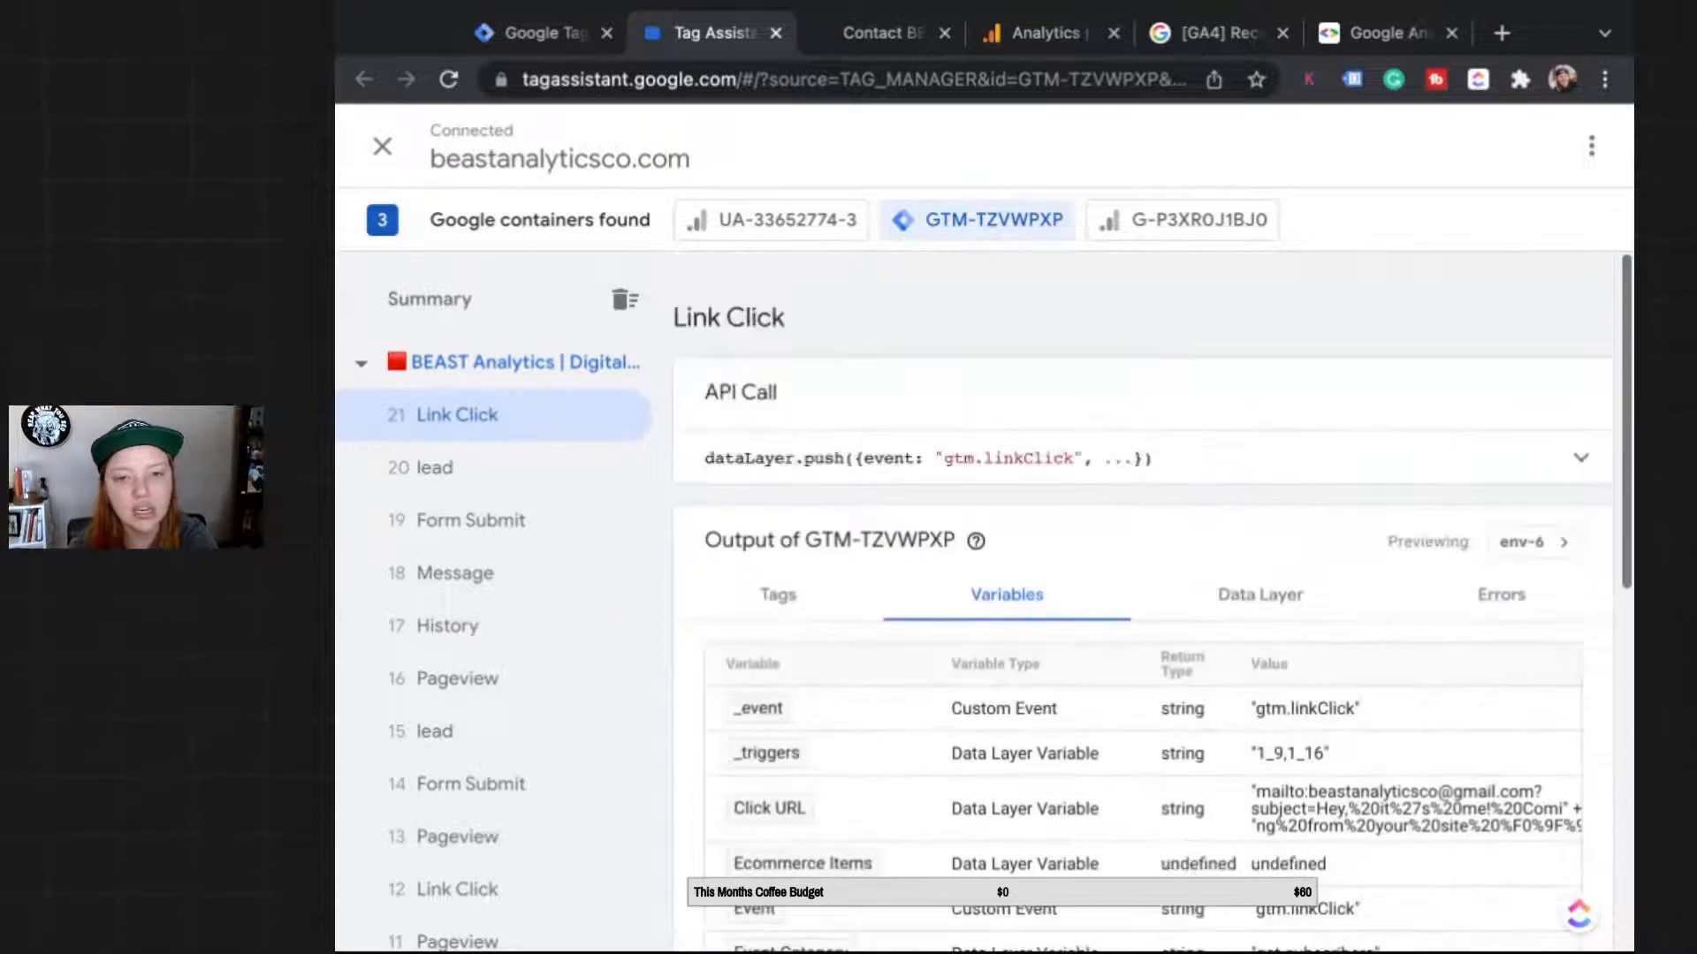
scroll(1144, 601, "down", 5)
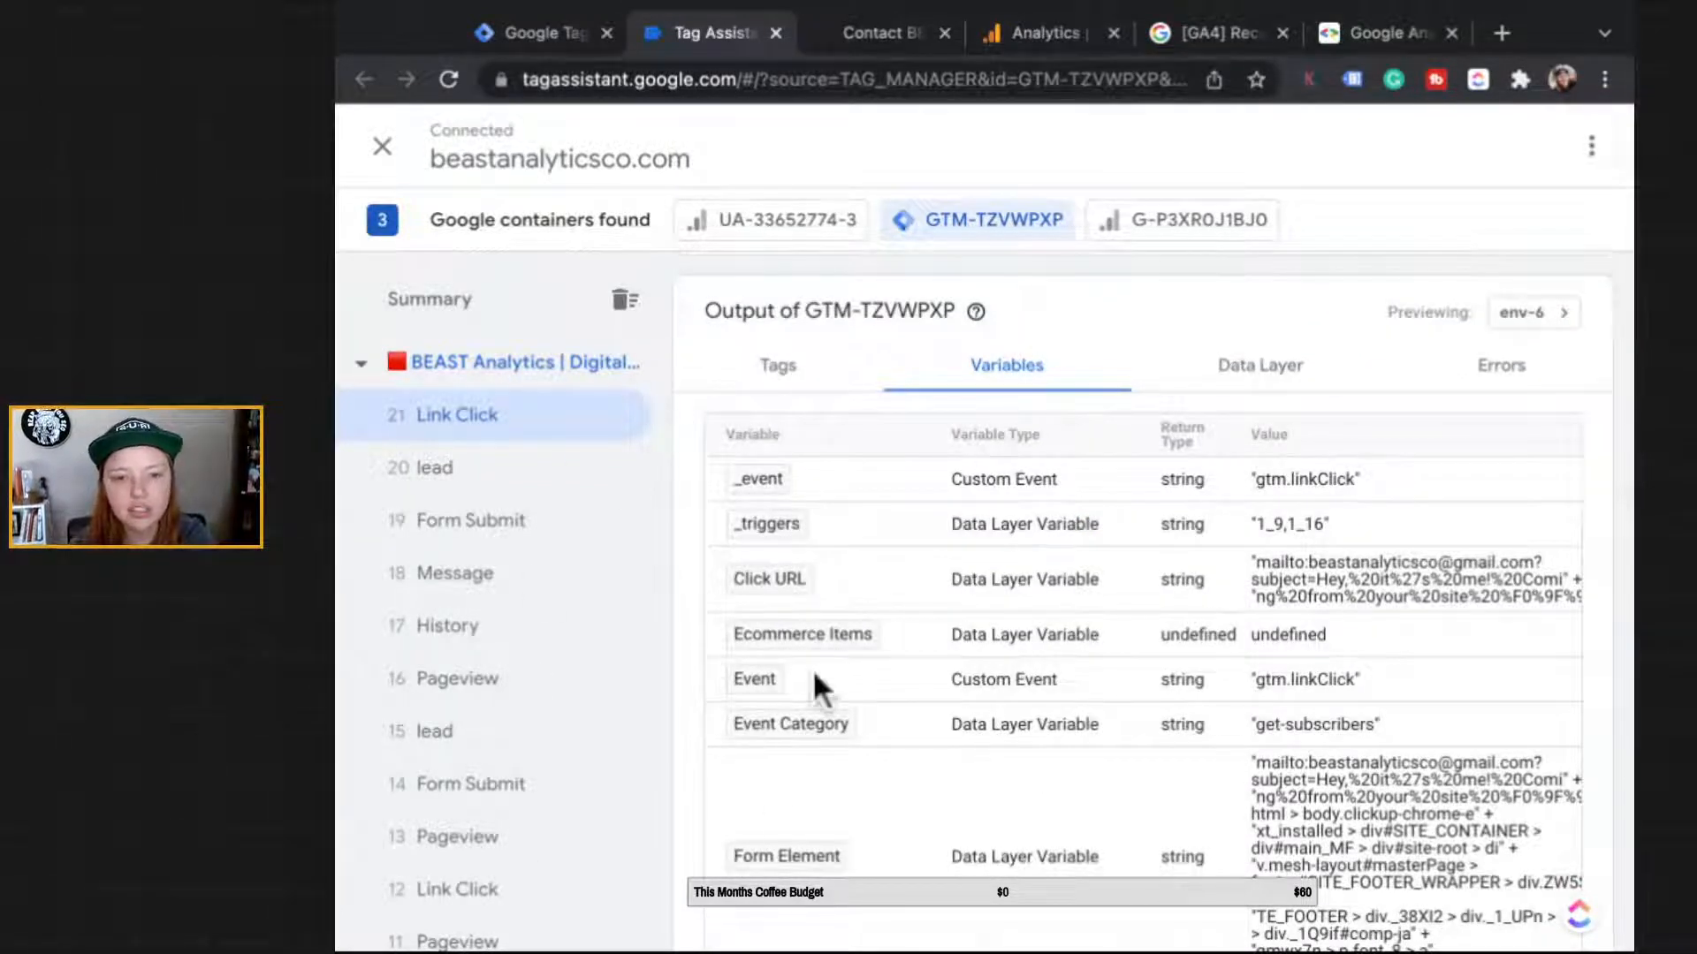
scroll(775, 799, "down", 2)
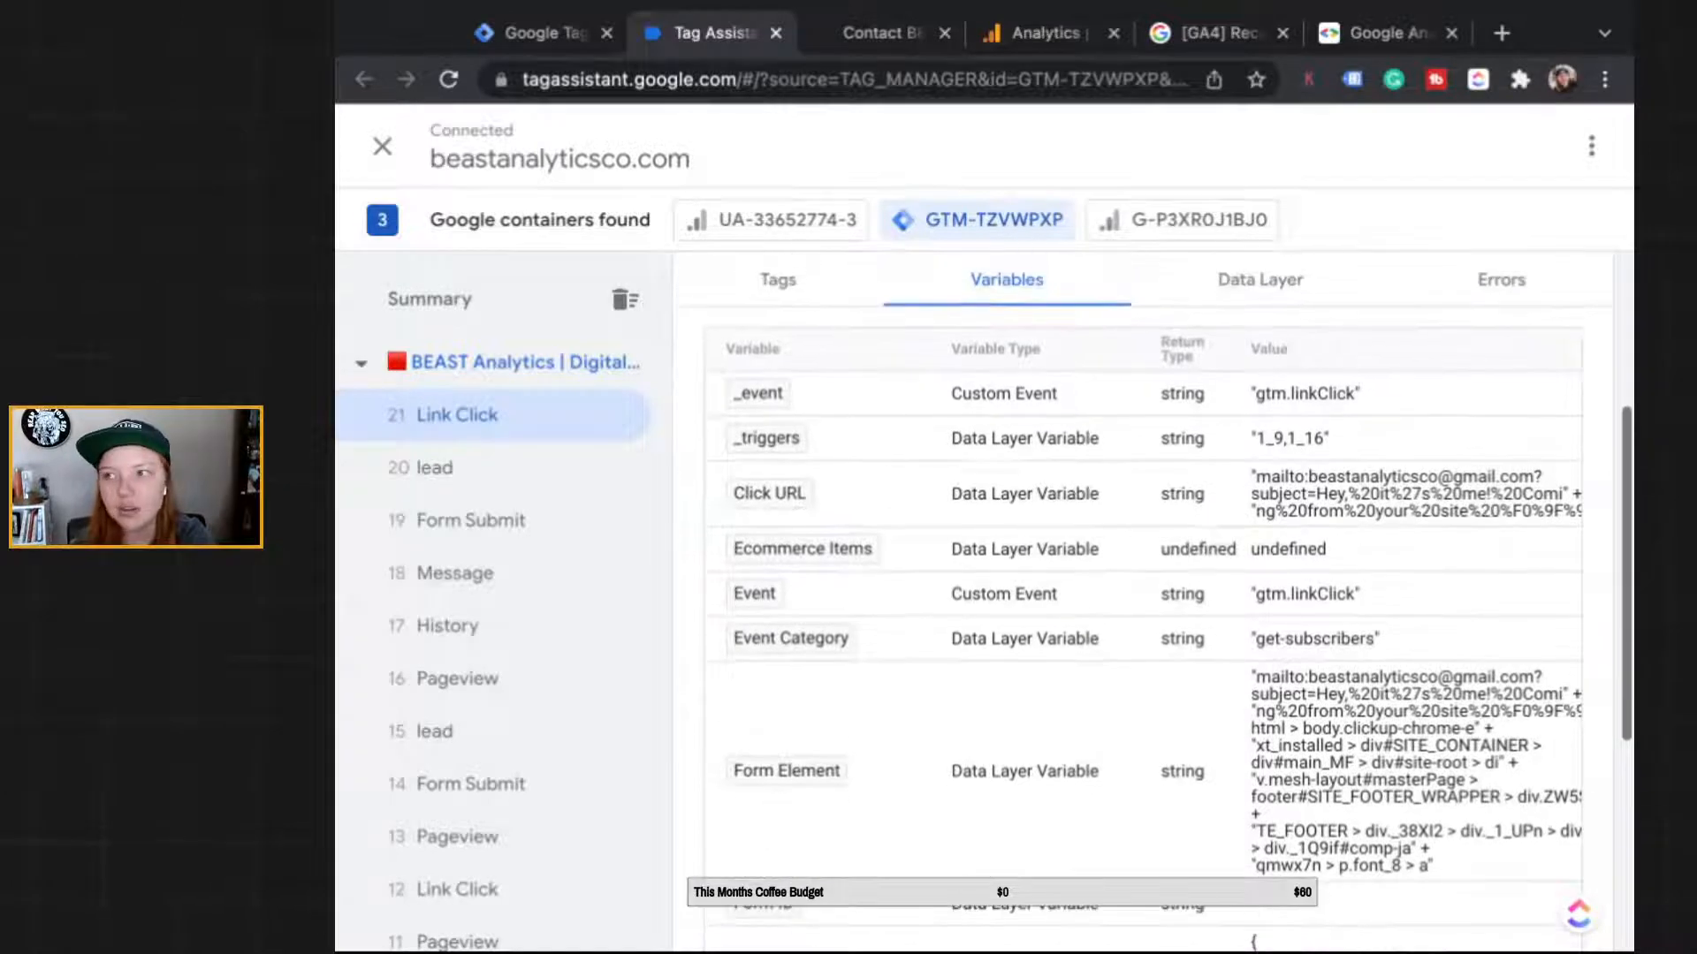
scroll(1144, 601, "up", 2)
scroll(1144, 601, "down", 2)
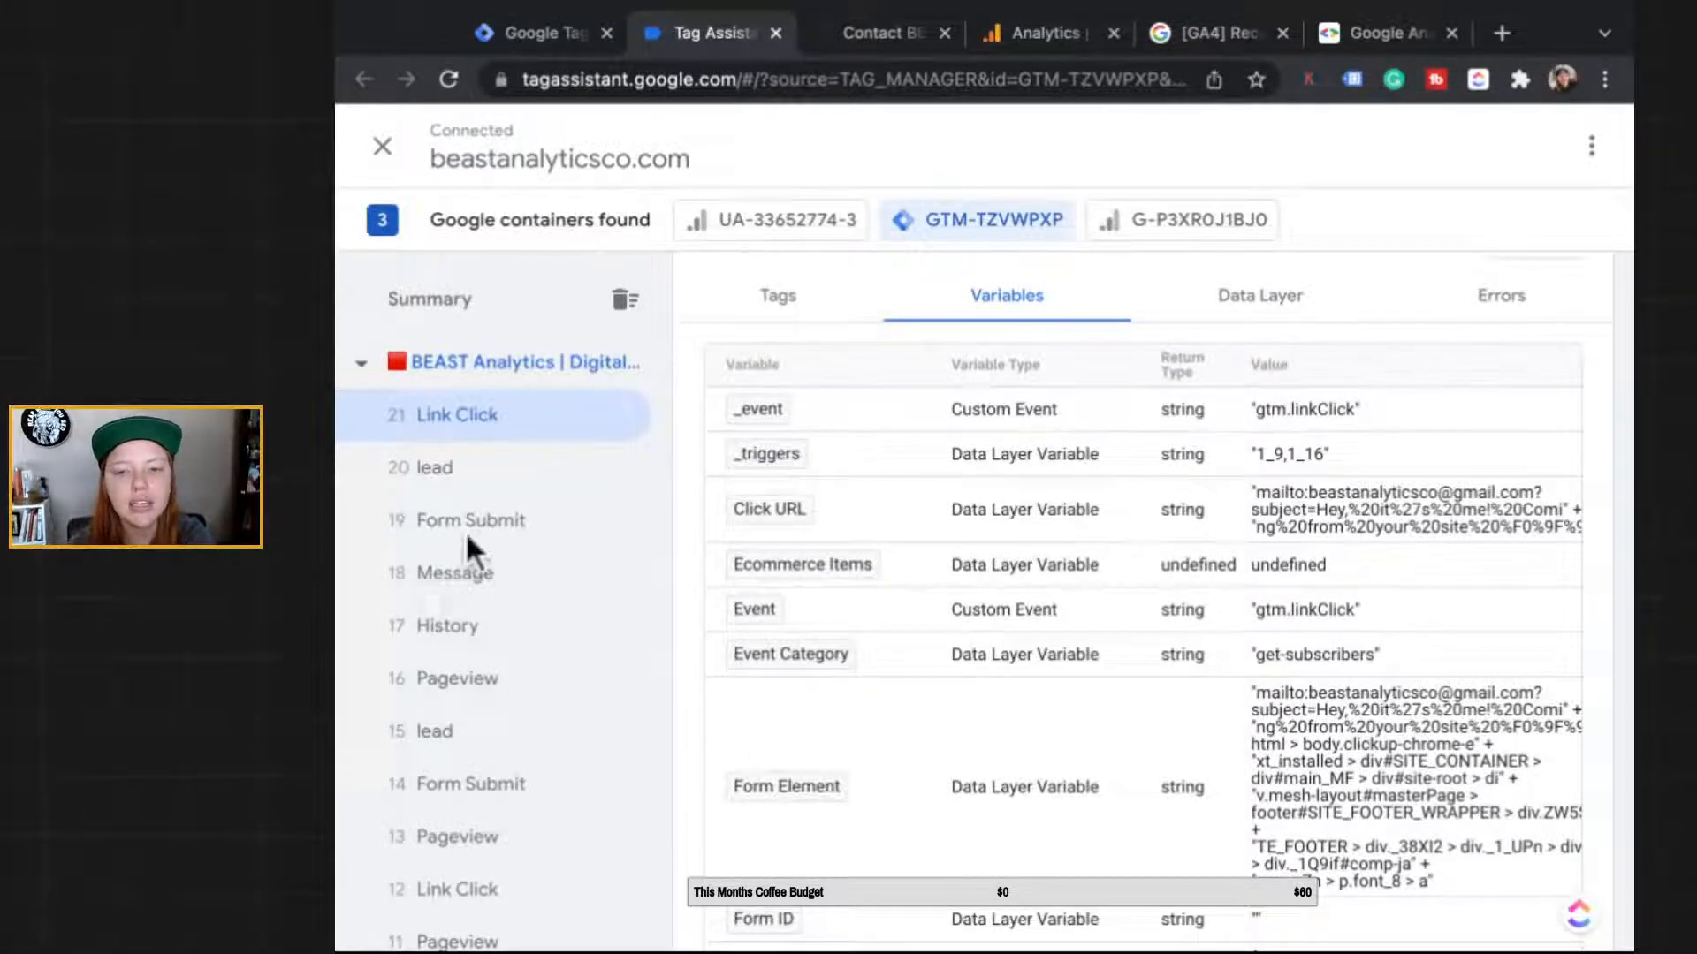
scroll(907, 597, "down", 1)
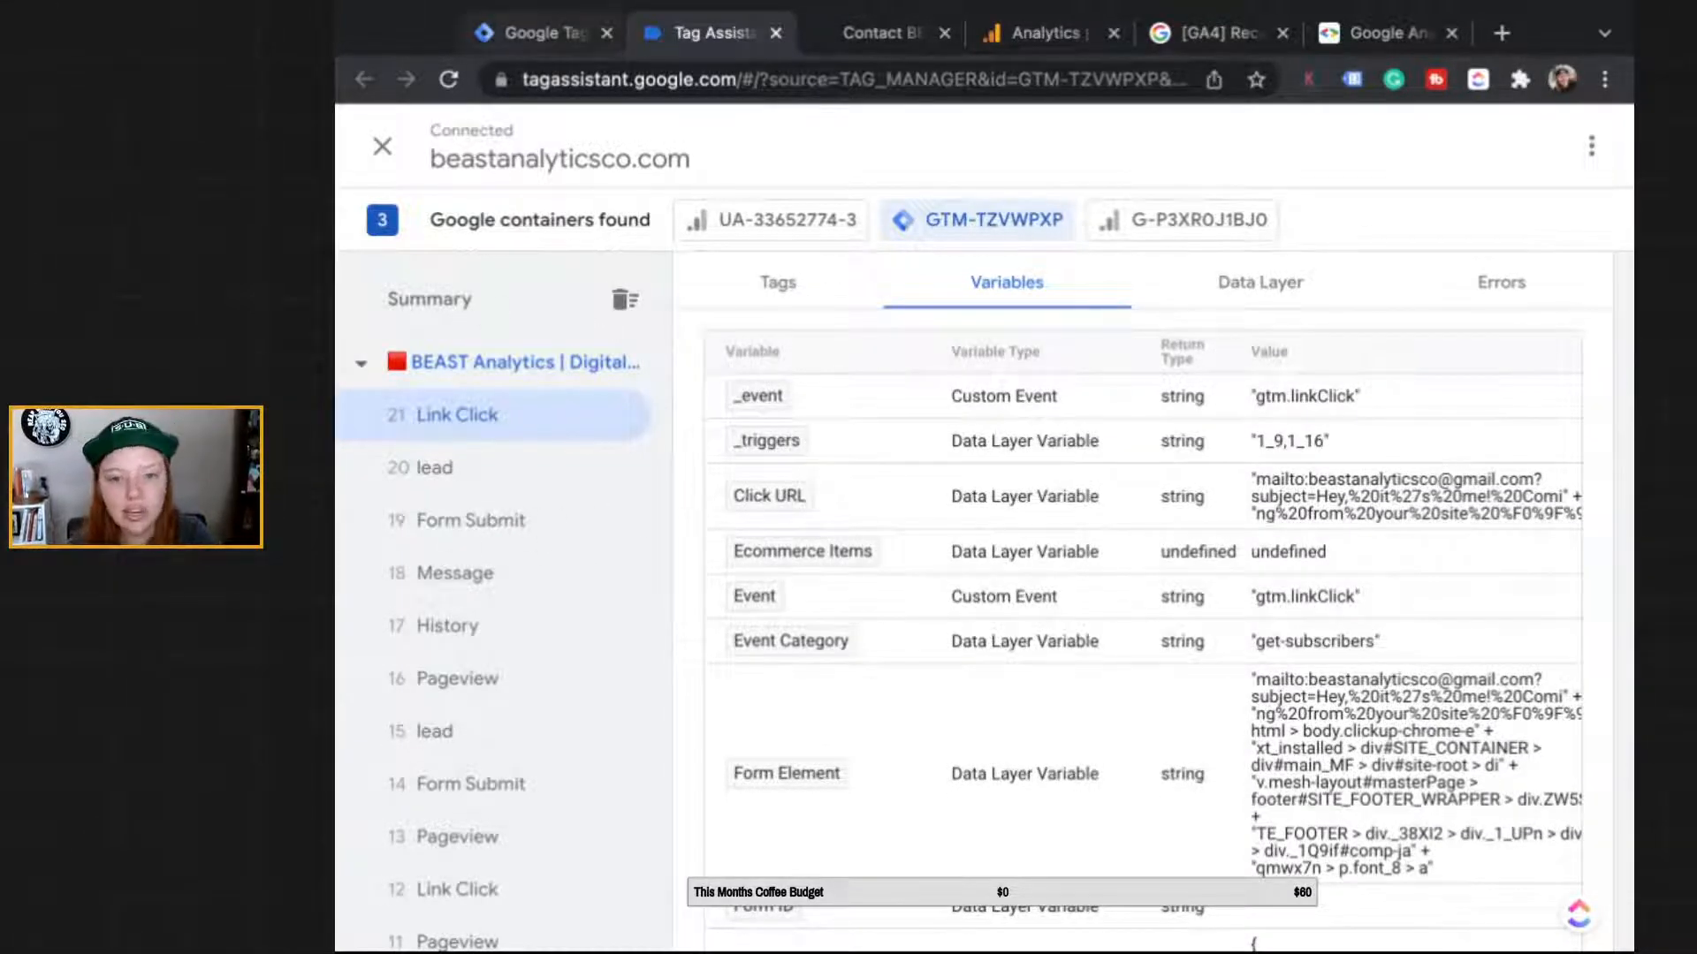
left_click(544, 33)
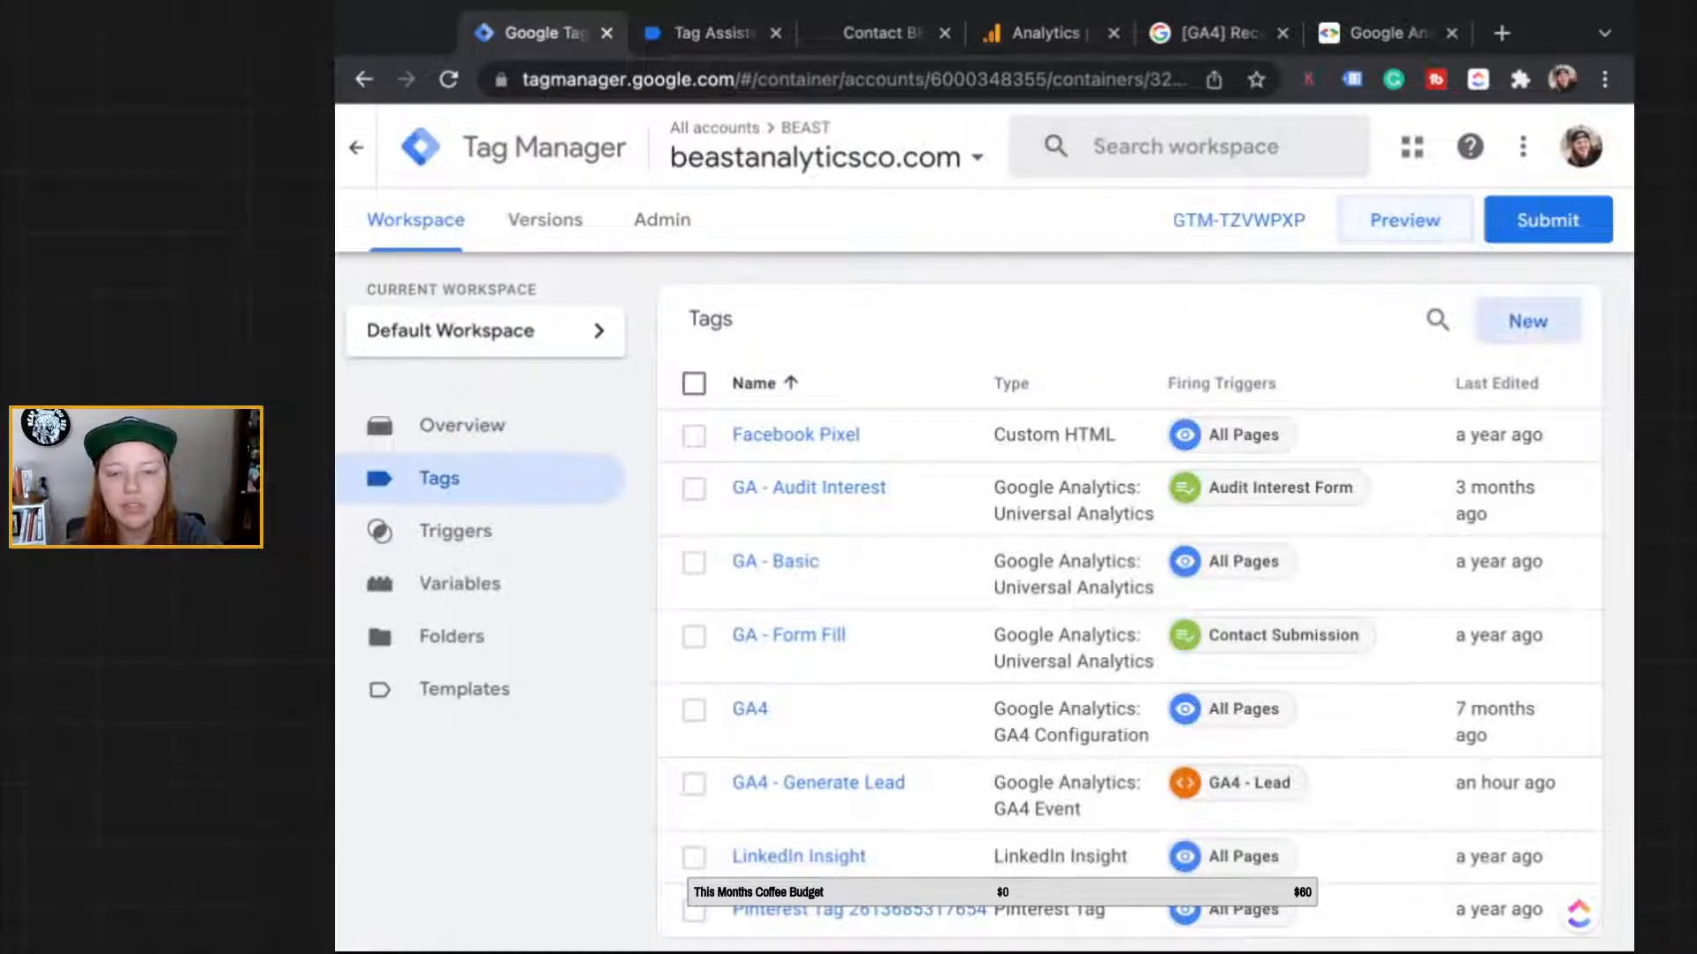
Step: Create a new Tag Manager tag named 'GA4 - Email Click'
left_click(1527, 321)
triple_click(621, 148)
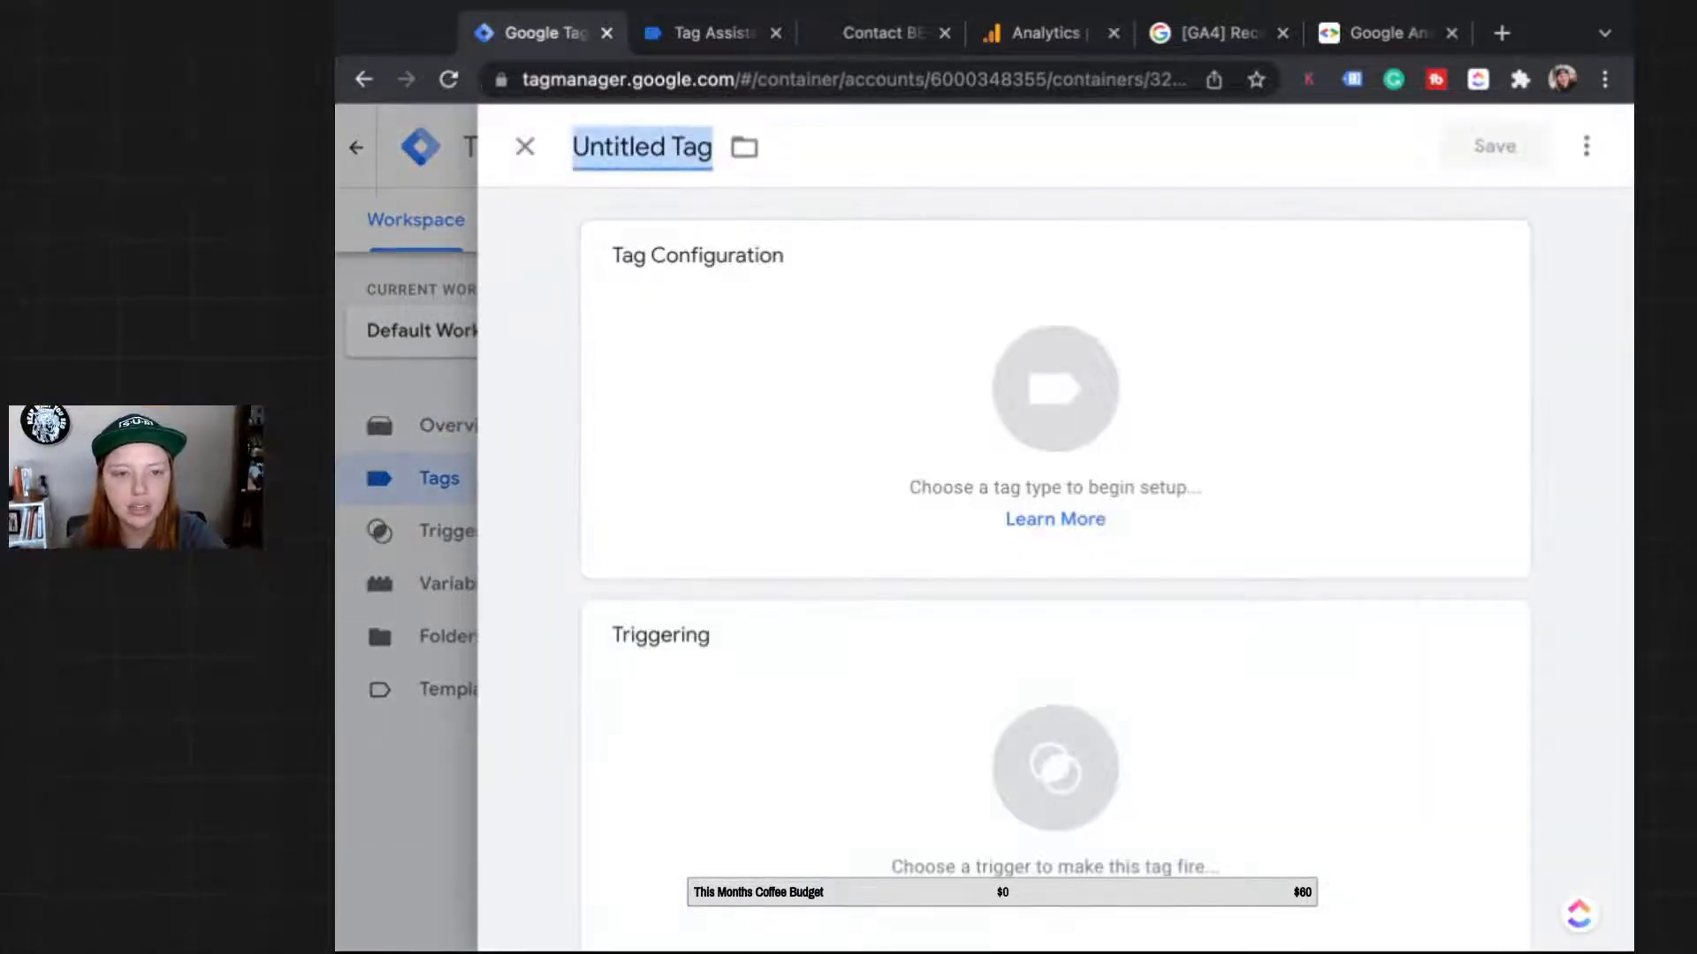
type("GA4 -")
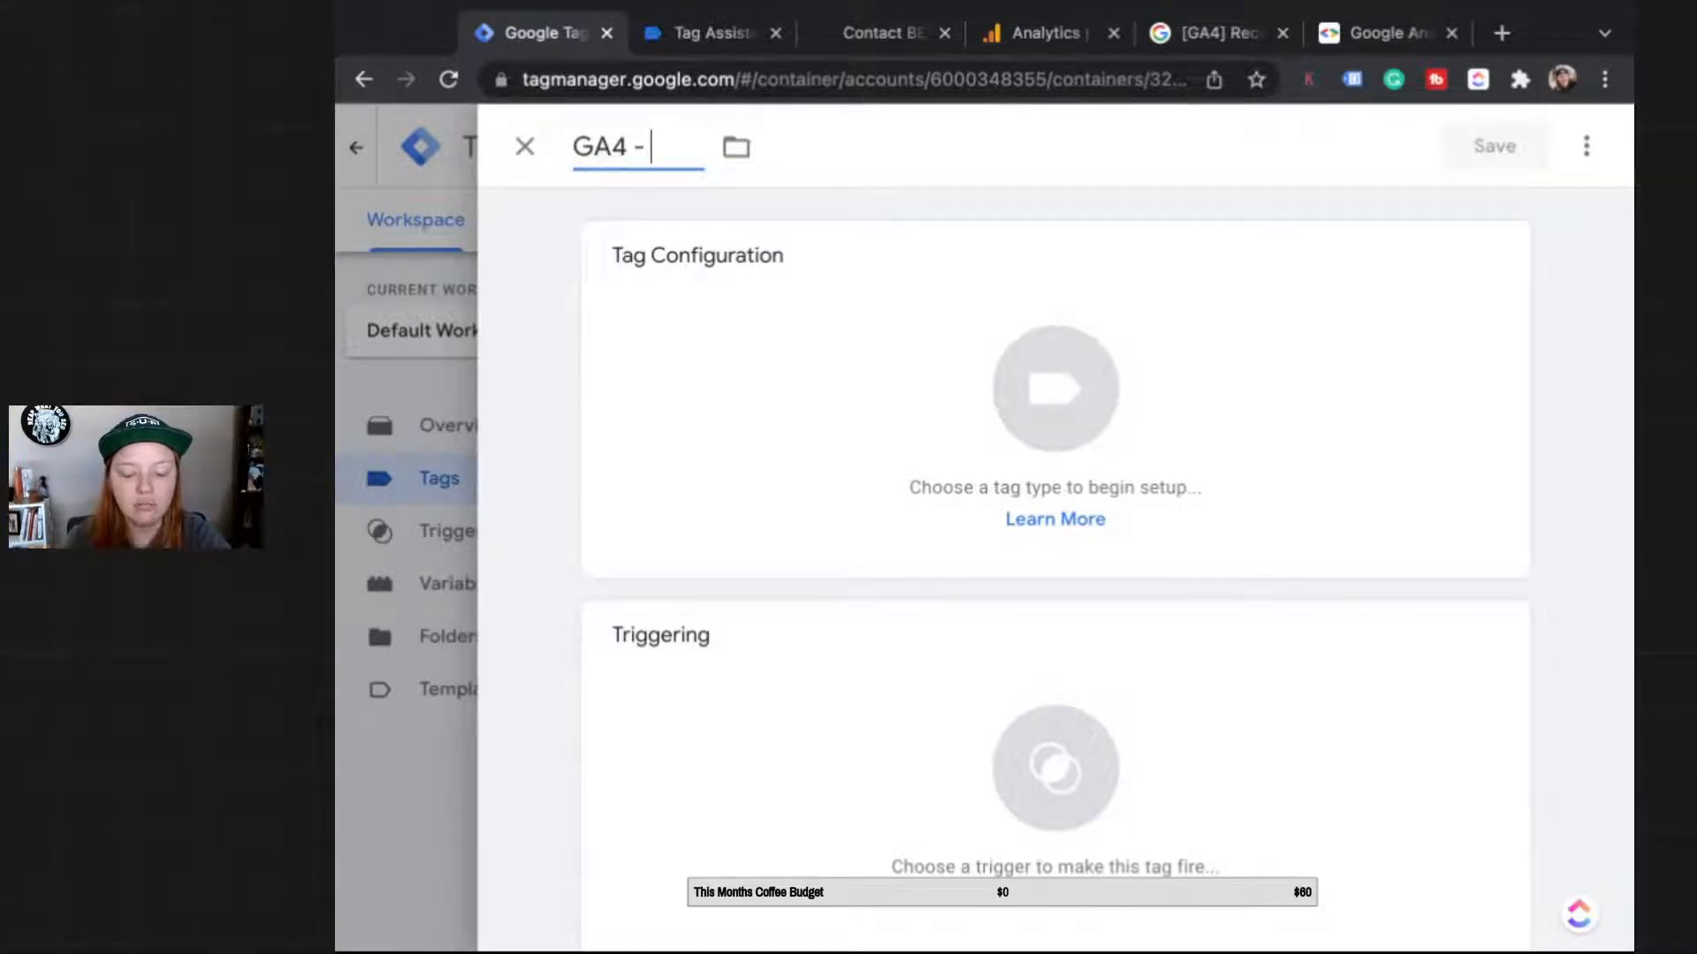
type("Emia")
key("BackSpace")
key("BackSpace")
type("ail")
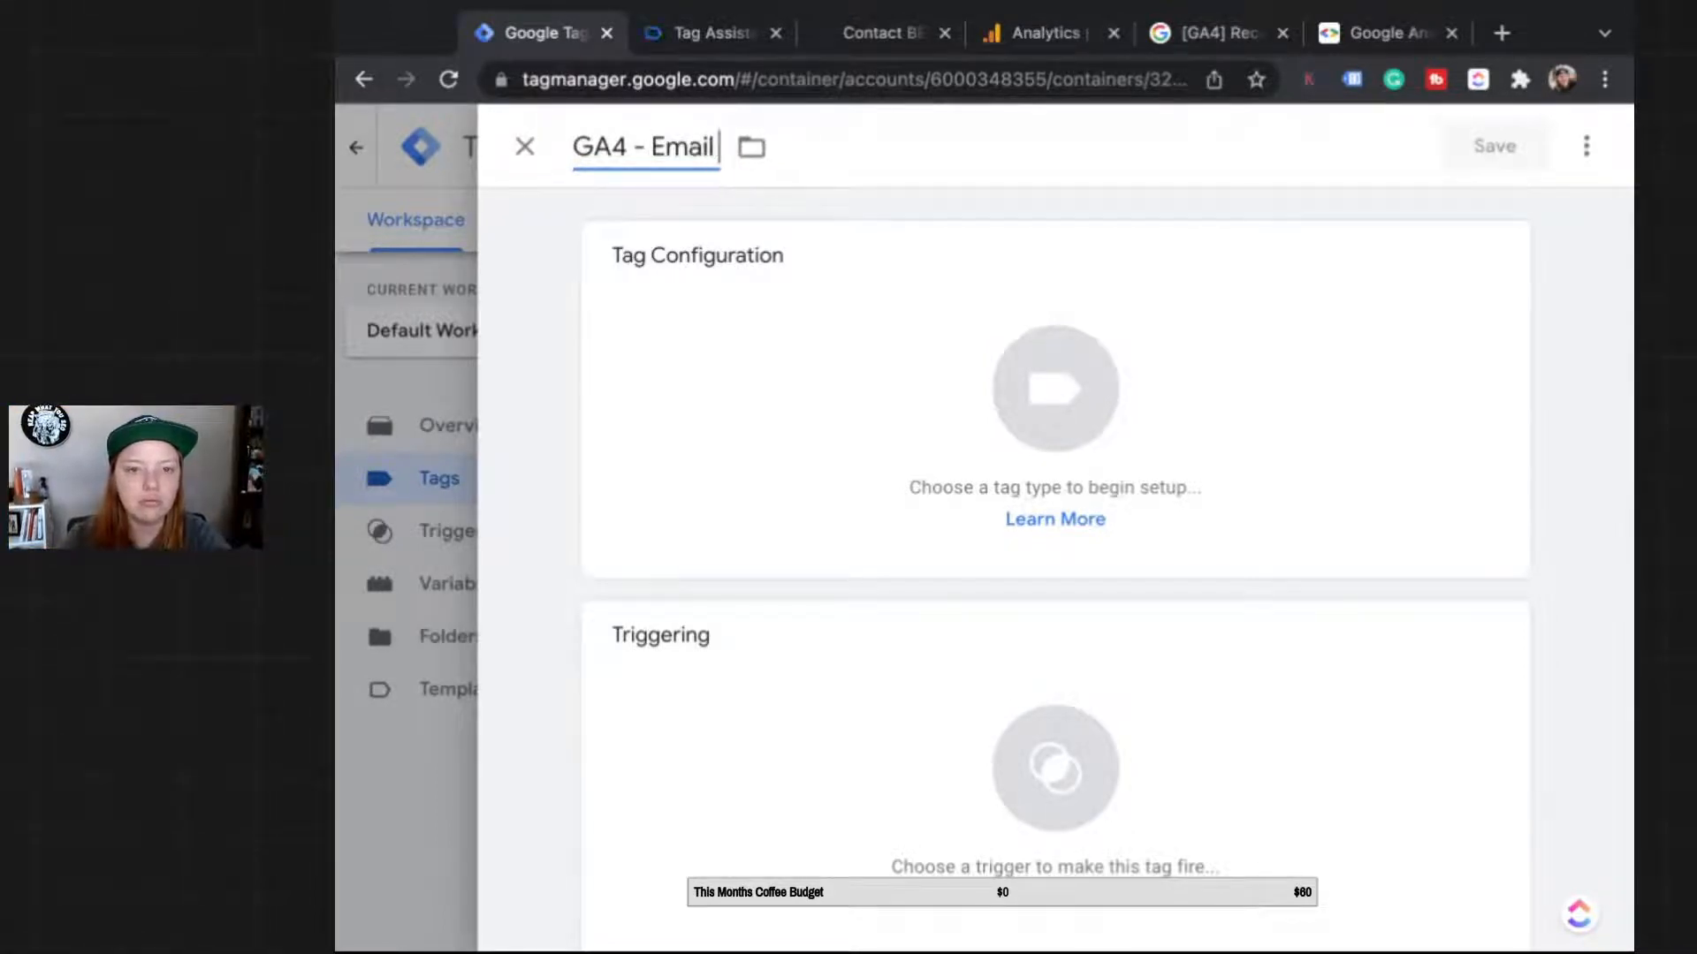
type(" Click")
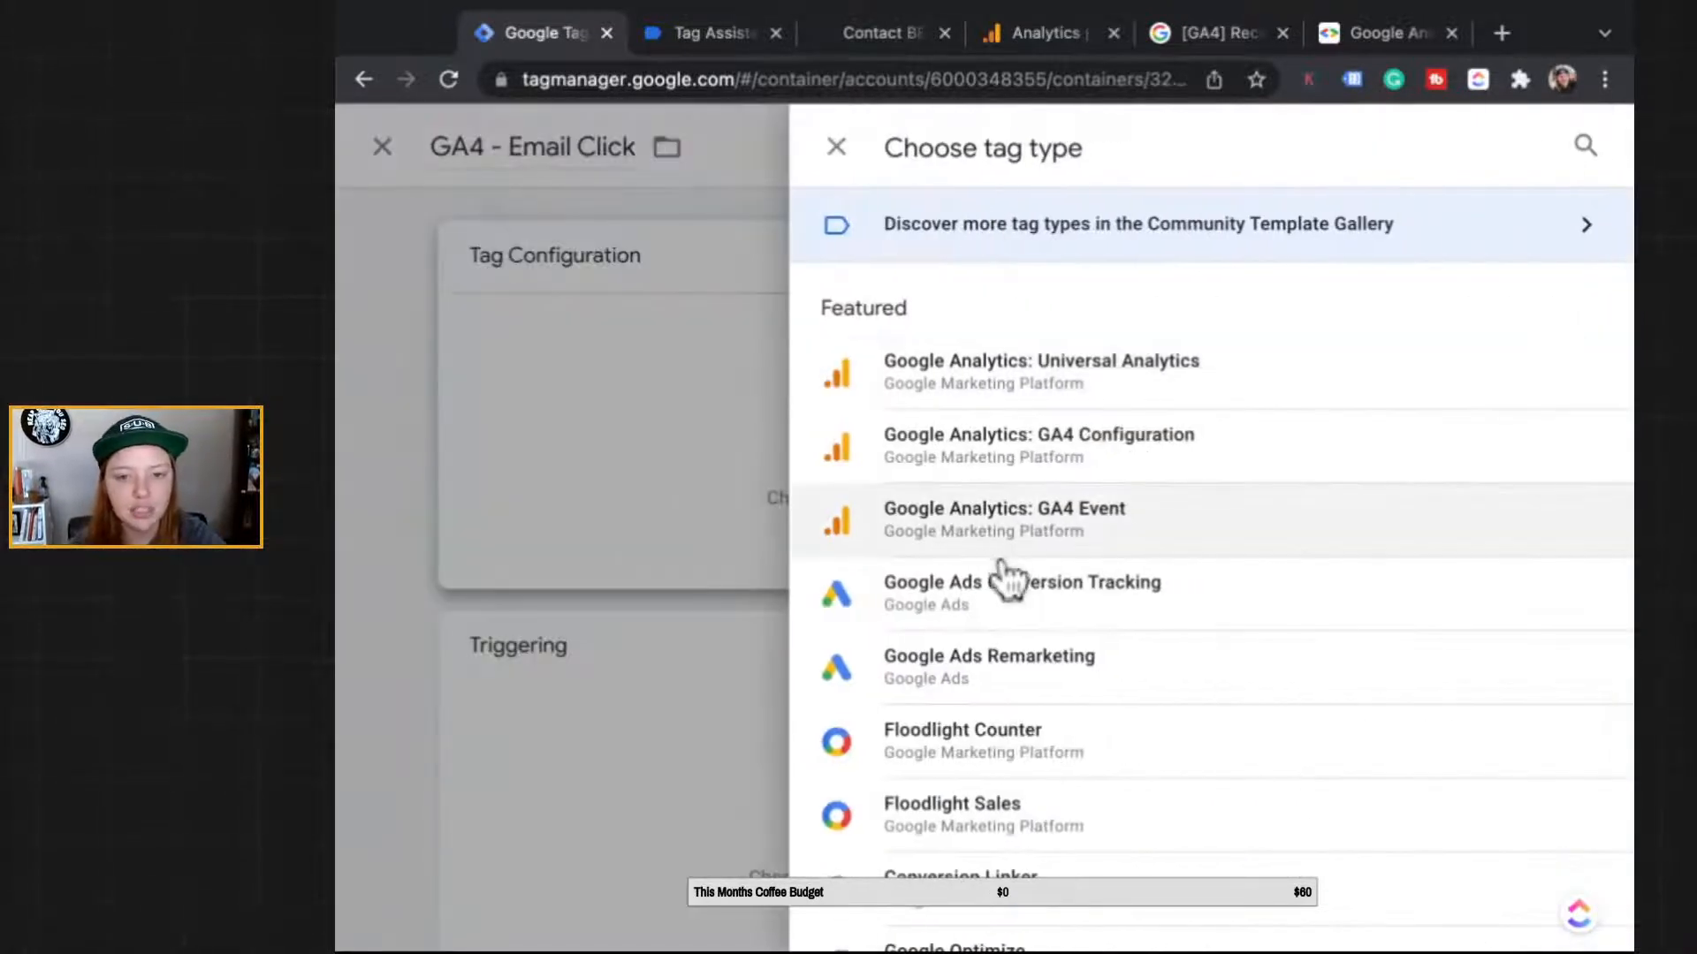
Step: Make it a GA4 Event tag using the GA4 configuration tag, with event name generate_lead
left_click(995, 541)
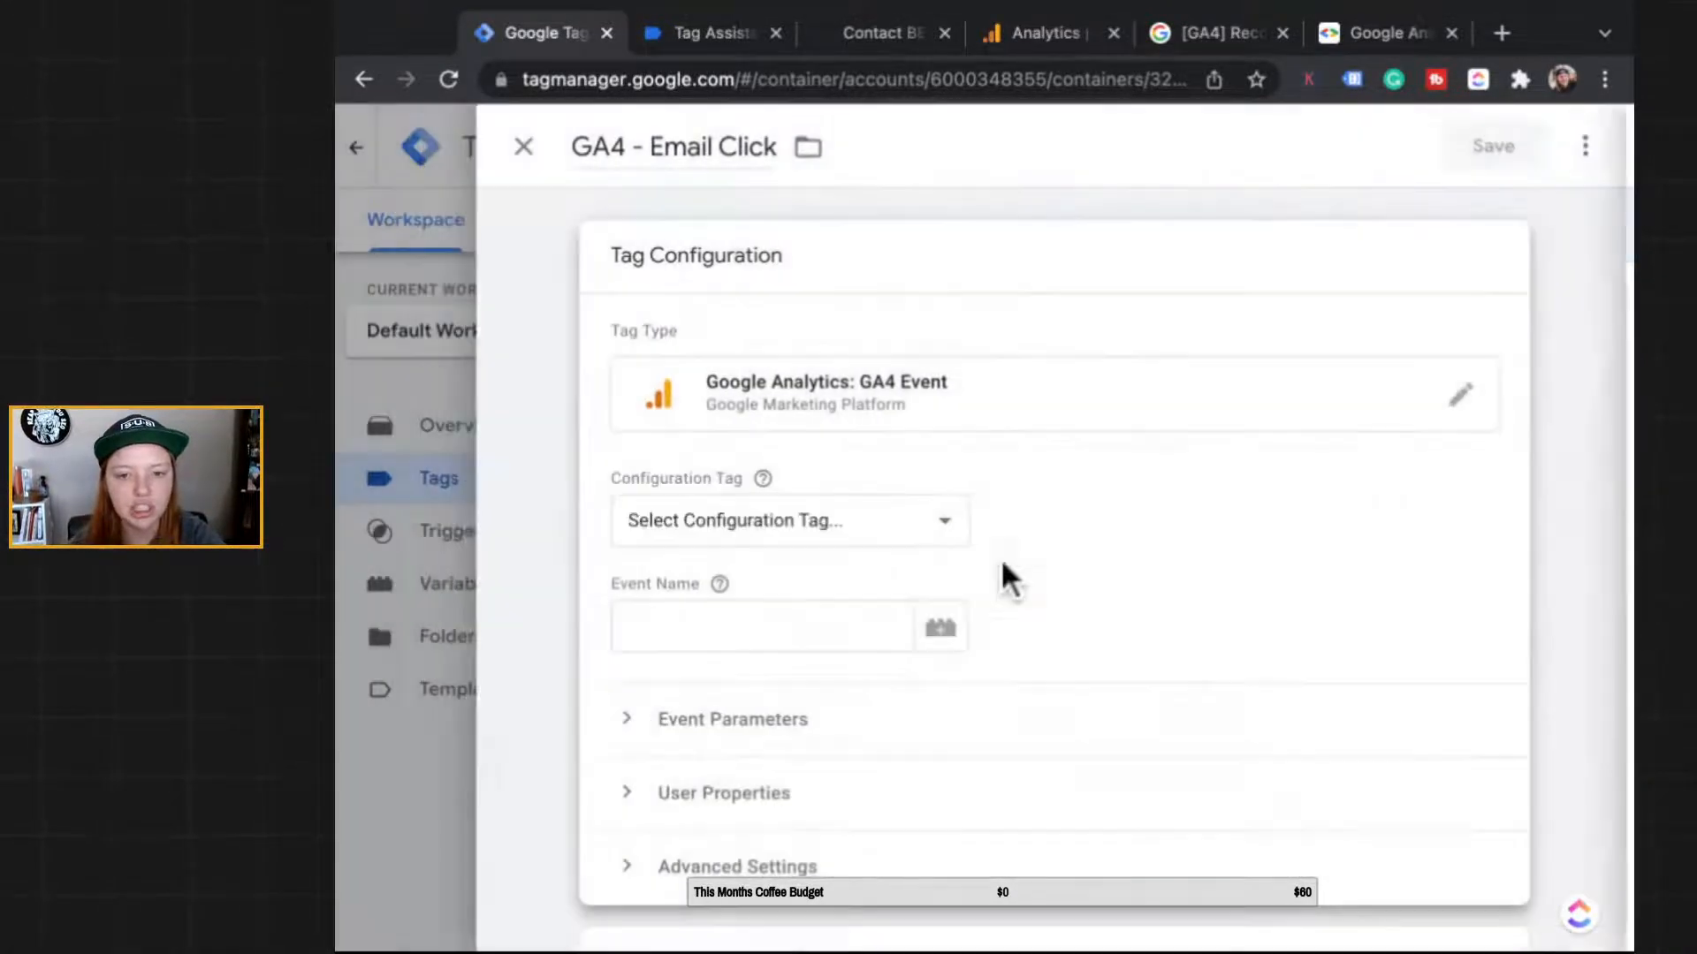
left_click(724, 544)
left_click(722, 553)
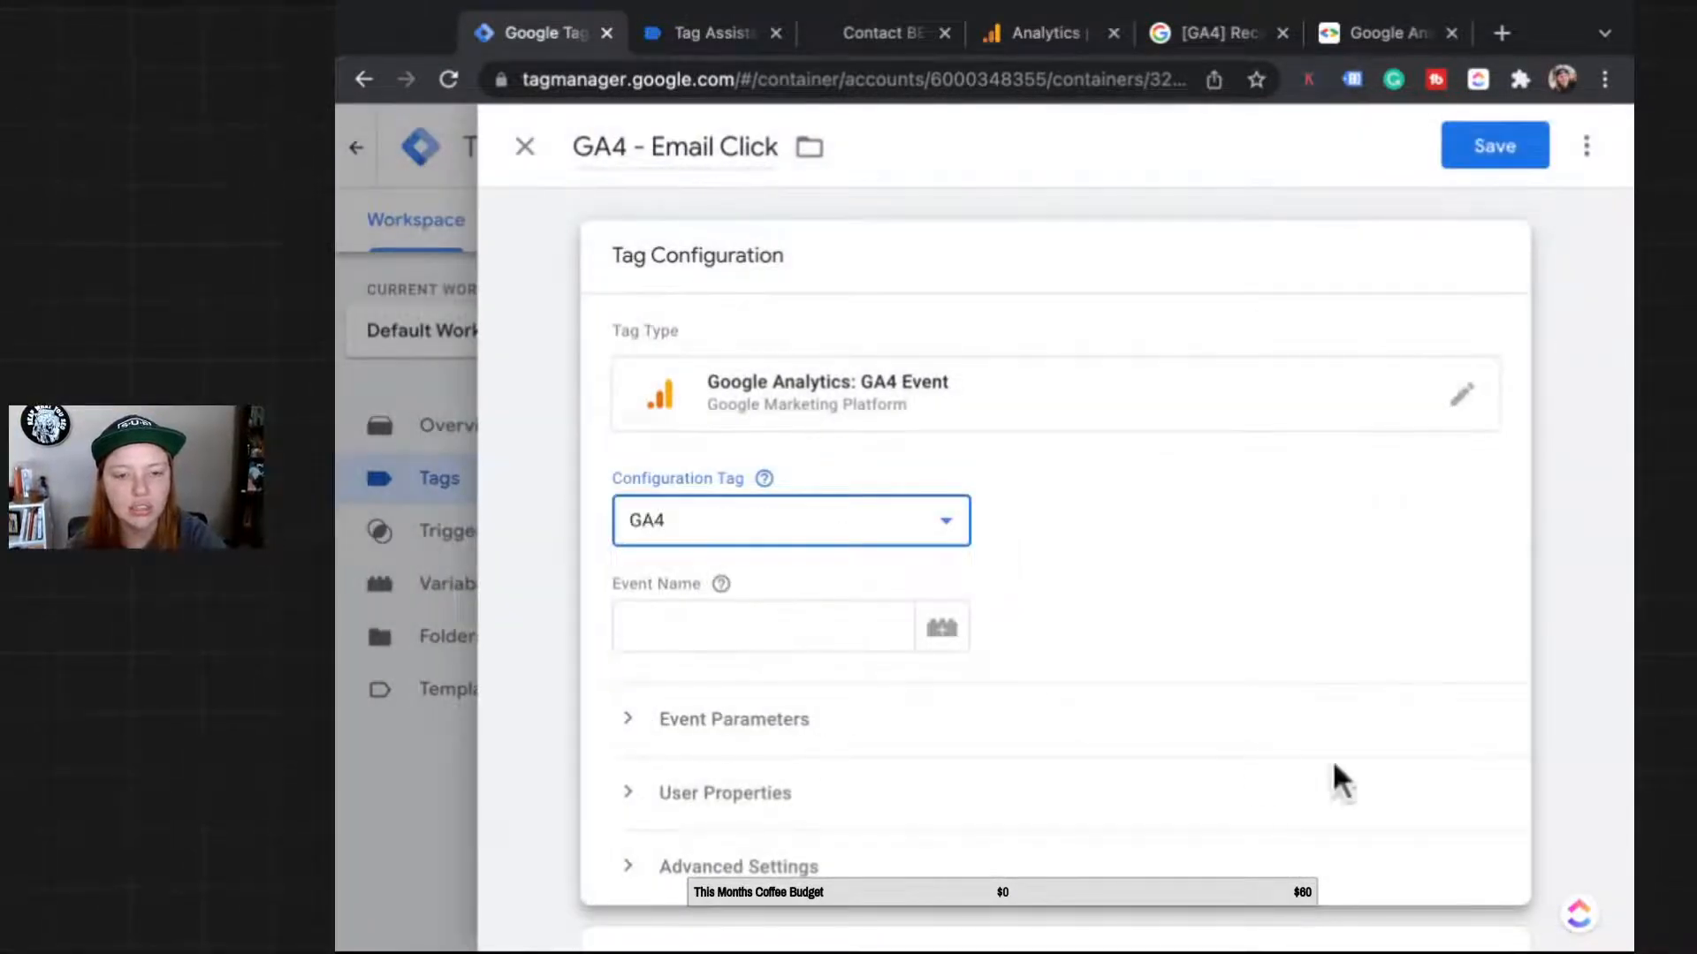
scroll(1352, 756, "down", 1)
left_click(664, 554)
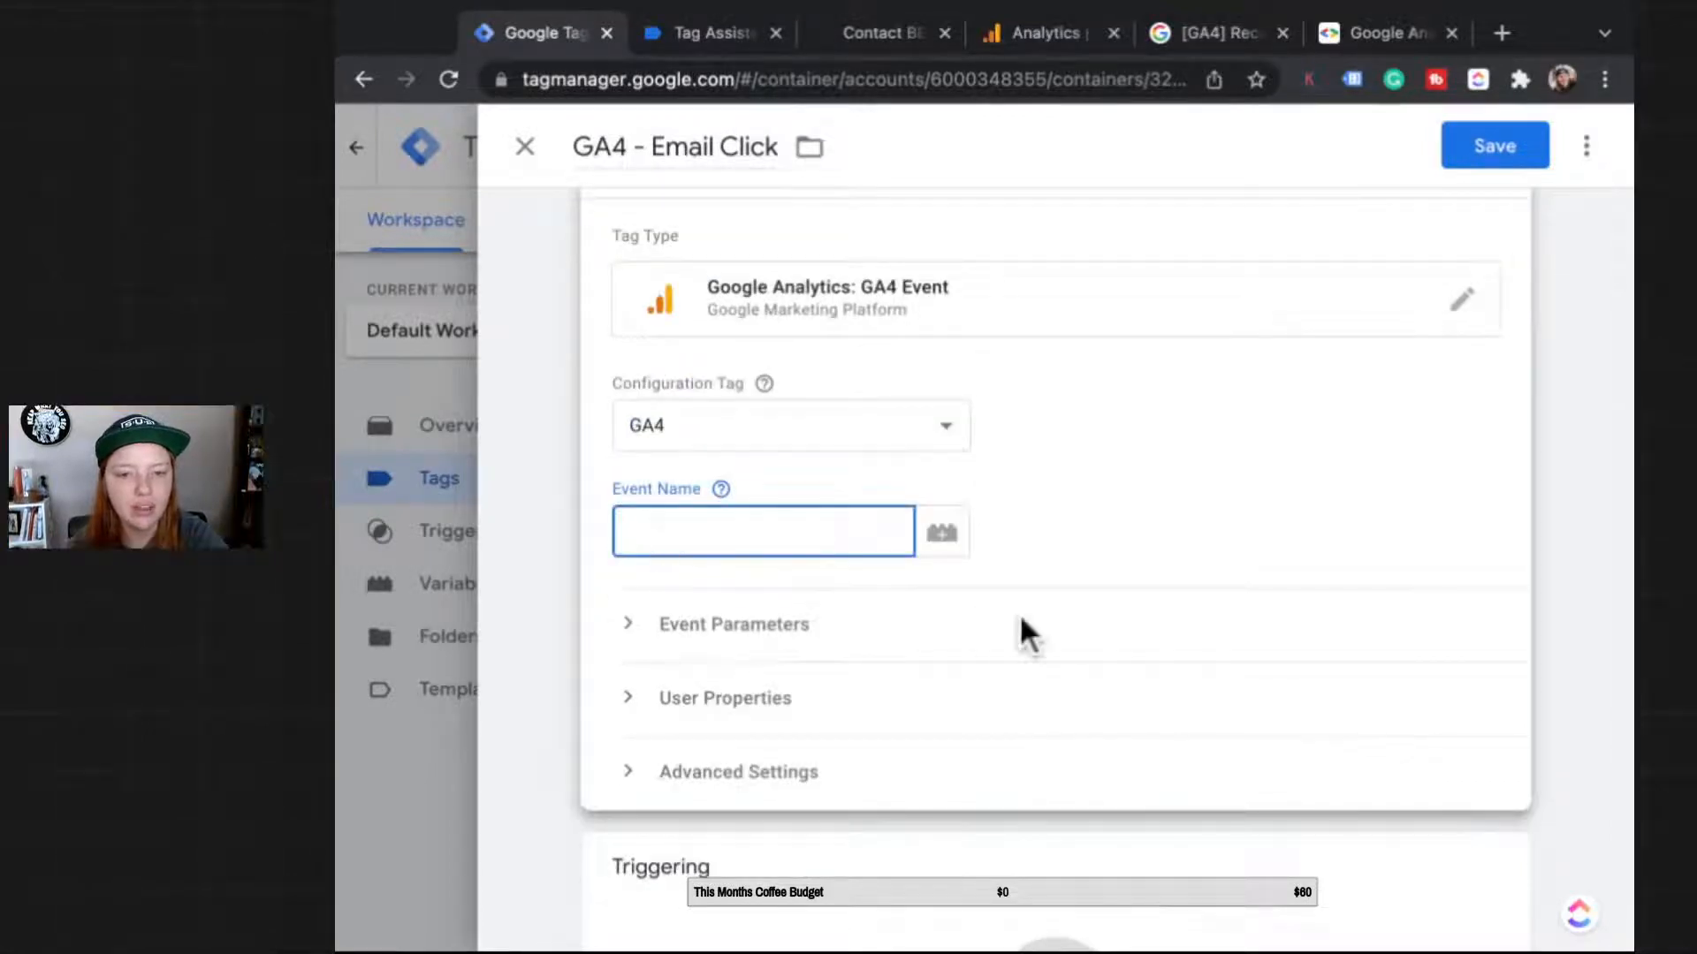
scroll(1020, 614, "up", 1)
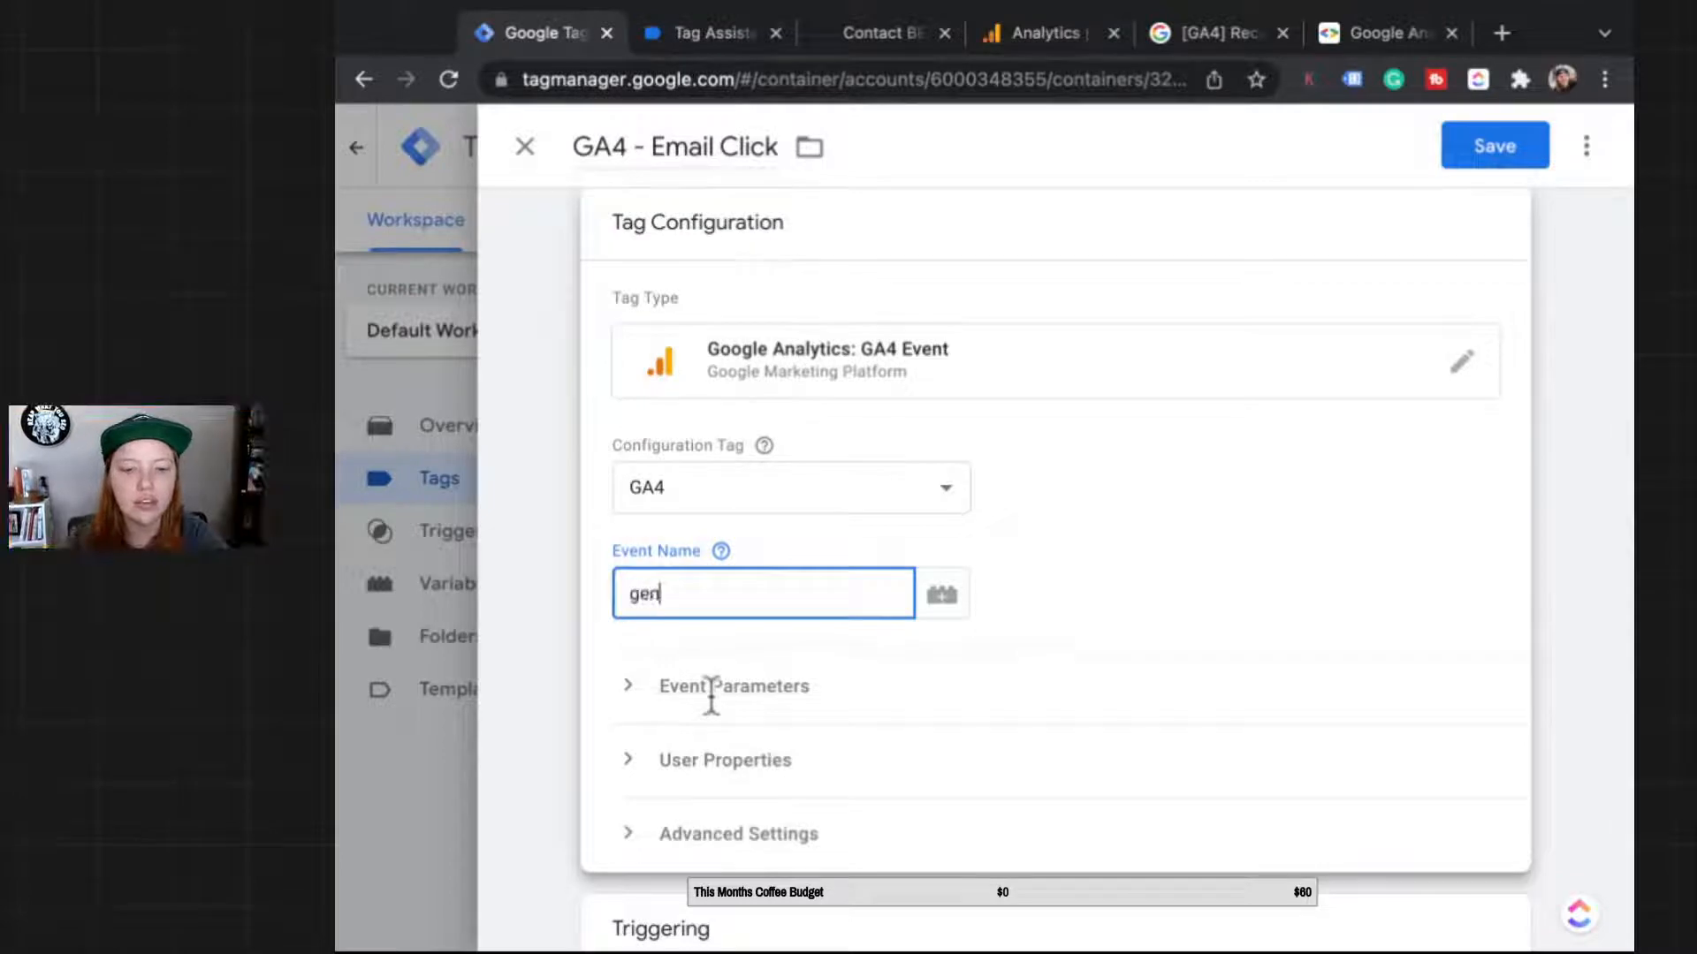
left_click(1513, 742)
scroll(1514, 742, "down", 1)
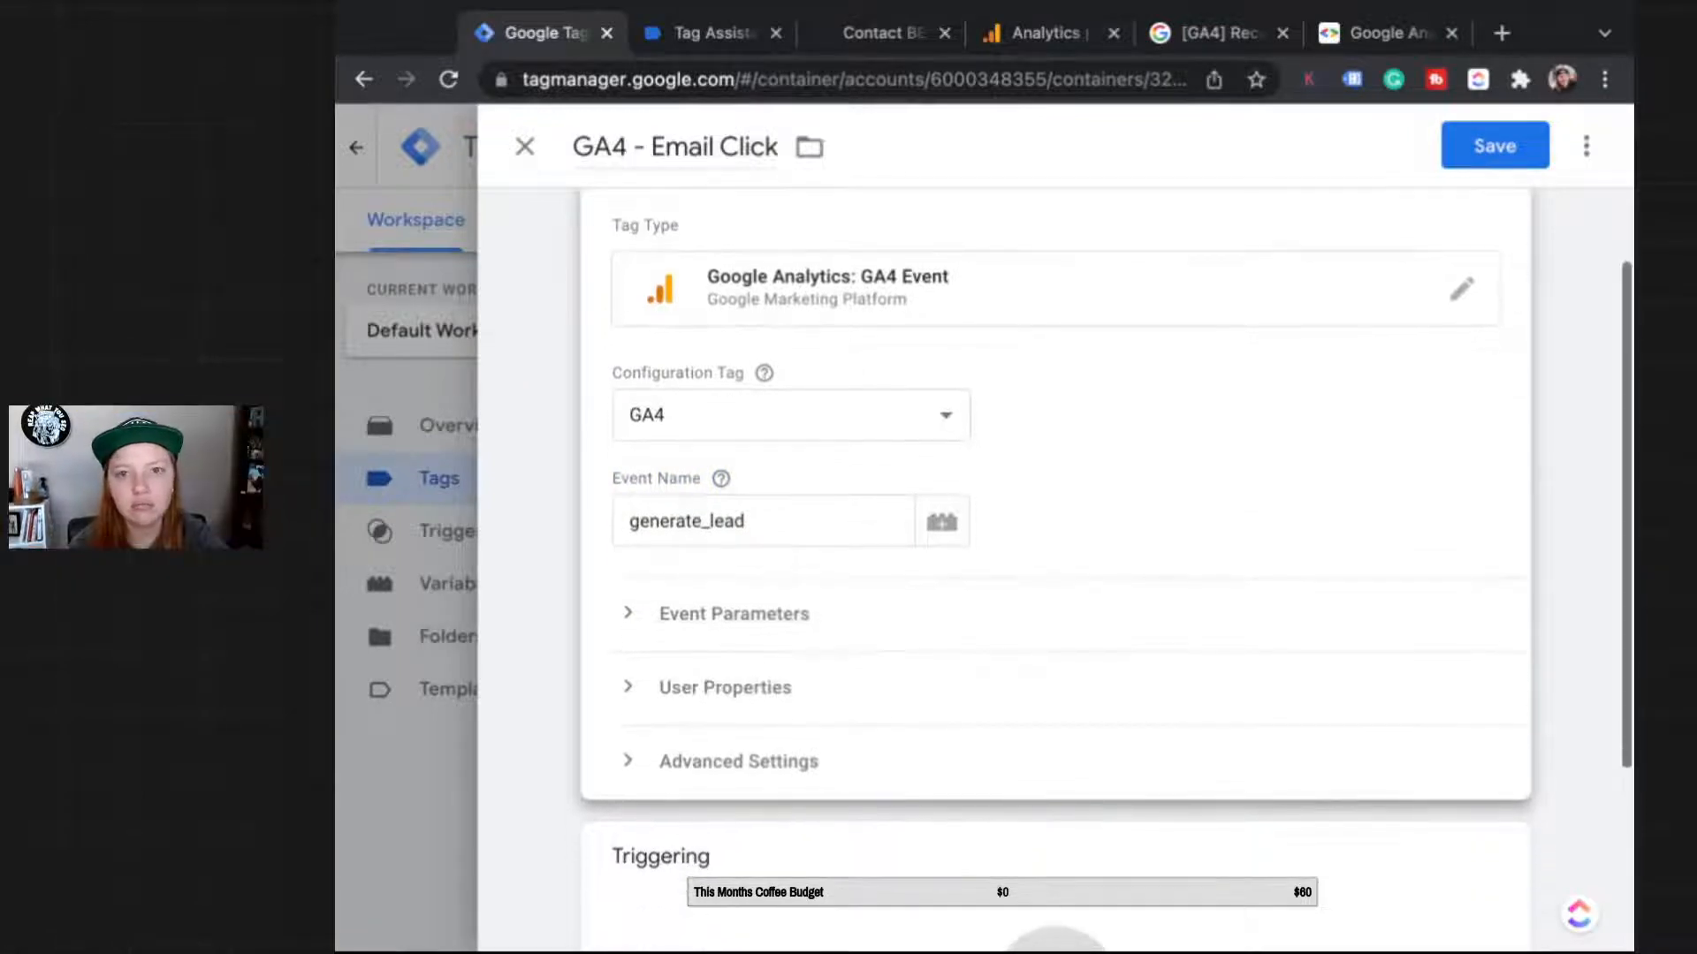
scroll(1055, 566, "down", 1)
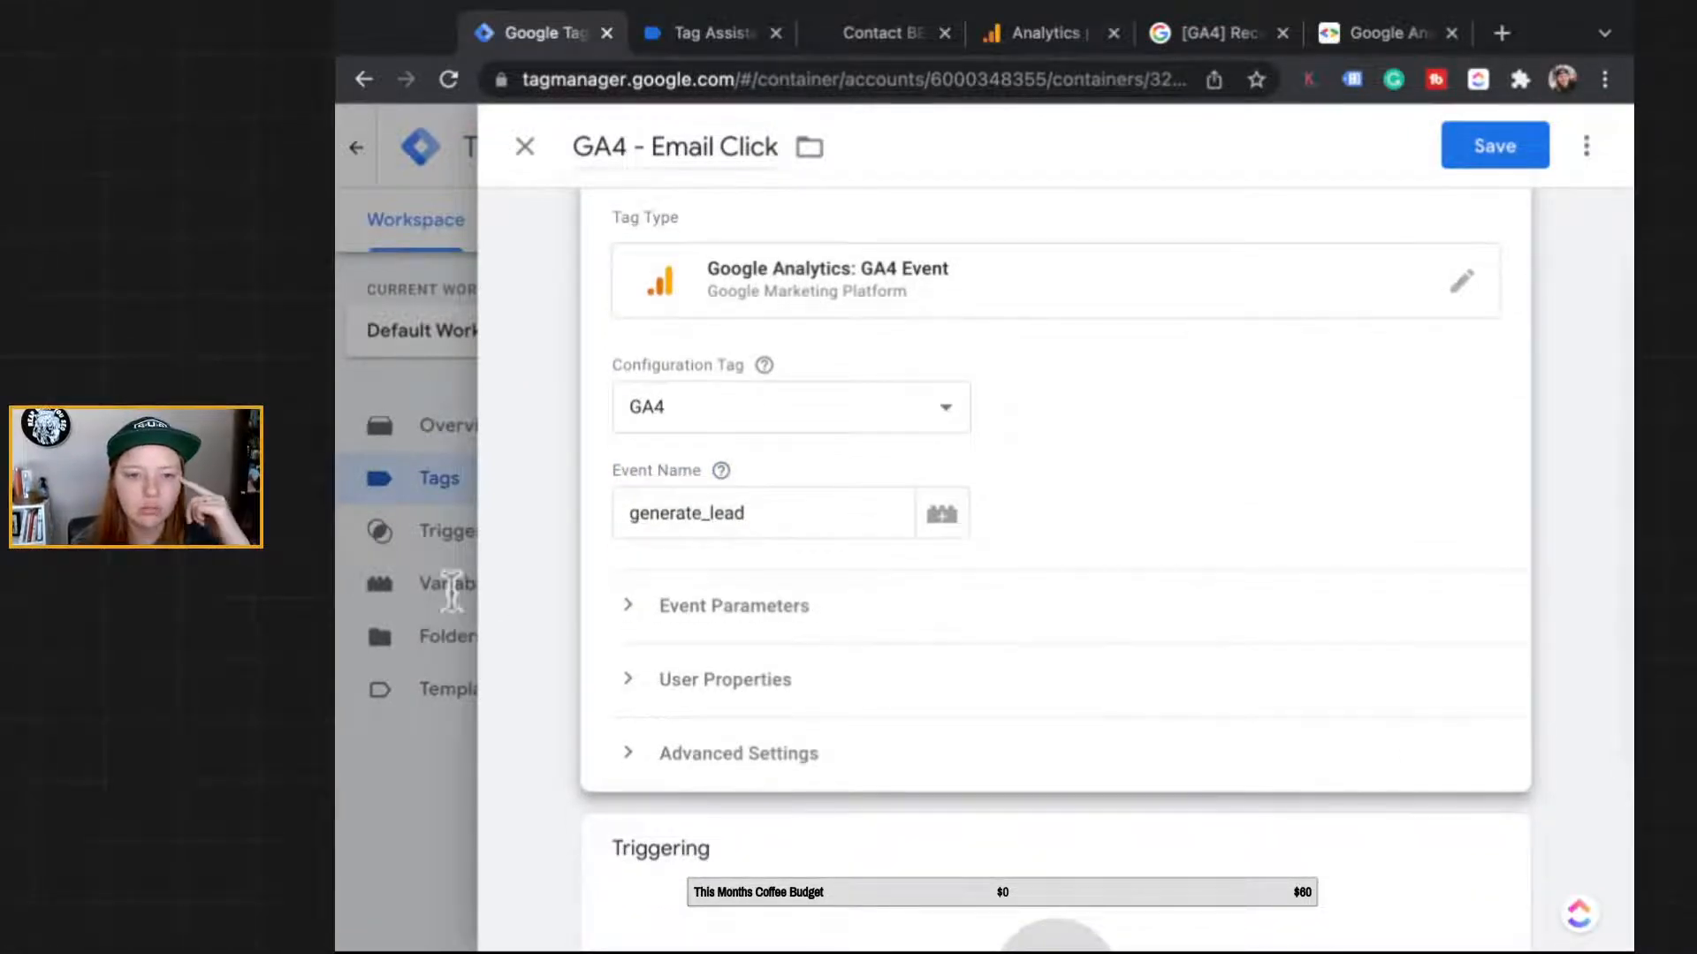
left_click(733, 608)
scroll(526, 826, "down", 1)
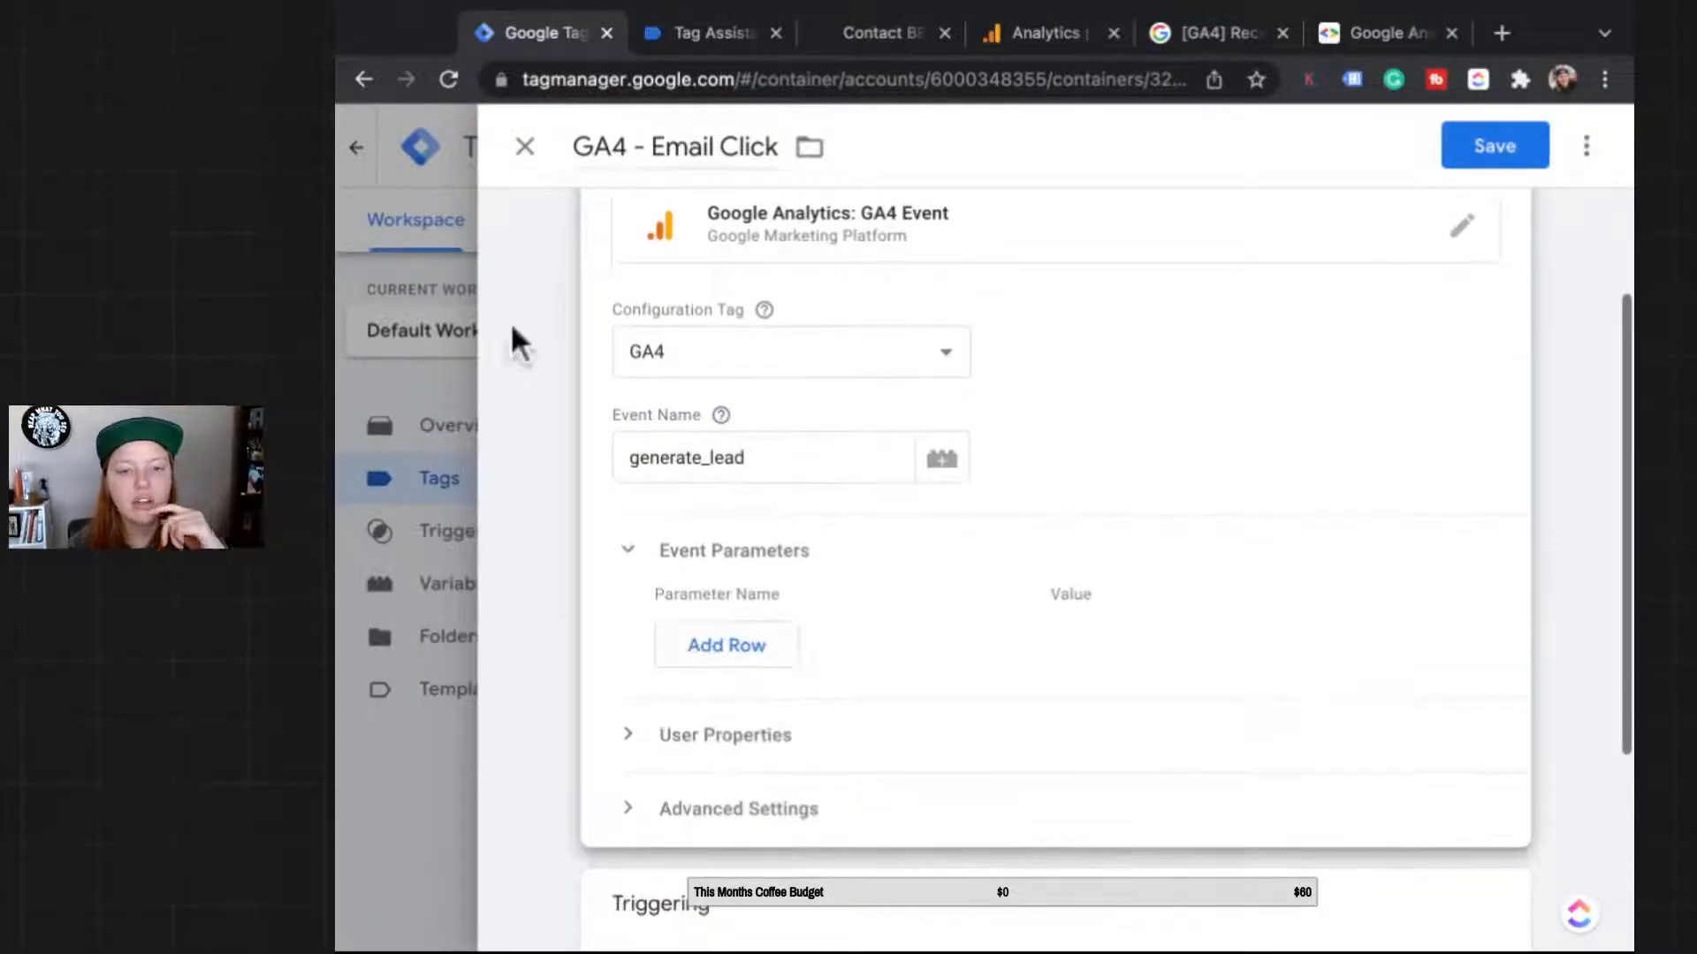
scroll(486, 850, "down", 1)
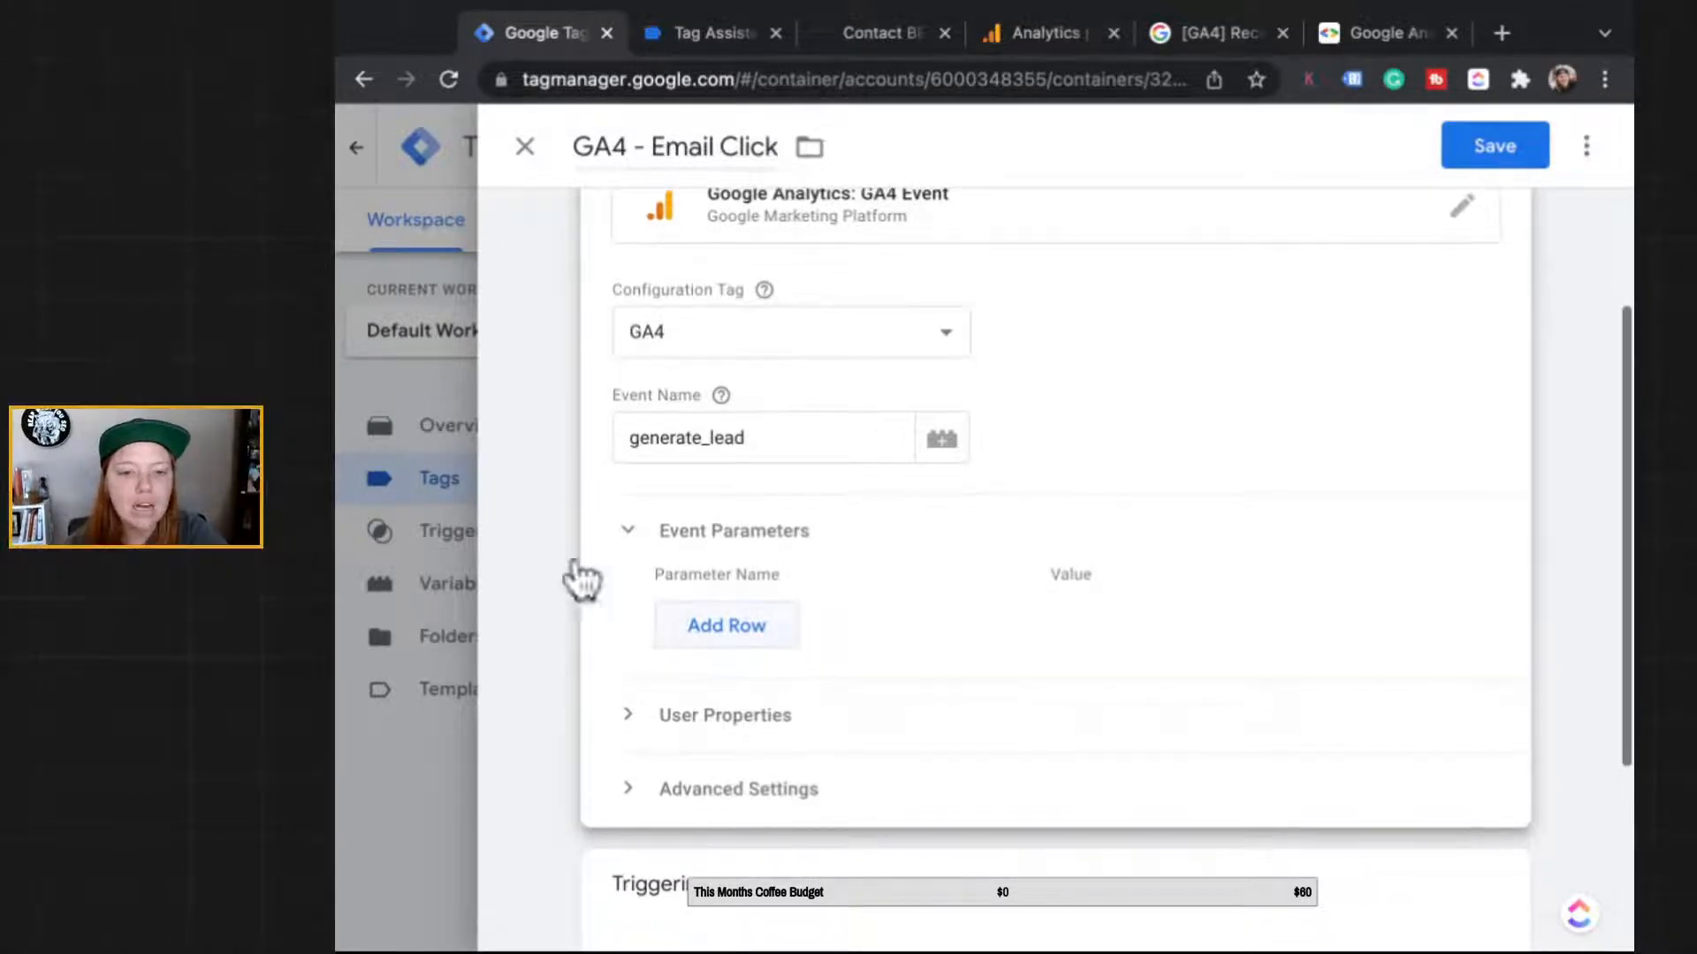
left_click(707, 34)
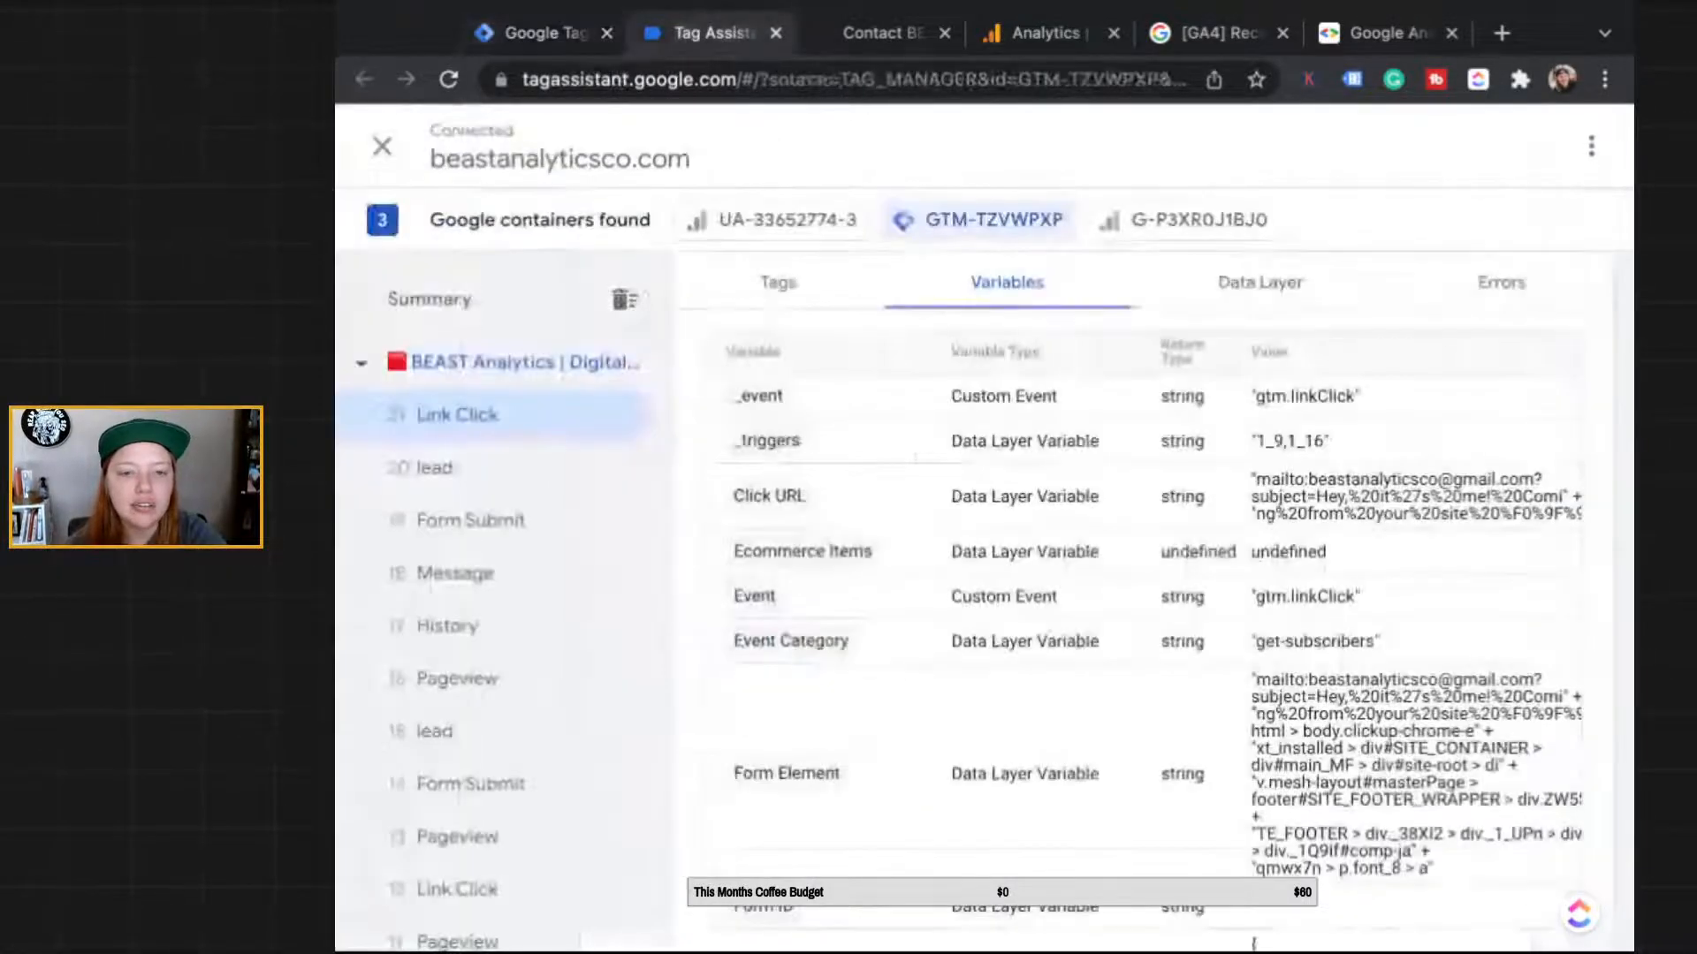
scroll(810, 656, "down", 1)
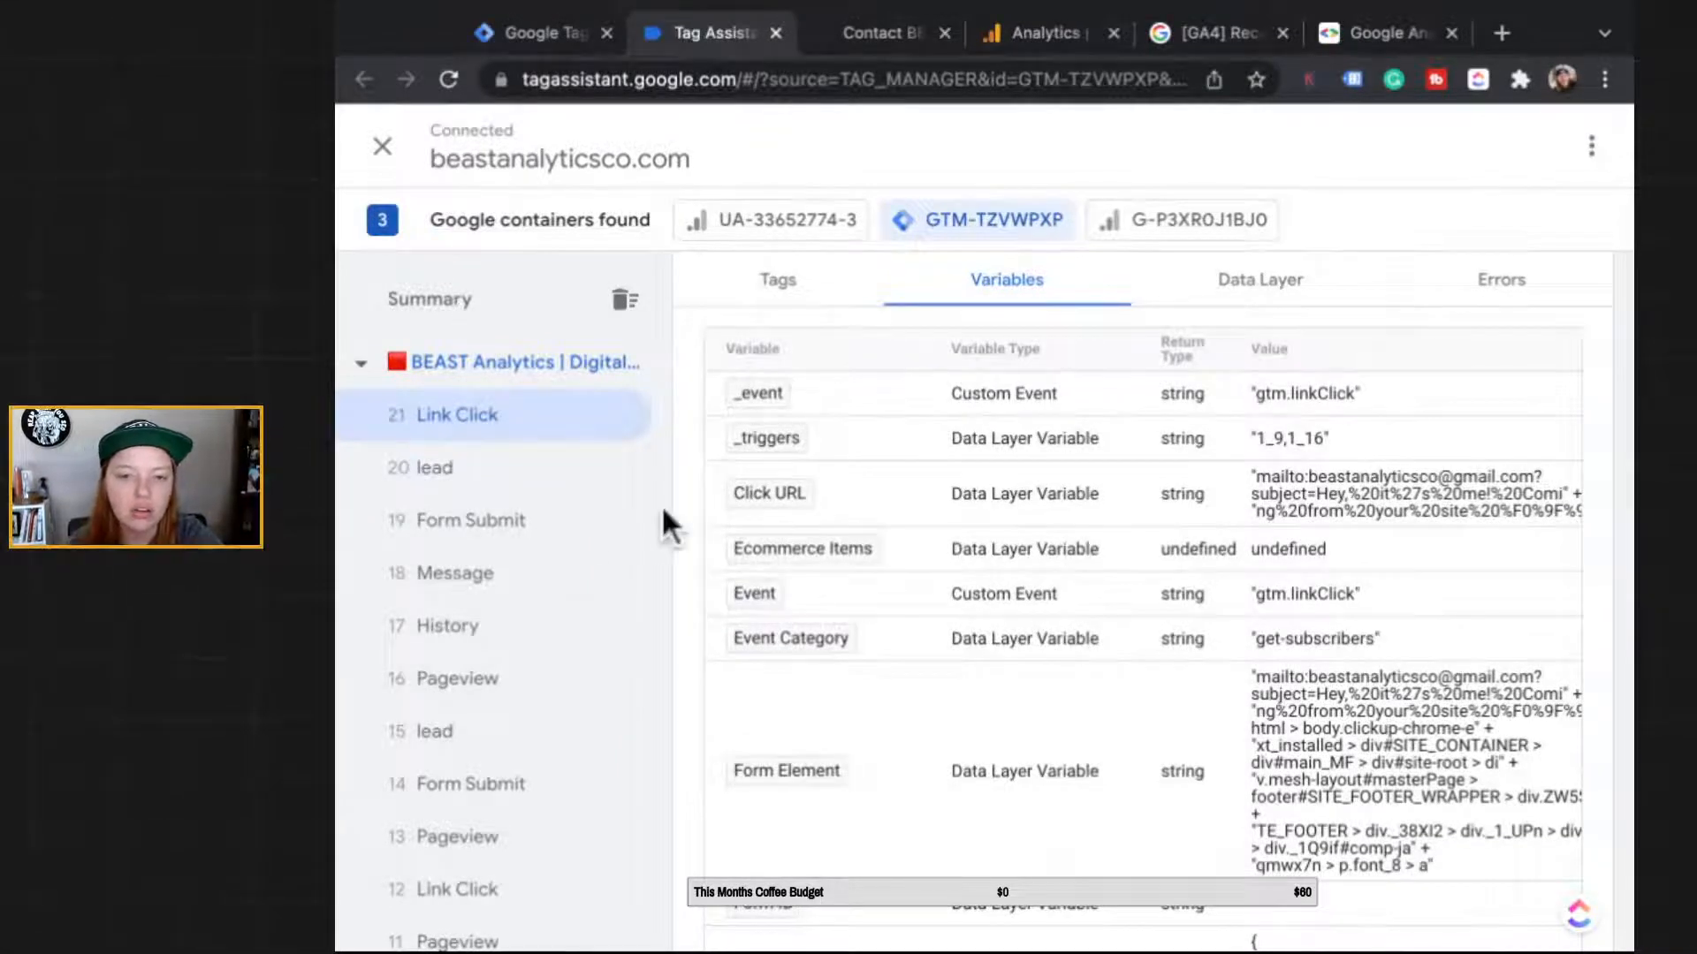
scroll(707, 755, "down", 1)
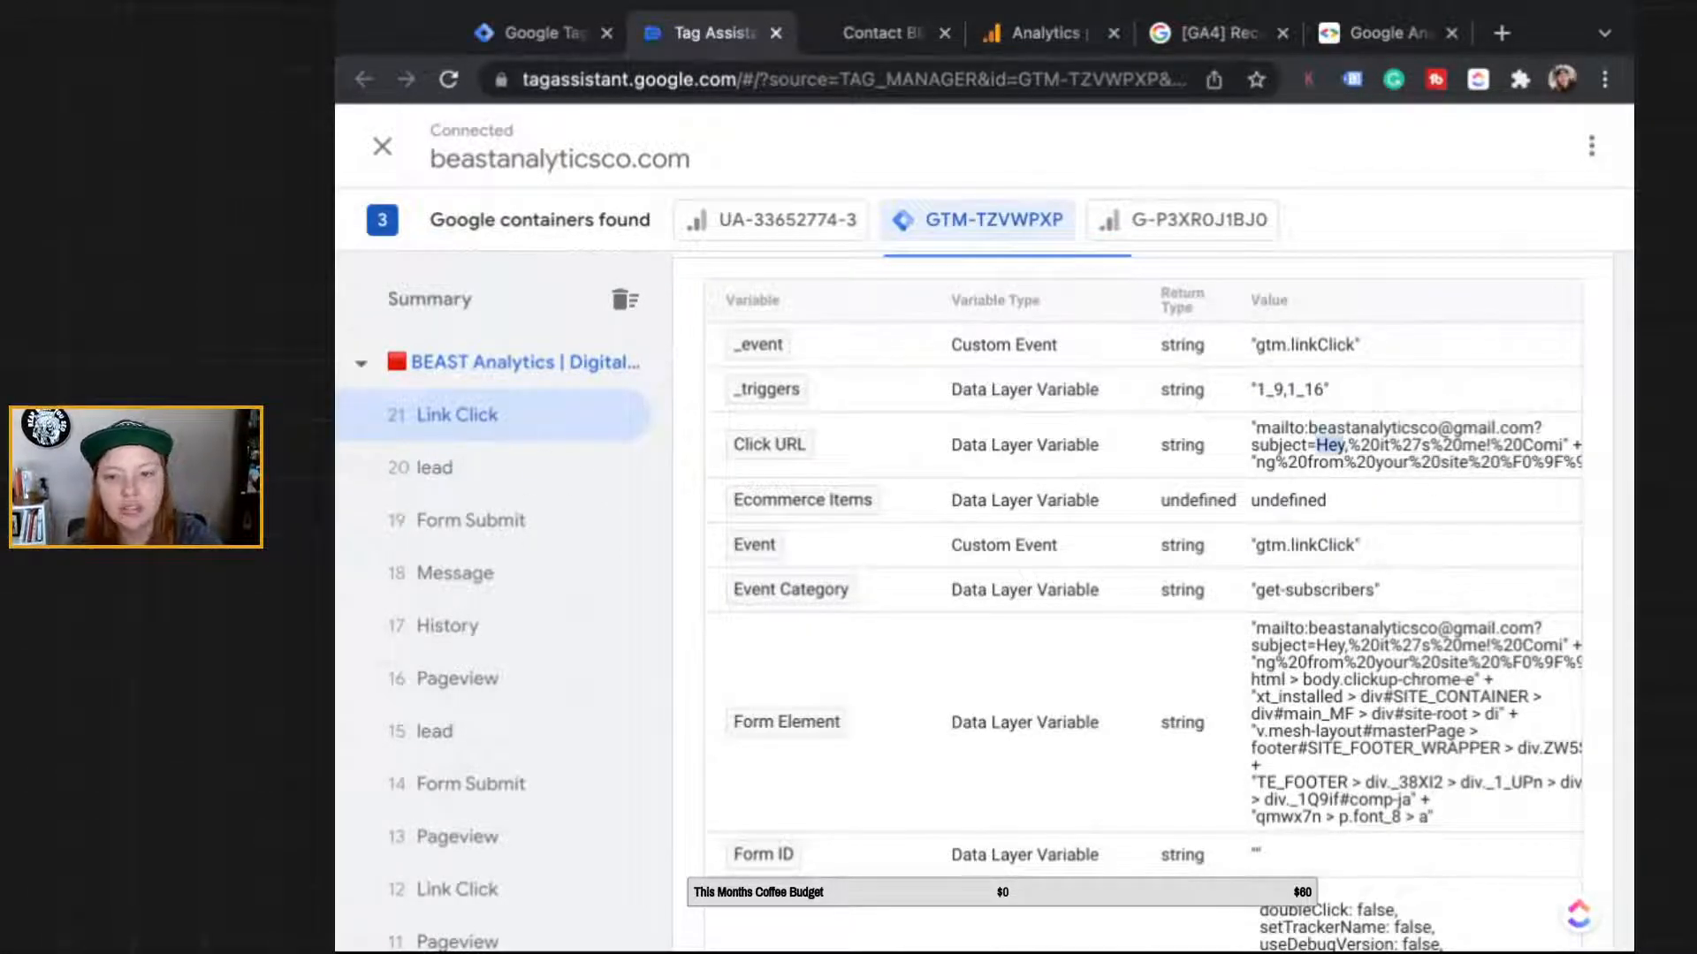
left_click(1596, 382)
scroll(1599, 442, "down", 1)
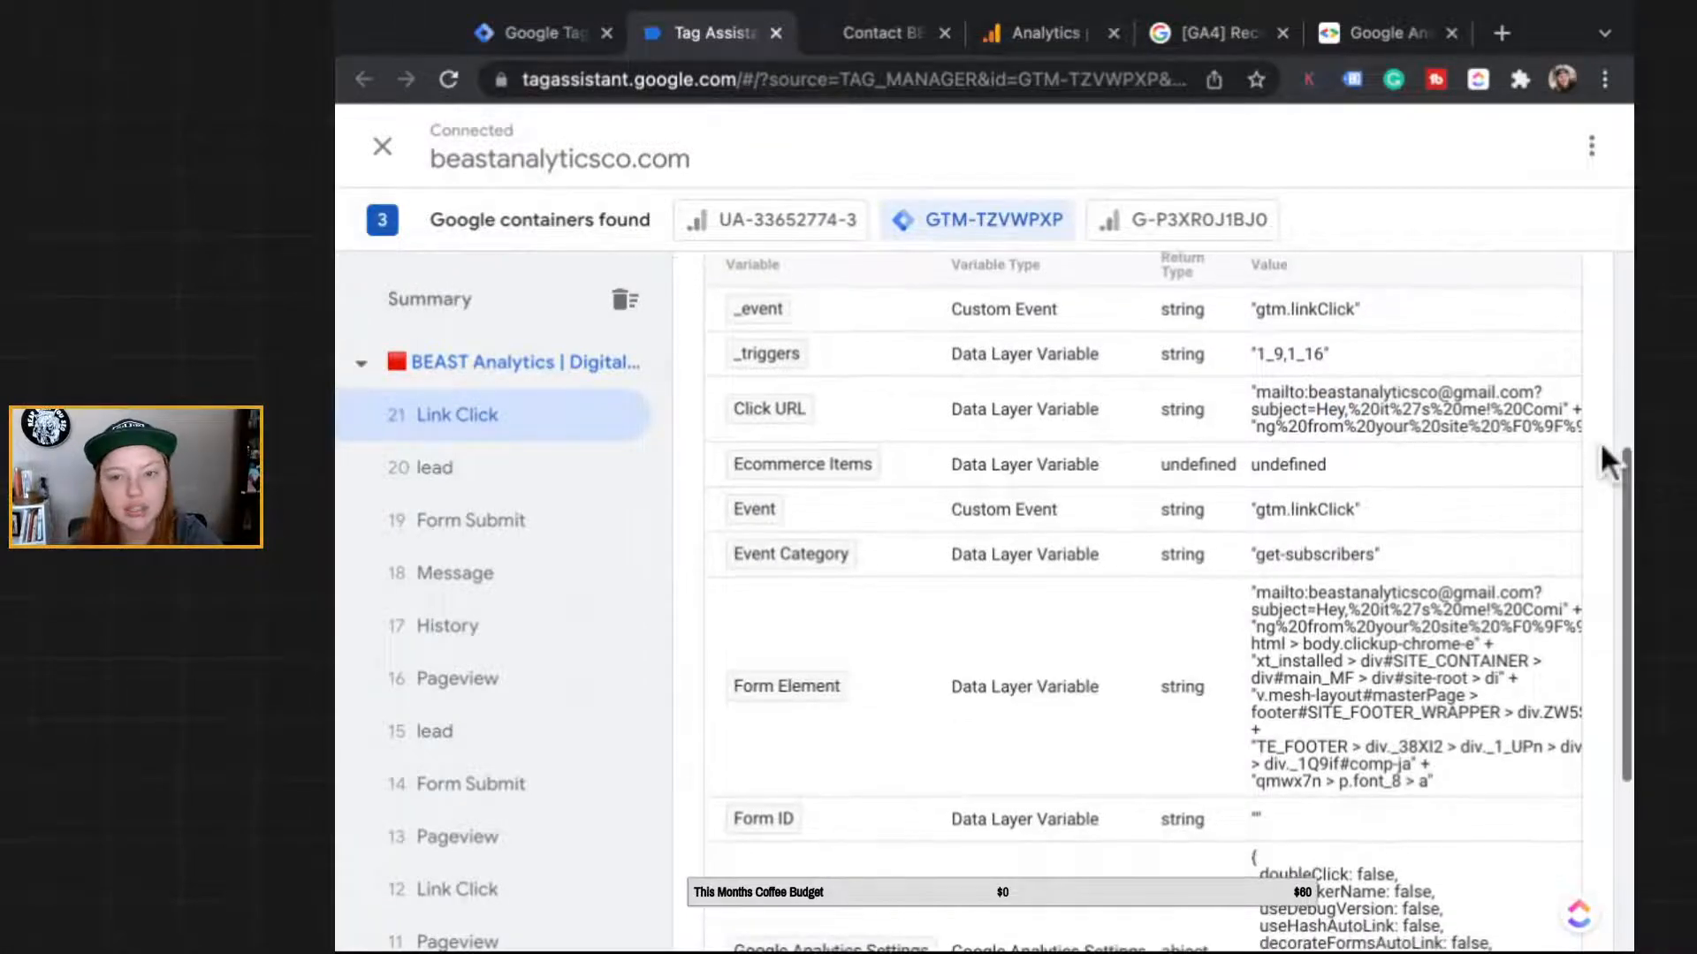
scroll(1599, 442, "down", 1)
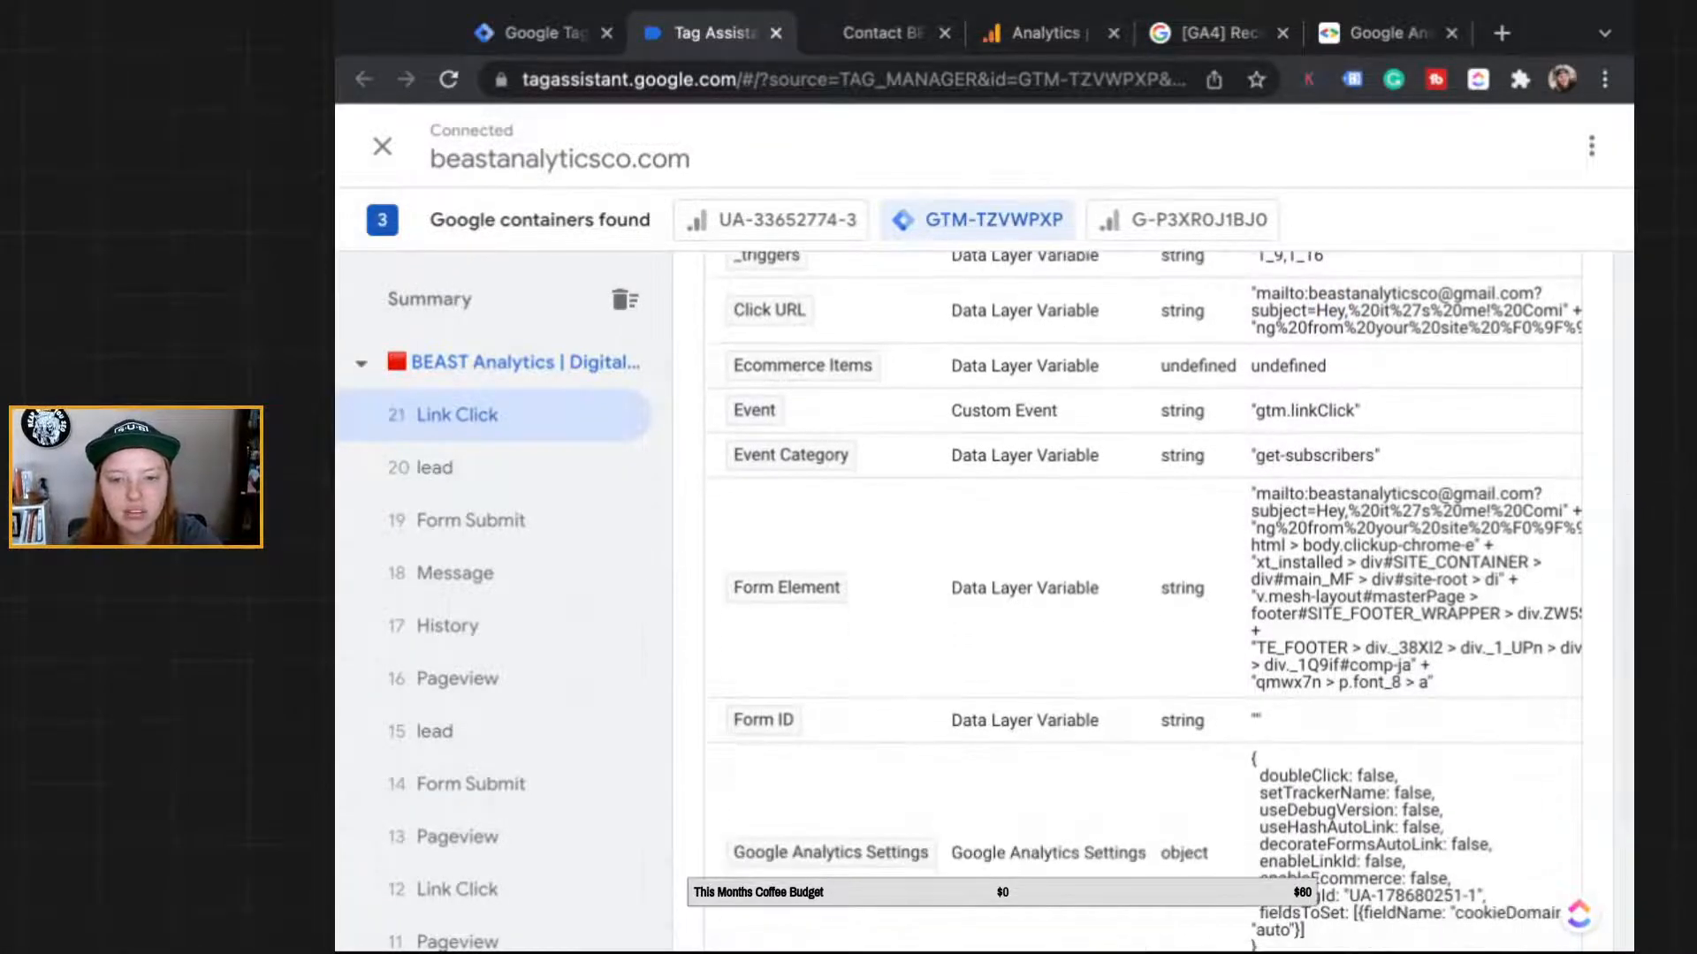
scroll(1521, 679, "down", 3)
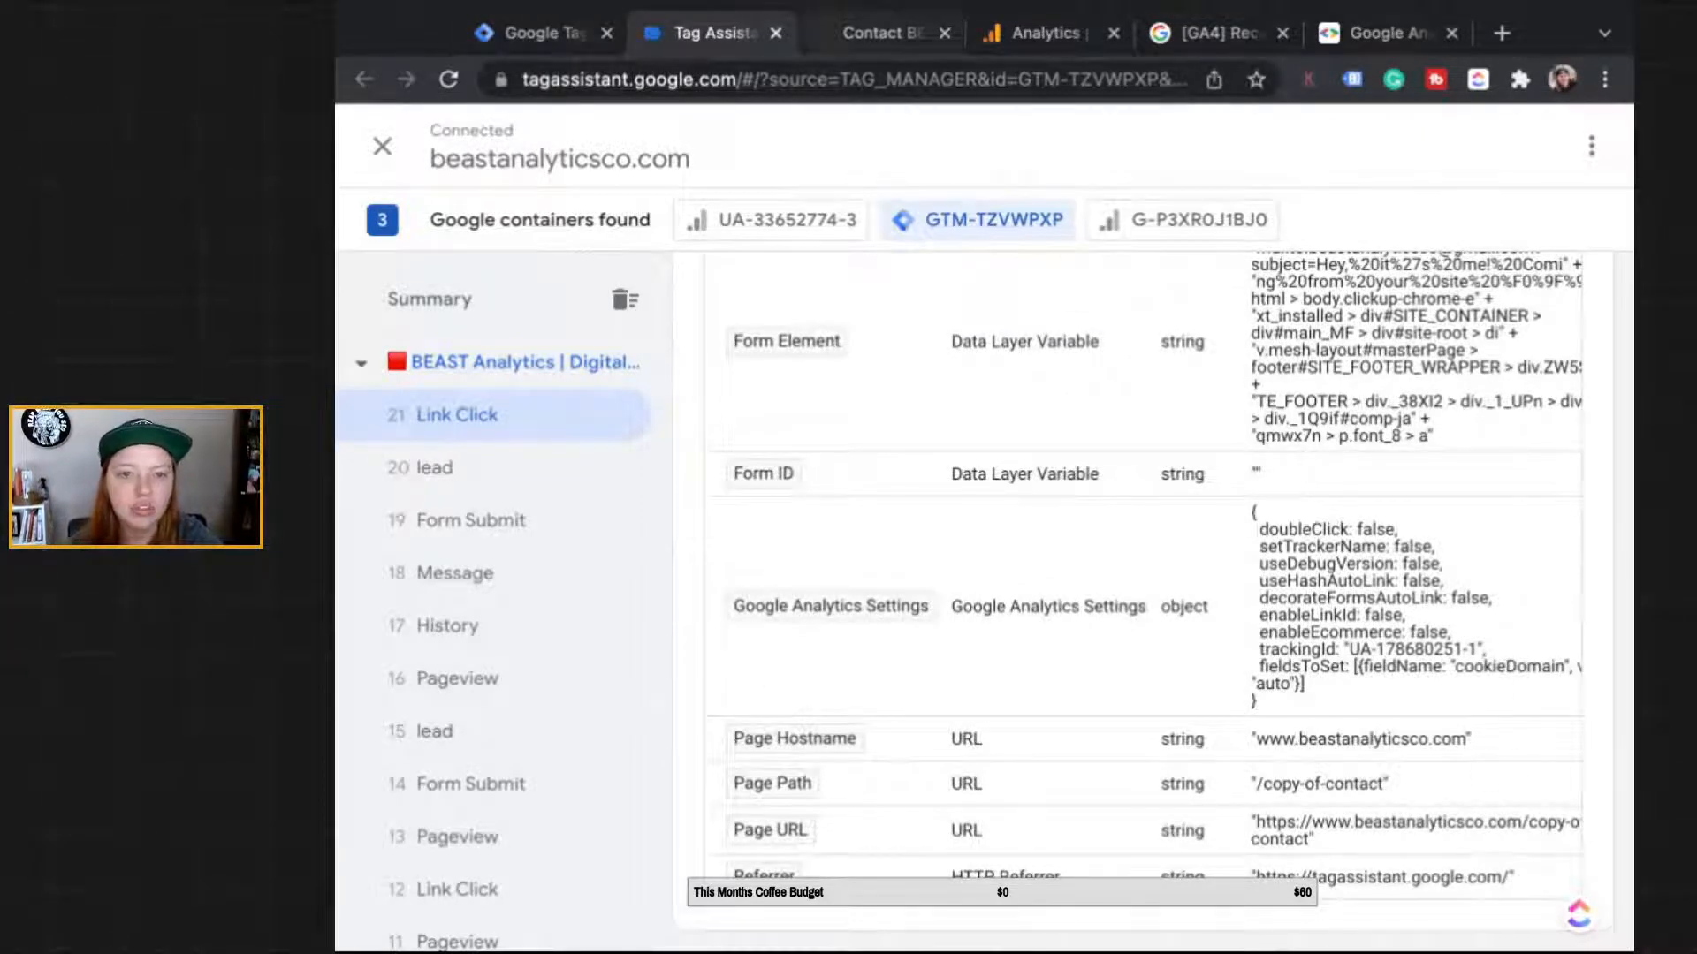
Step: Add a page_url event parameter set to {{Page URL}} and an empty second parameter row
left_click(882, 33)
left_click(714, 32)
left_click(536, 32)
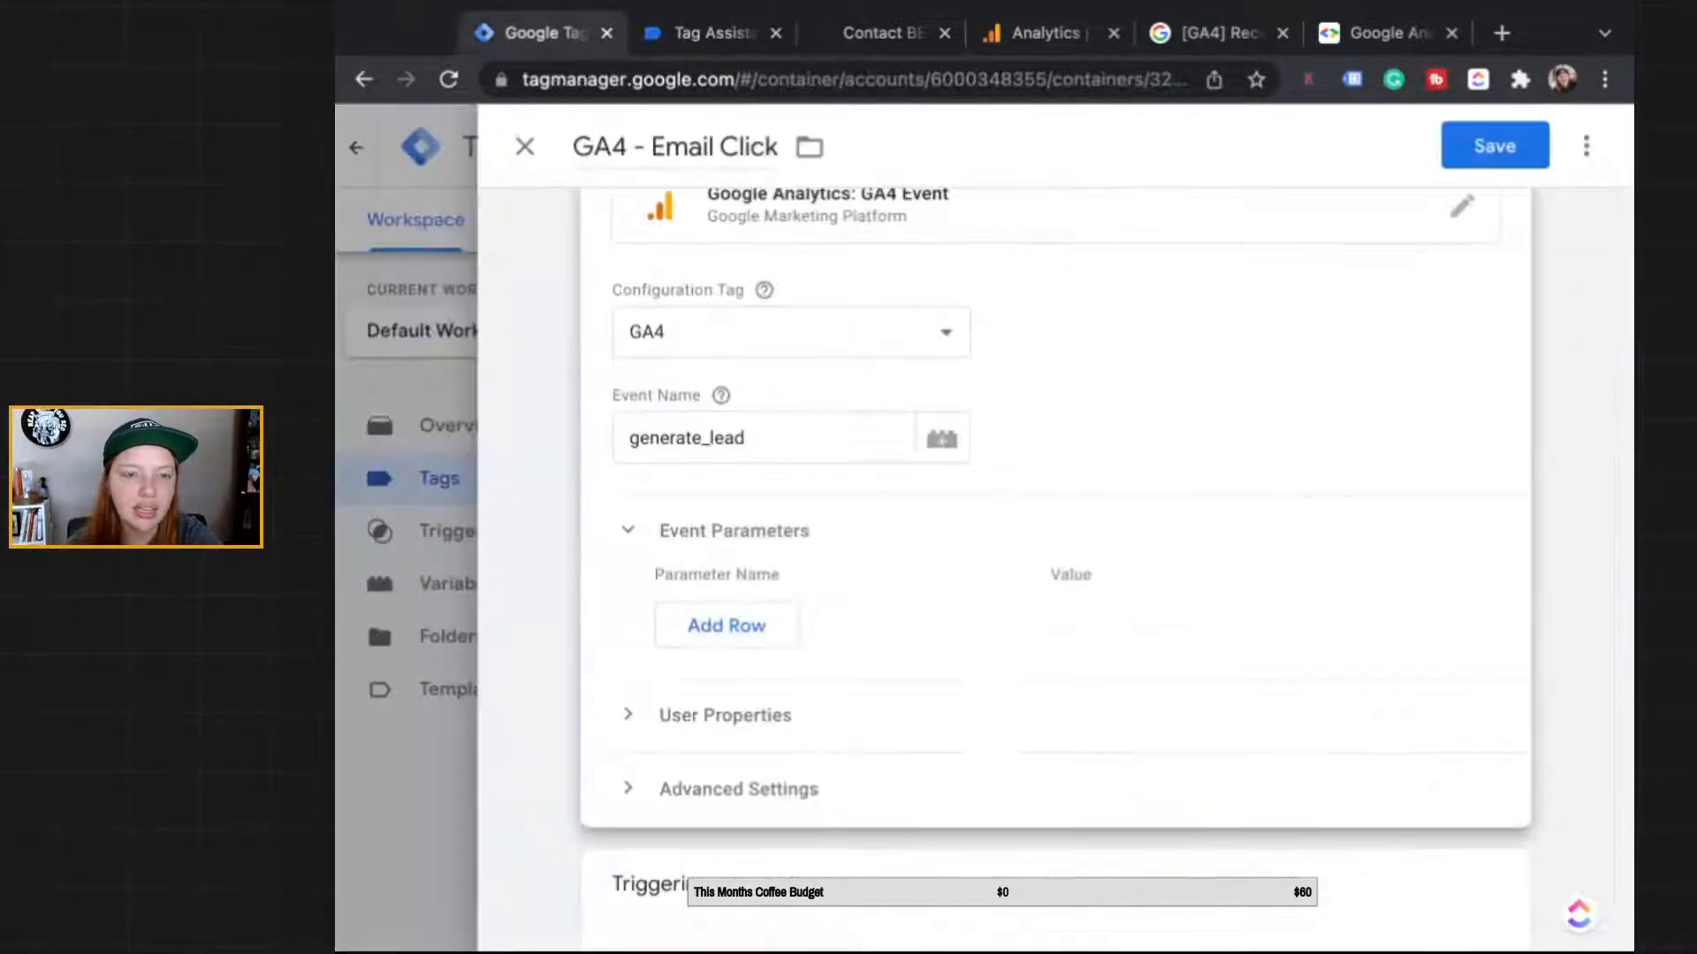
left_click(726, 625)
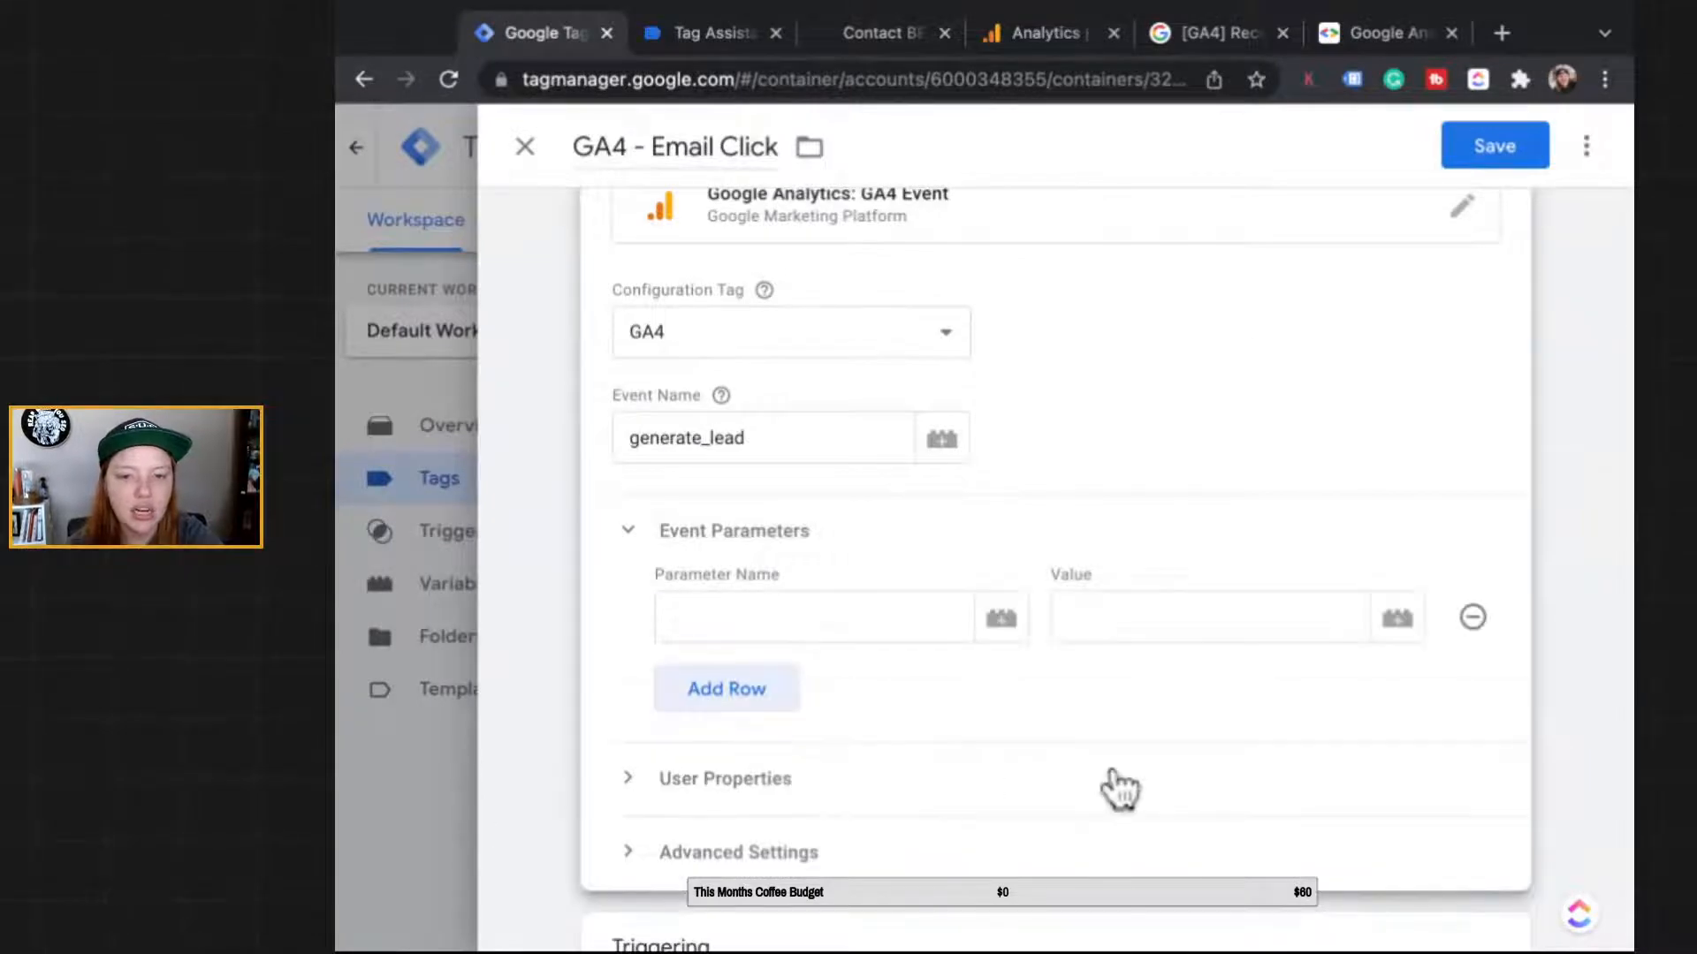
left_click(1397, 618)
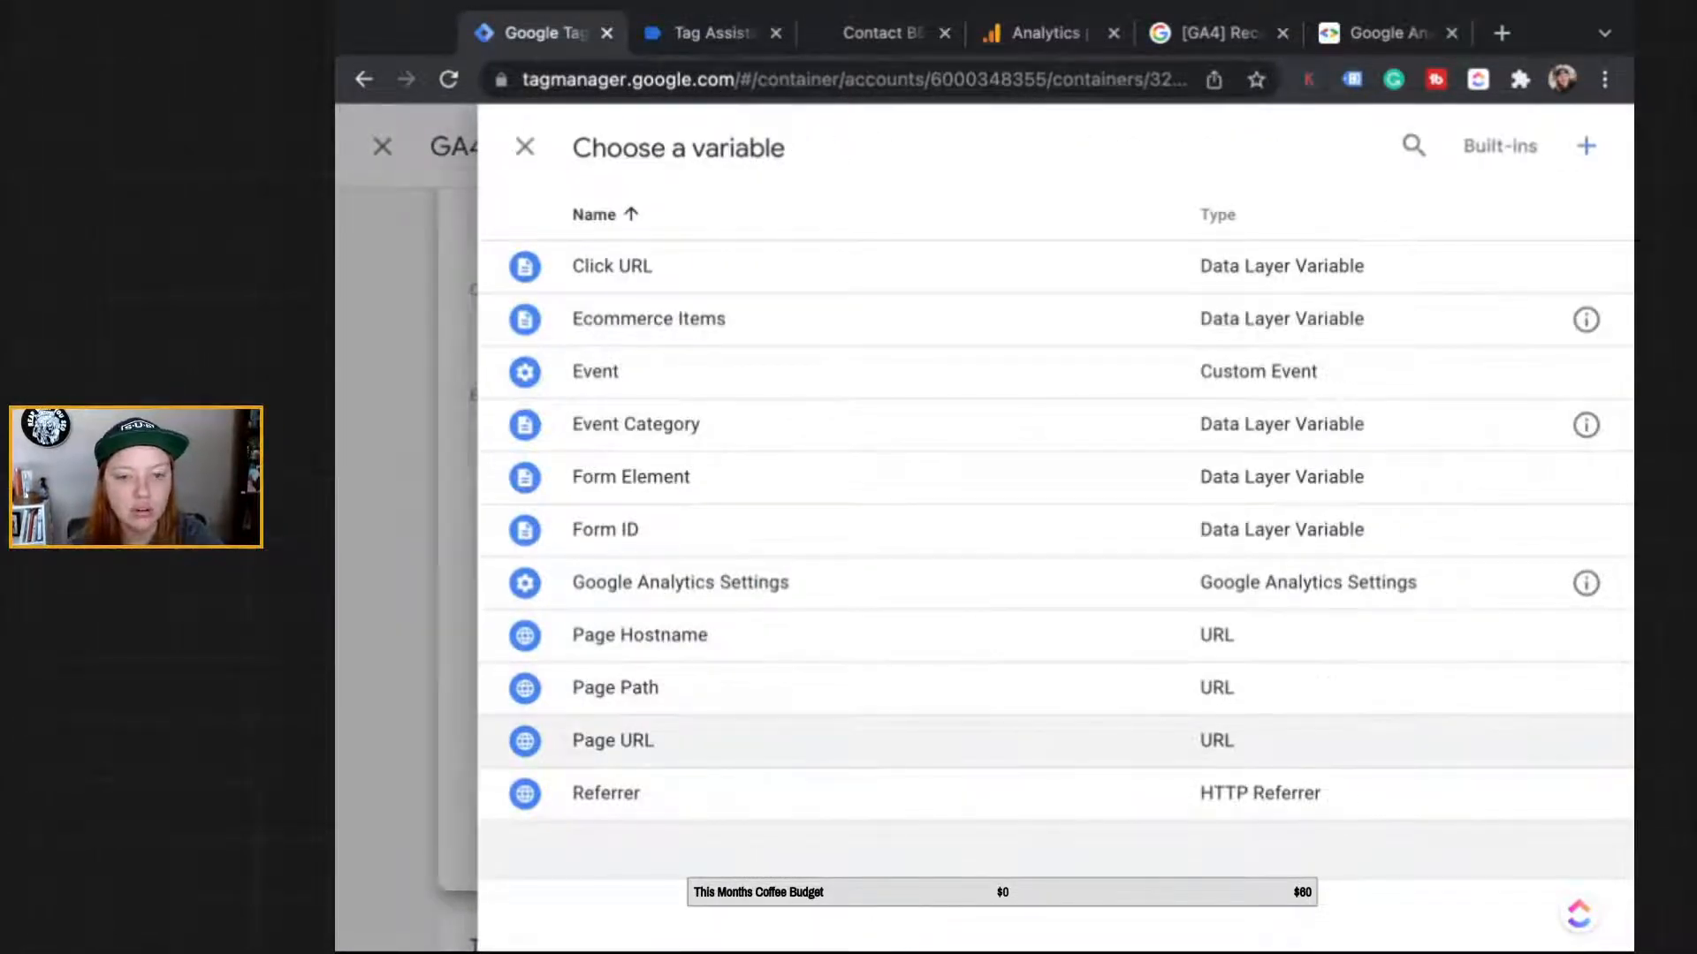
left_click(613, 741)
left_click(813, 617)
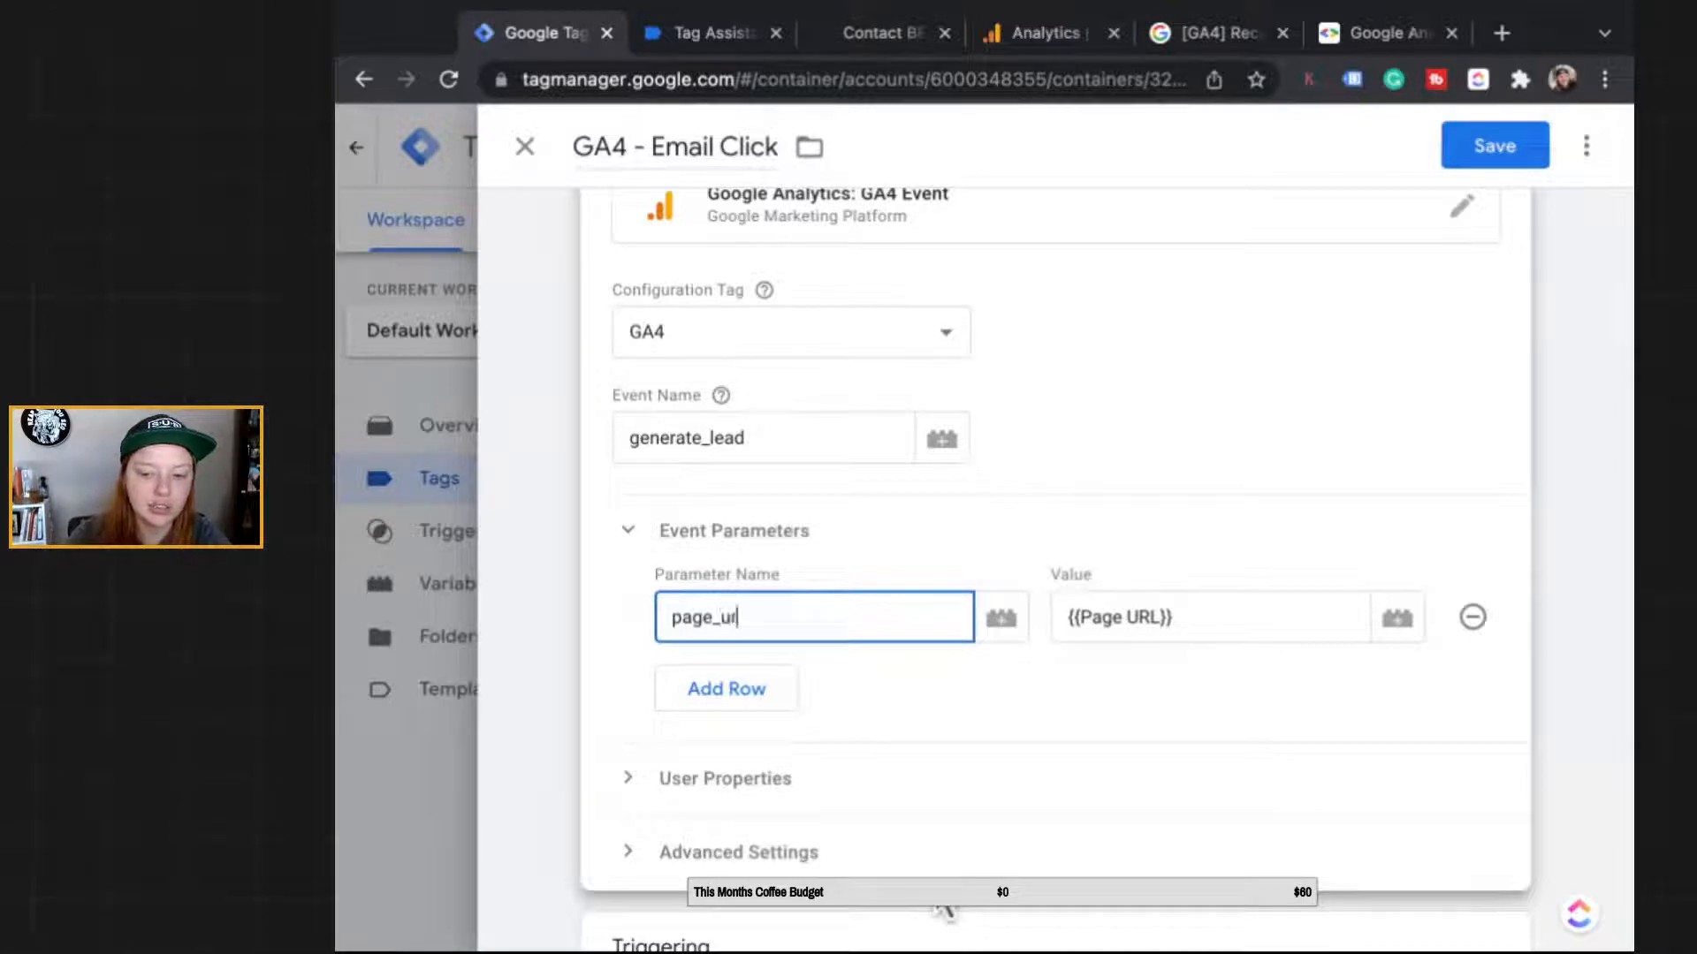
left_click(726, 690)
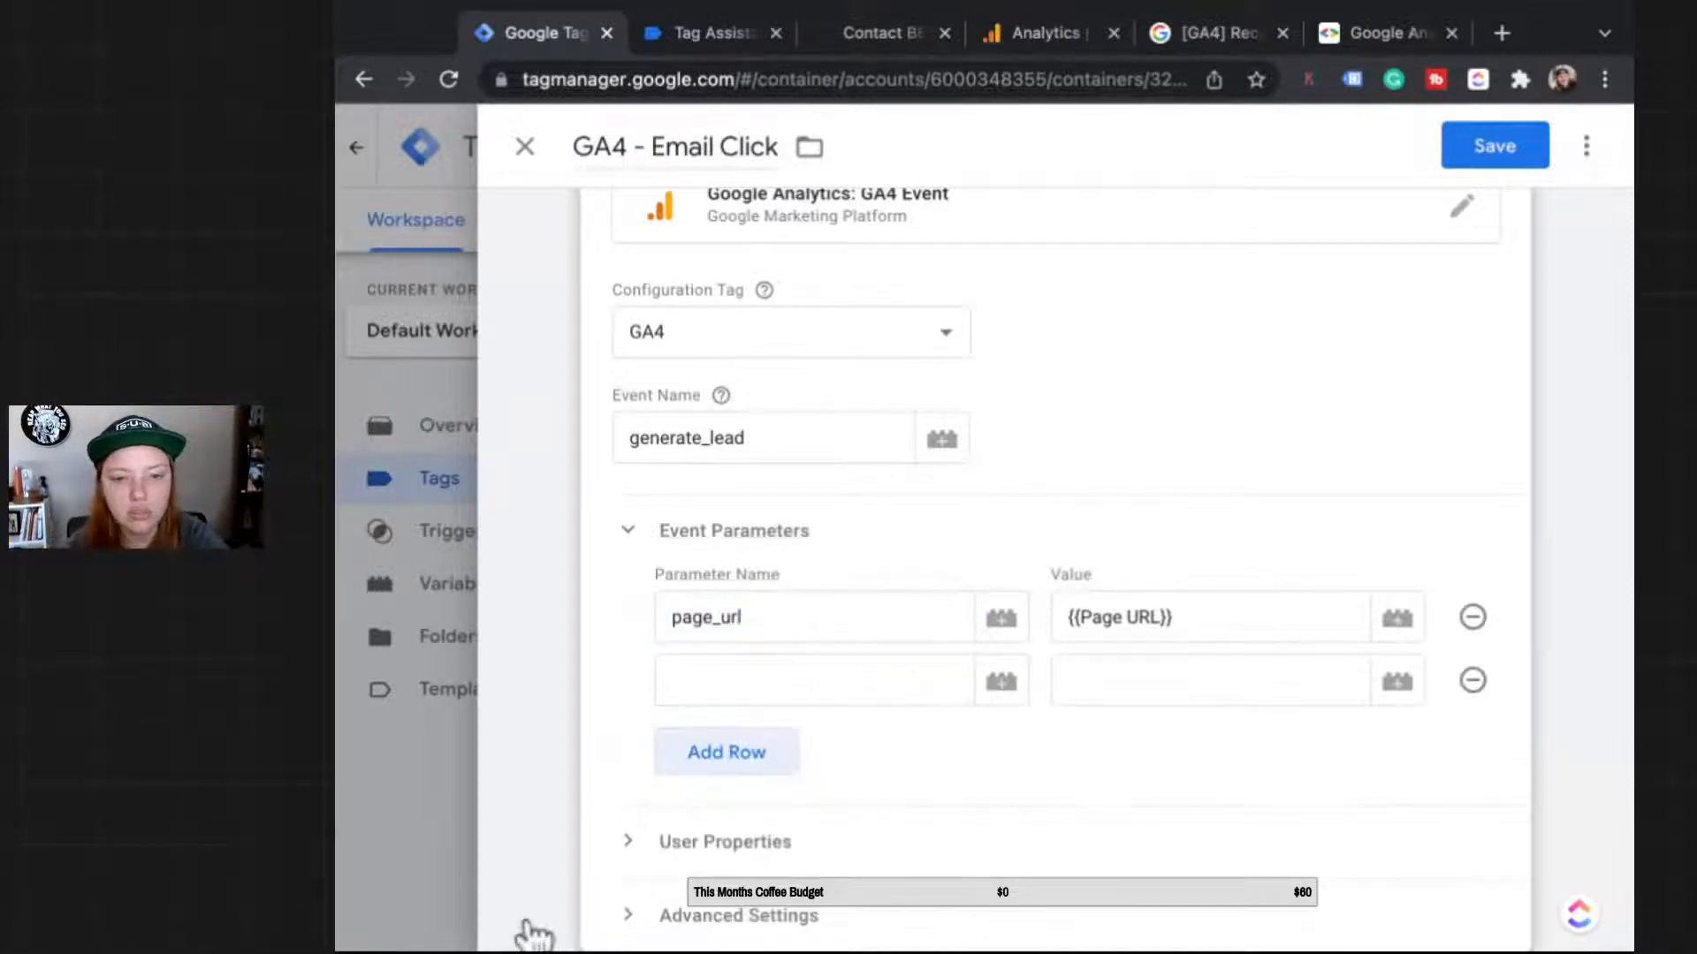
left_click(884, 33)
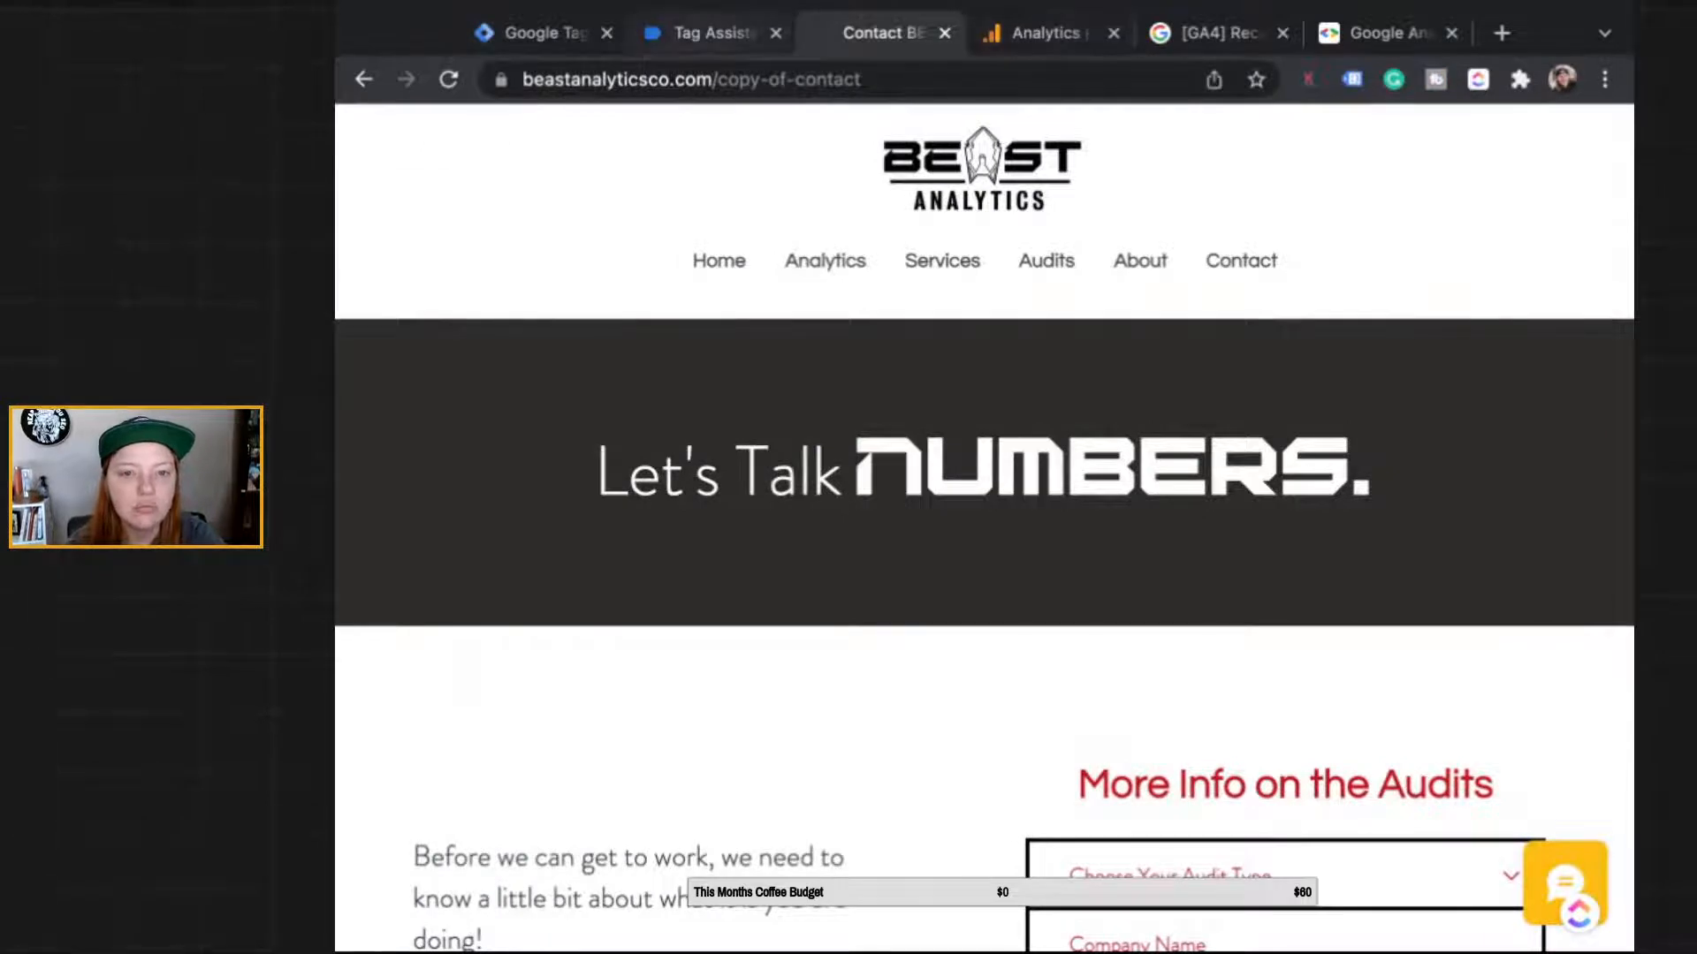
Step: Scroll the Link Click variables to the top, showing the mailto Click URL and get-subscribers category
left_click(707, 32)
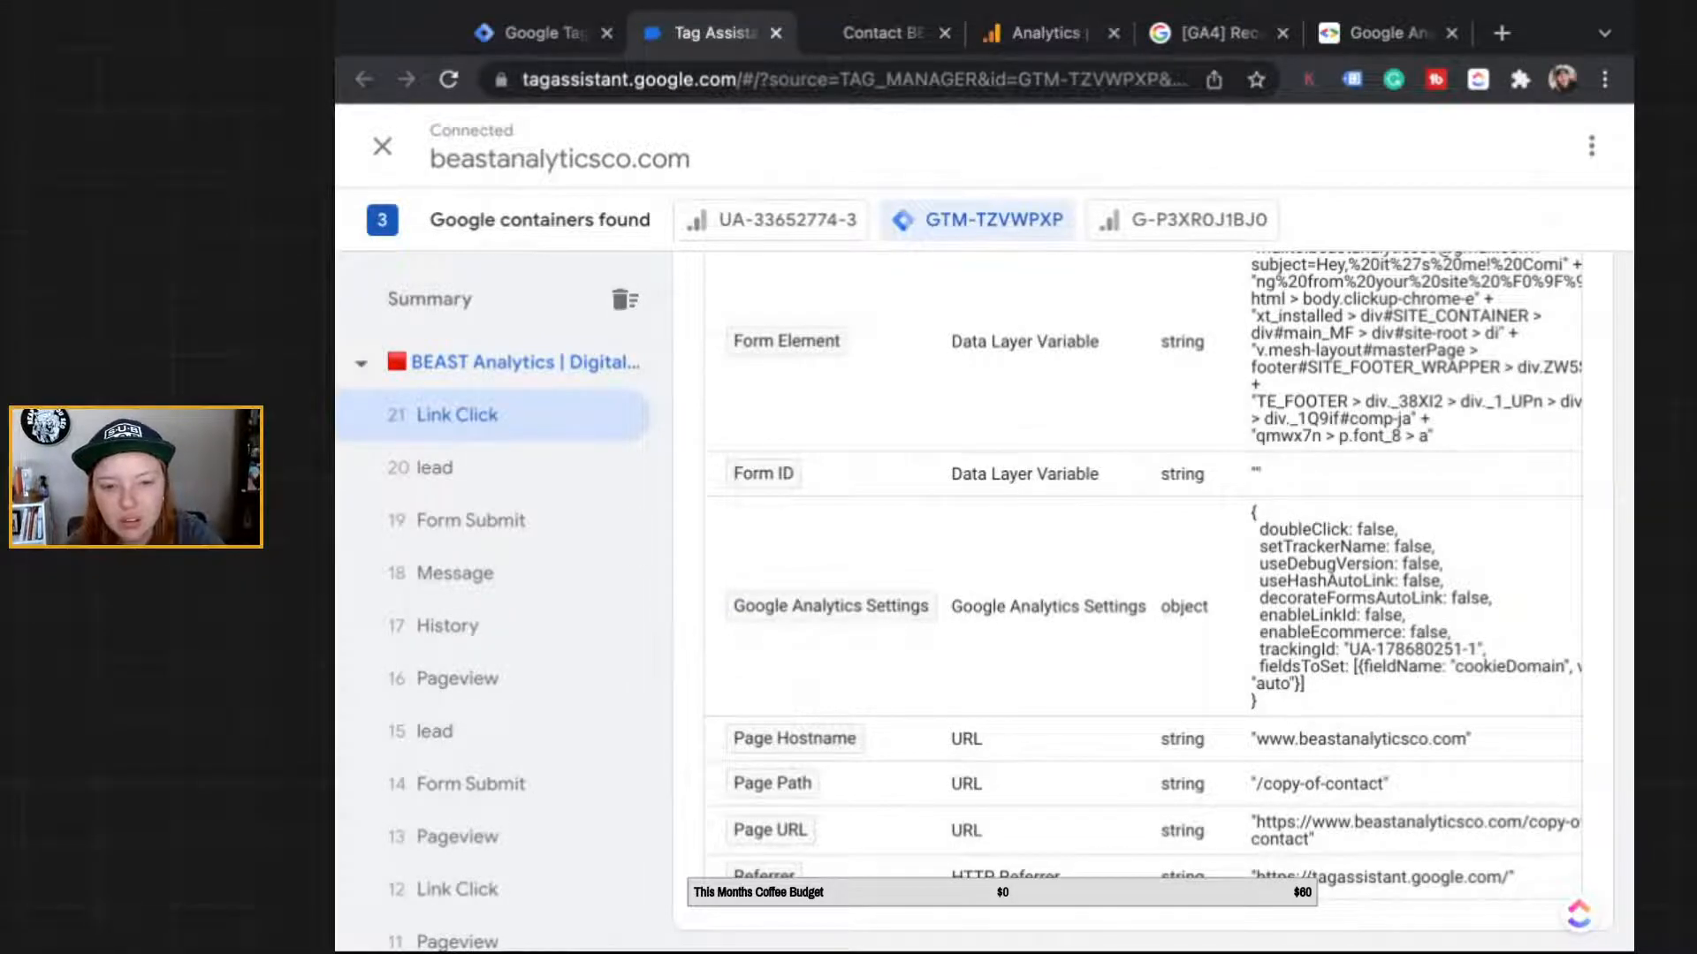
scroll(1149, 601, "up", 2)
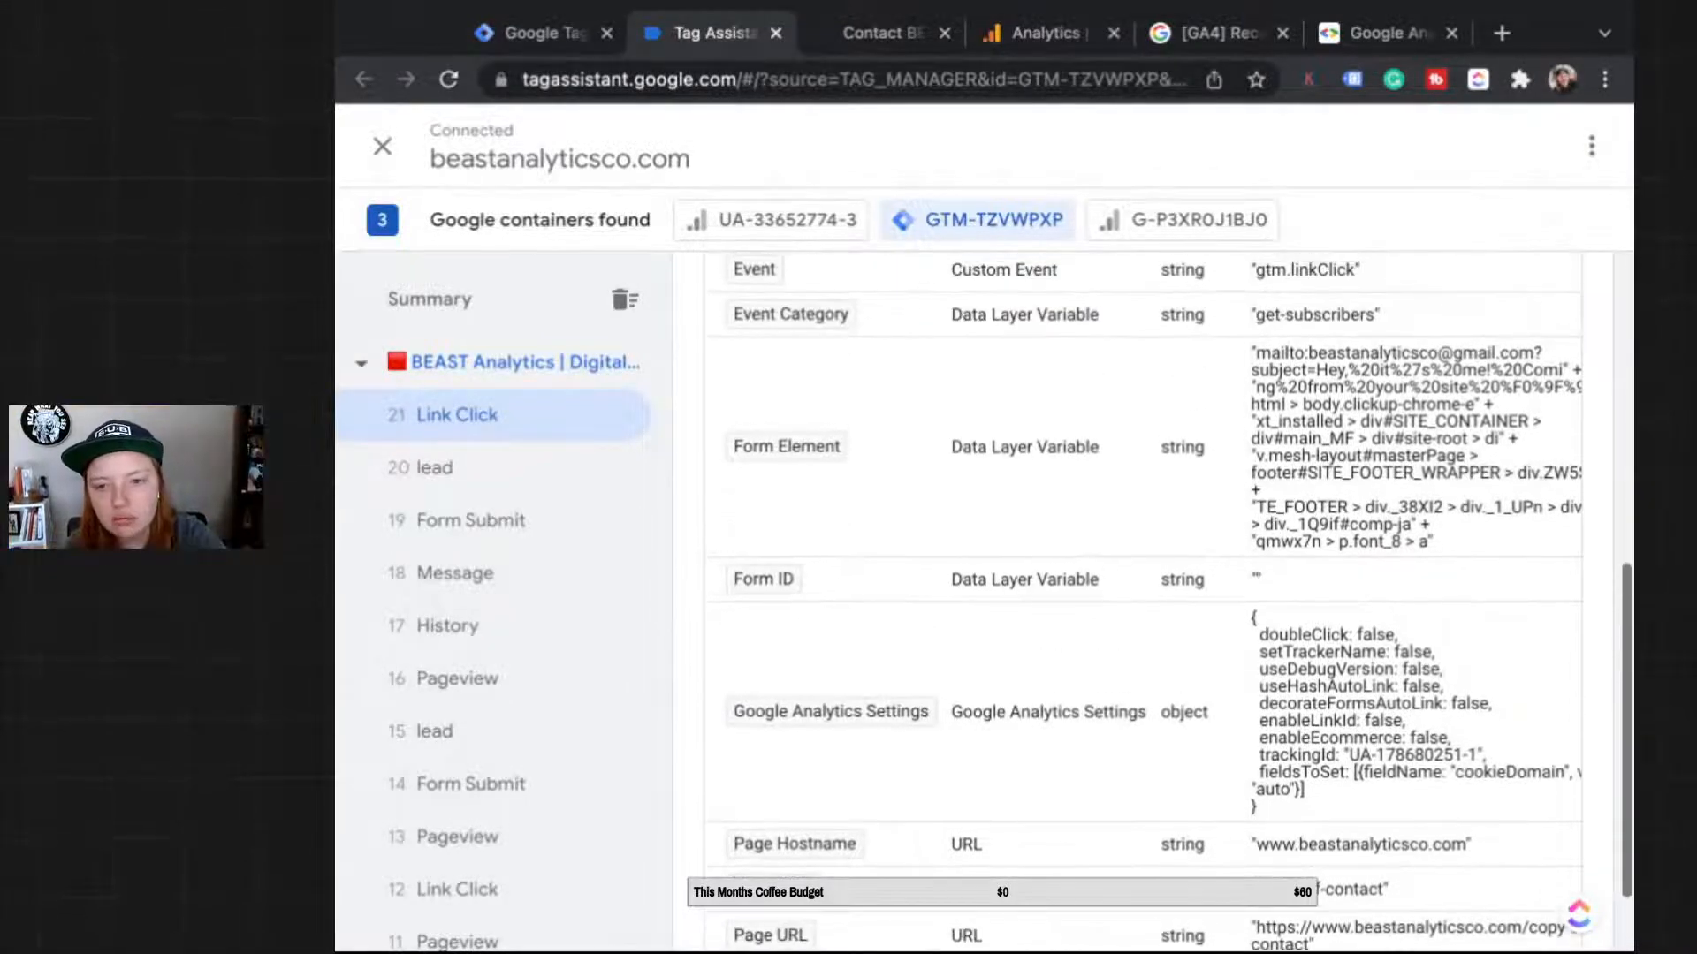
scroll(1148, 600, "up", 4)
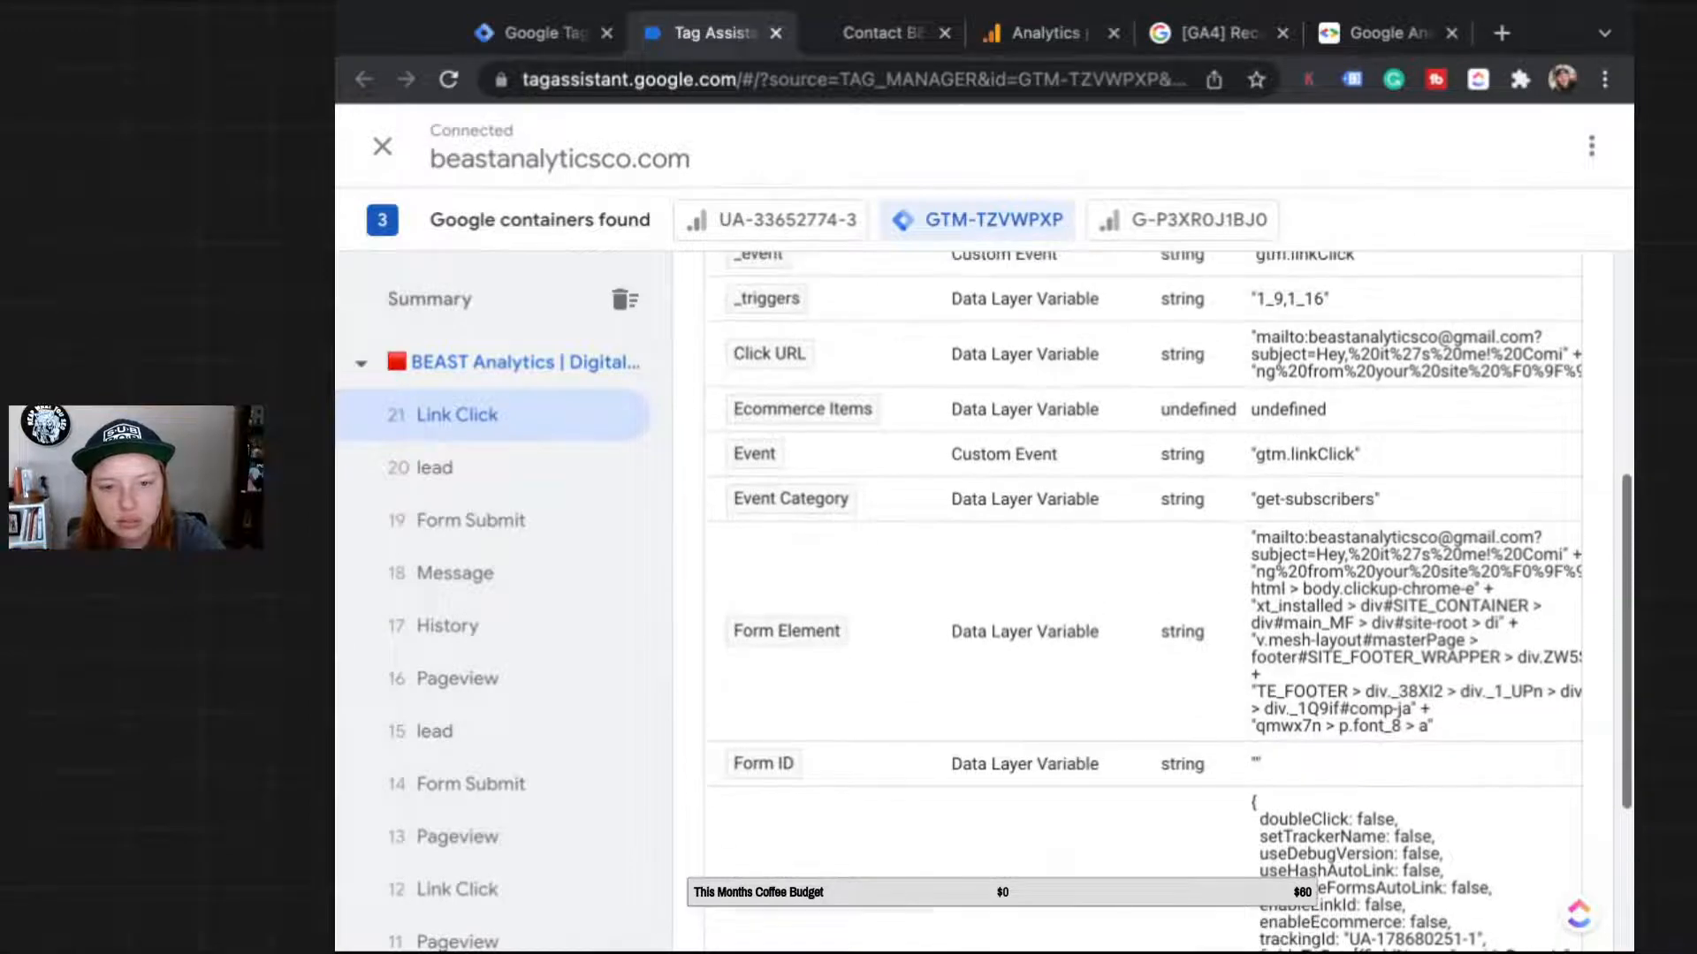
scroll(1149, 600, "up", 2)
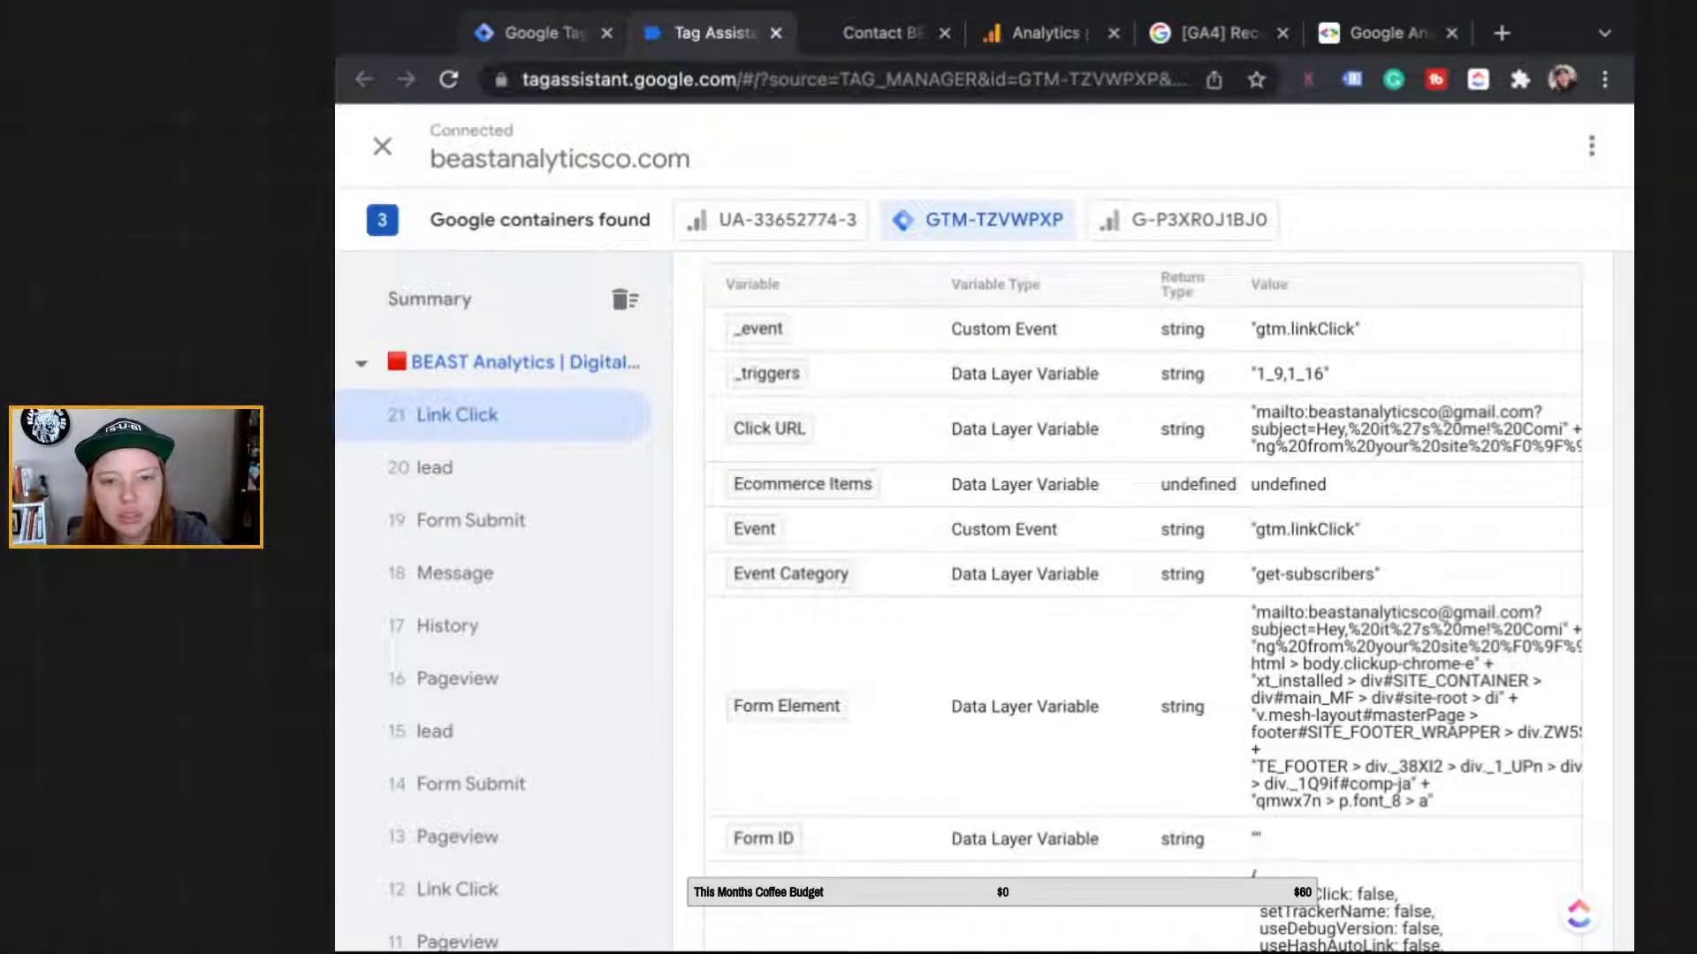
Step: Set the GA4 - Email Click tag's second parameter value to {{Event Category}}
left_click(544, 34)
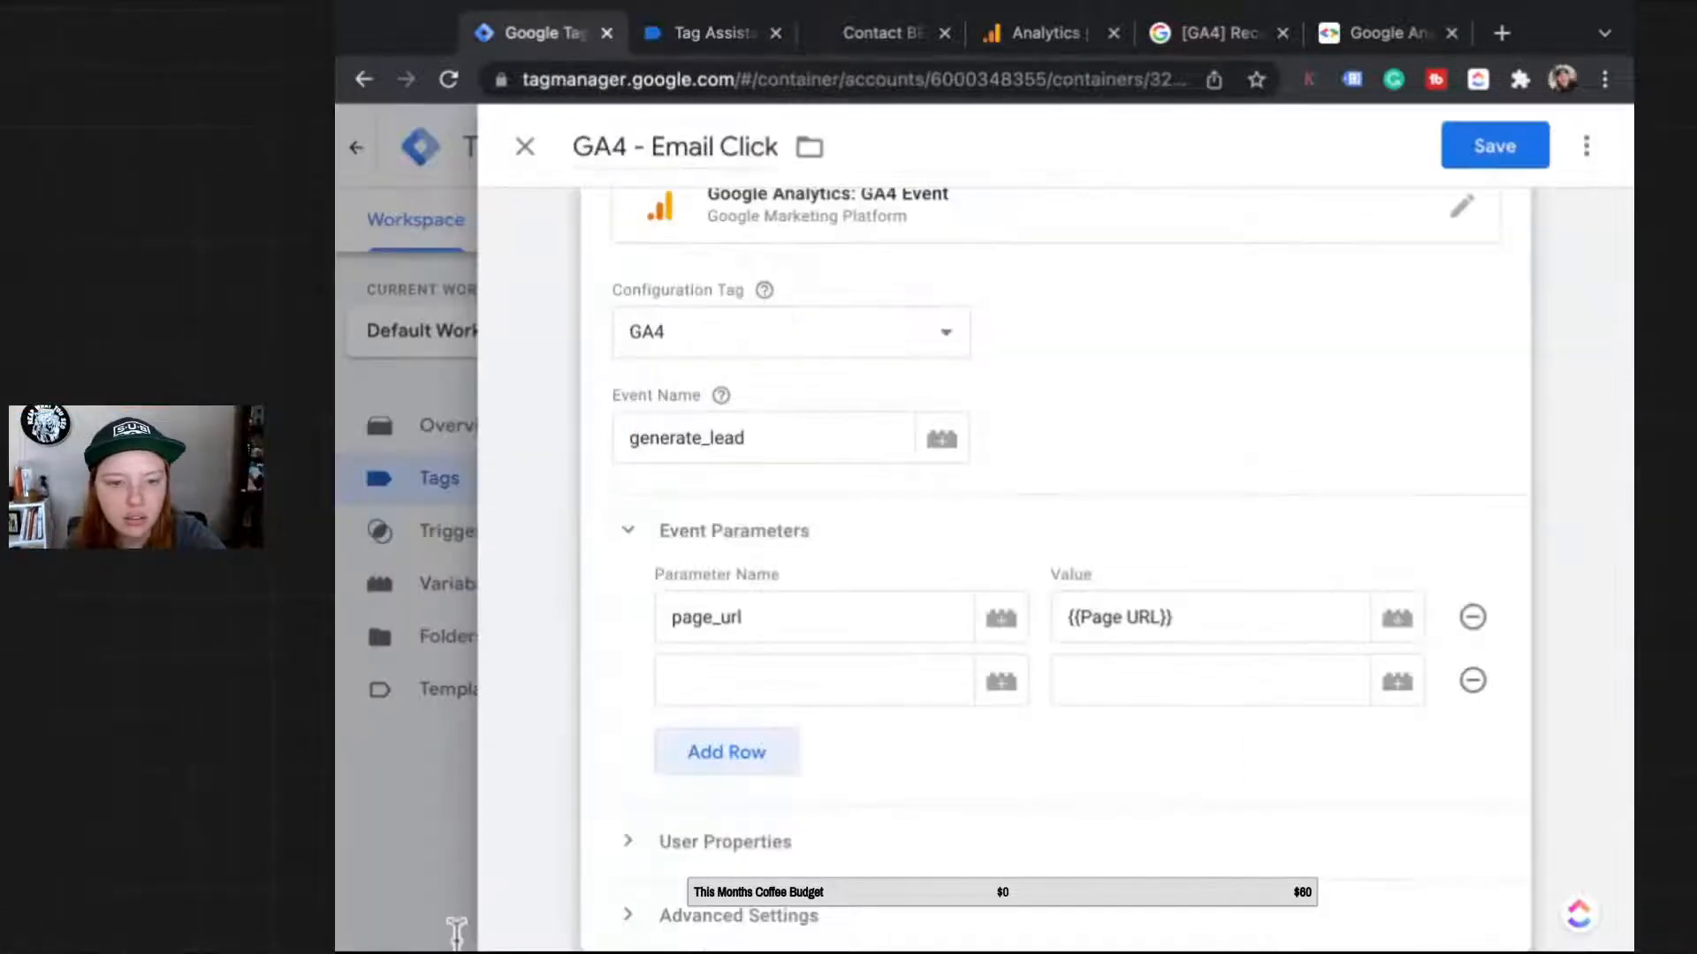
left_click(1397, 681)
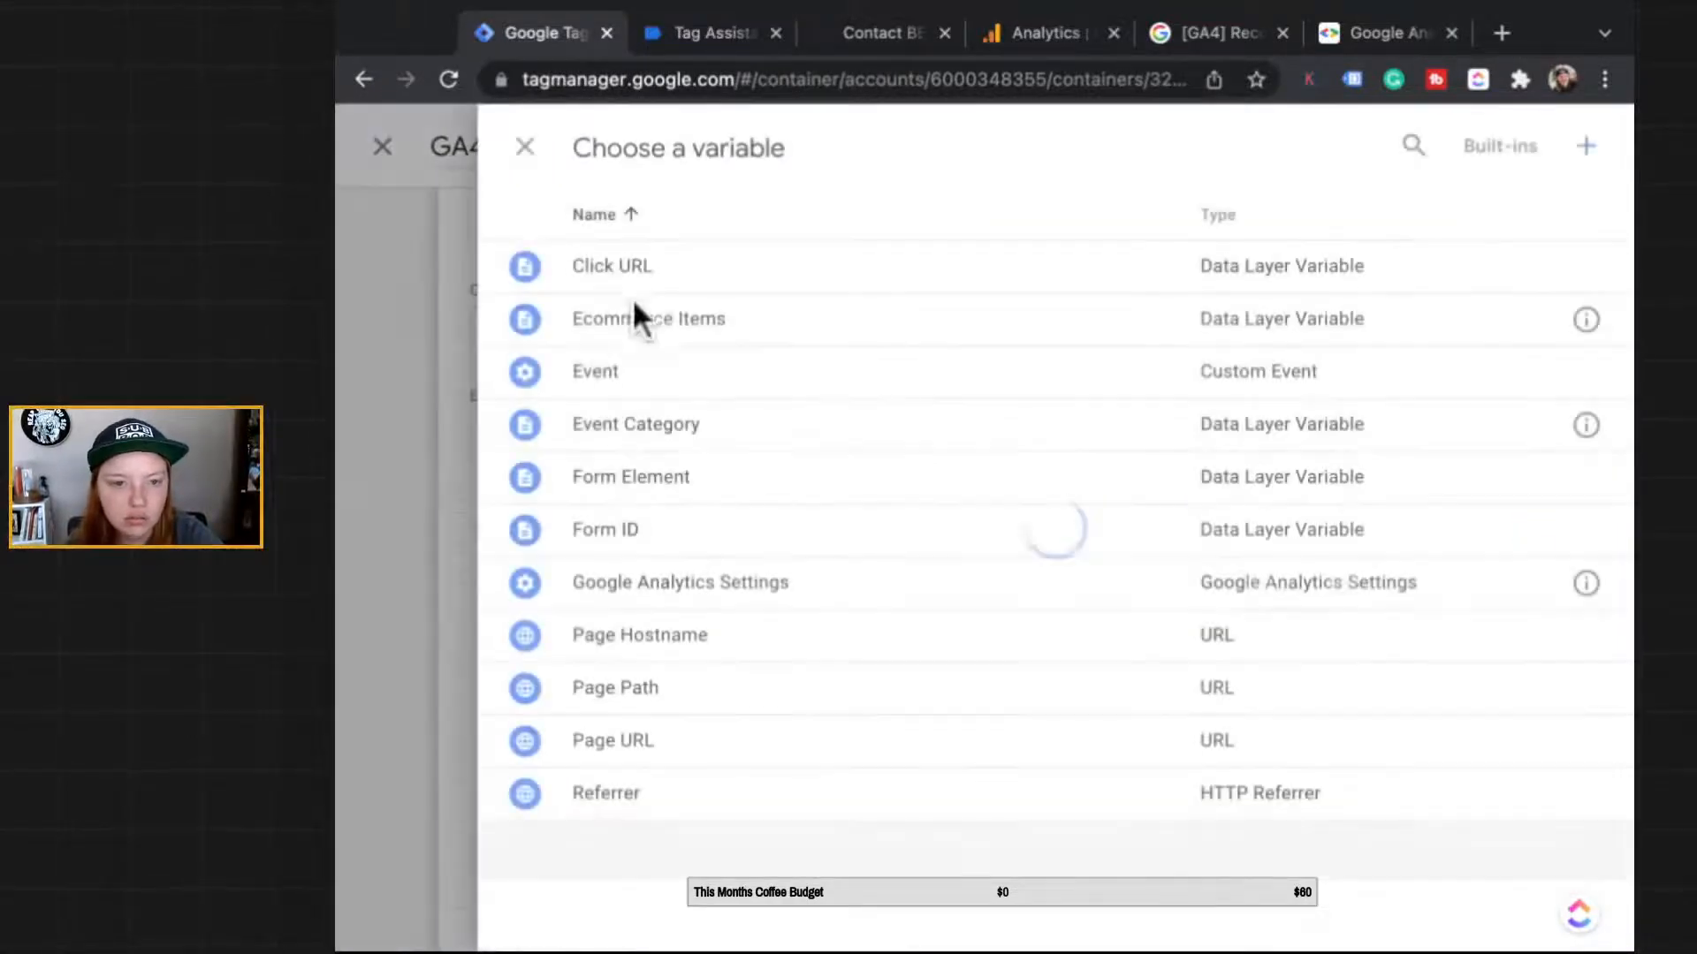
left_click(636, 424)
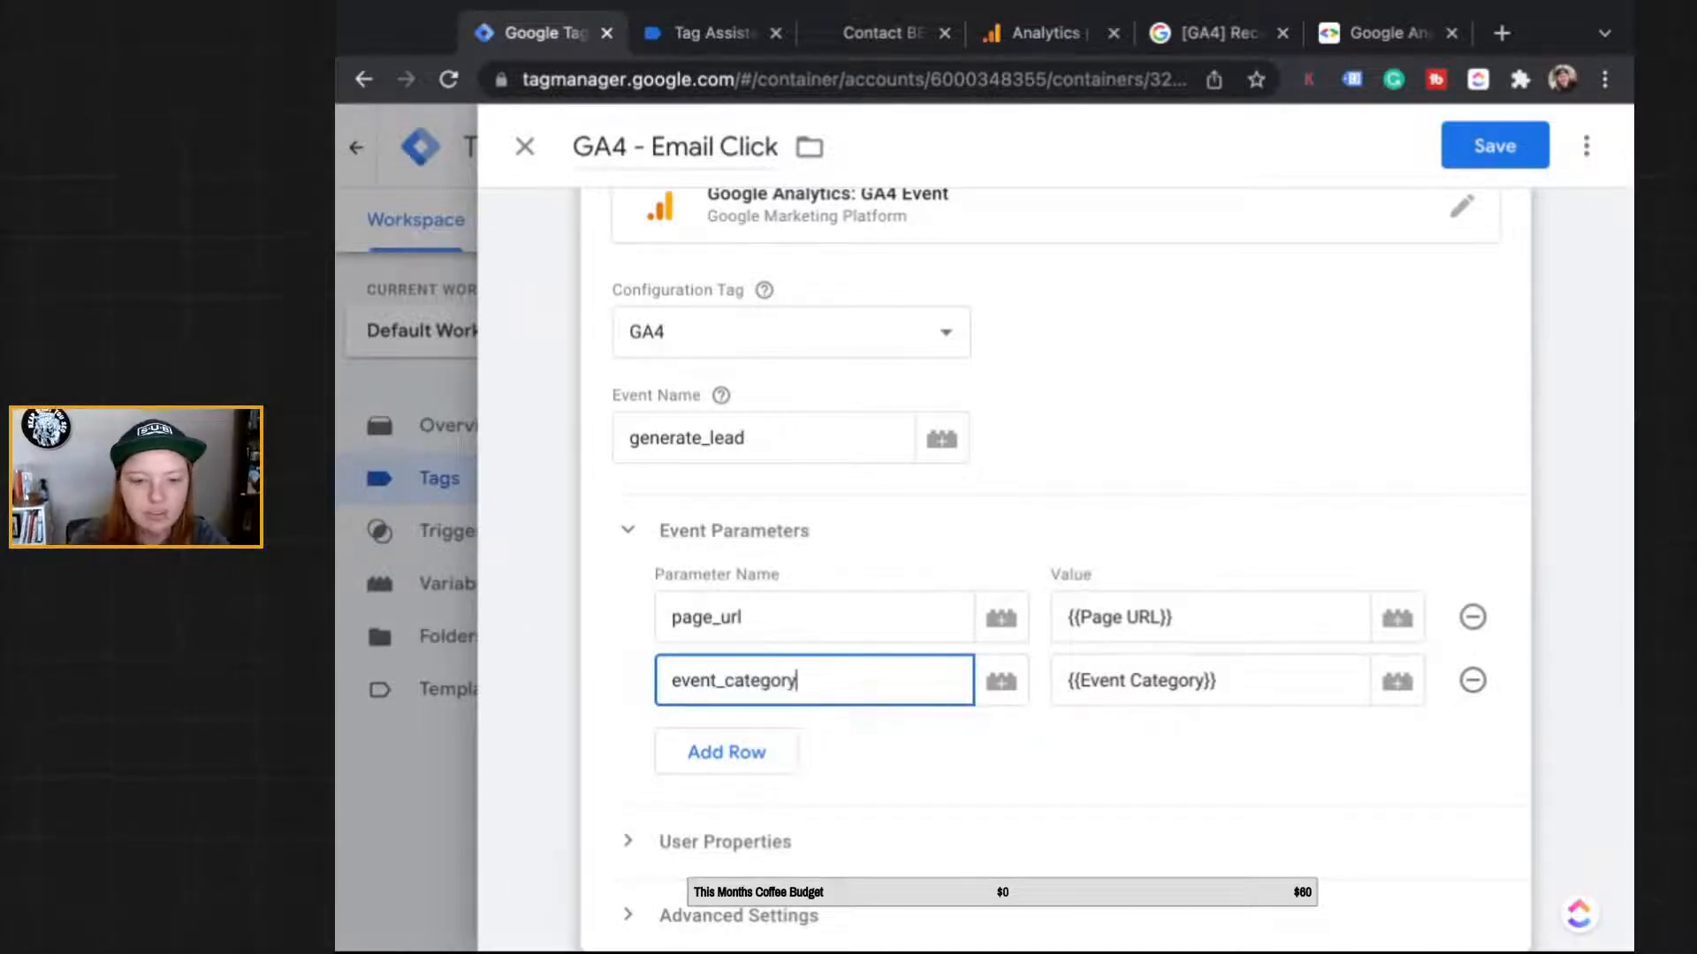
Step: Bring up the tag's Triggering section to choose a trigger
left_click(1042, 773)
scroll(1042, 773, "down", 5)
left_click(1052, 720)
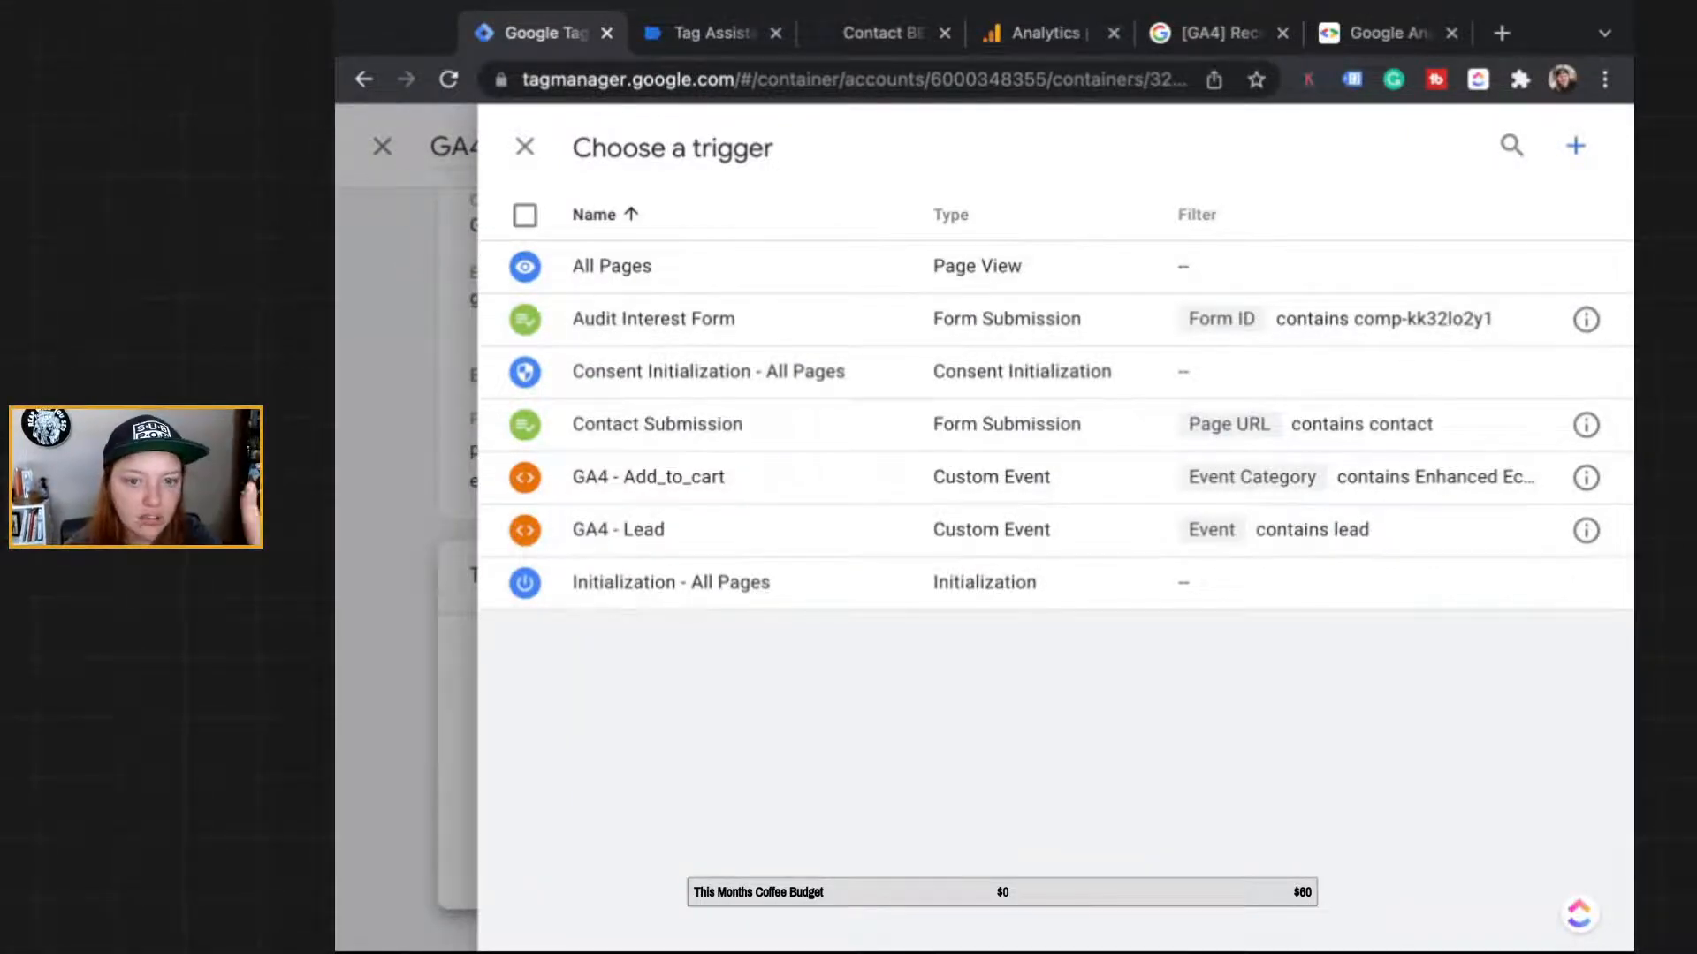
Step: Create a new trigger named 'GA4 - Email Click - Trigger'
left_click(1575, 146)
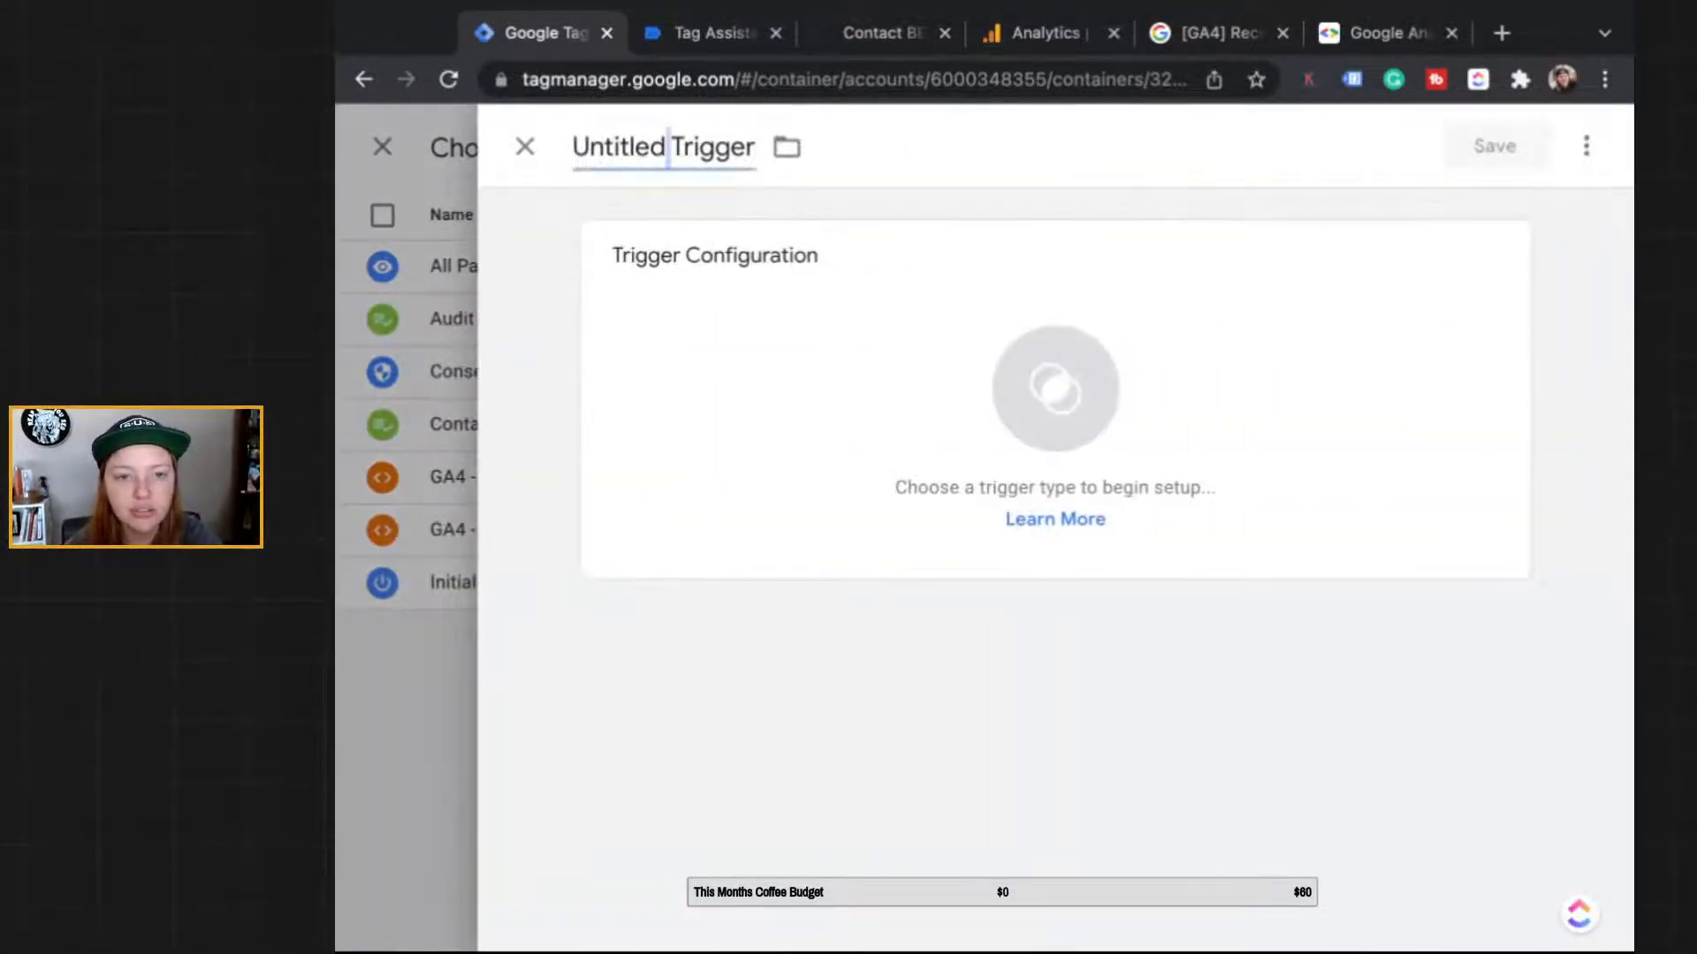
left_click(663, 146)
type("GA4")
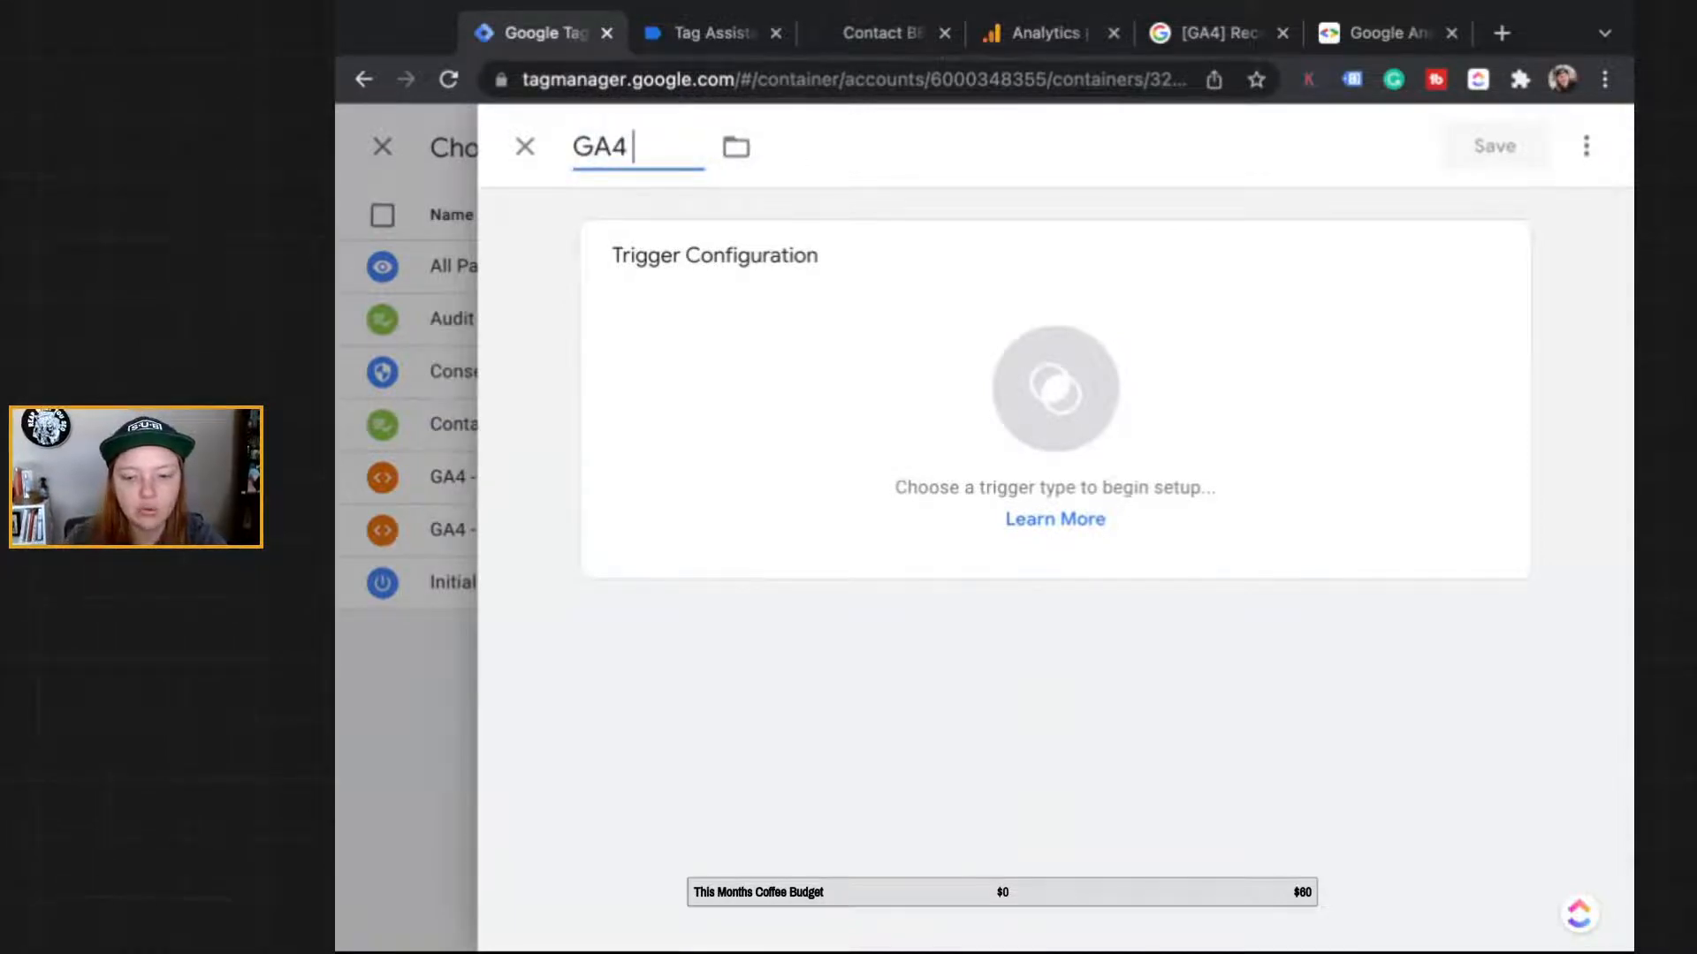
type(" - Emai")
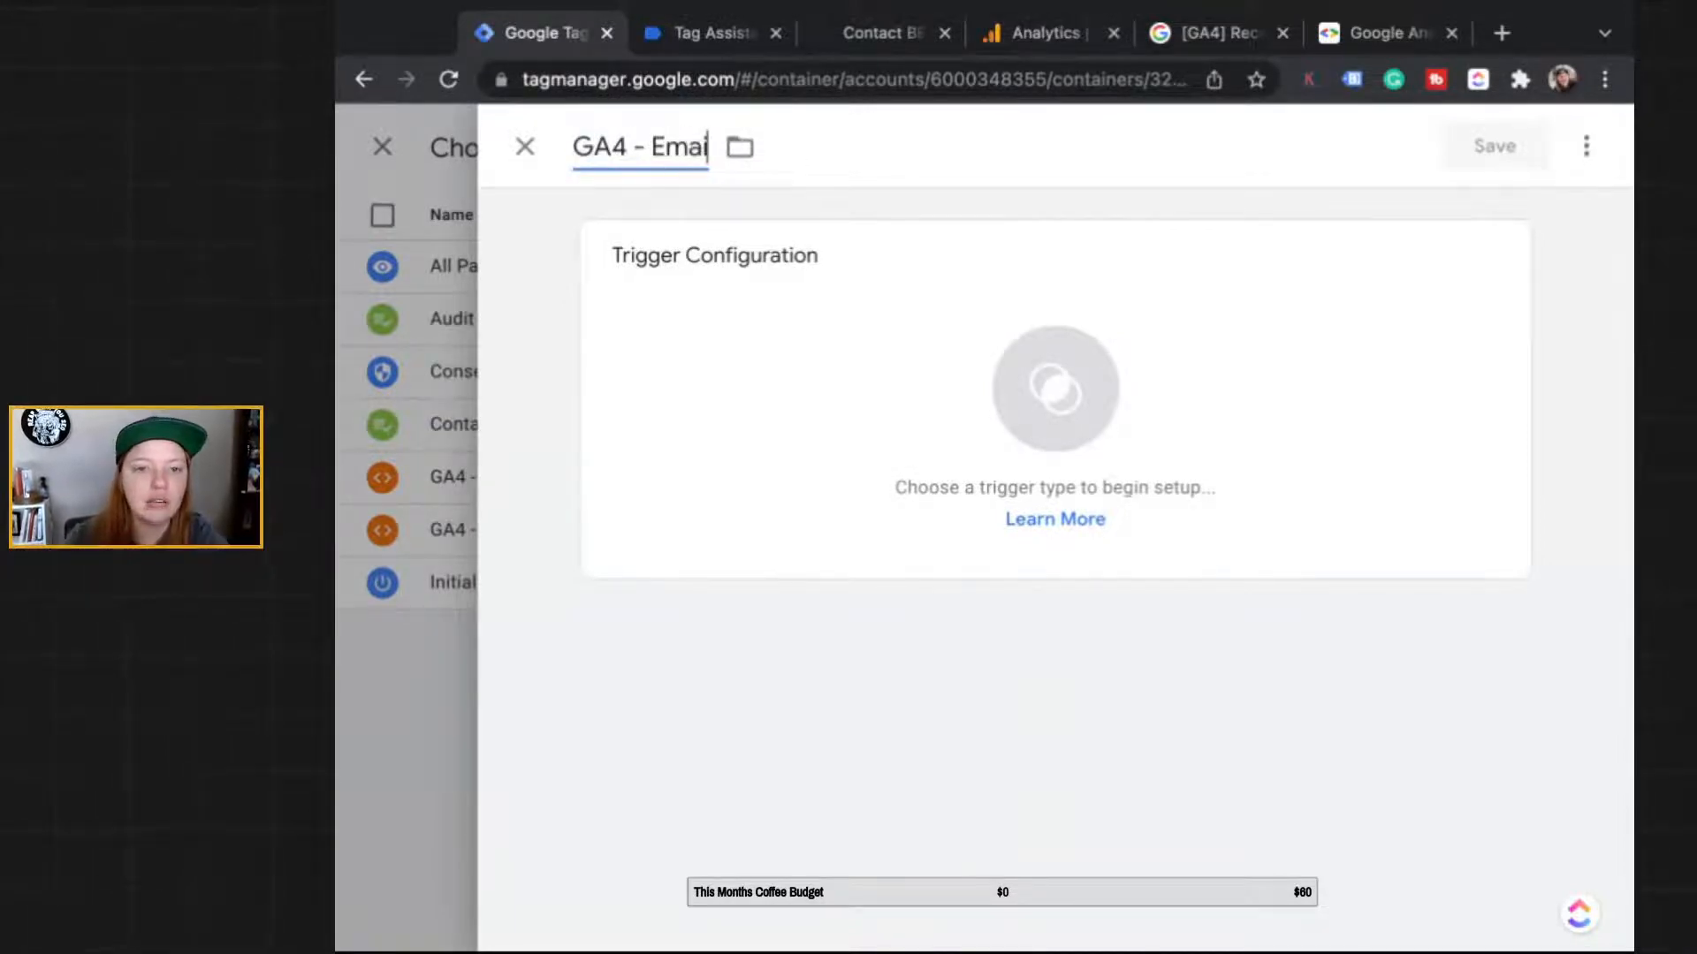
type("l Click - Trigger")
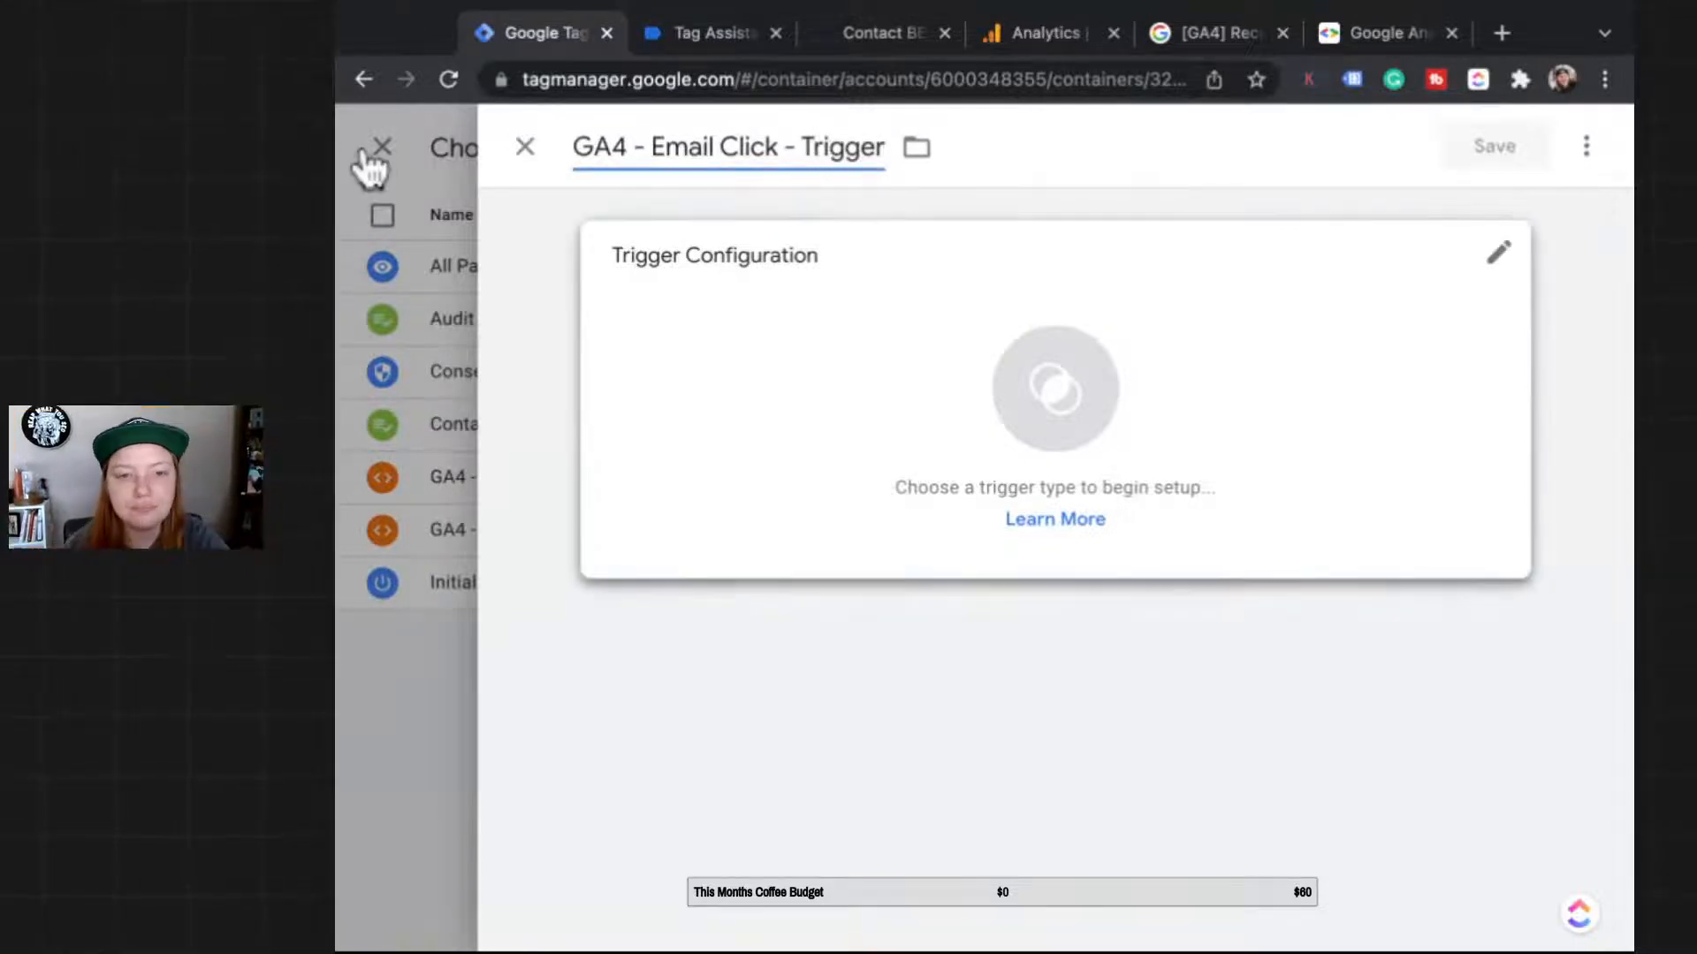
Step: After checking the link click's debug variables, set the trigger type to Click - Just Links
left_click(1055, 388)
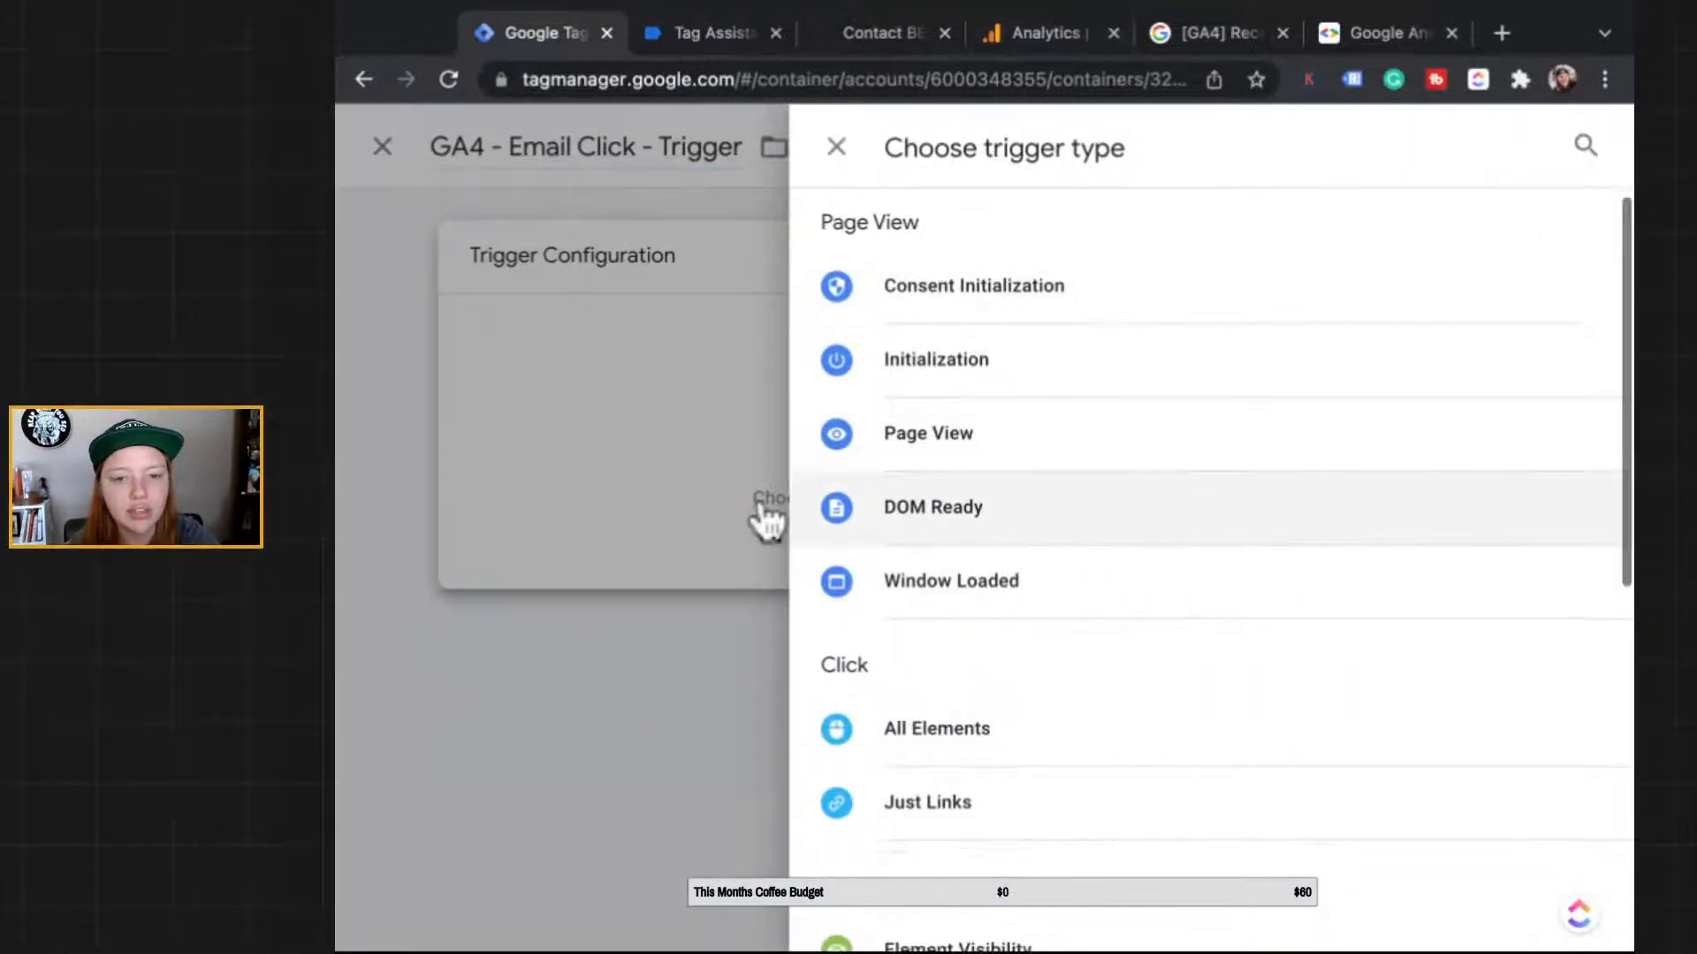
left_click(1042, 32)
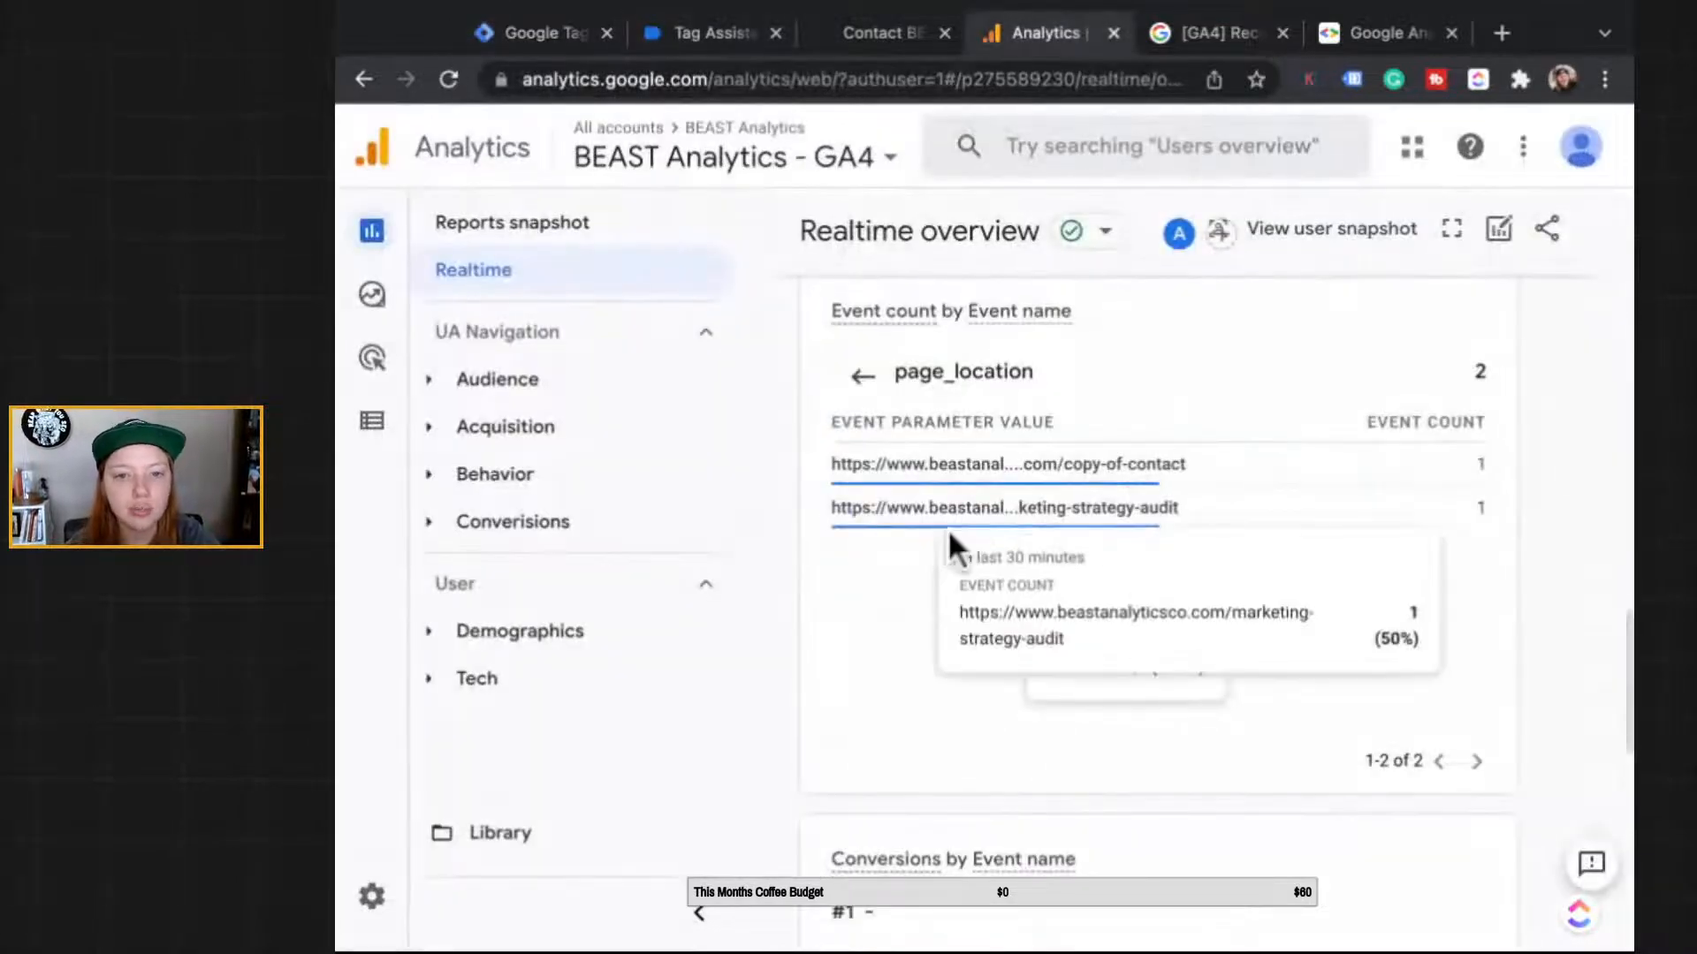
left_click(711, 33)
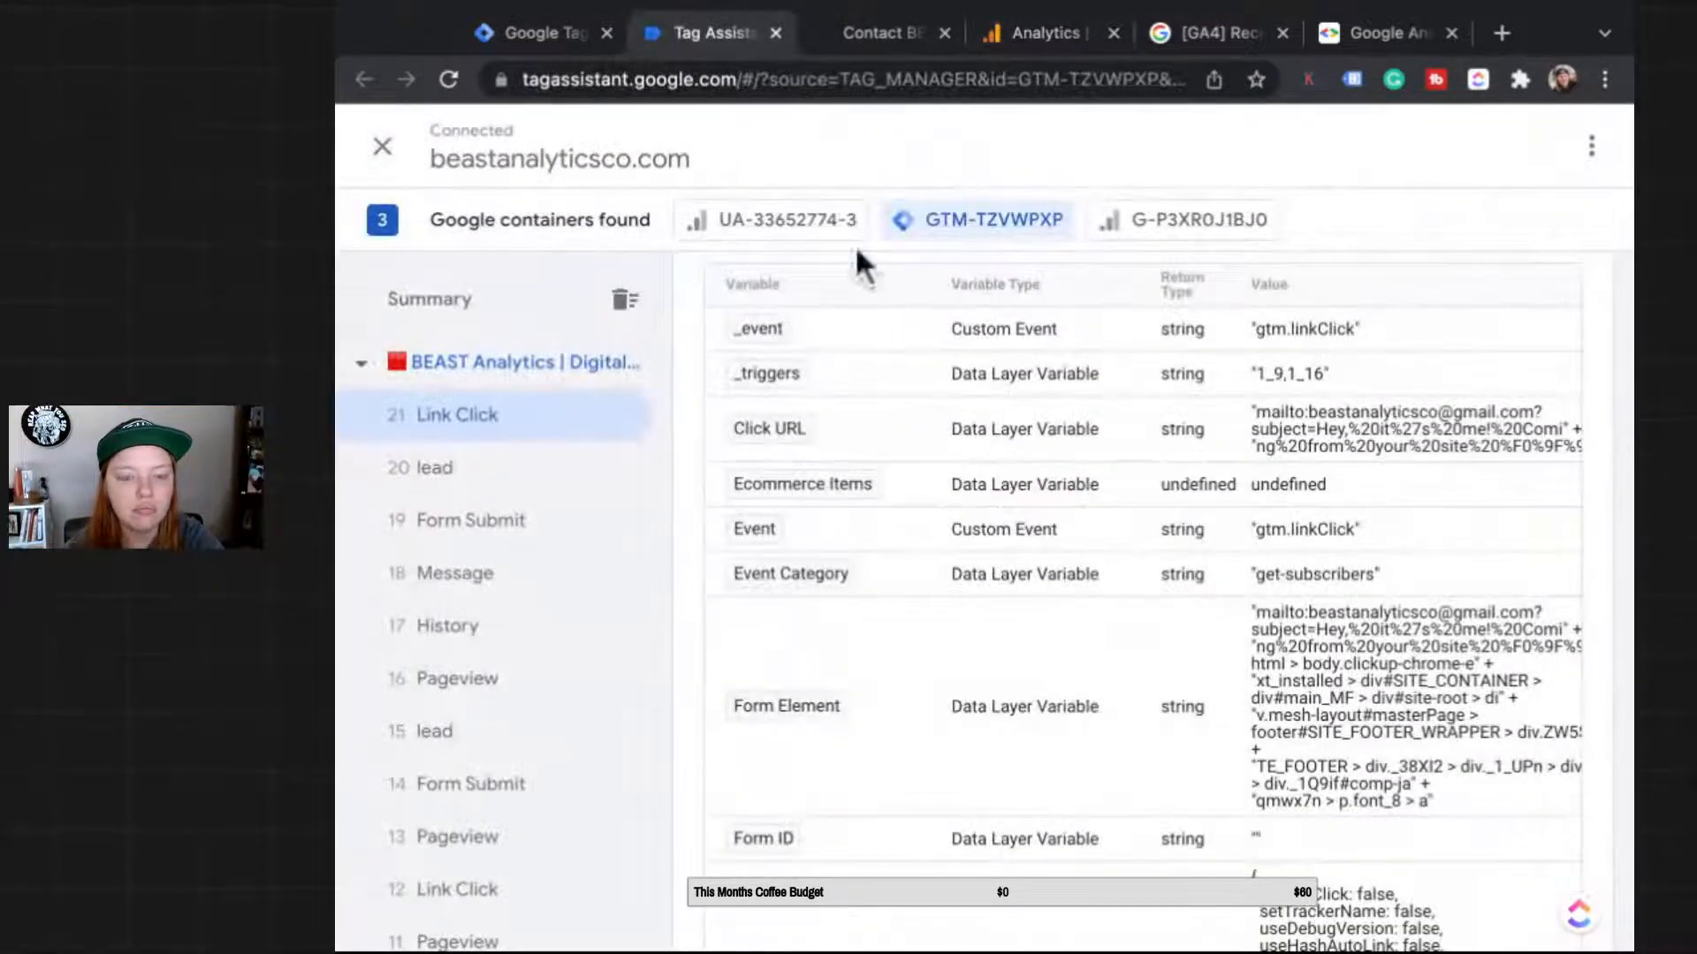
scroll(751, 424, "down", 1)
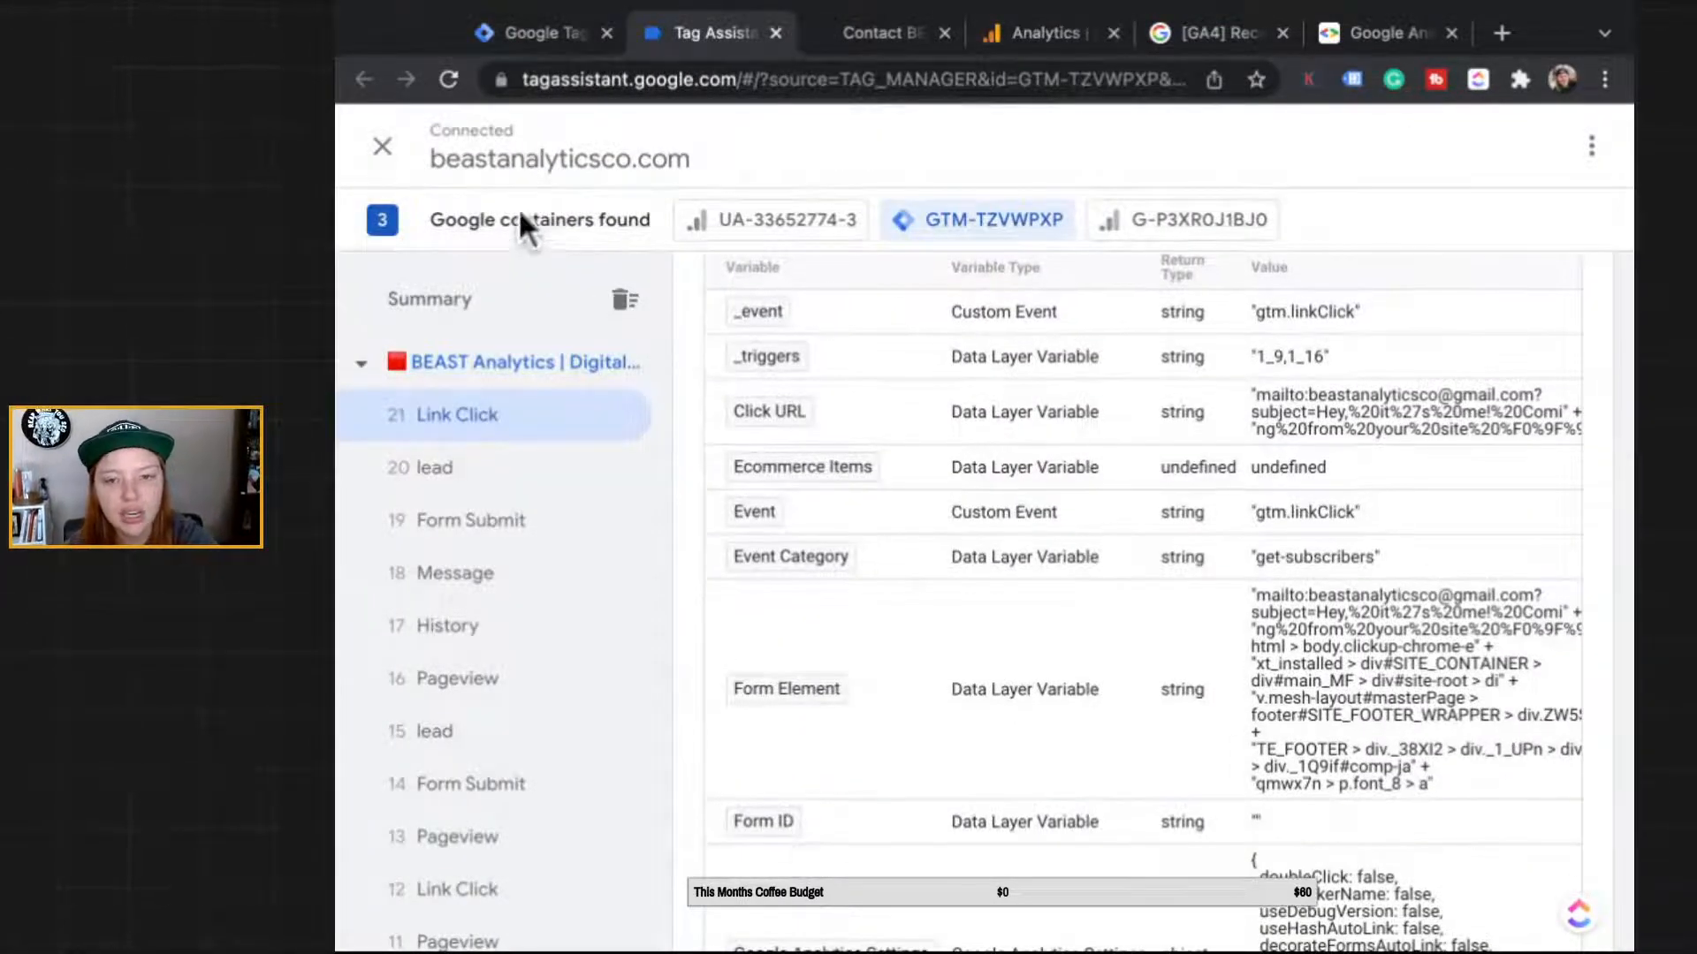
left_click(539, 33)
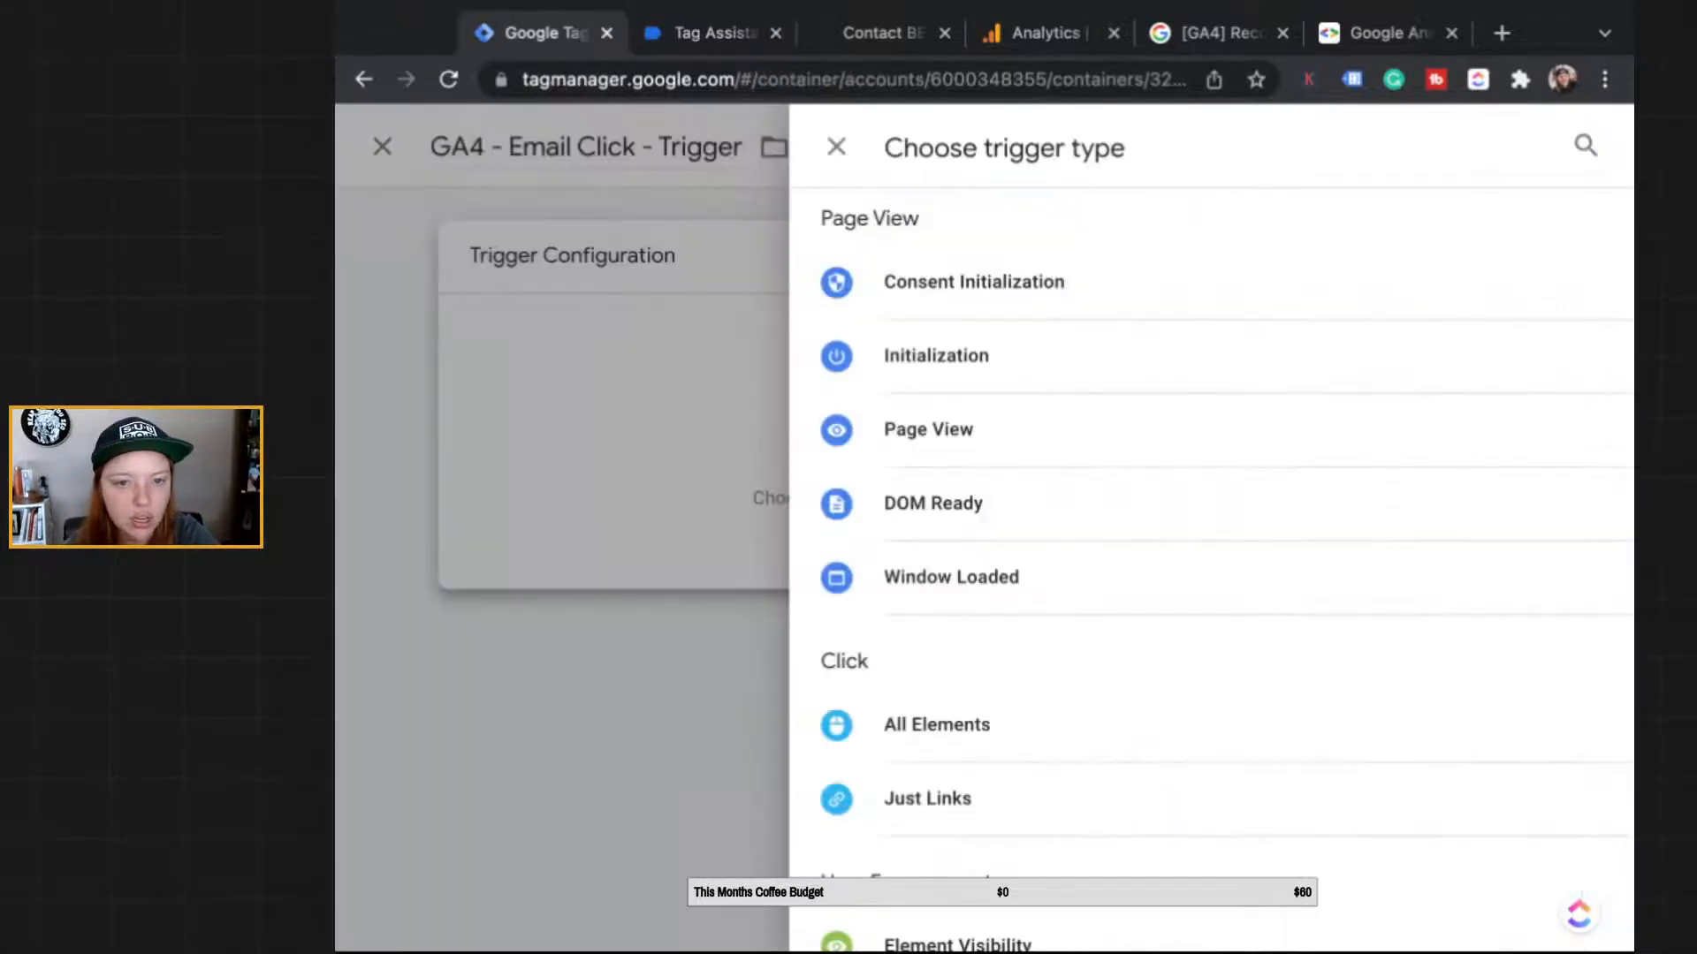
scroll(936, 795, "down", 1)
scroll(940, 871, "down", 2)
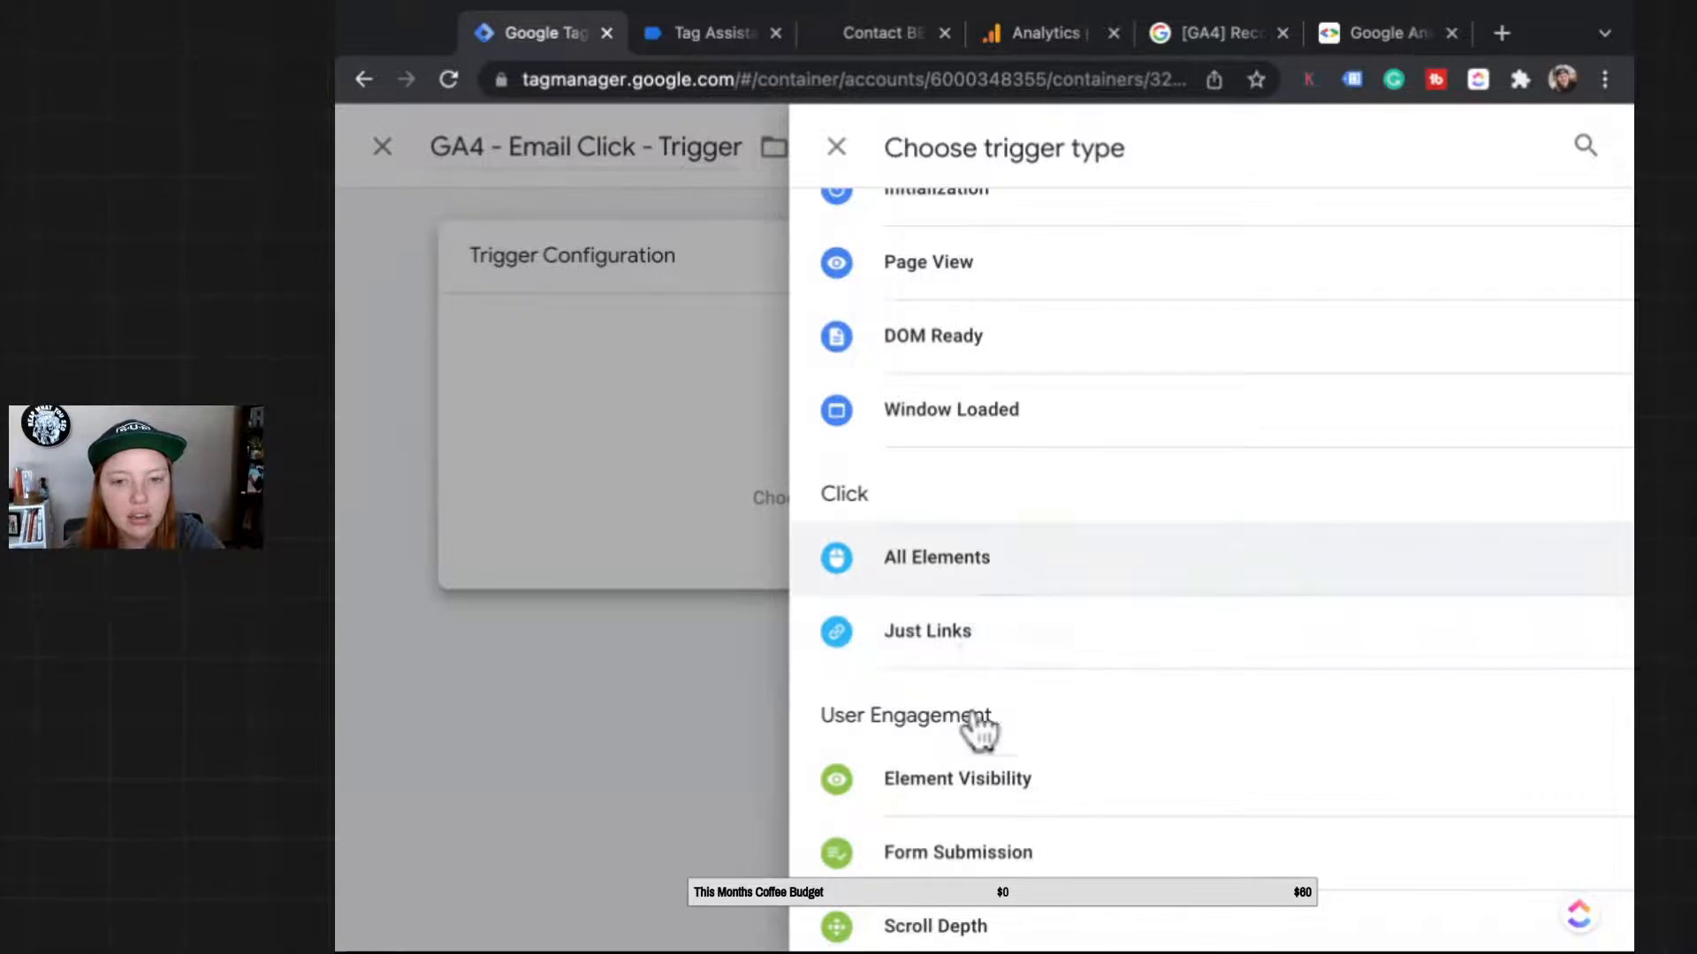
left_click(930, 661)
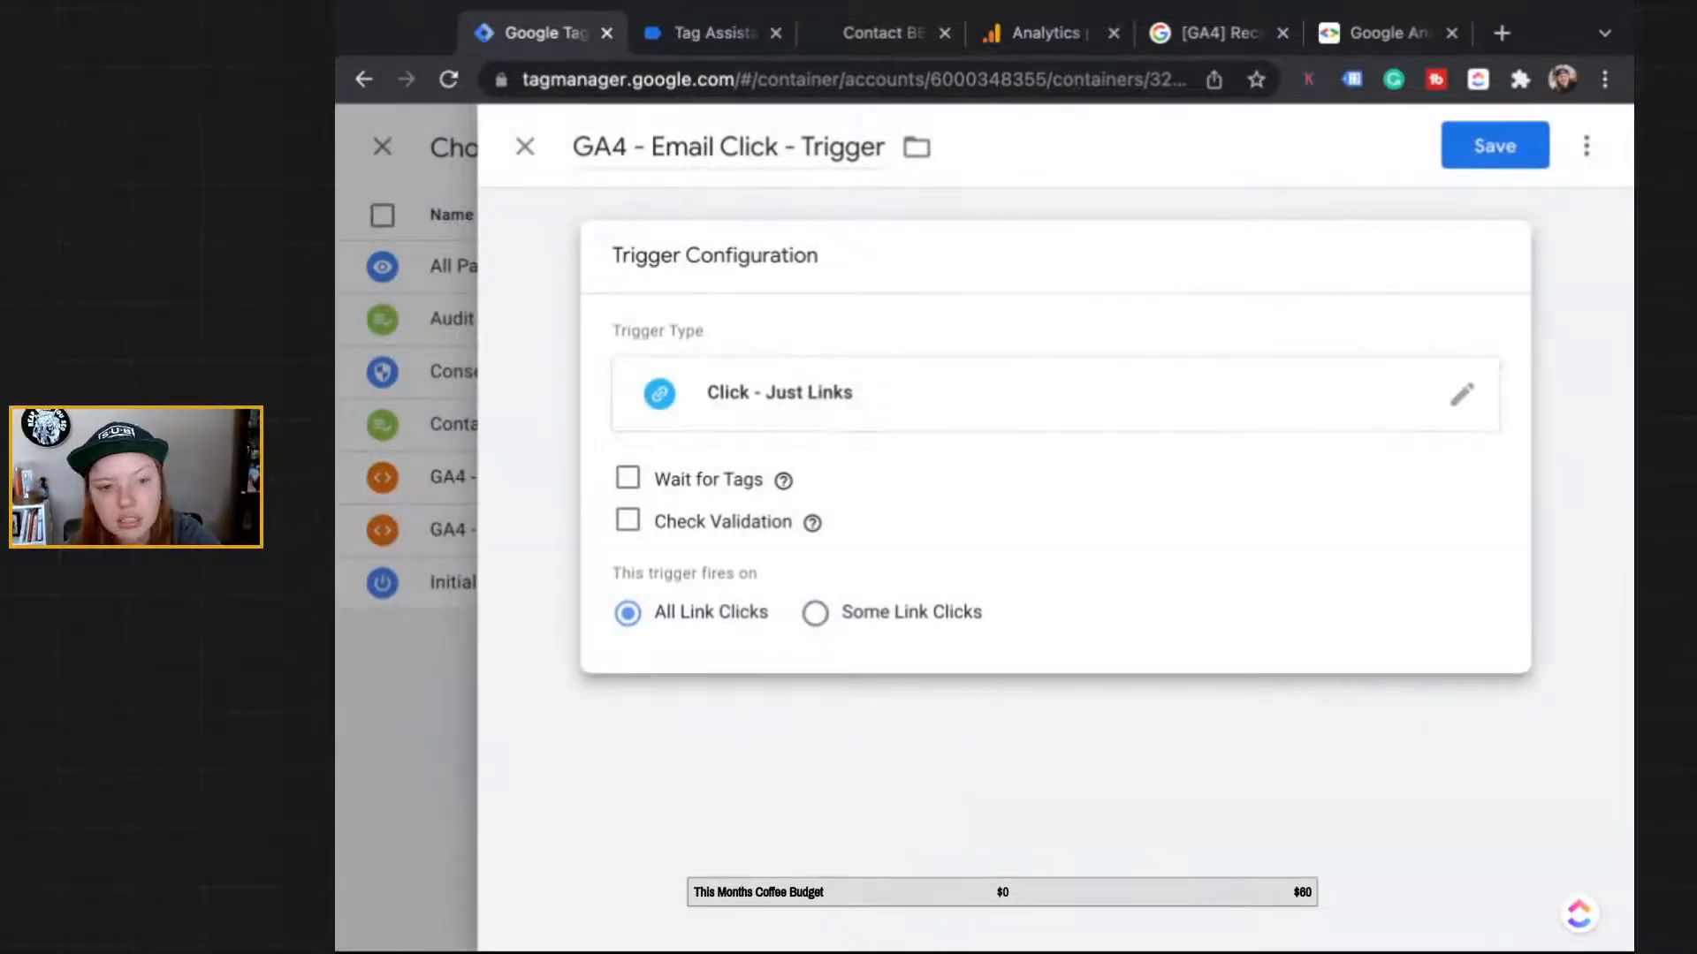
Step: Limit the trigger to Some Link Clicks where Click URL contains mailto, copied from Tag Assistant
left_click(815, 613)
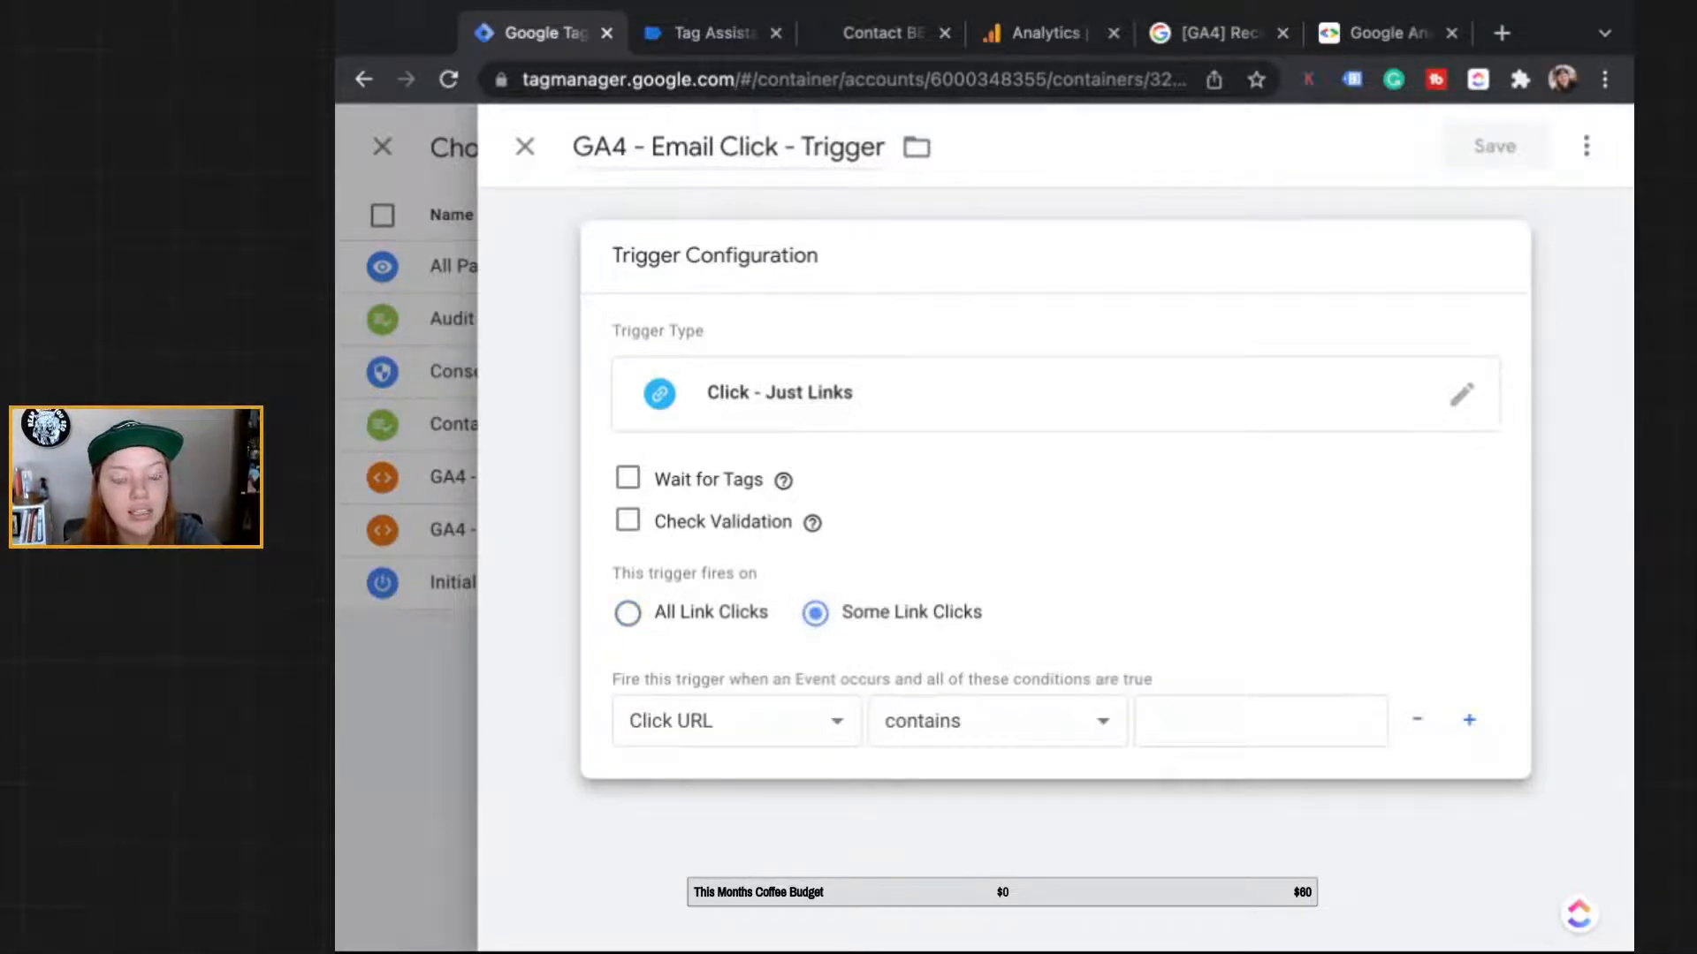
left_click(1260, 721)
type("beast")
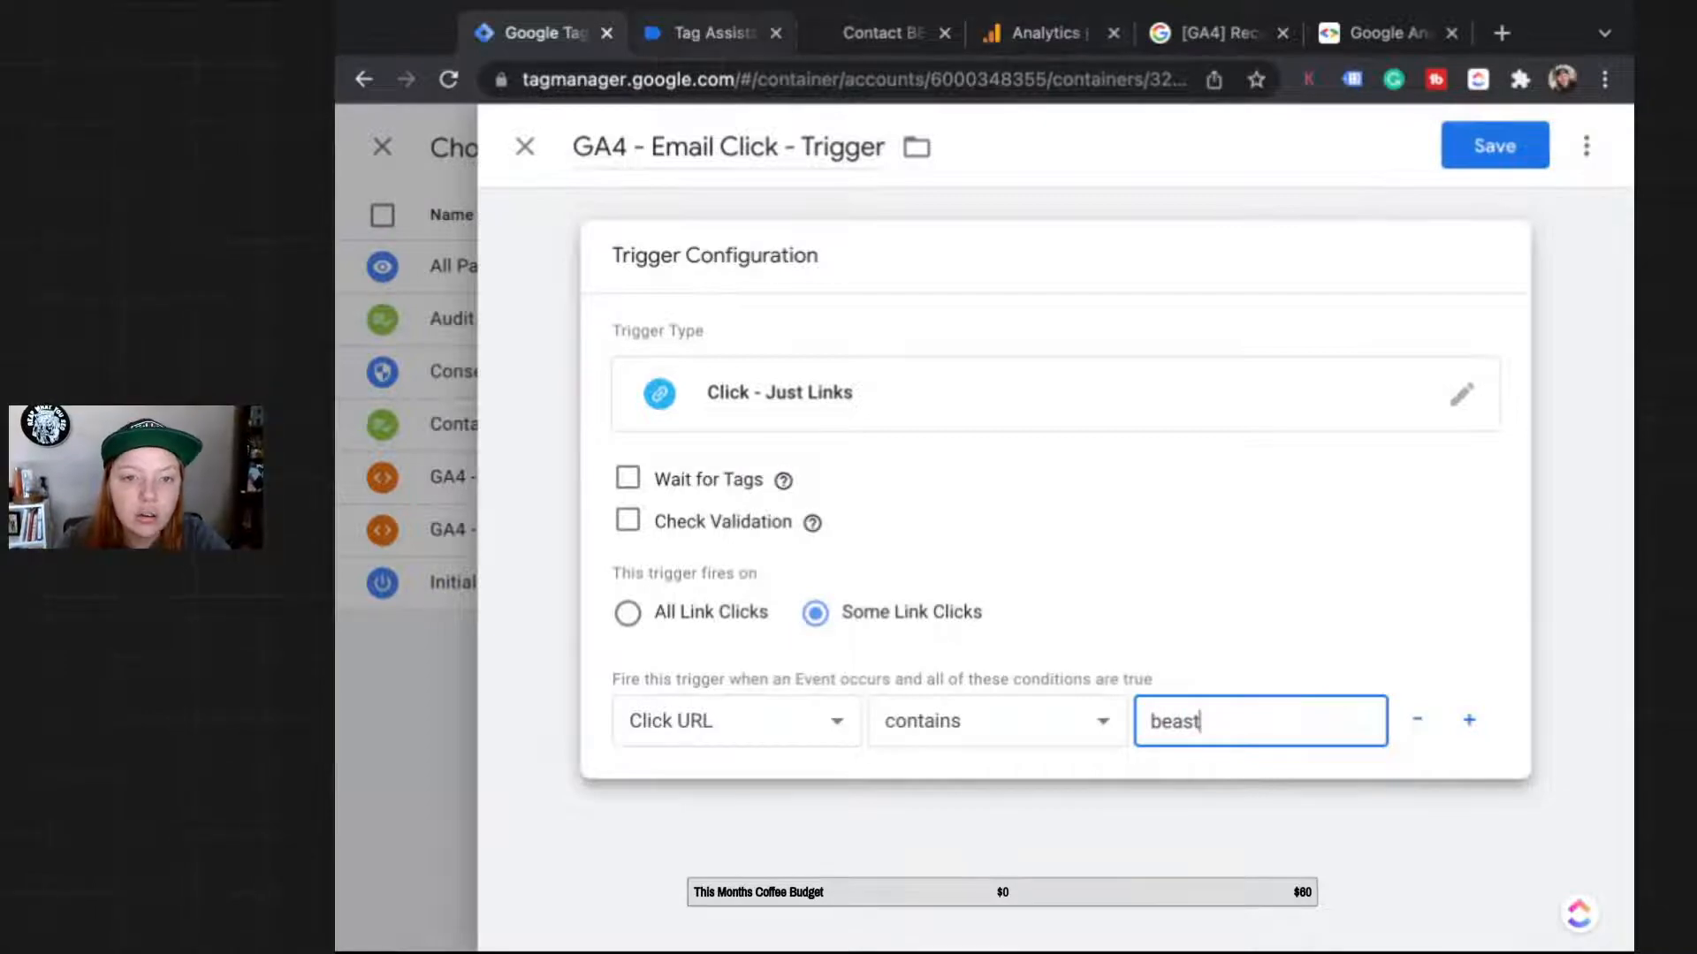
key("ctrl+Tab")
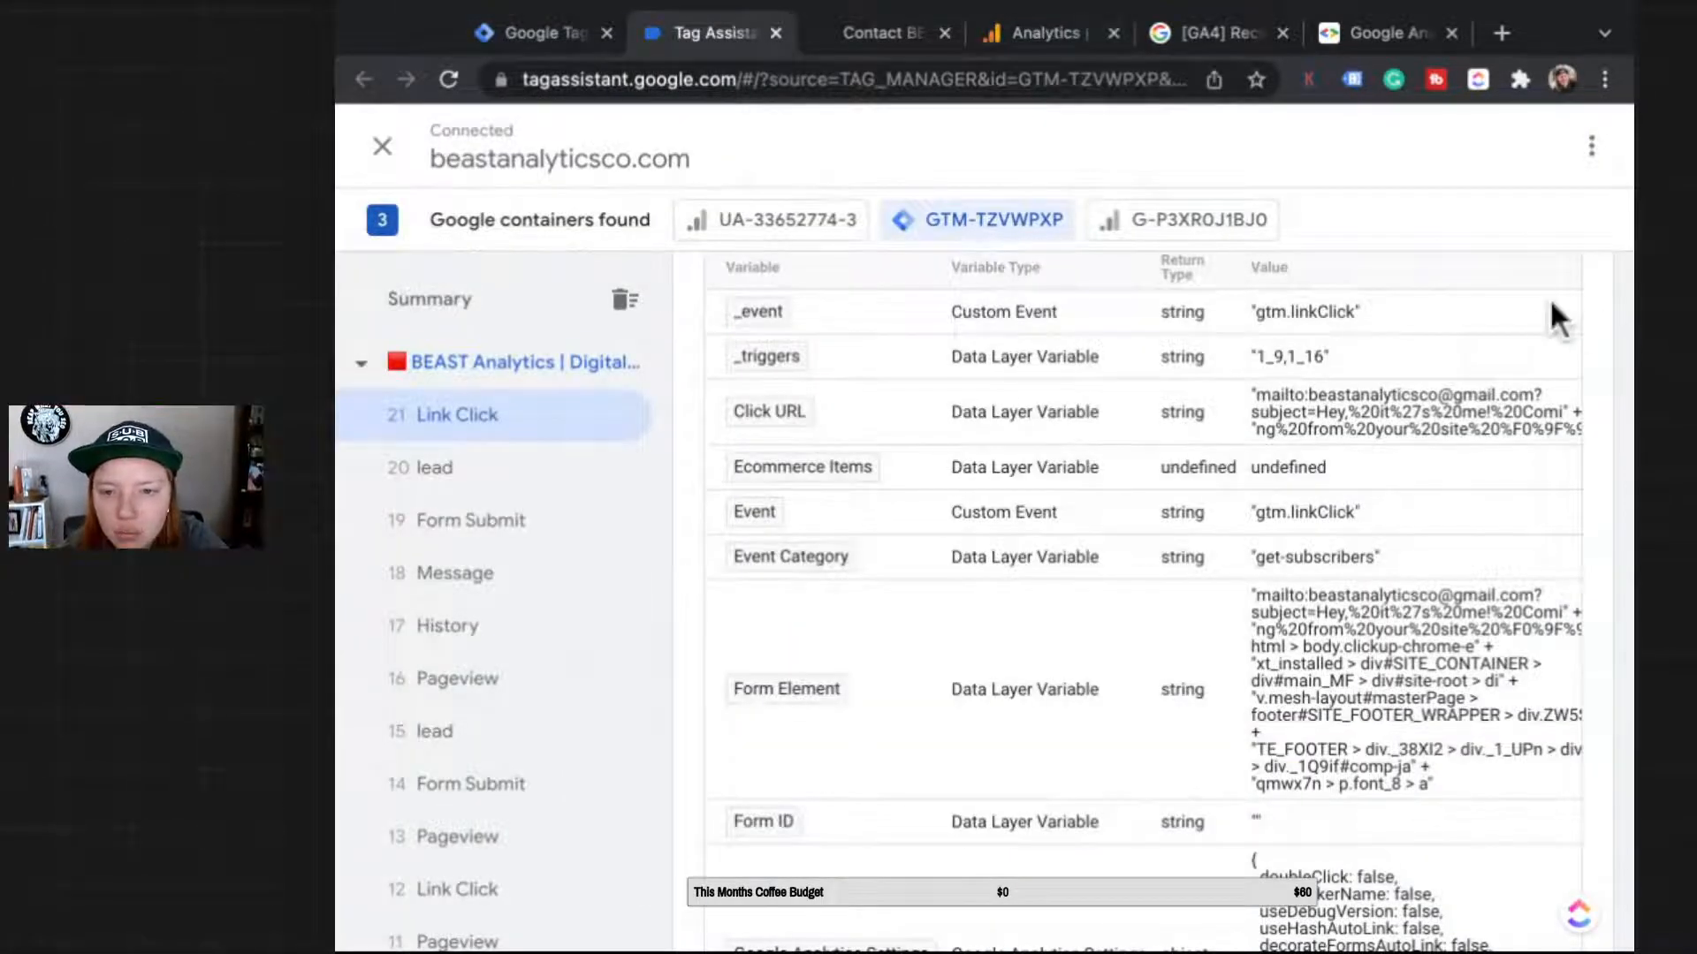
left_click_drag(1256, 394, 1305, 395)
key("ctrl+c")
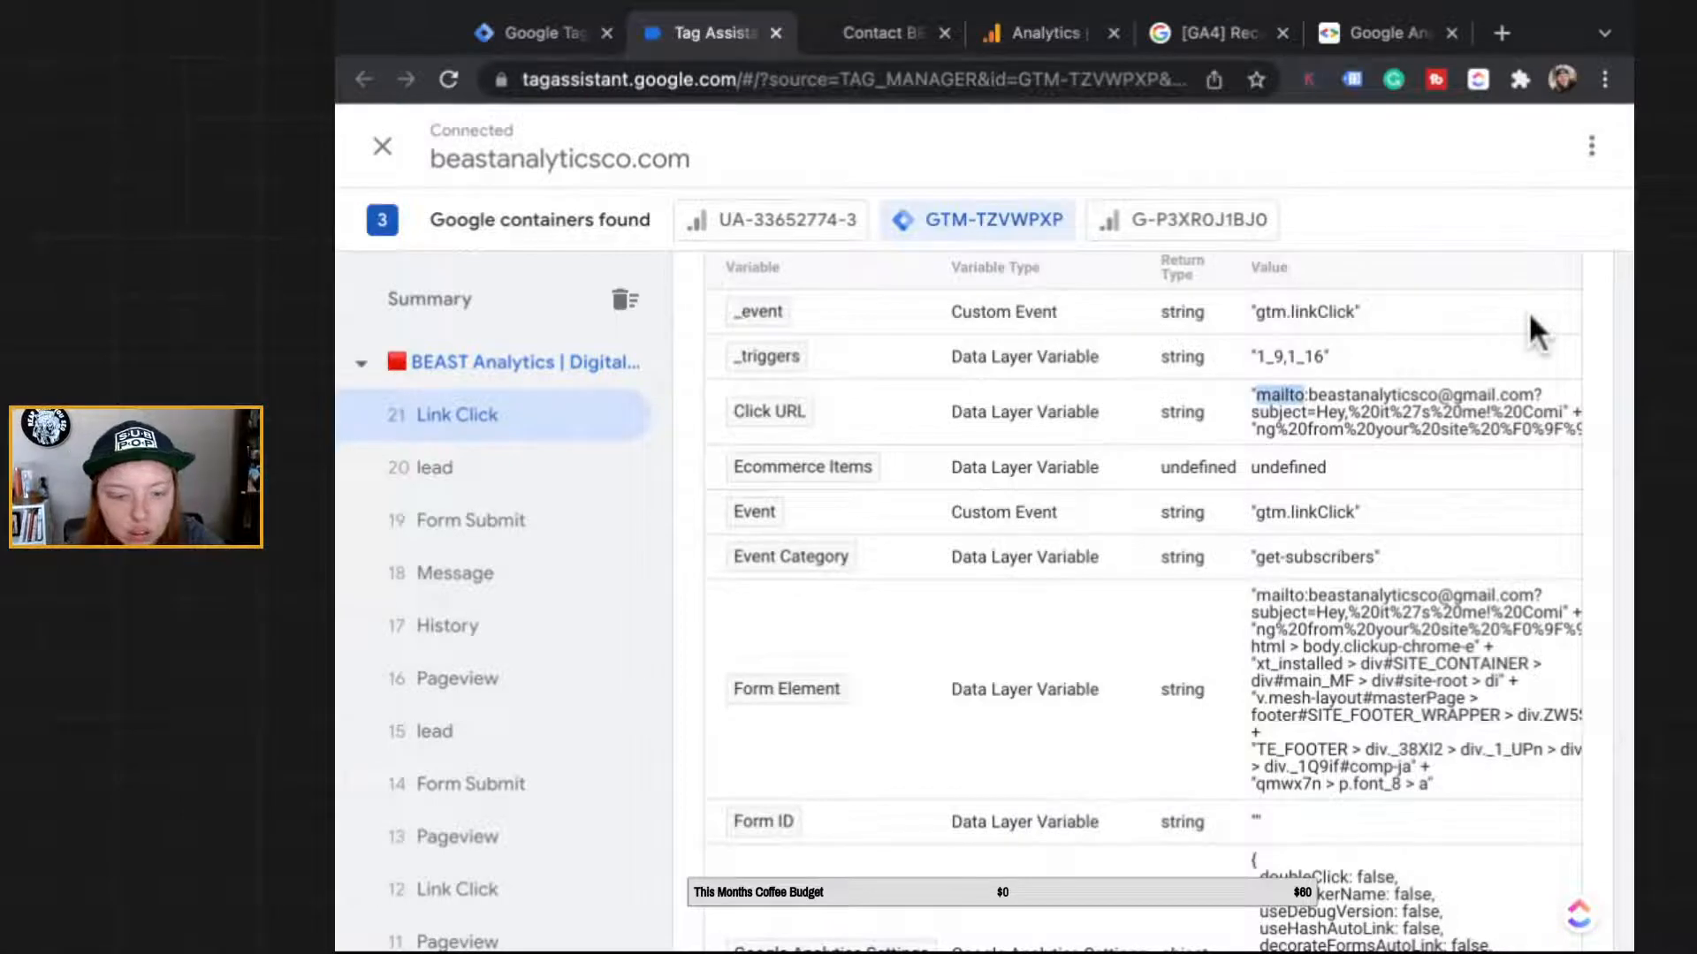
left_click(544, 33)
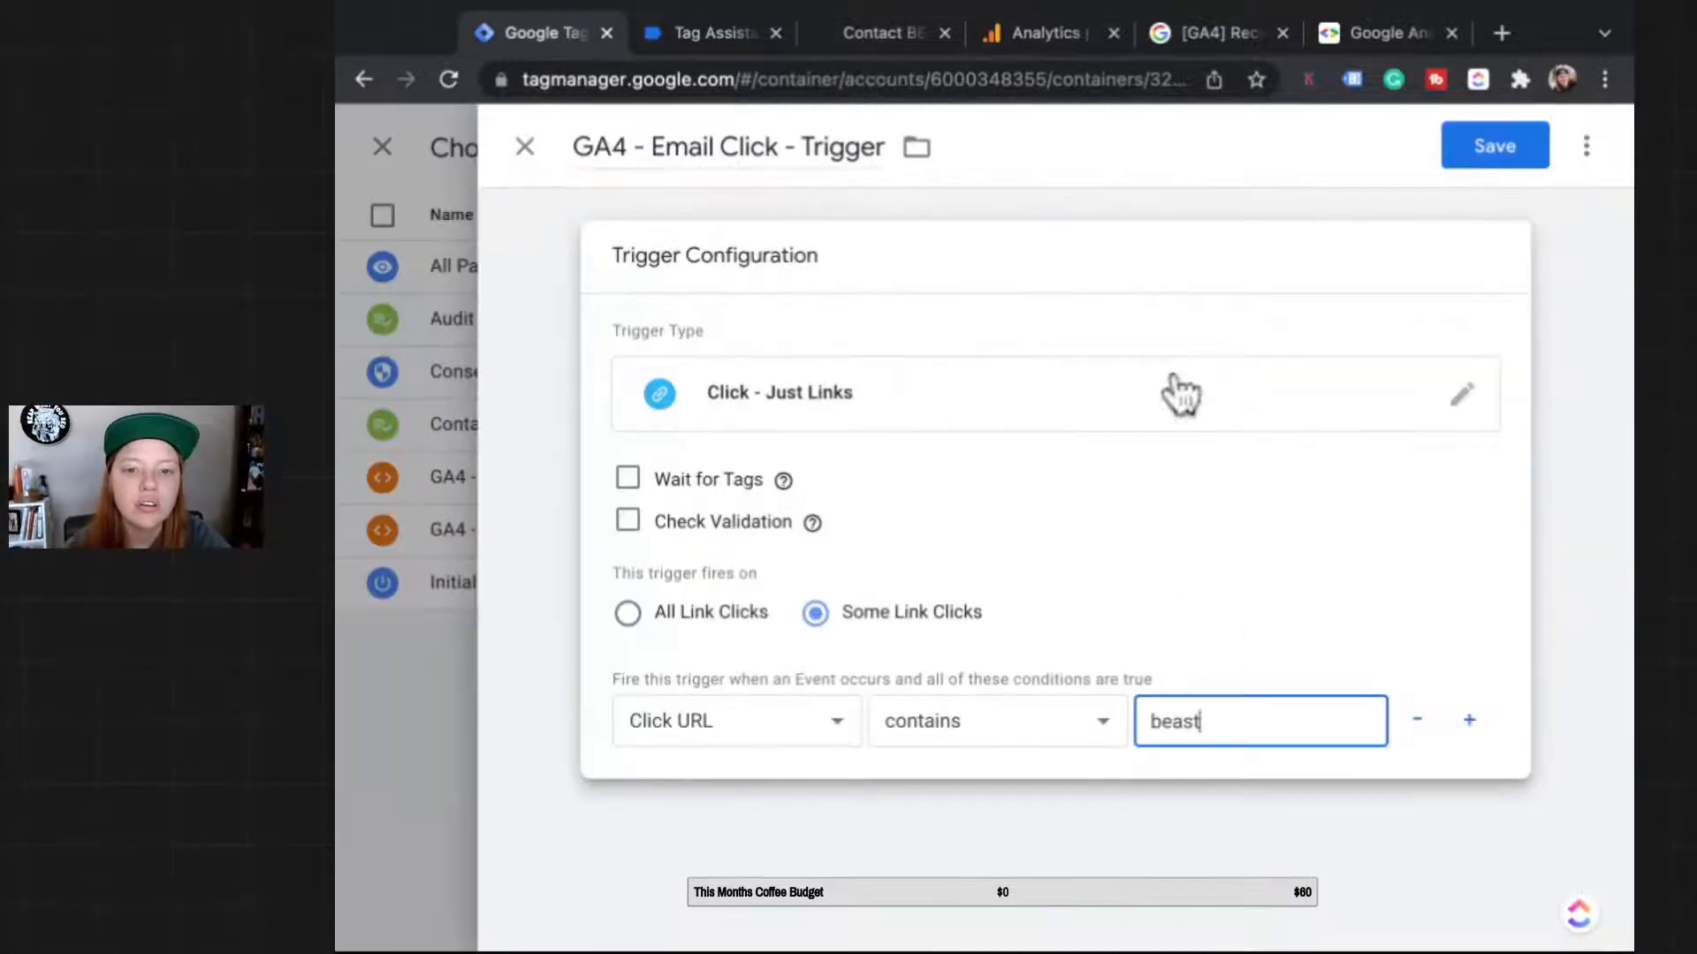
left_click_drag(1205, 722, 1149, 722)
key("ctrl+v")
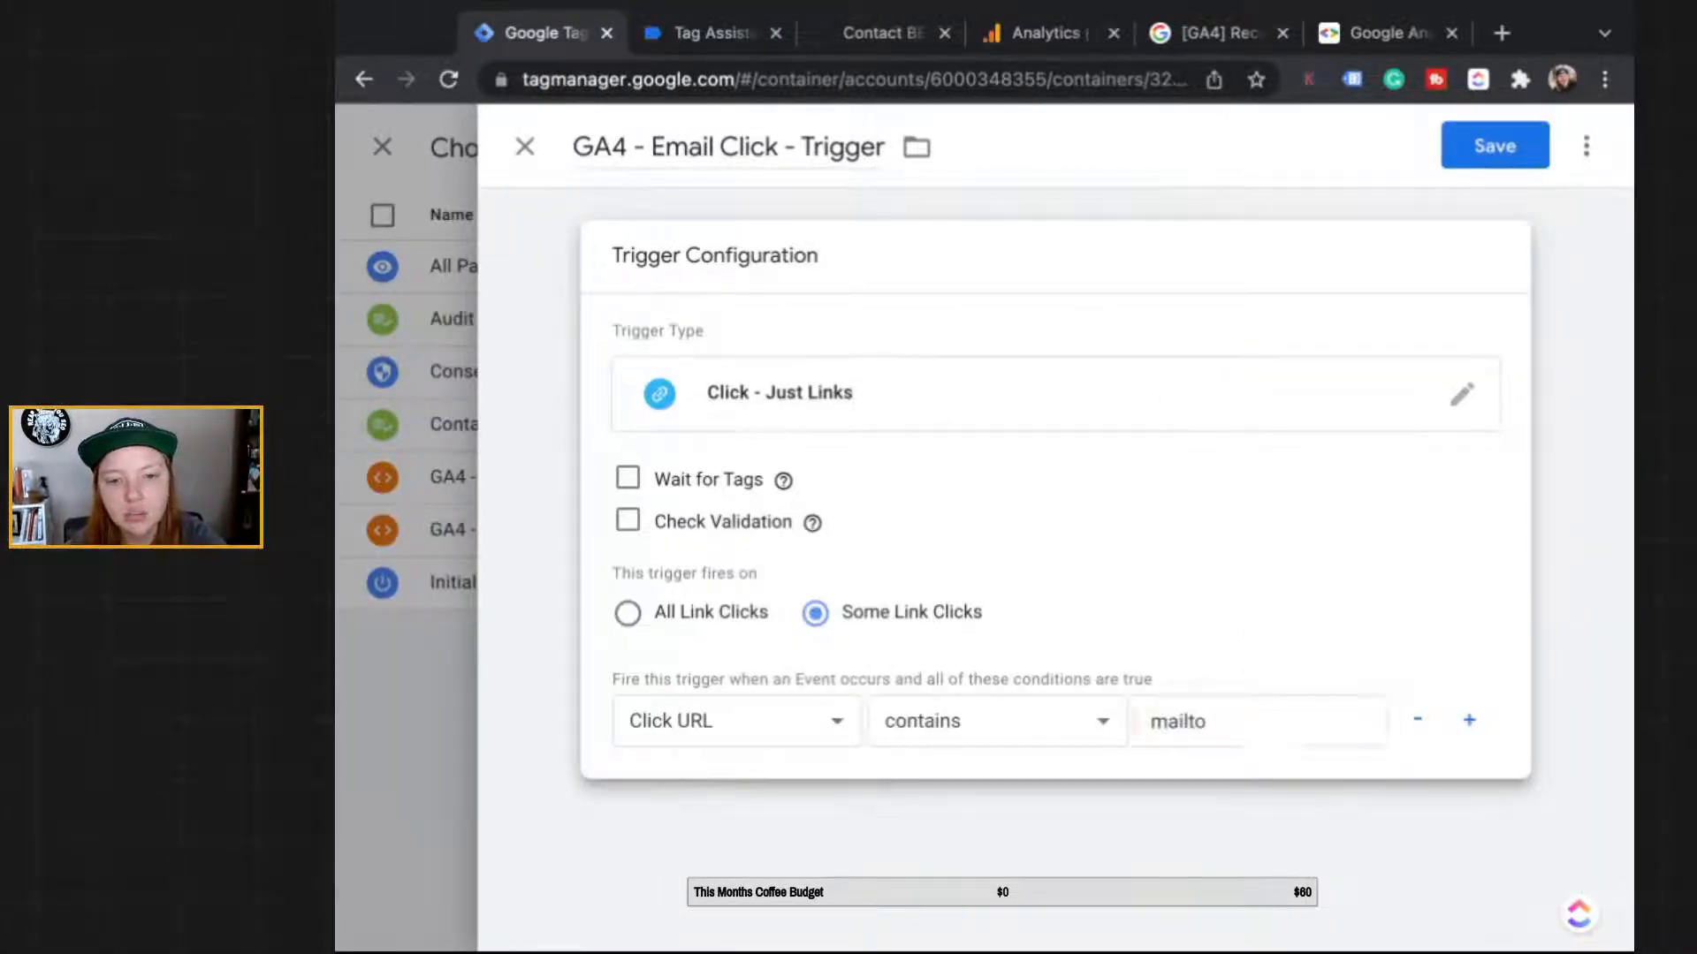
Step: Review the trigger configuration and save the email click trigger
left_click(1422, 883)
left_click(1256, 386)
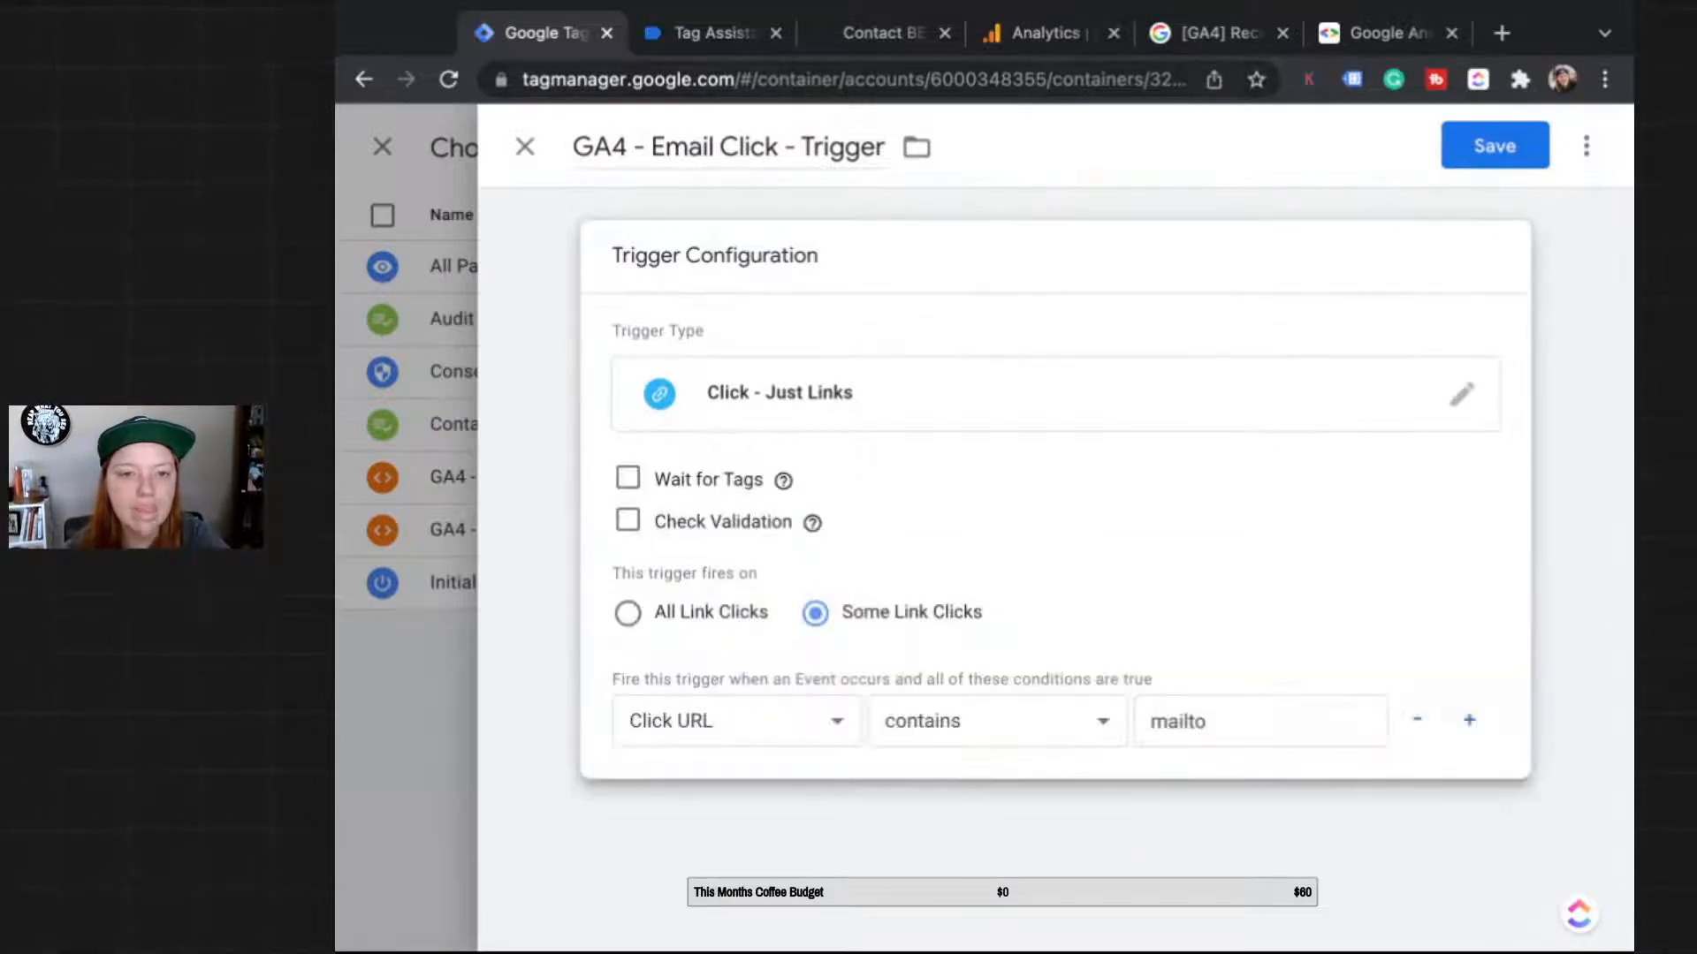
left_click(1494, 146)
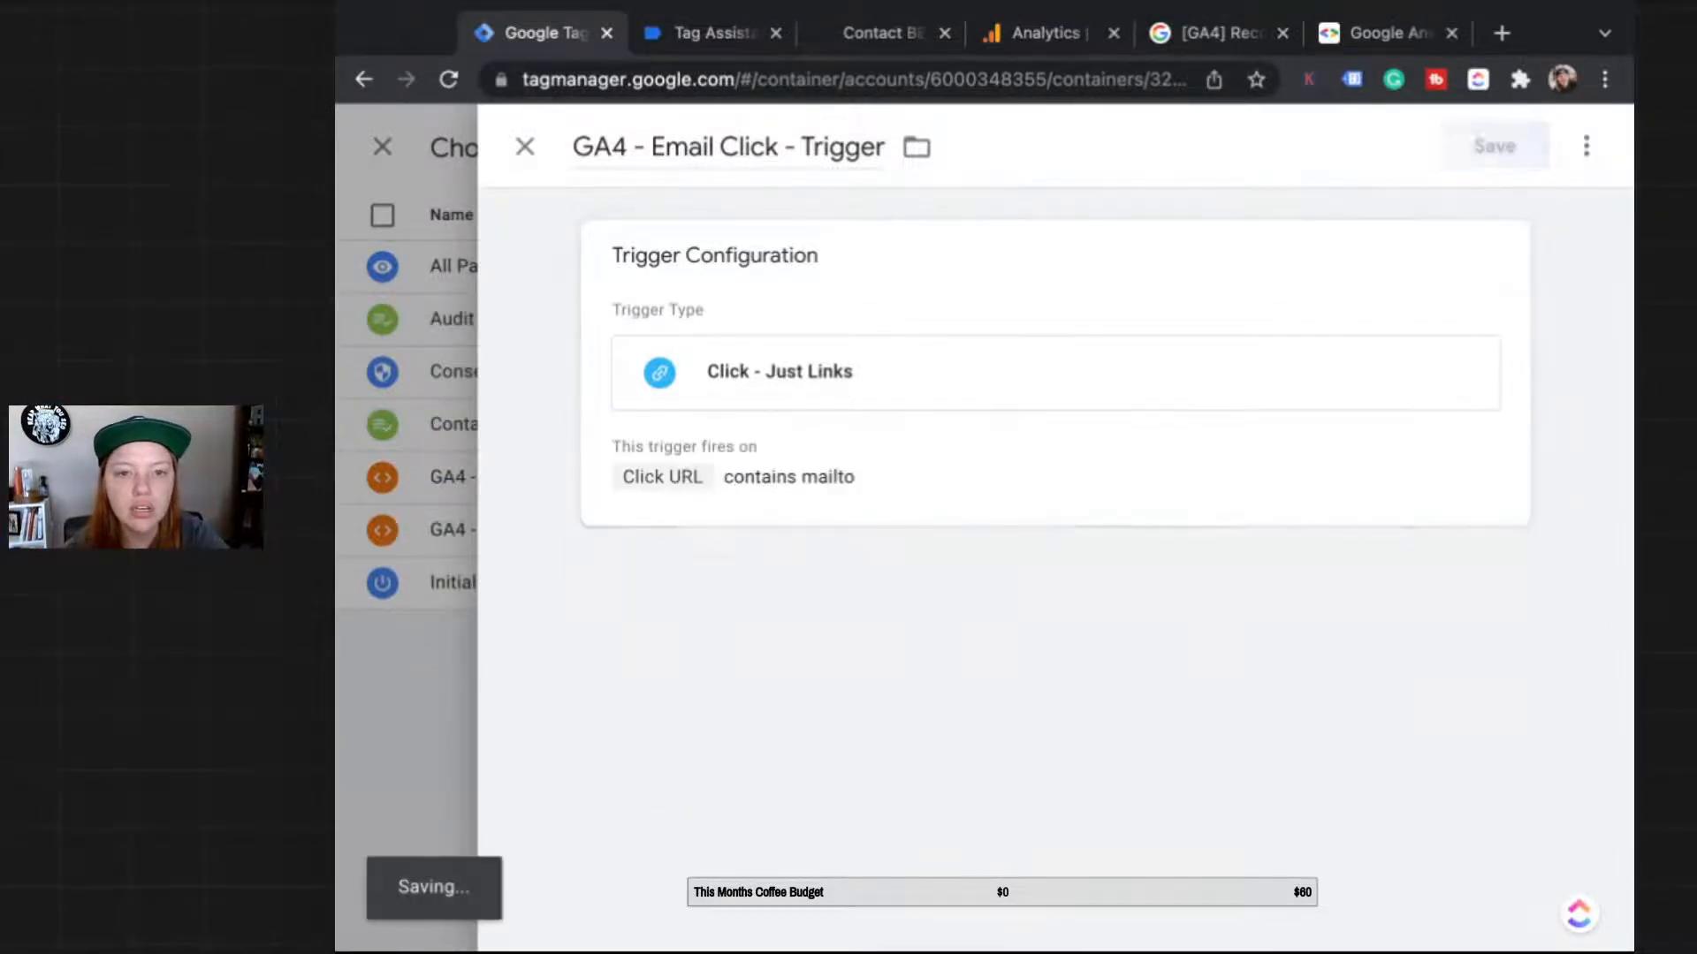
Step: Save the tag, then submit and publish the workspace changes as Version 10 without a version name
left_click(1494, 146)
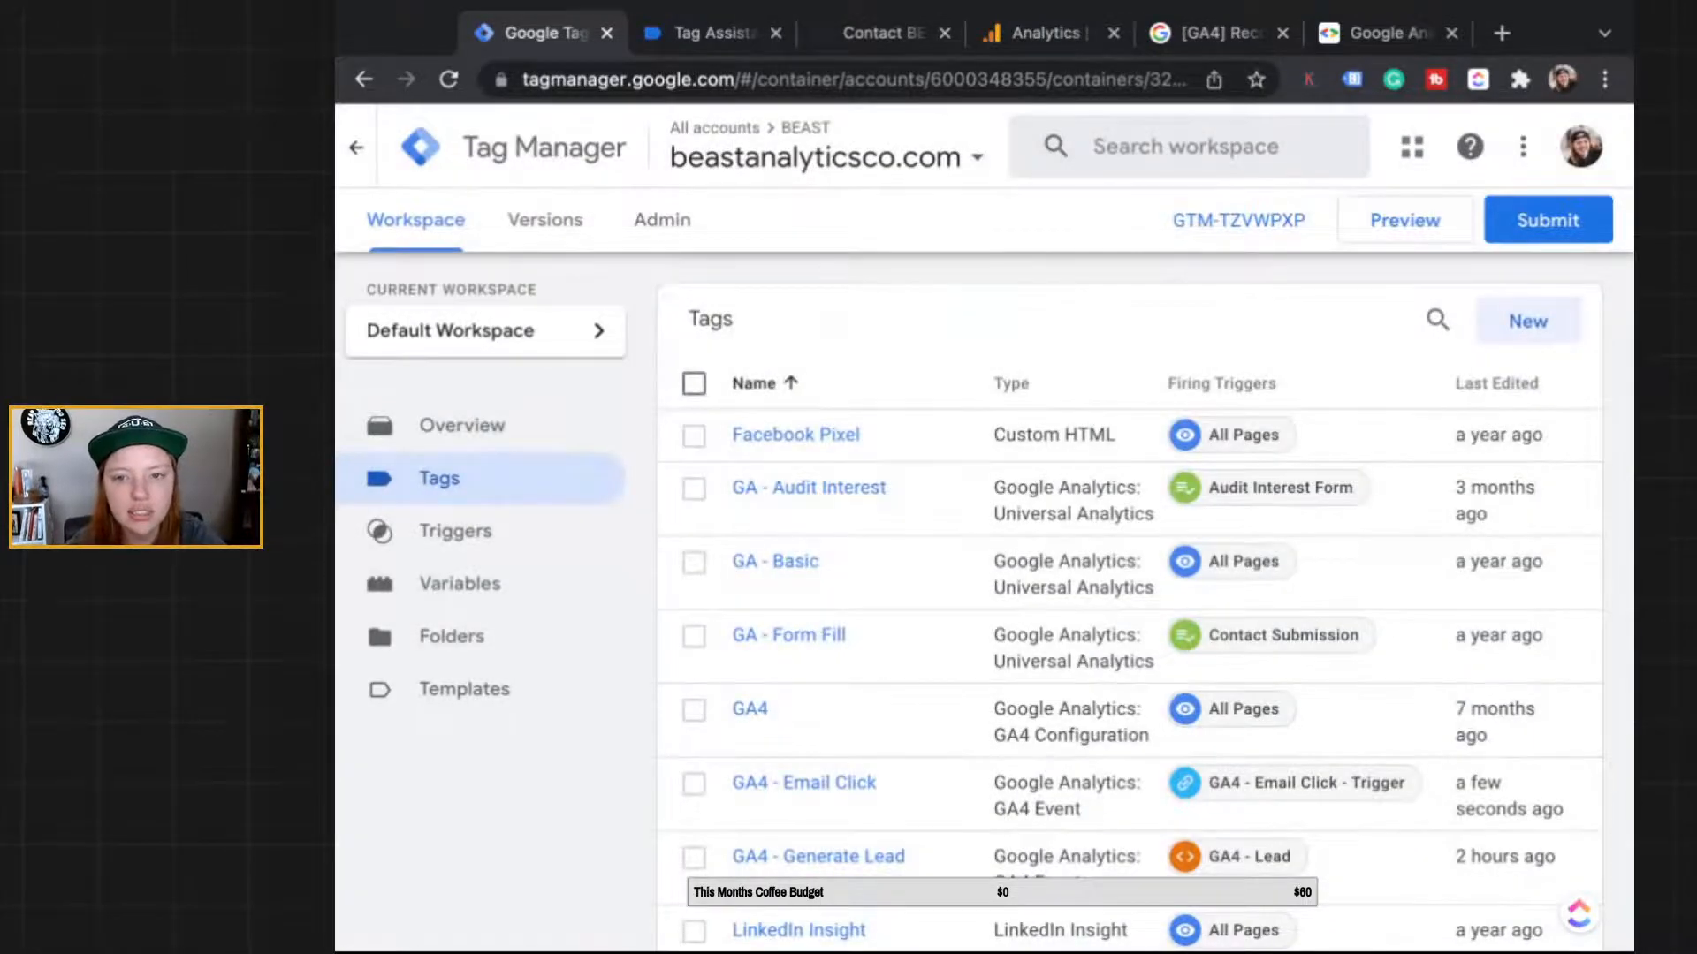
left_click(1548, 220)
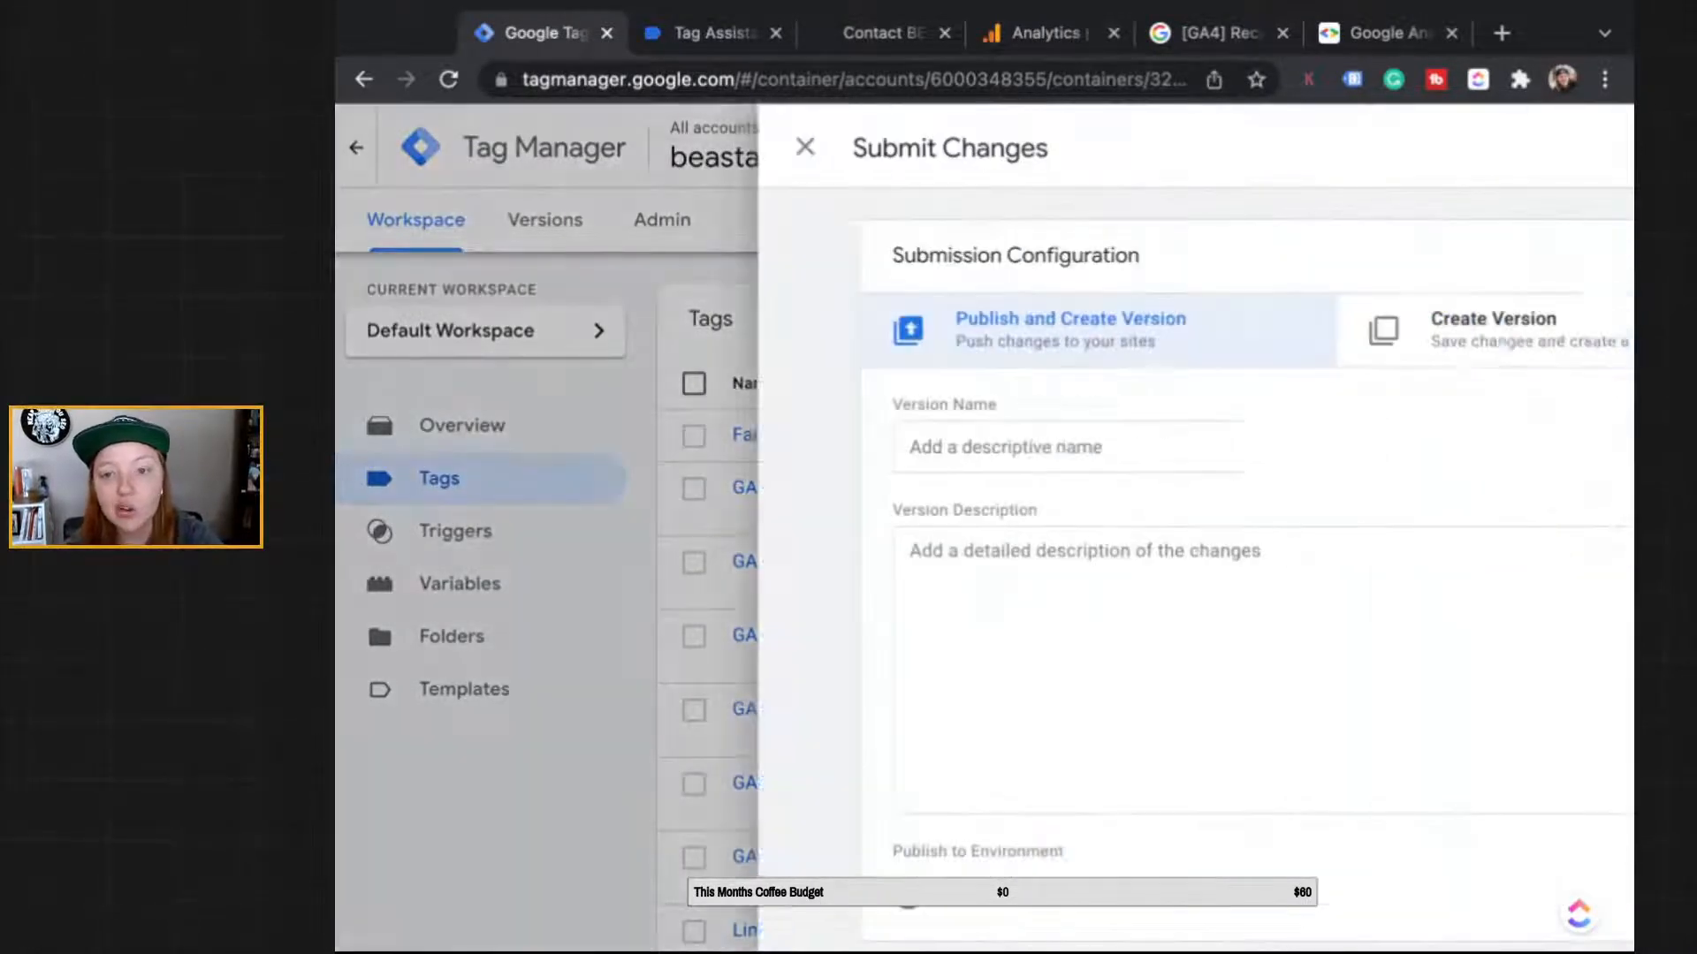
left_click(1537, 145)
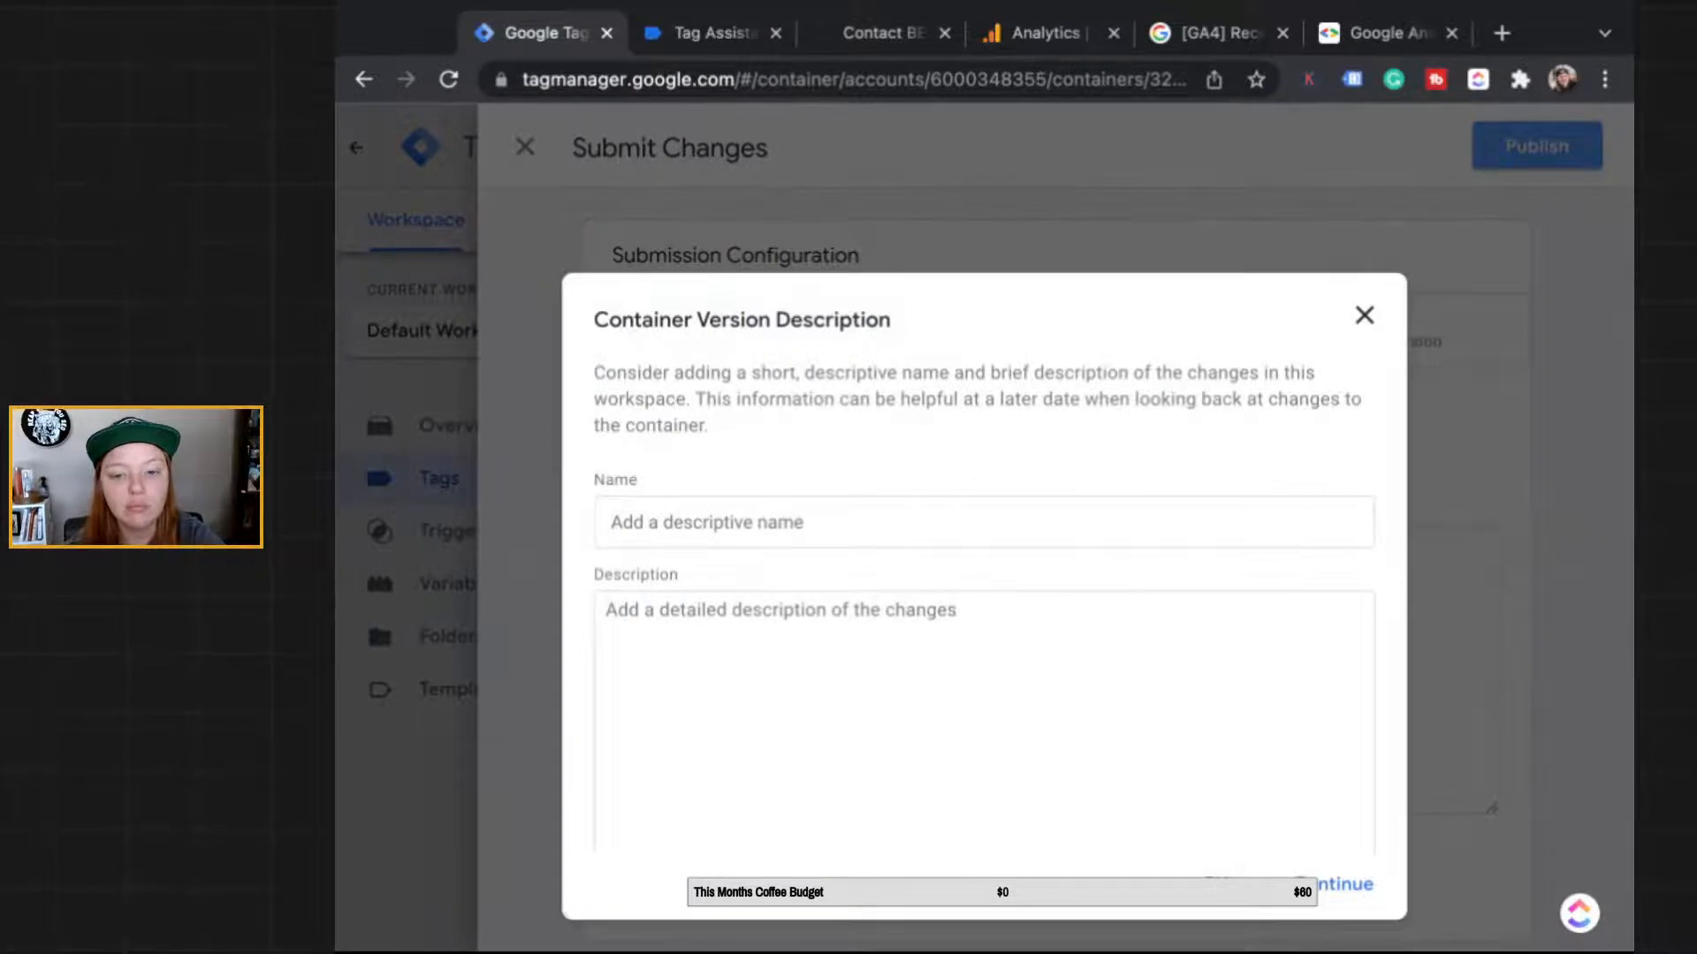
left_click(1335, 884)
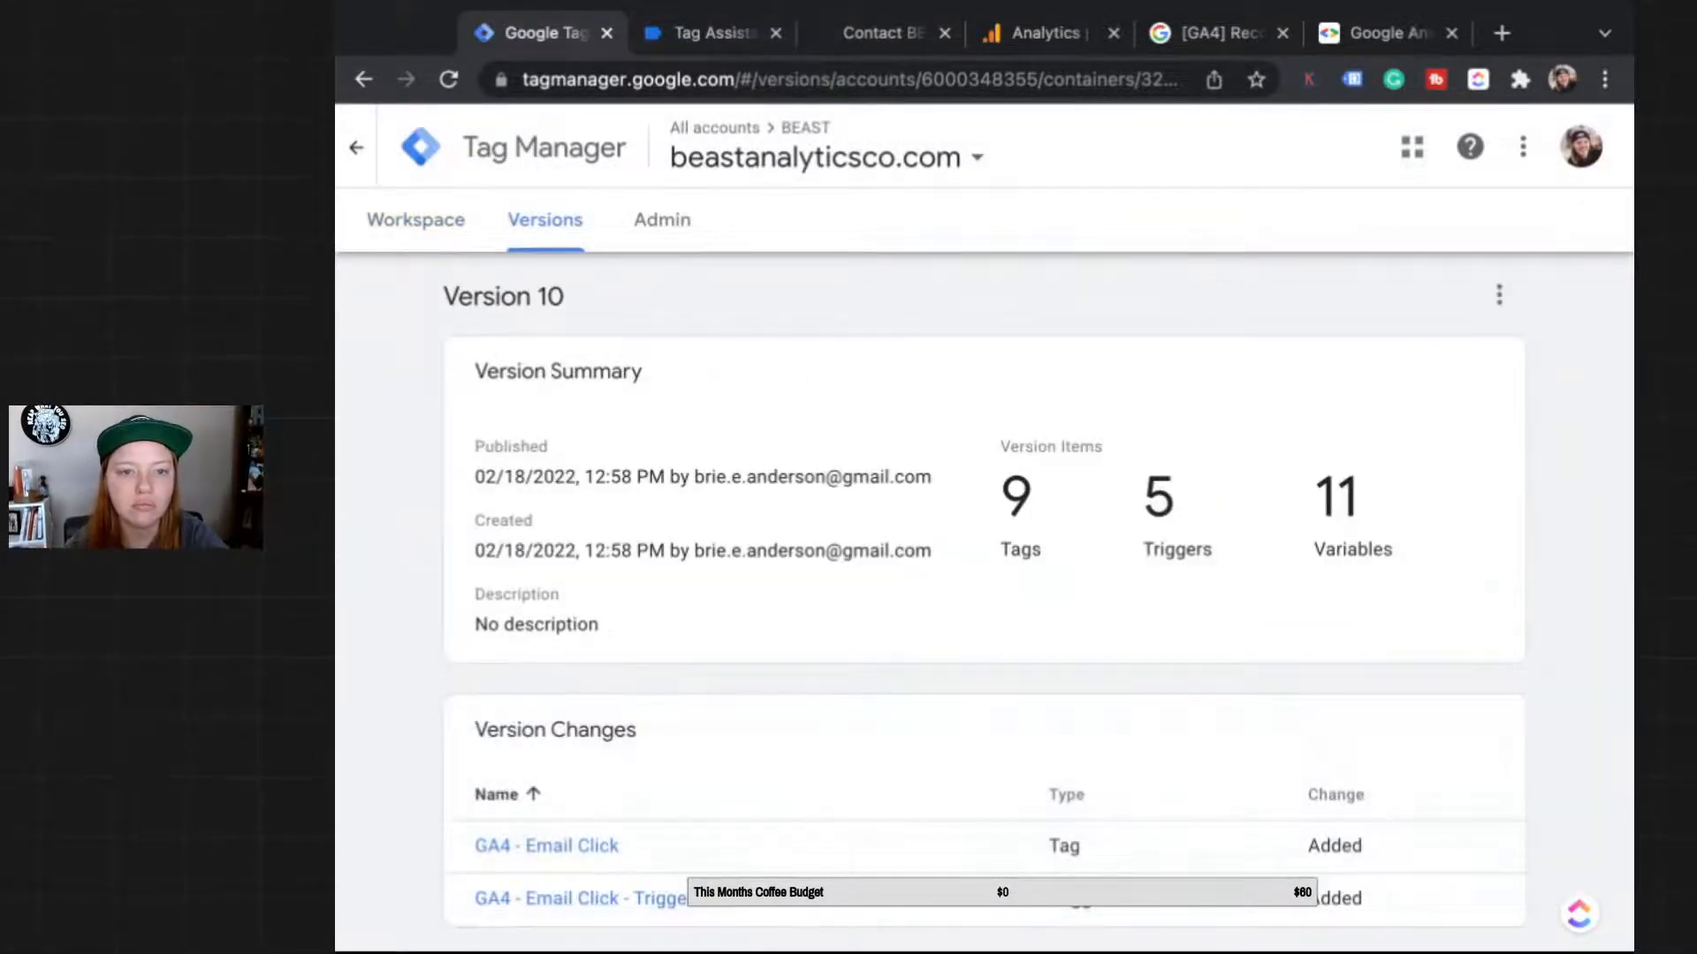
left_click(415, 220)
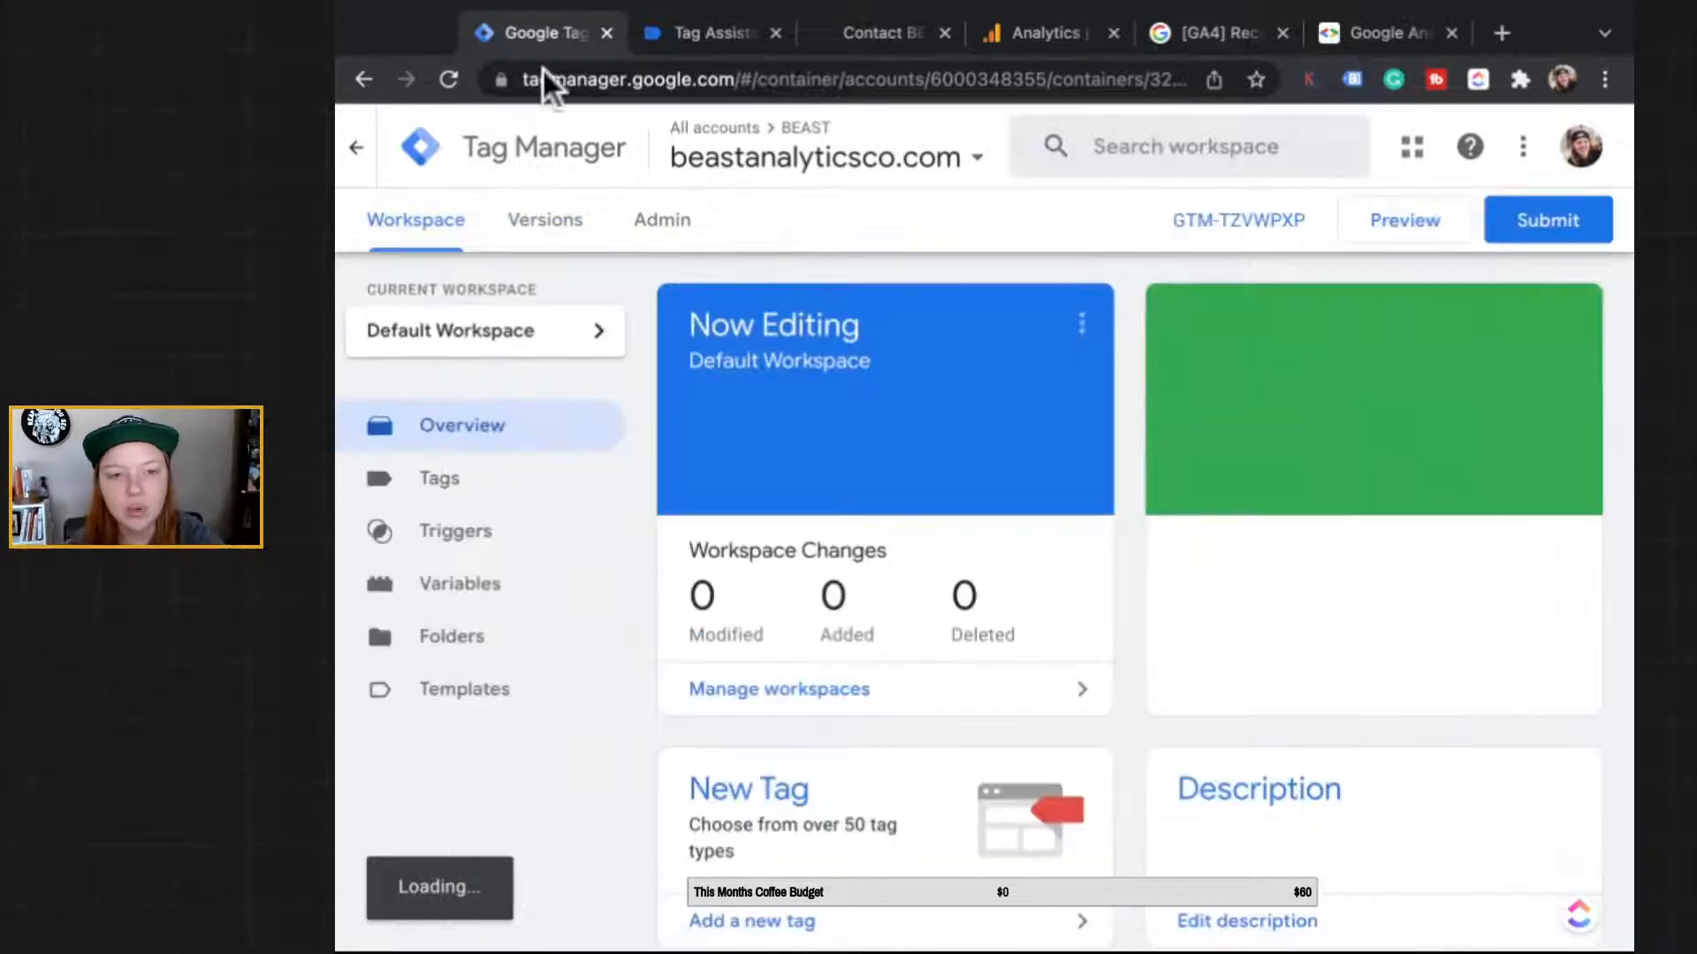
Step: Start Tag Manager preview mode and switch to the beastanalyticsco.com site in debug mode
left_click(1404, 220)
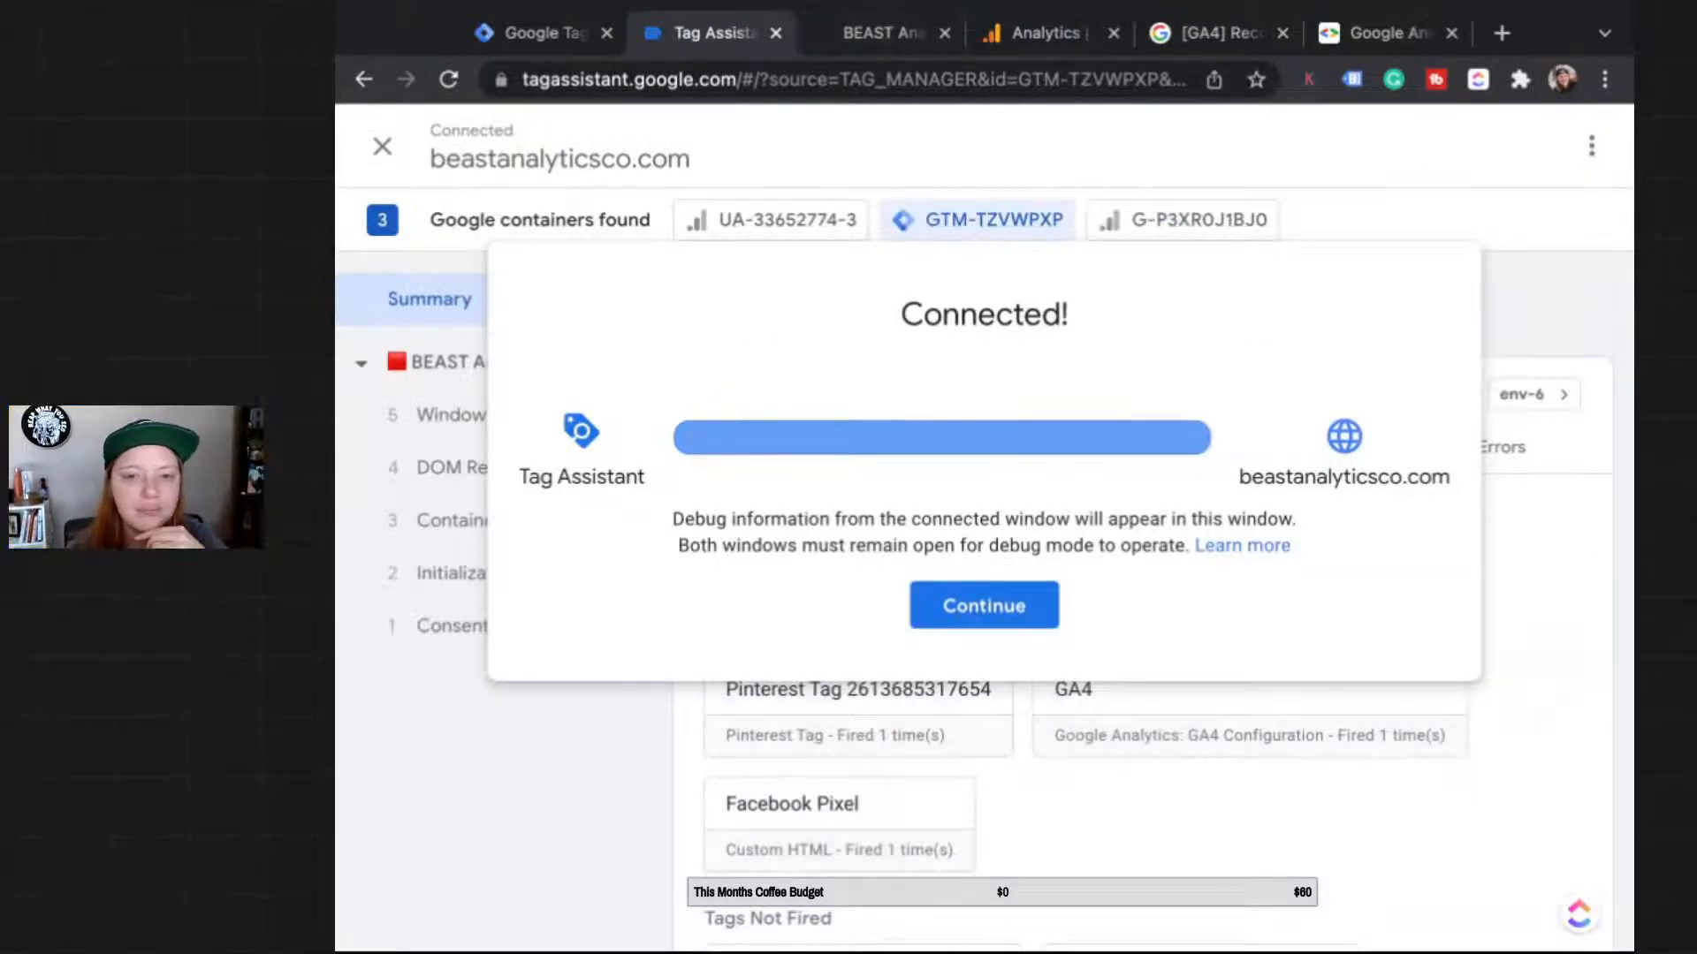
left_click(846, 34)
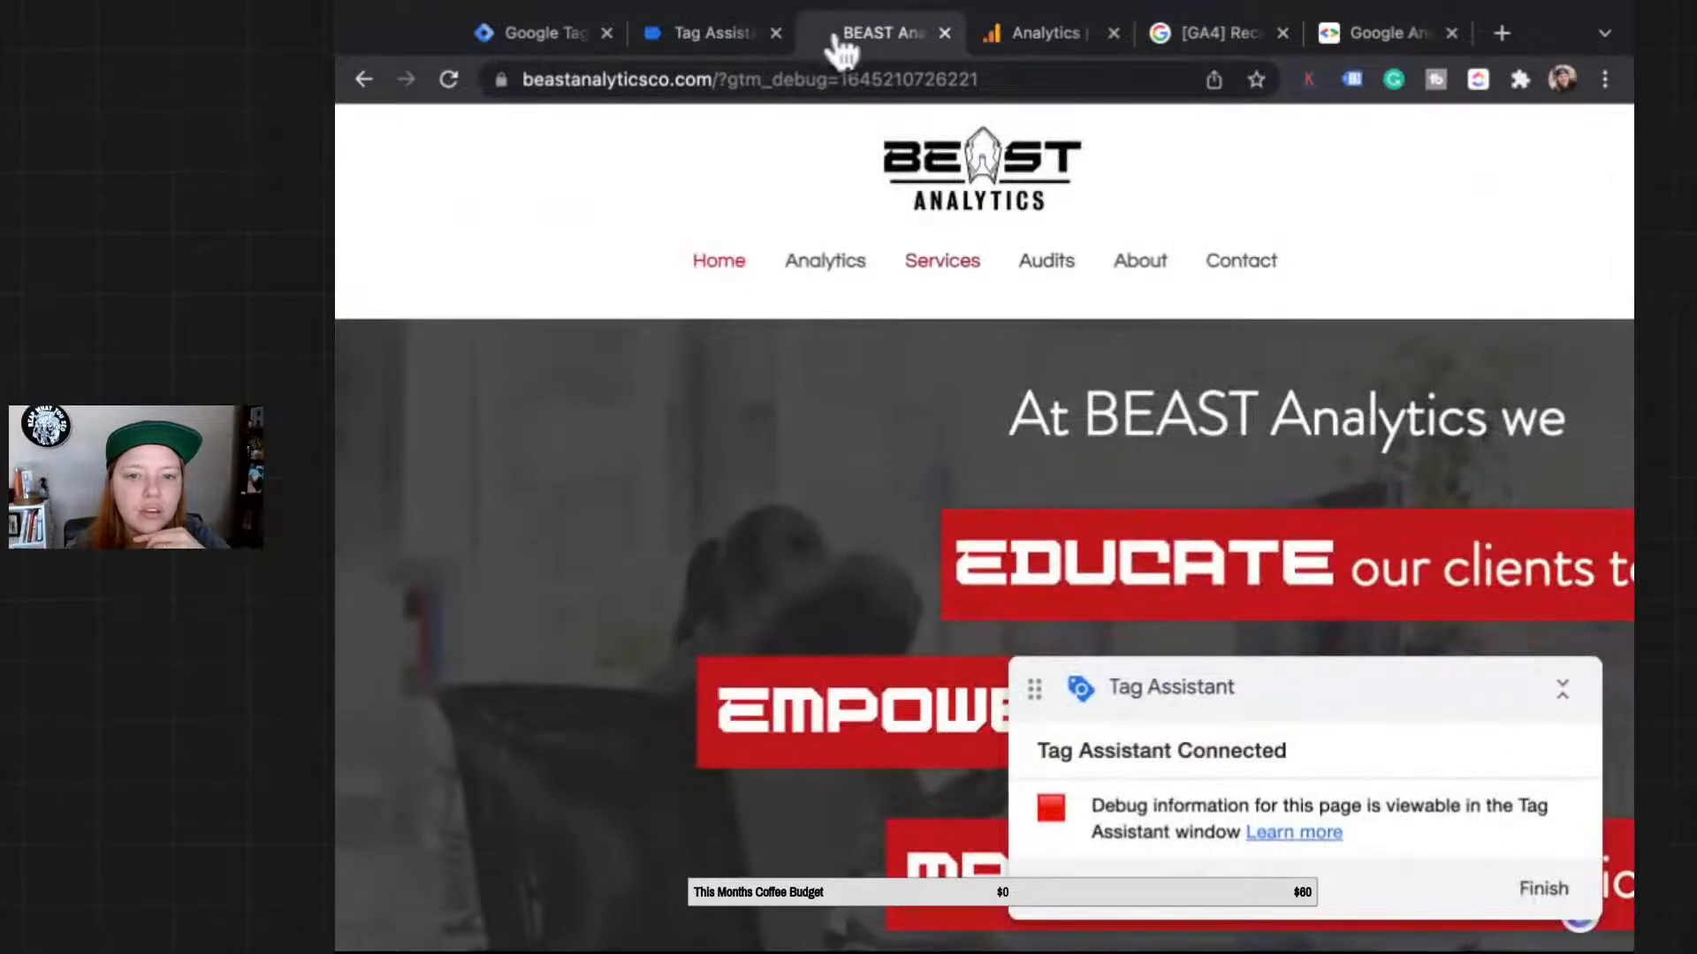
Step: Visit the Contact page, scroll to the footer, and finish the debug session
left_click(1241, 261)
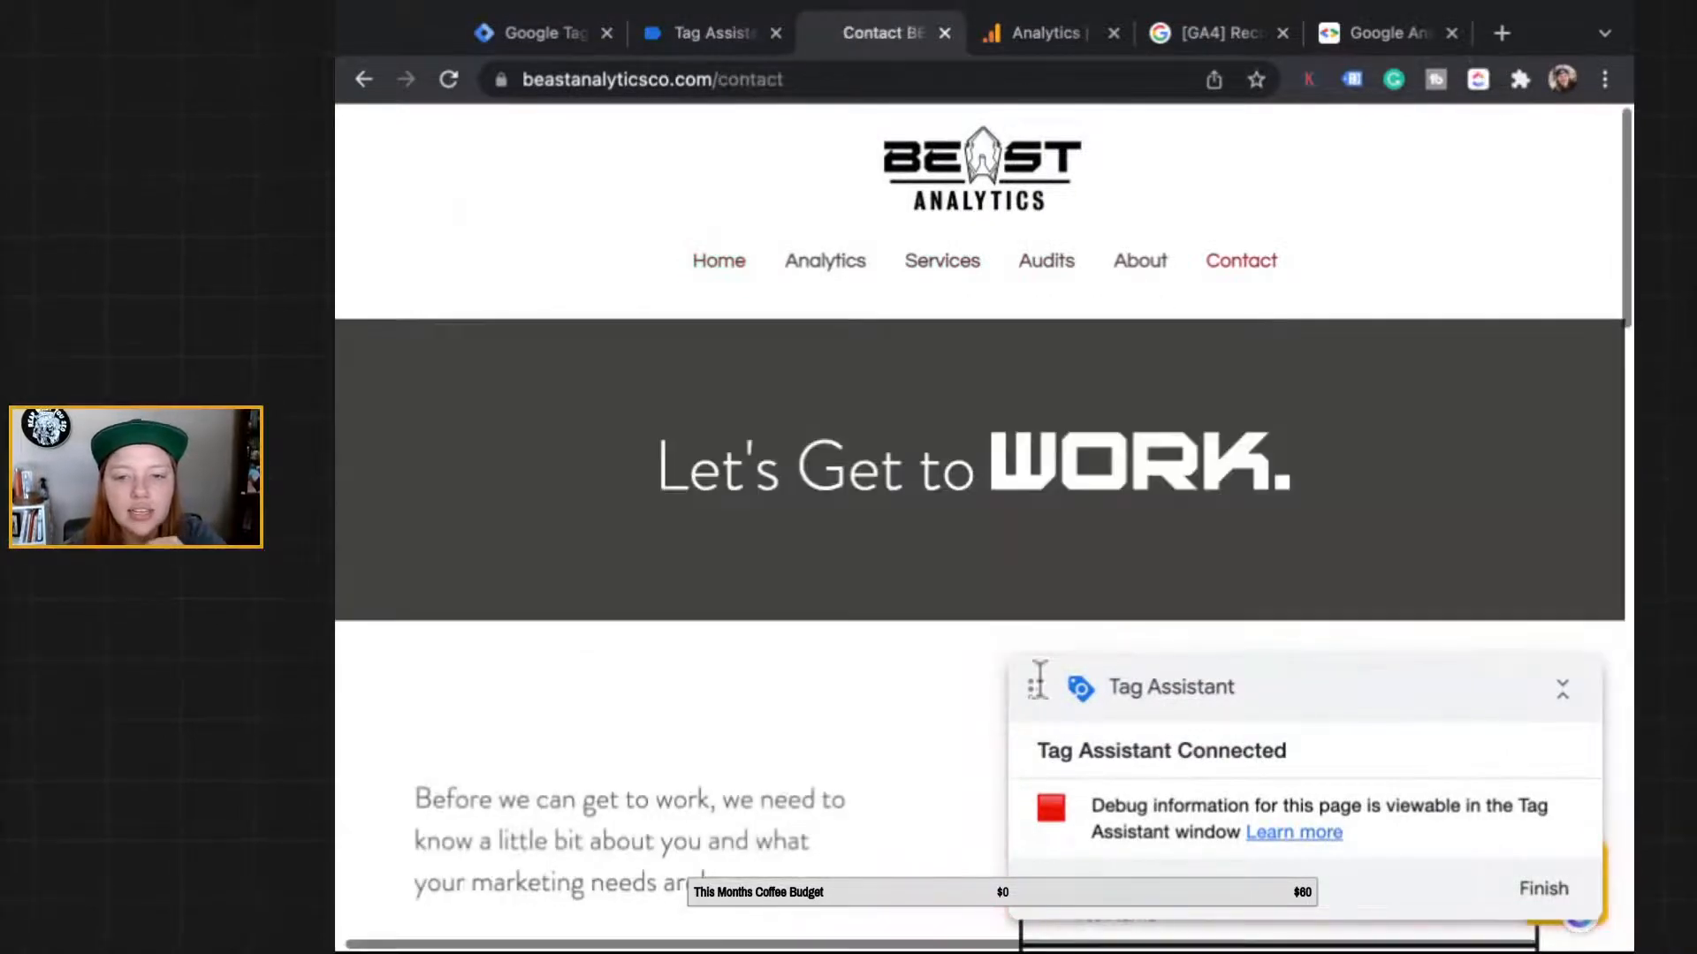
scroll(989, 632, "down", 10)
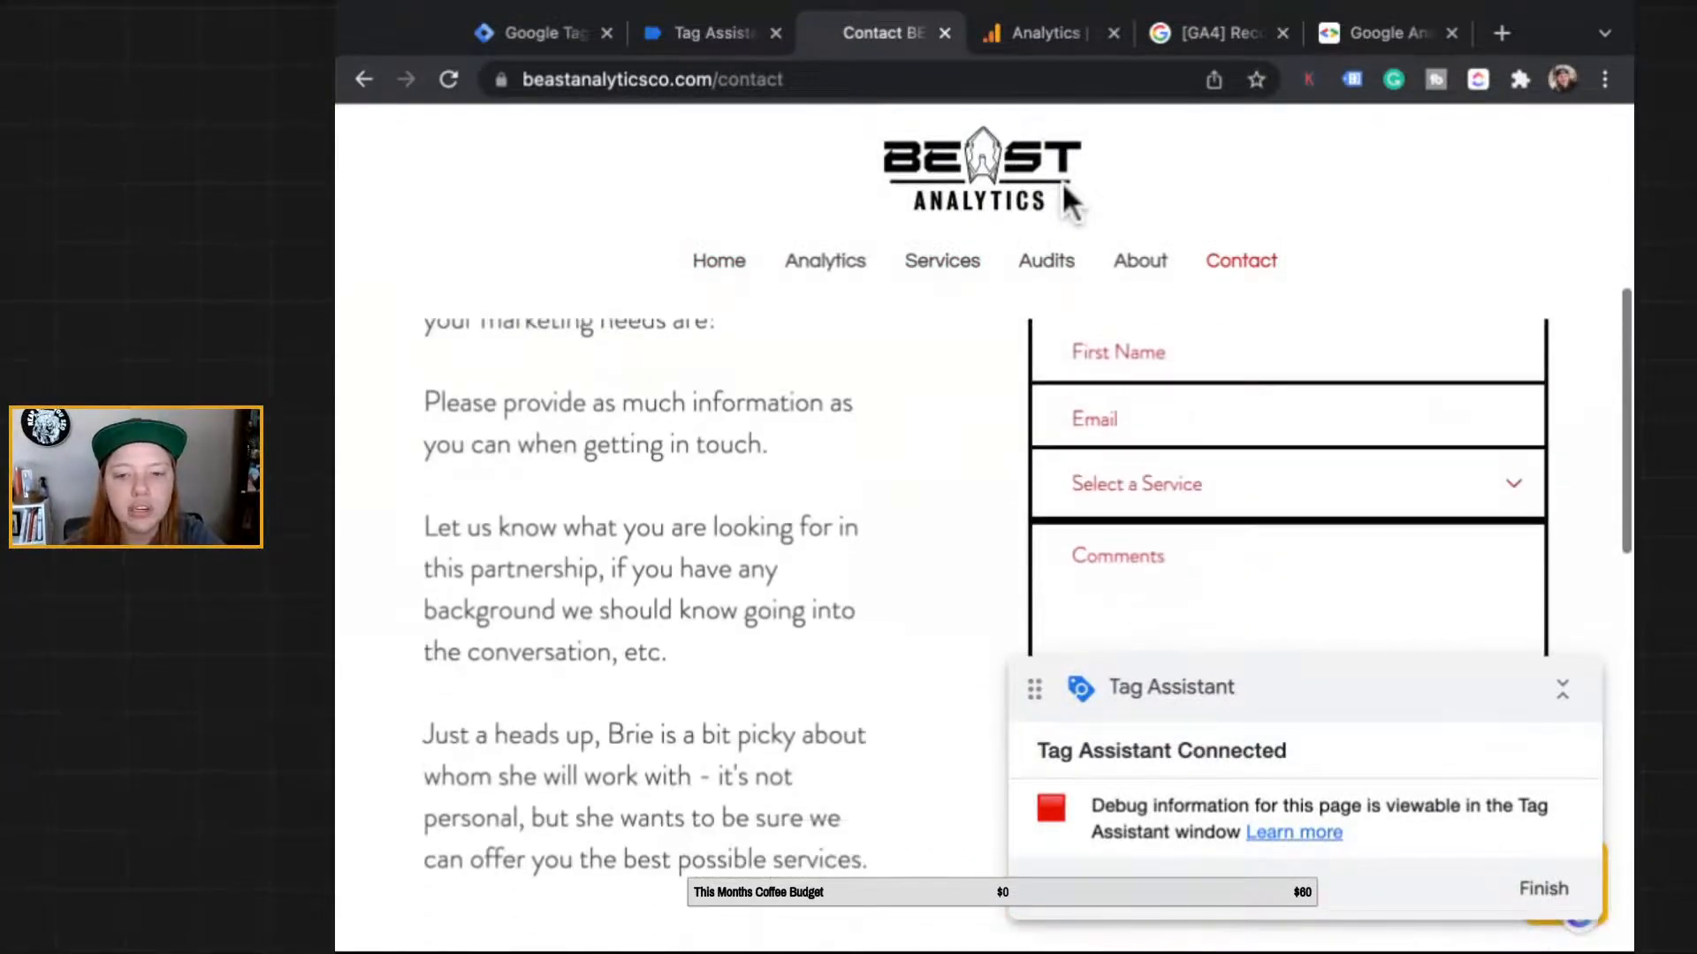
scroll(837, 630, "down", 6)
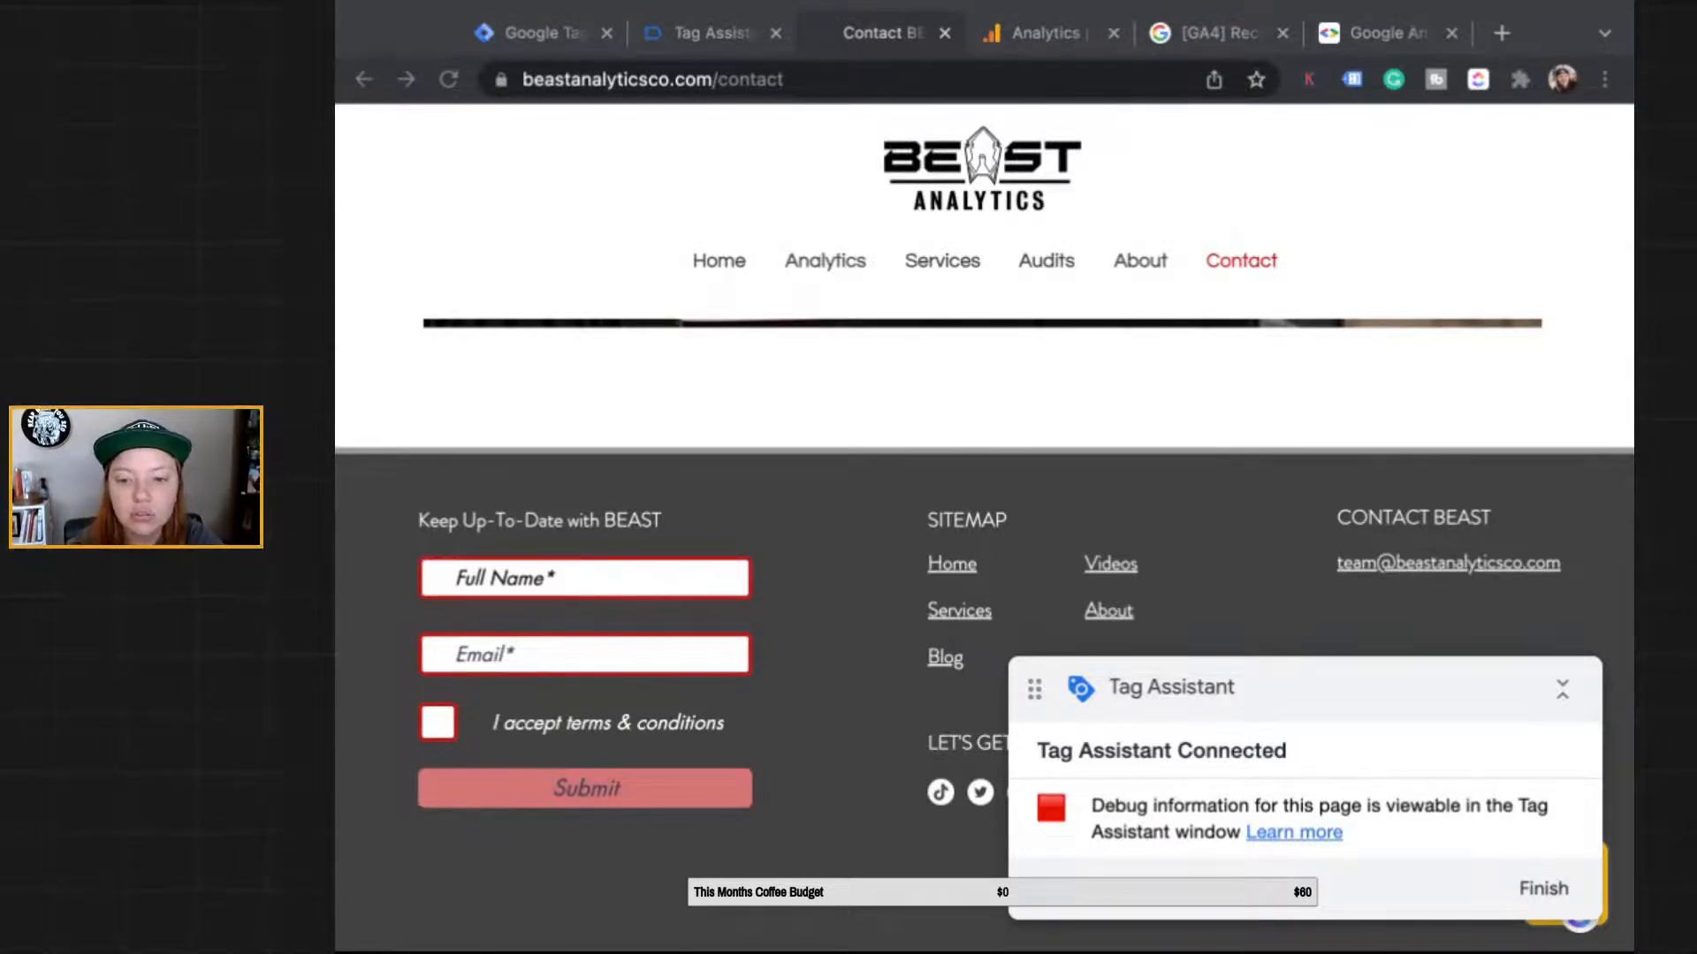
left_click(1544, 888)
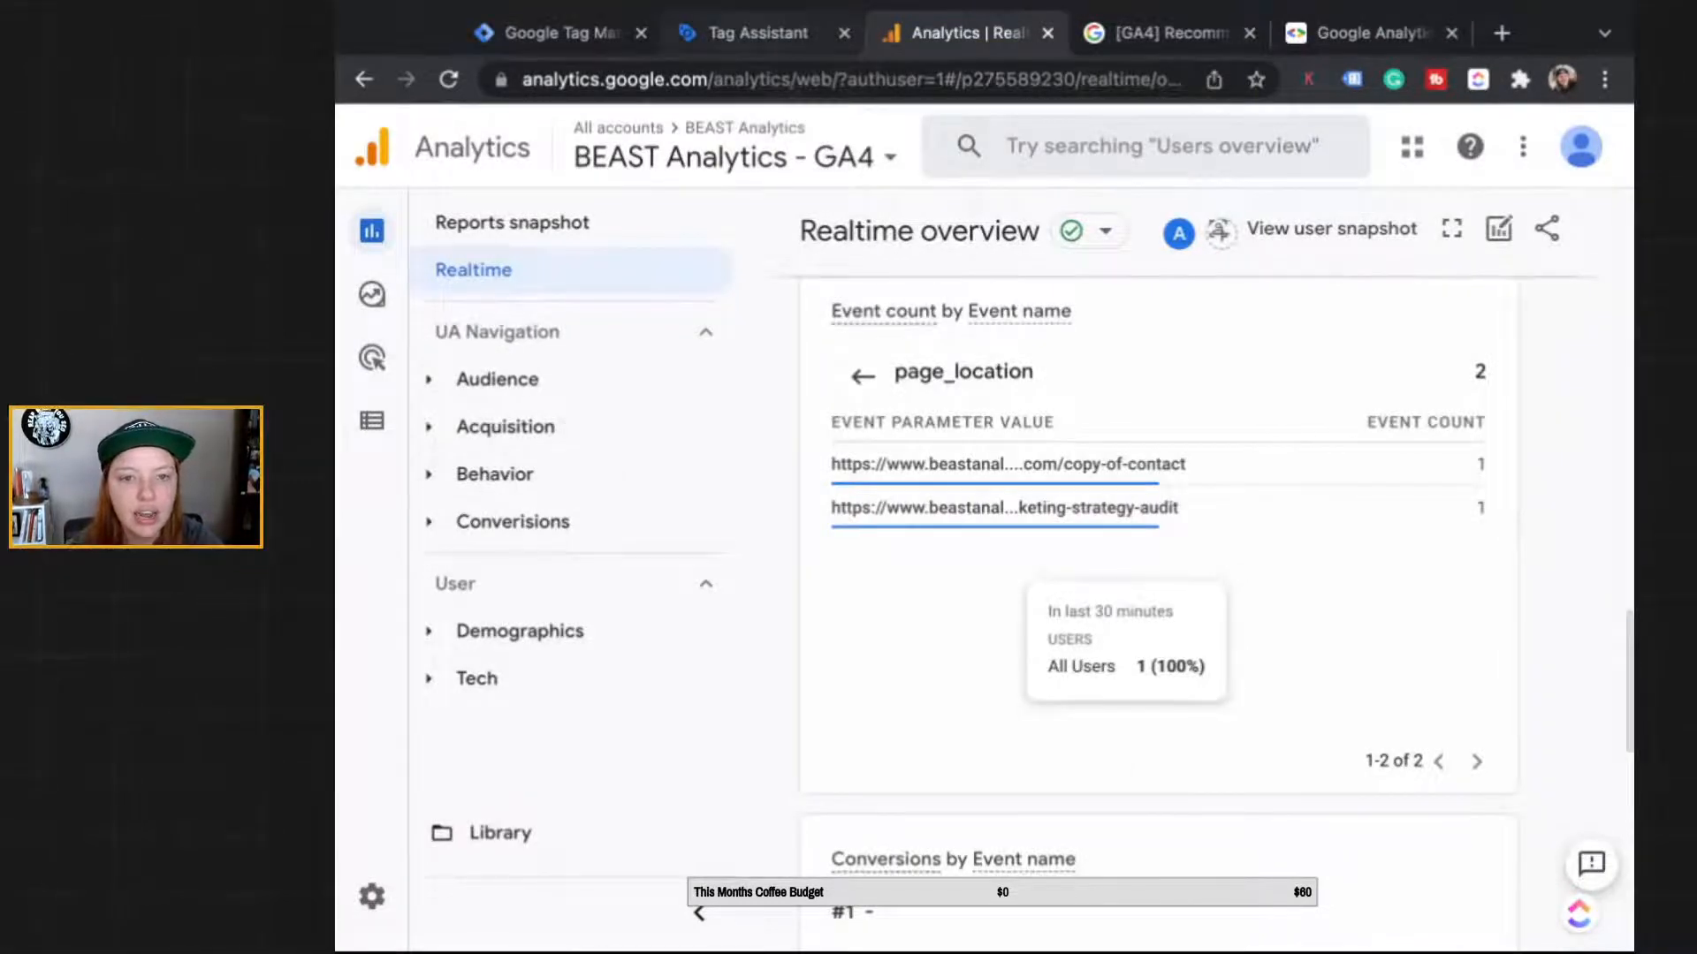
left_click(758, 33)
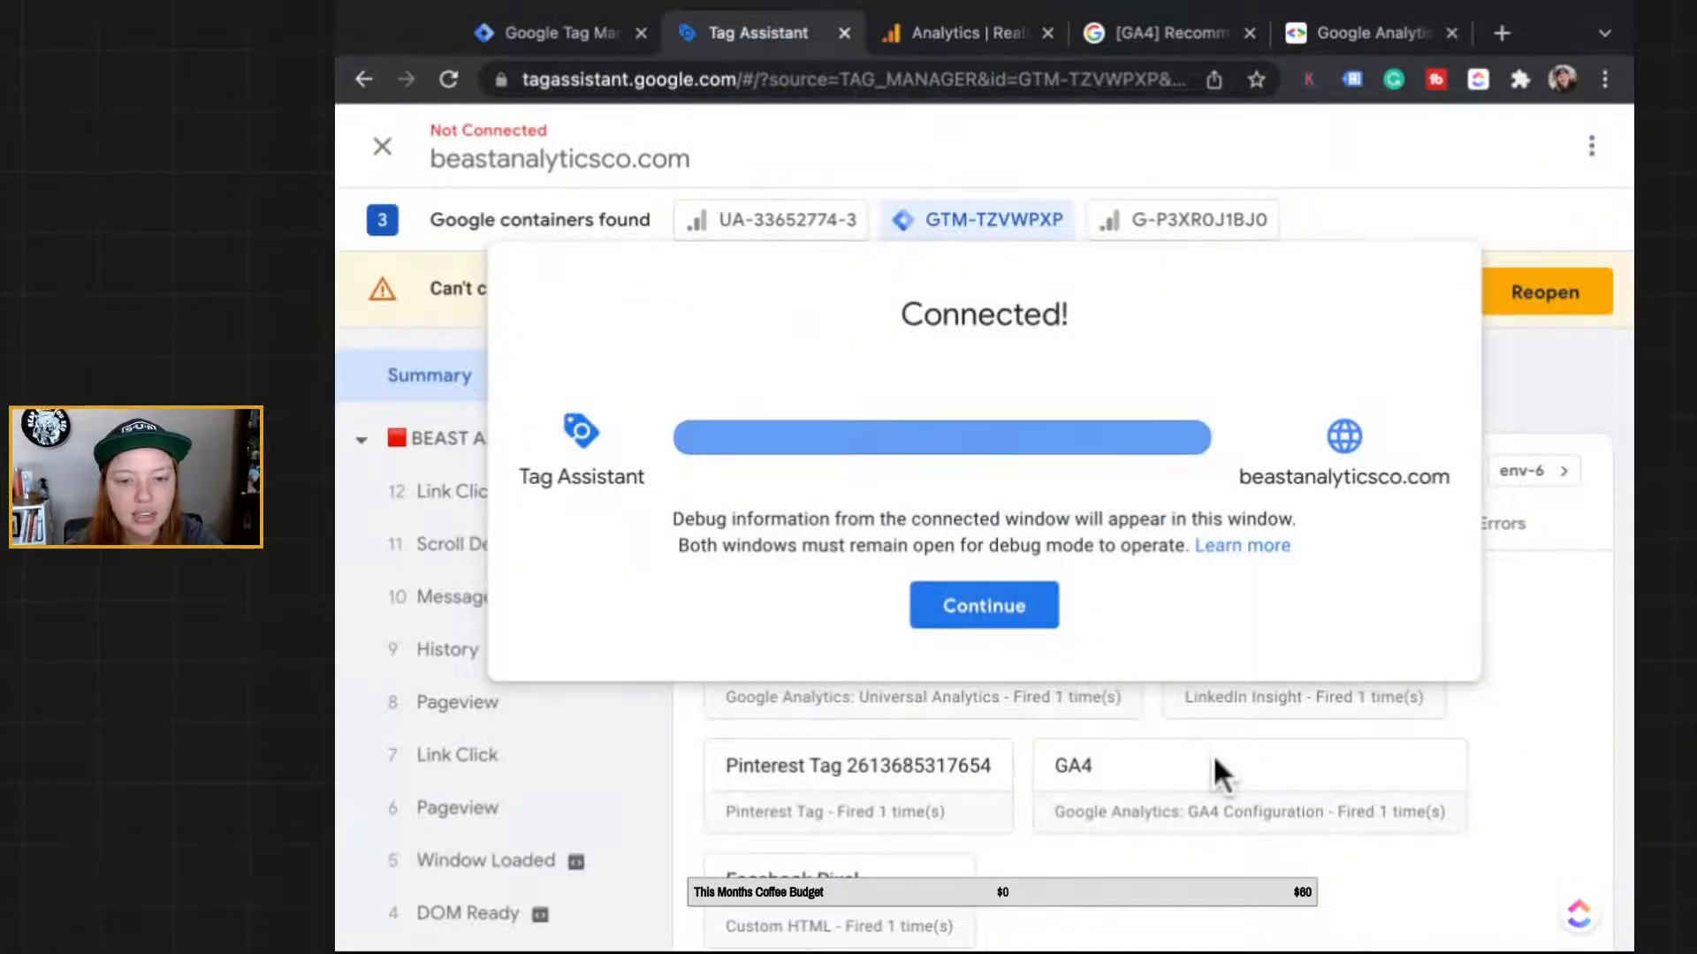
left_click(995, 611)
scroll(995, 623, "down", 2)
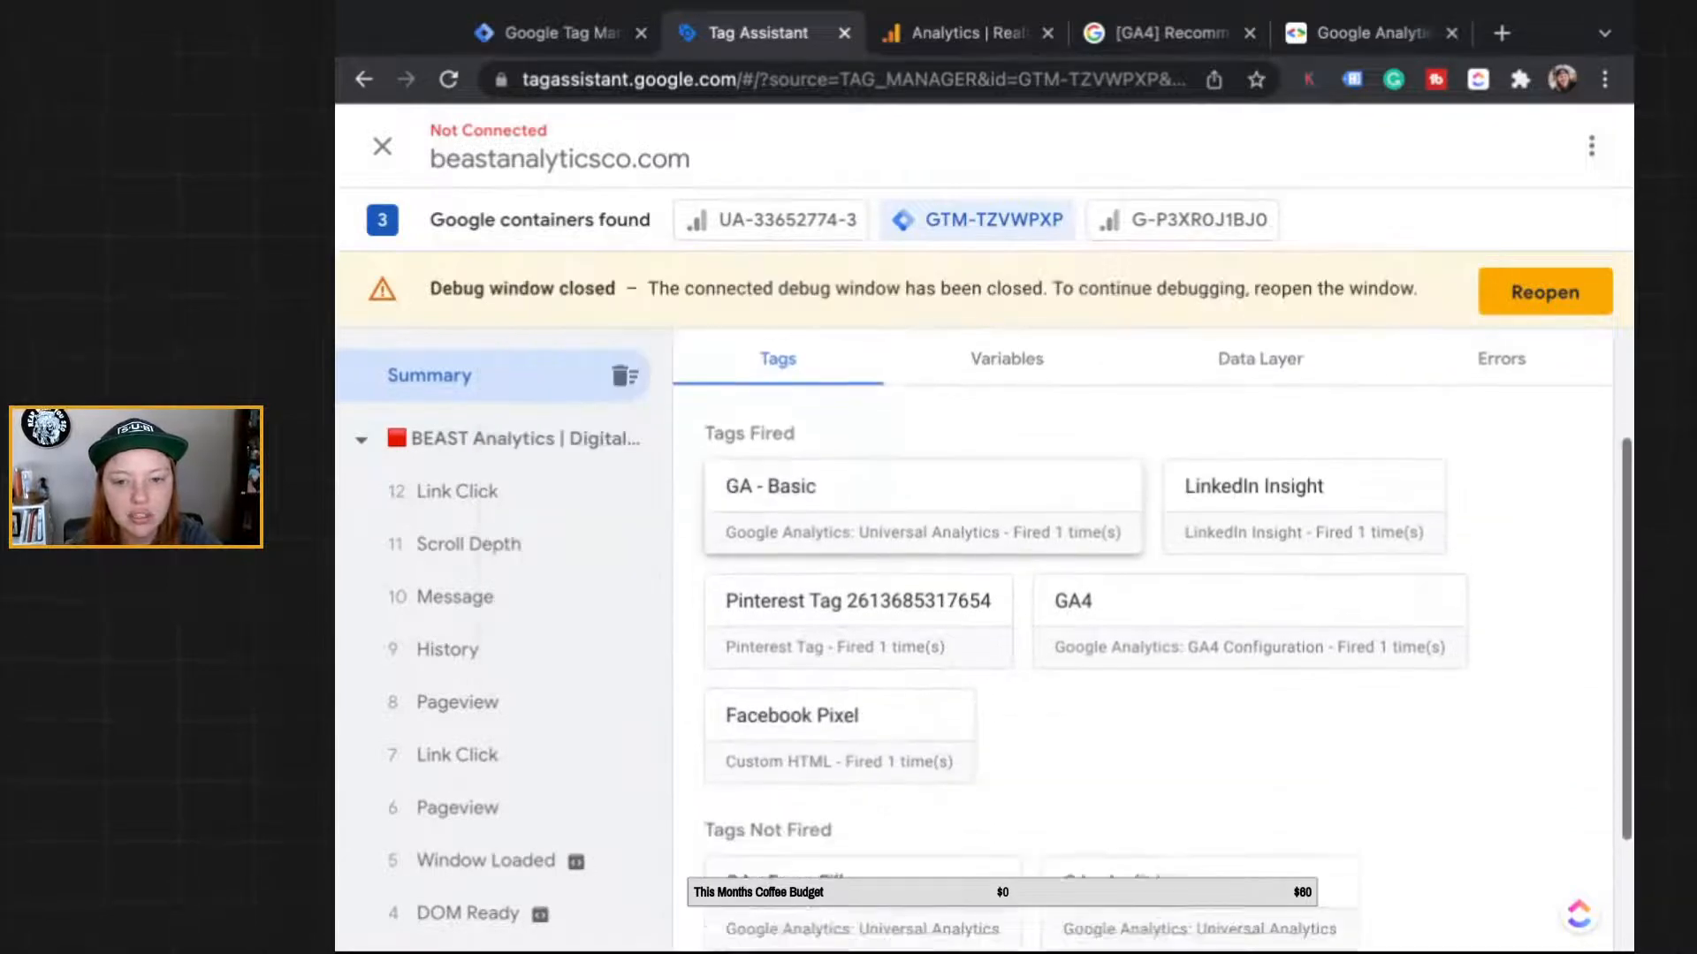
scroll(1151, 644, "down", 2)
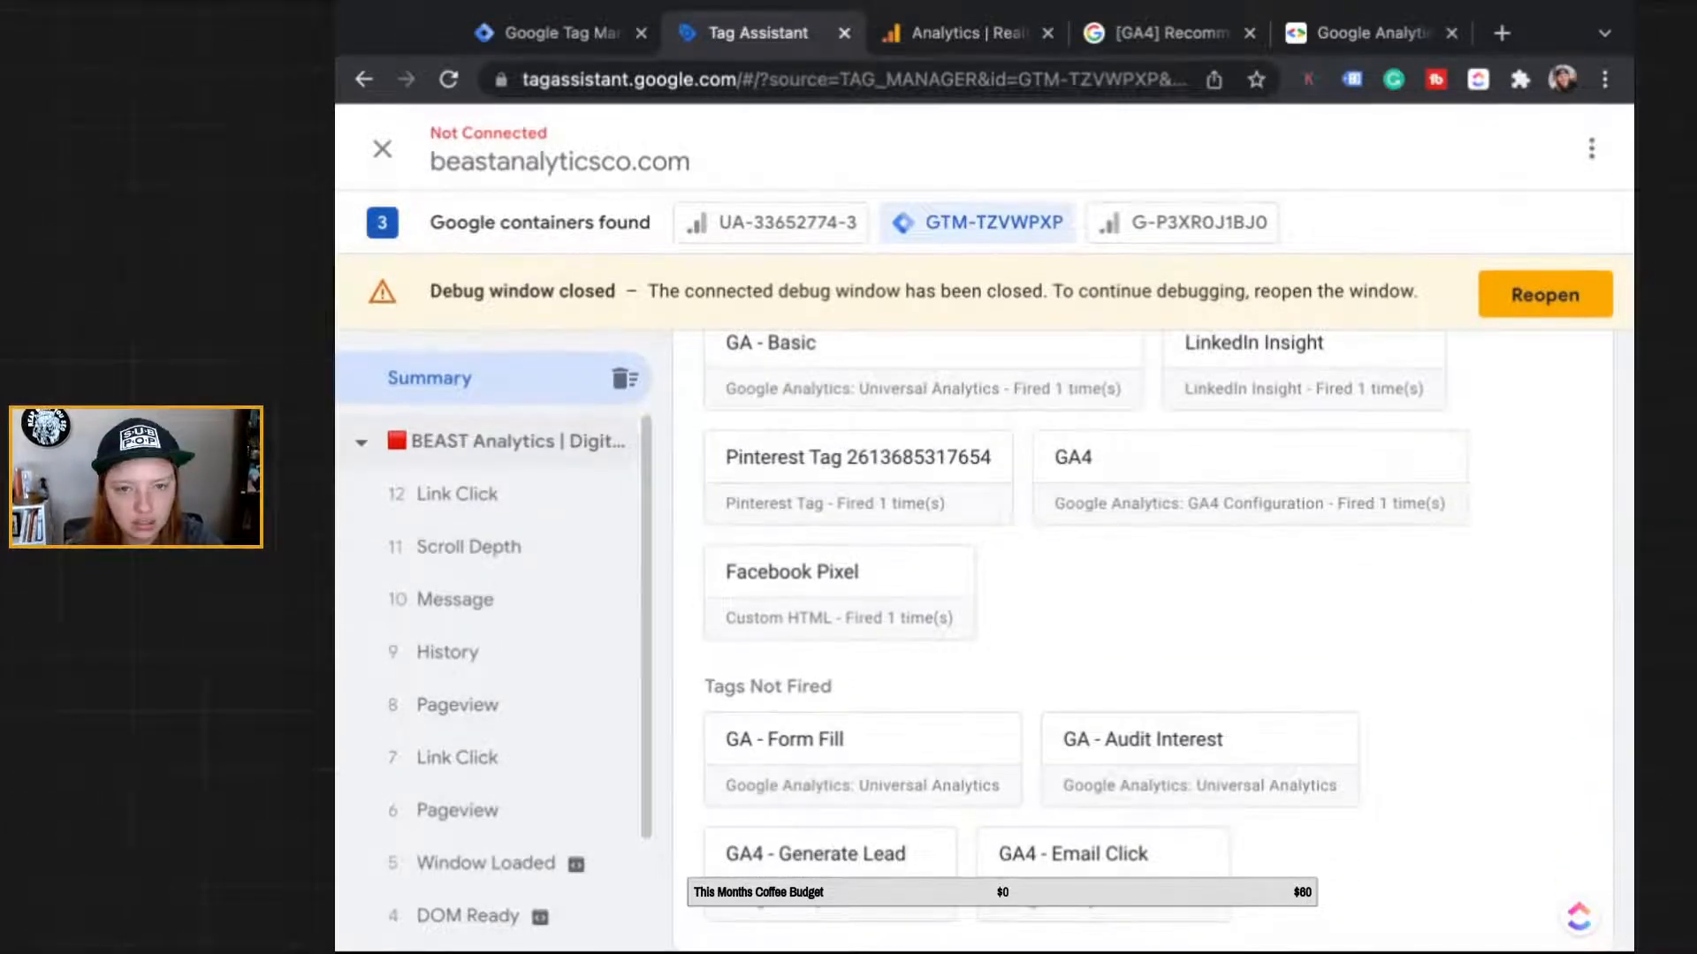
scroll(1104, 822, "down", 1)
scroll(1105, 822, "up", 4)
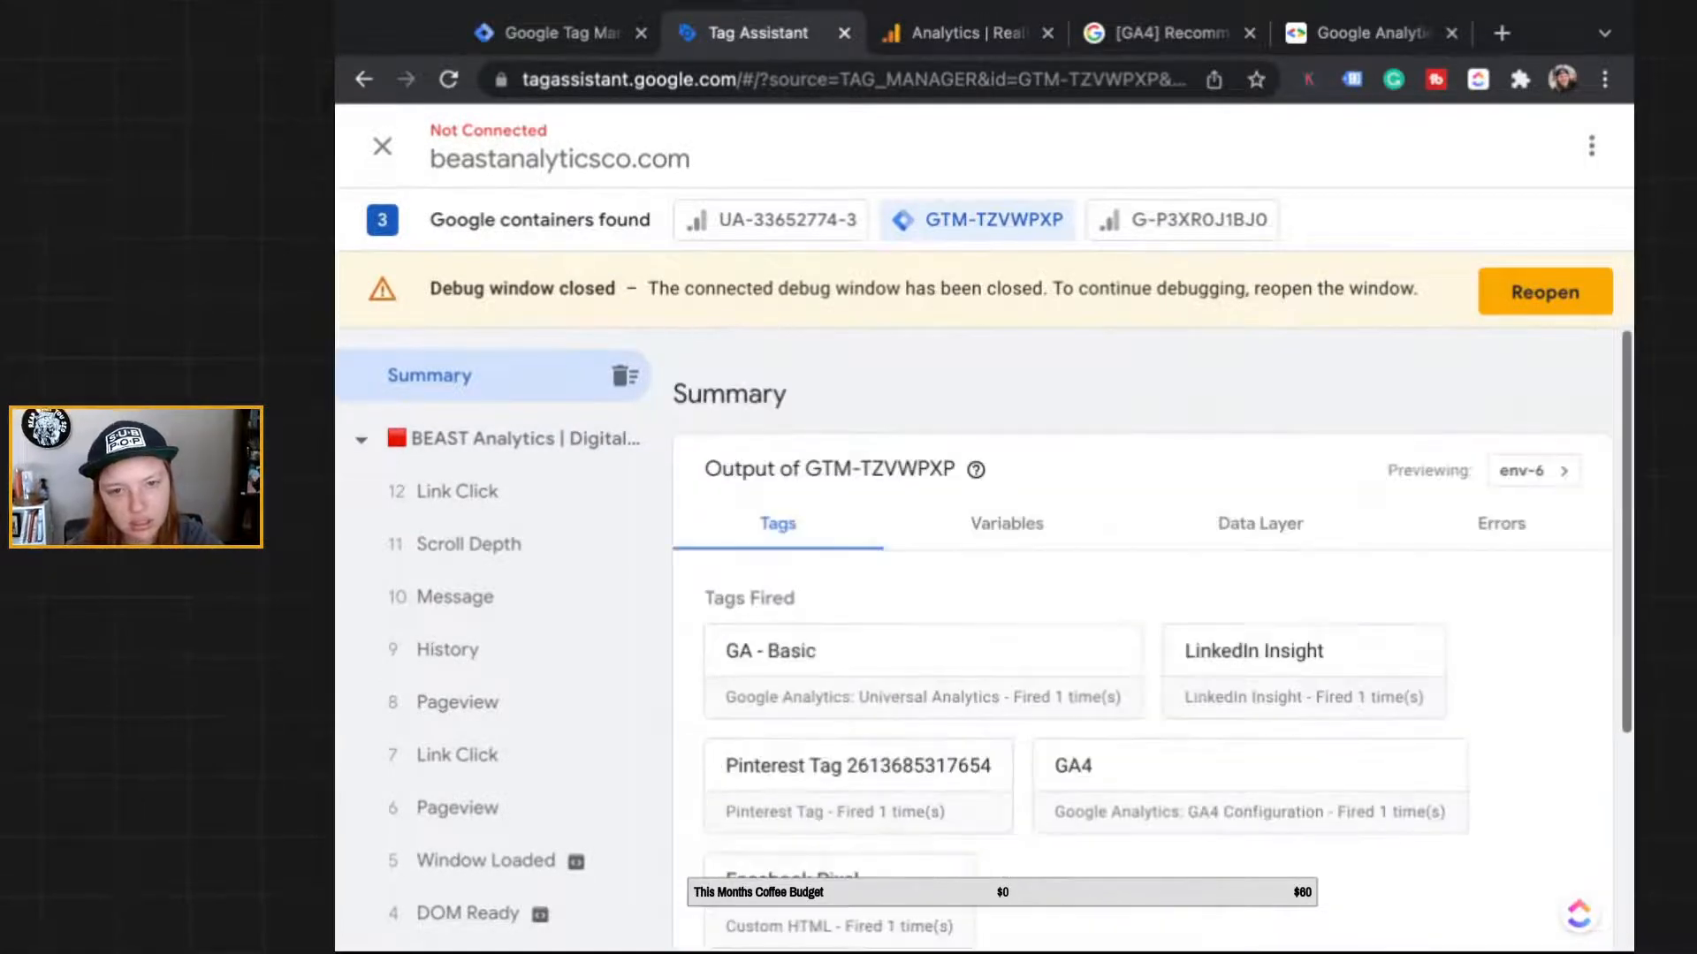
left_click(1007, 524)
left_click(1260, 524)
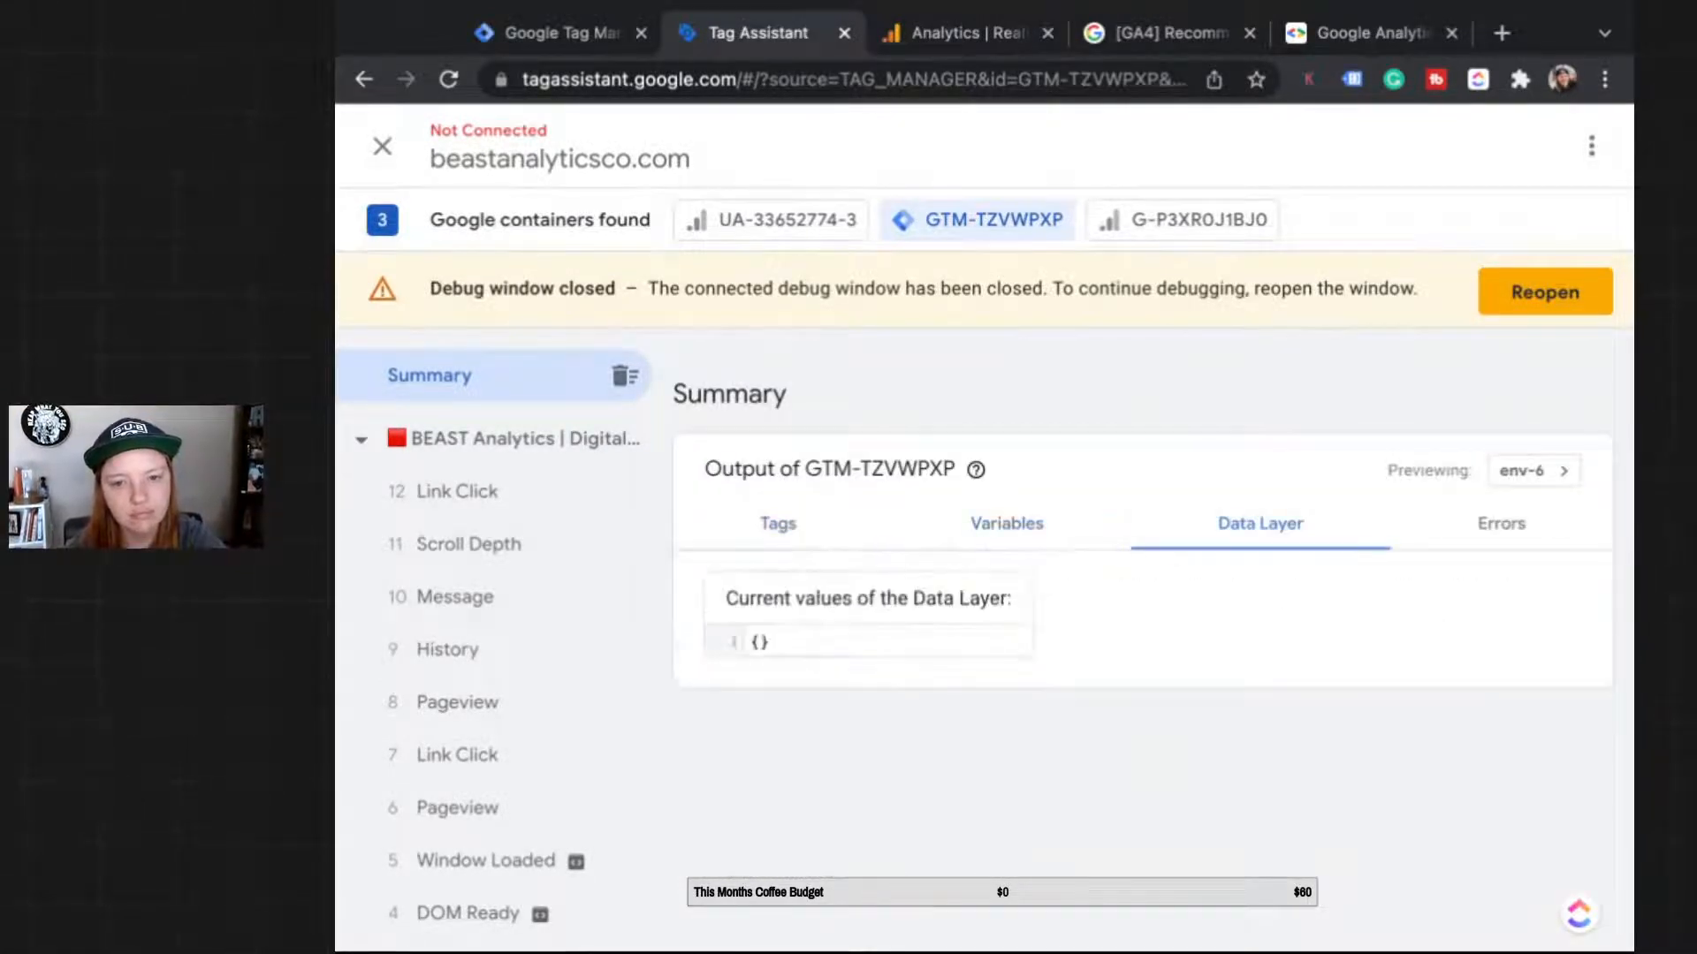
left_click(1006, 524)
key("ctrl+Tab")
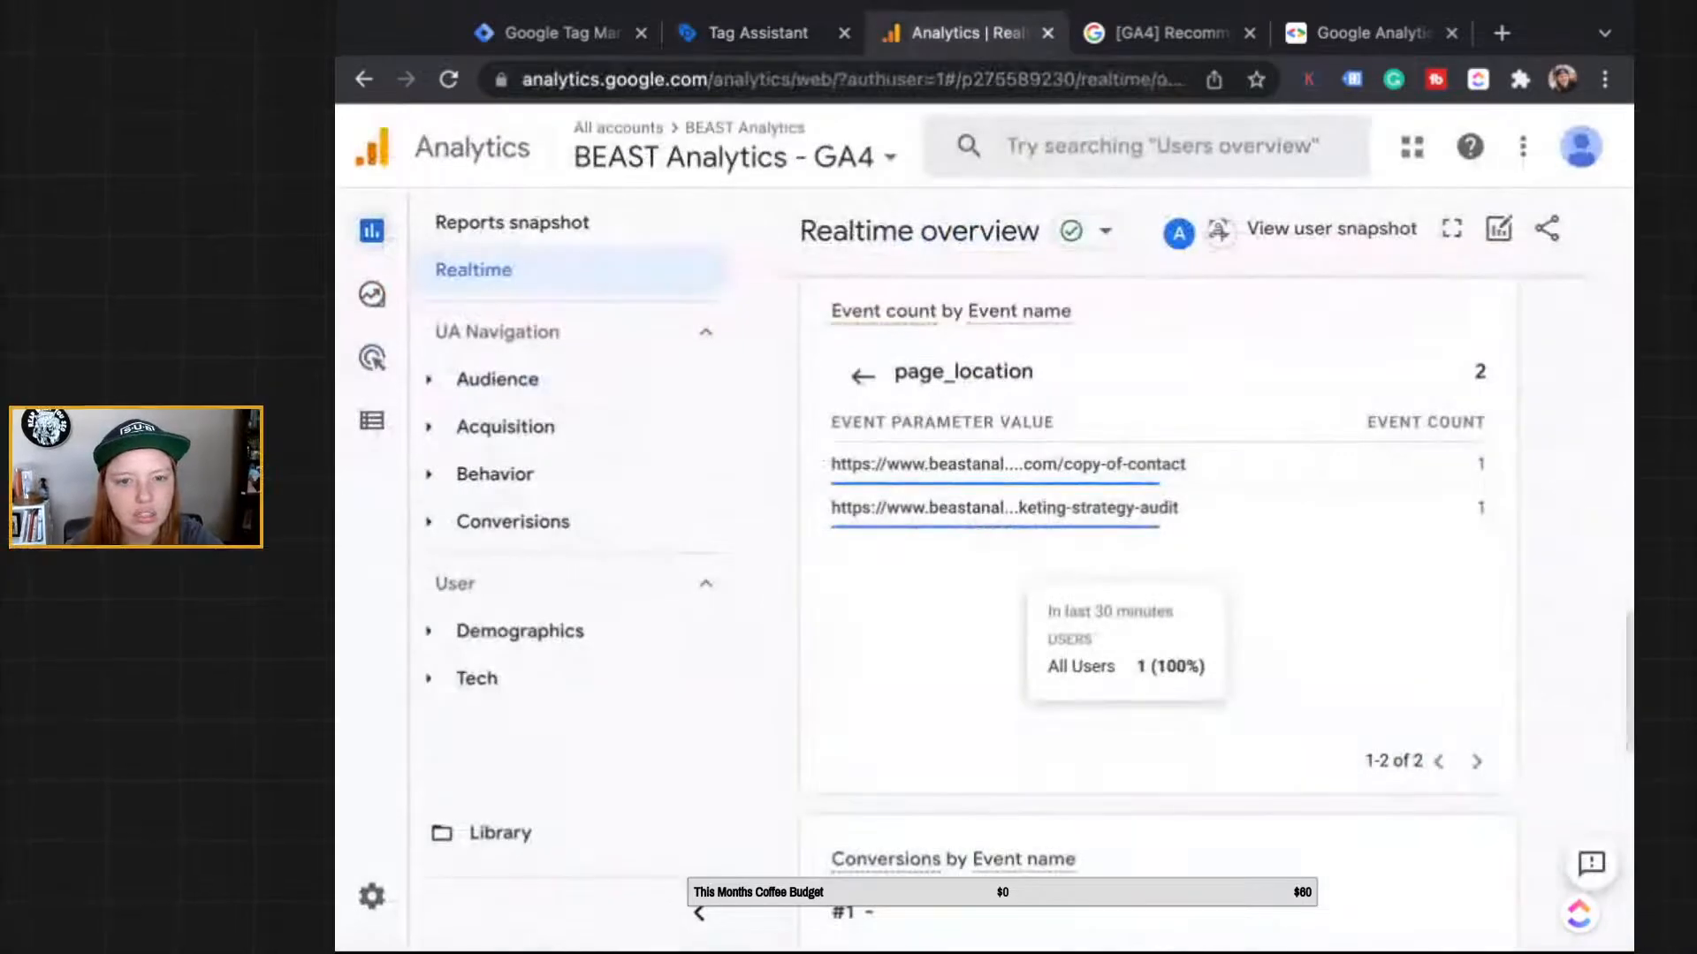
Step: Reload the Realtime report and inspect the generate_lead event's form parameter values
key("ctrl+r")
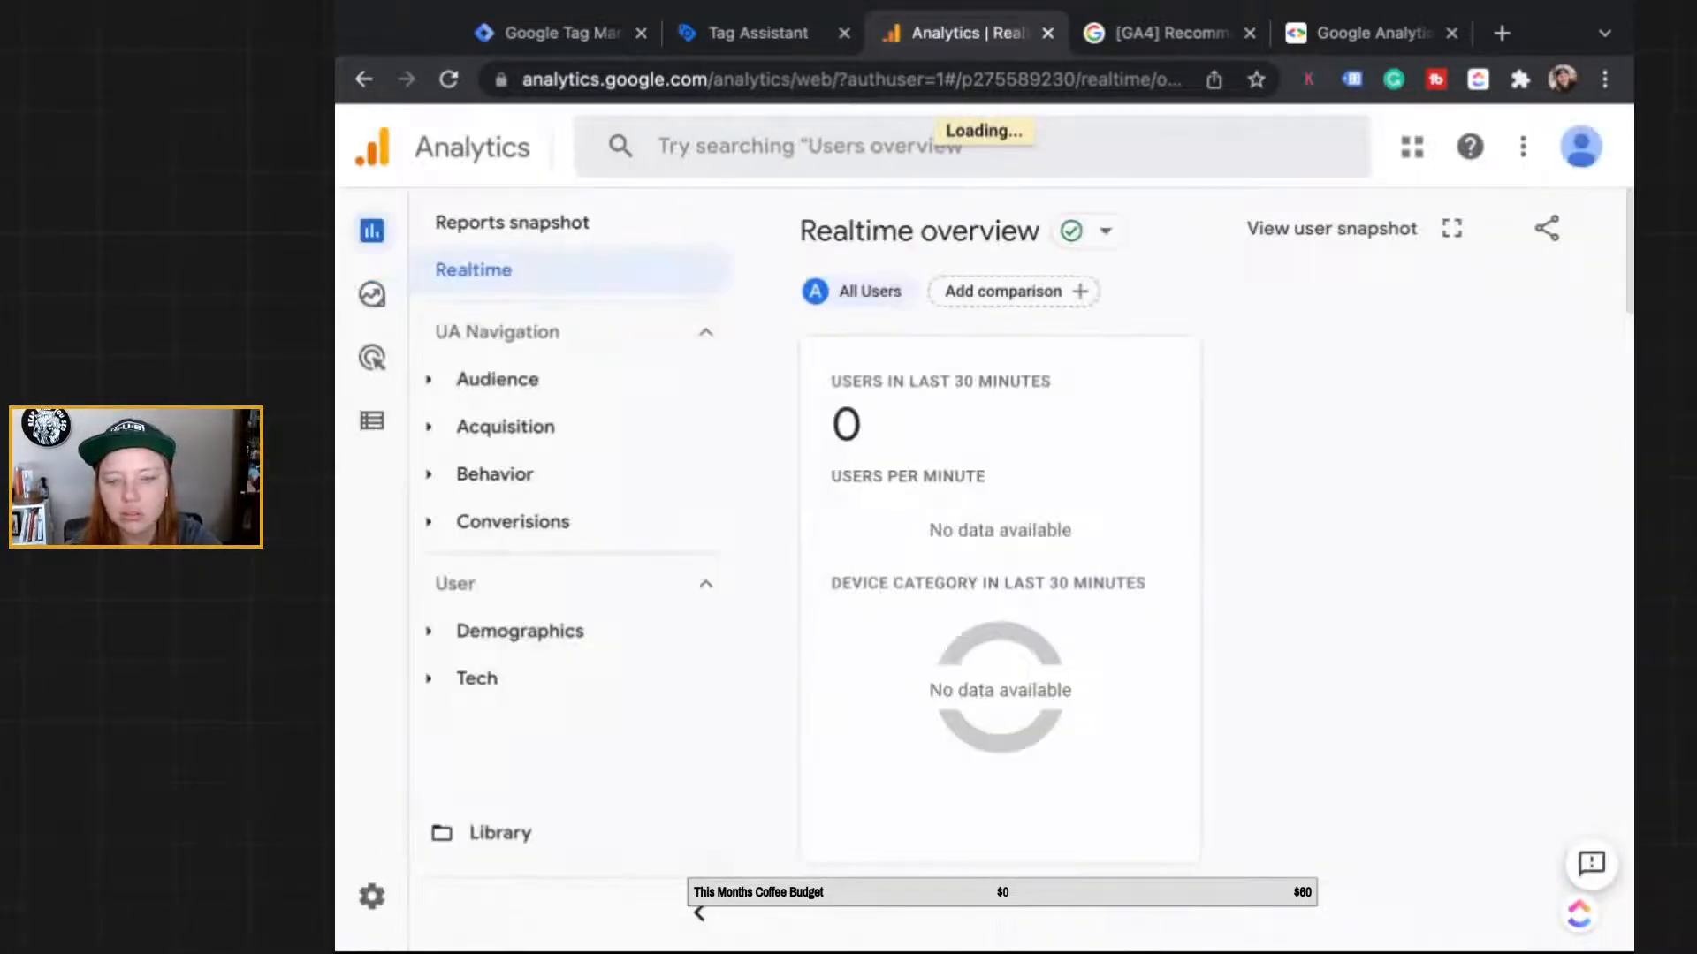
scroll(1158, 619, "down", 10)
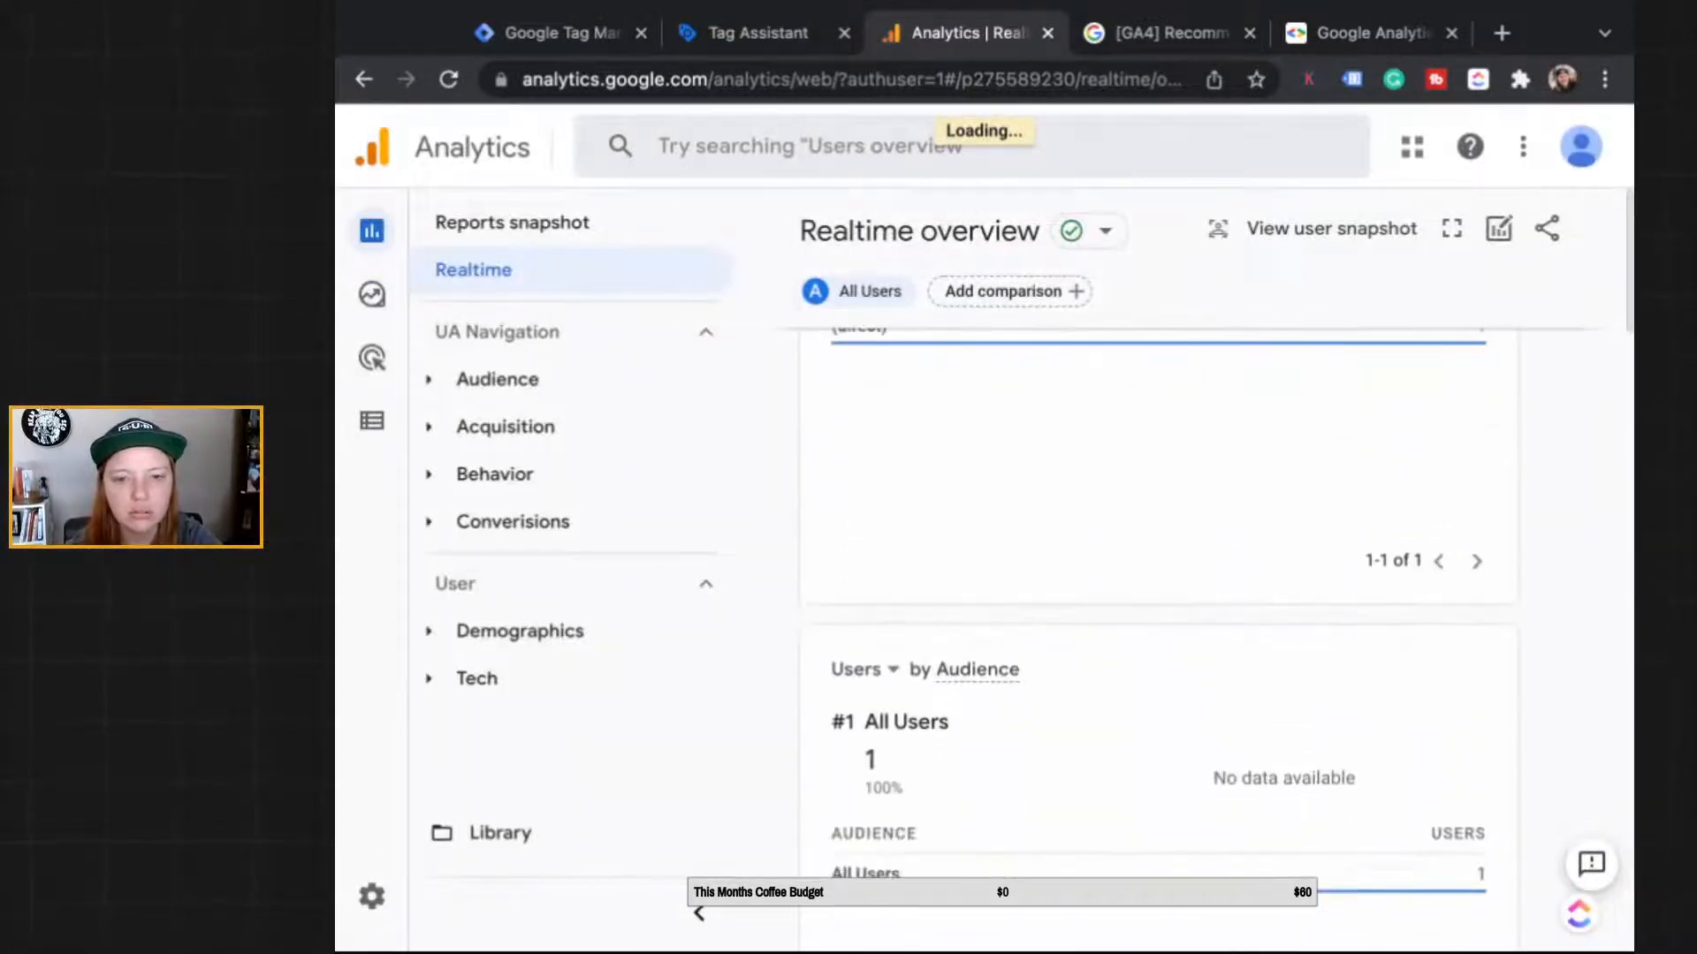
scroll(1157, 645, "down", 10)
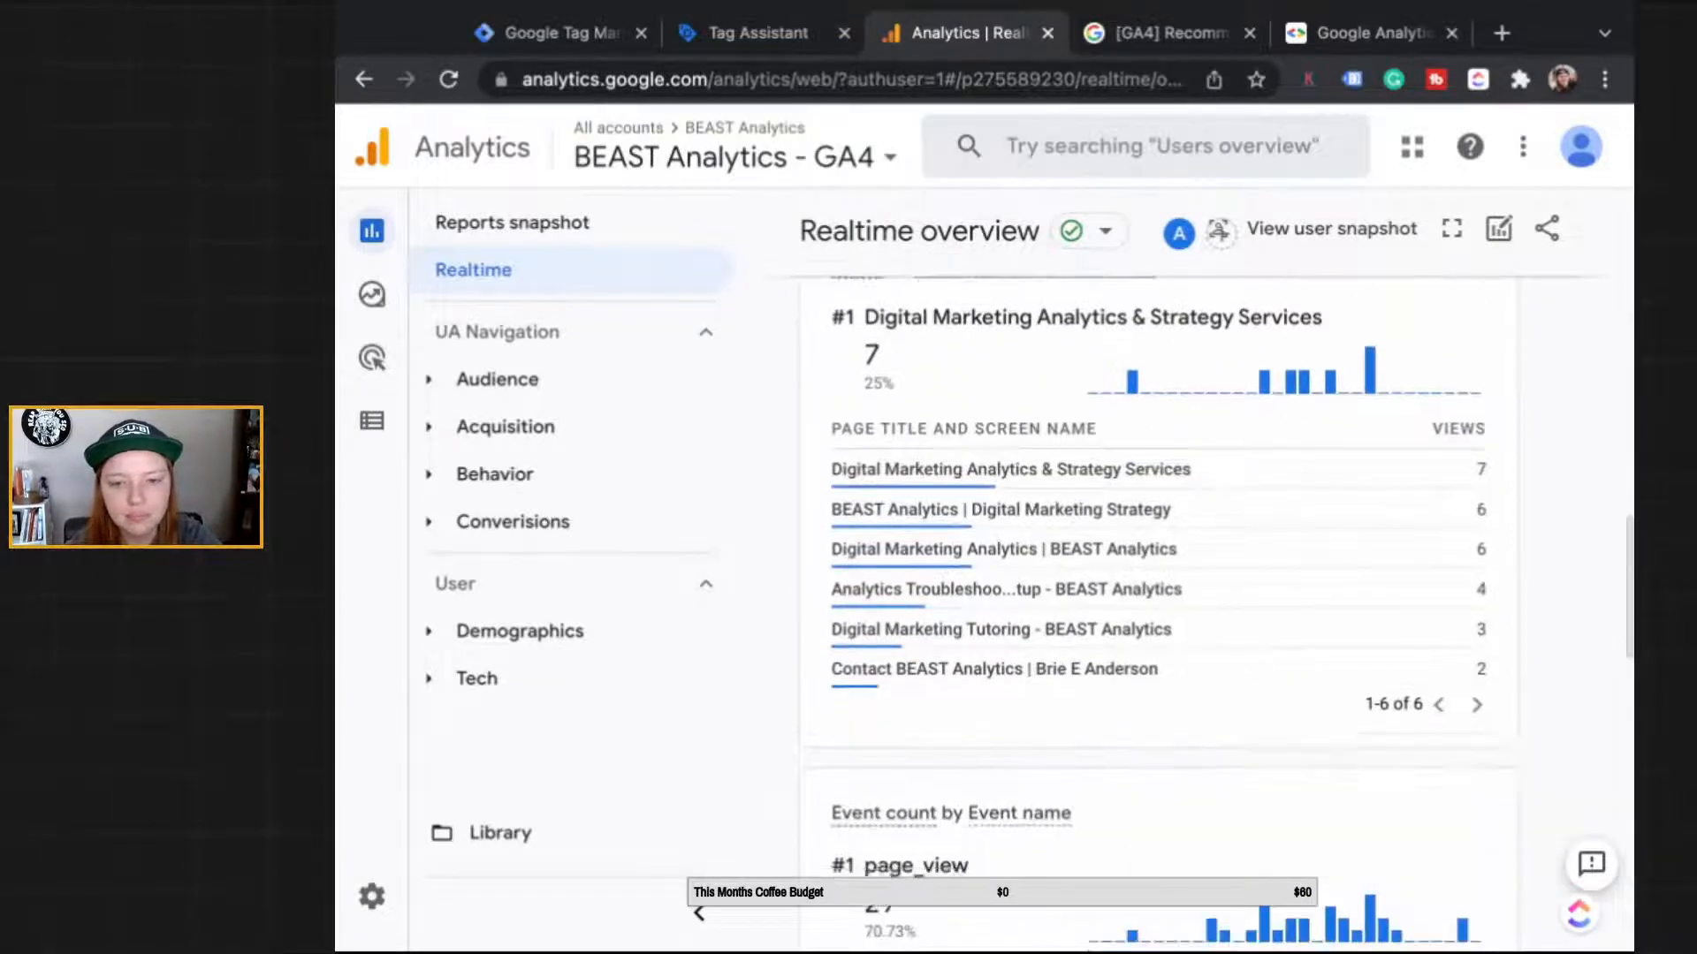
scroll(1122, 720, "down", 1)
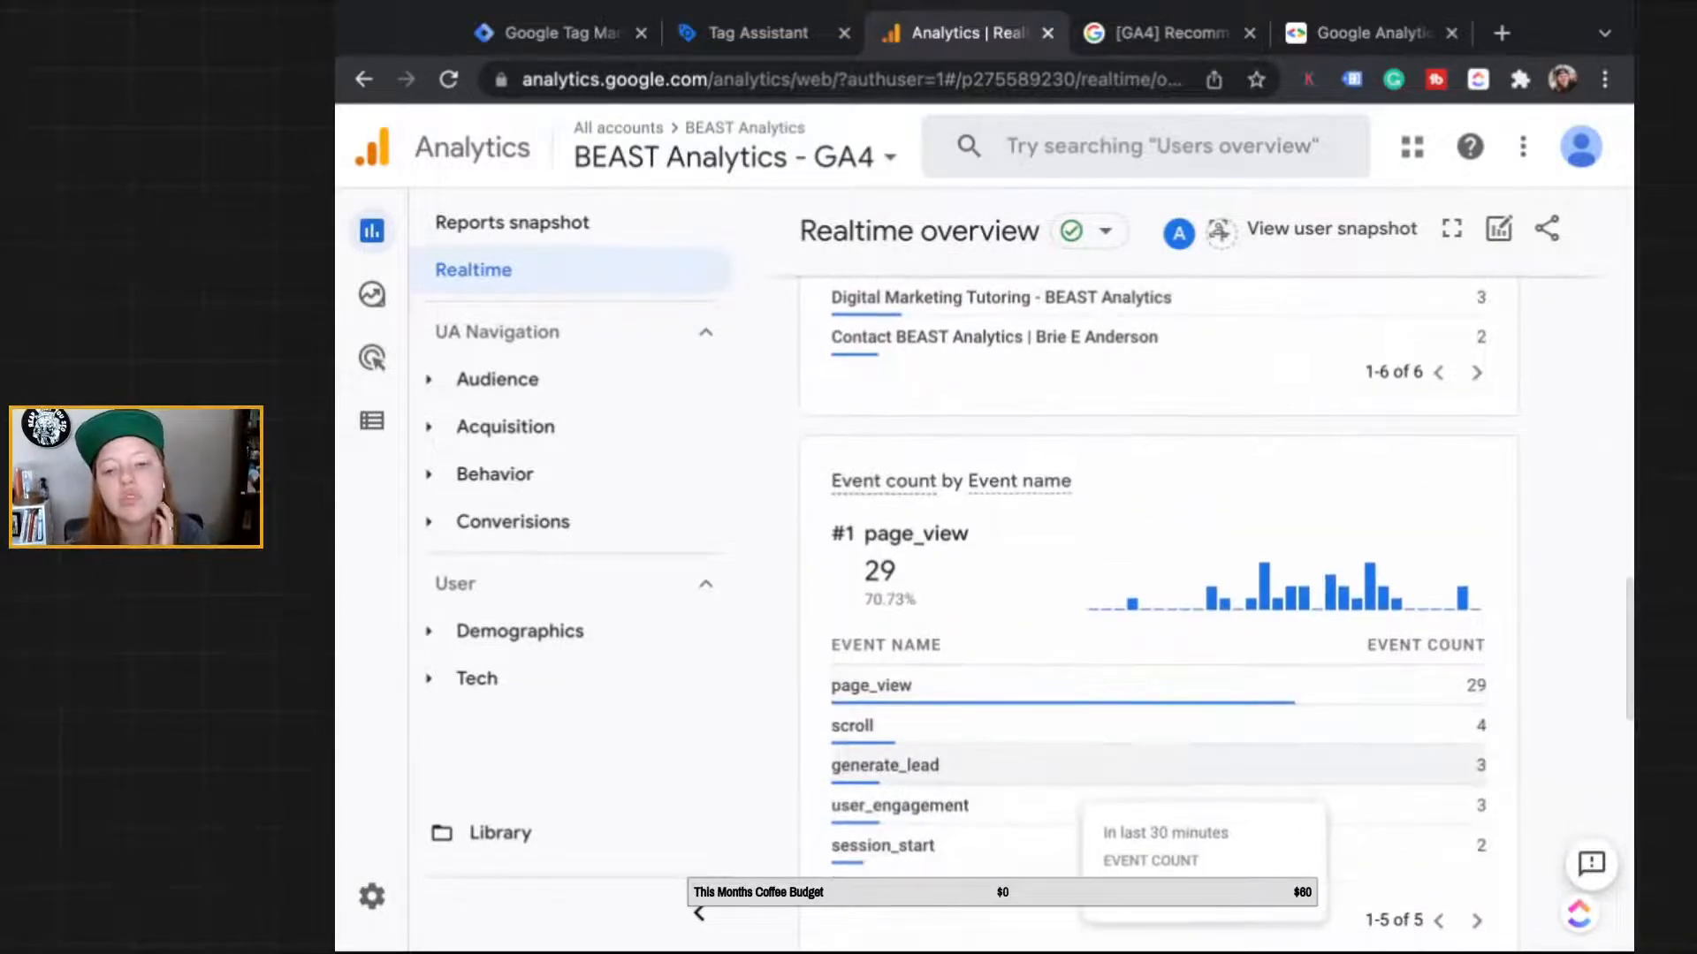
left_click(1073, 767)
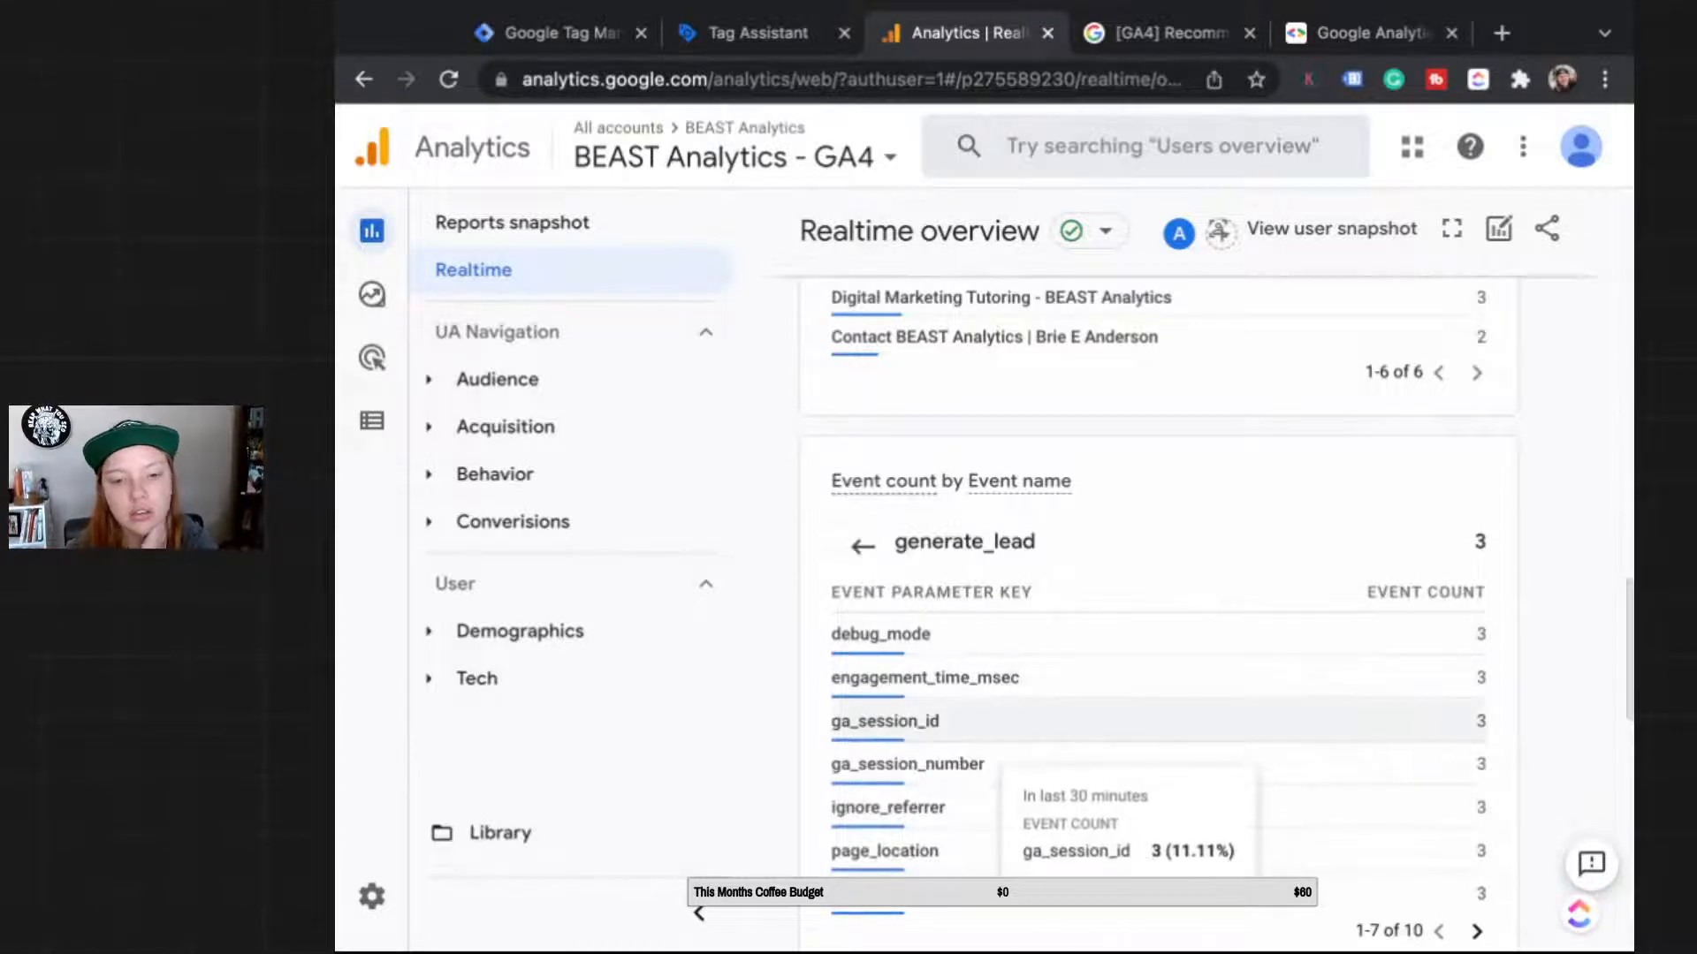
scroll(1149, 725, "down", 1)
left_click(1476, 894)
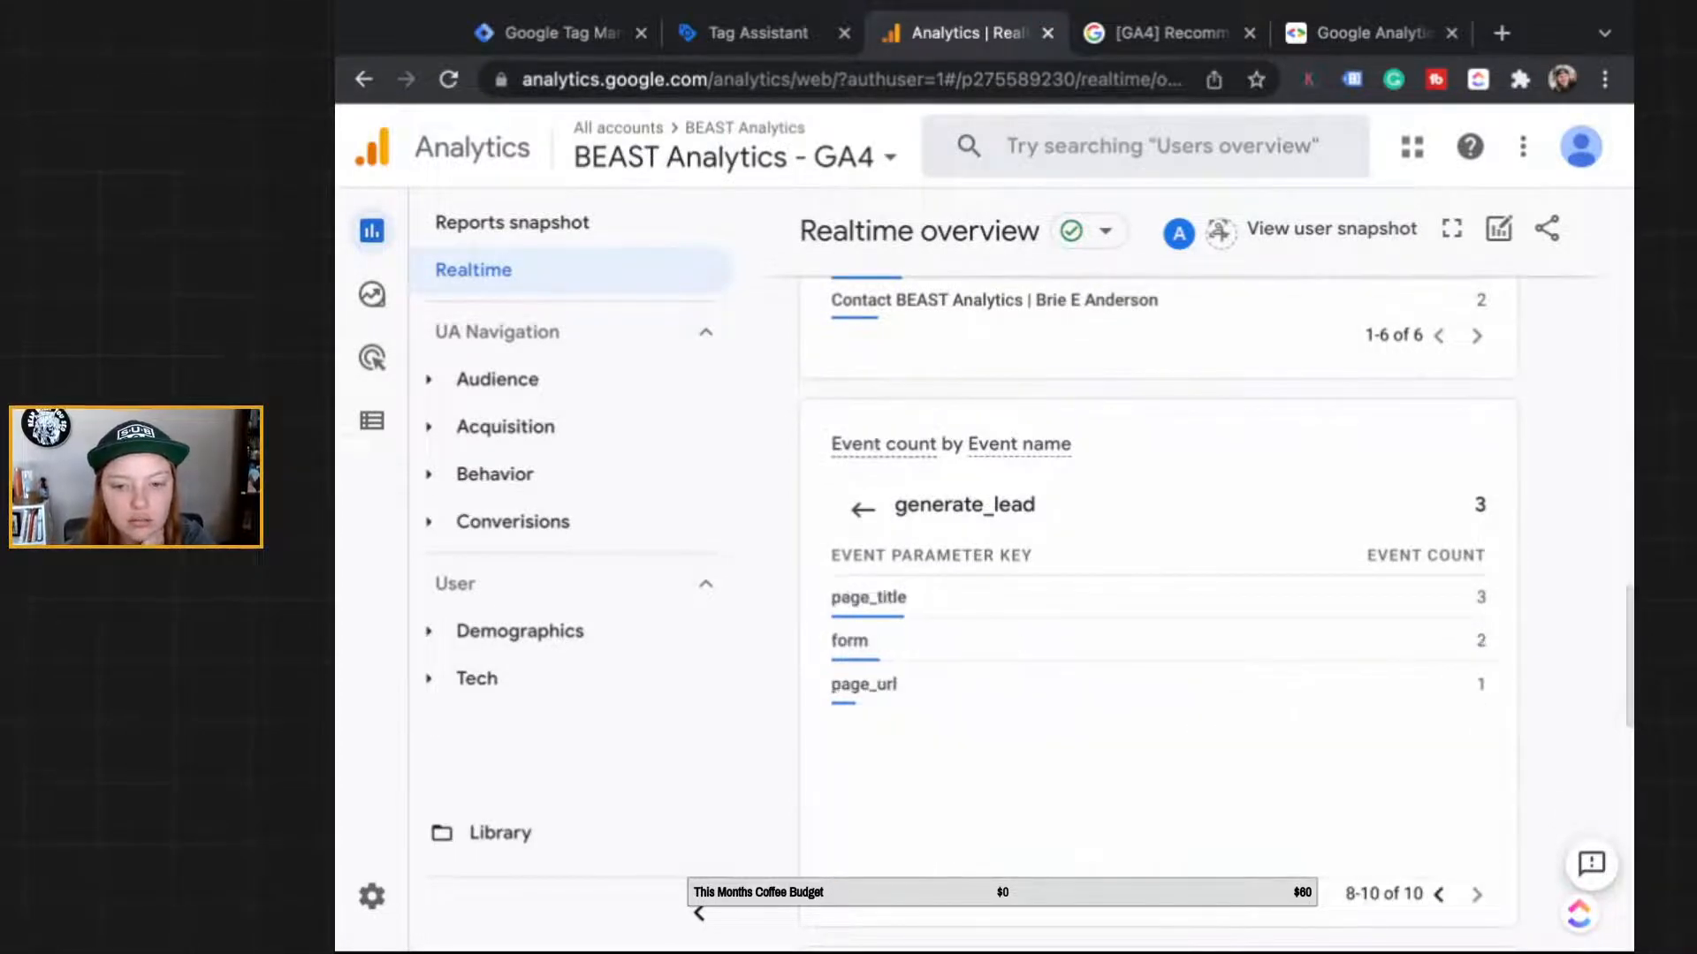
left_click(1237, 642)
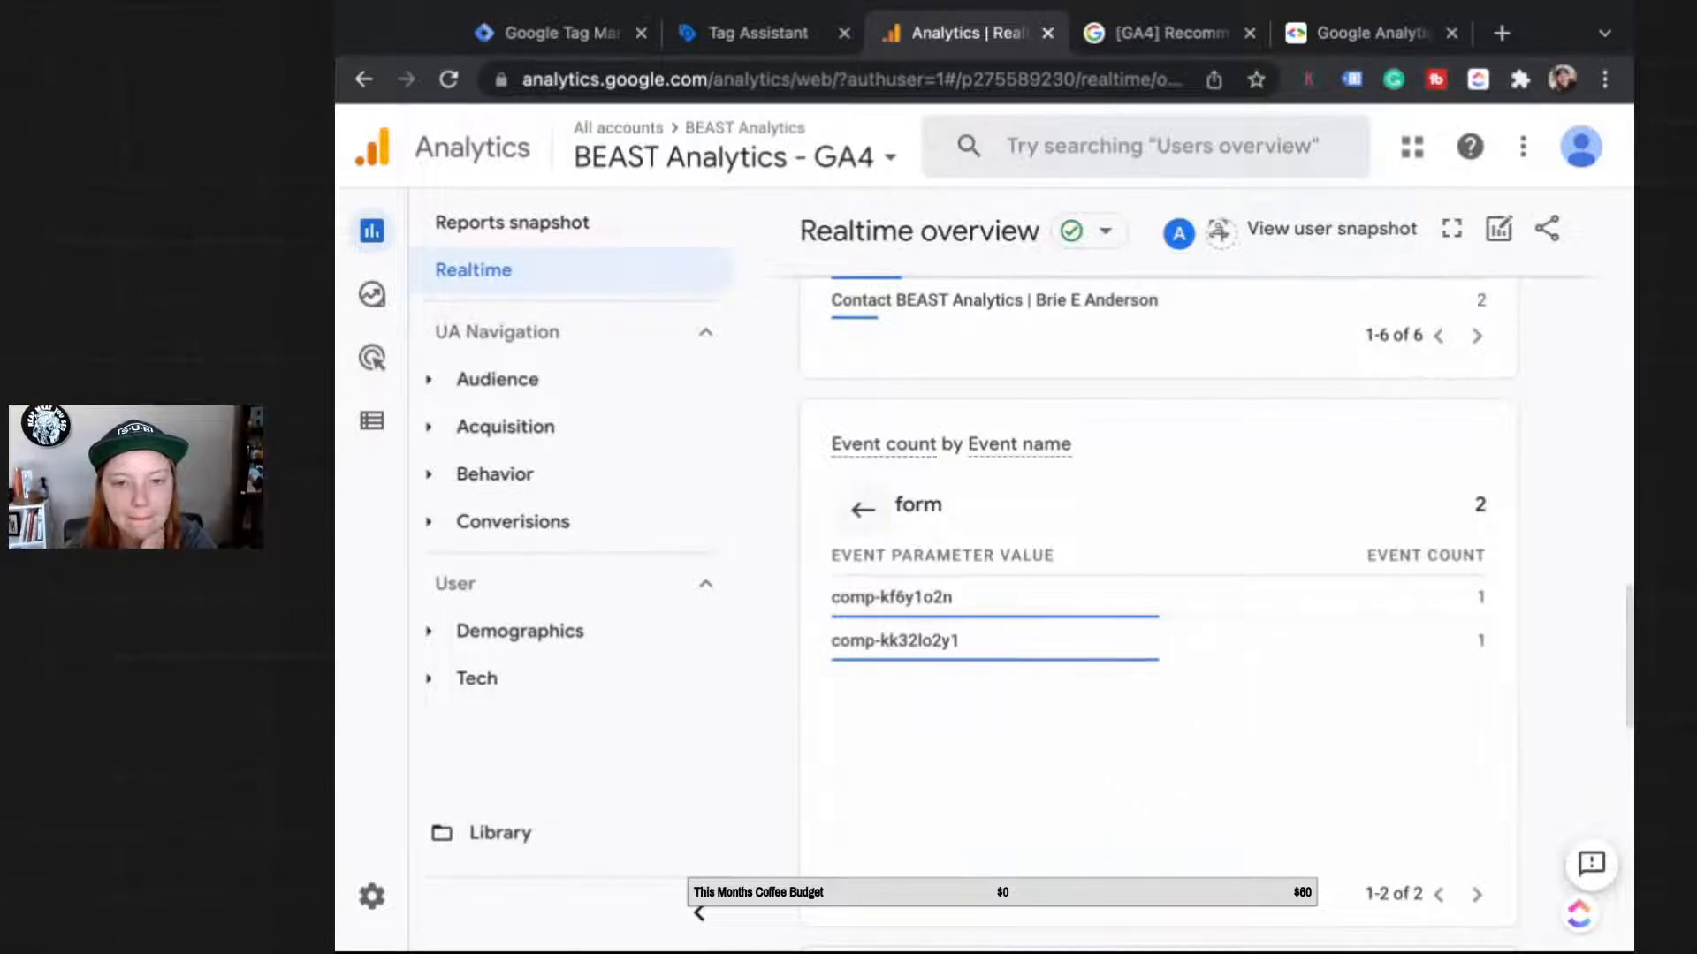
left_click(861, 509)
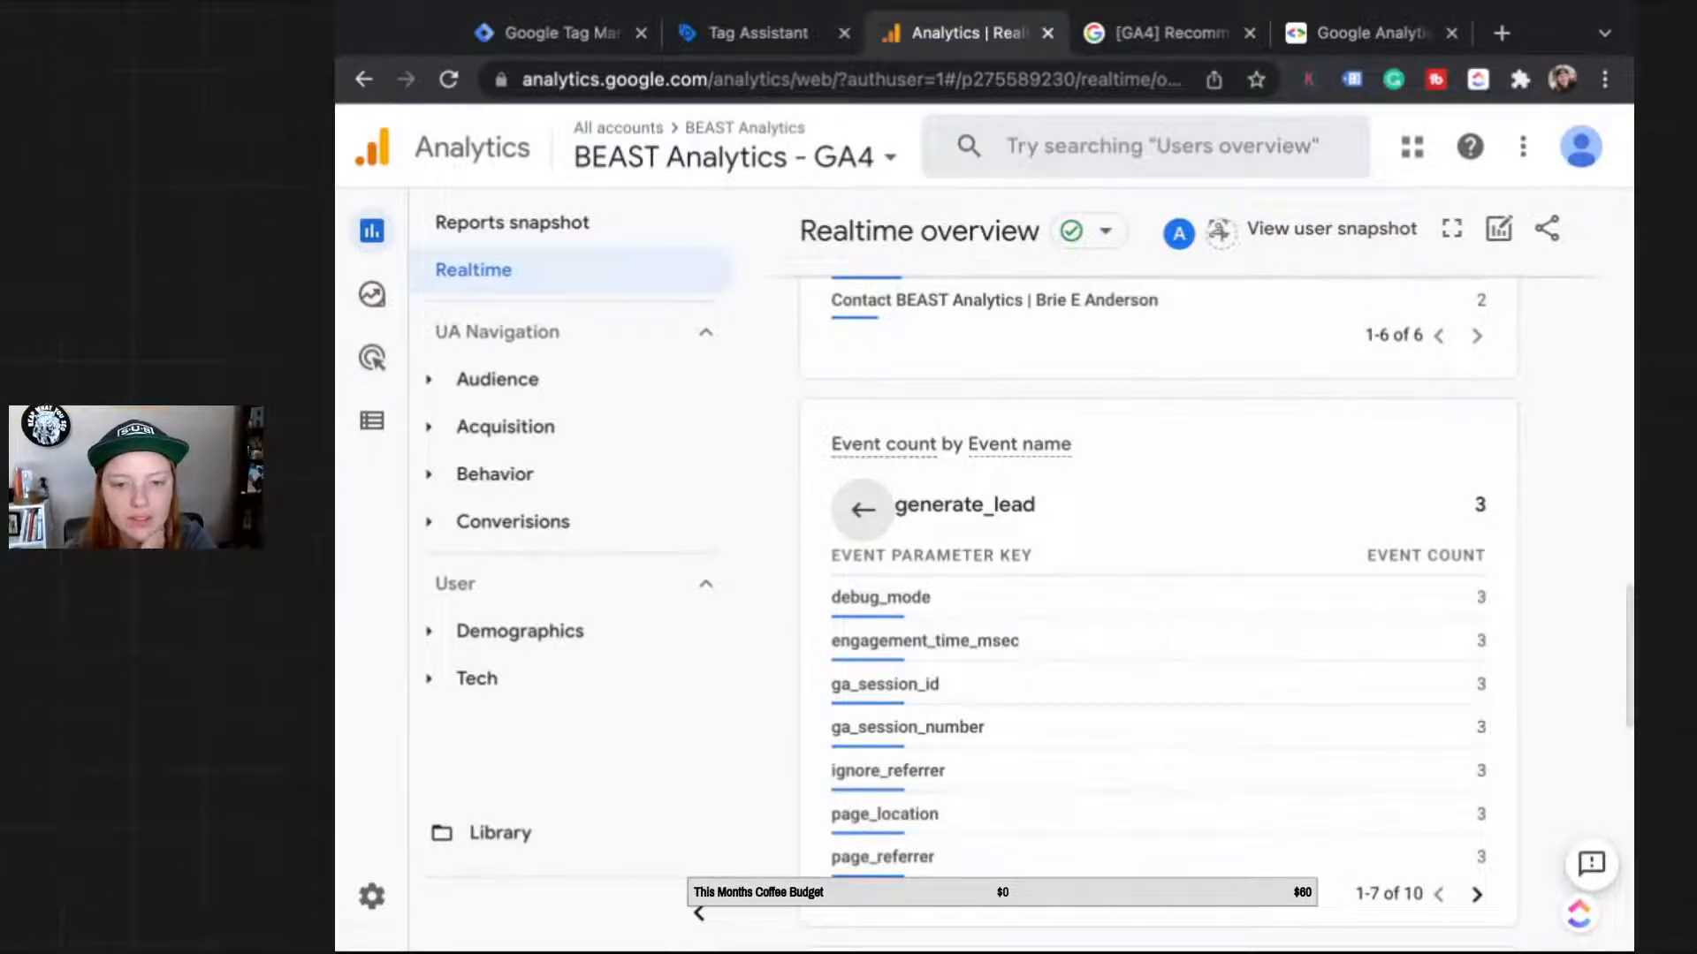
Step: Check which page URL sent generate_lead, then go back to the Tag Assistant session
left_click(861, 509)
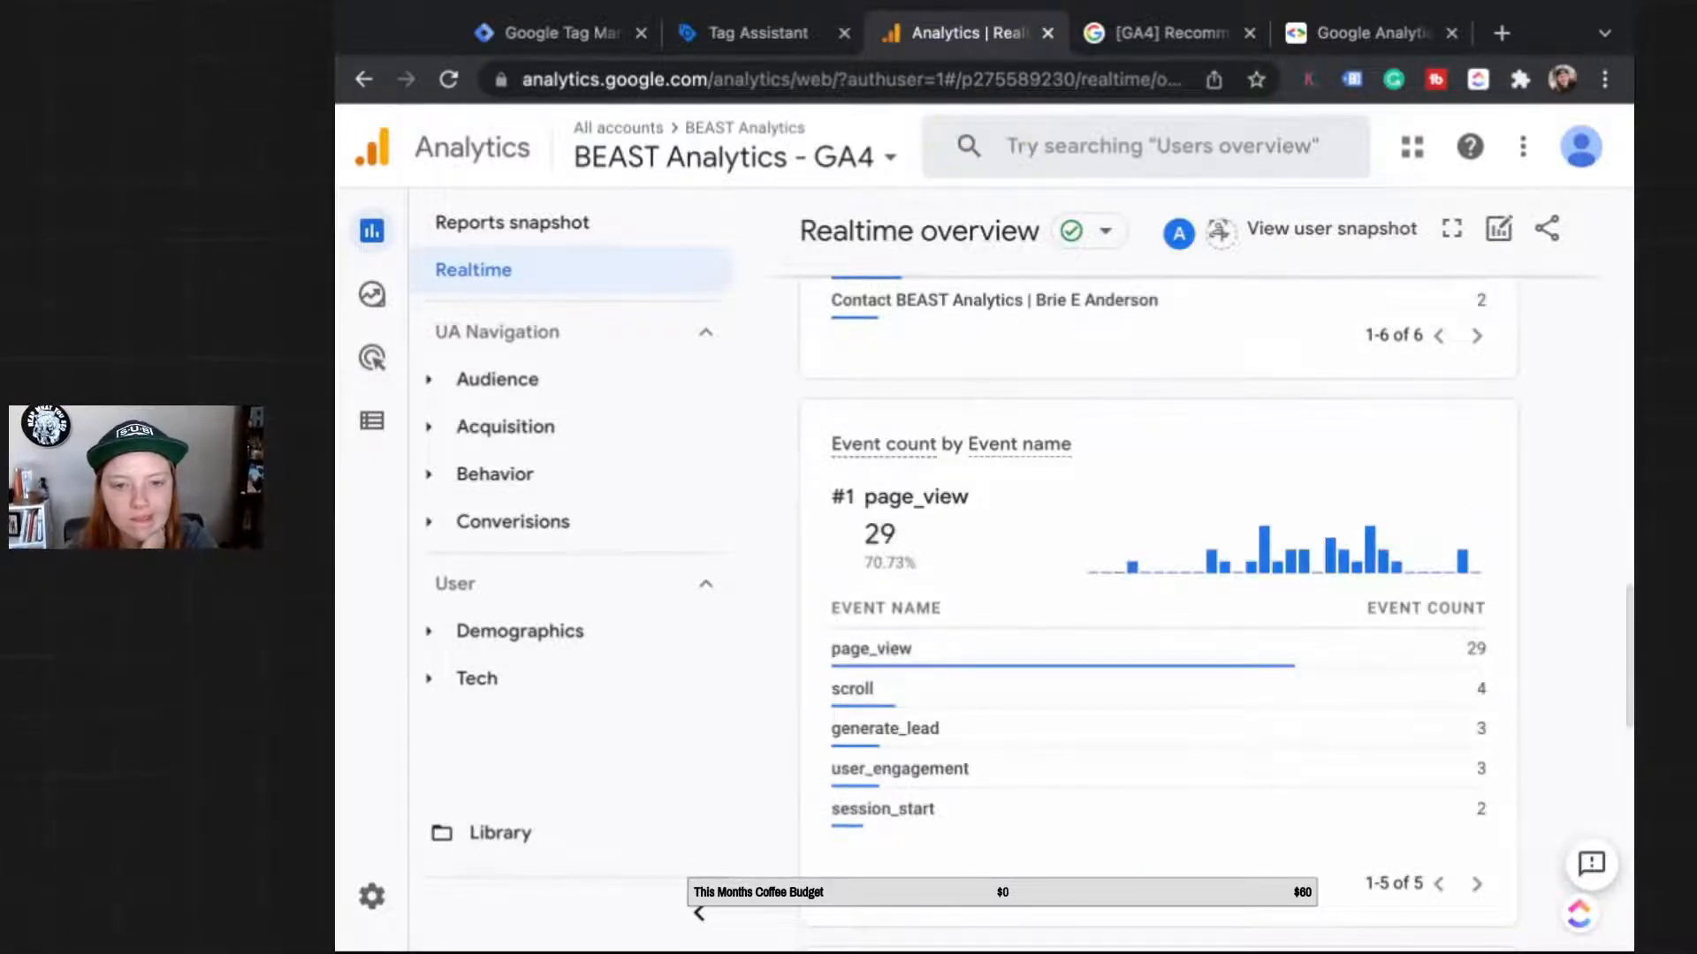
left_click(972, 732)
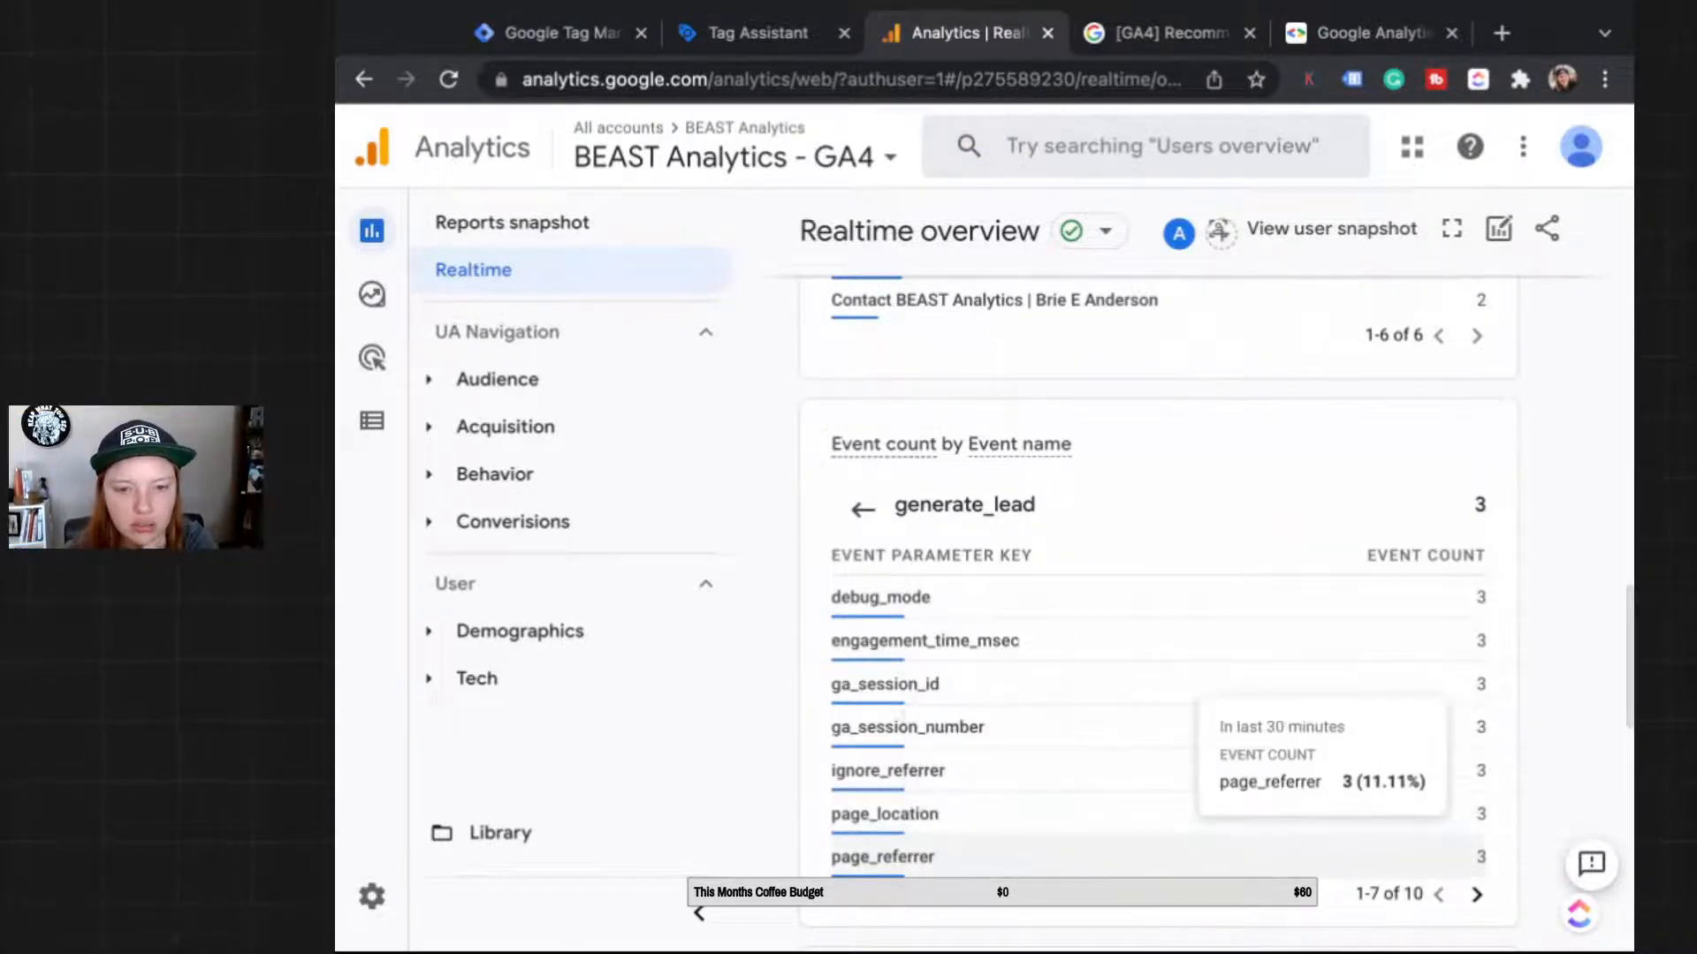
left_click(1475, 894)
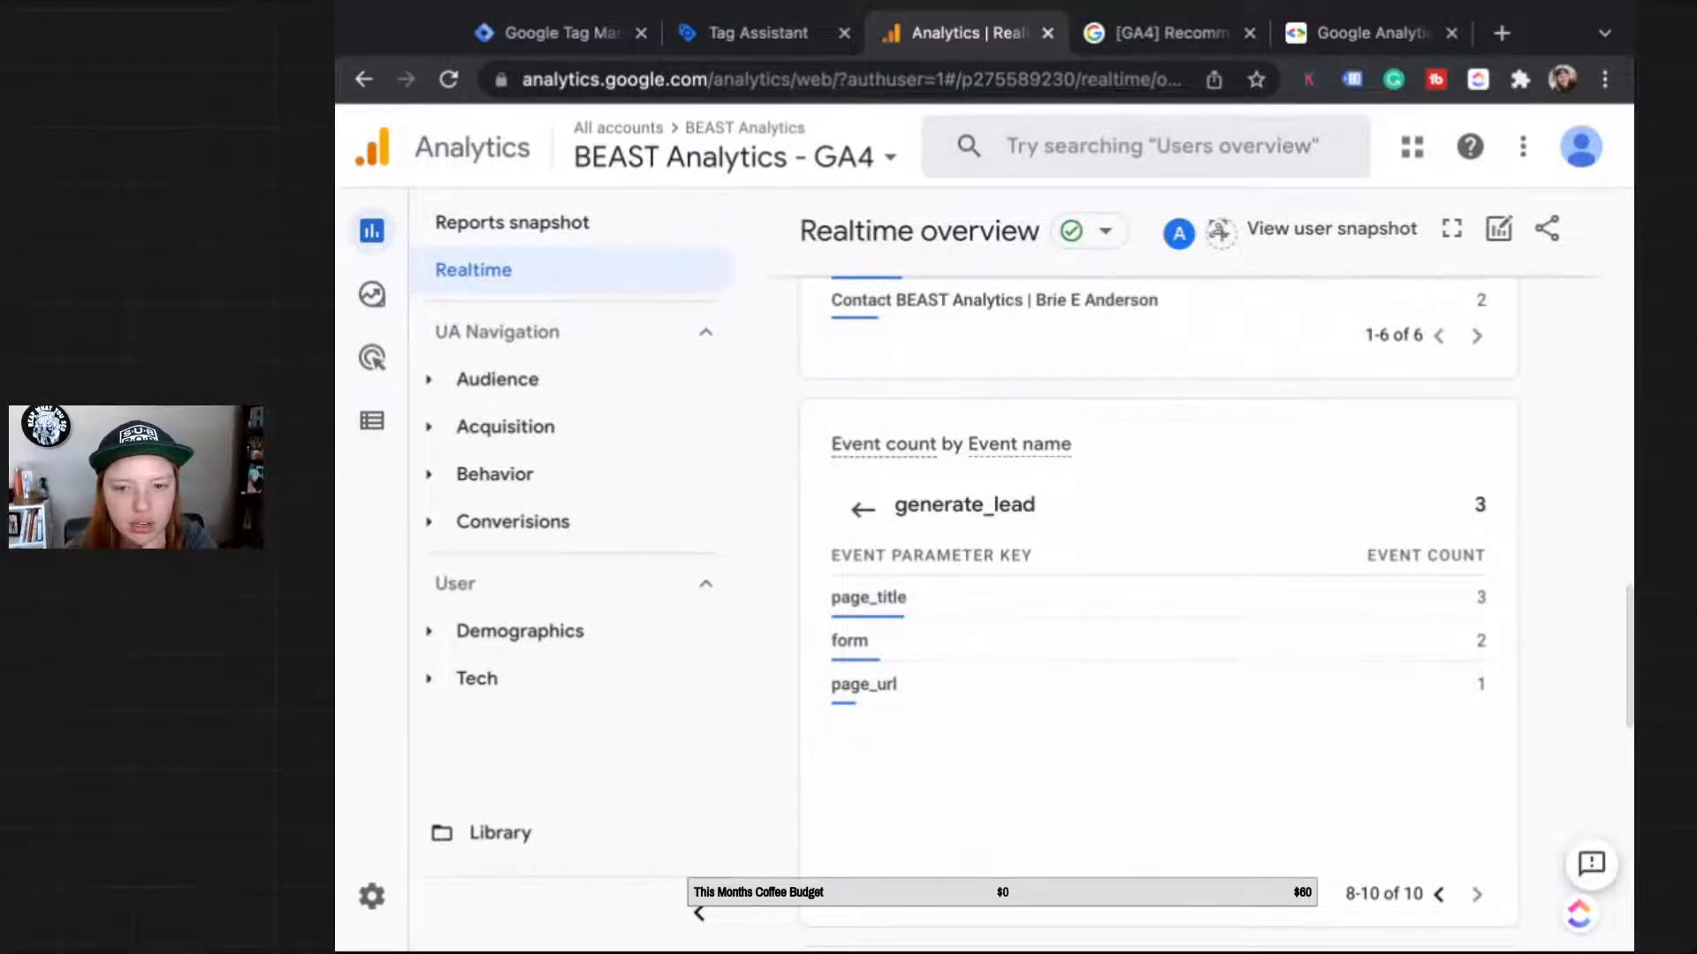
left_click(1237, 684)
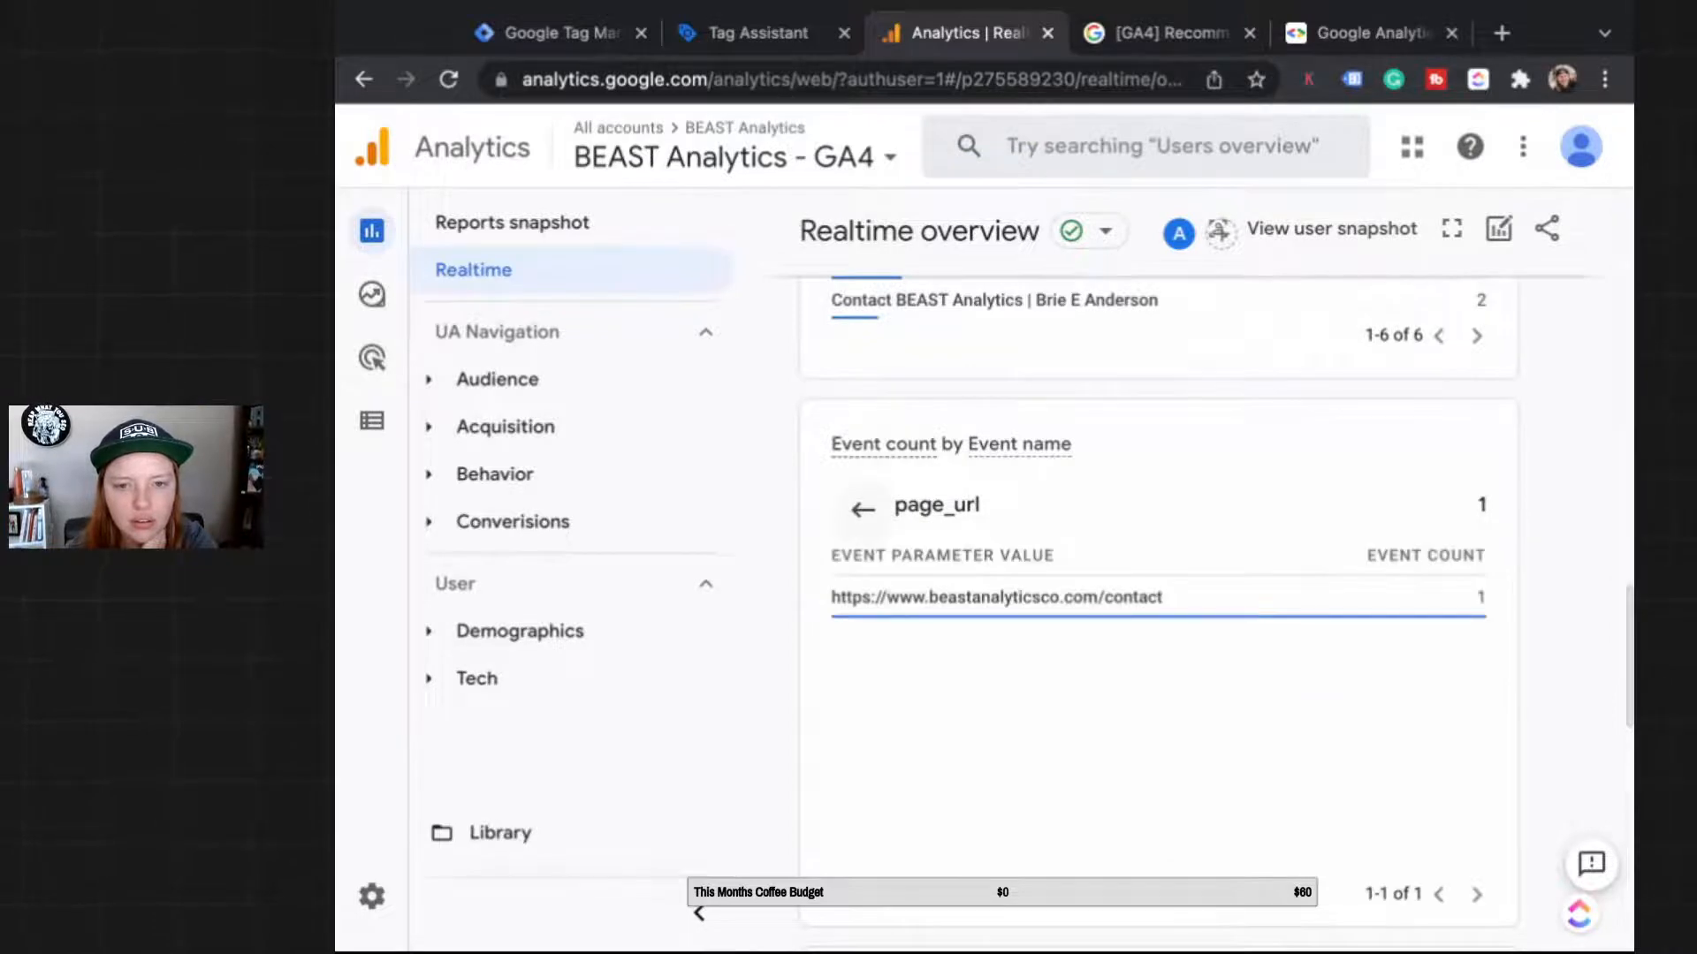
left_click(864, 509)
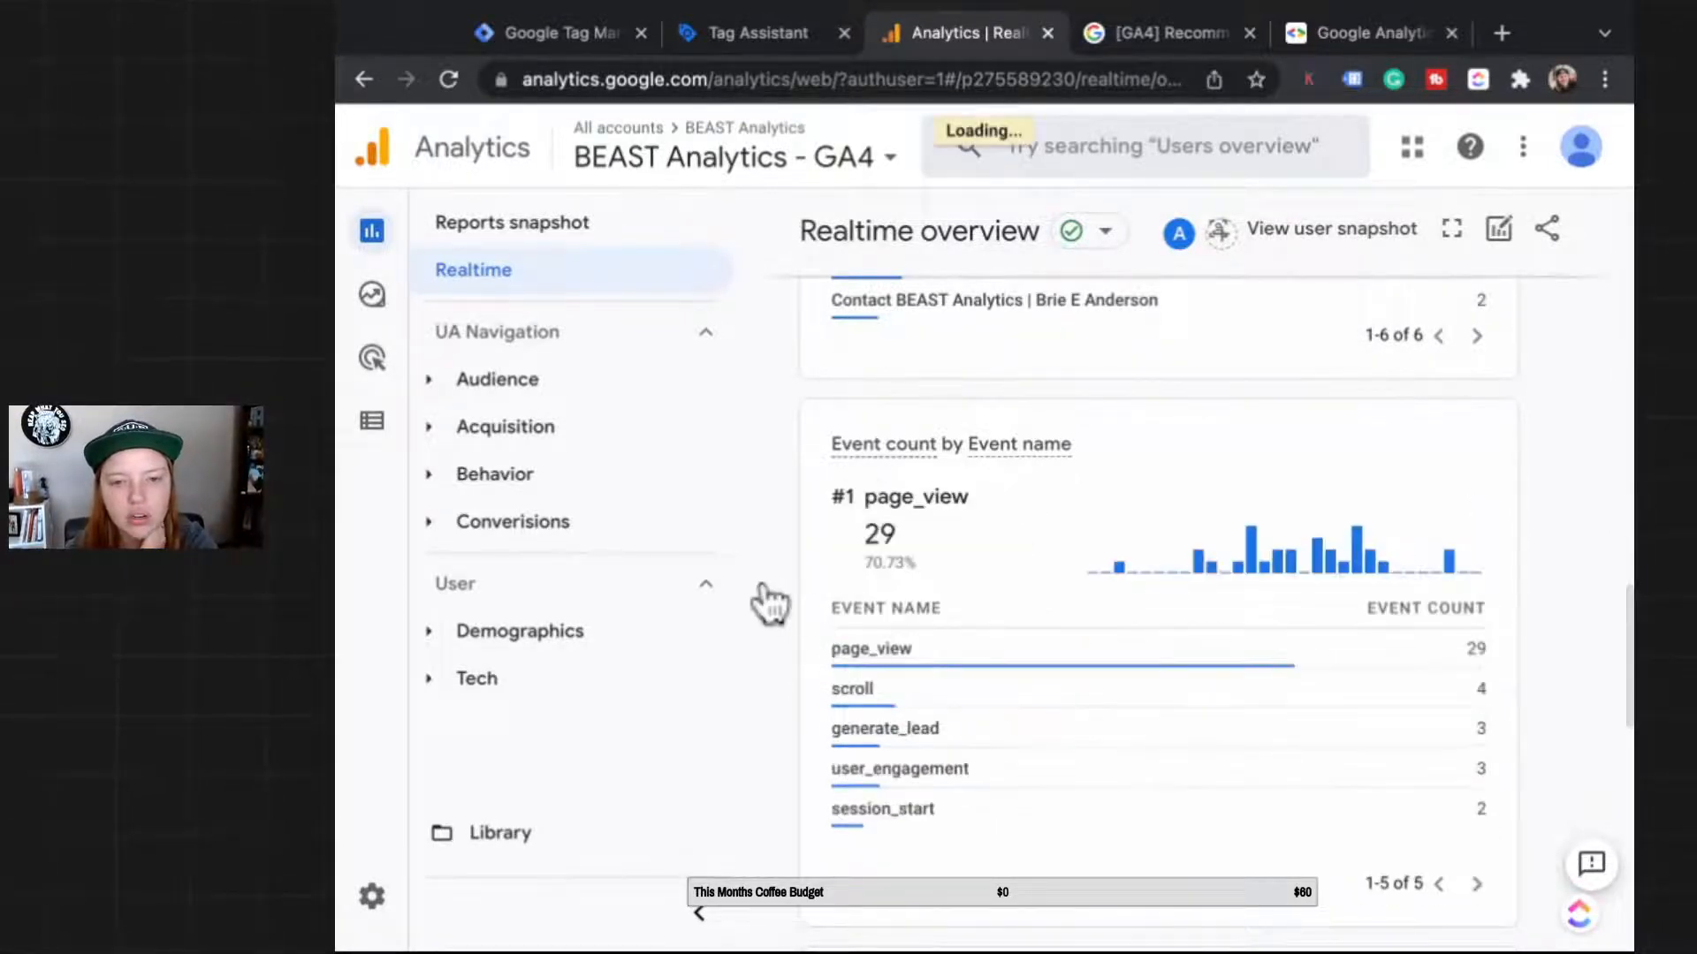
scroll(769, 605, "up", 6)
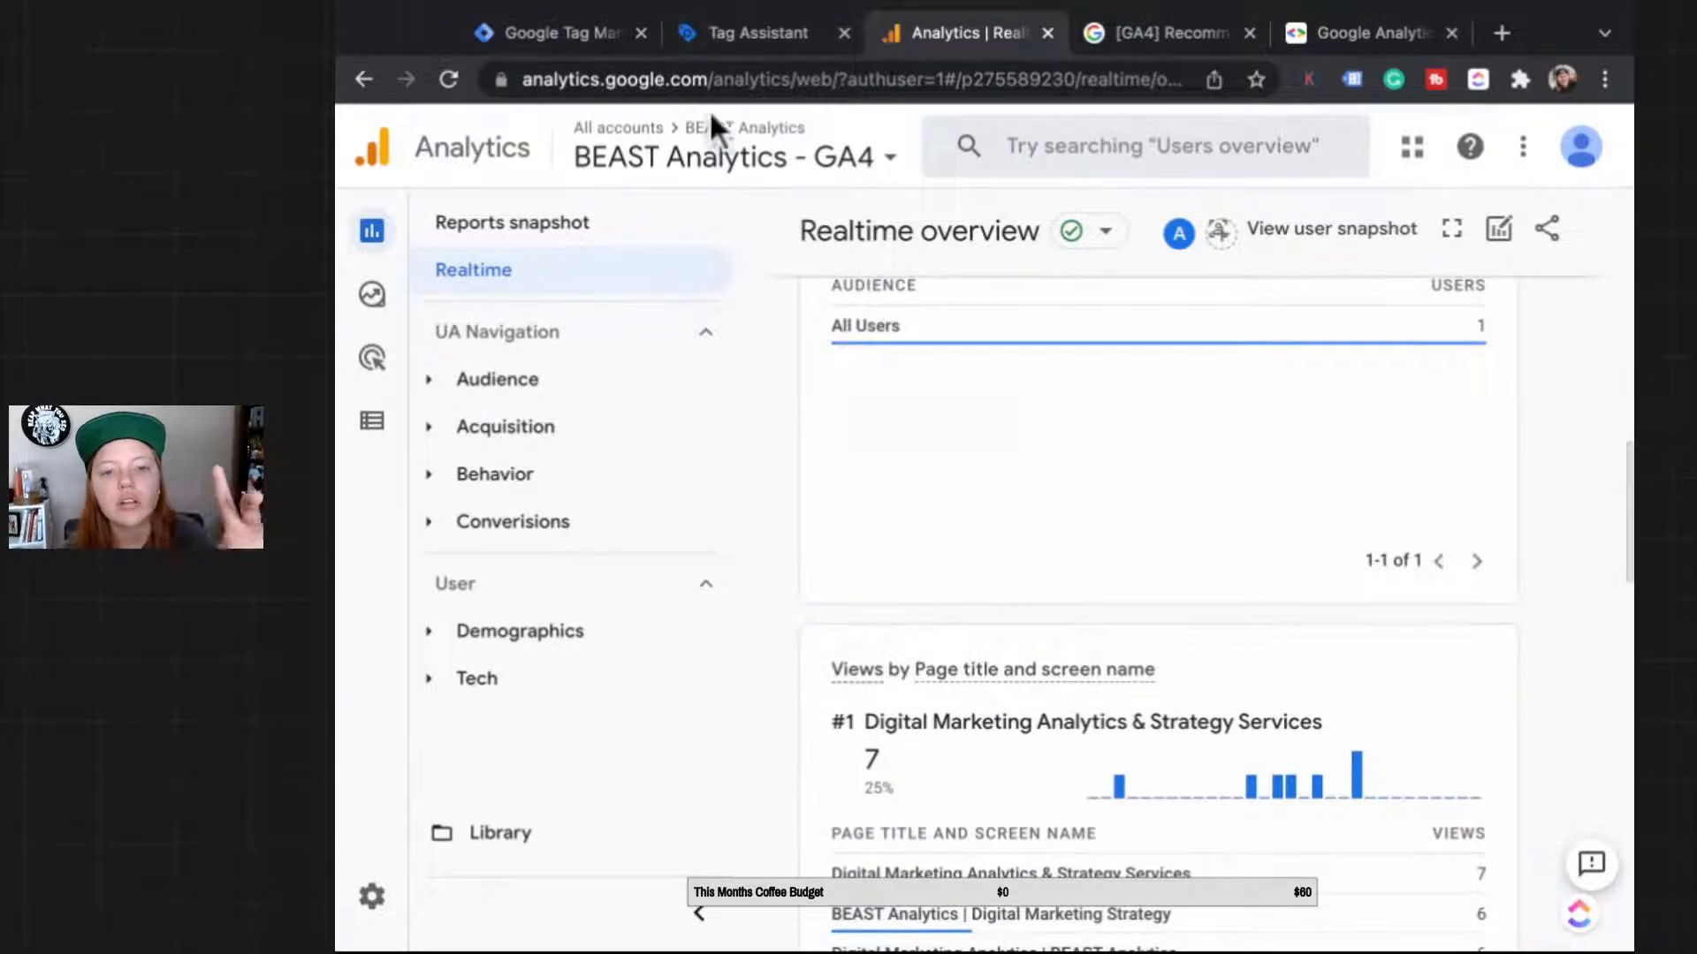
scroll(696, 179, "up", 6)
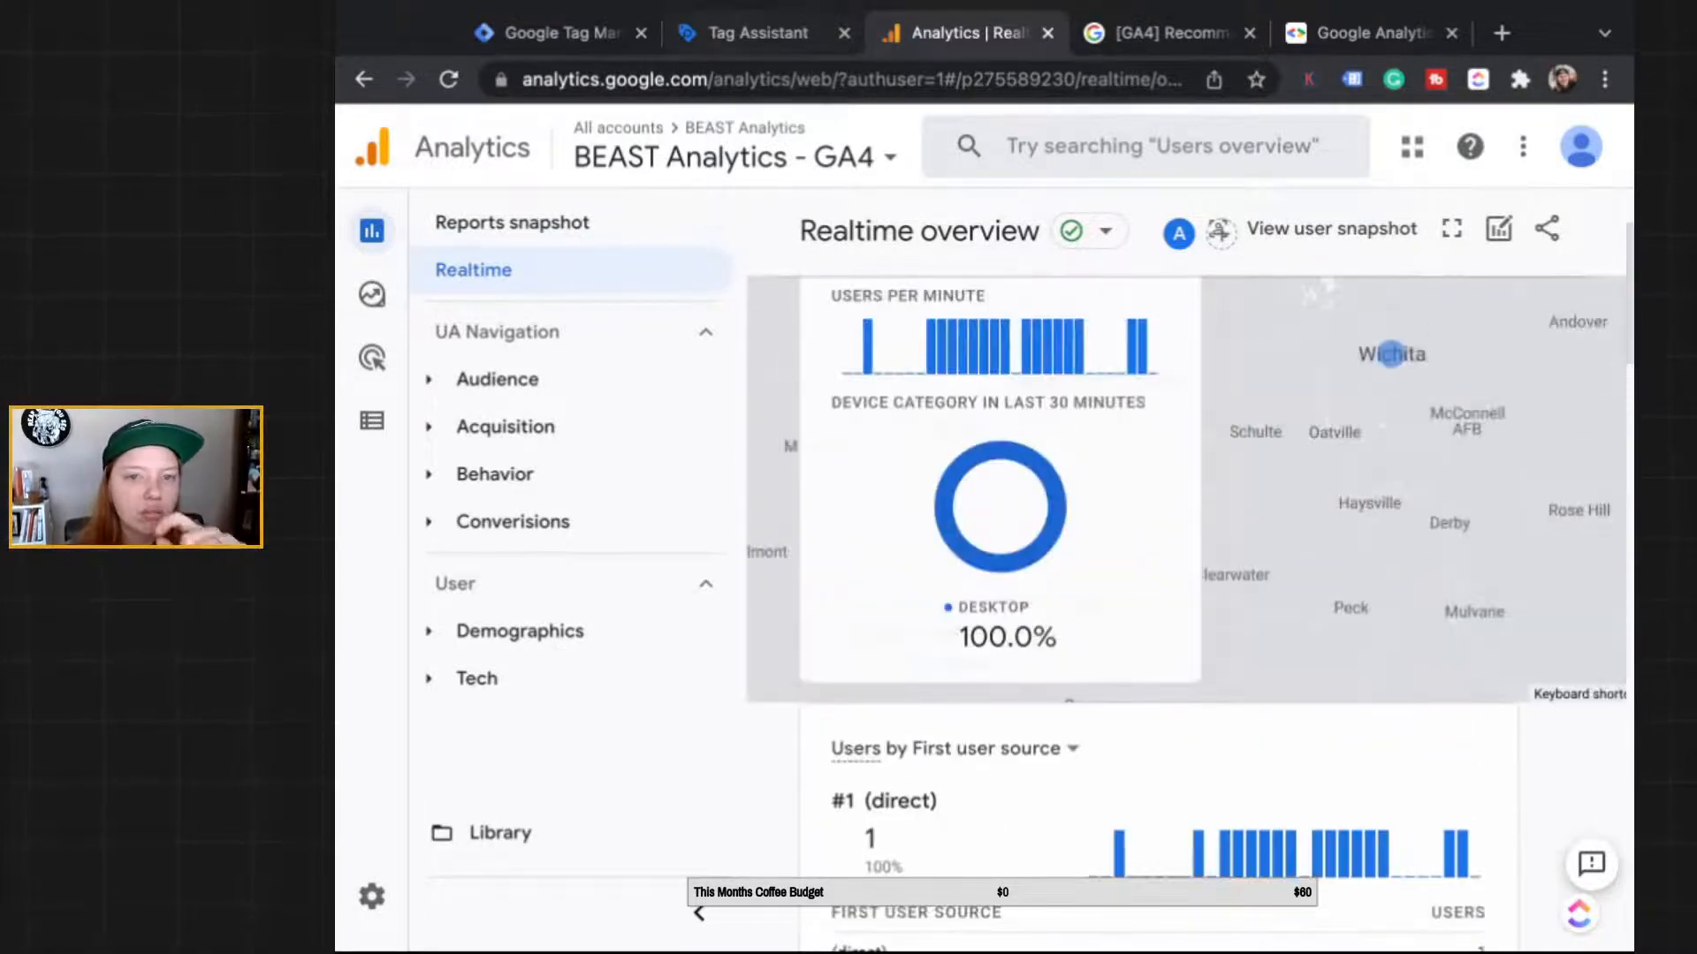
left_click(749, 34)
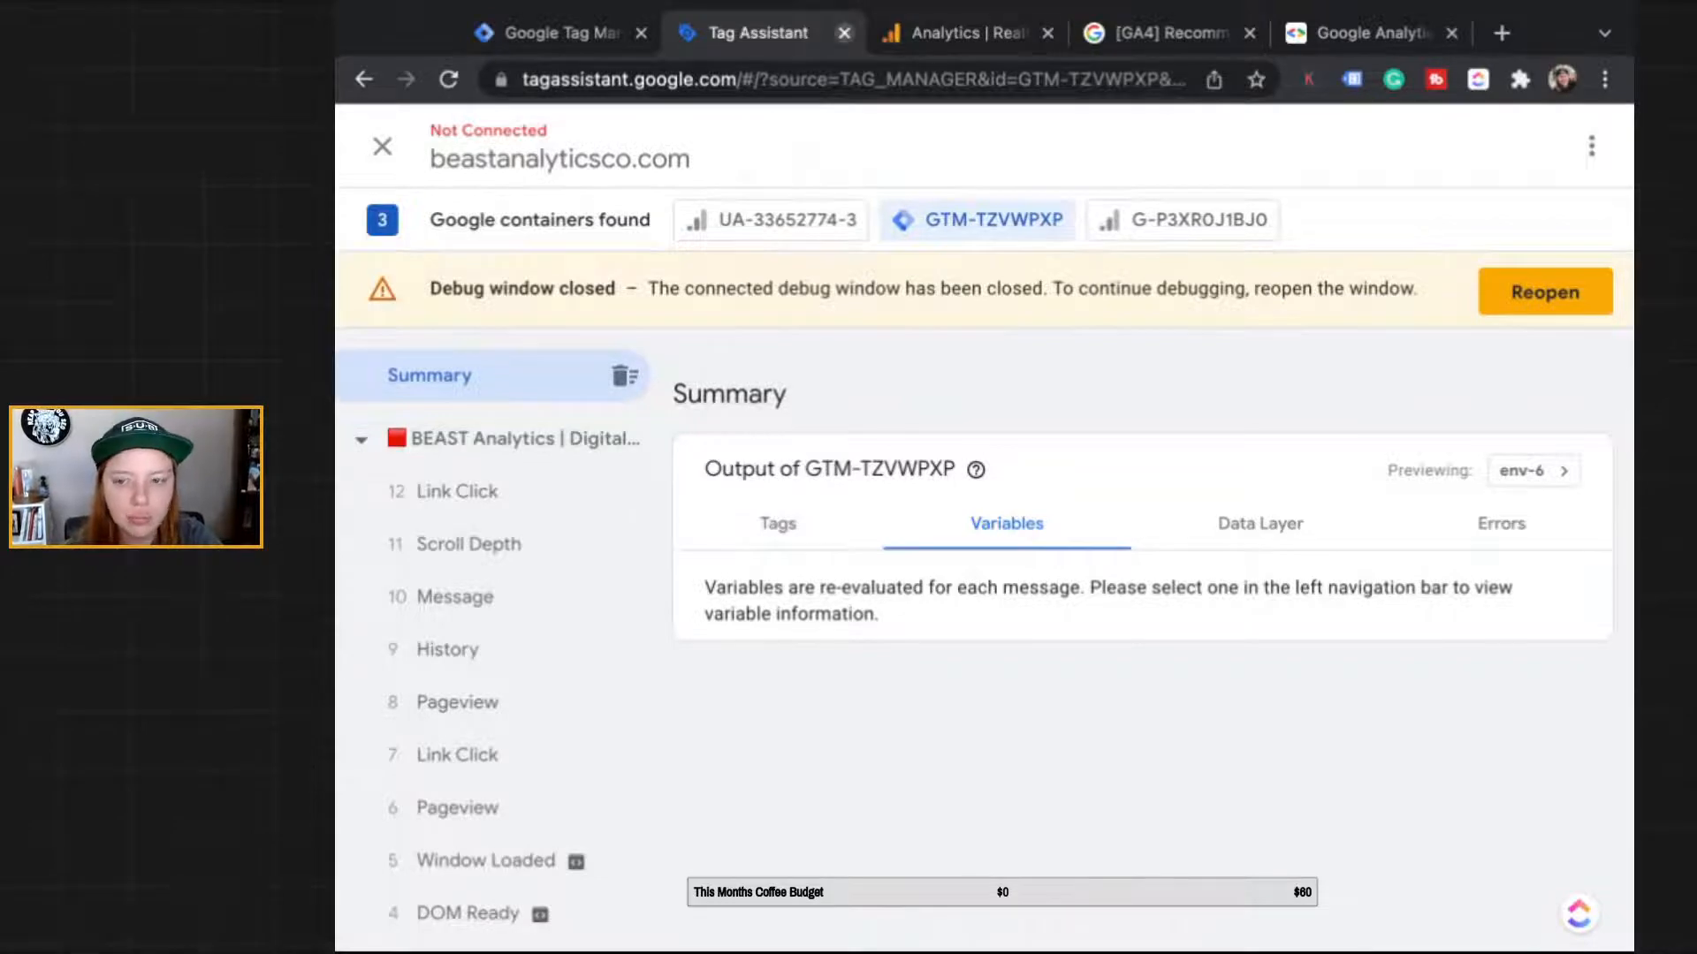
Step: Close the old Tag Assistant session and connect a new preview to beastanalyticsco.com
left_click(844, 33)
left_click(562, 34)
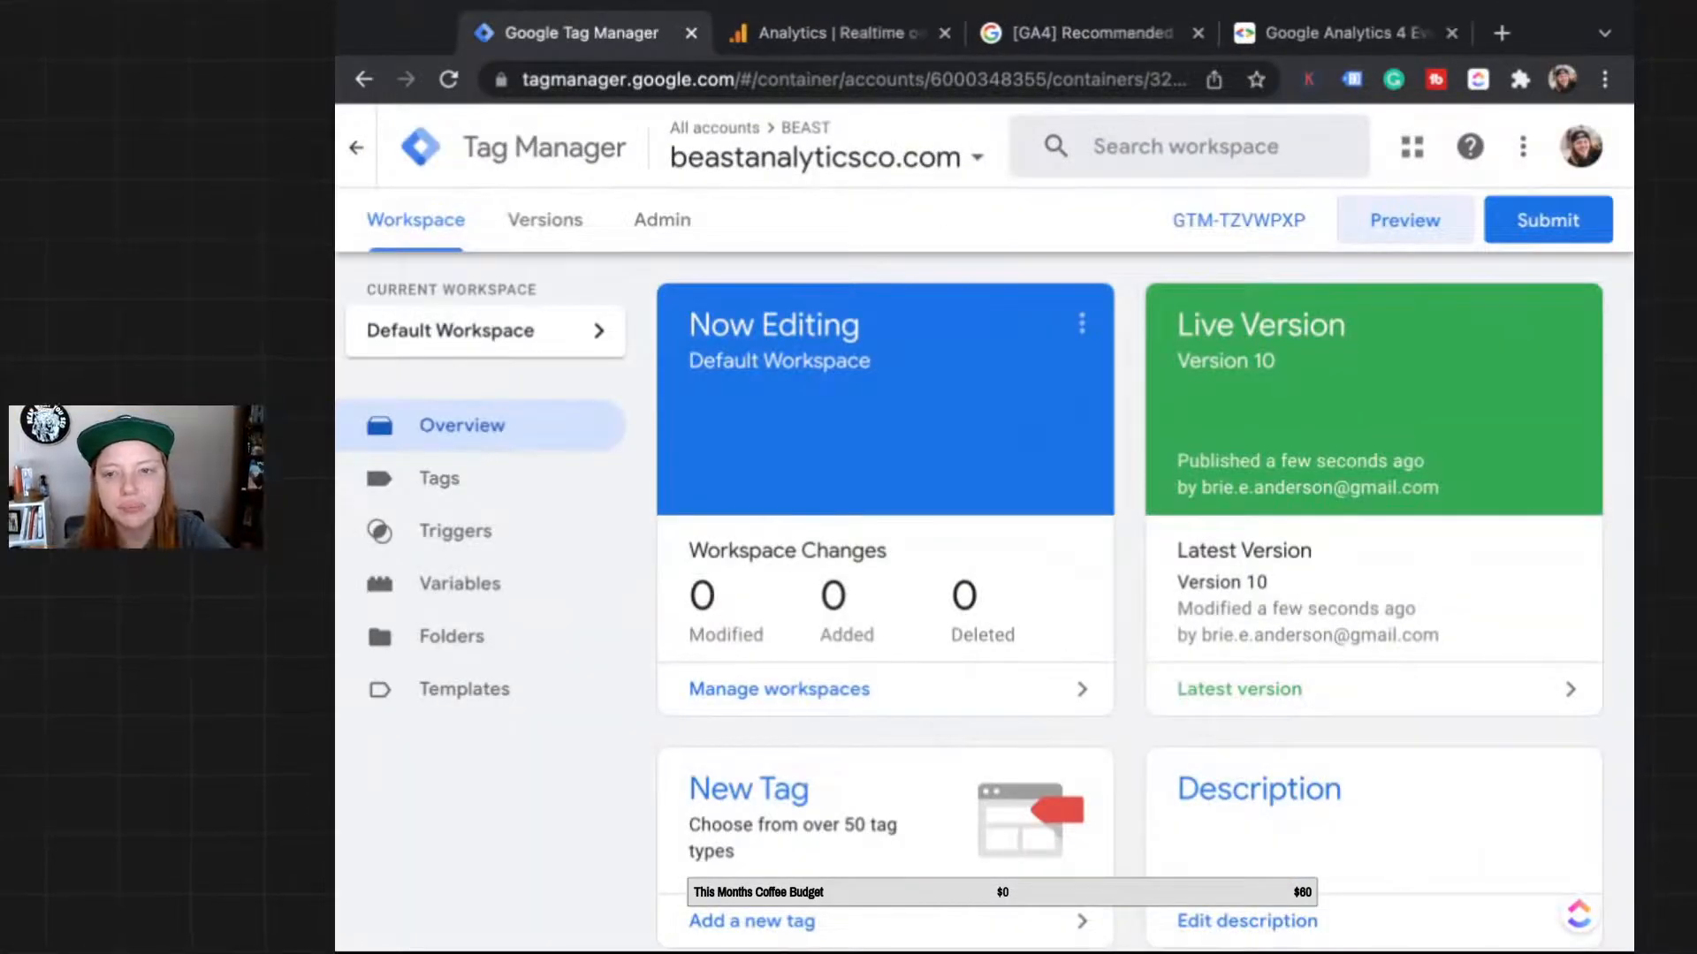
left_click(1405, 220)
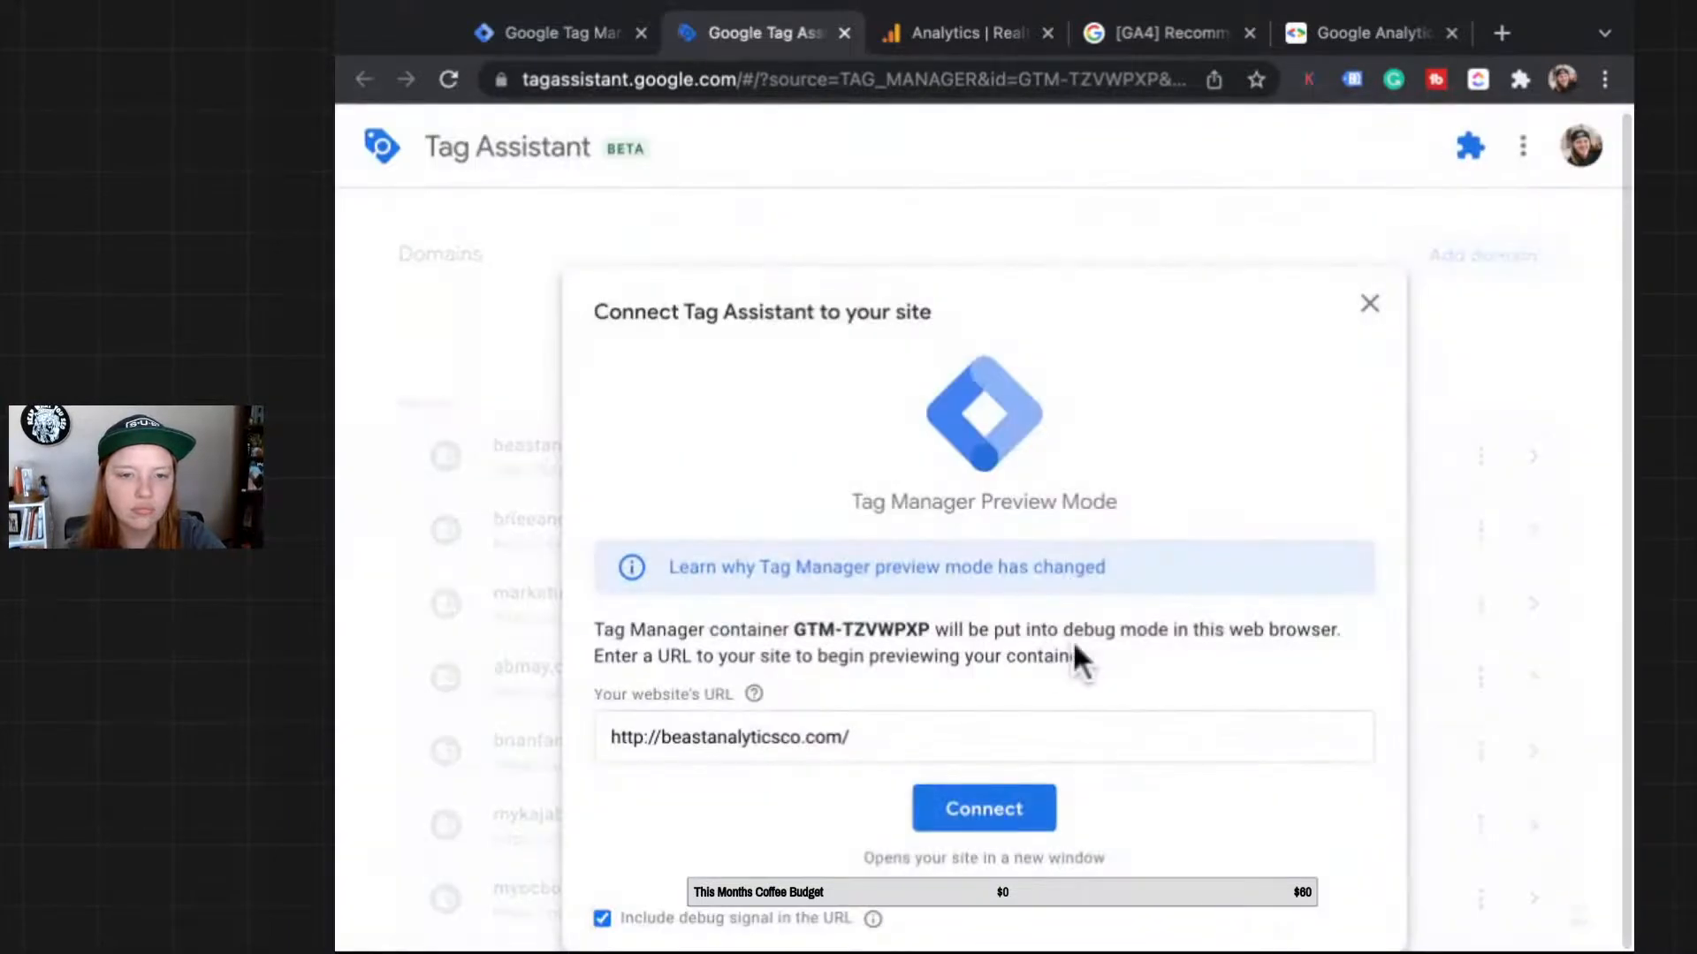
left_click(984, 808)
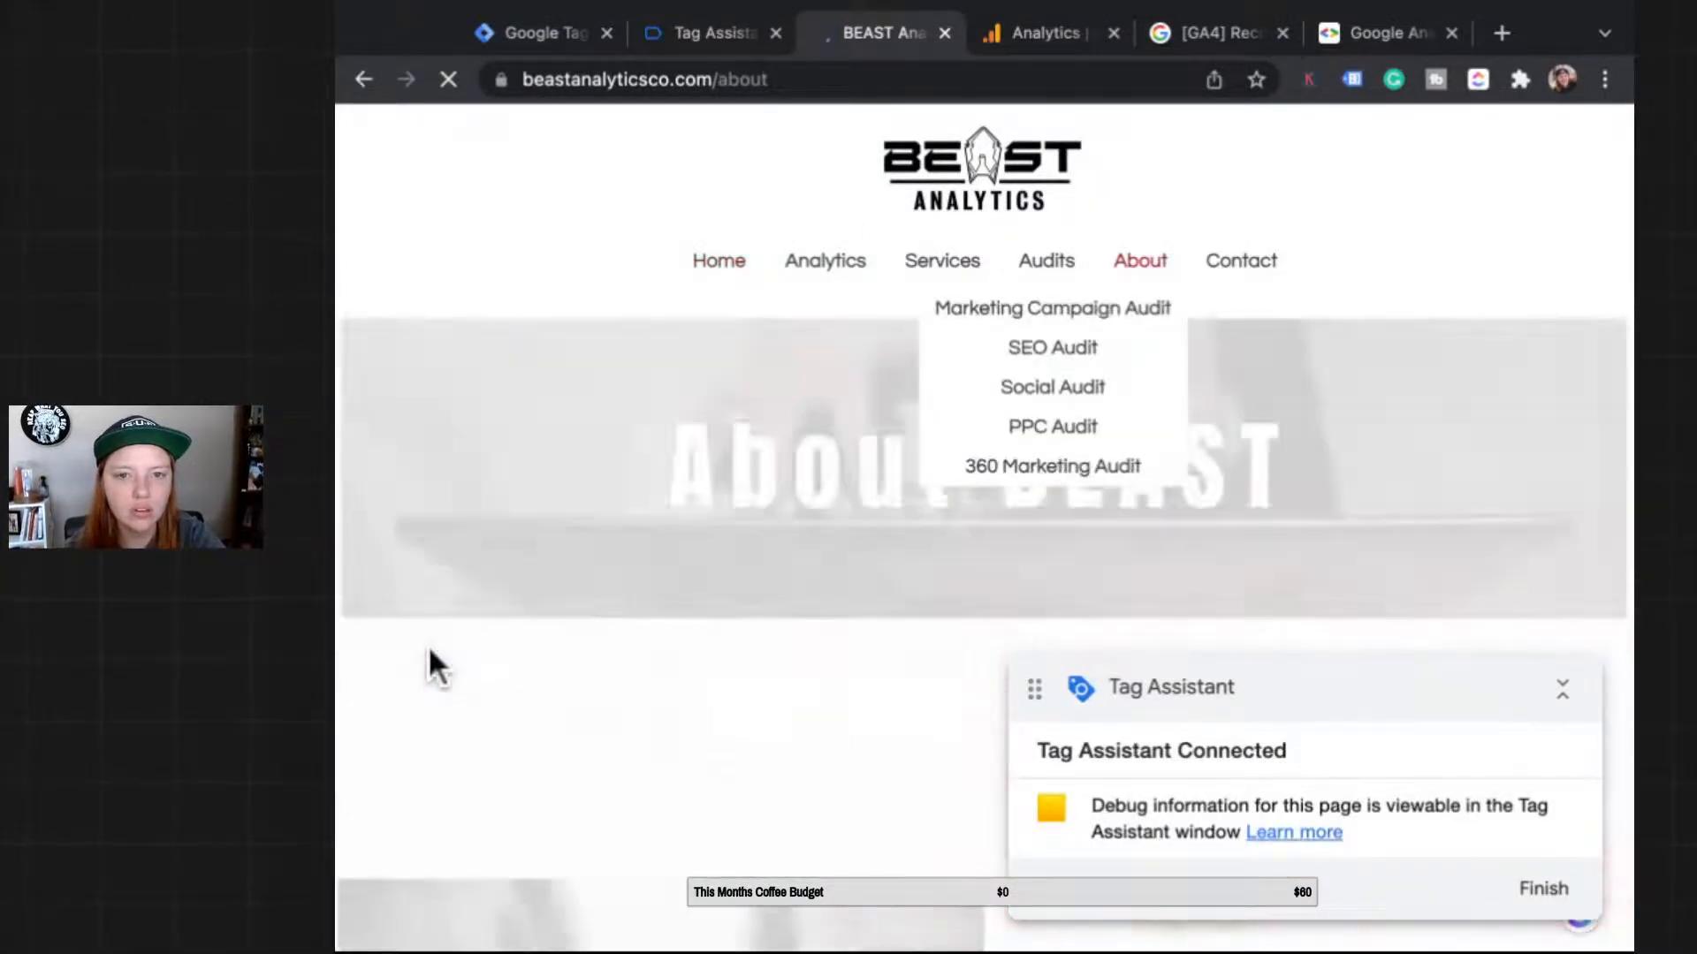
Step: Scroll the About page to the footer, then close the BEAST Analytics site tab
scroll(427, 645, "down", 15)
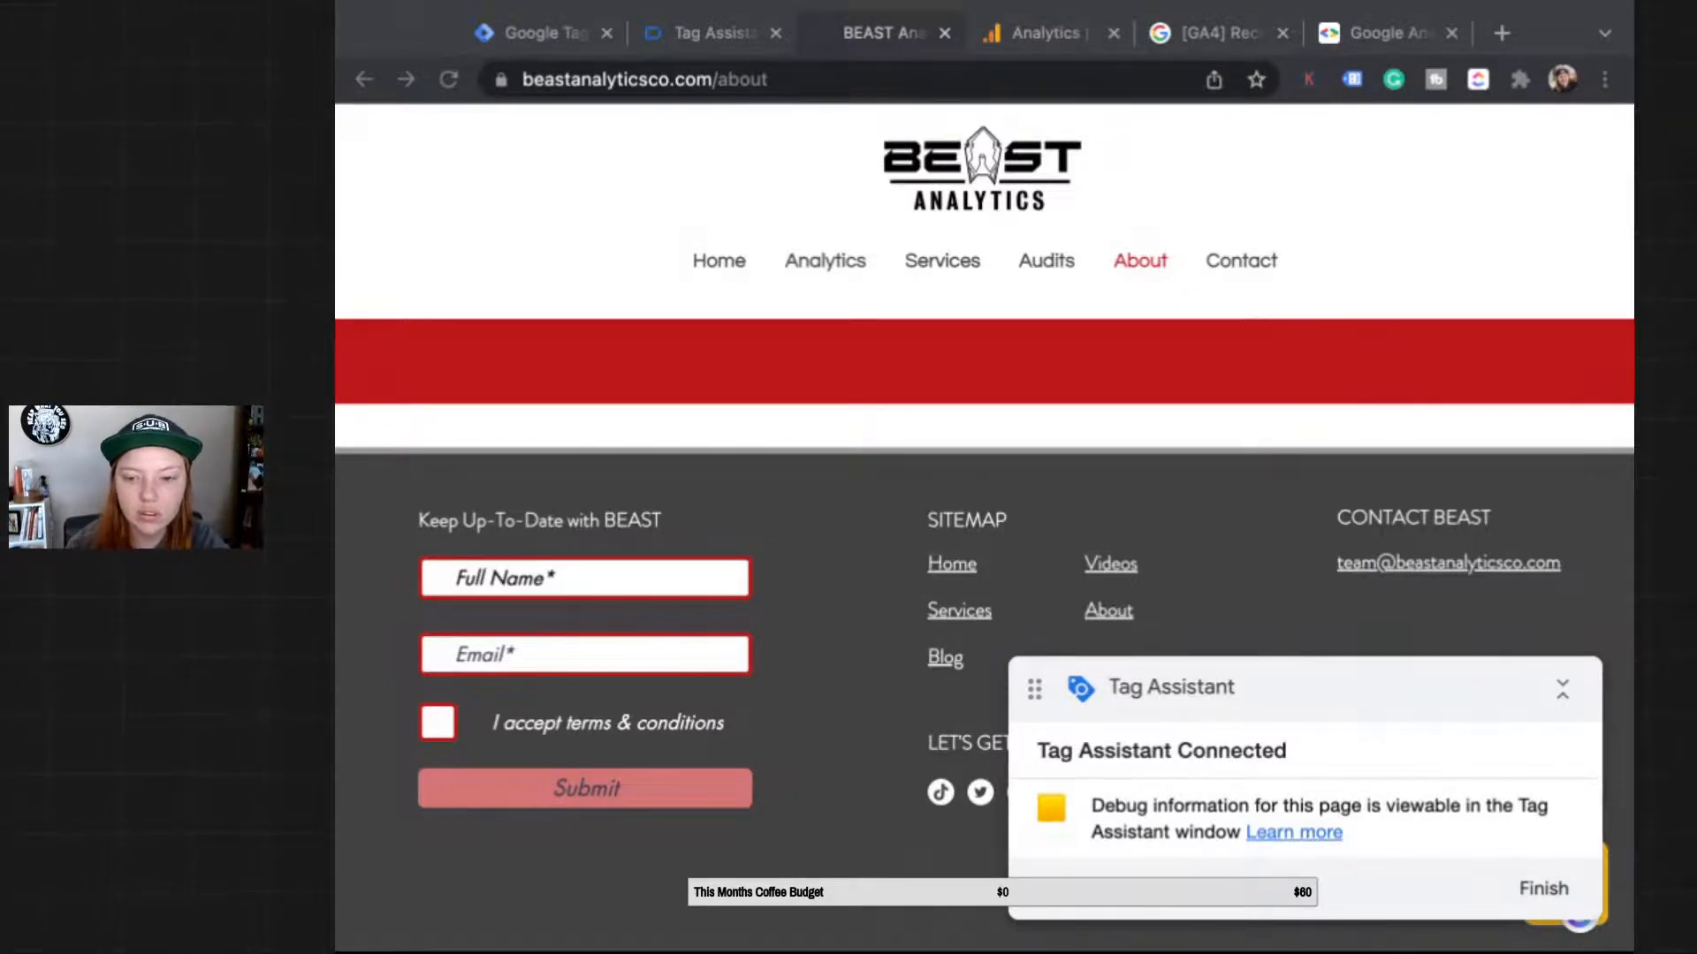
key("super+Tab")
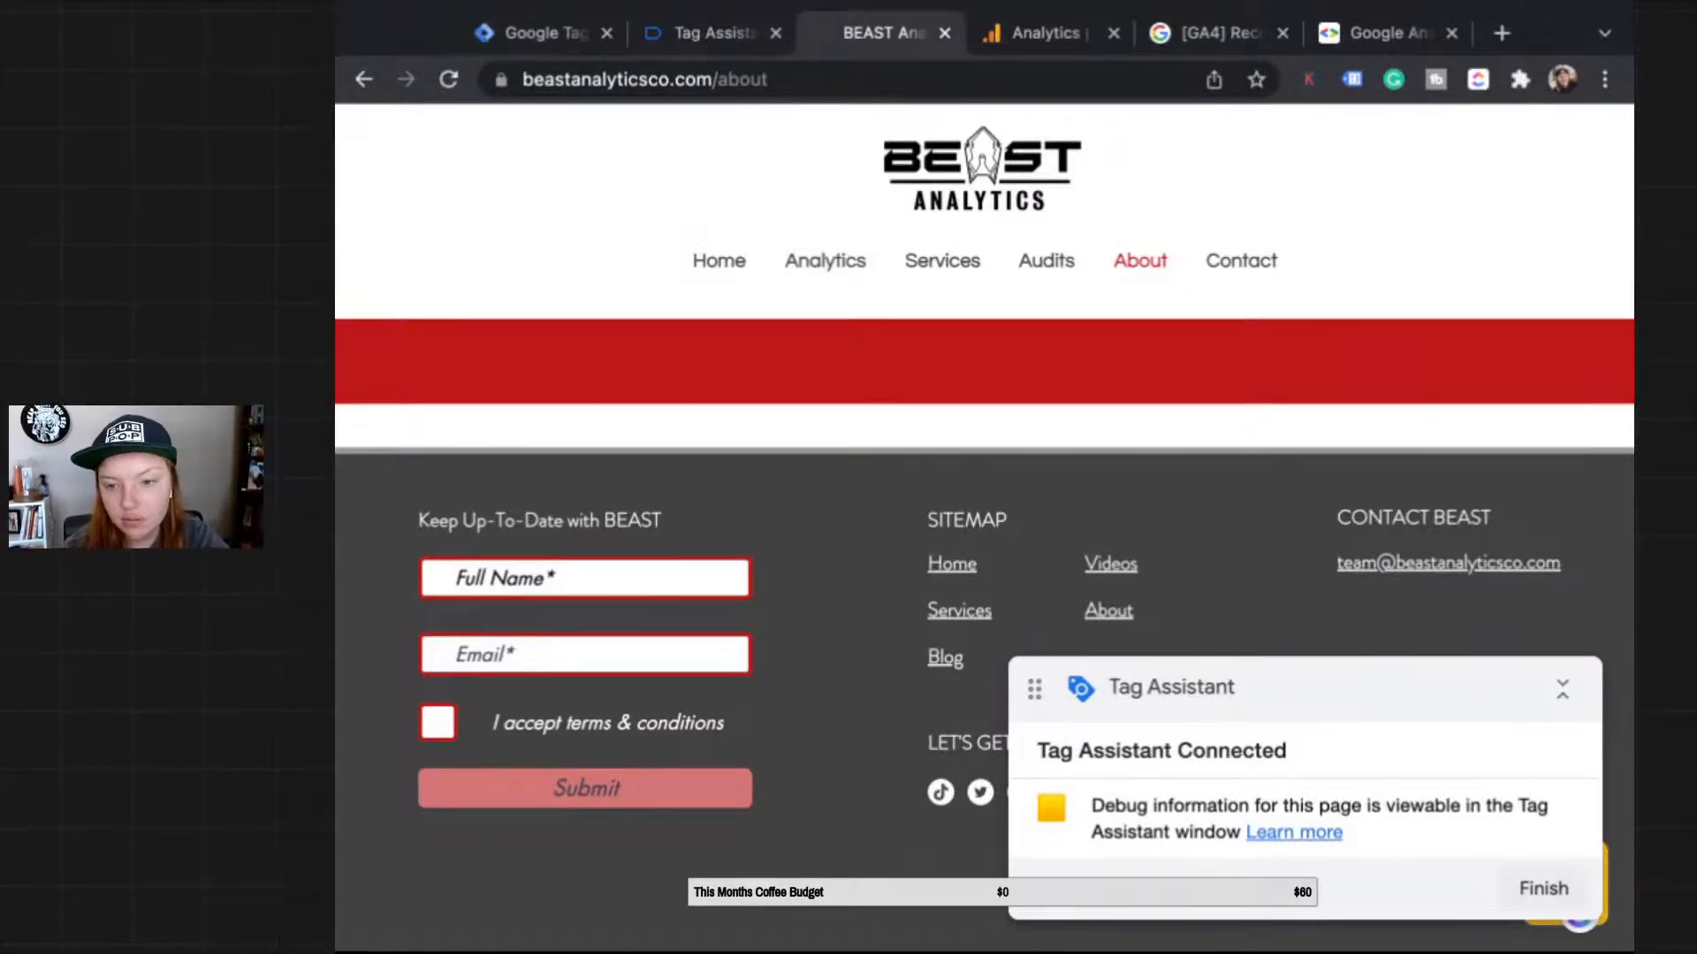
key("super+w")
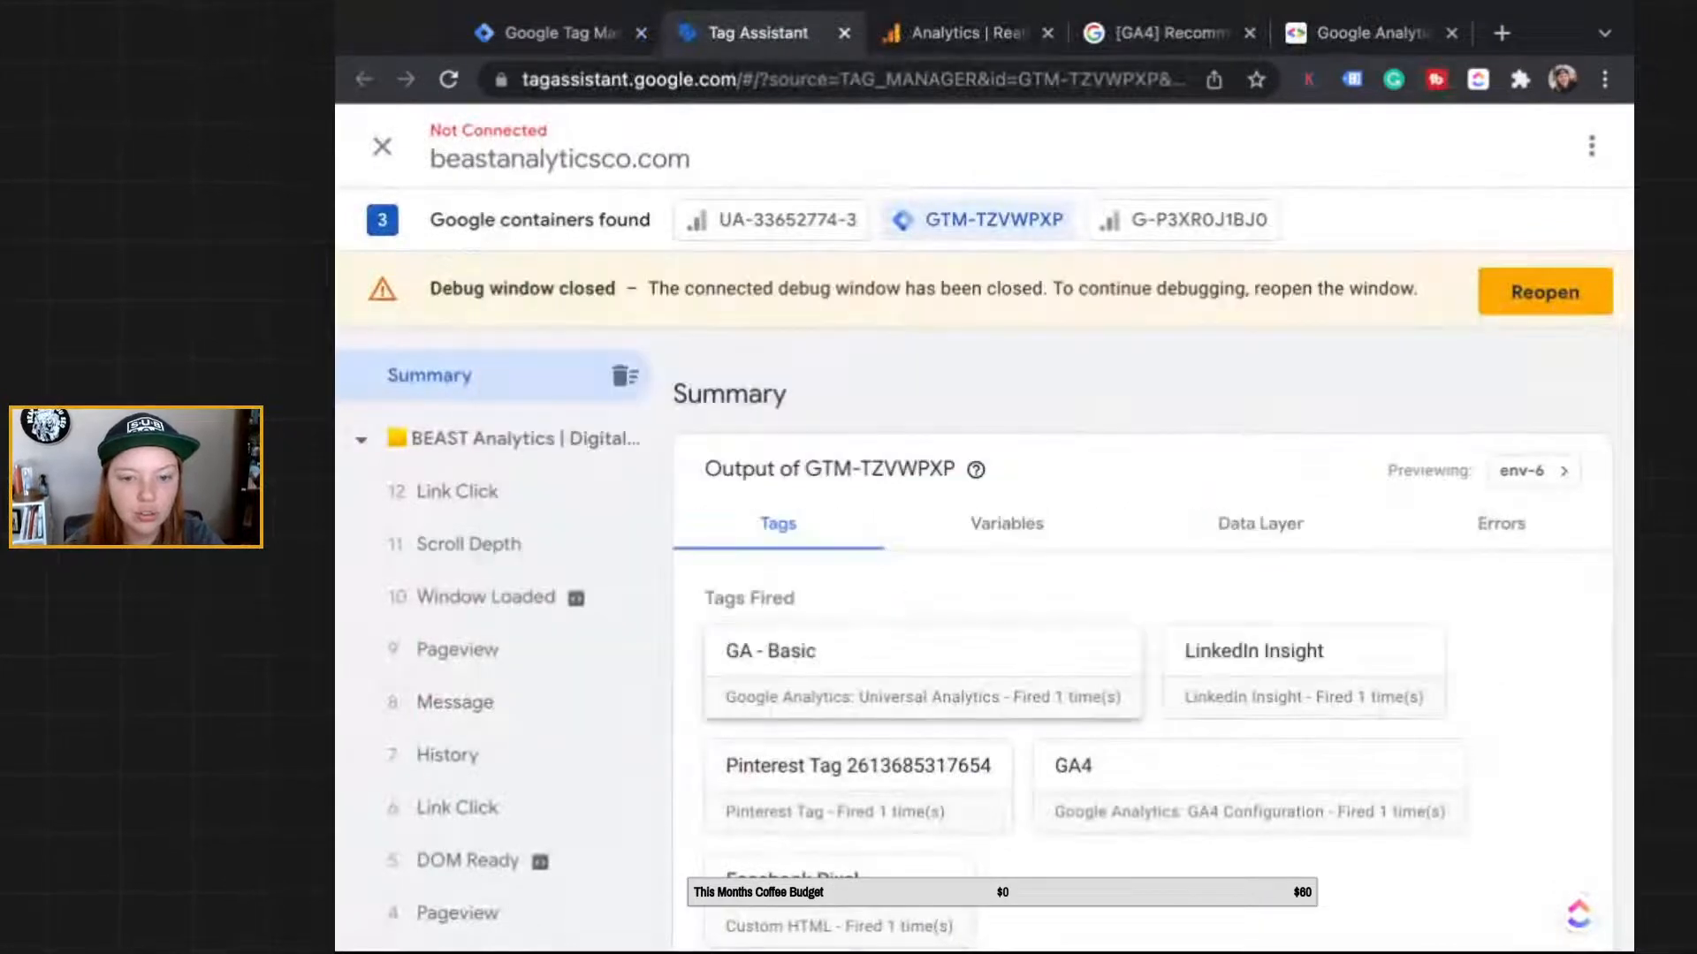
Step: Inspect the GA4 - Email Click tag details and confirm it fired on 12 Link Click
scroll(1149, 619, "down", 3)
scroll(1104, 707, "down", 1)
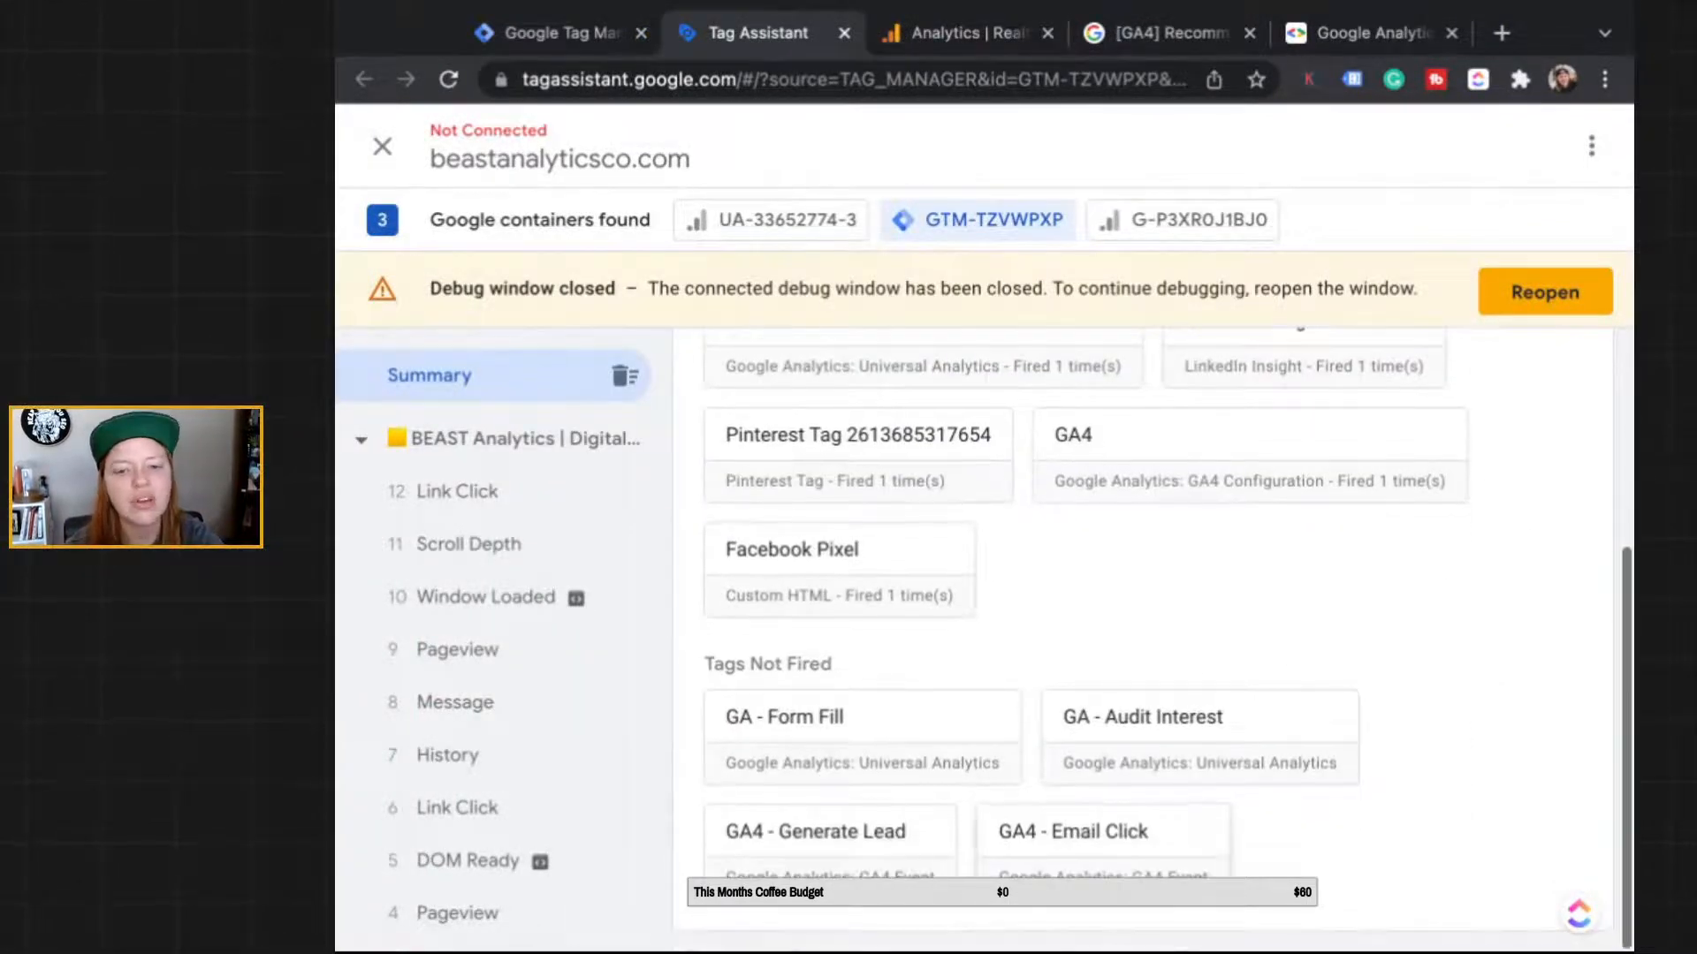
left_click(1102, 831)
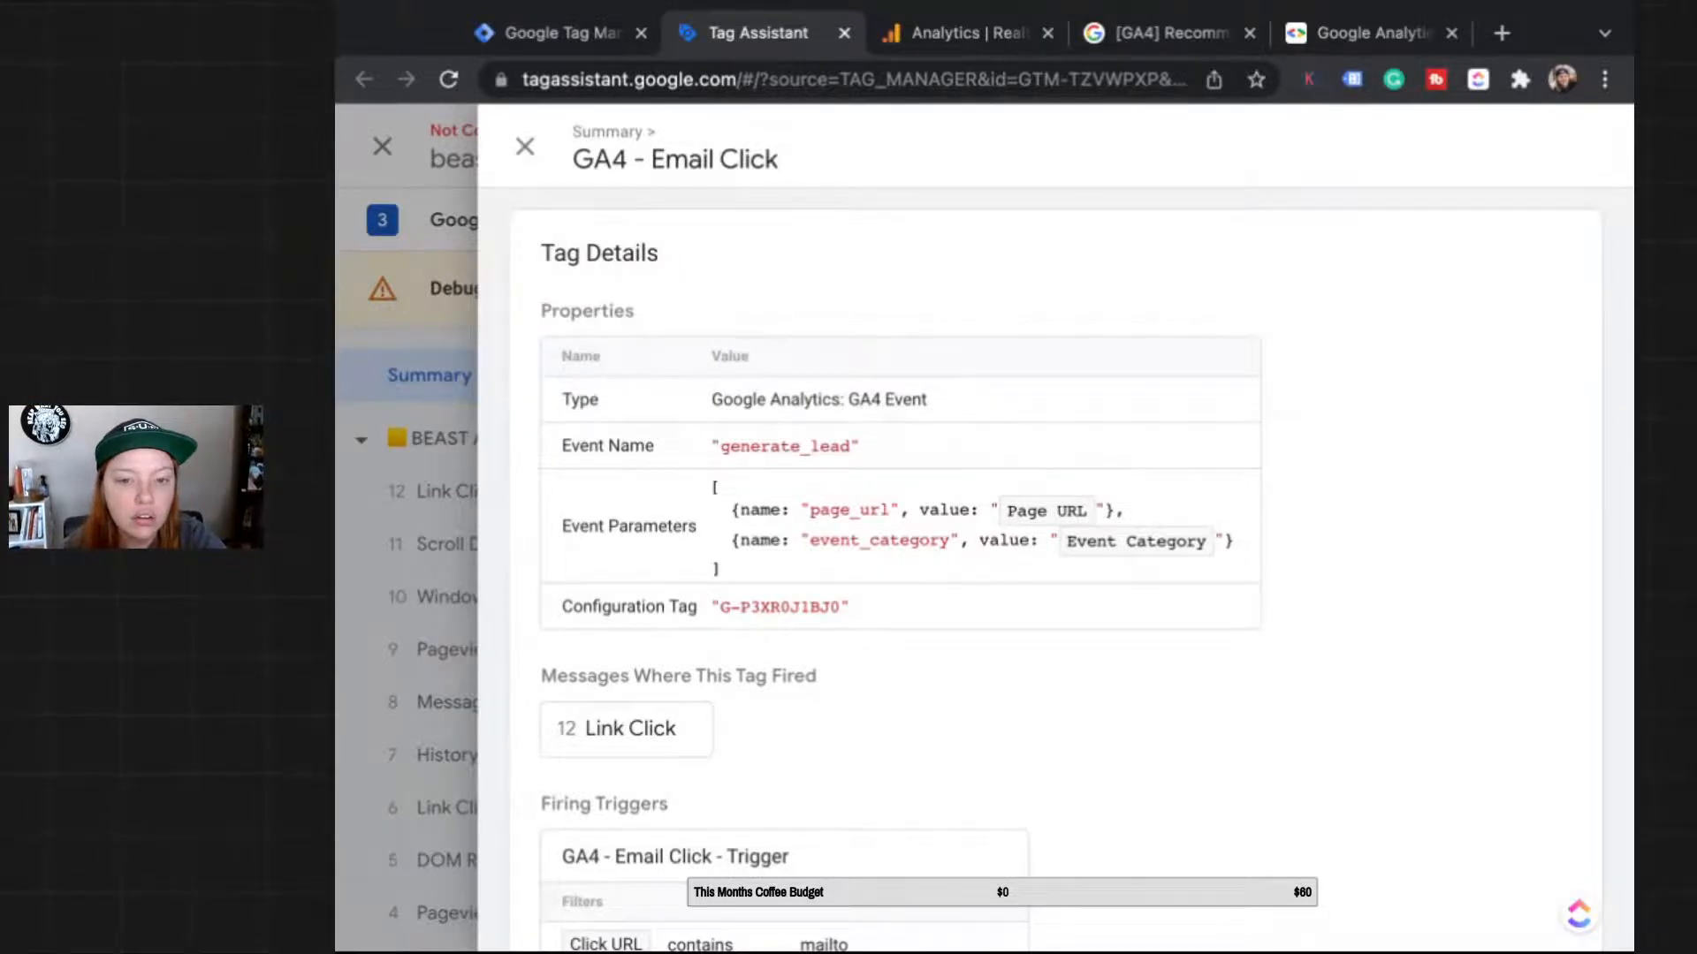
scroll(1060, 574, "down", 3)
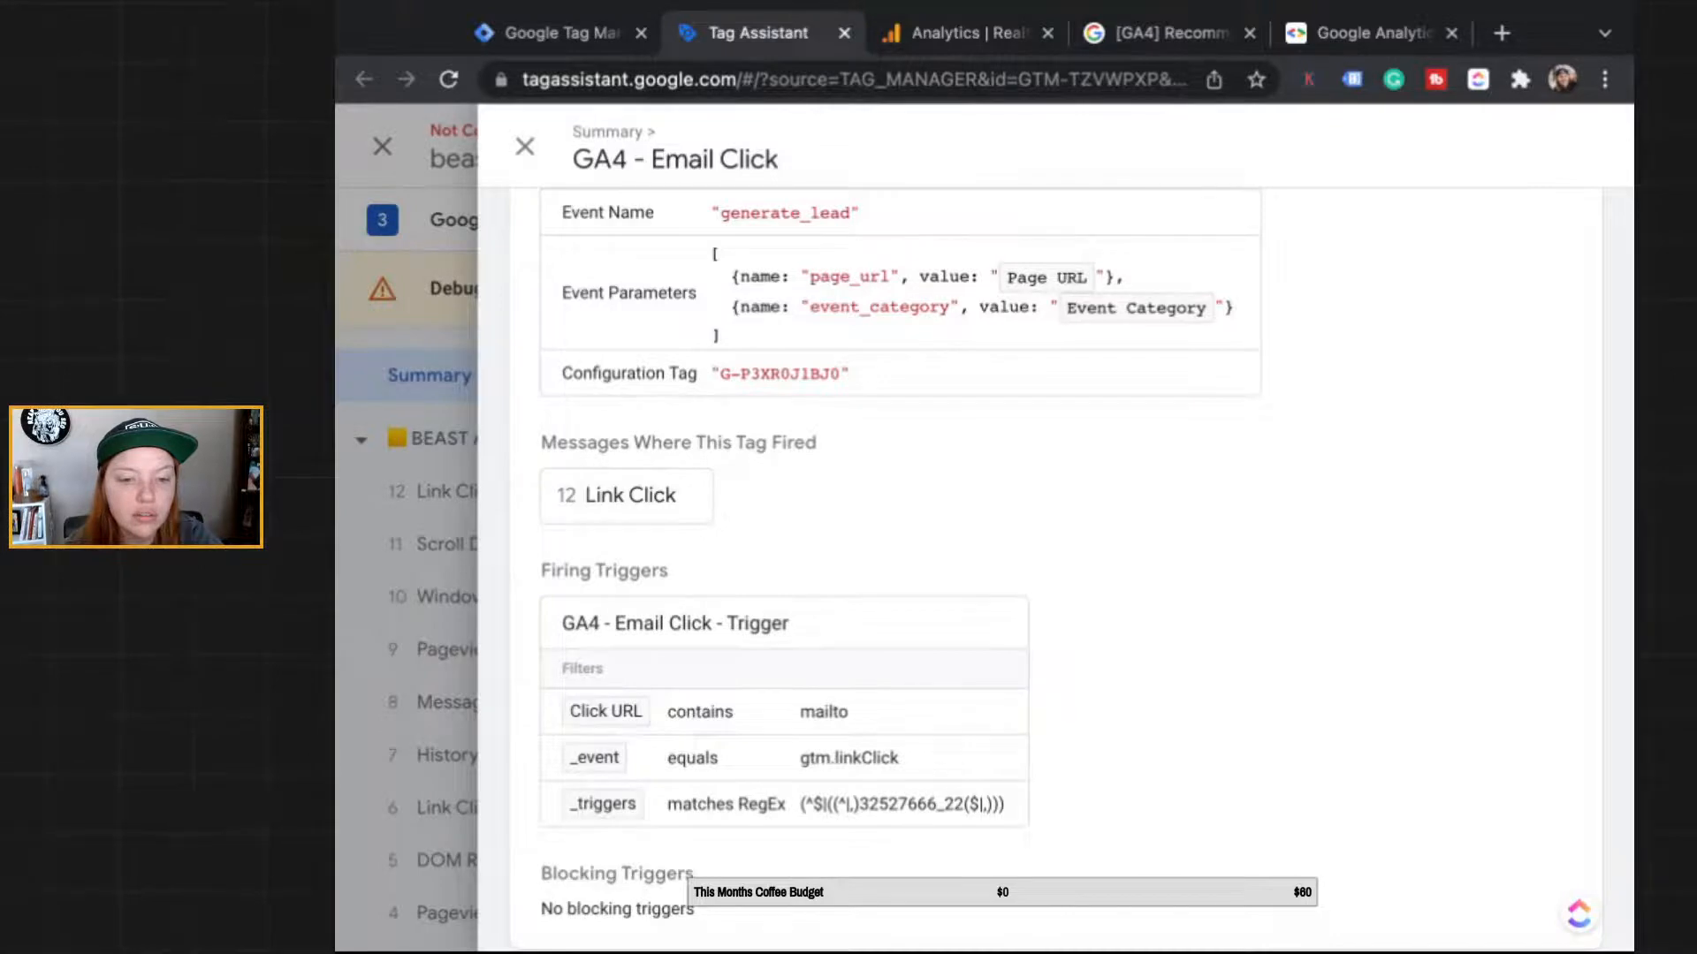
scroll(1072, 570, "down", 1)
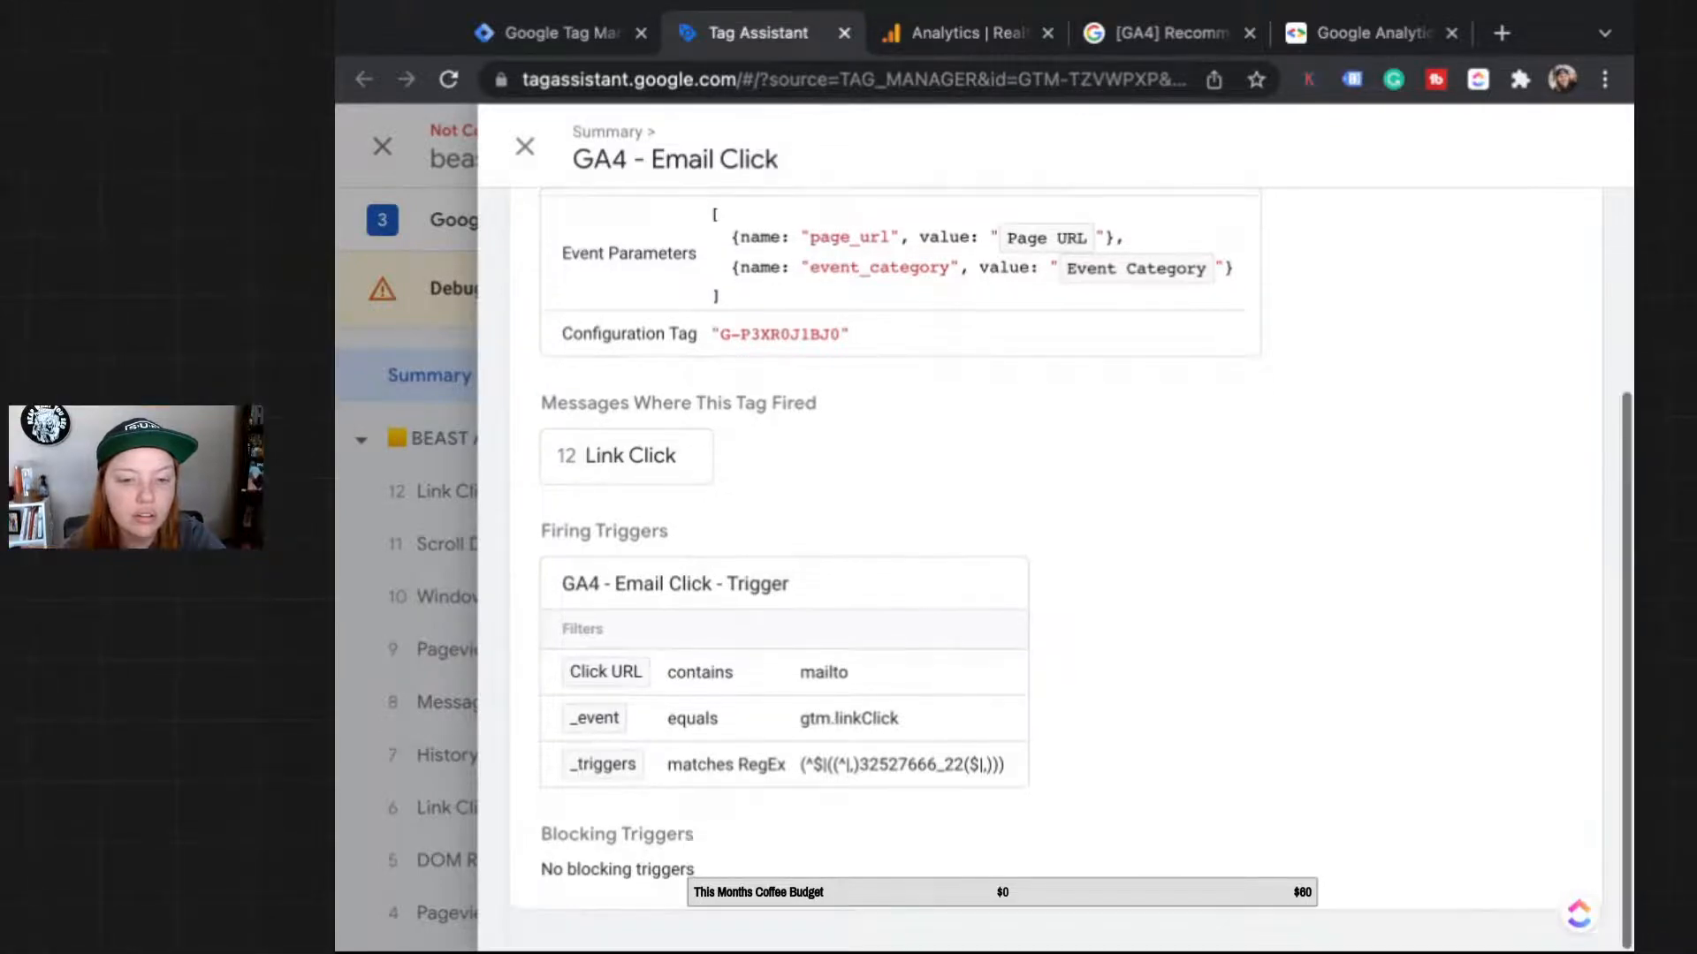
scroll(1061, 531, "up", 3)
left_click(525, 145)
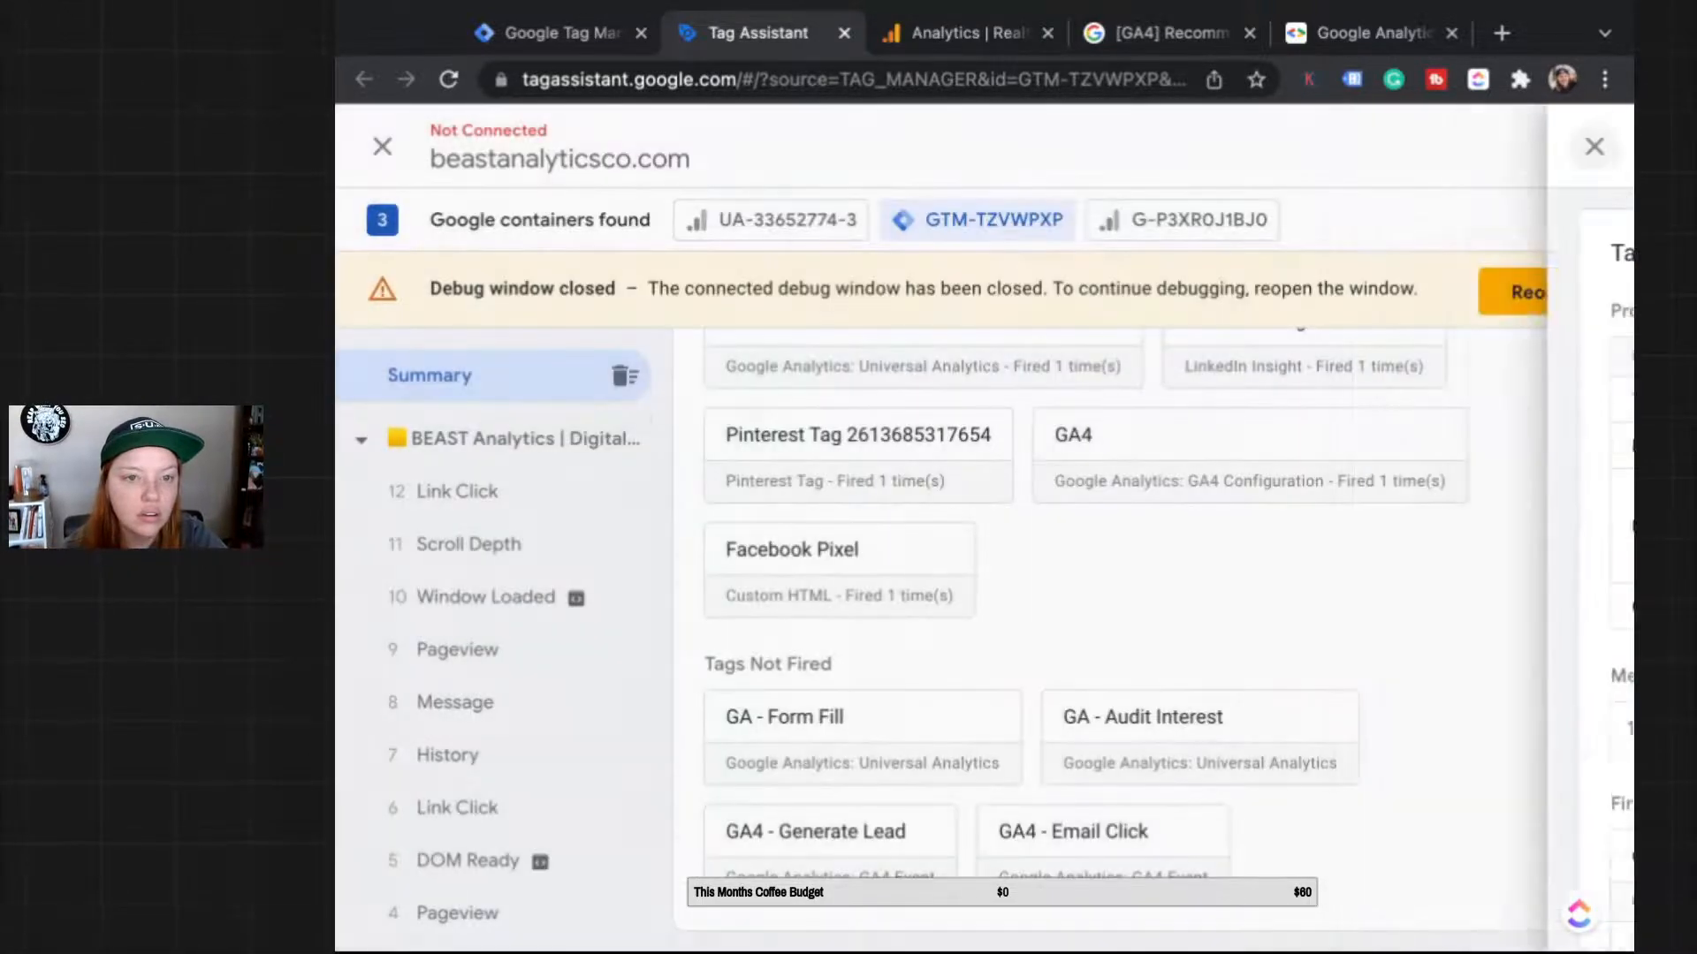
left_click(457, 492)
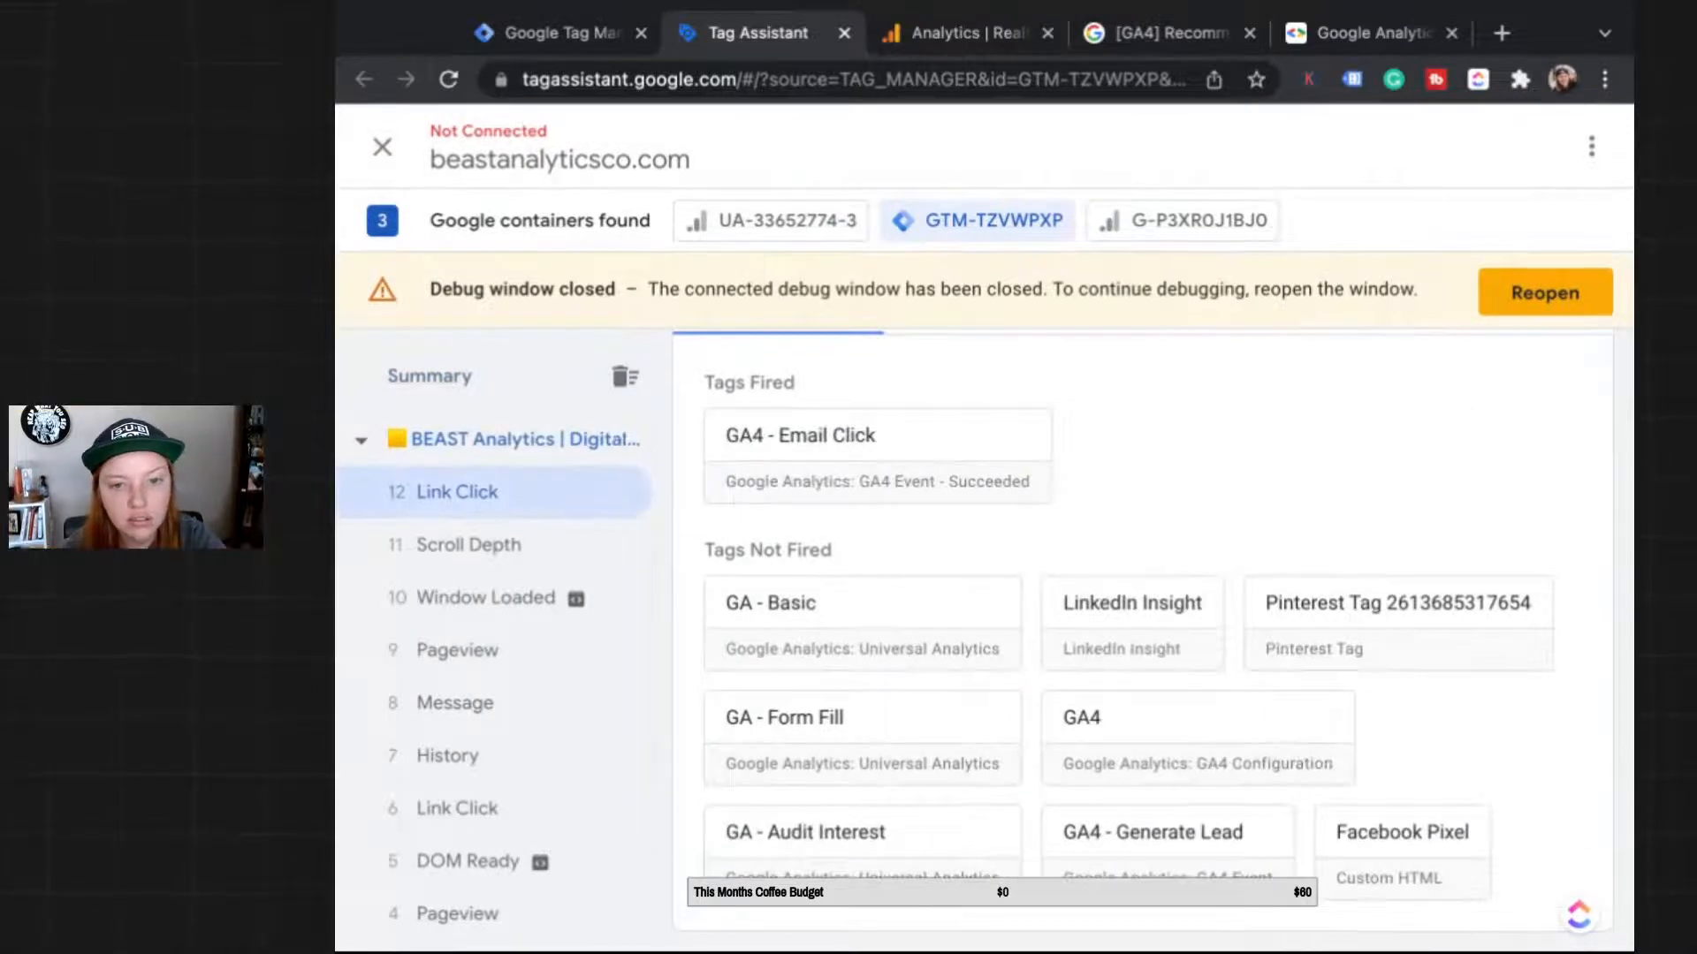
left_click(875, 482)
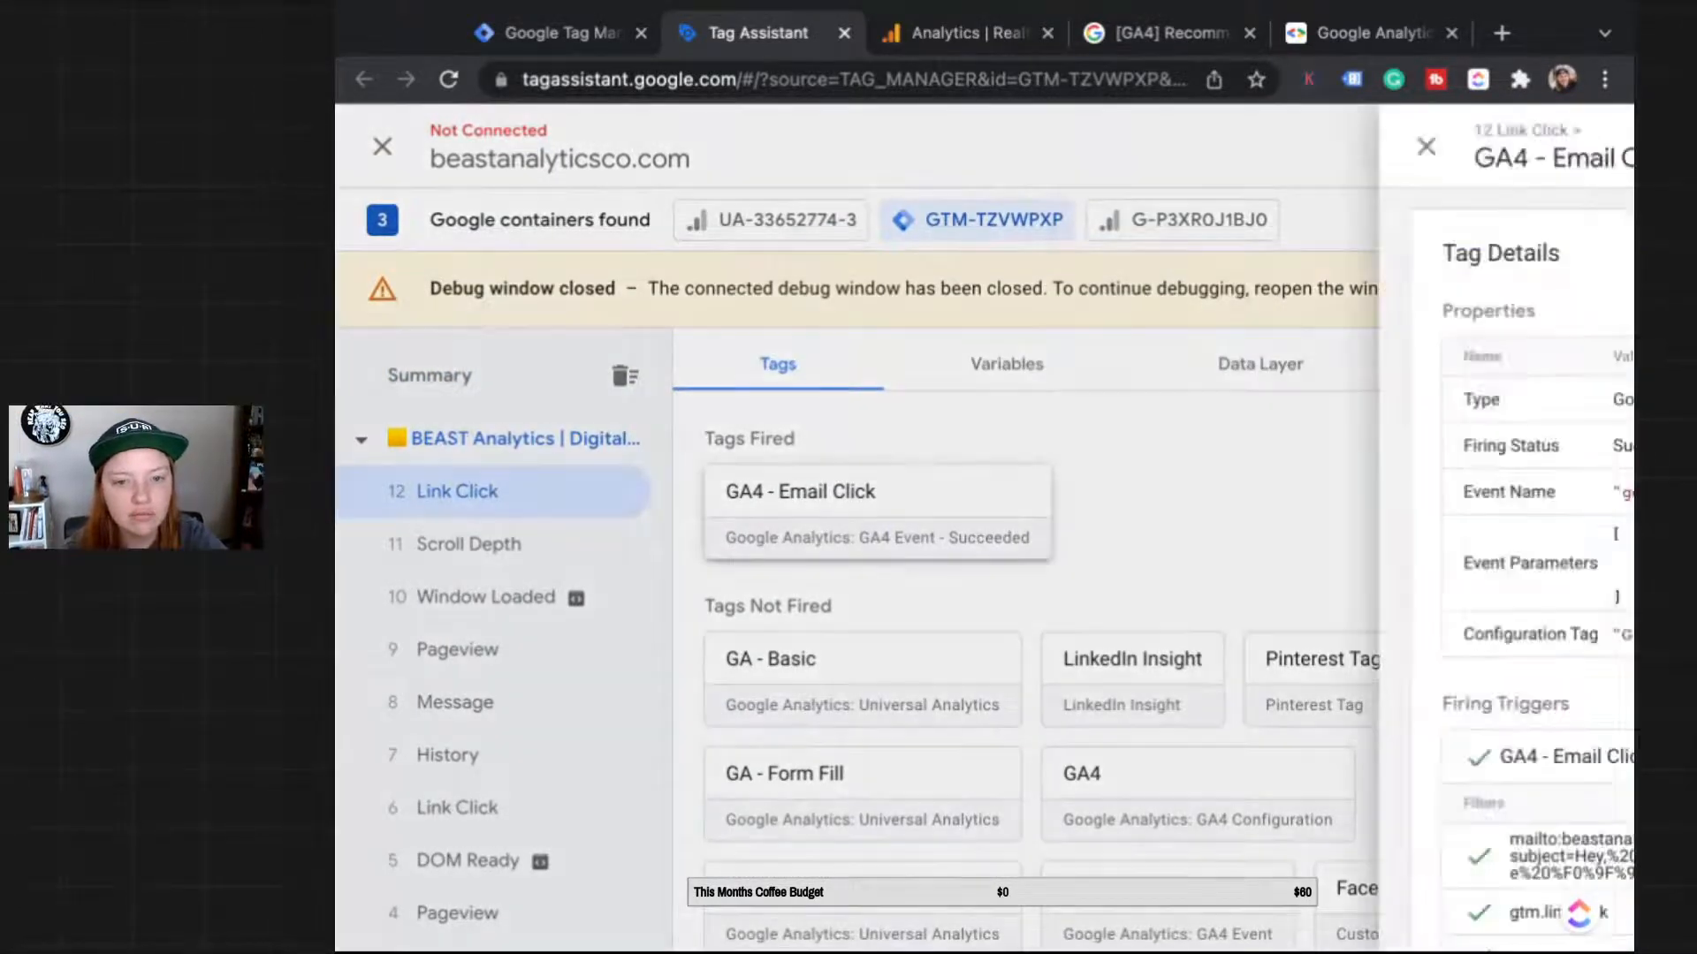
left_click(524, 146)
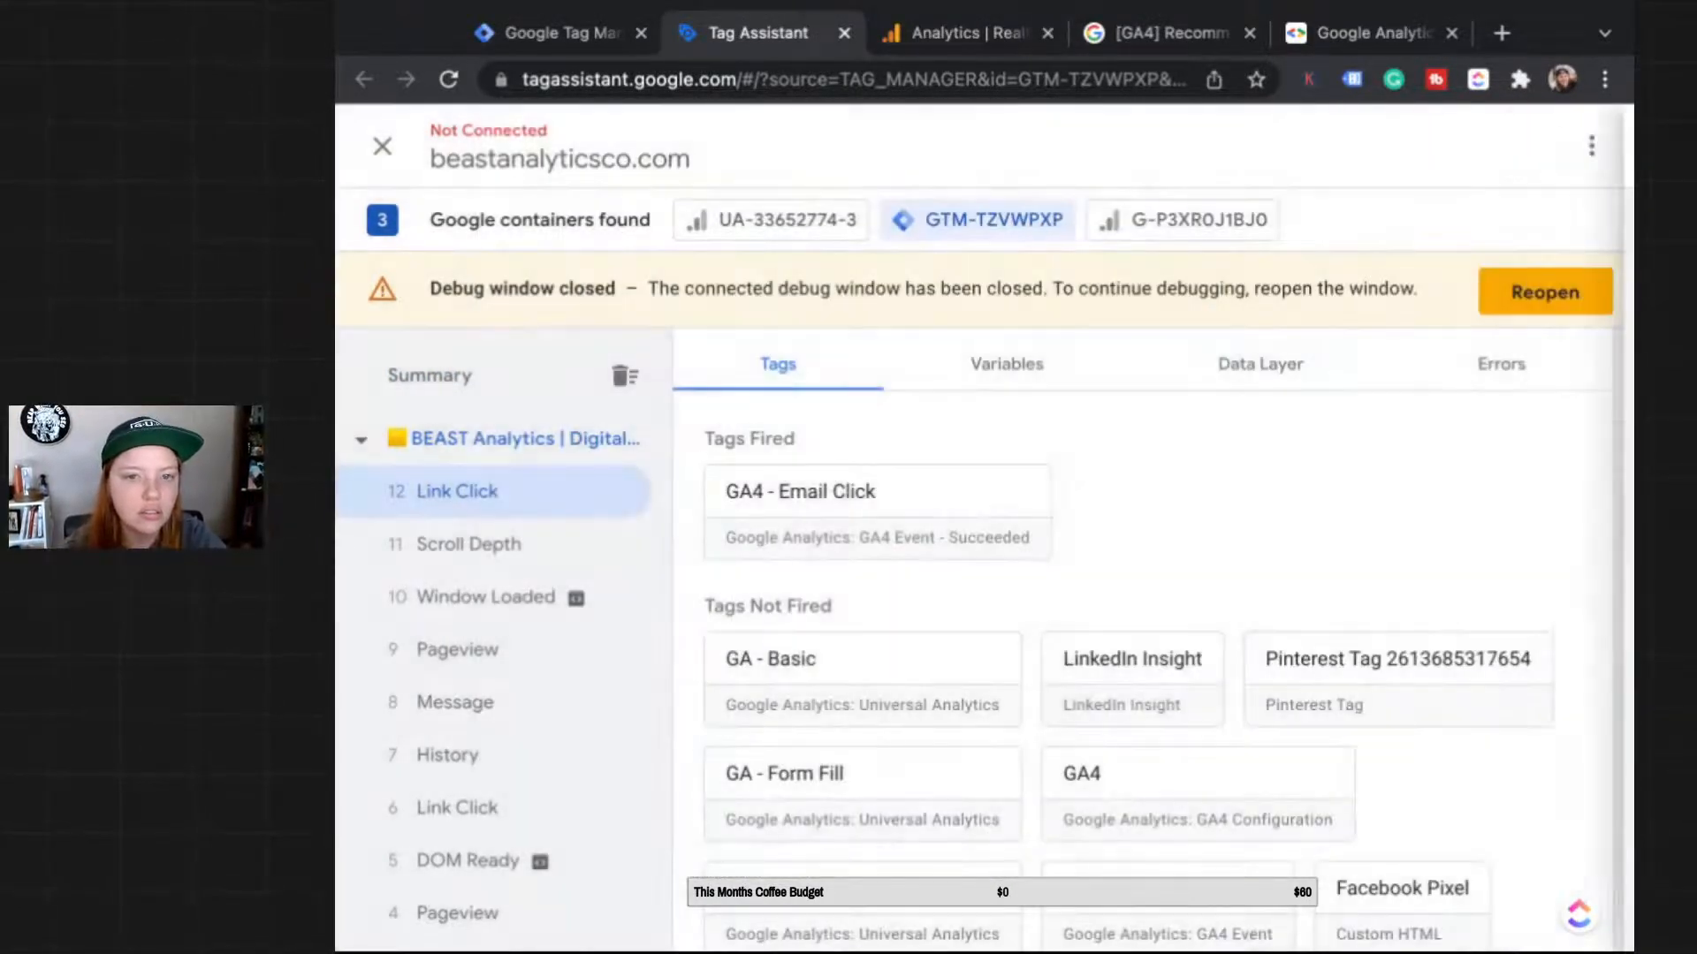
Step: Review the generate_lead hit sent to G-P3XR0J1BJ0, confirming the /about page details
left_click(1198, 220)
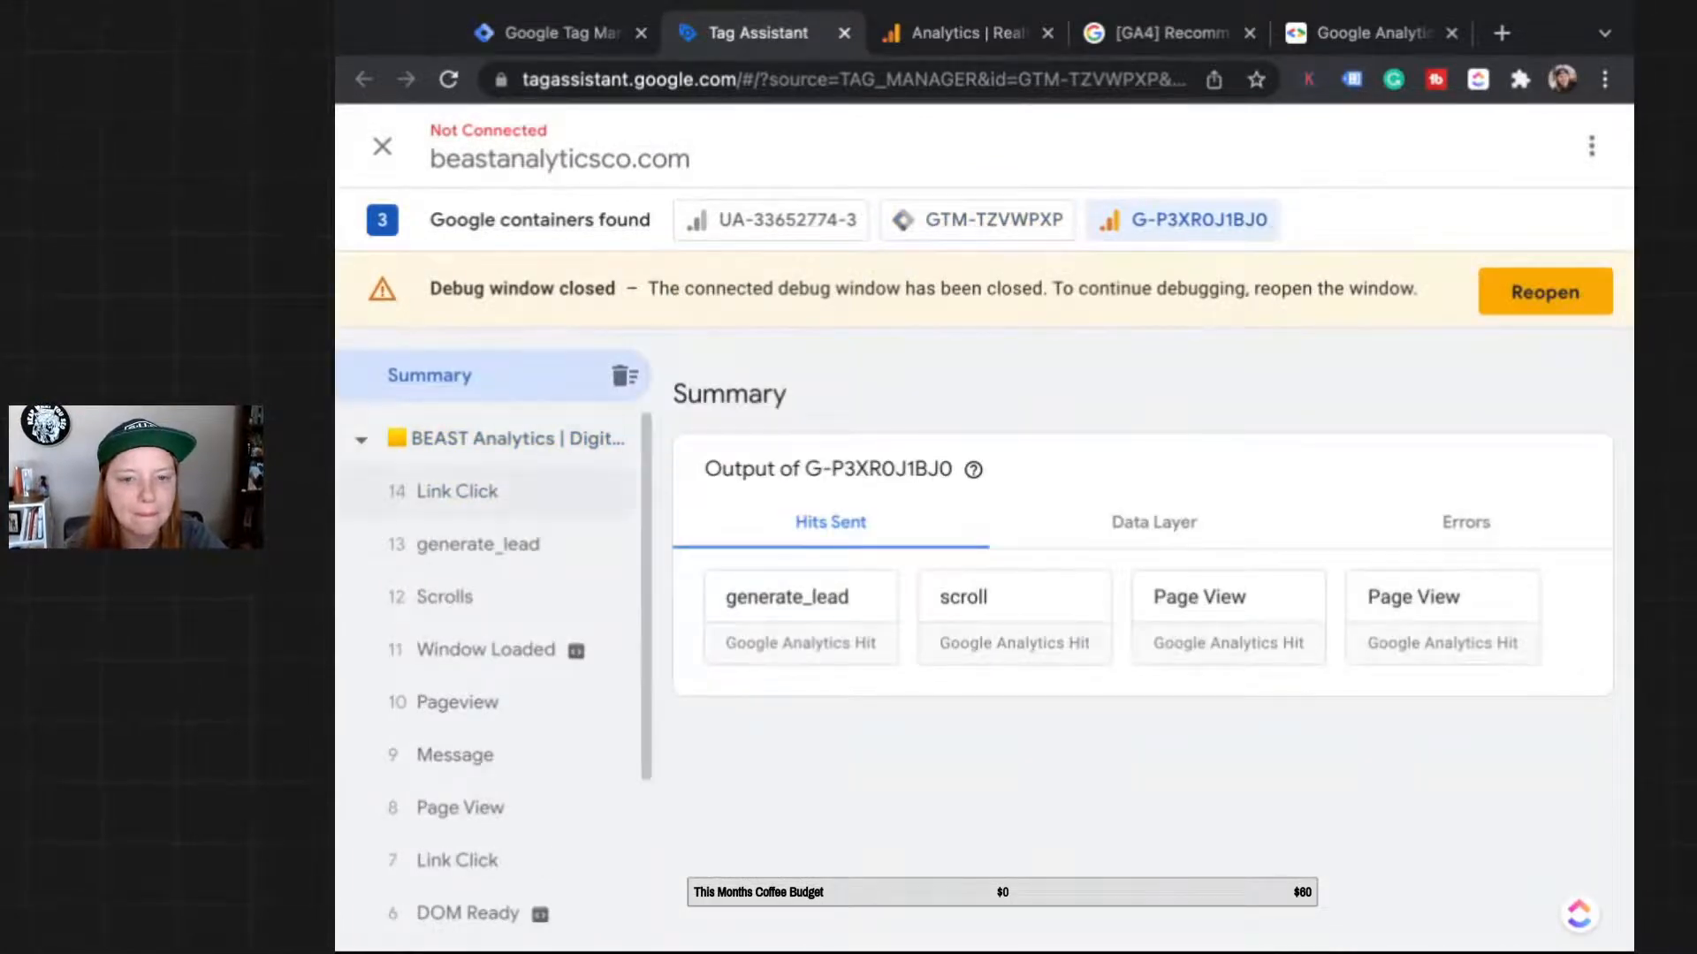
left_click(800, 610)
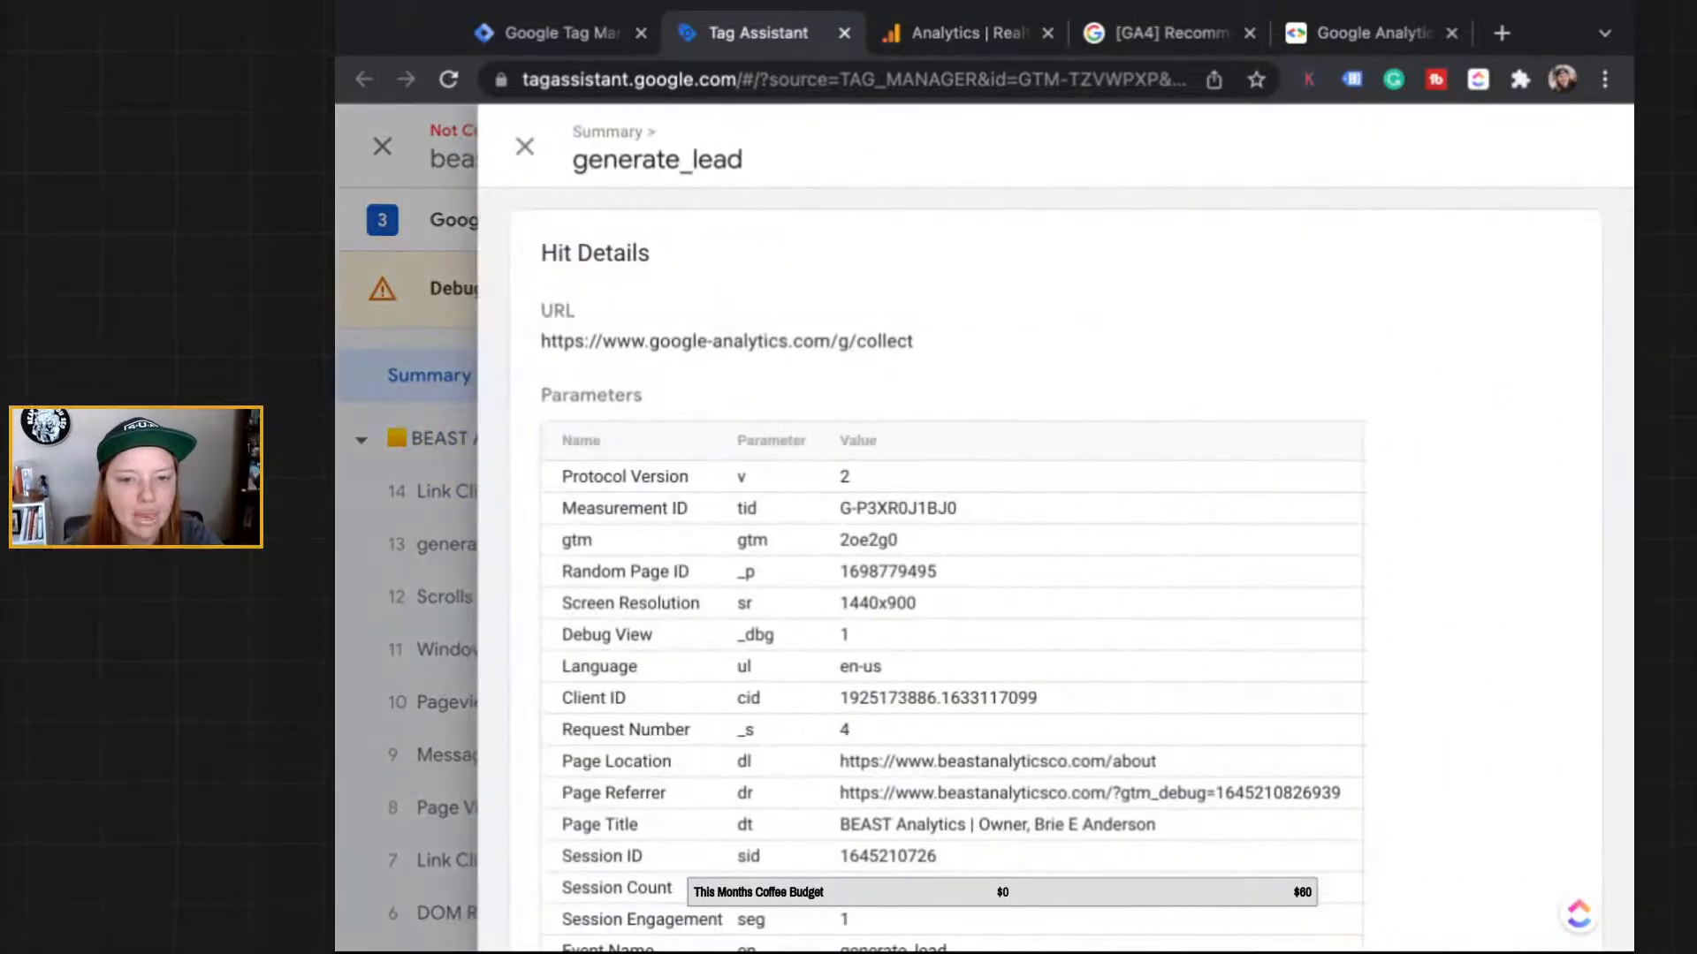
scroll(1085, 572, "down", 3)
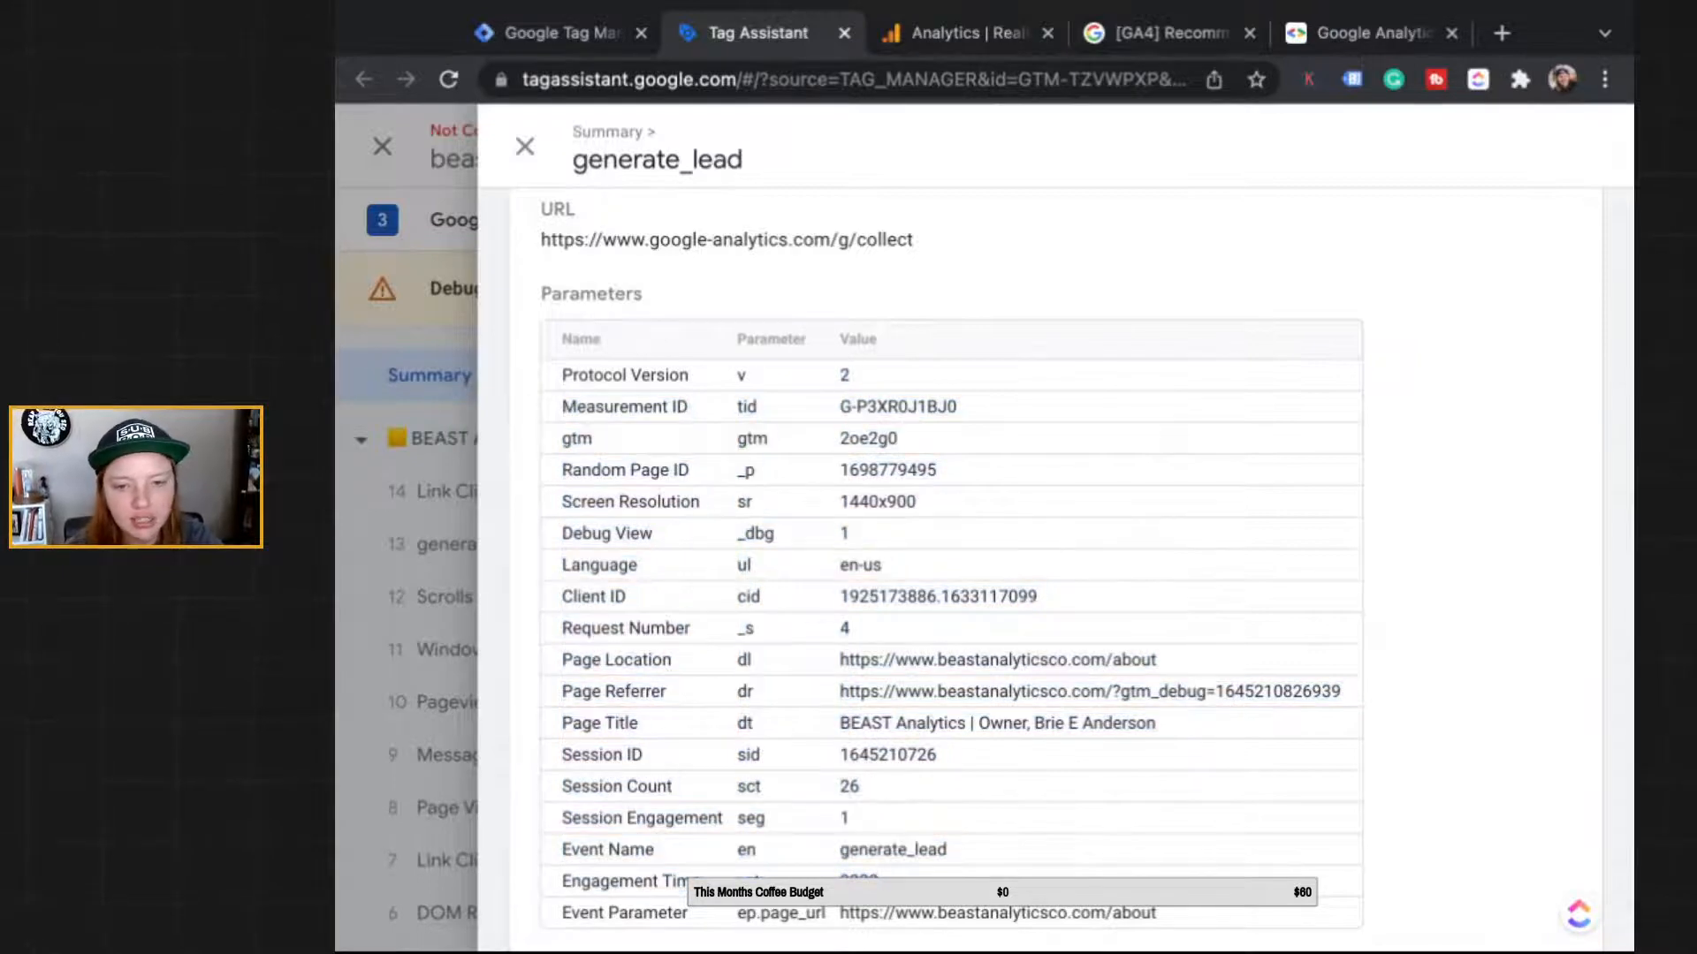
left_click_drag(1156, 723, 839, 722)
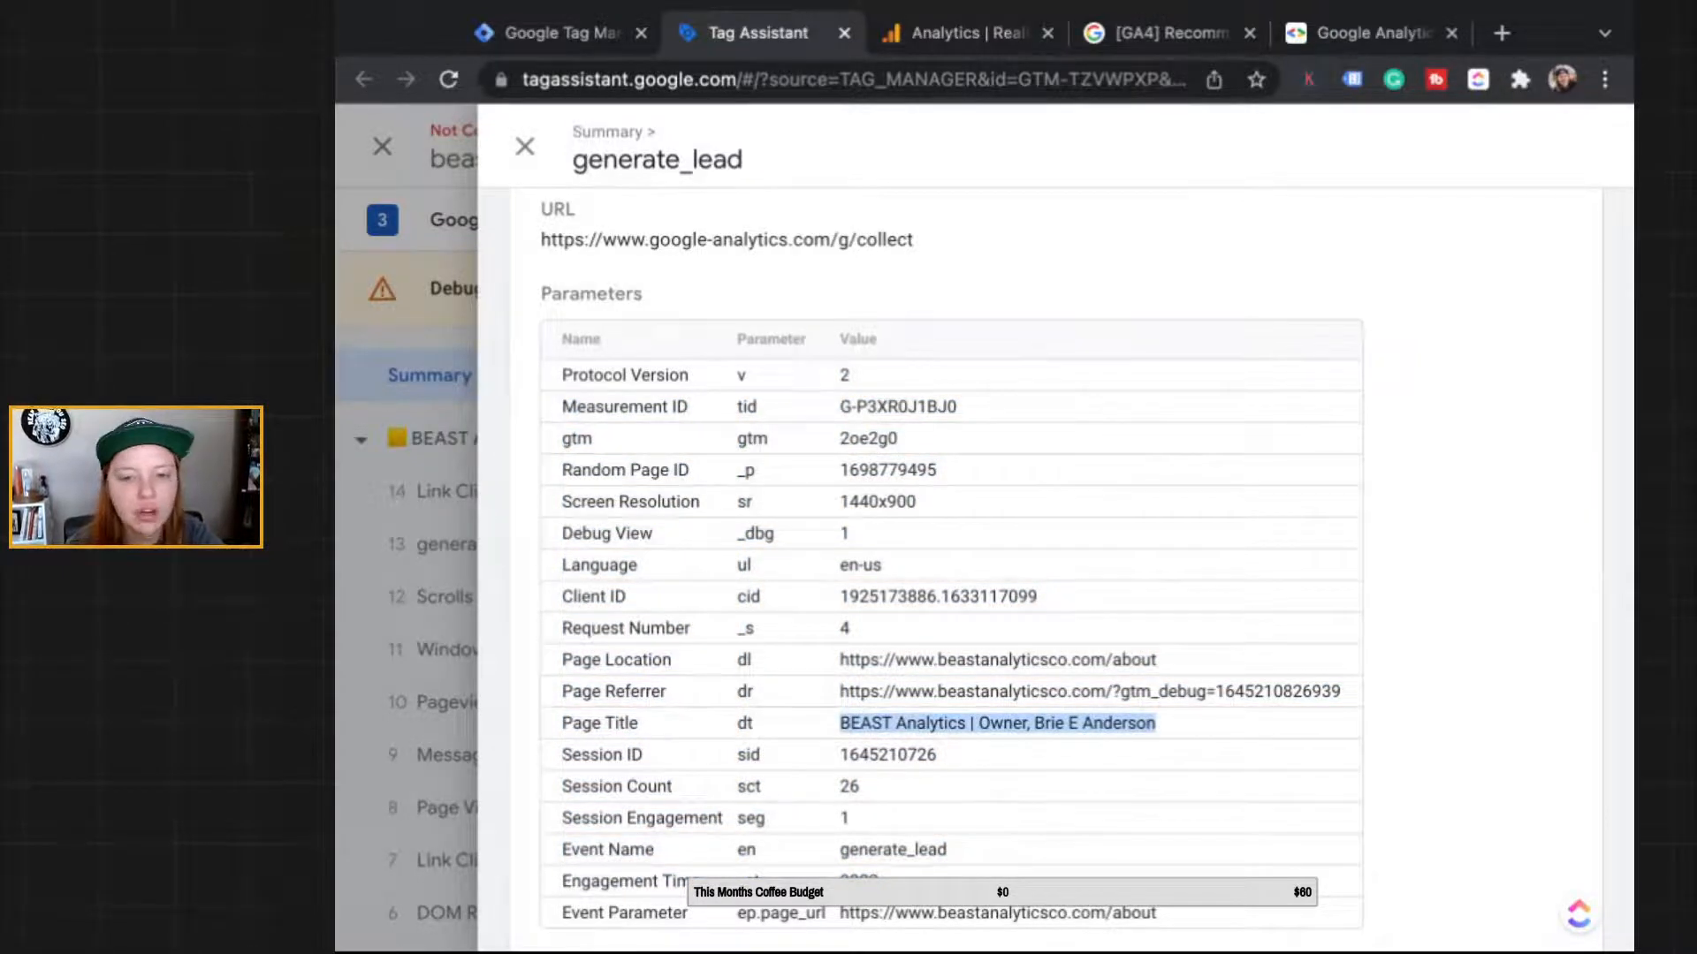
left_click(840, 723)
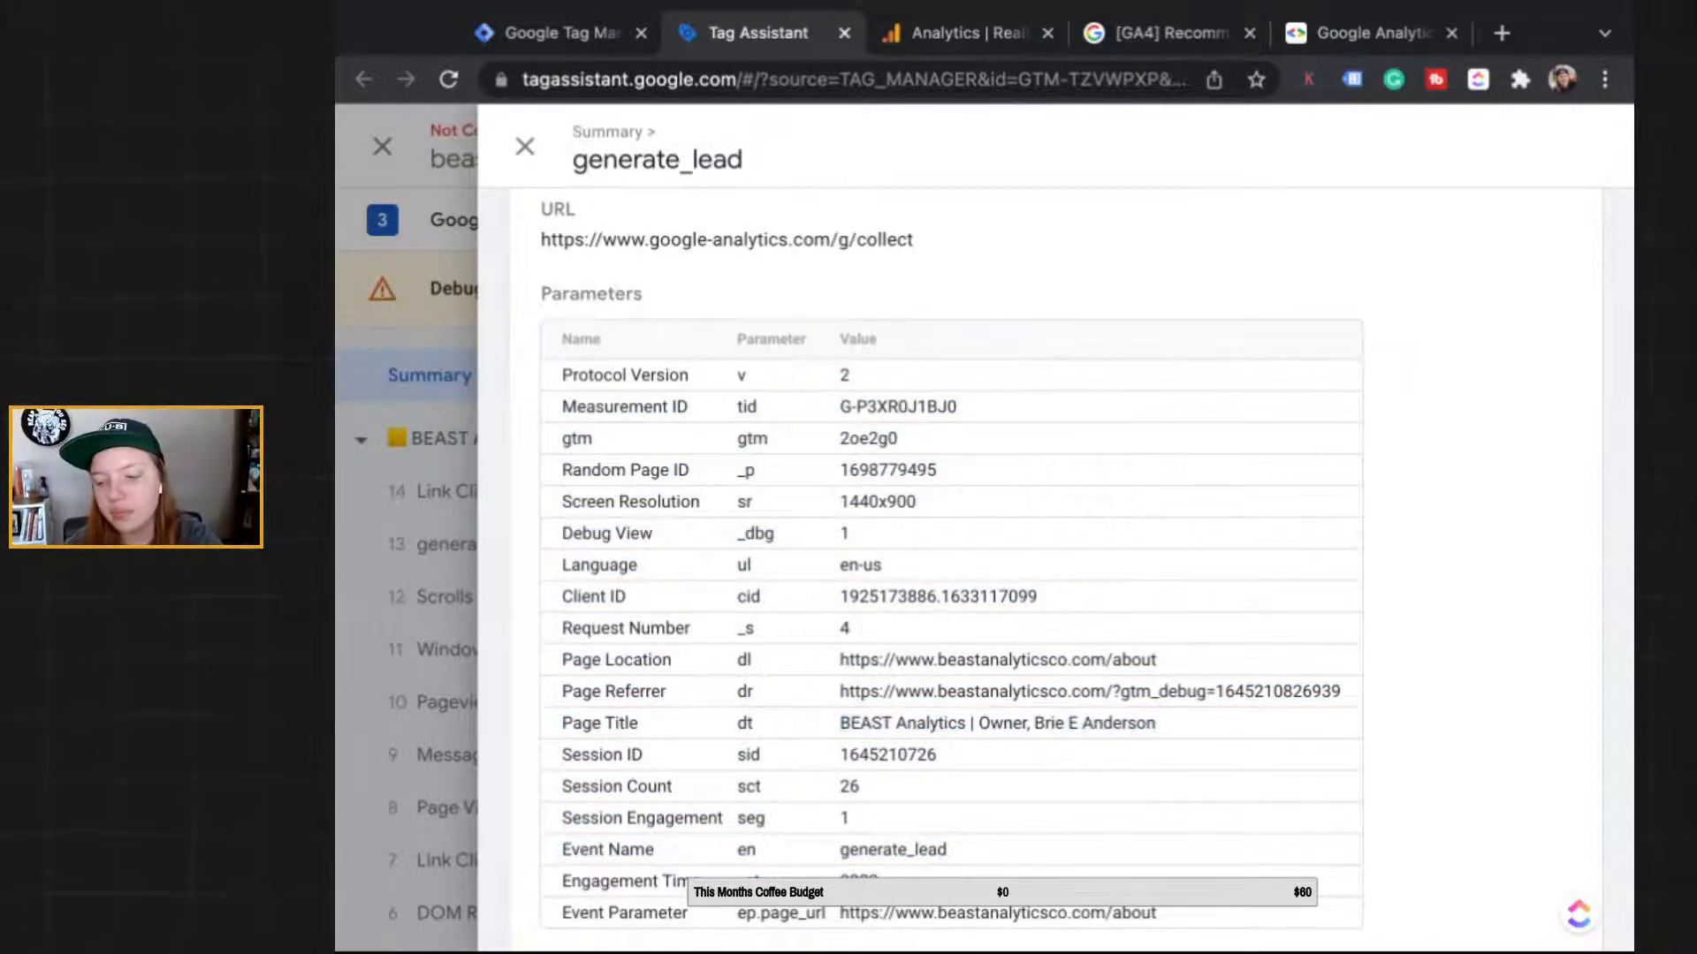
scroll(1055, 566, "down", 2)
scroll(1055, 565, "up", 3)
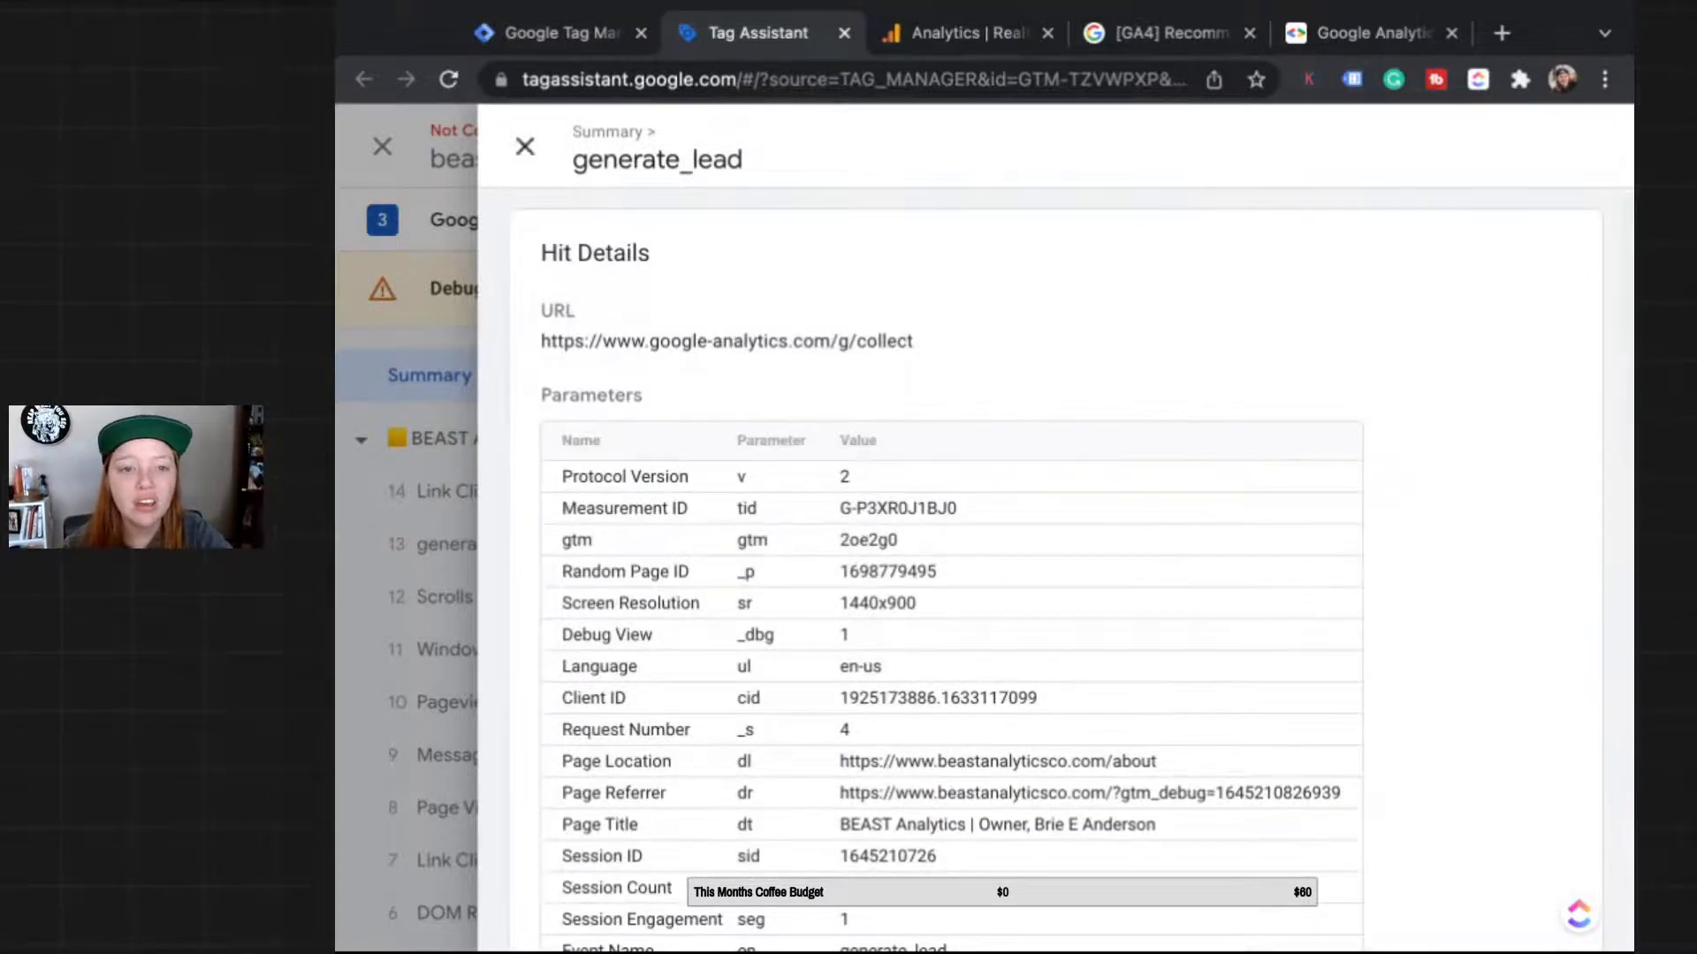
left_click(525, 146)
Step: Confirm the Realtime Event count card shows 4 generate_lead events, then open Configure > Events
key("ctrl+Tab")
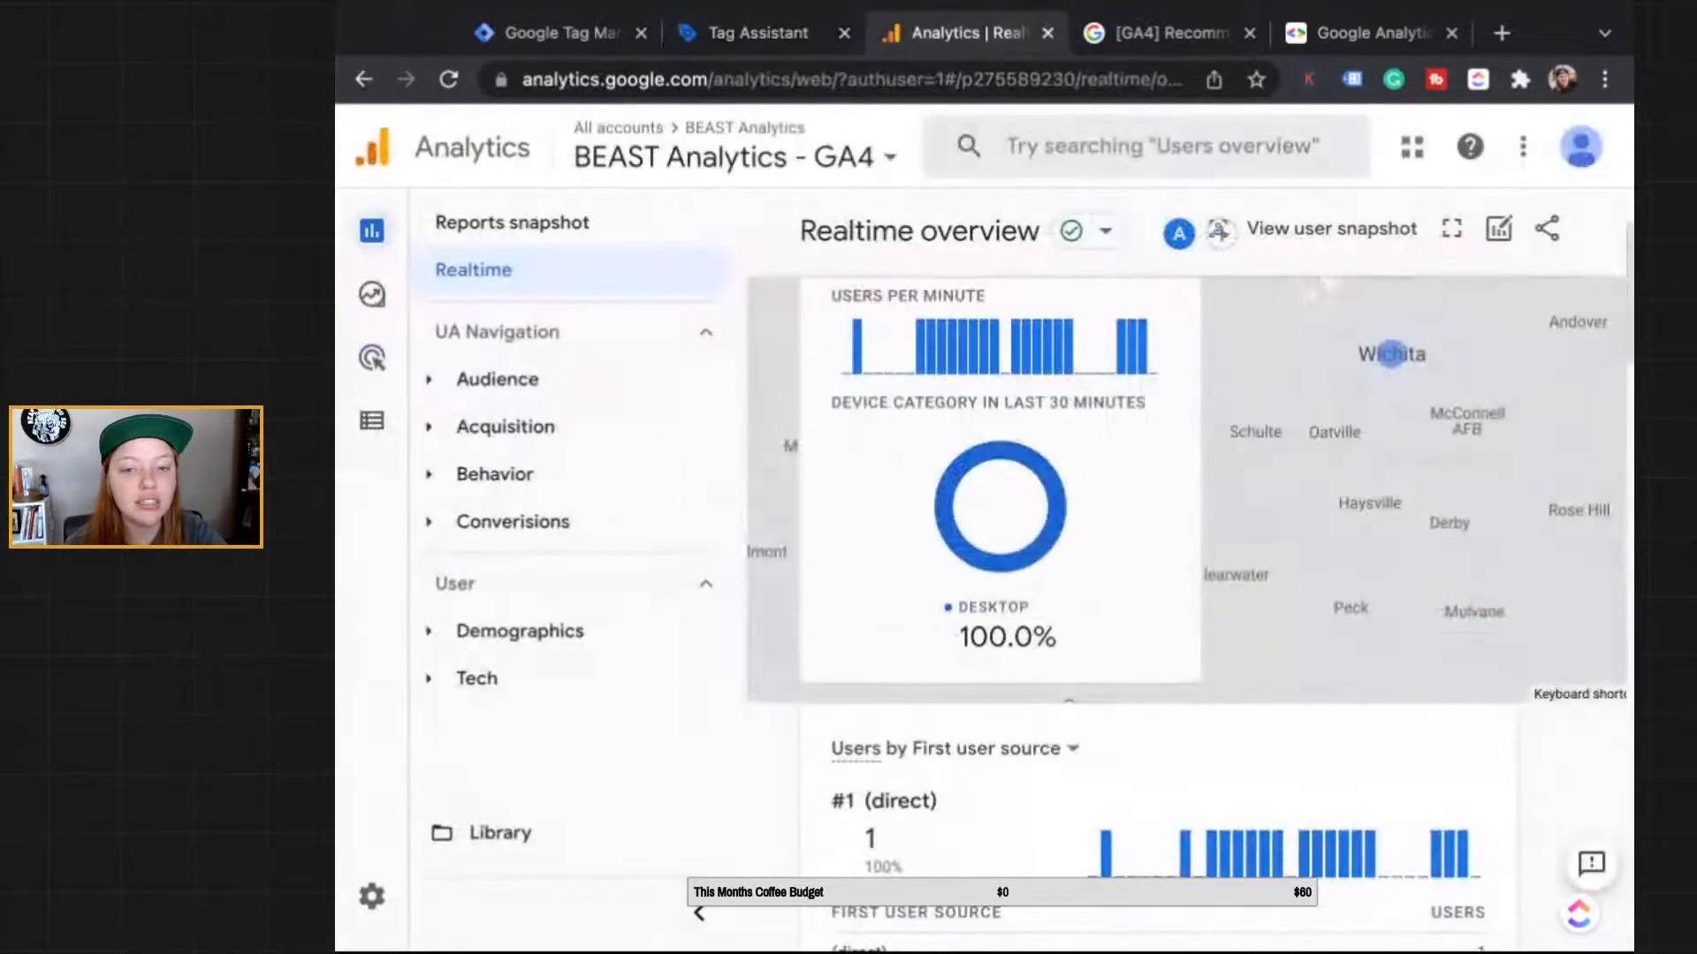
scroll(1158, 574, "down", 10)
scroll(1158, 574, "down", 10)
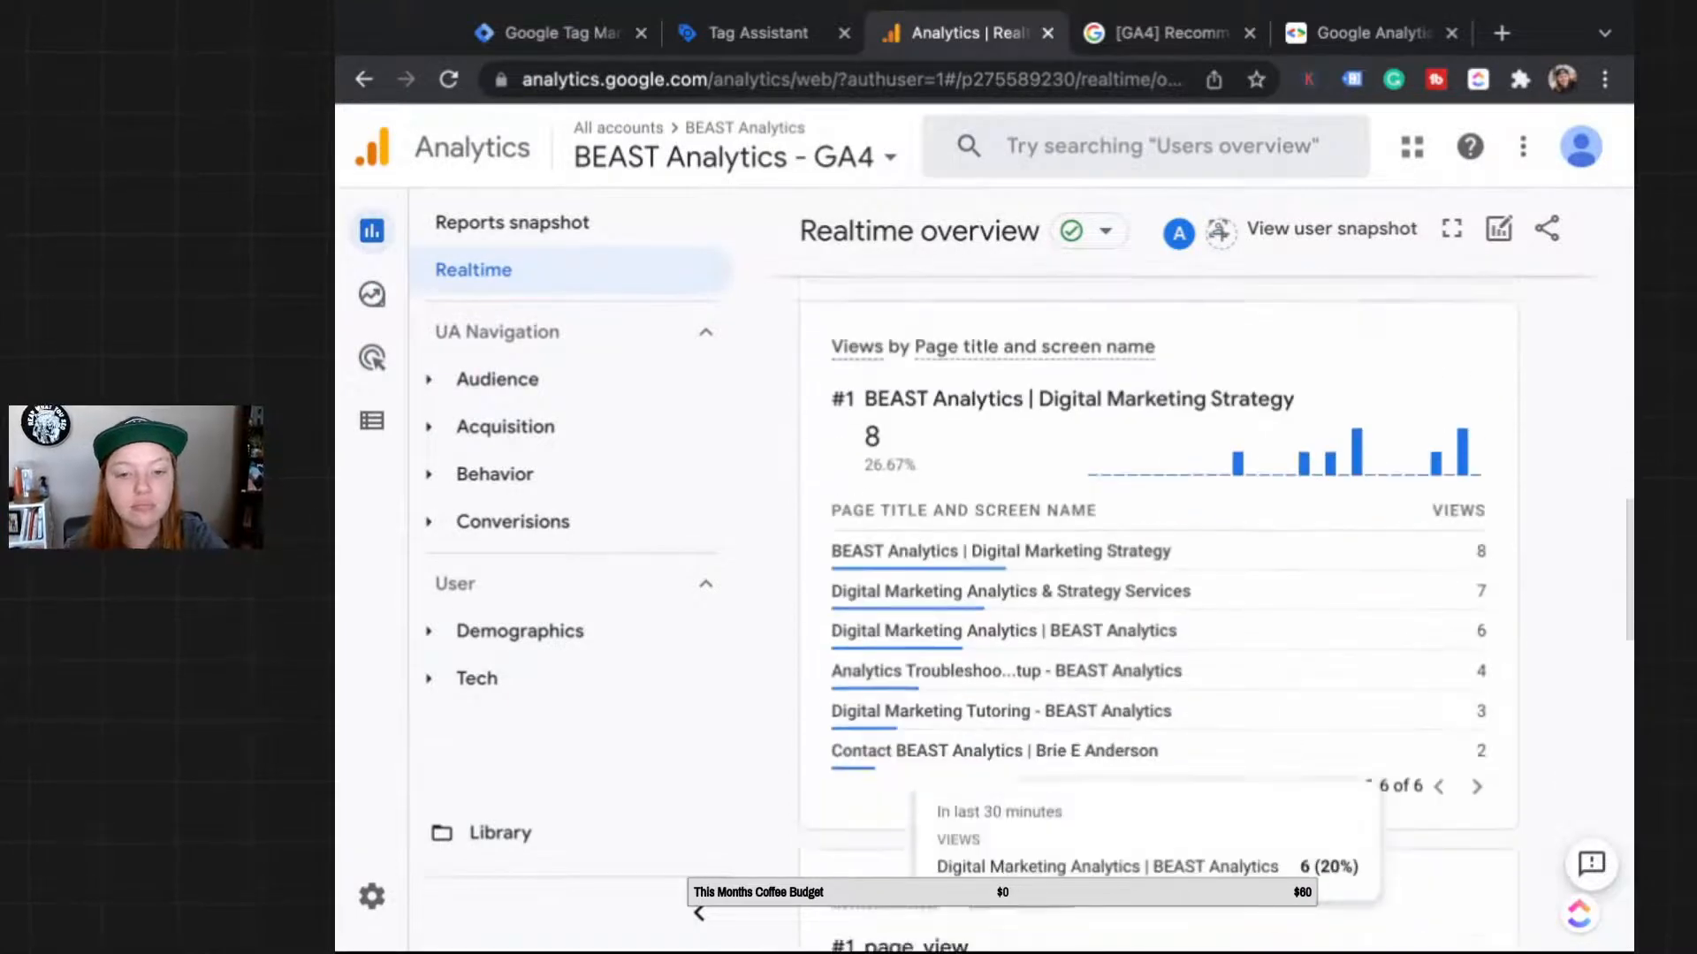
scroll(815, 491, "up", 2)
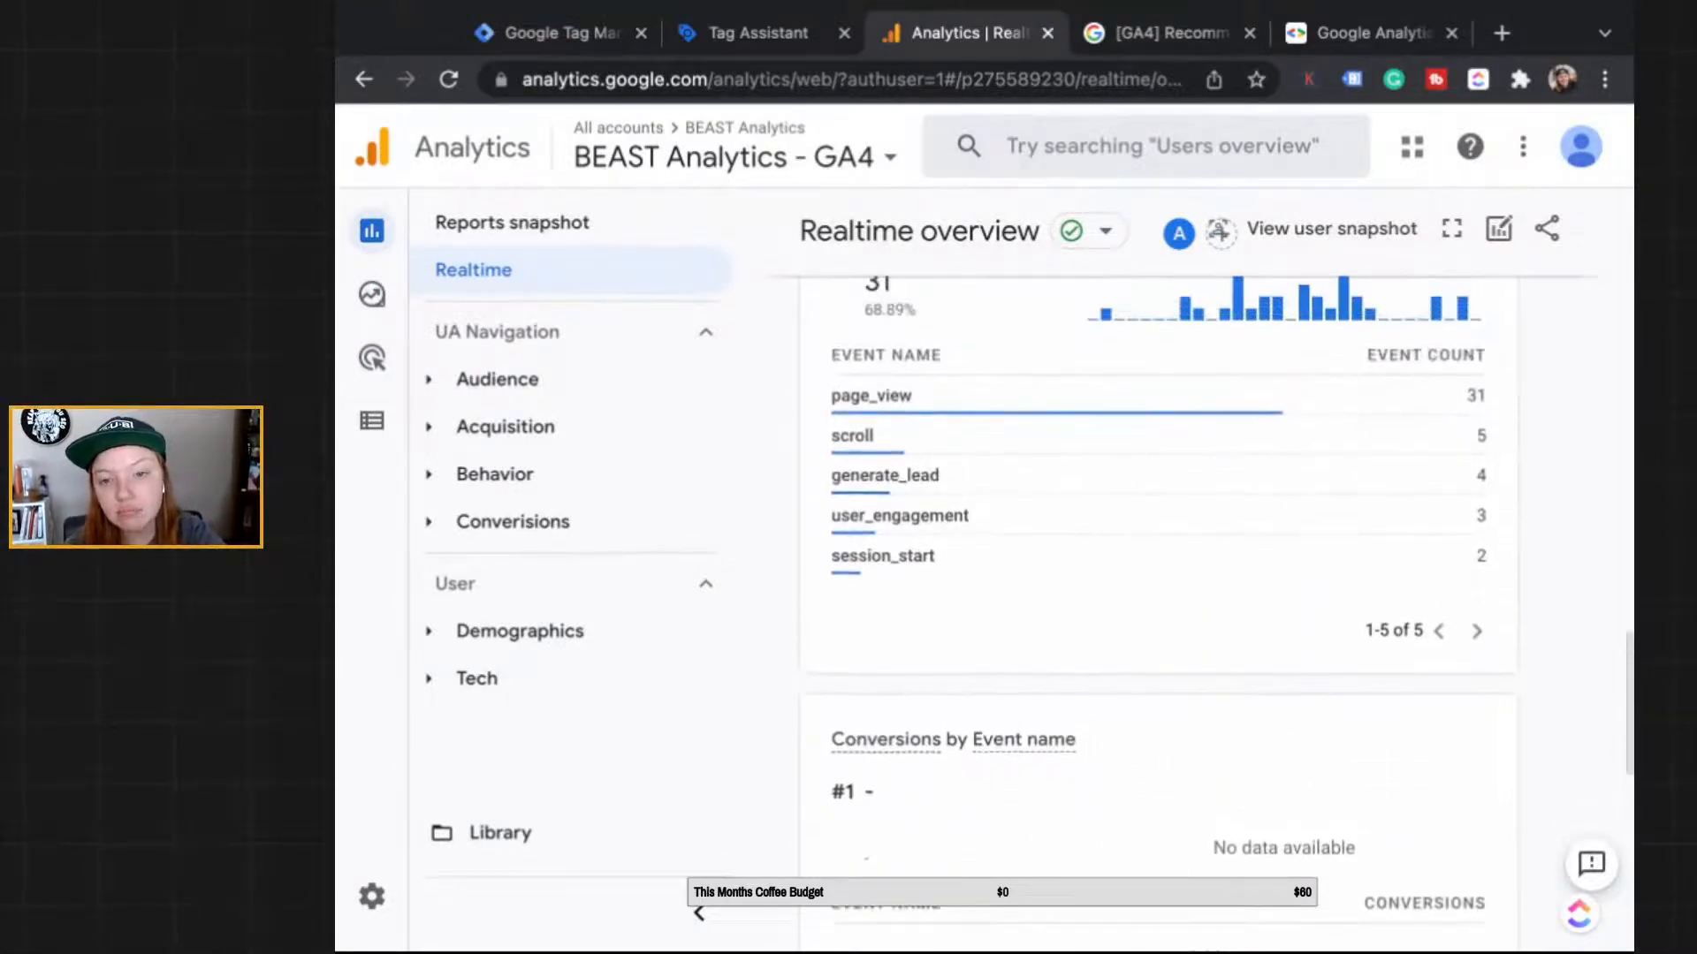
mouse_move(814, 486)
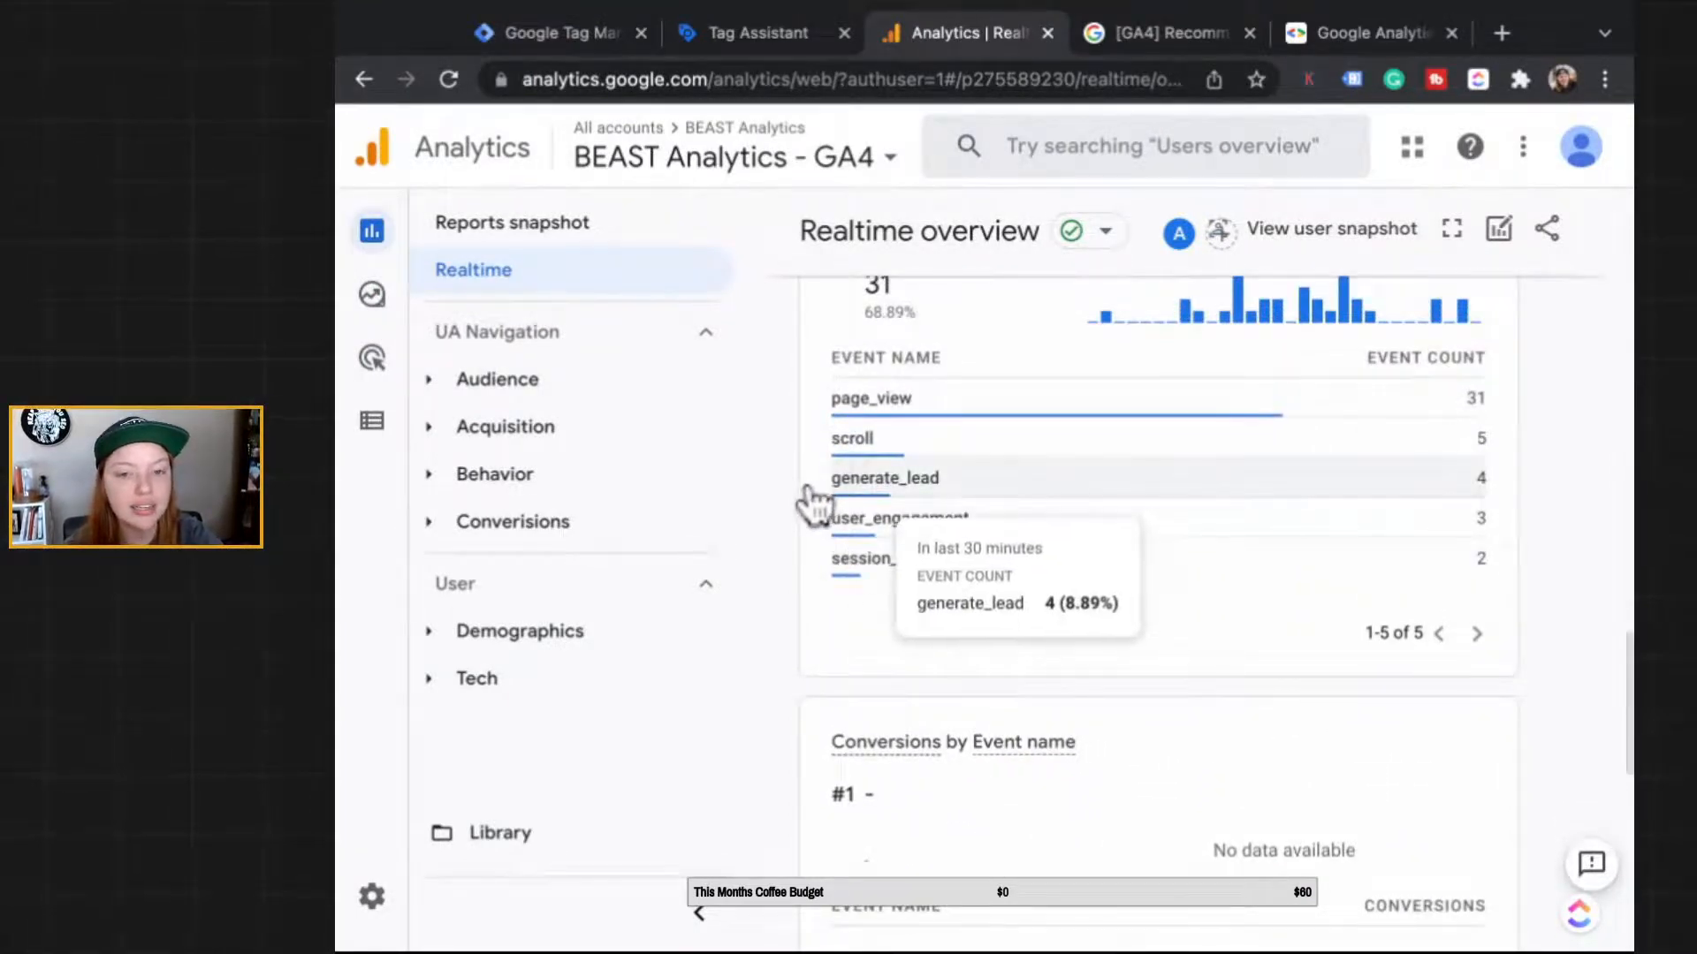
left_click(372, 421)
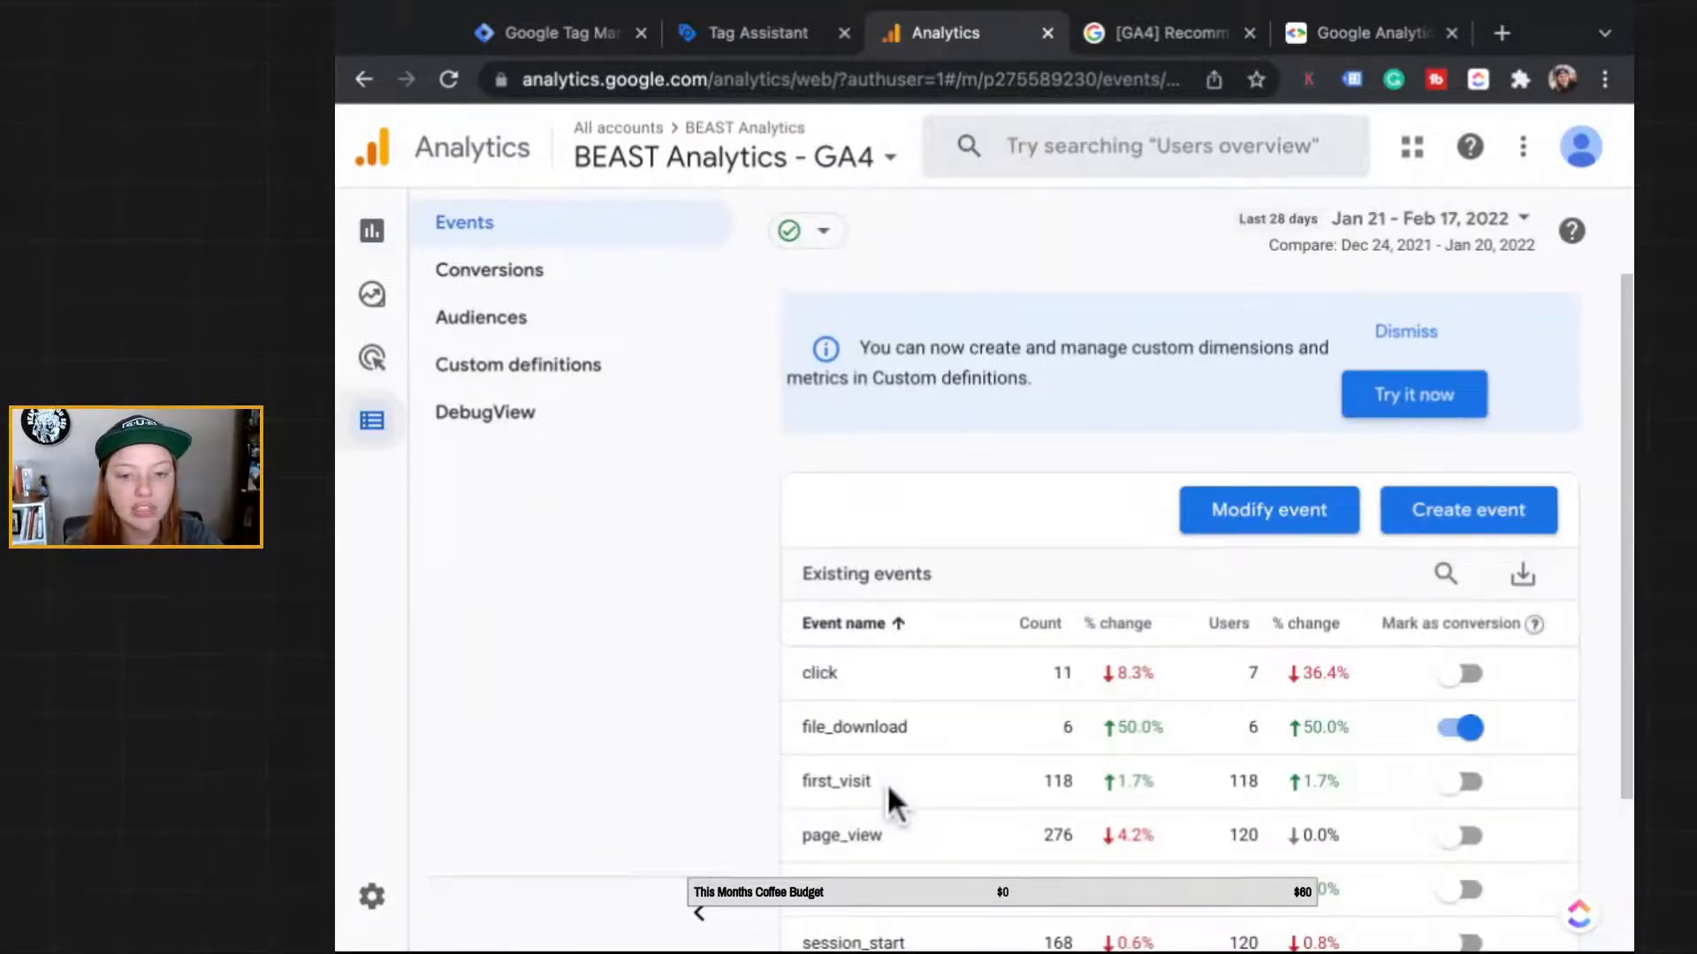
scroll(887, 783, "down", 2)
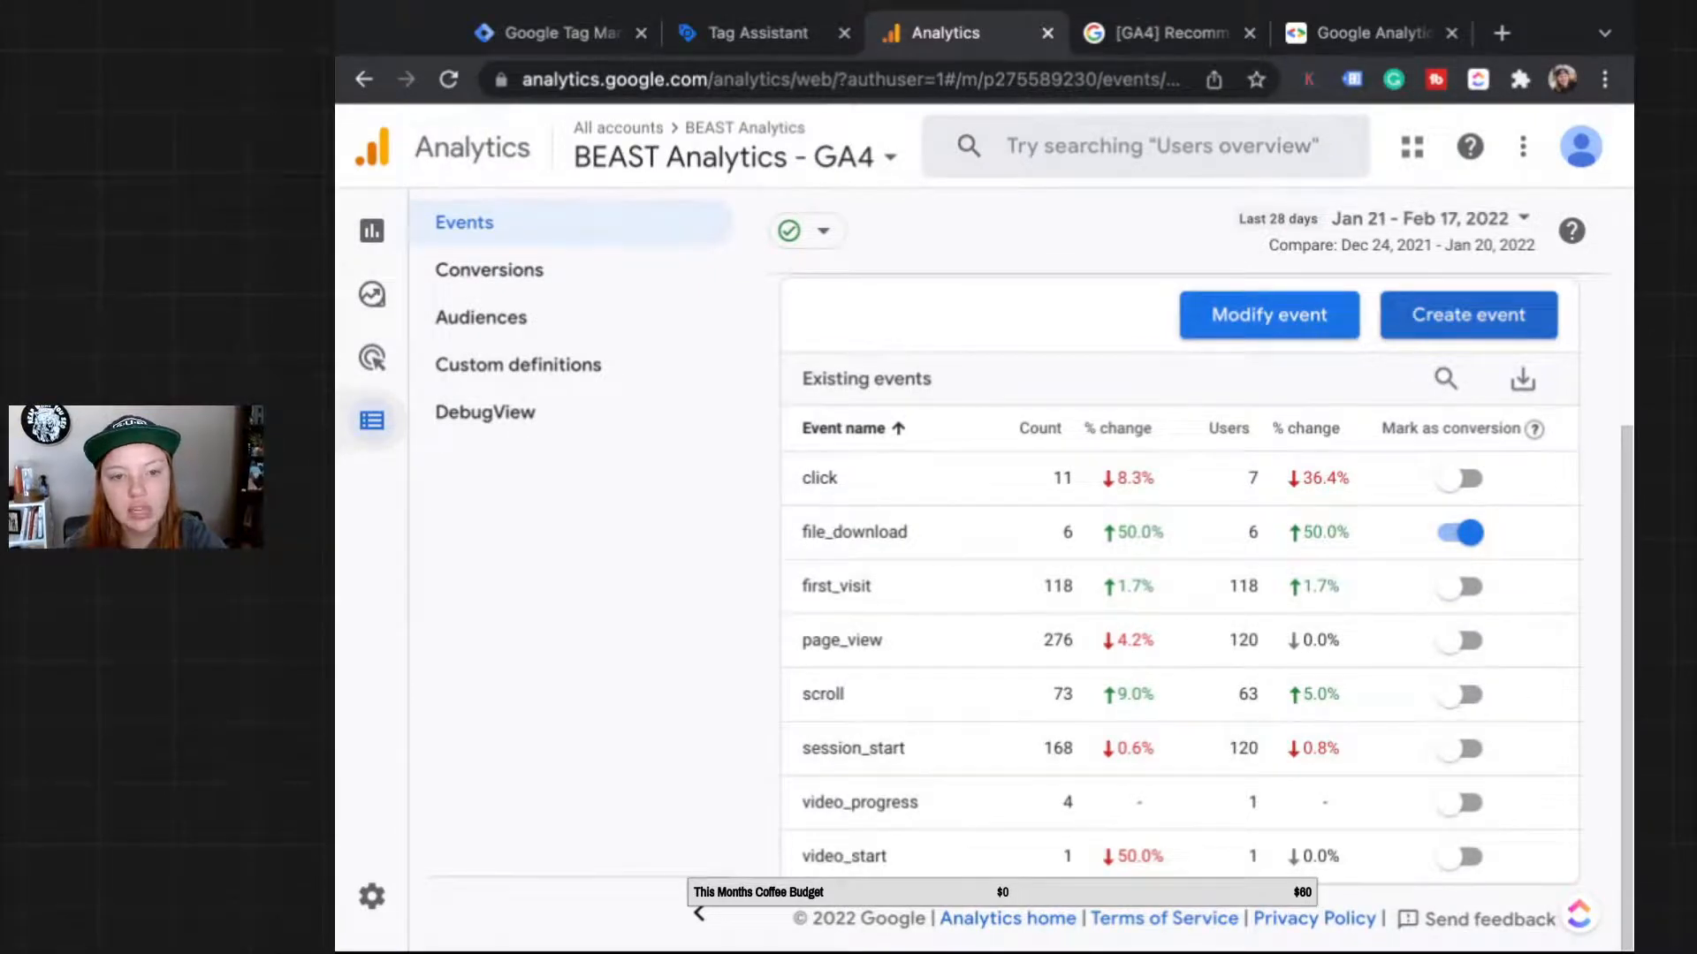
Step: Open the generate_lead custom event definition in edit mode
left_click(1467, 314)
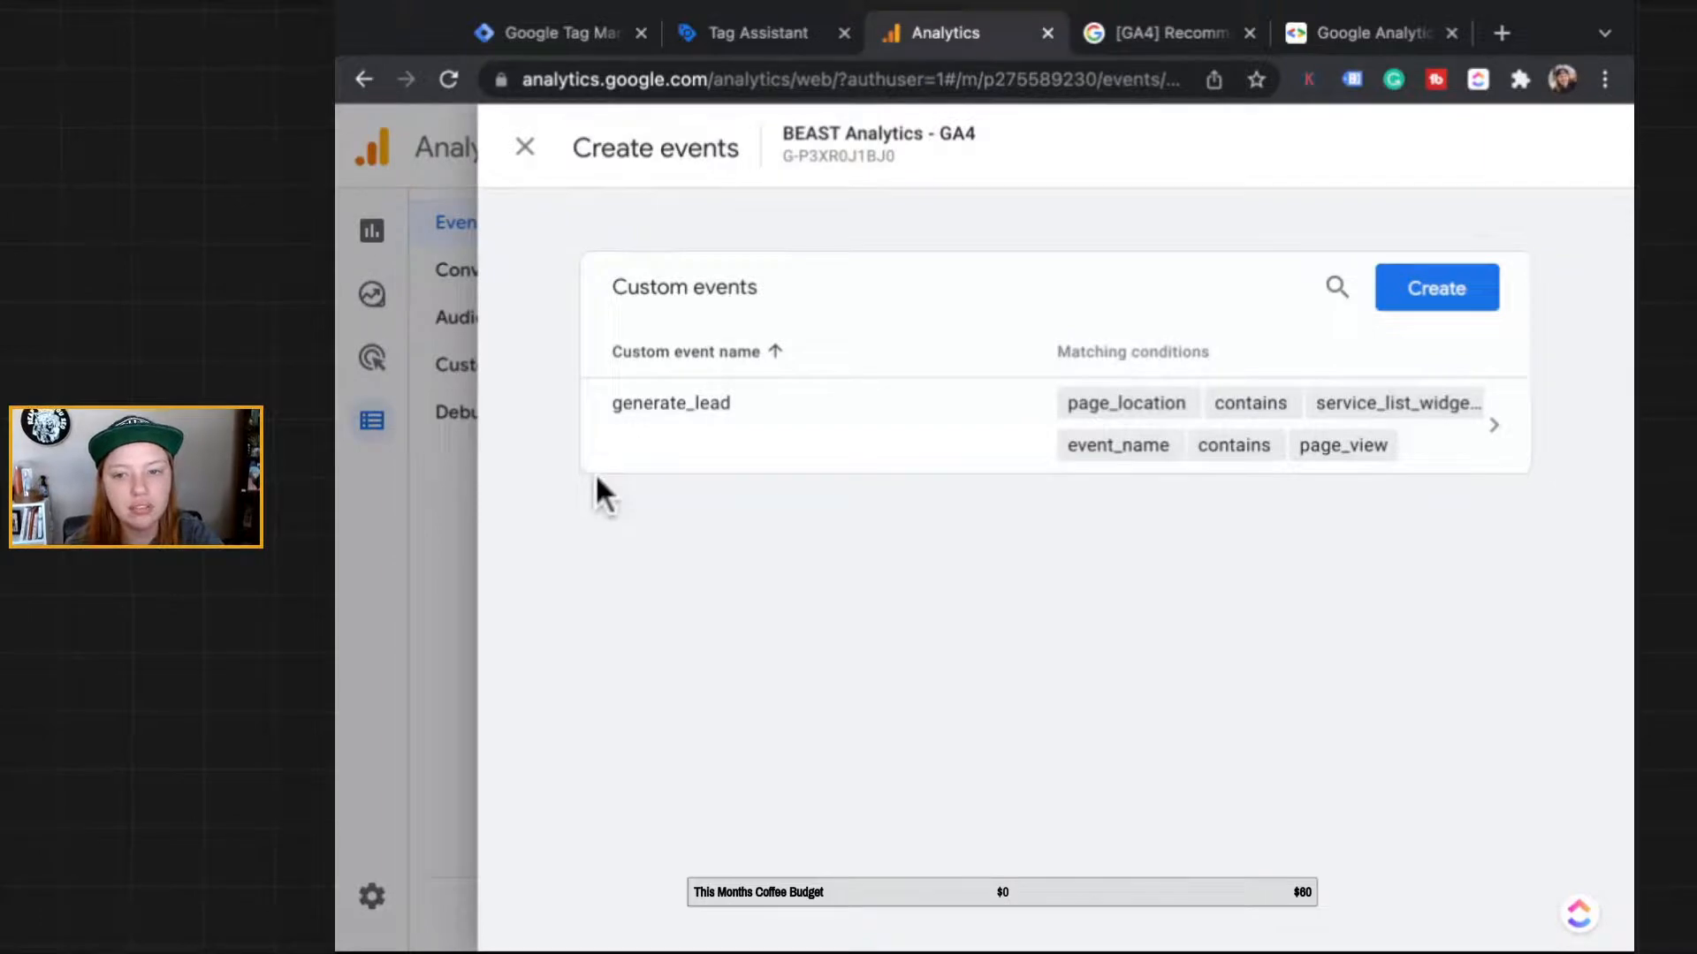
left_click(598, 408)
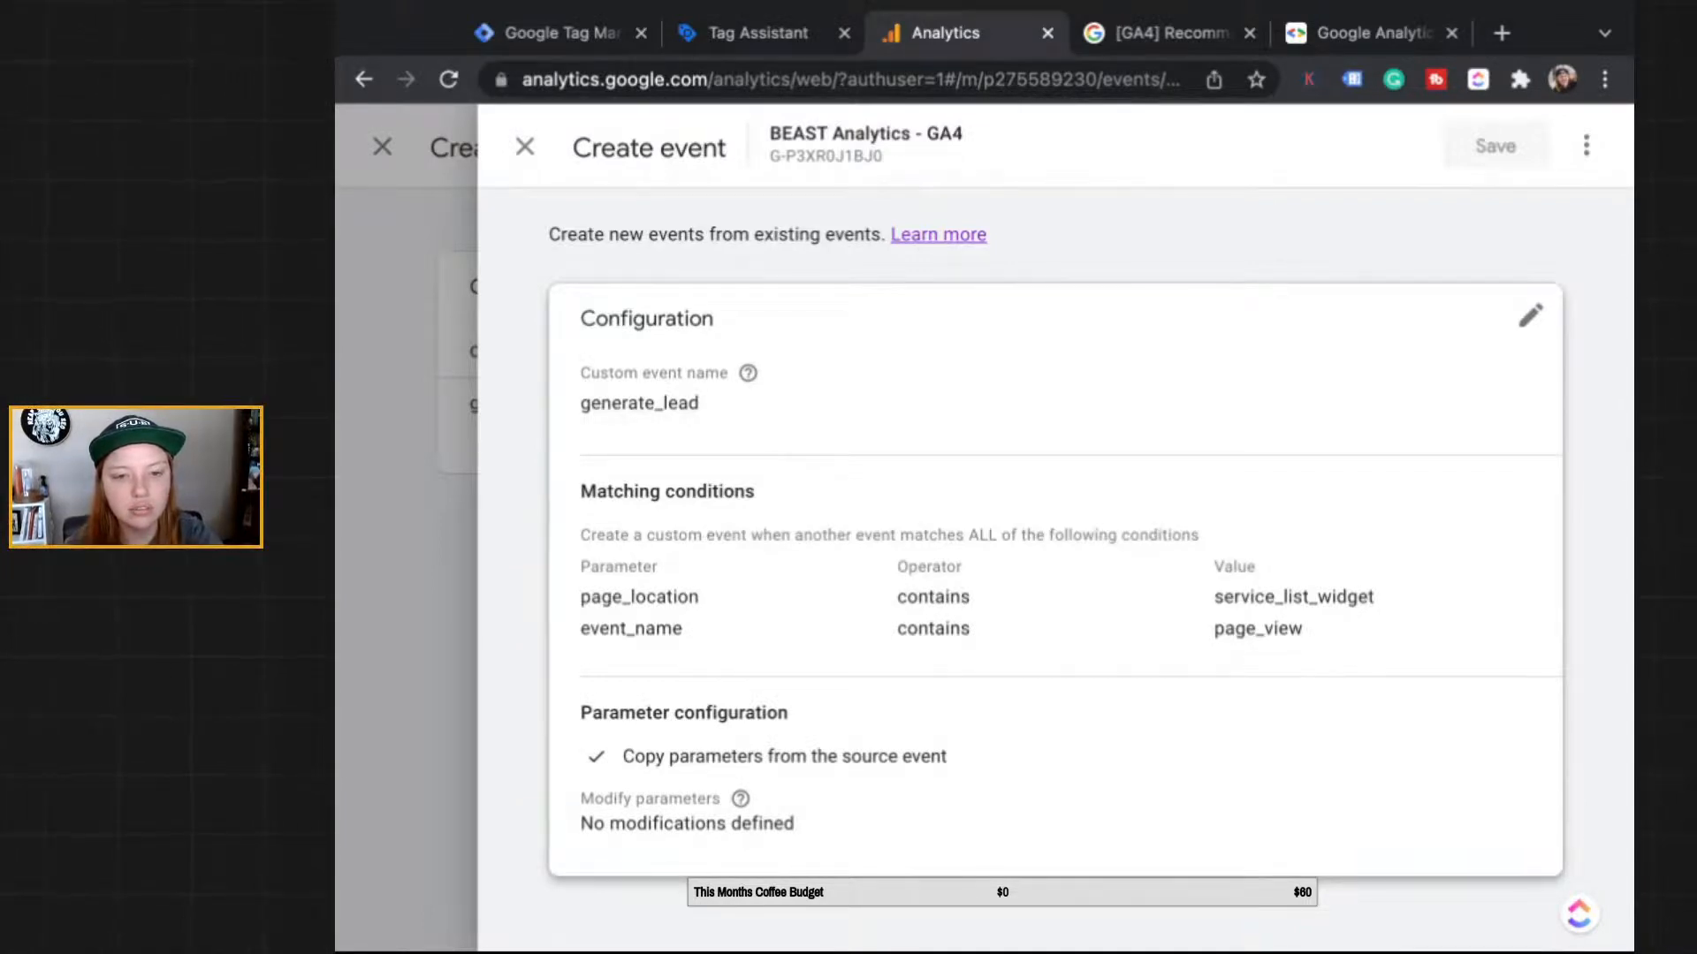
left_click(1530, 316)
Step: Add then remove an empty parameter modification row, and discard the unsaved changes
scroll(1055, 566, "down", 2)
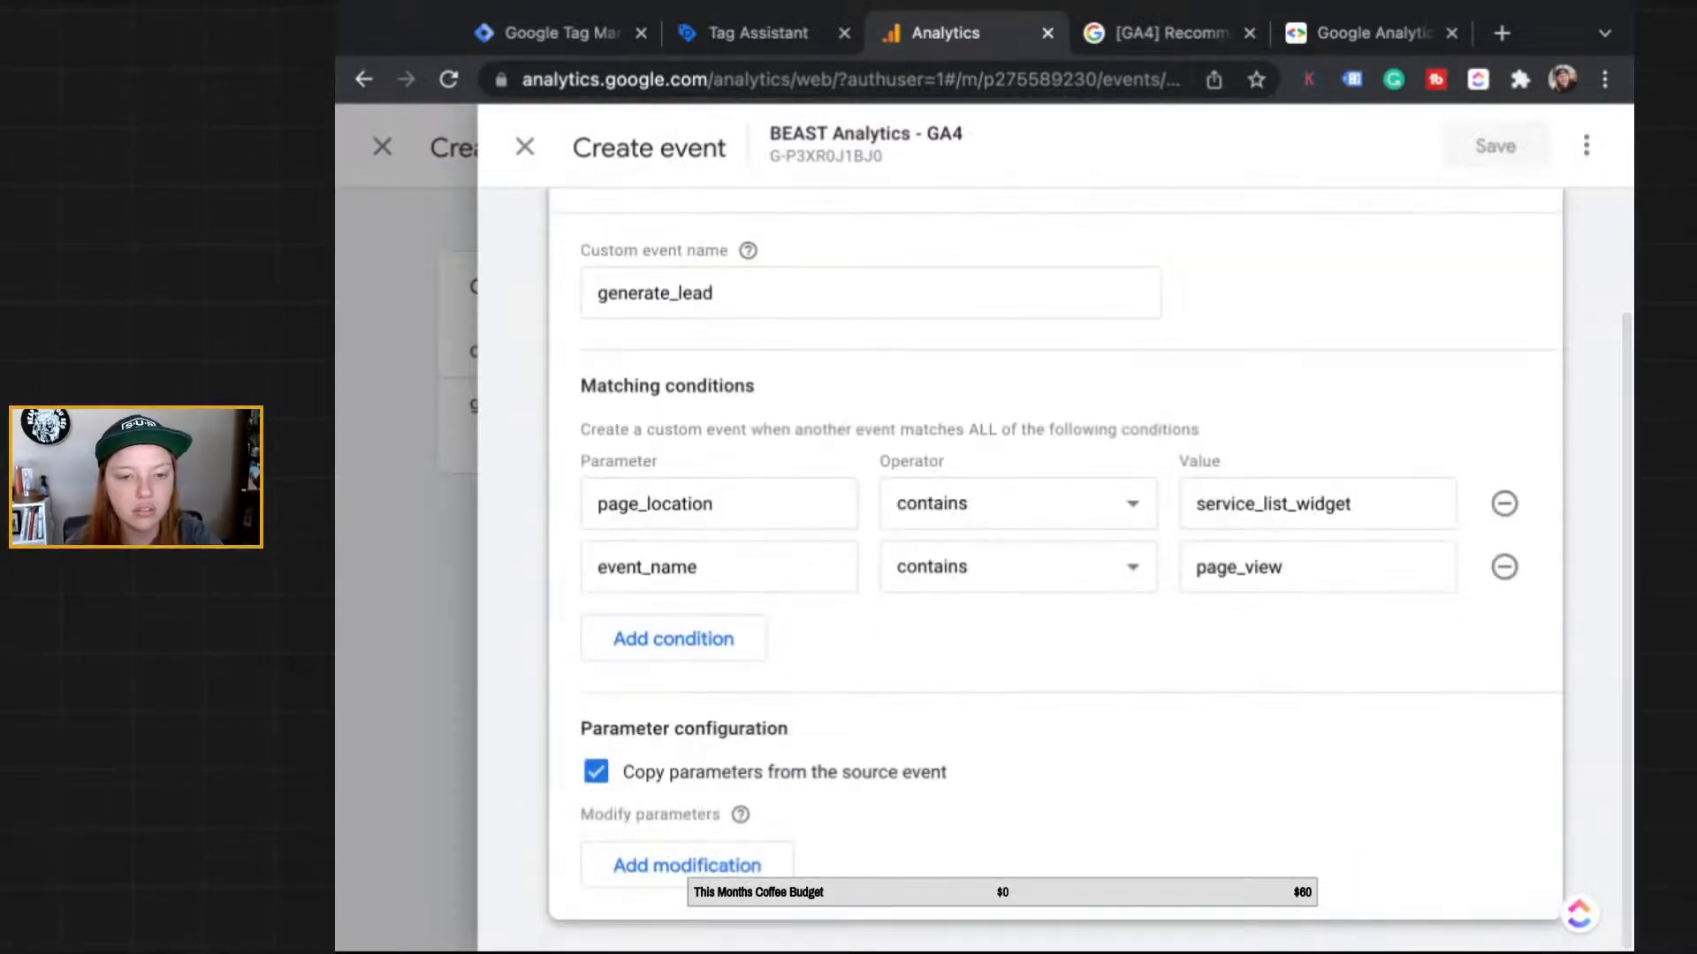
left_click(707, 863)
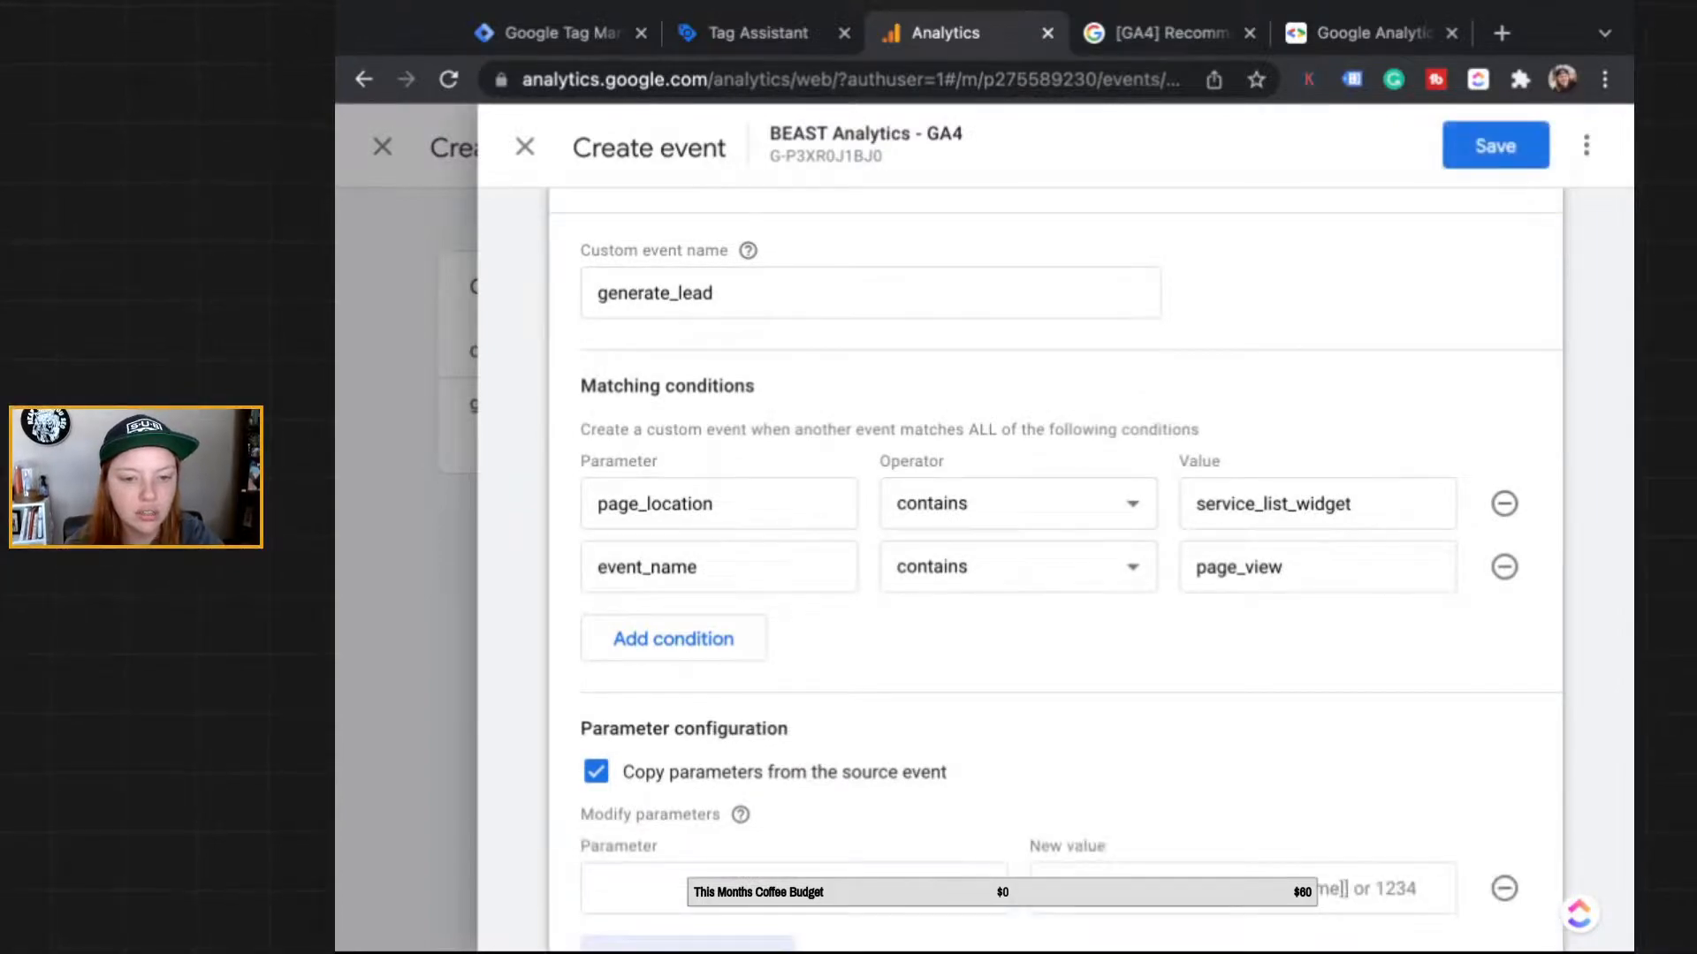
scroll(707, 863, "down", 1)
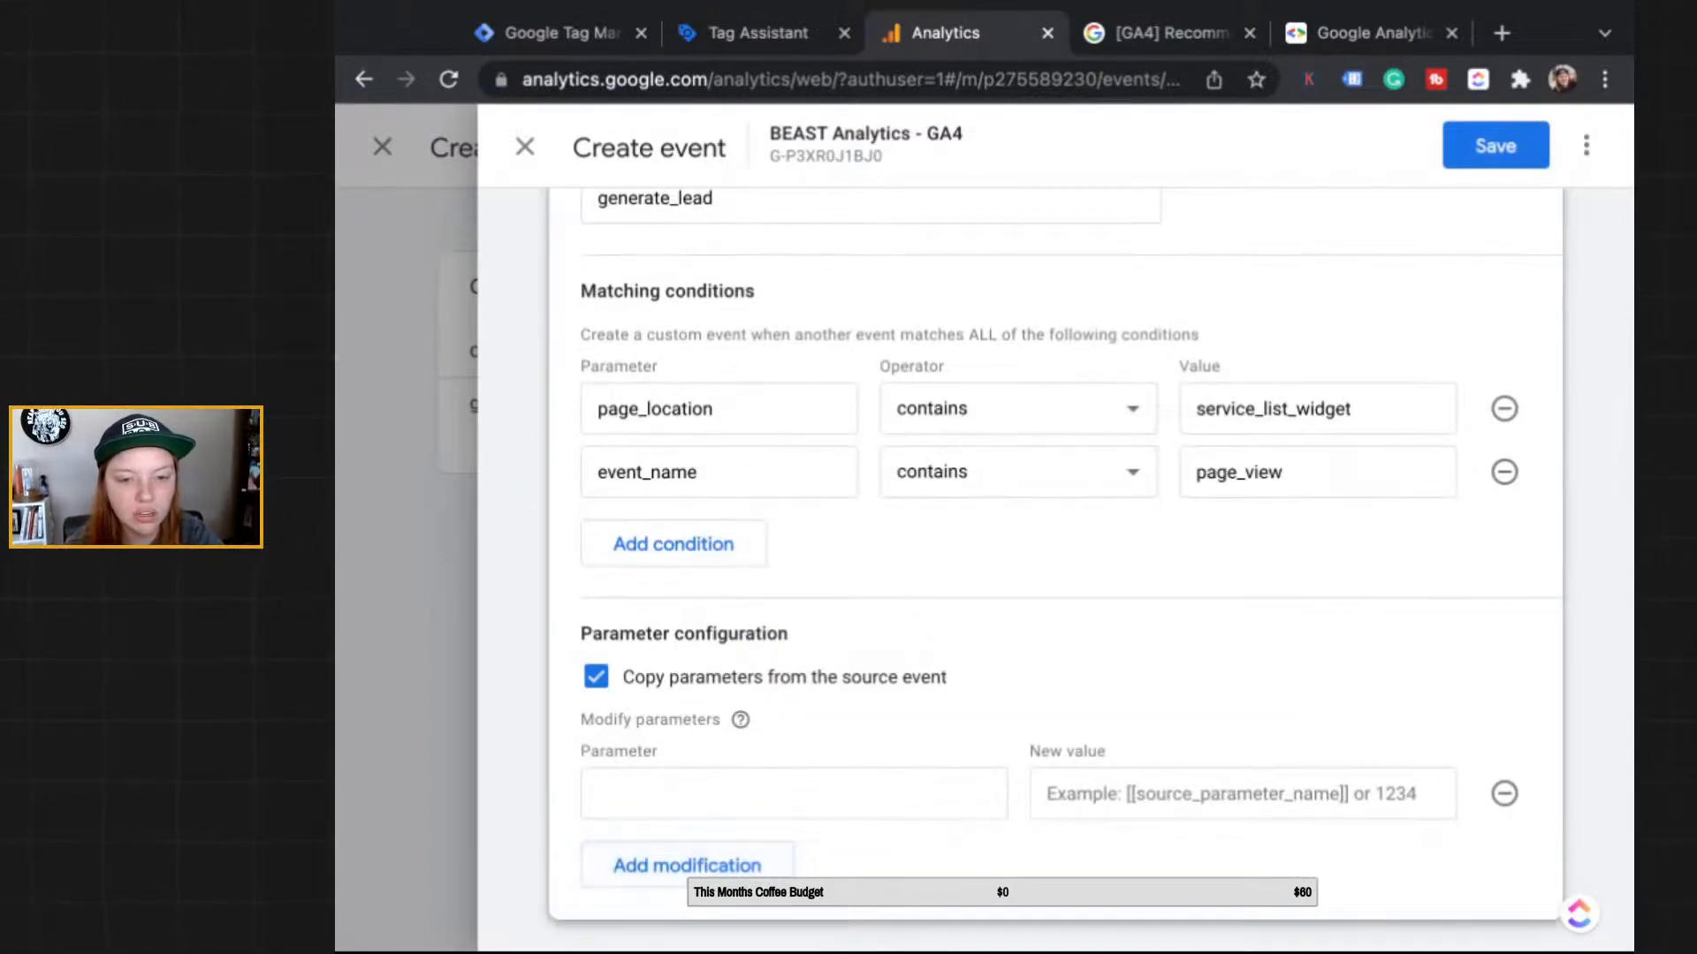
mouse_move(740, 719)
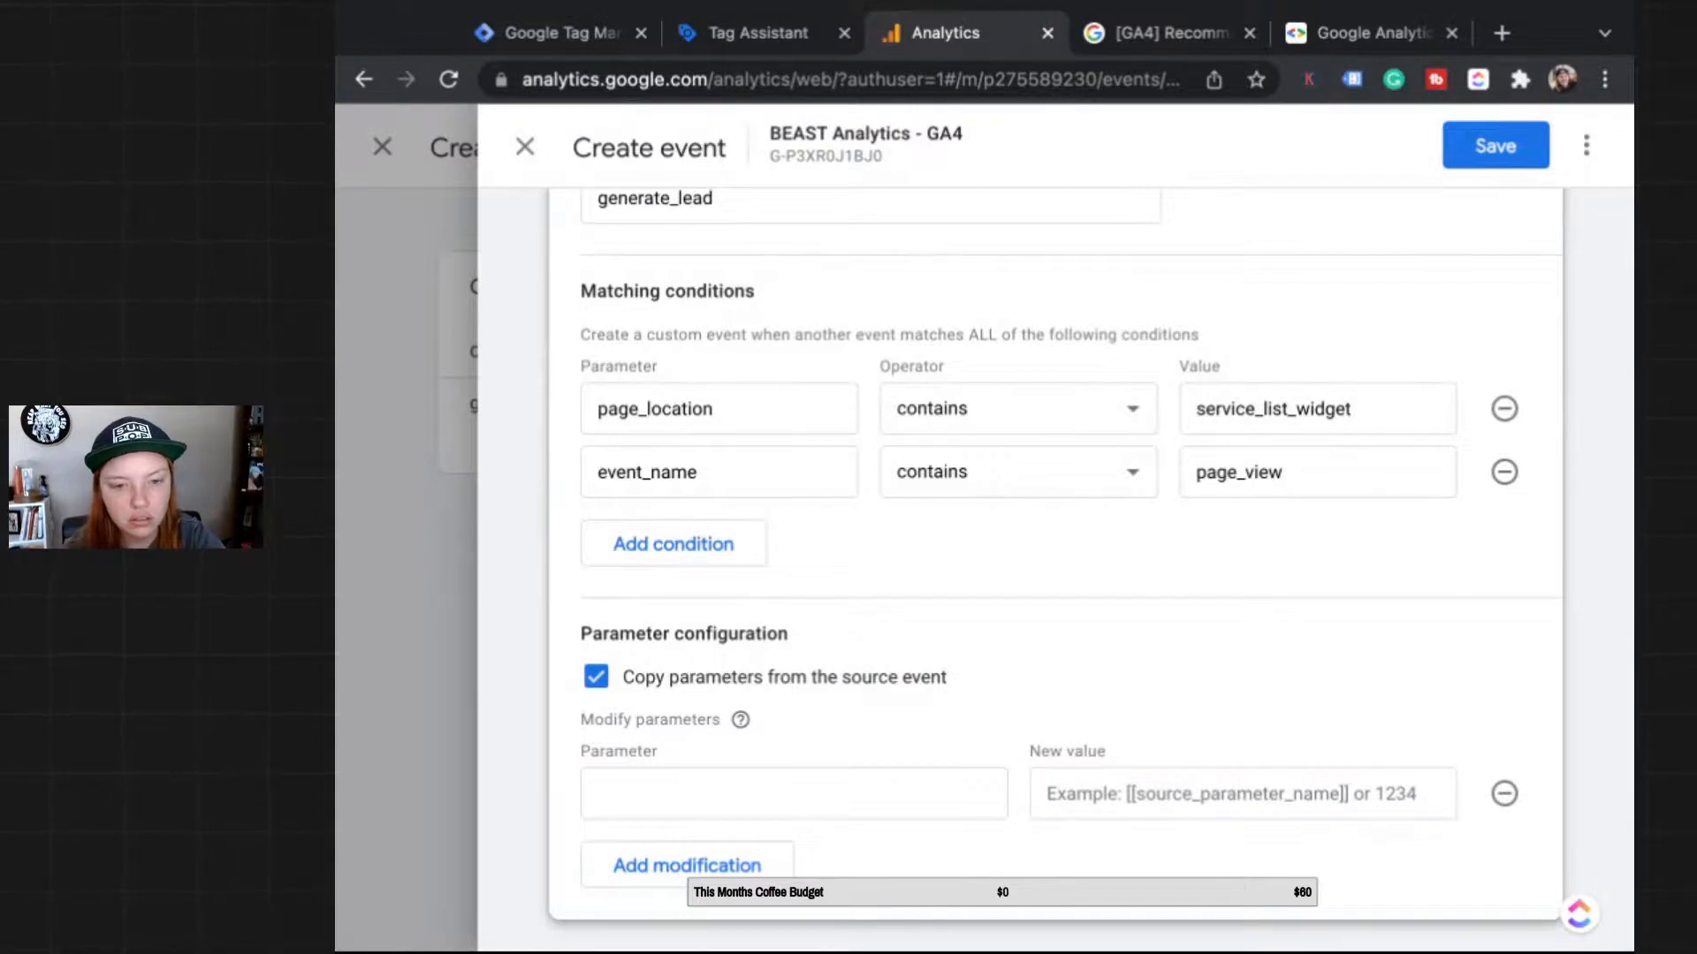
left_click(794, 794)
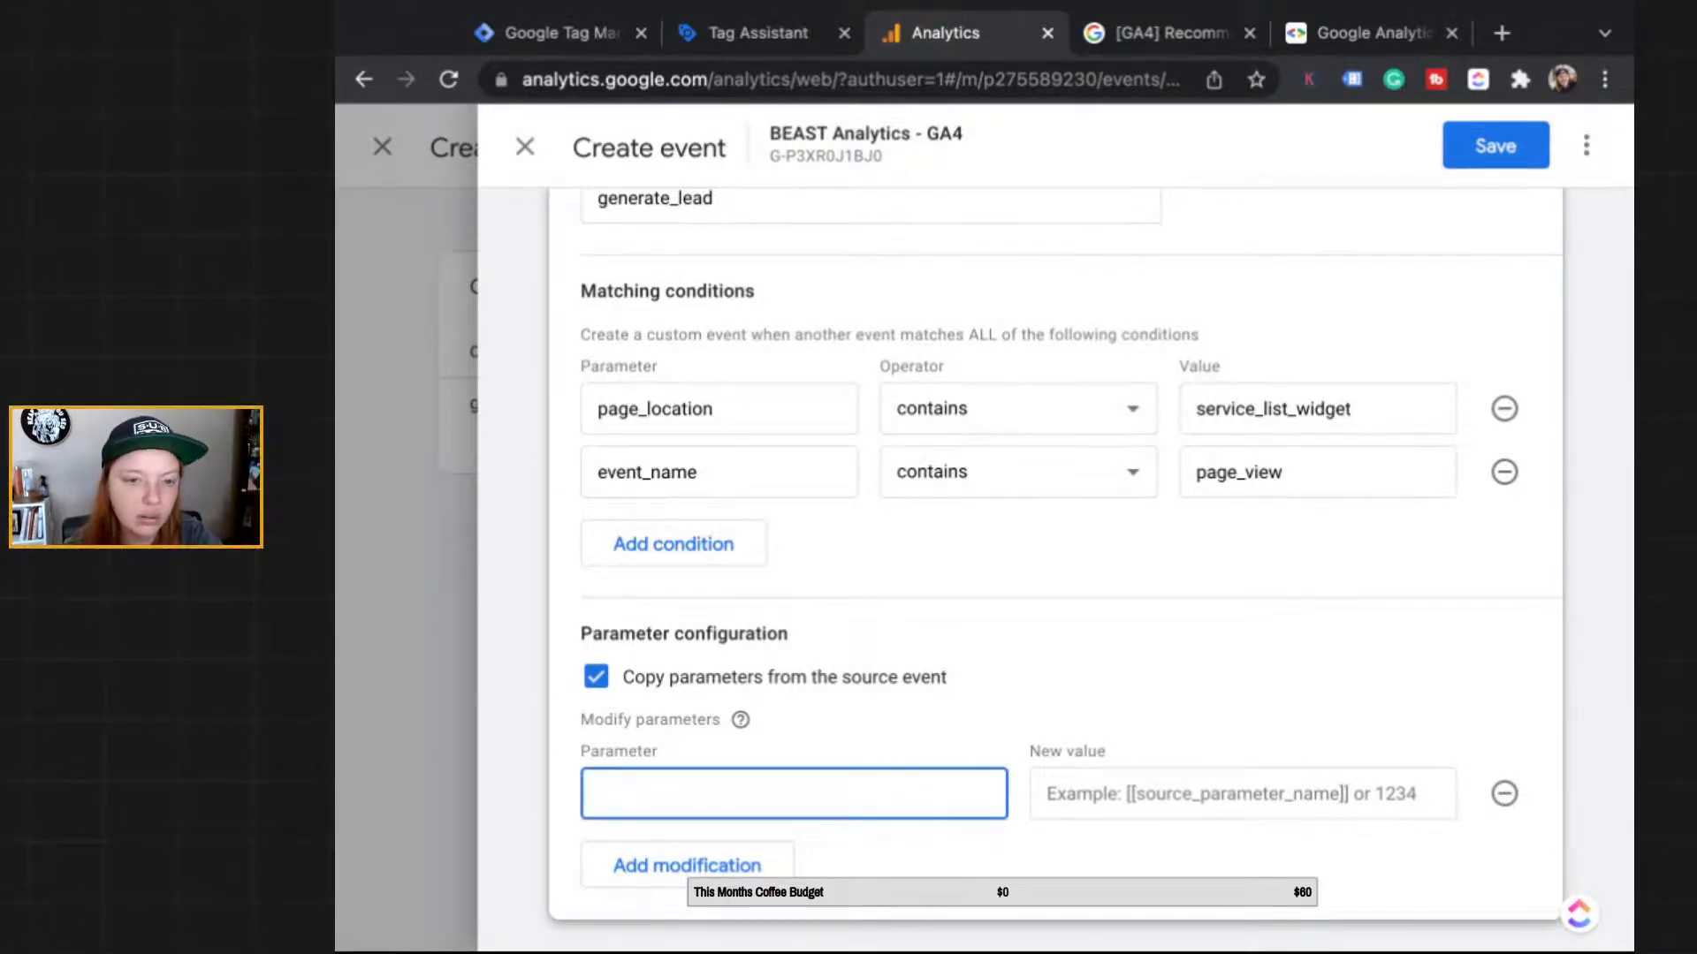
left_click(1504, 793)
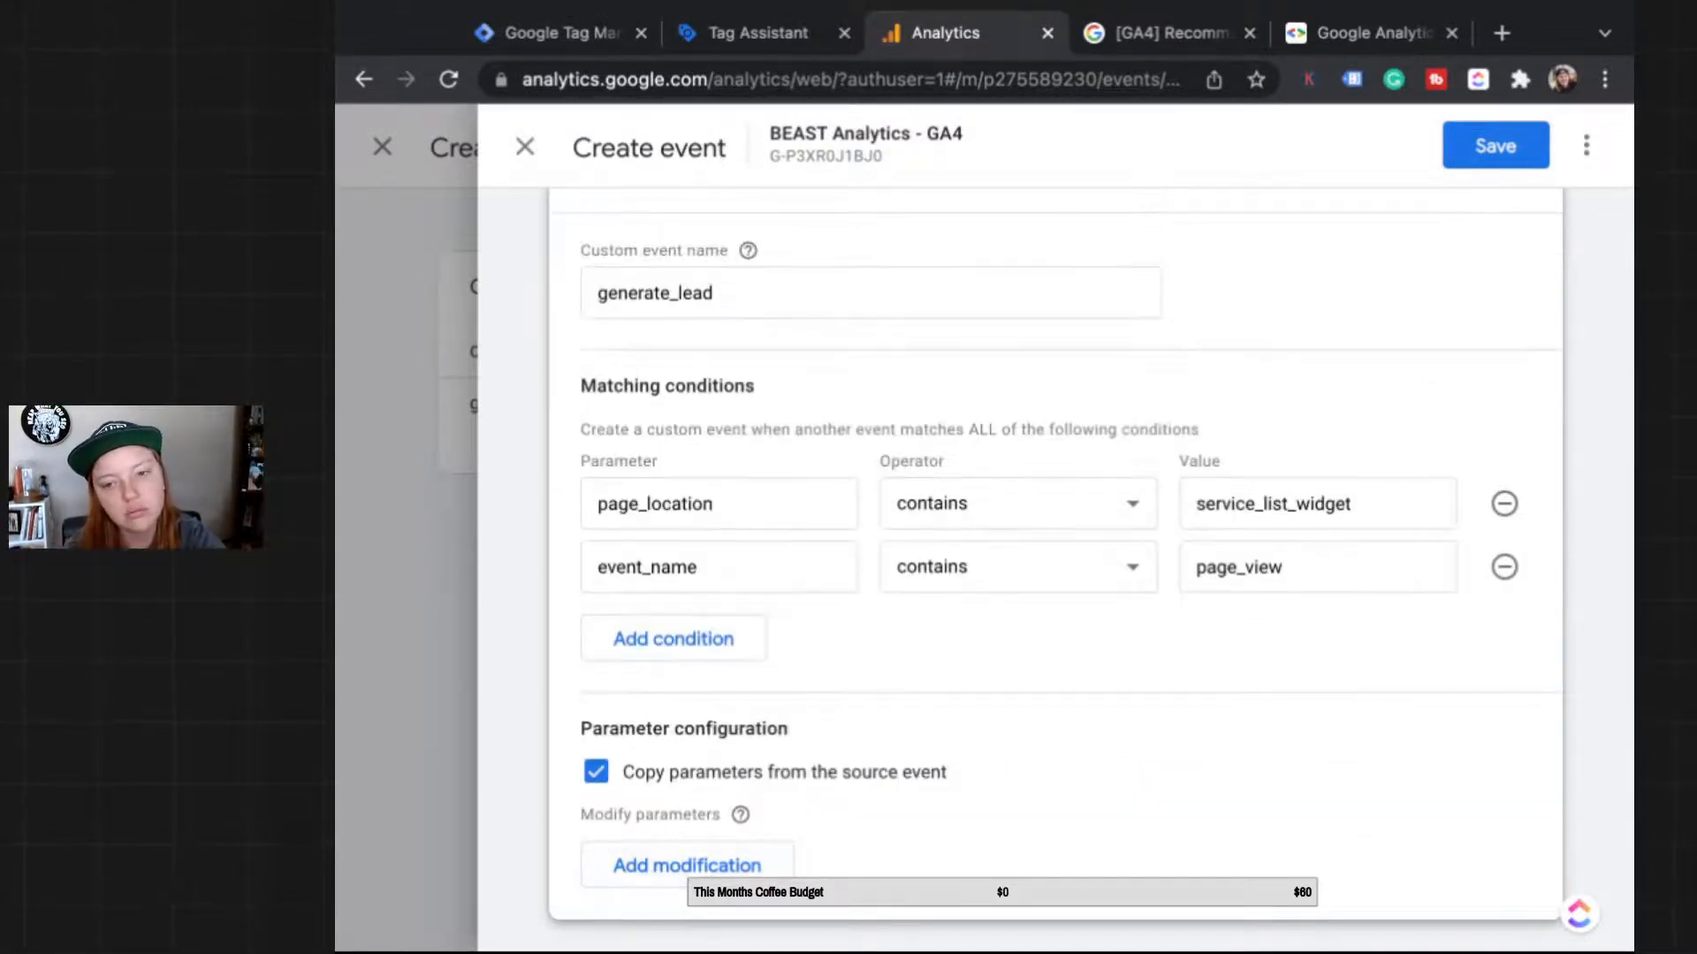
scroll(1154, 913, "up", 2)
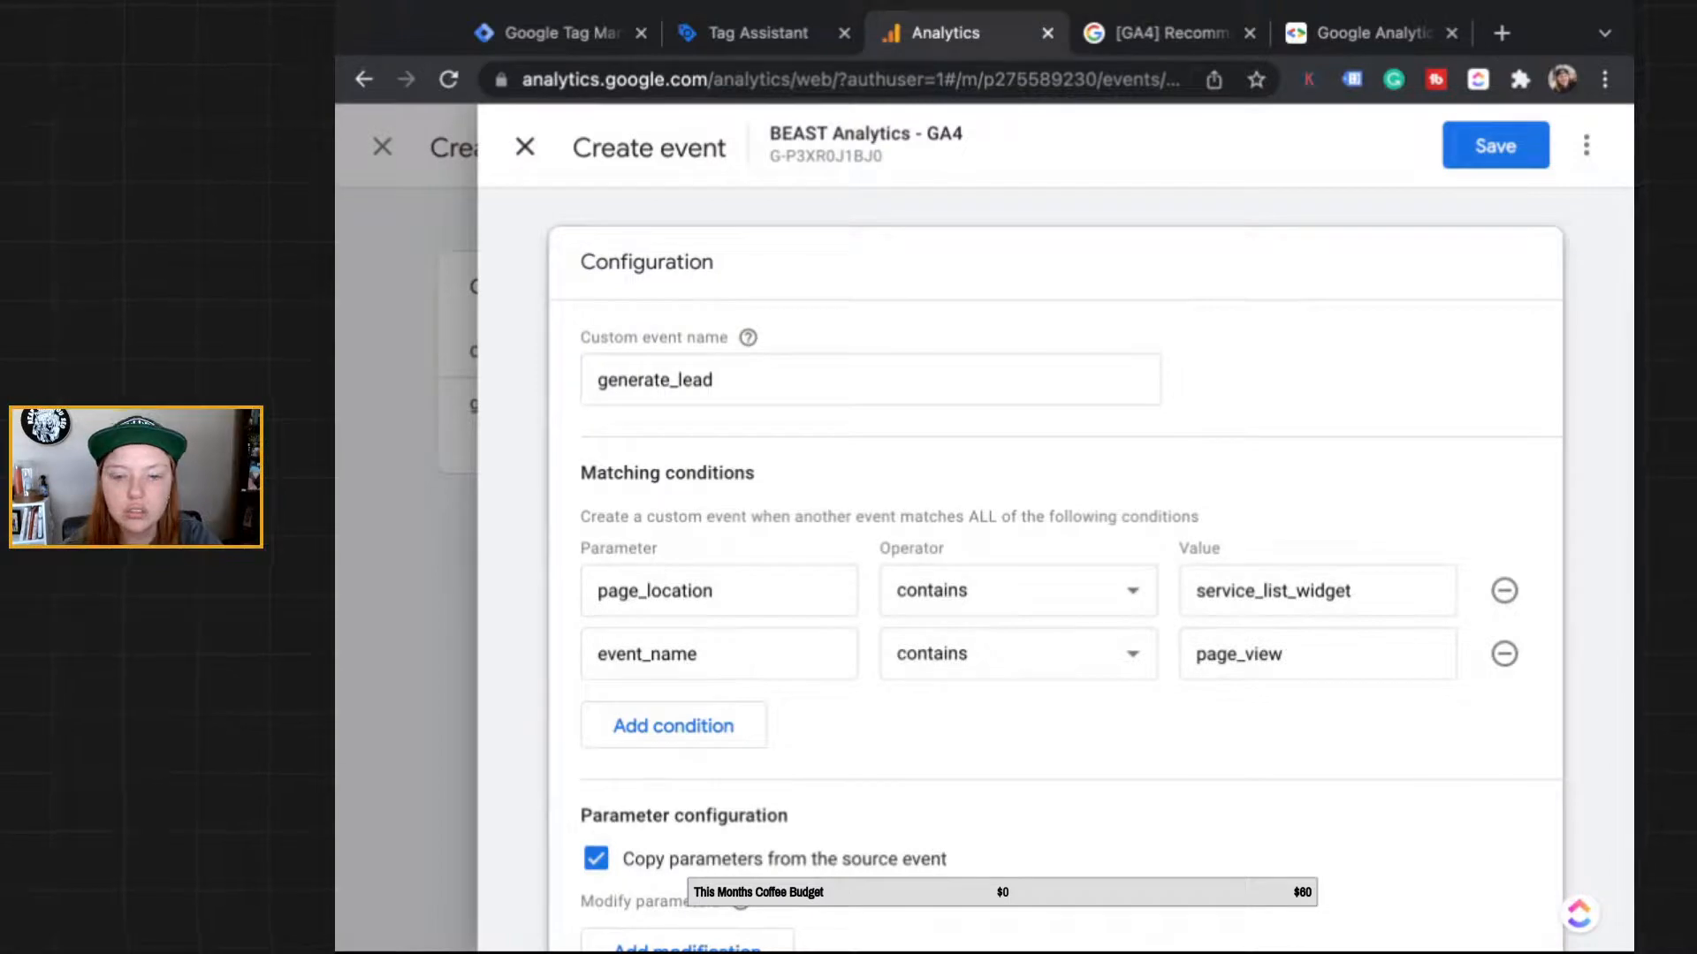
left_click(525, 147)
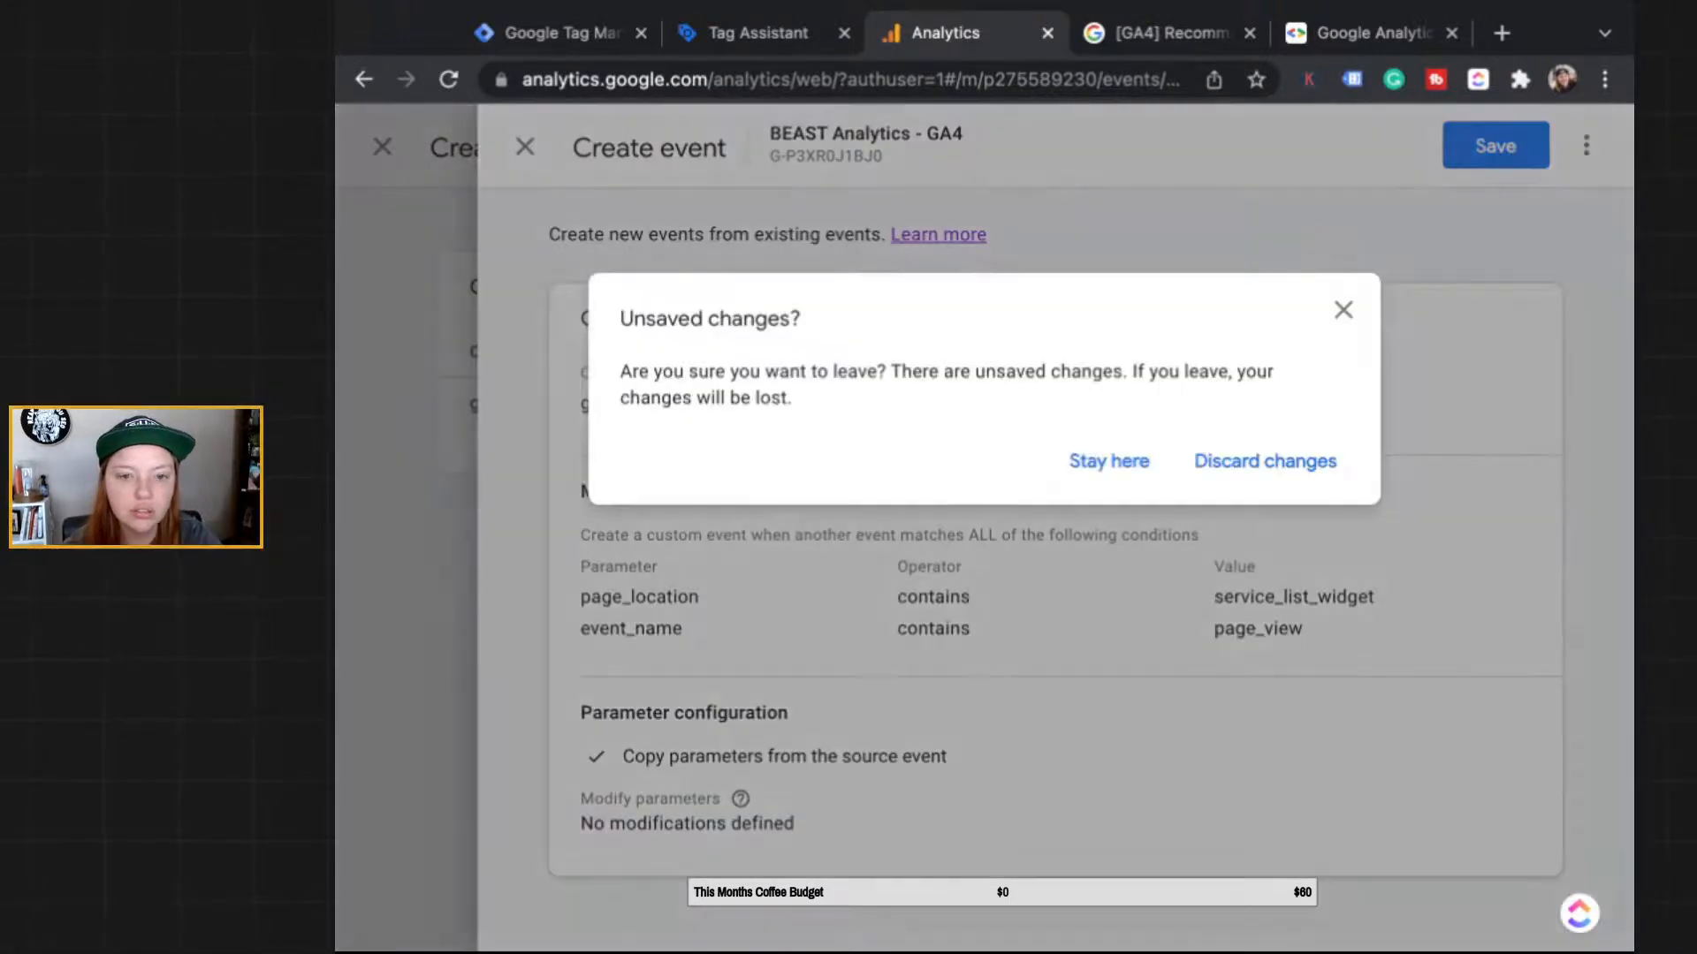
left_click(1264, 461)
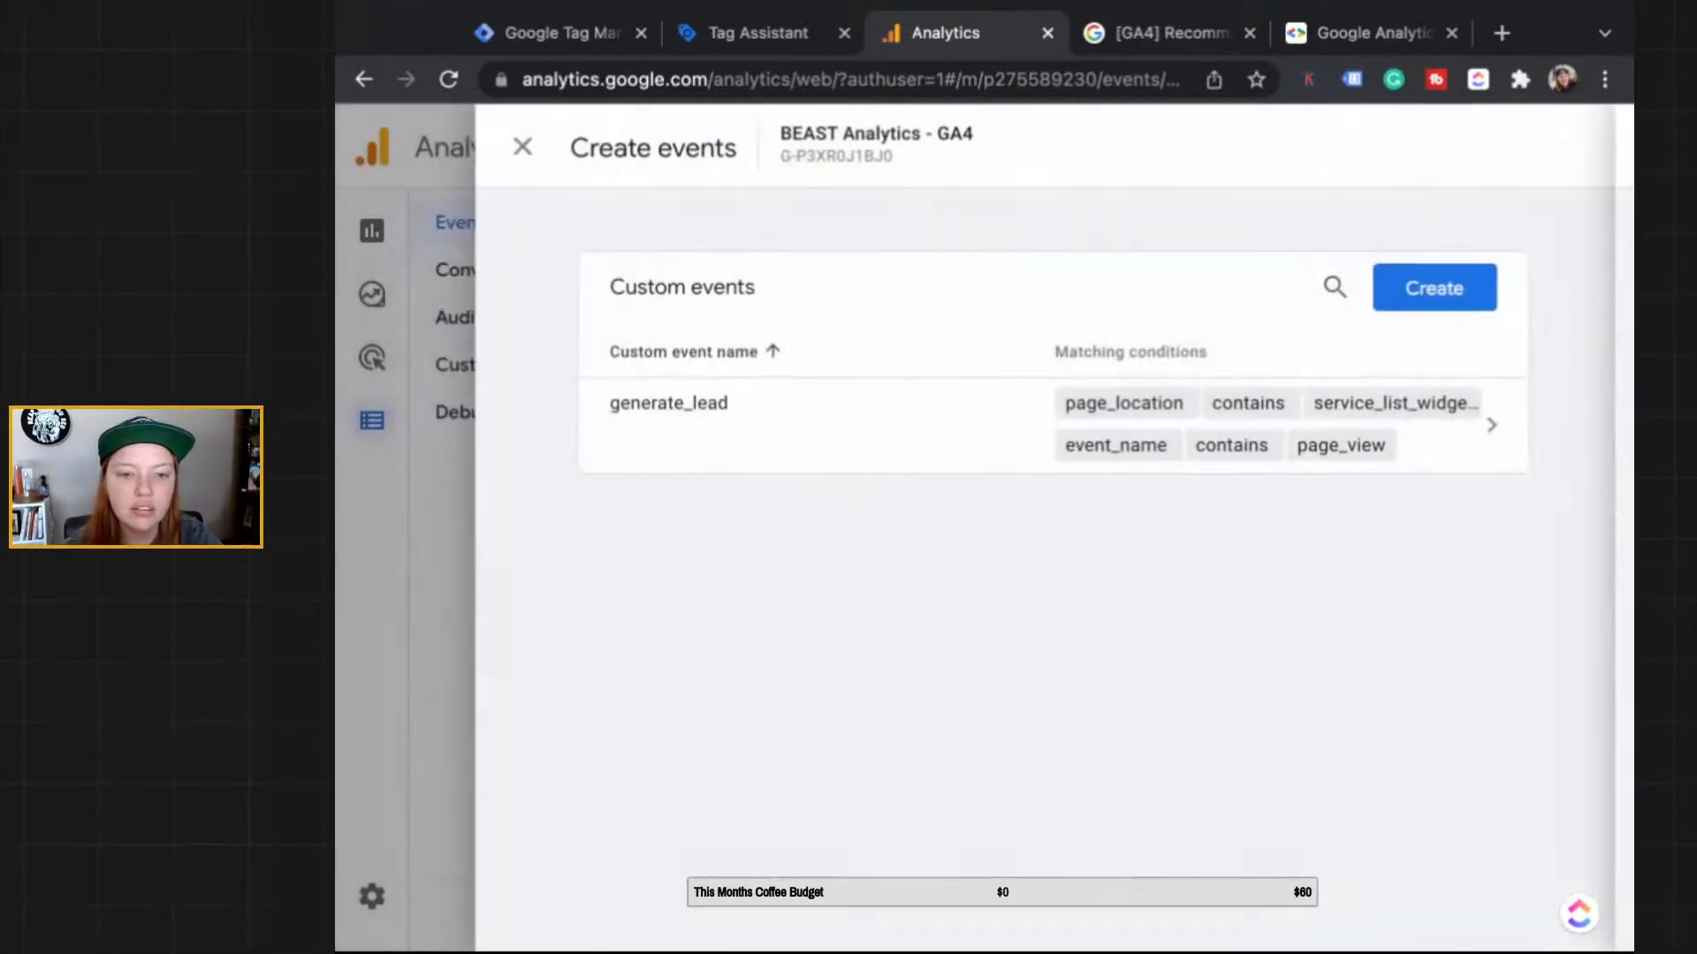
Step: Back in Realtime, drill into the 4 generate_lead events and view their page_location values
left_click(525, 147)
mouse_move(372, 232)
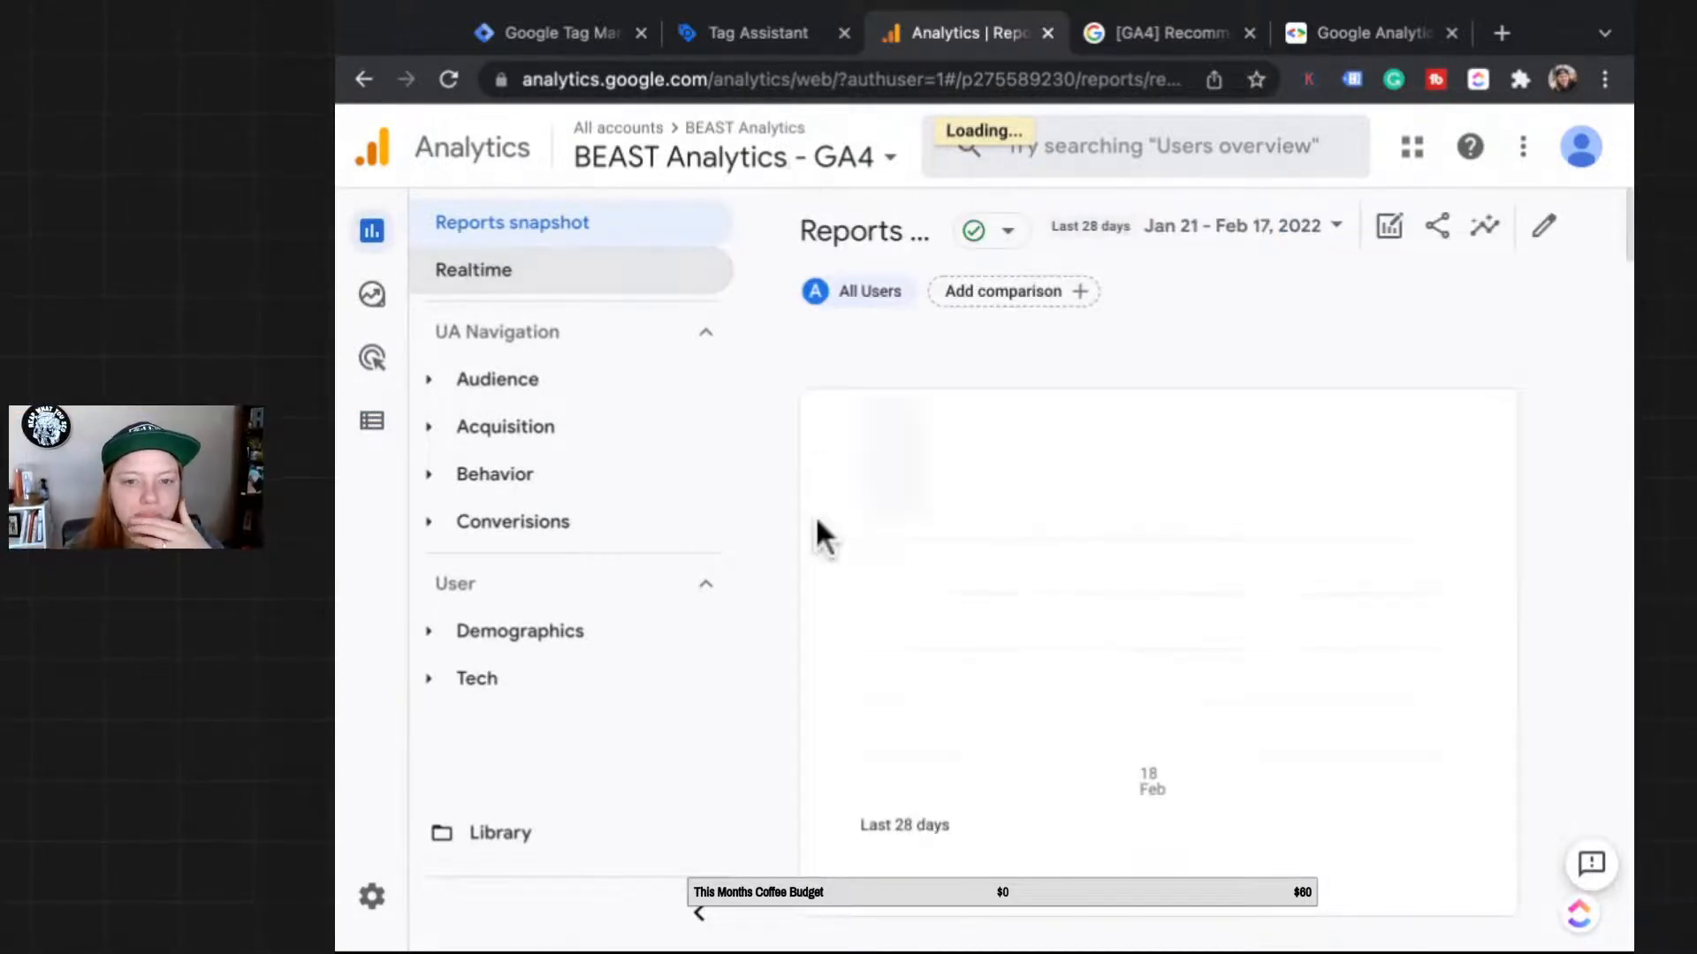
scroll(814, 516, "down", 6)
scroll(815, 516, "down", 12)
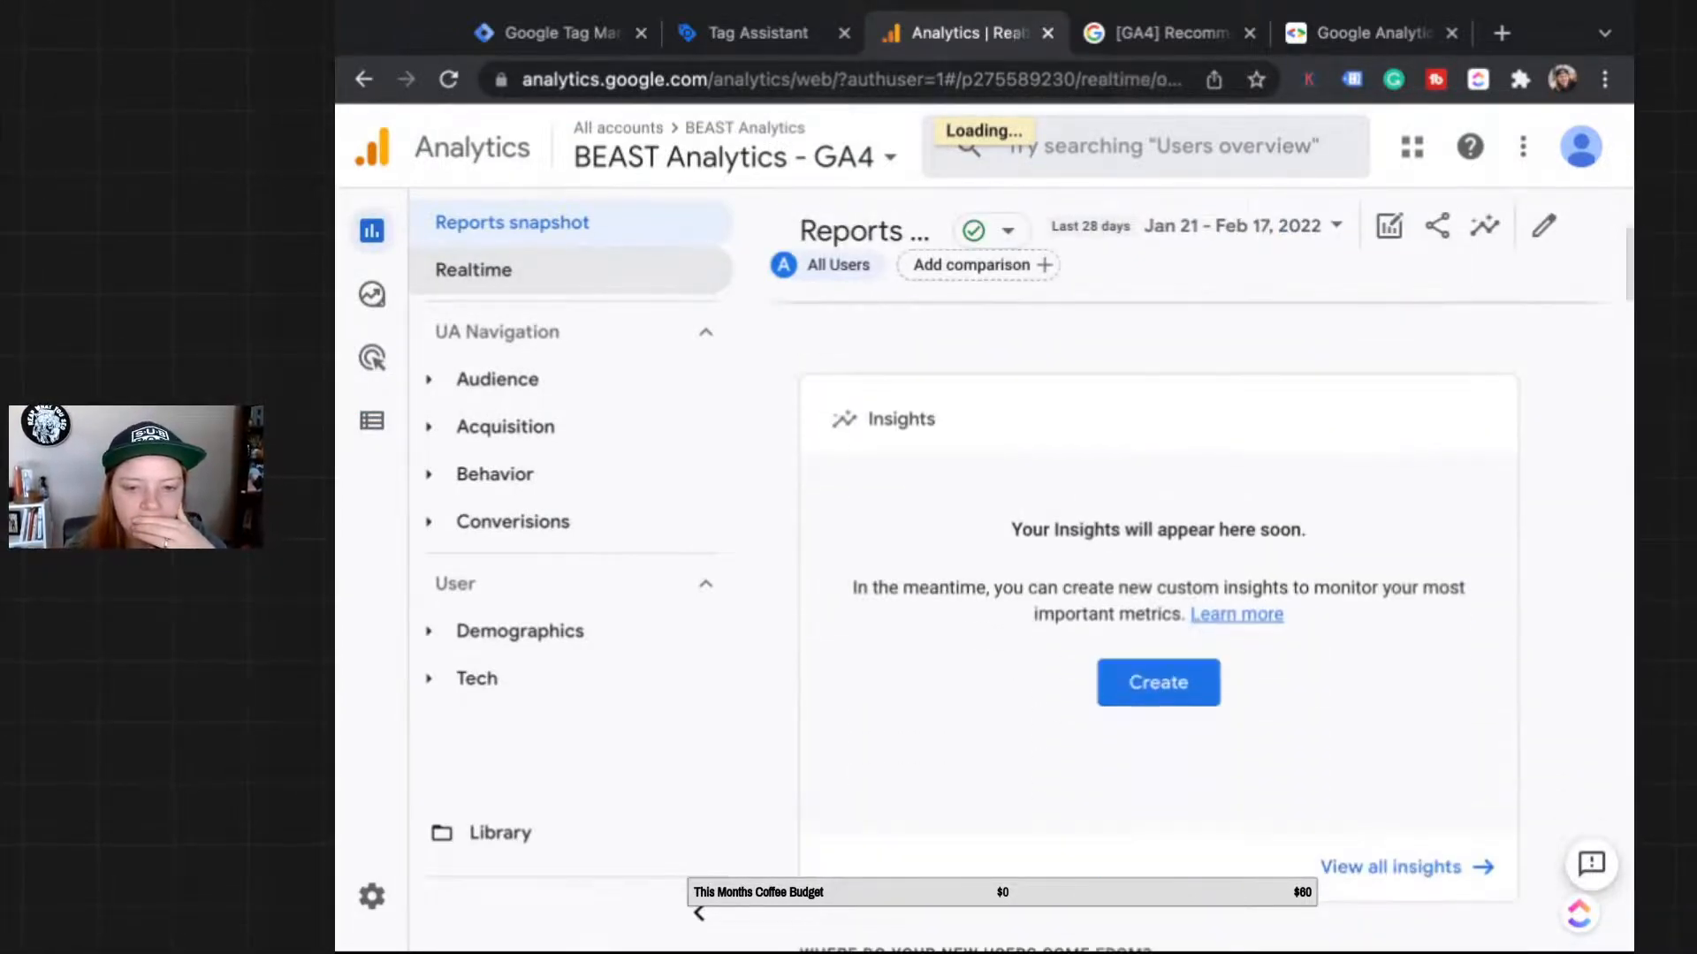
scroll(956, 654, "down", 10)
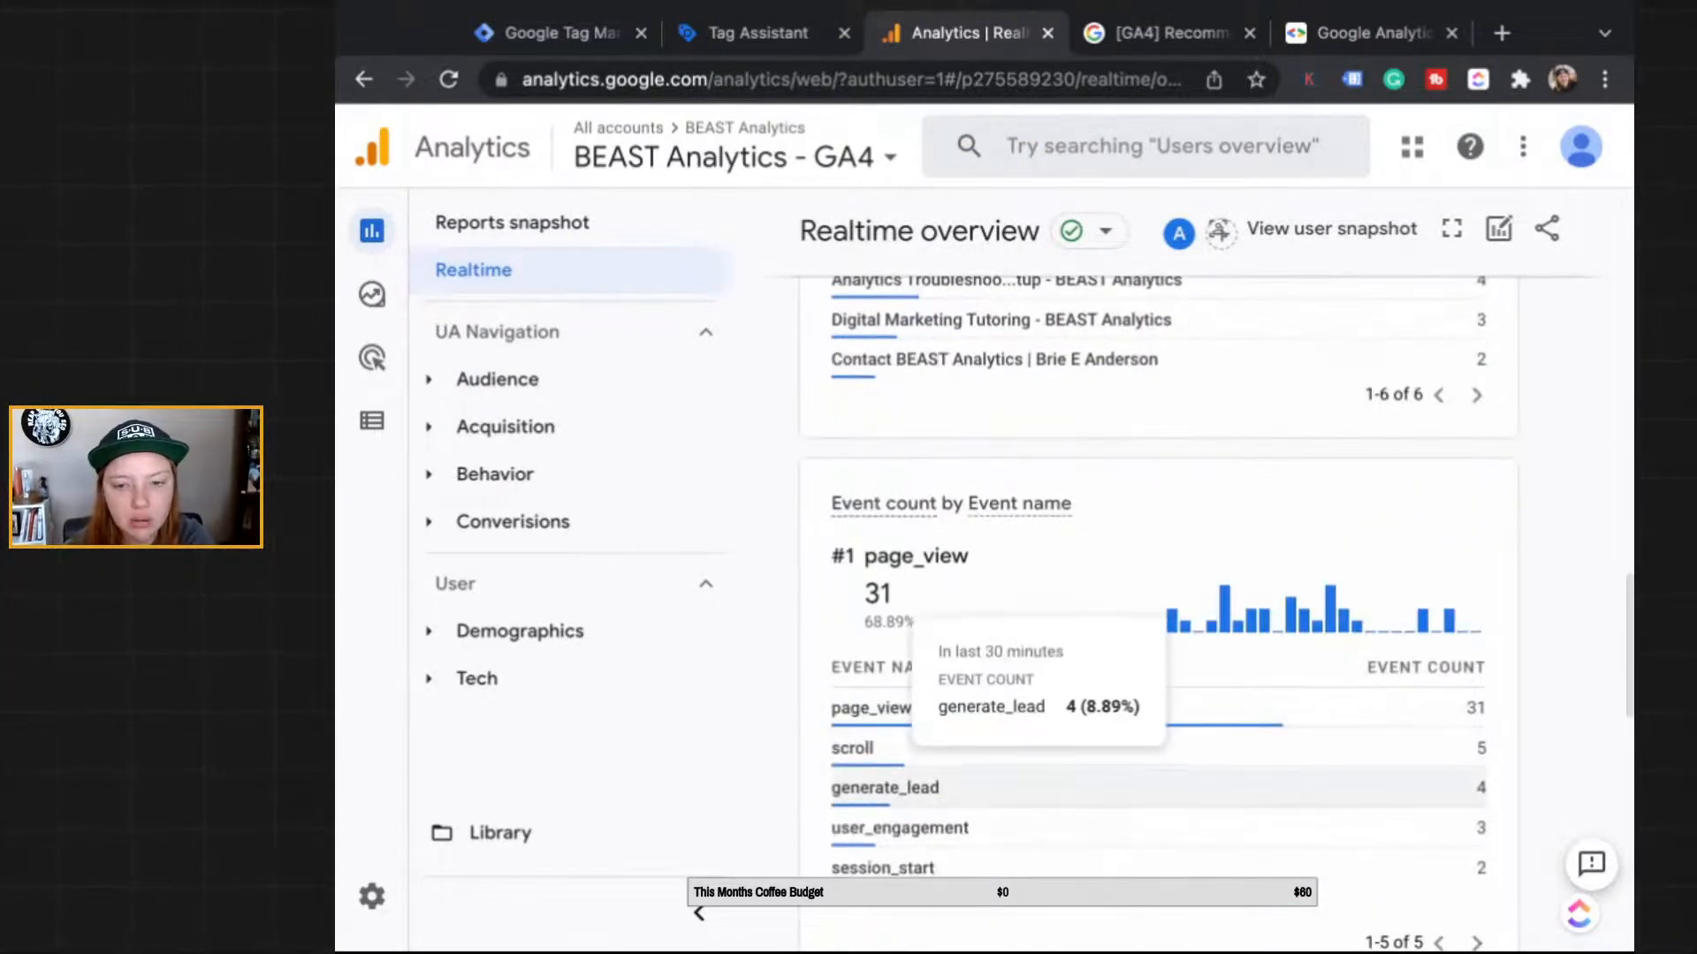
left_click(903, 804)
scroll(903, 807, "down", 2)
scroll(903, 808, "down", 1)
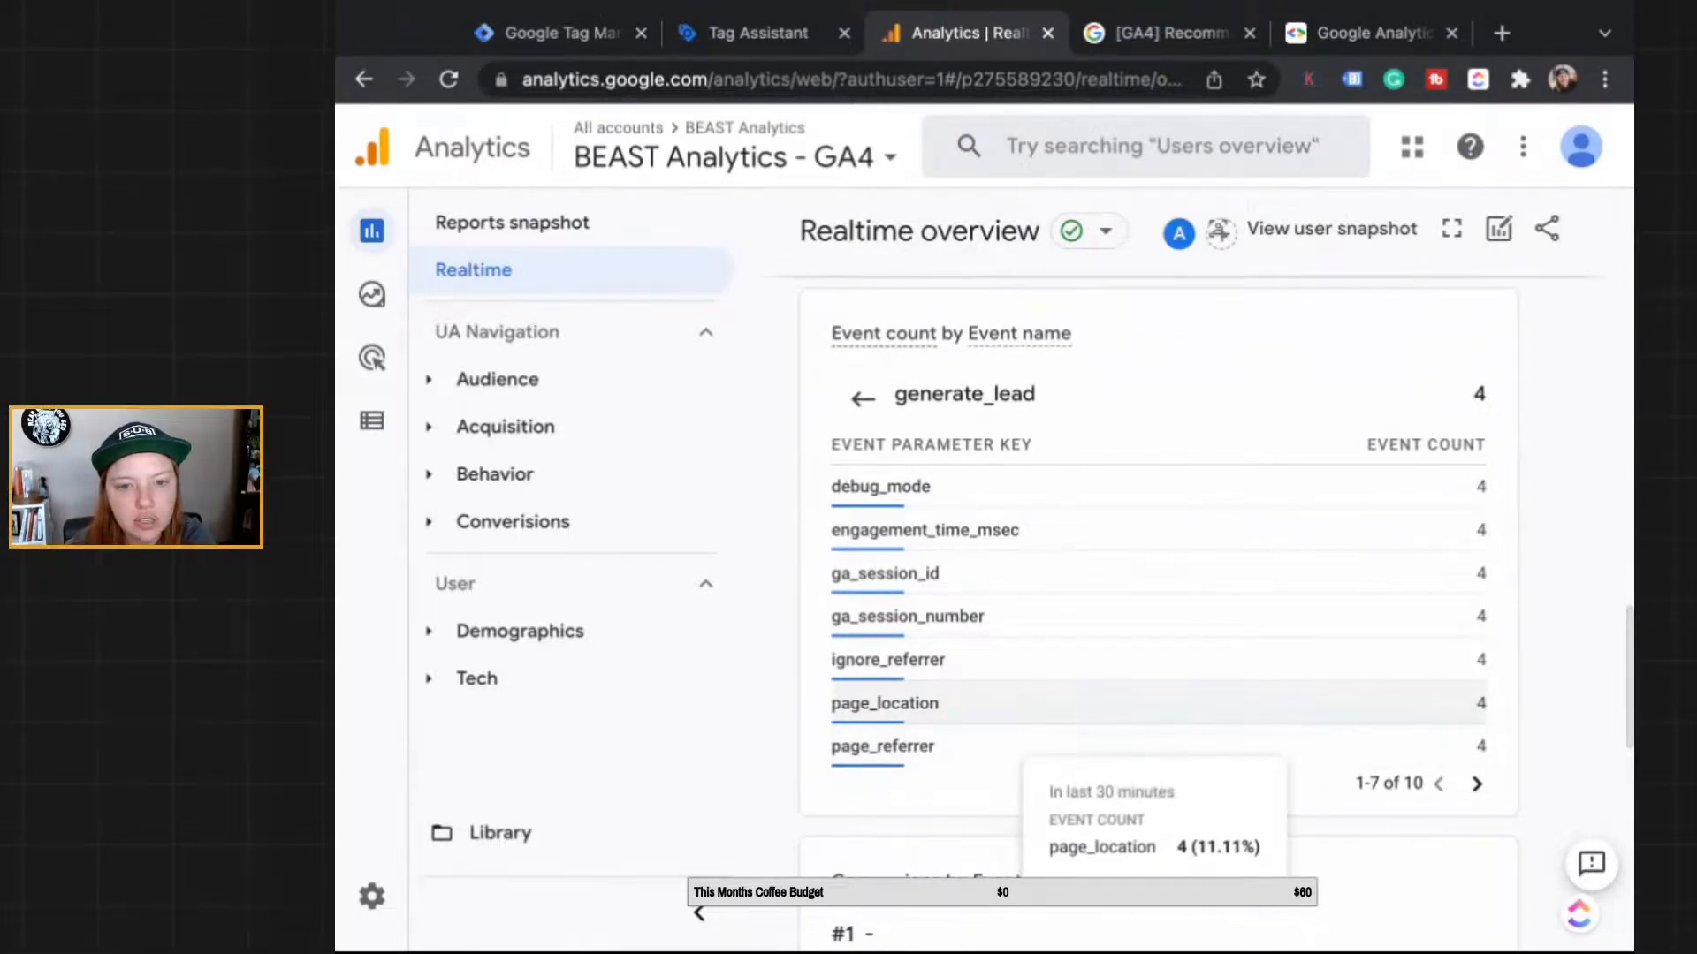
left_click(884, 703)
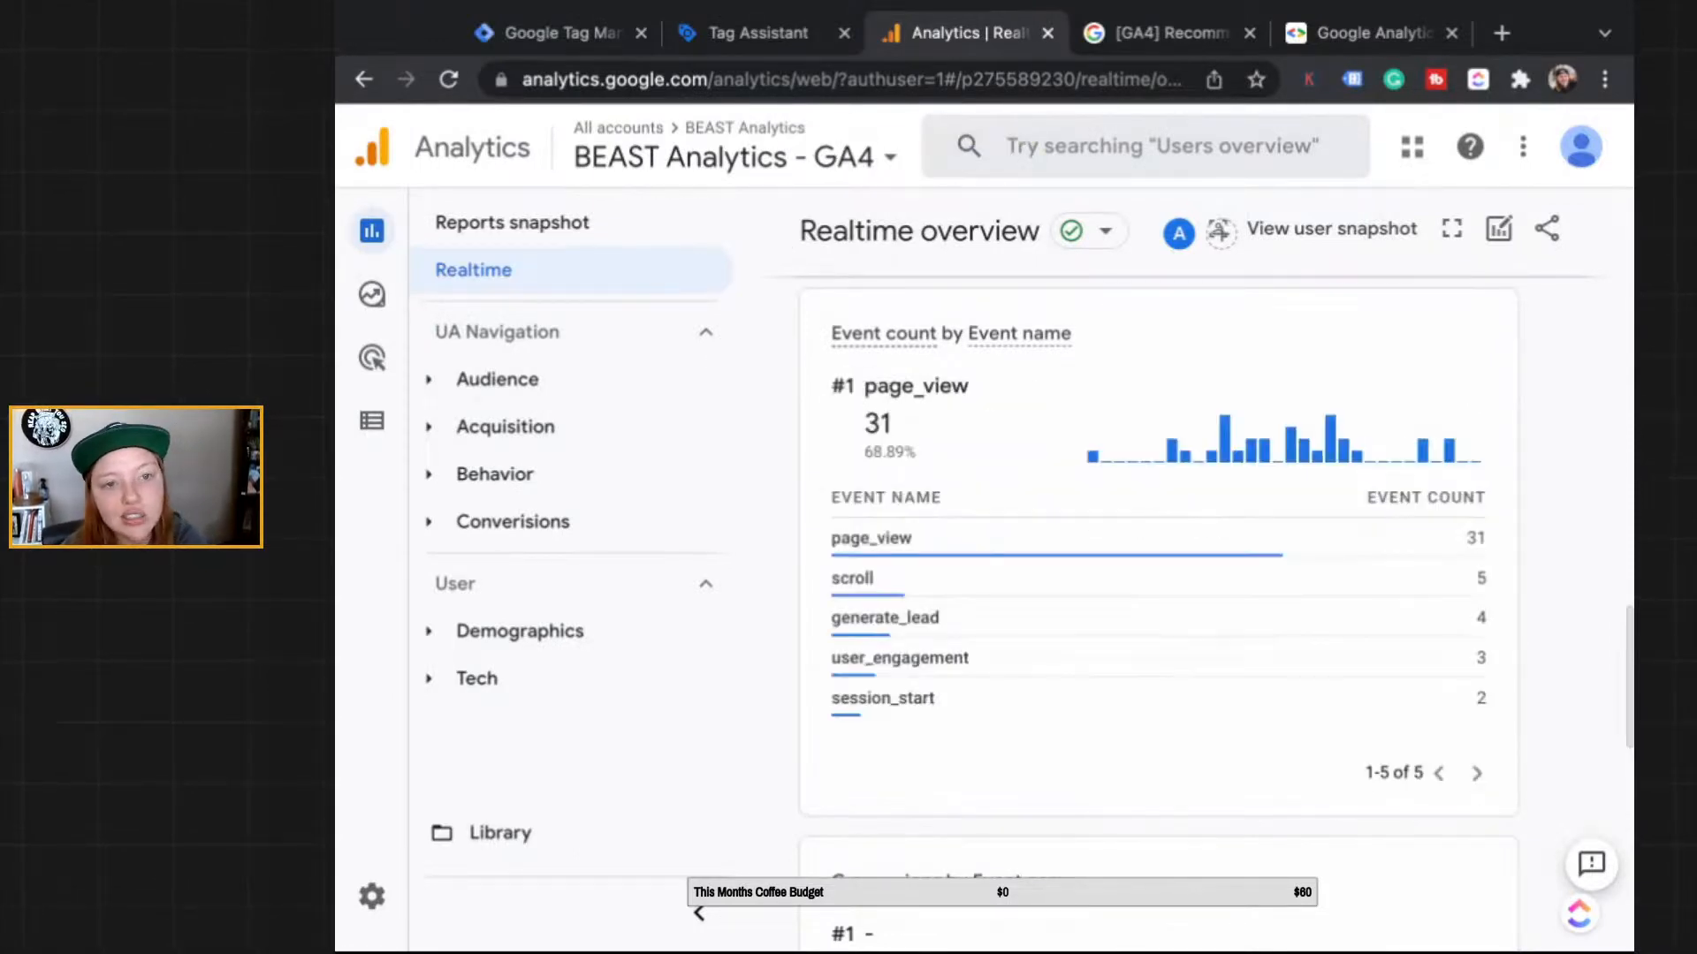
left_click(541, 34)
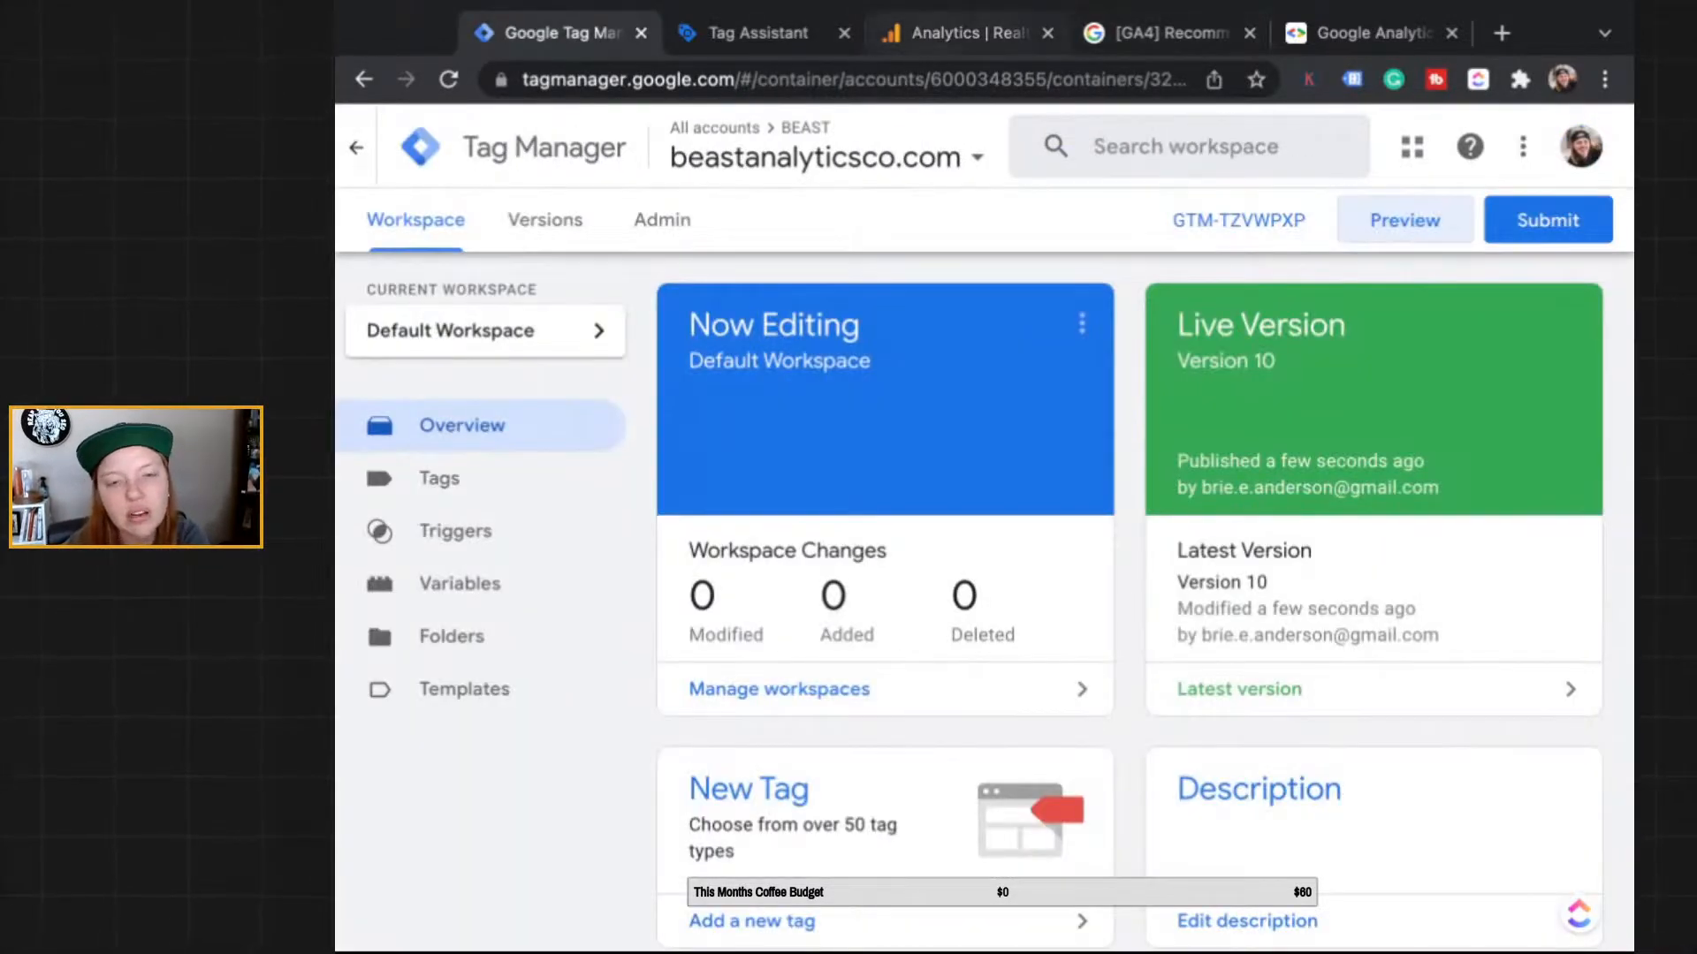
scroll(814, 481, "down", 4)
scroll(814, 481, "up", 2)
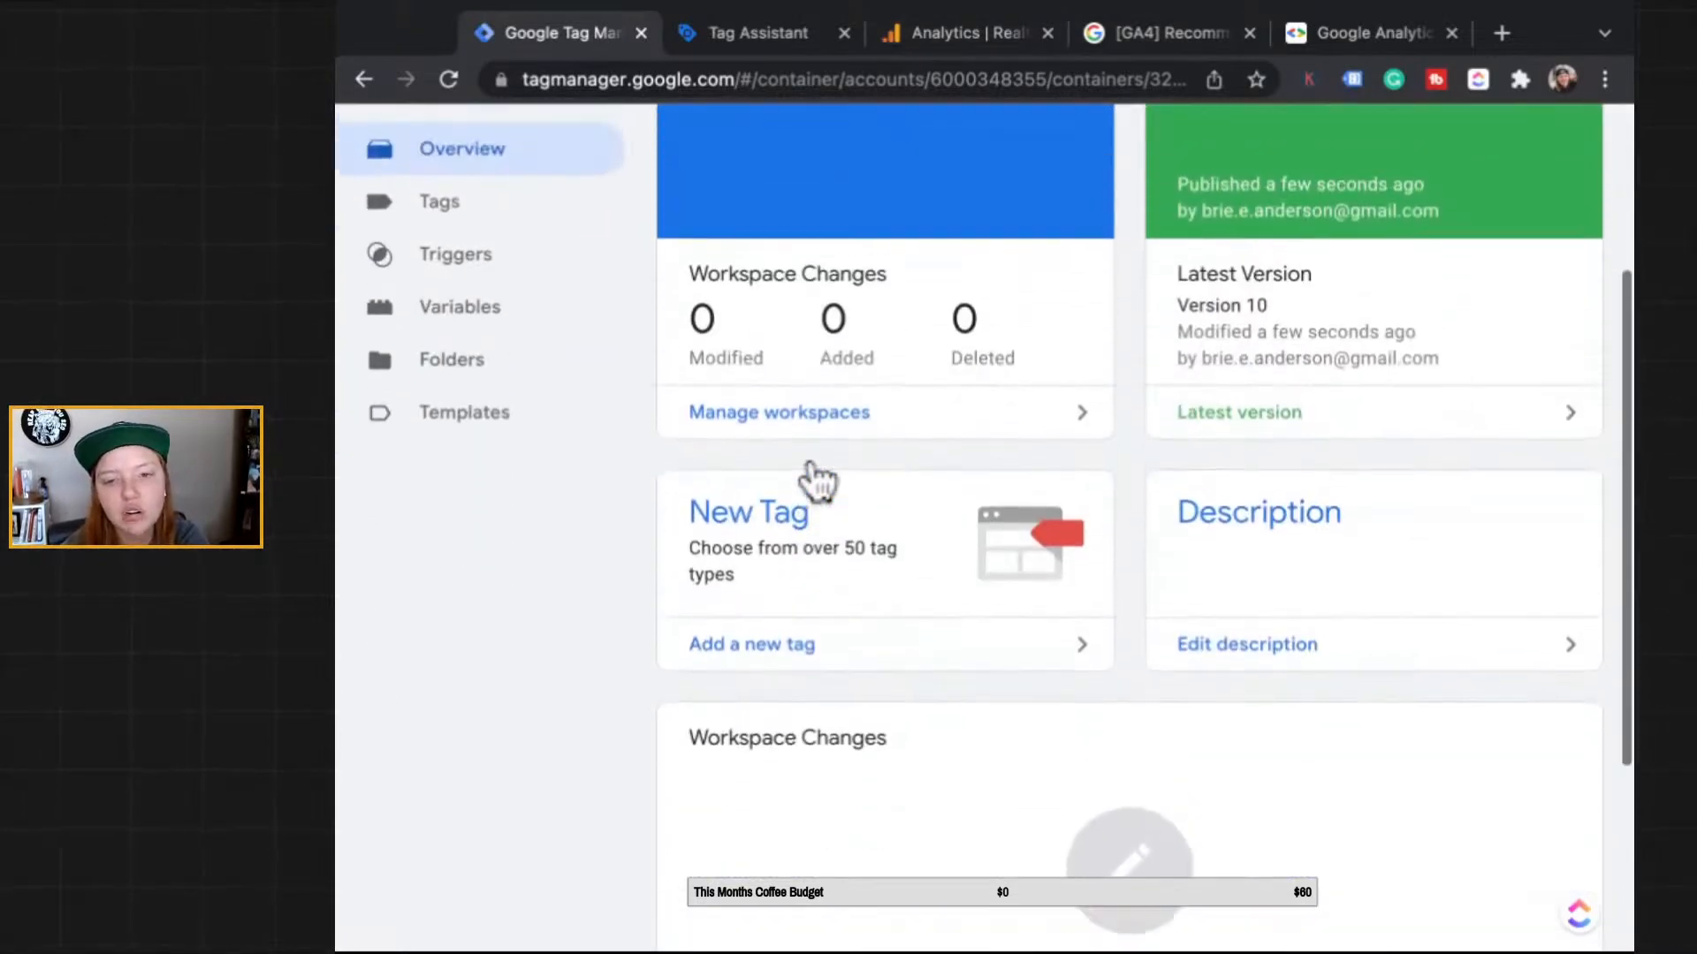
left_click(1239, 501)
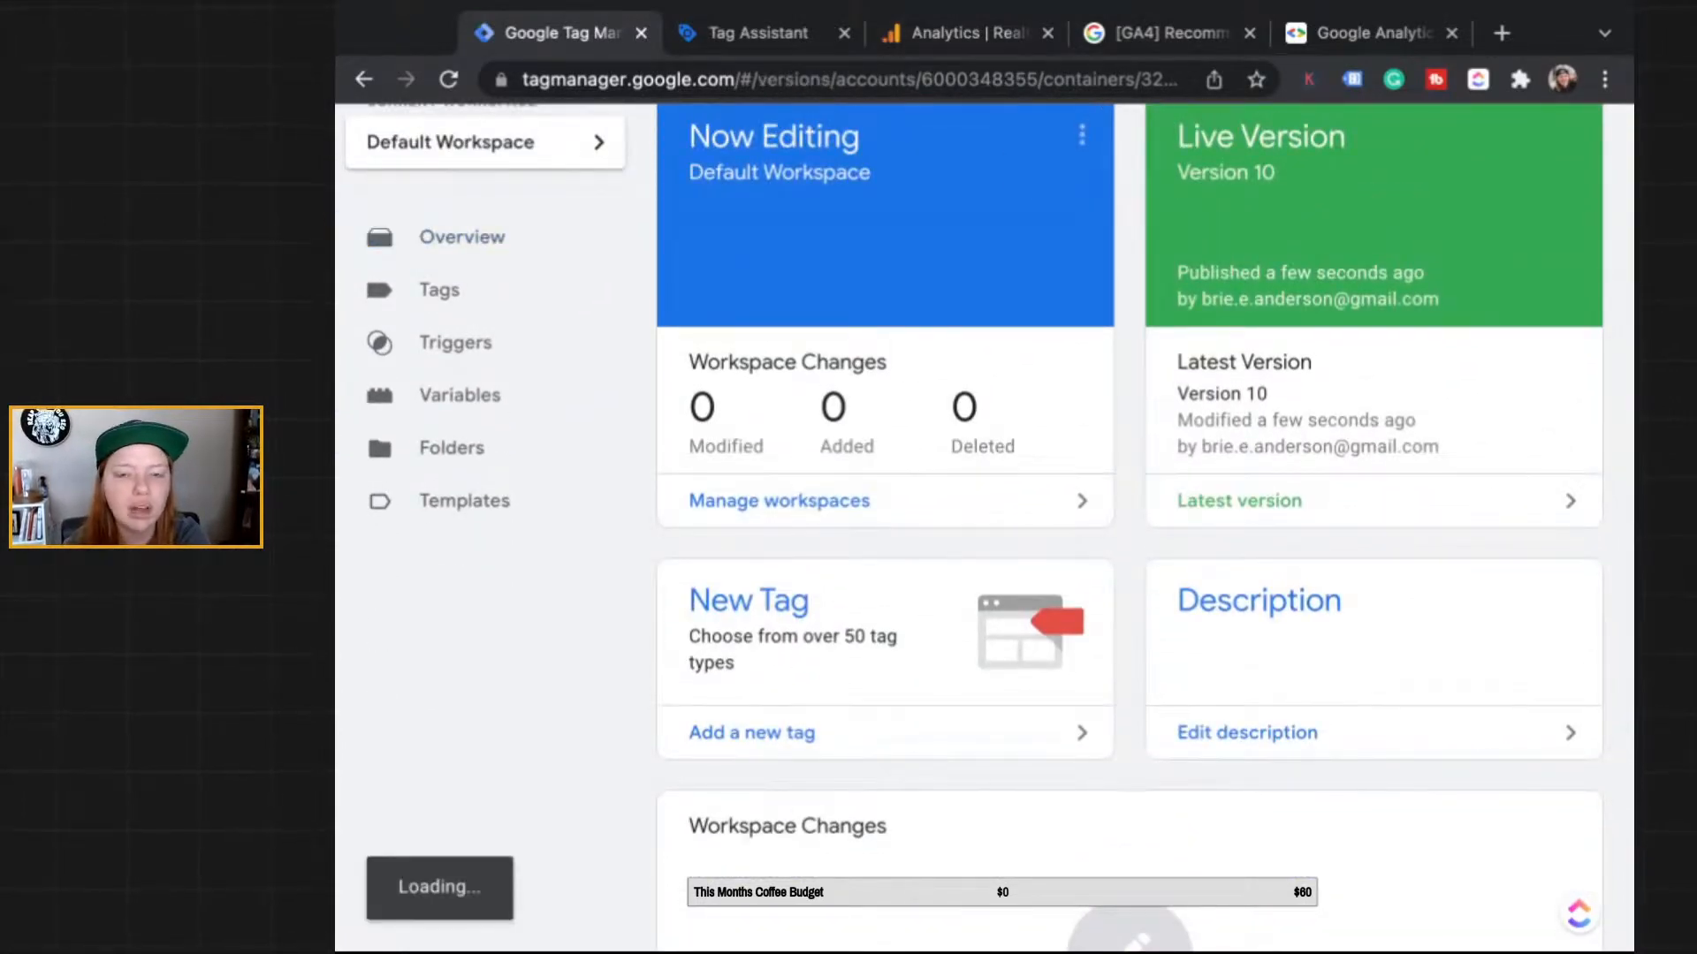
left_click(966, 33)
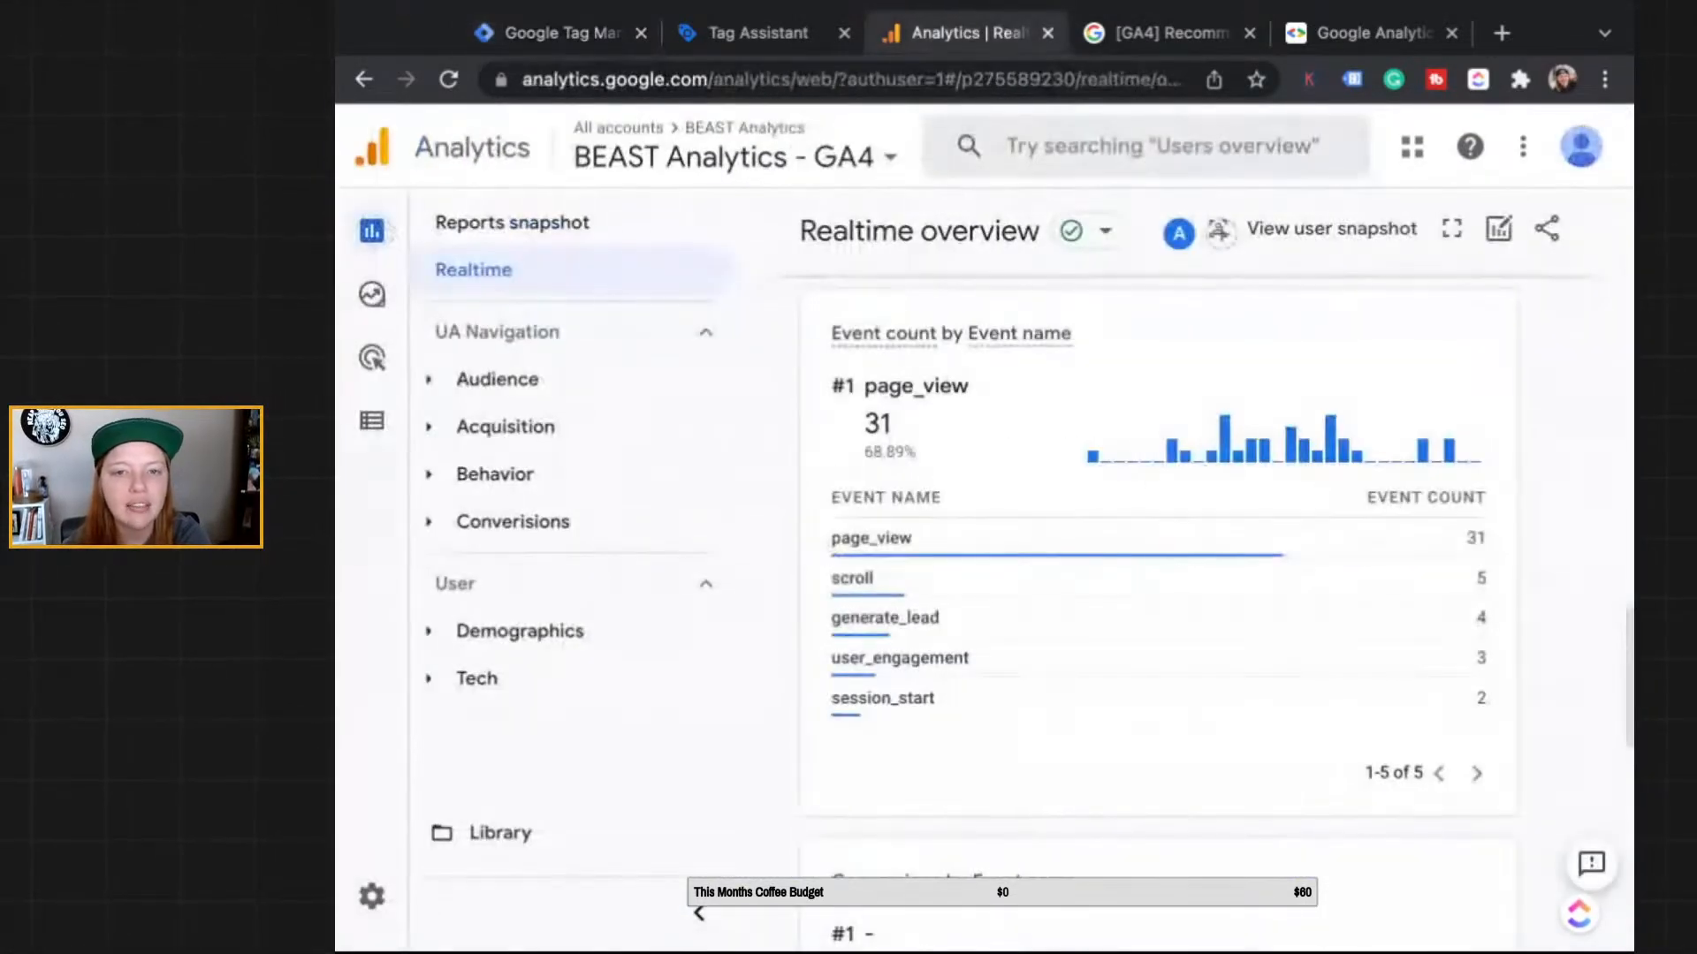
Step: Browse the [GA4] Recommended events article's event tables and open the sign_up event reference
left_click(1135, 32)
scroll(1120, 205, "up", 5)
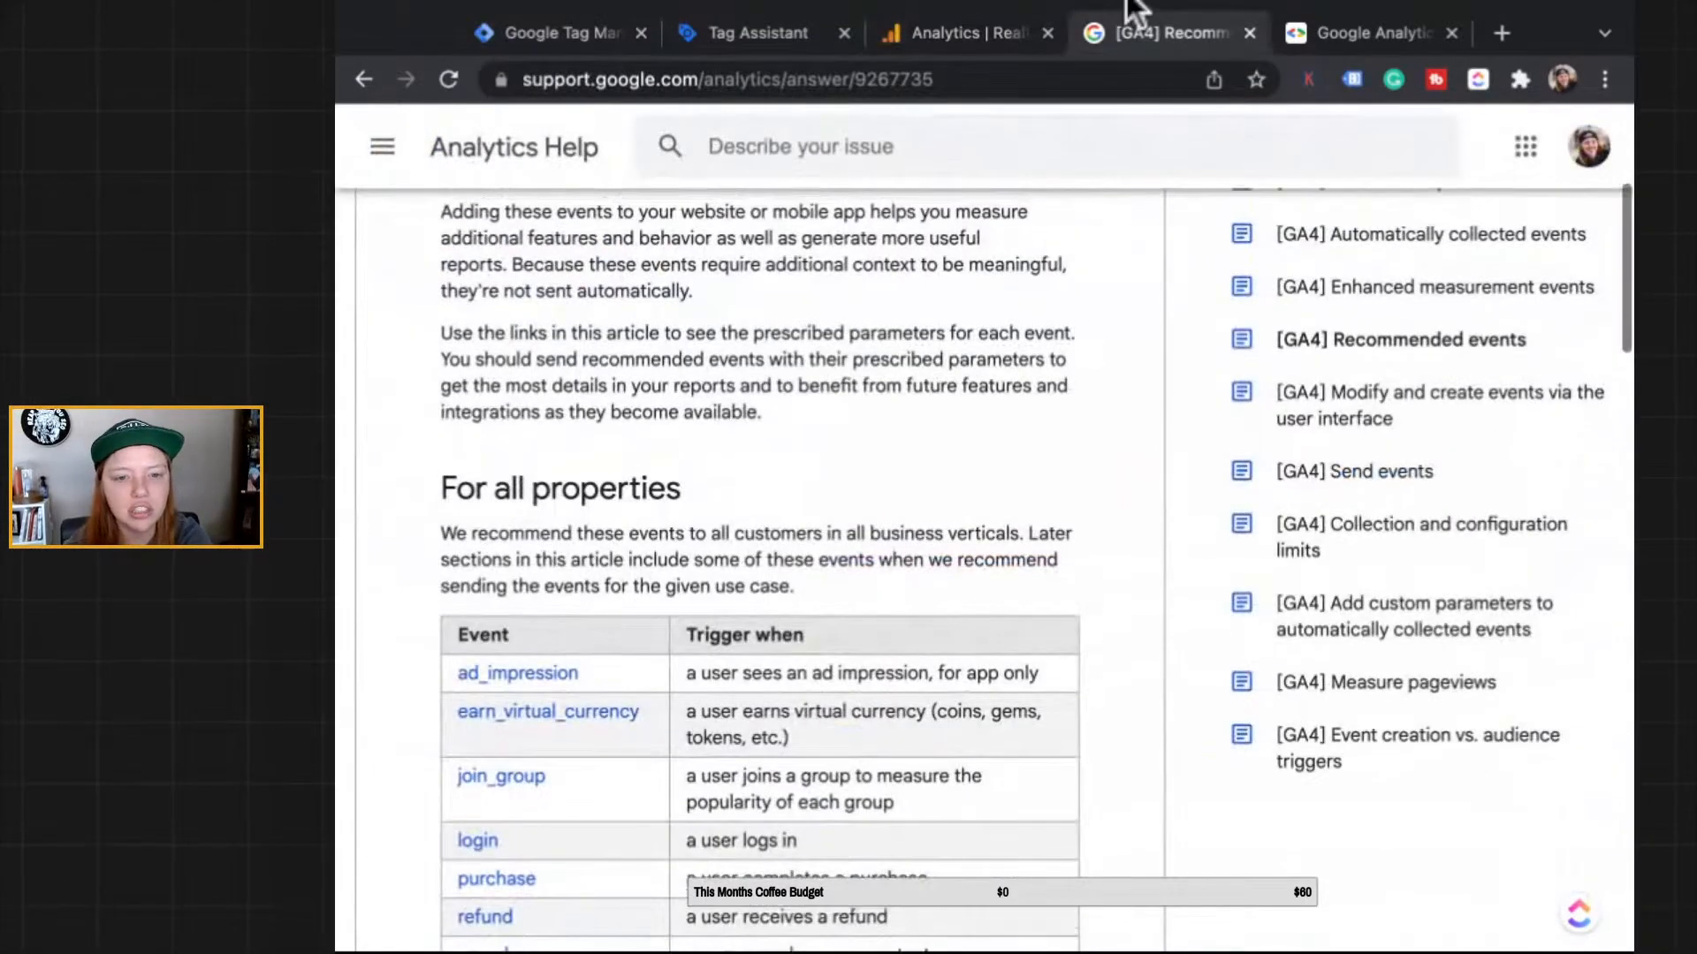
scroll(1135, 9, "down", 15)
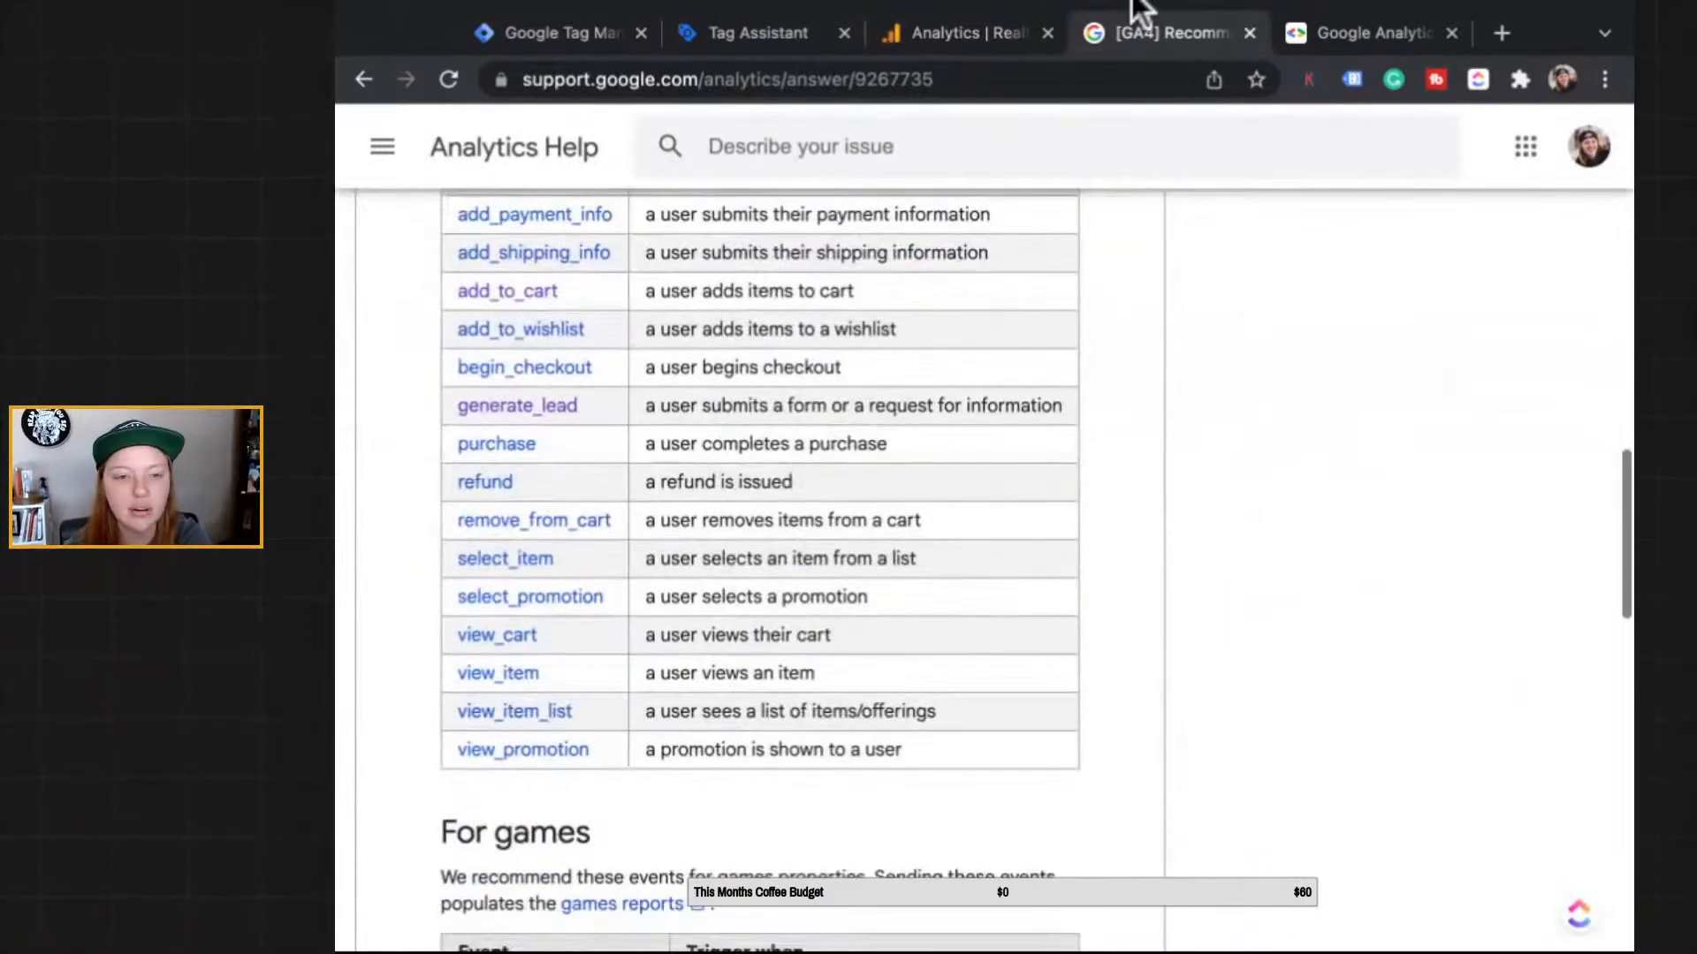
scroll(506, 559, "down", 15)
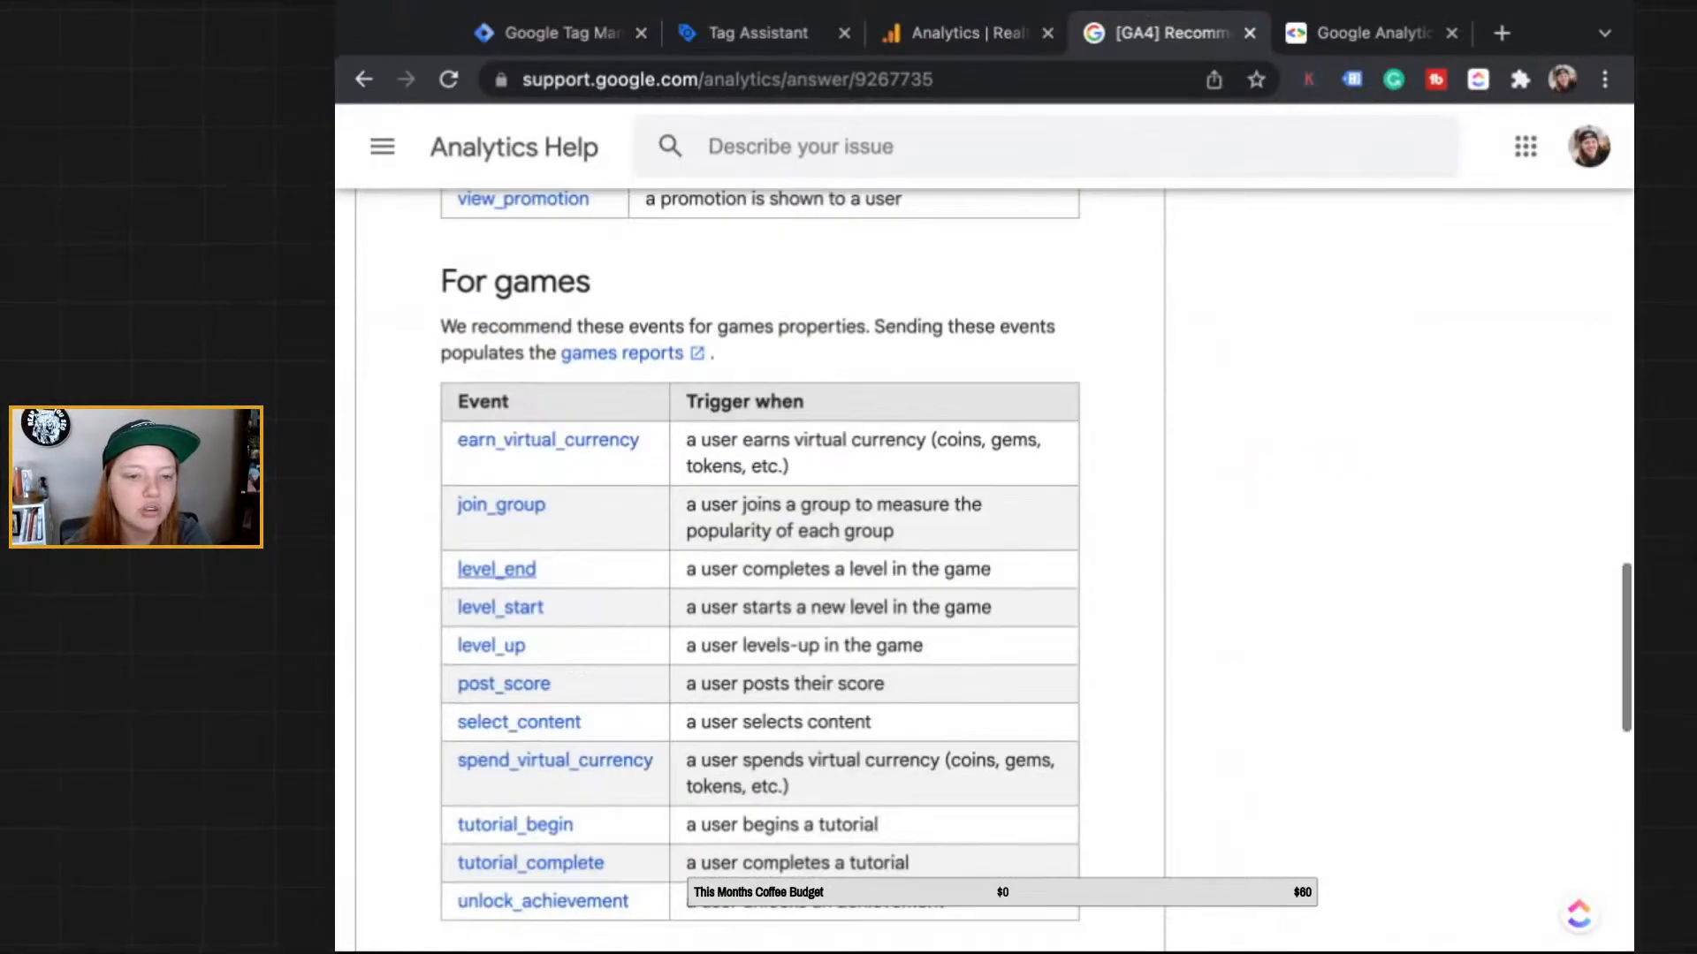
scroll(522, 710, "up", 11)
scroll(522, 710, "down", 5)
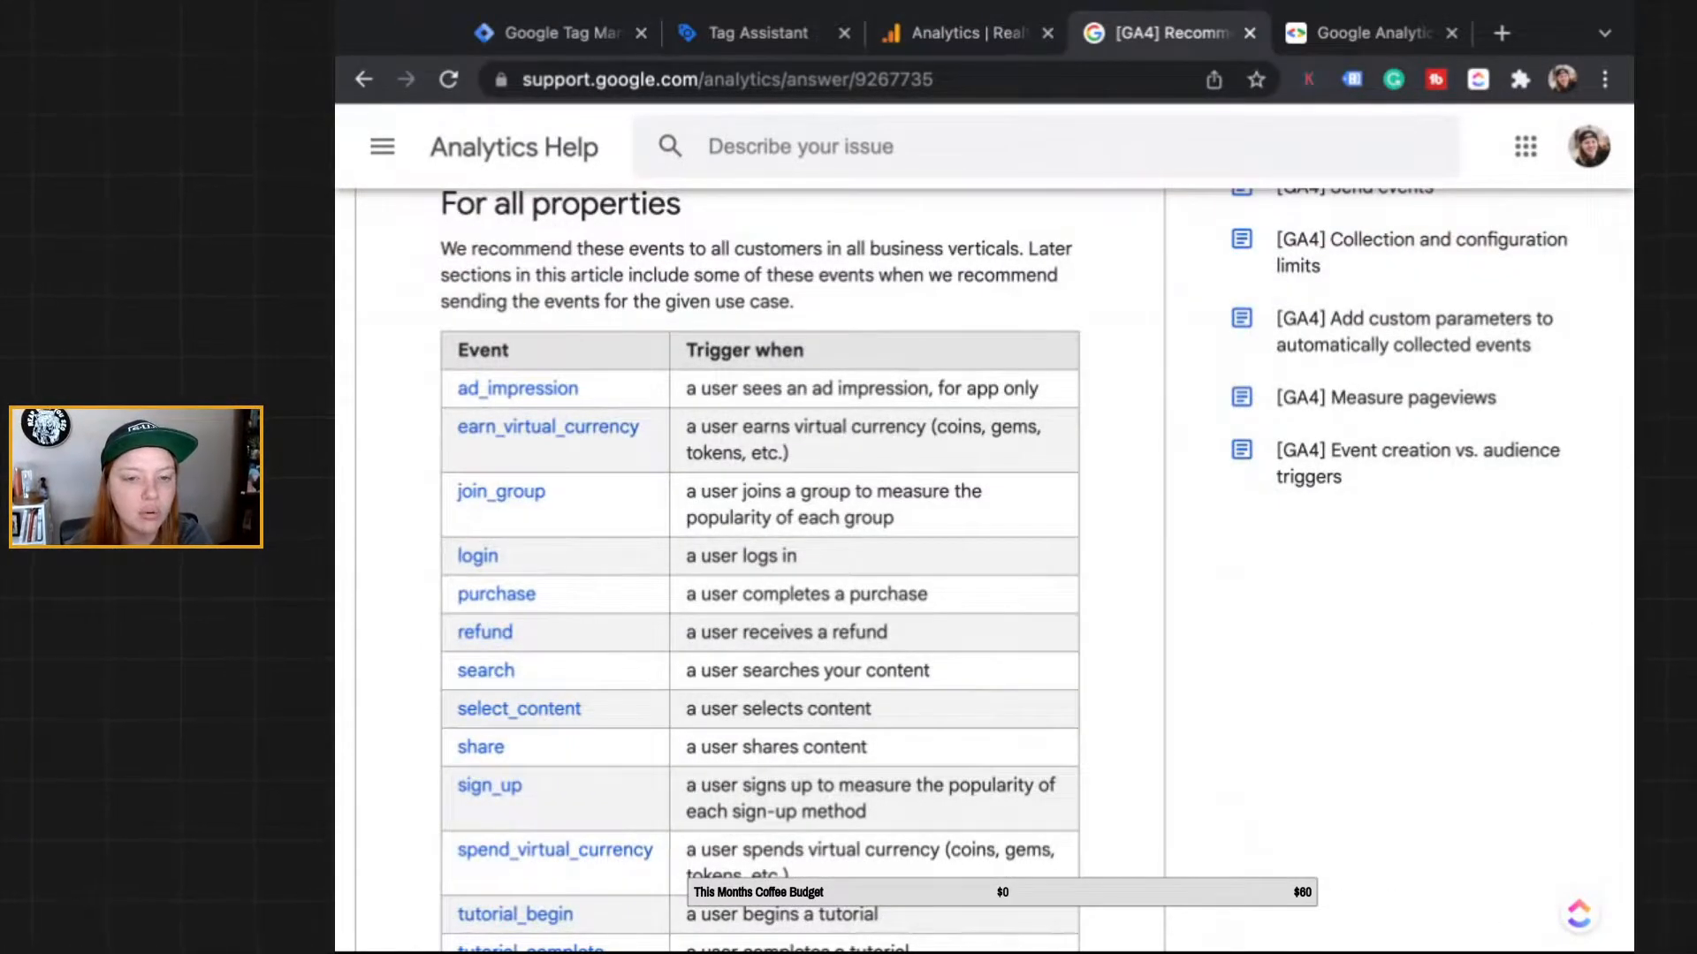
scroll(760, 575, "down", 1)
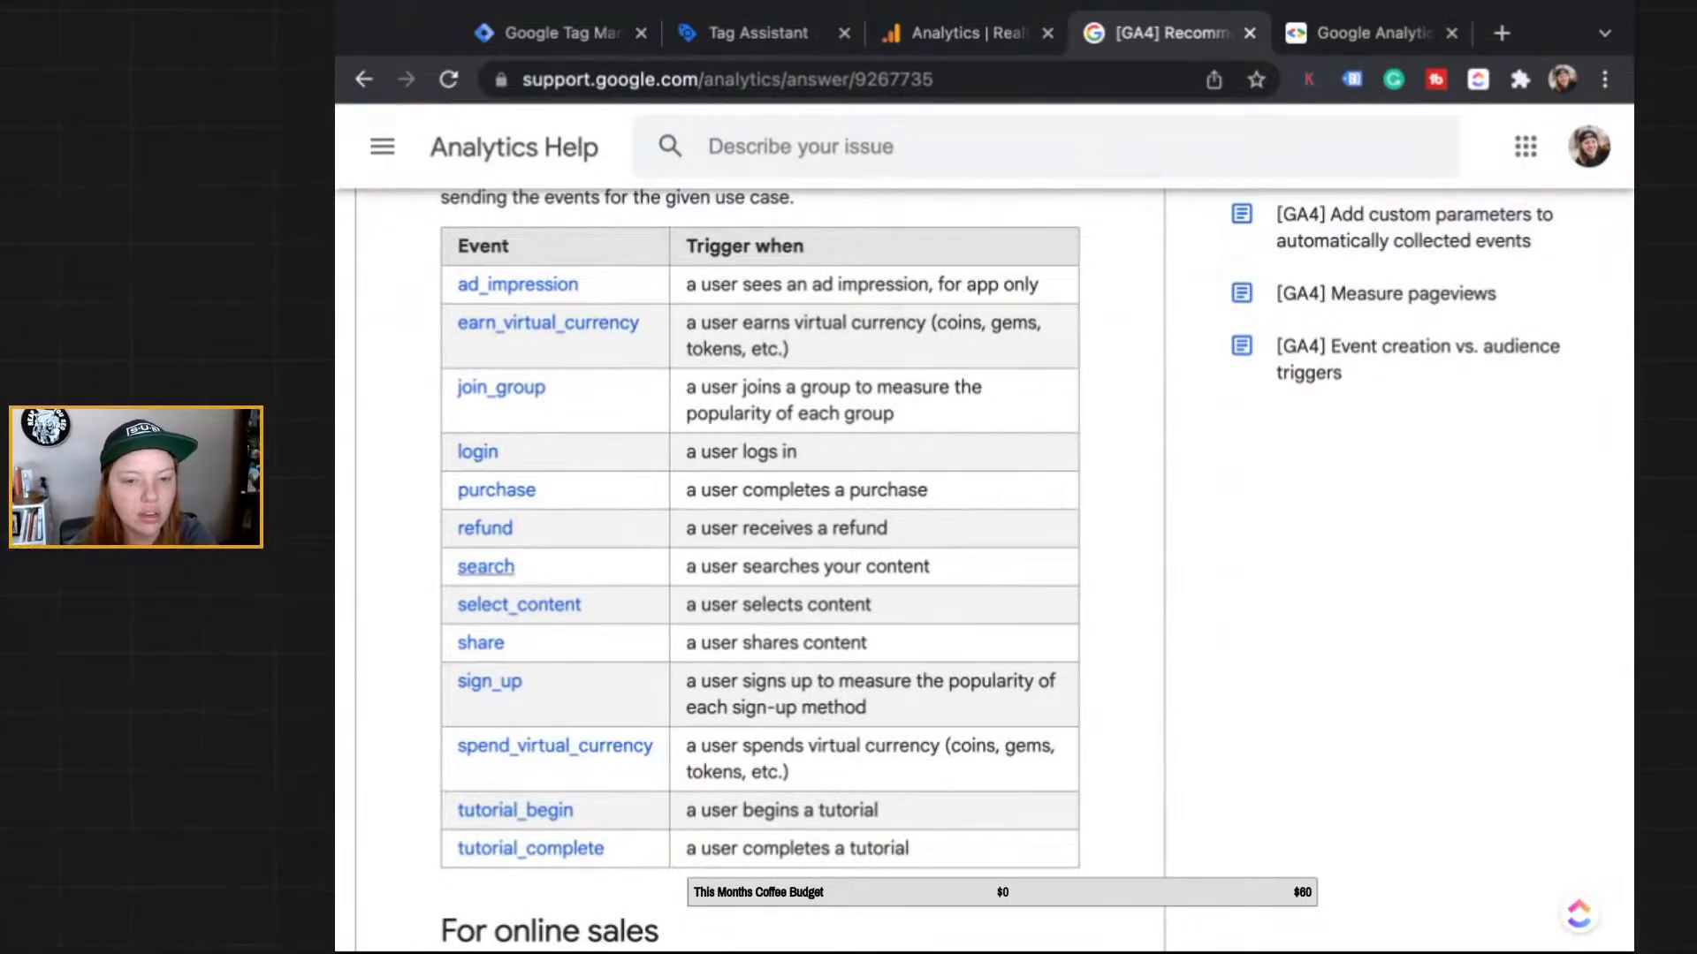
left_click(490, 682)
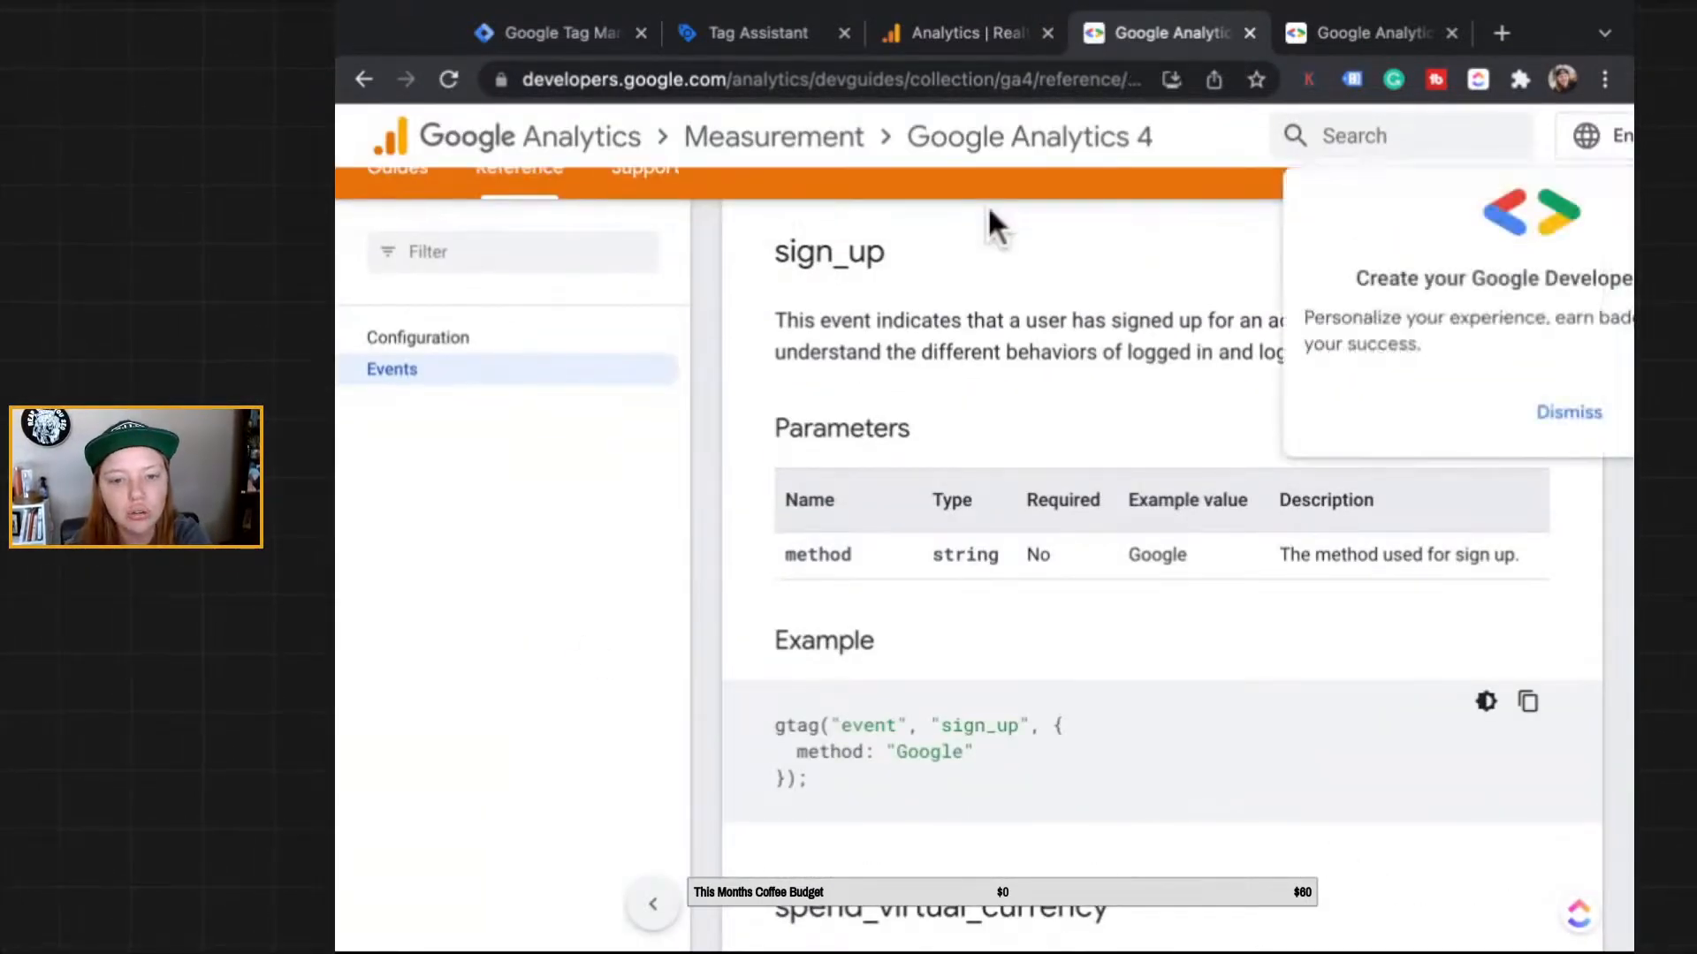
Step: Scroll the developer reference to the sign_up entry with its optional method parameter and gtag example
scroll(988, 205, "down", 2)
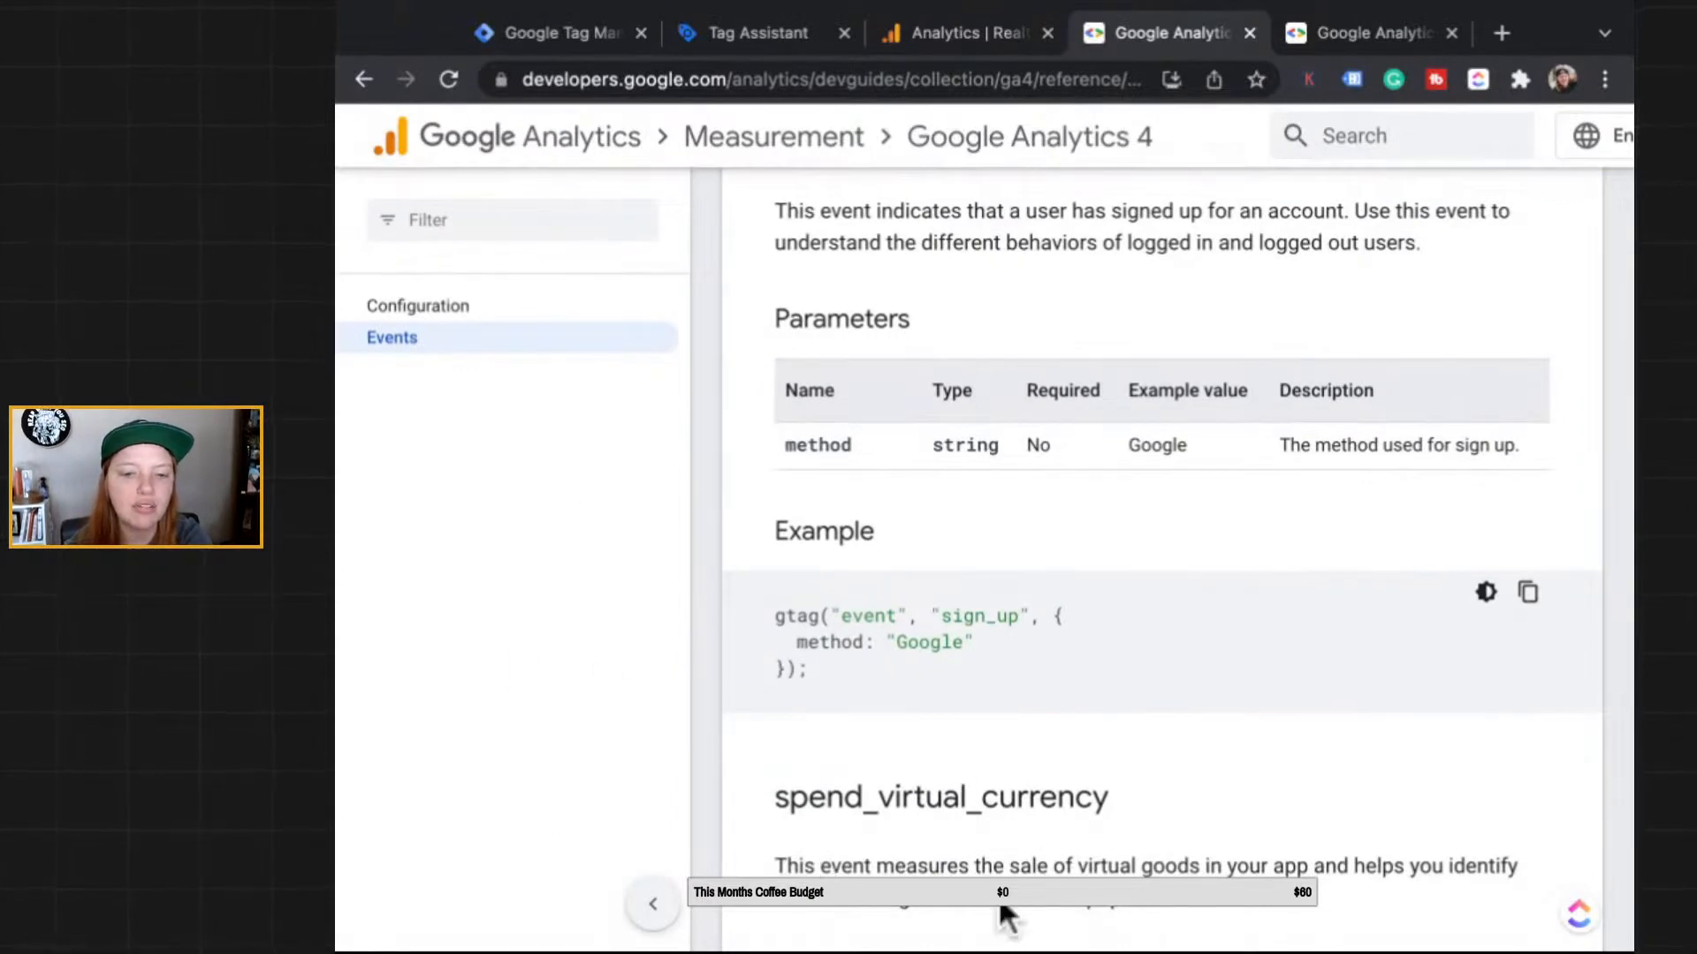
scroll(1003, 909, "down", 1)
scroll(1004, 910, "up", 3)
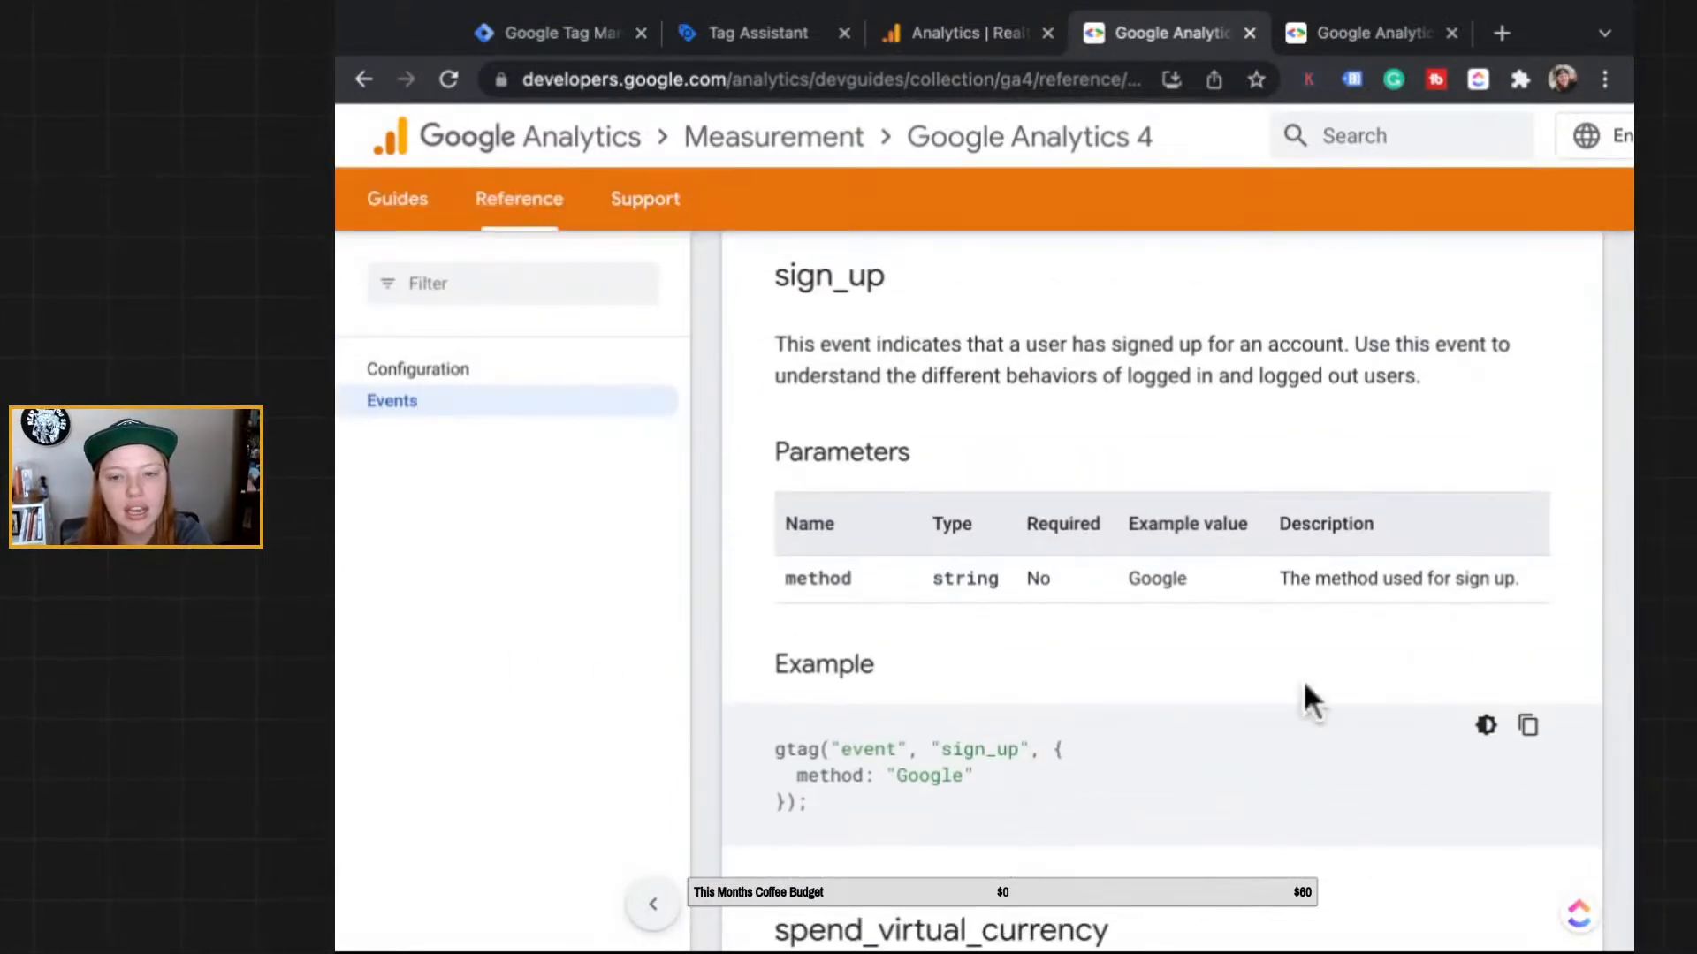